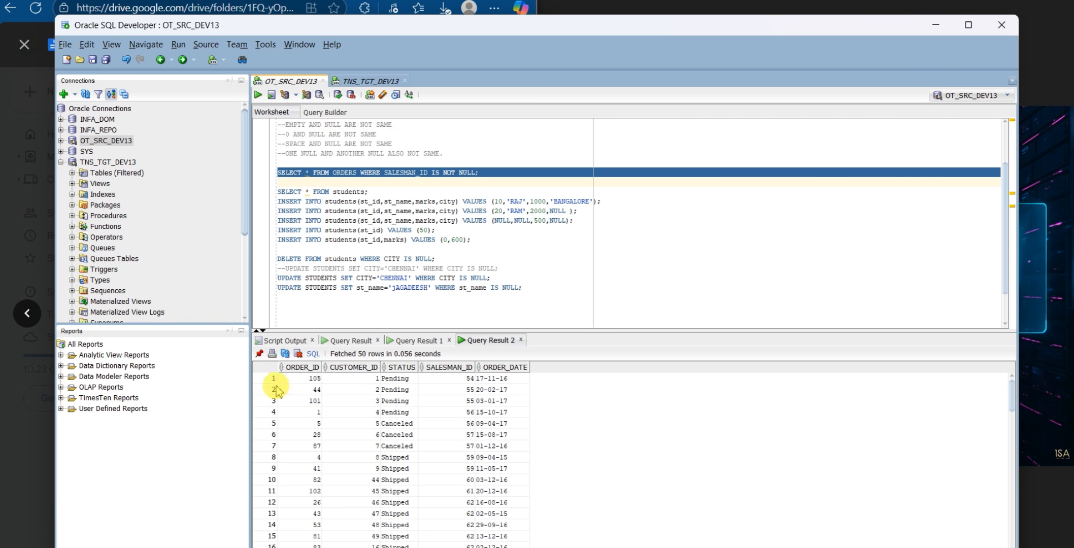
Examine the ORDERS query result by selecting its first row, the first ORDER_ID value and each column from ORDER_ID to ORDER_DATE
{"action": "left_click", "coordinate": [273, 383]}
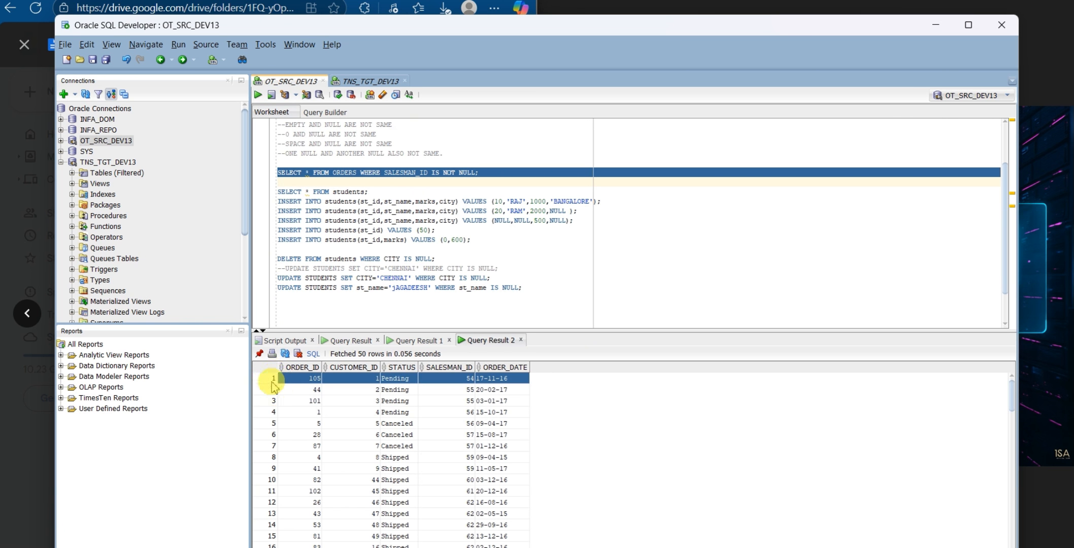
{"action": "left_click", "coordinate": [305, 371]}
{"action": "left_click", "coordinate": [303, 380]}
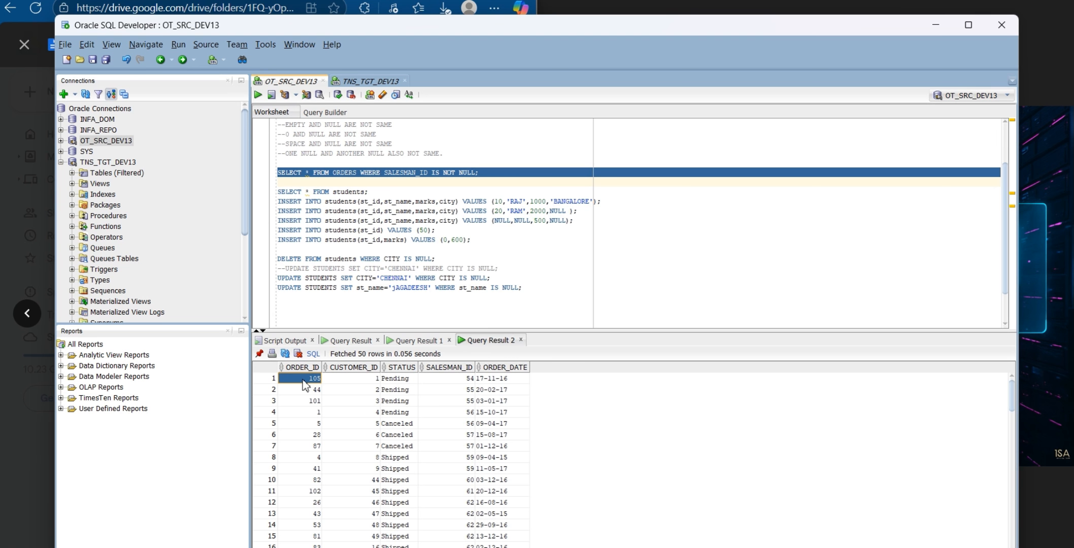
{"action": "left_click", "coordinate": [303, 368]}
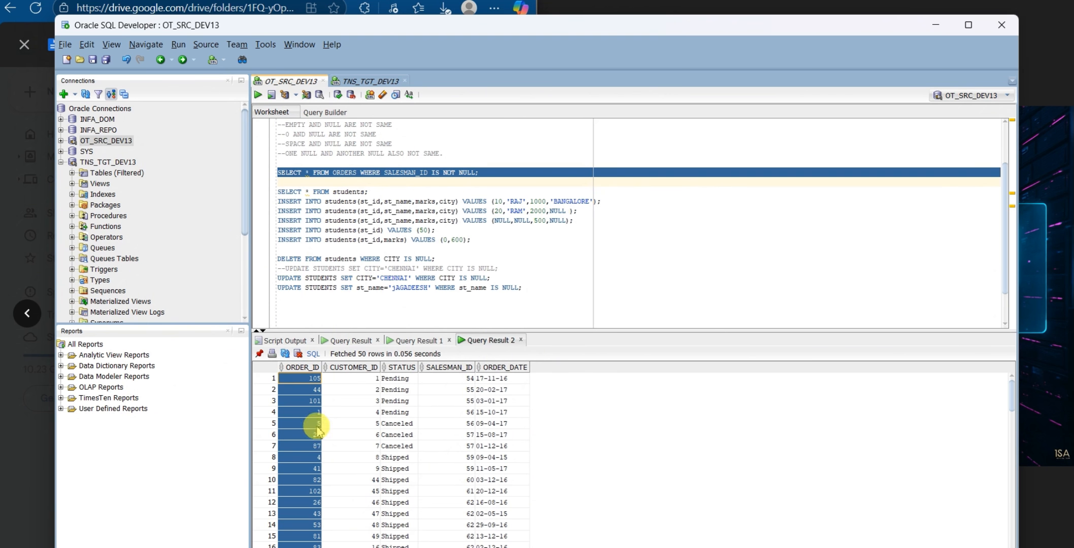
{"action": "left_click", "coordinate": [357, 368]}
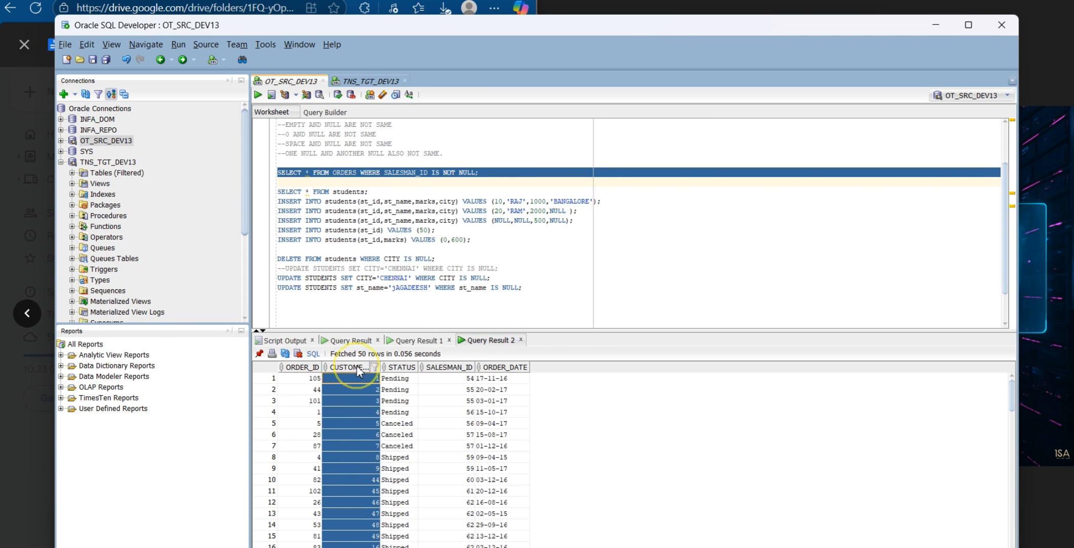
{"action": "left_click", "coordinate": [402, 367]}
{"action": "left_click", "coordinate": [449, 368]}
{"action": "left_click", "coordinate": [496, 369]}
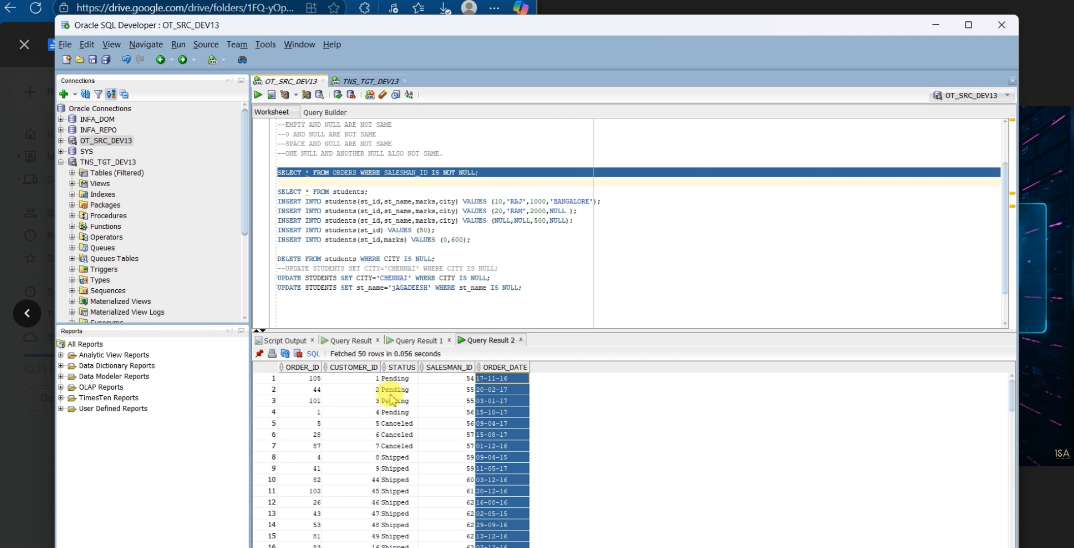
{"action": "left_click", "coordinate": [274, 378]}
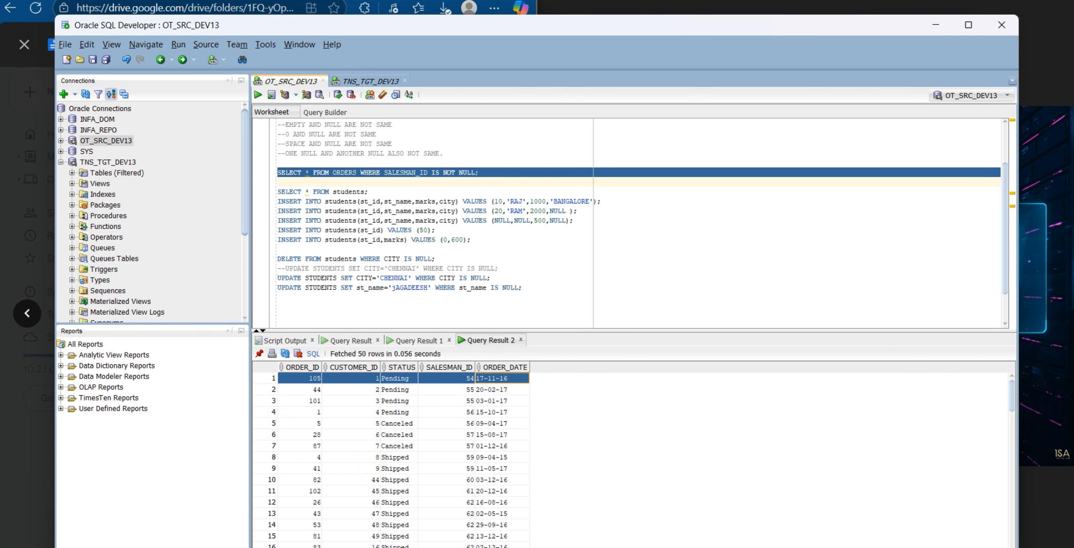
Switch to the notes in Google Drive and highlight the lines on tables located in a schema and schemas located in a database
{"action": "mouse_move", "coordinate": [316, 547]}
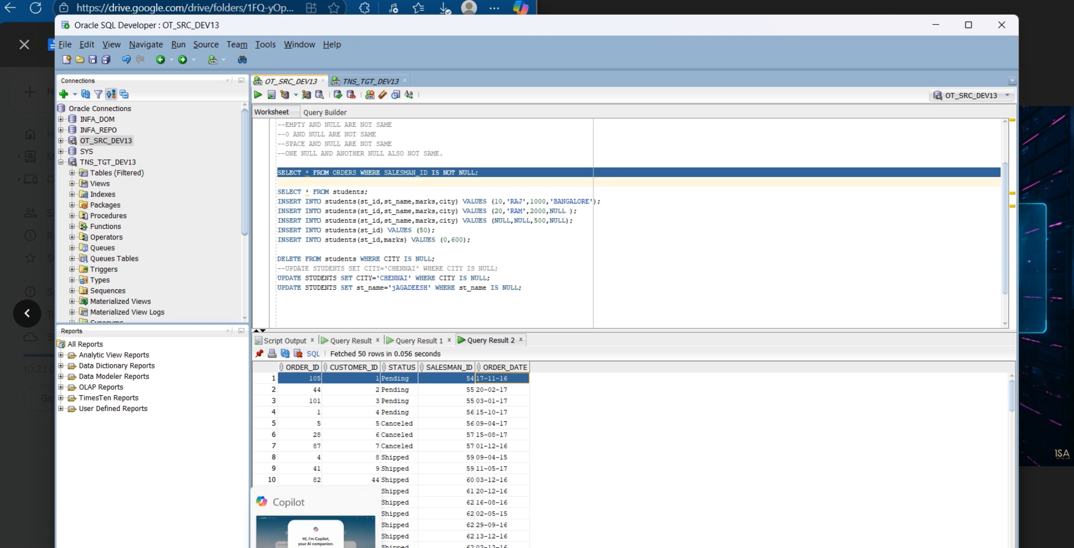
{"action": "key", "text": "alt+Tab"}
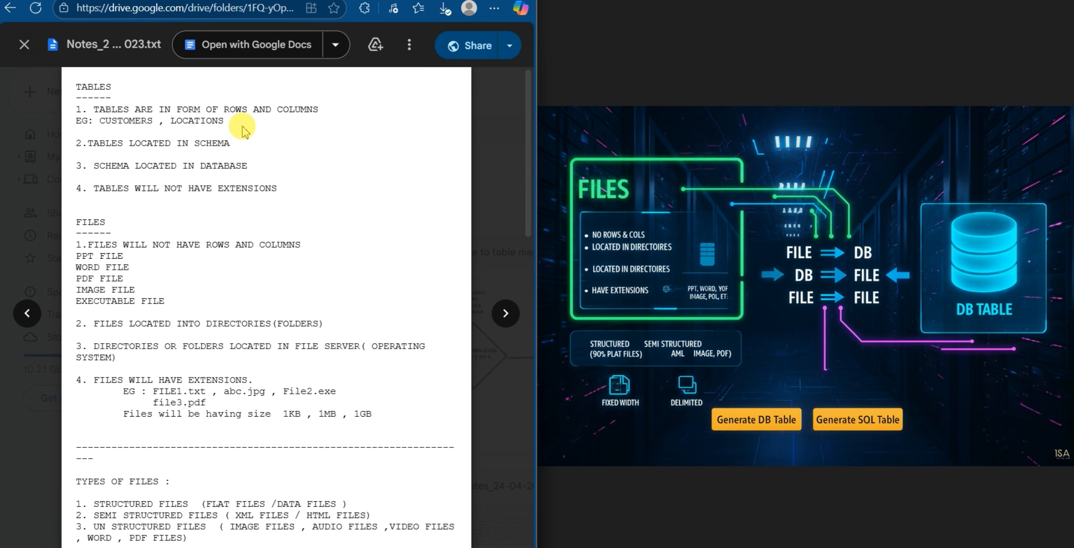
{"action": "left_click_drag", "start_coordinate": [235, 145], "coordinate": [130, 143]}
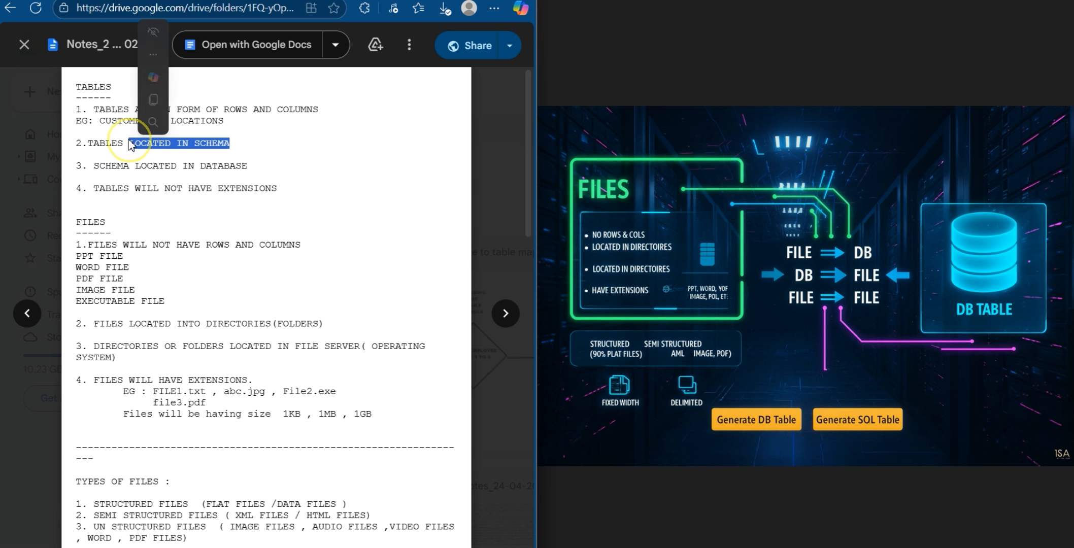
{"action": "left_click", "coordinate": [254, 170]}
{"action": "triple_click", "coordinate": [254, 170]}
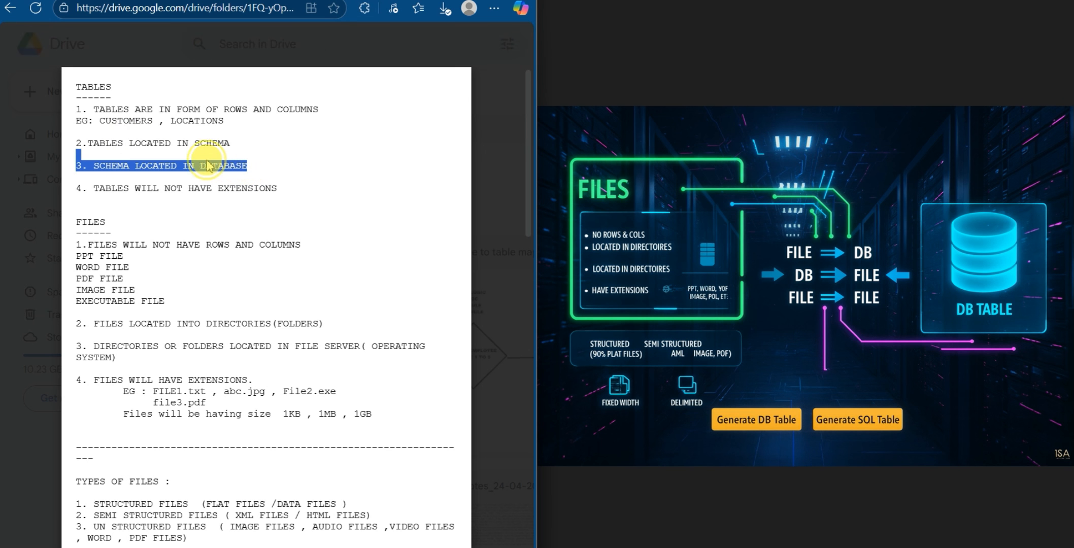
{"action": "left_click", "coordinate": [330, 179]}
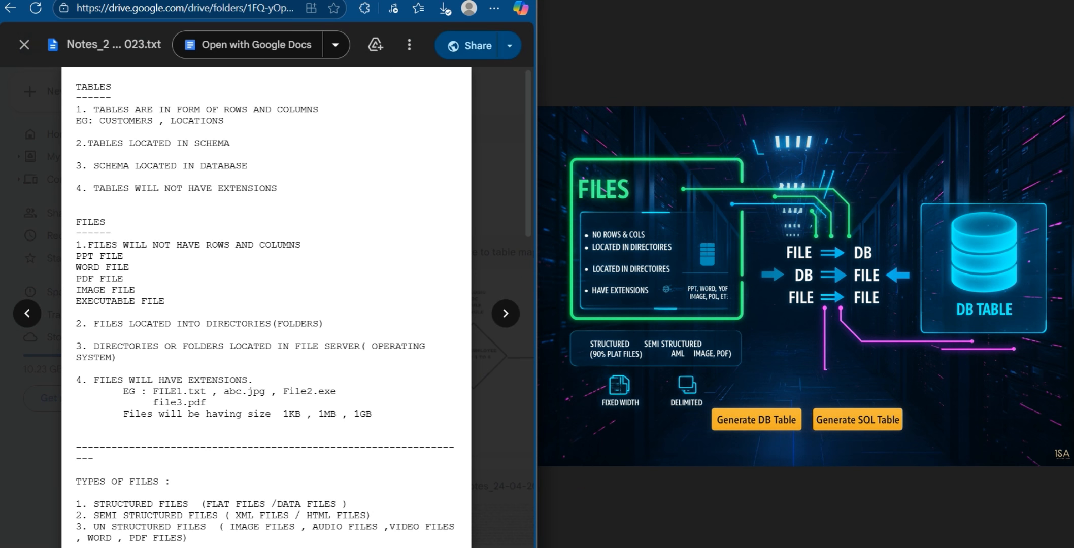
Switch to Oracle SQL Developer to deselect the ORDERS query, and return to the Google Drive notes
{"action": "left_click", "coordinate": [455, 546]}
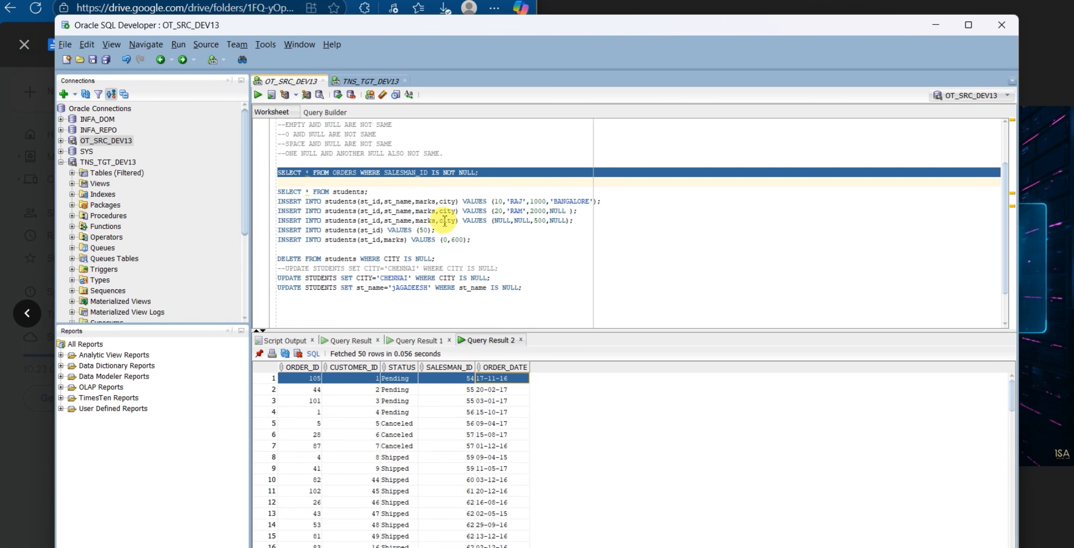
{"action": "left_click", "coordinate": [421, 181]}
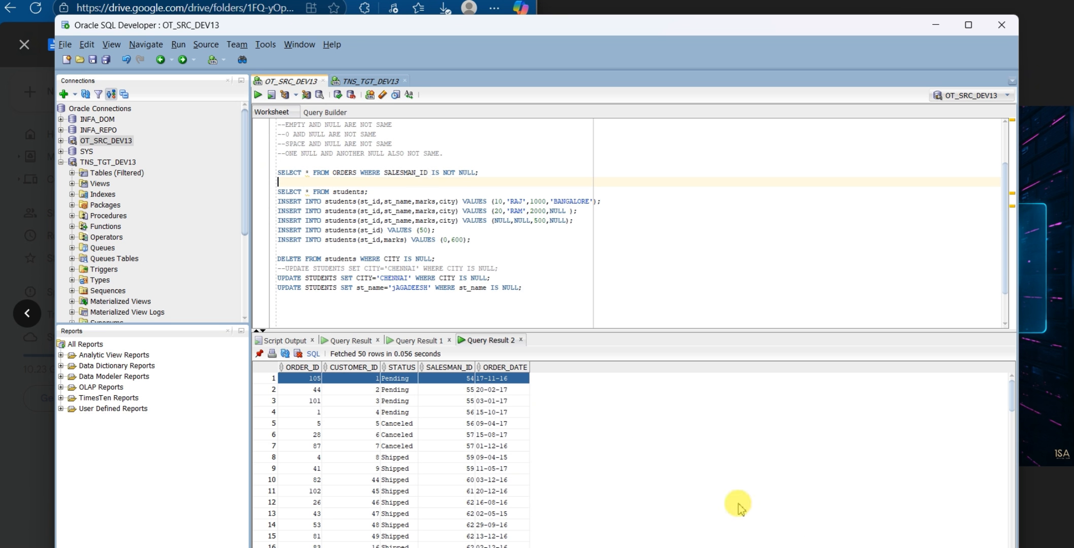
{"action": "key", "text": "alt+Tab"}
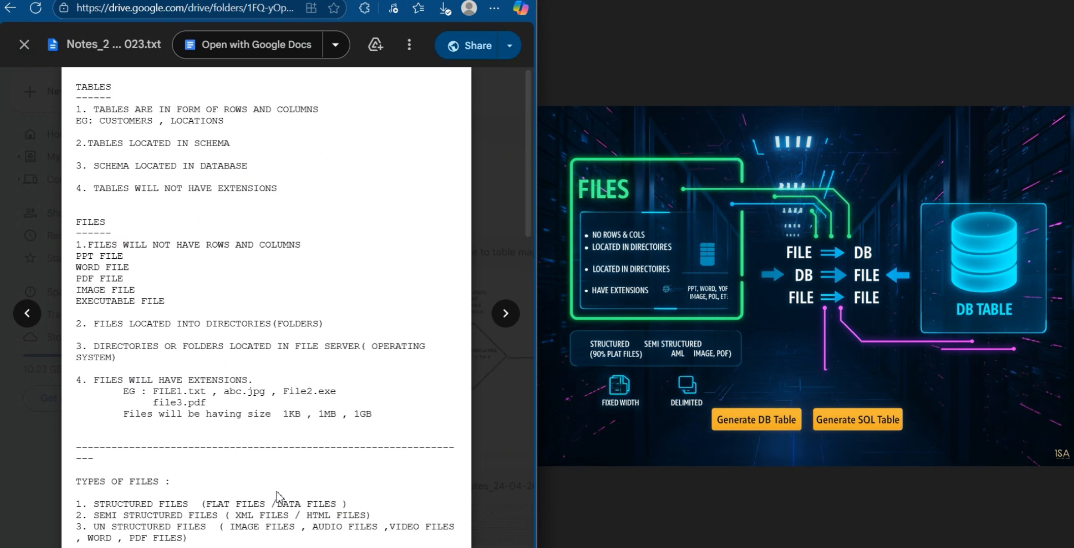
Read the FILES section of the notes, covering file kinds, directories and extensions, down to the types of files
{"action": "scroll", "coordinate": [278, 496], "scroll_direction": "down", "scroll_amount": 2}
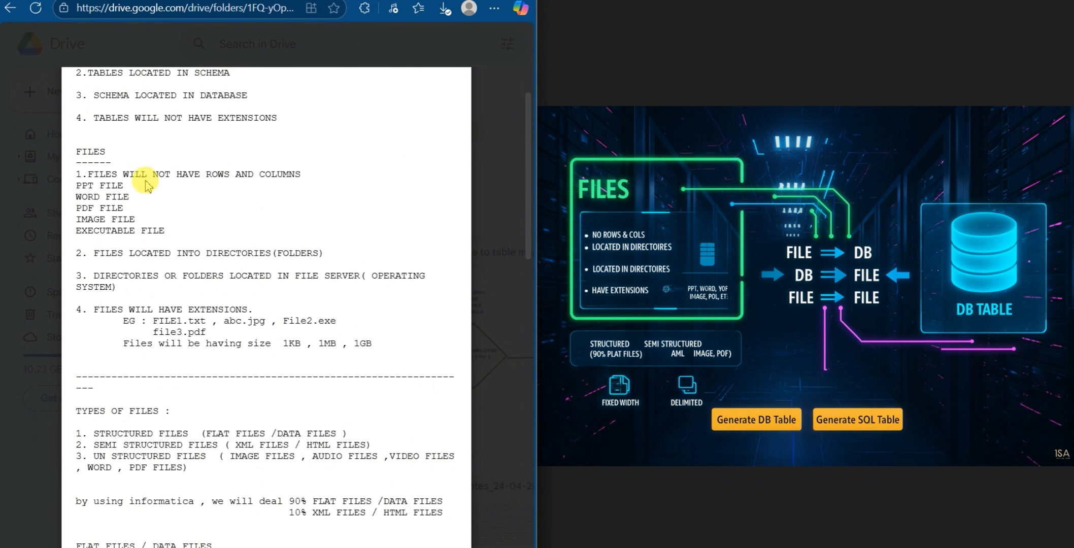
{"action": "left_click_drag", "start_coordinate": [125, 184], "coordinate": [72, 177]}
{"action": "left_click", "coordinate": [125, 200]}
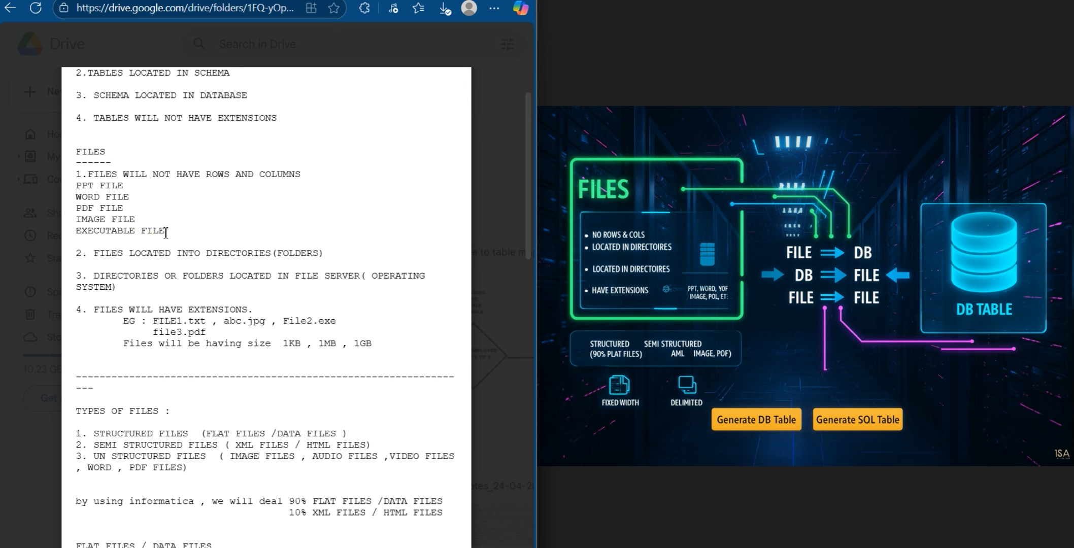
{"action": "scroll", "coordinate": [168, 254], "scroll_direction": "down", "scroll_amount": 4}
{"action": "scroll", "coordinate": [152, 203], "scroll_direction": "up", "scroll_amount": 2}
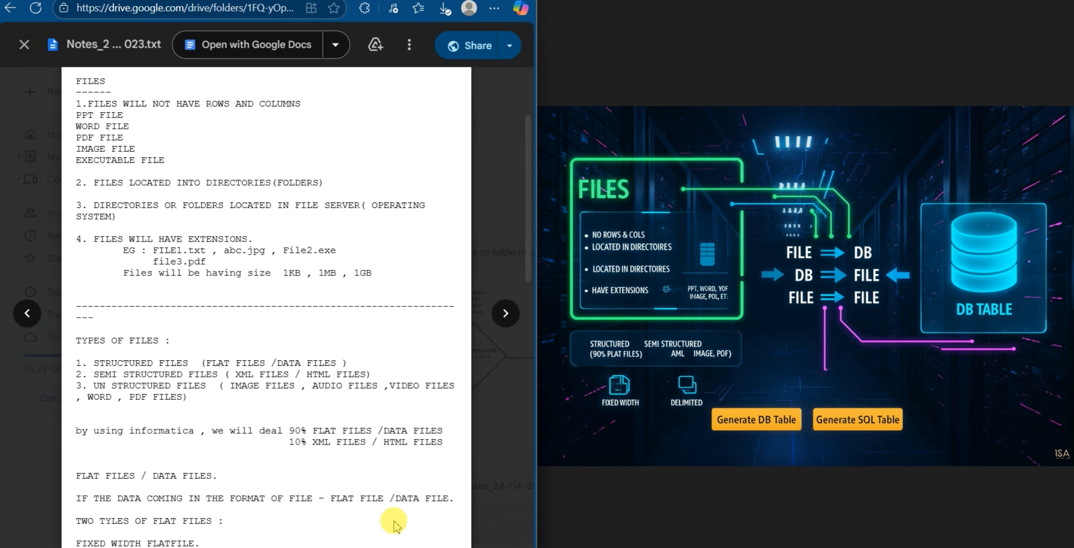
Switch to File Explorer and open the New Volume (D:) drive from This PC
{"action": "left_click", "coordinate": [268, 547]}
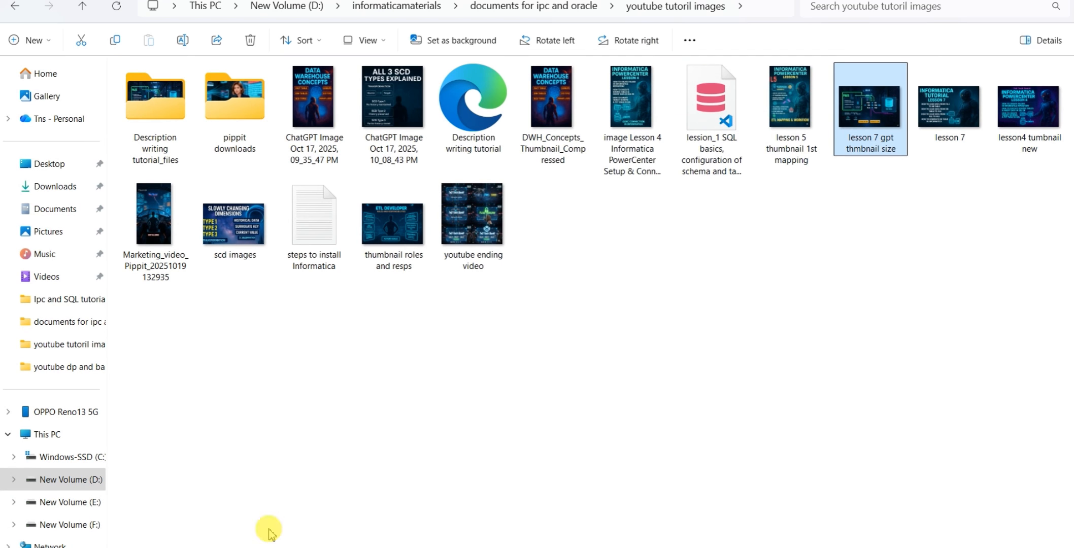
{"action": "left_click", "coordinate": [284, 7]}
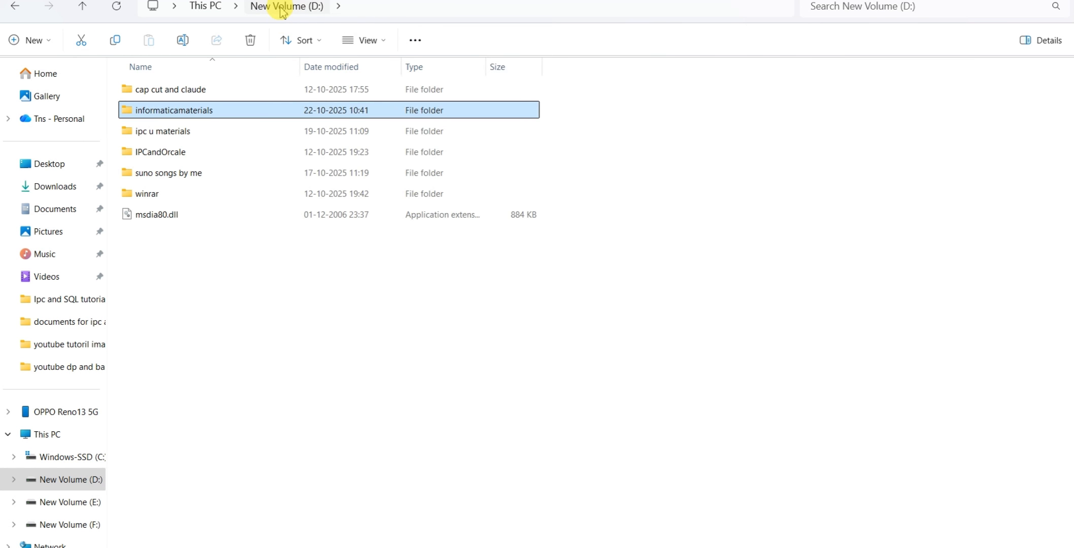
{"action": "left_click", "coordinate": [214, 6]}
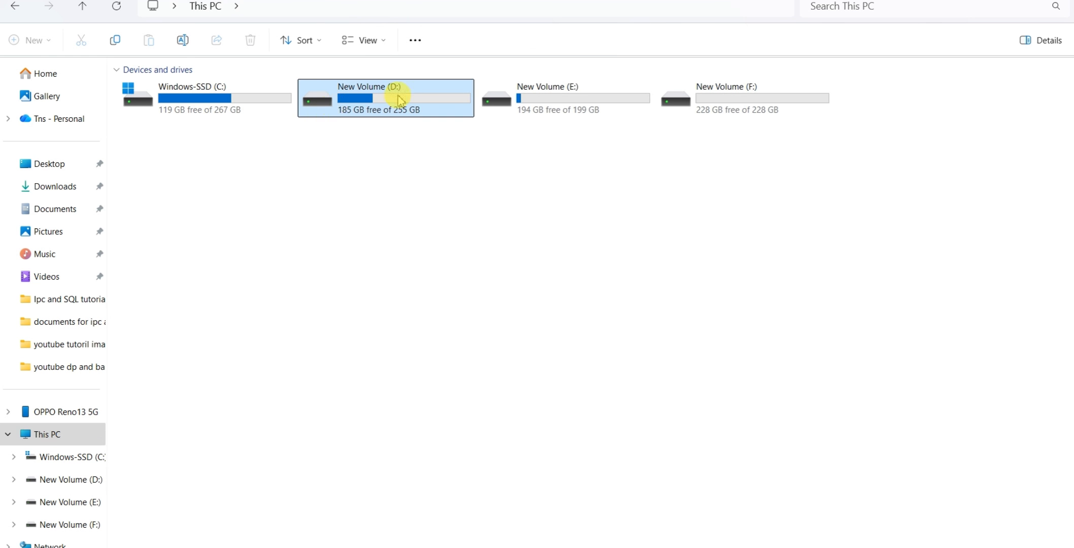
{"action": "double_click", "coordinate": [399, 97]}
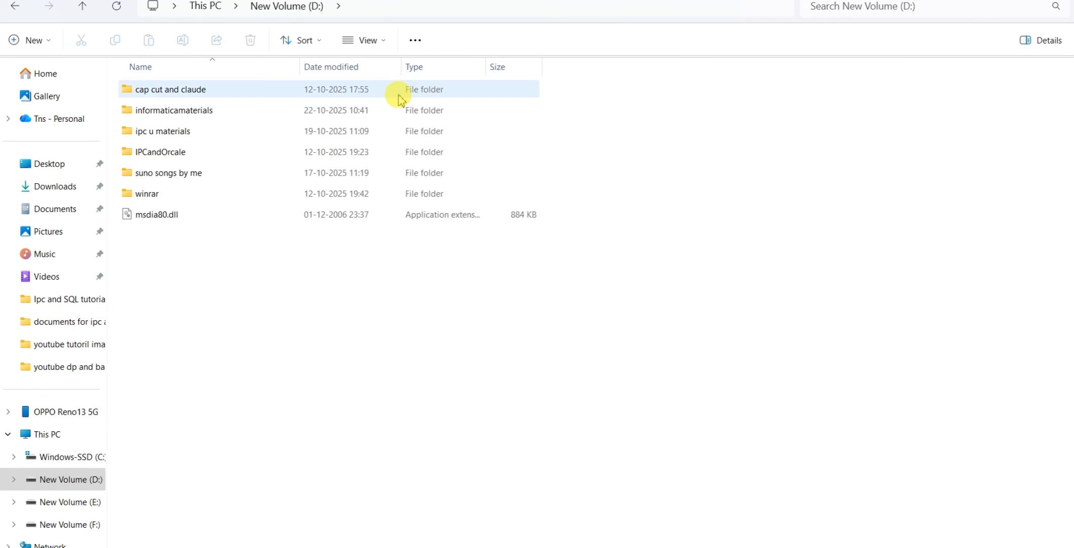
Open the SrcFiles folder under IPCandOrcale, Informaticaxeinstall, server and infa_shared to inspect the Informatica source file directory
{"action": "double_click", "coordinate": [178, 155]}
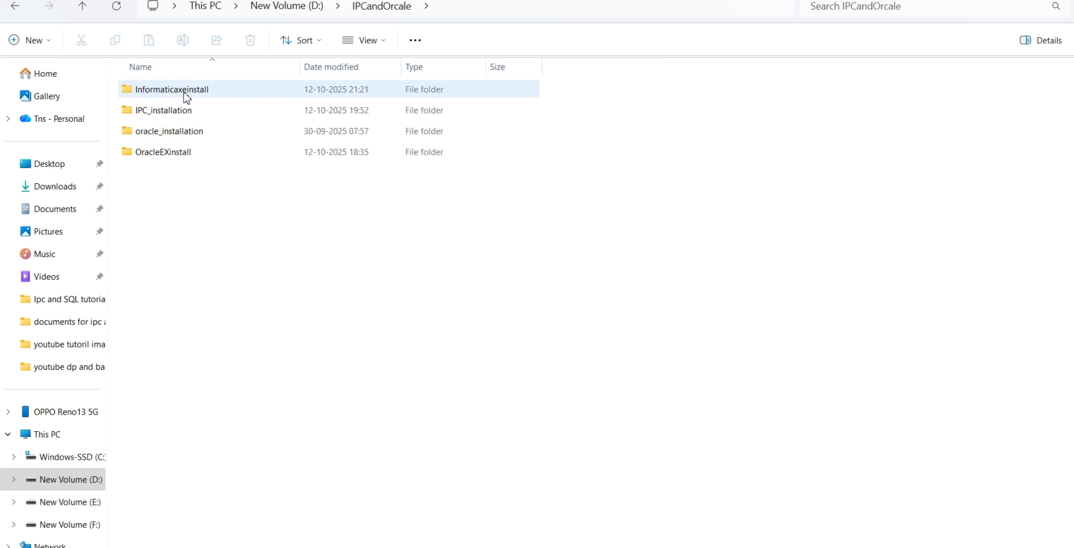
{"action": "double_click", "coordinate": [185, 97]}
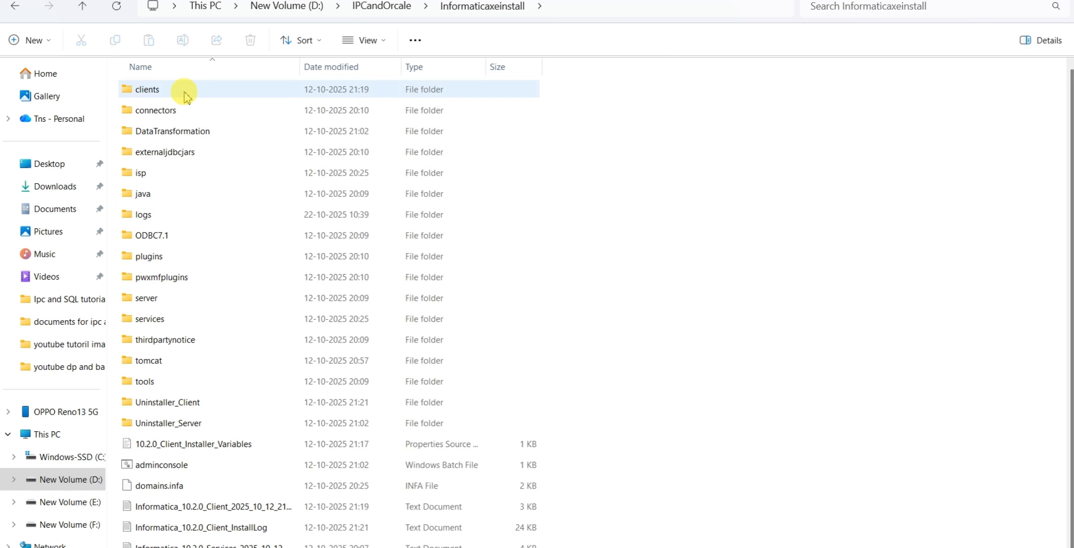
{"action": "left_click", "coordinate": [159, 302]}
{"action": "double_click", "coordinate": [159, 303]}
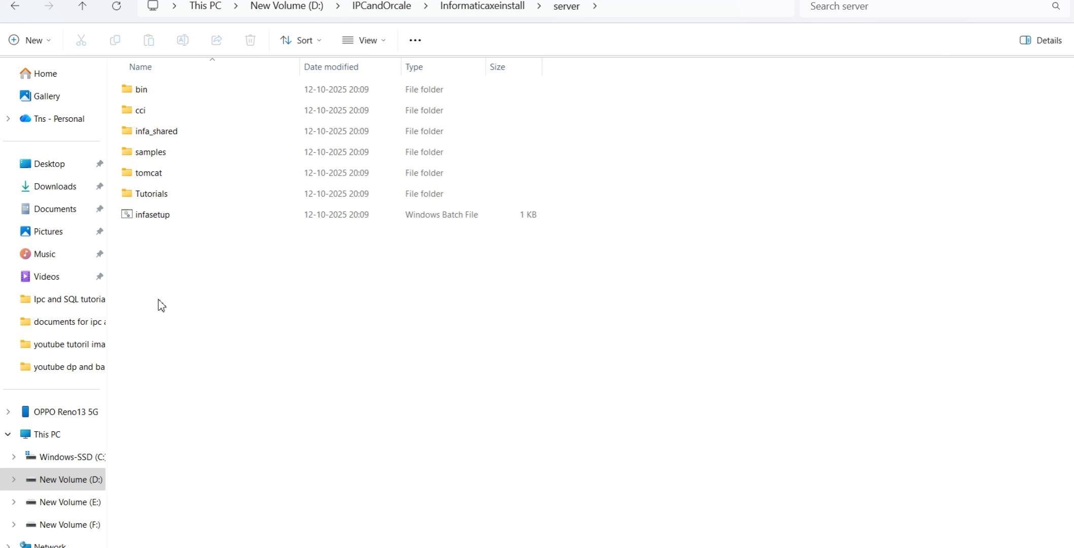
{"action": "double_click", "coordinate": [178, 136]}
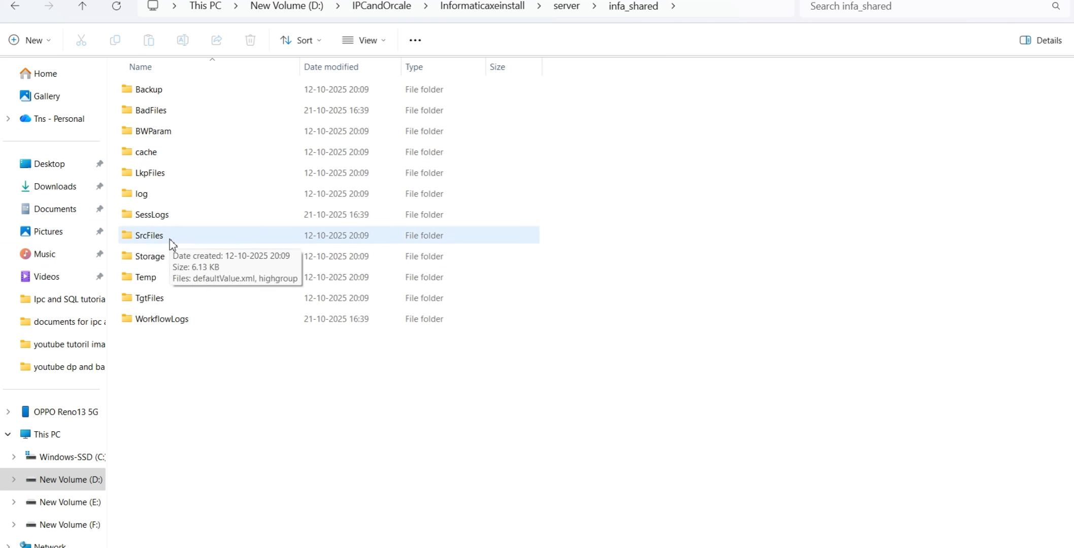
{"action": "left_click", "coordinate": [149, 303]}
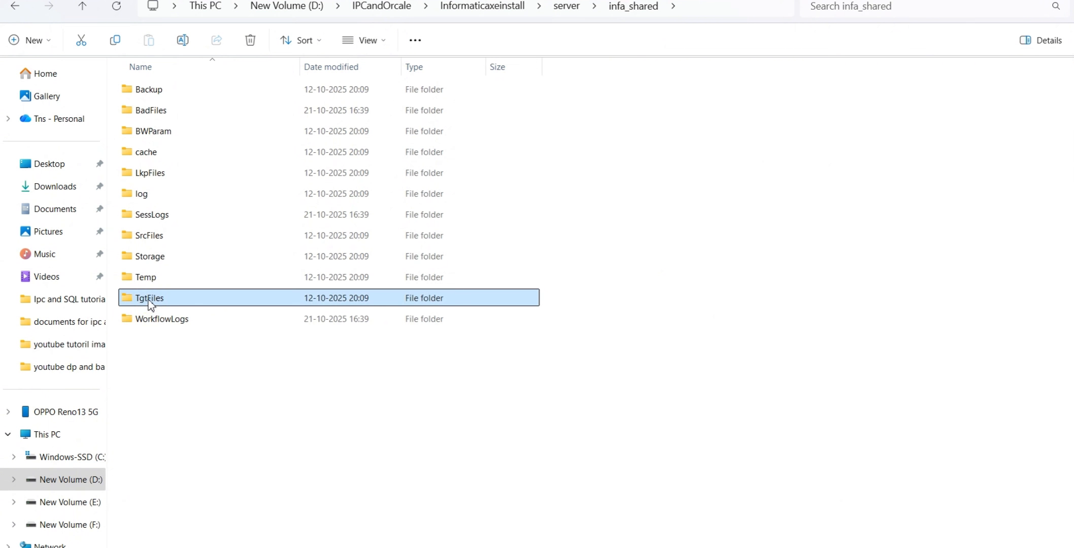
{"action": "double_click", "coordinate": [149, 236]}
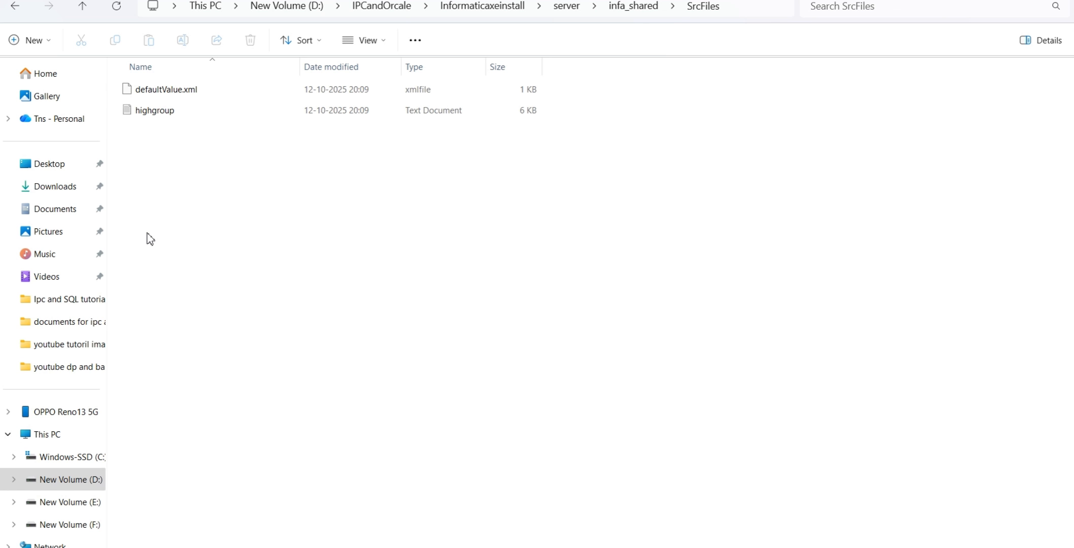
Open the FlatFiles folder in the SESSION-07 archive, stored under informaticamaterials, documents for ipc and oracle on drive D
{"action": "left_click", "coordinate": [287, 6]}
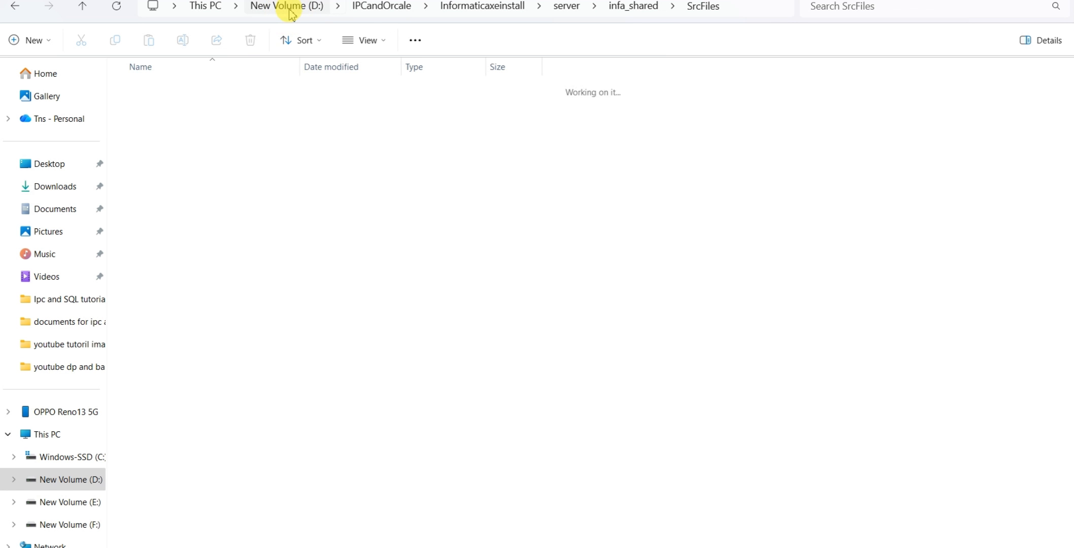
{"action": "double_click", "coordinate": [197, 113]}
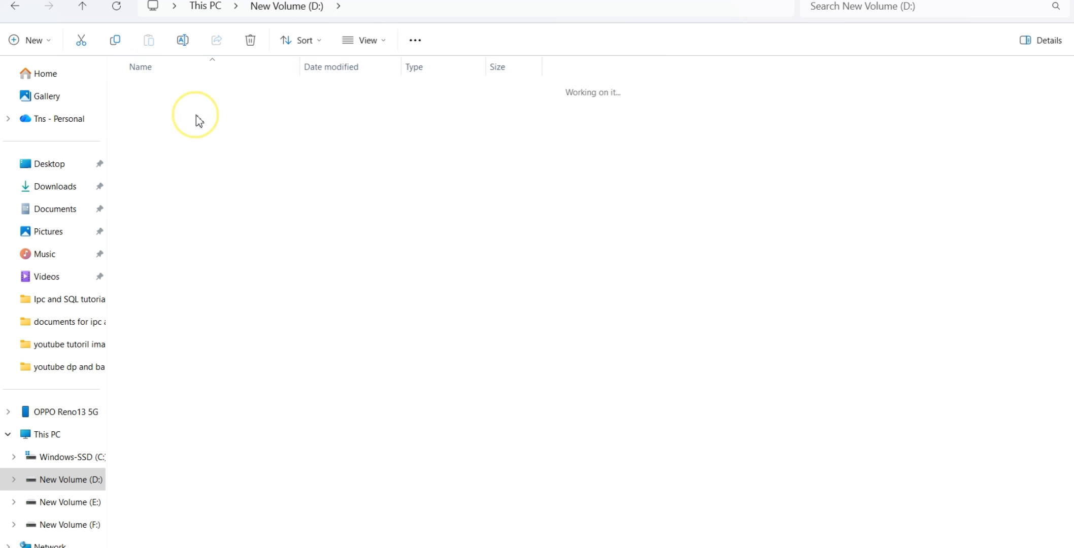
{"action": "double_click", "coordinate": [189, 95]}
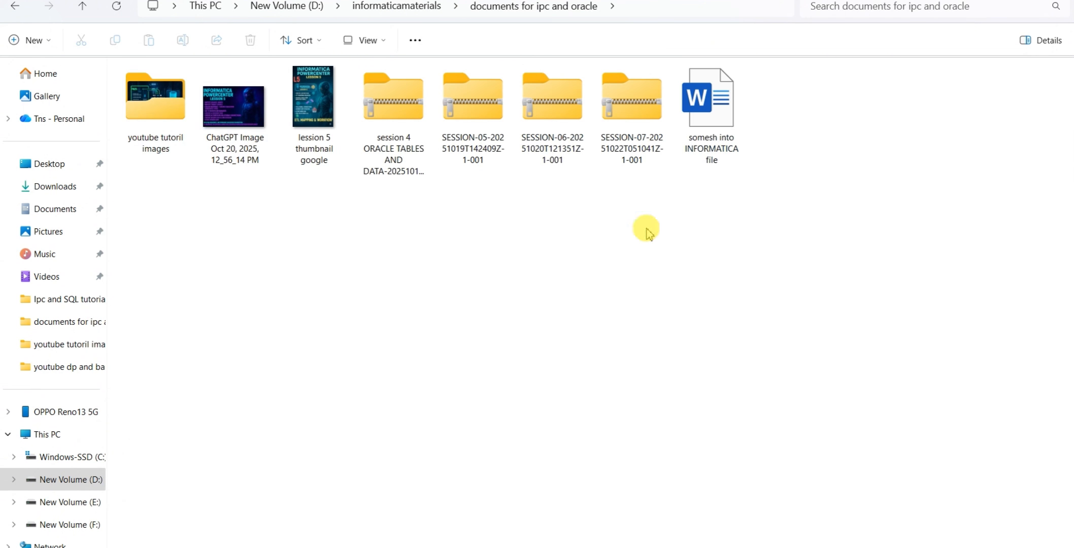
{"action": "double_click", "coordinate": [623, 99]}
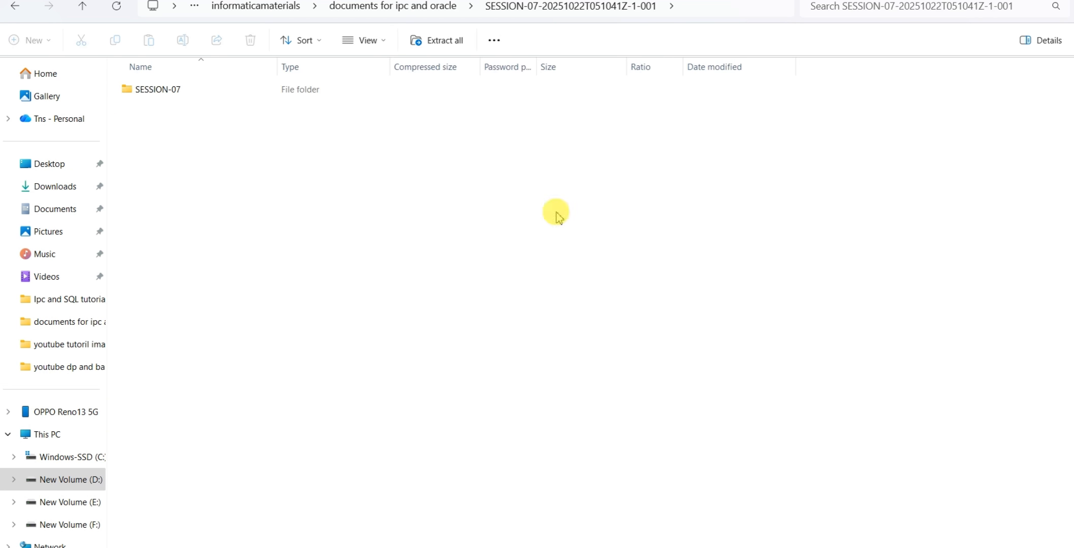
{"action": "left_click", "coordinate": [150, 88]}
{"action": "double_click", "coordinate": [150, 88]}
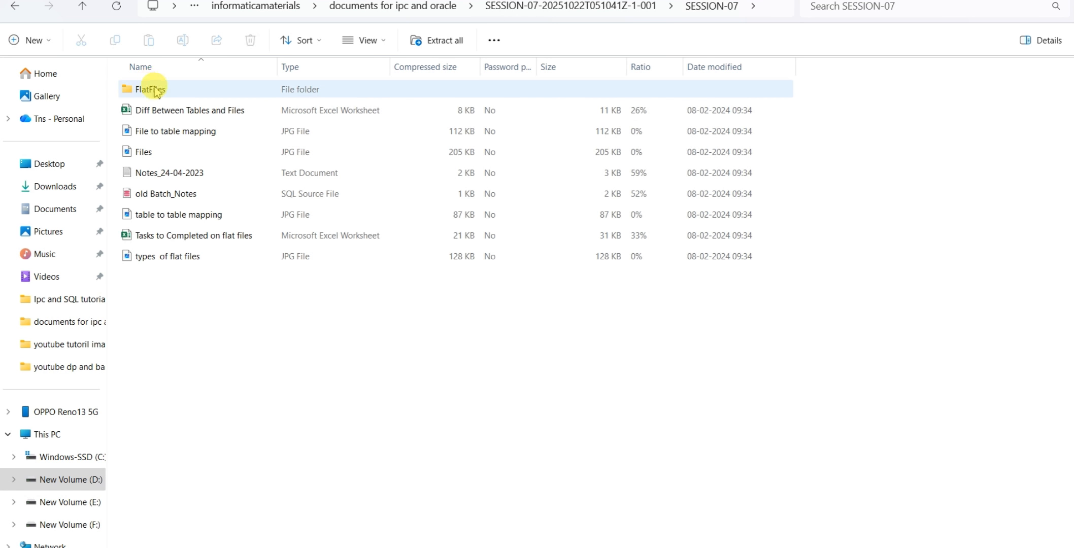
{"action": "double_click", "coordinate": [155, 90]}
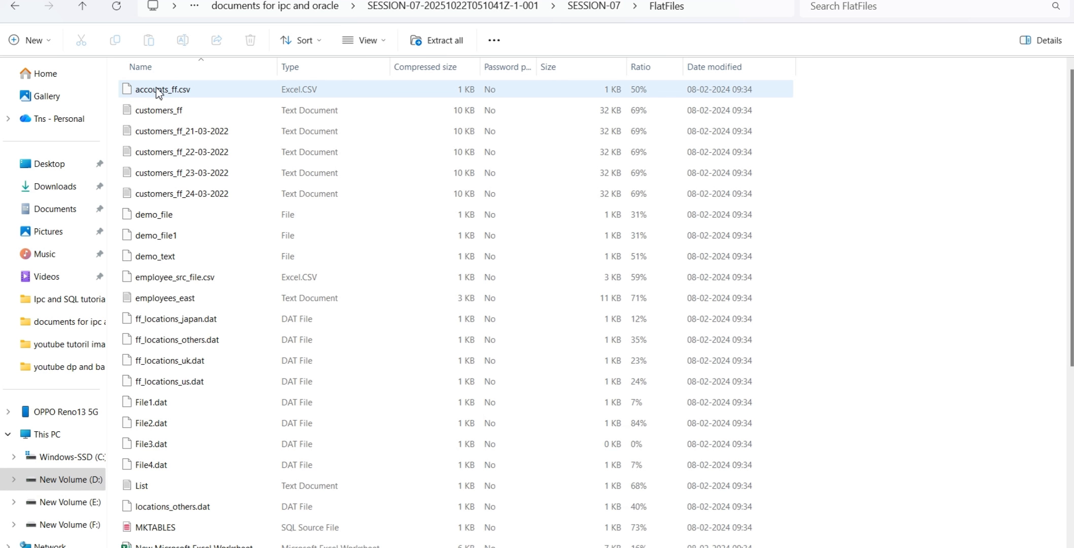
Copy all the files in the FlatFiles folder of the SESSION-07 archive
{"action": "left_click", "coordinate": [158, 93]}
{"action": "left_click", "coordinate": [925, 222]}
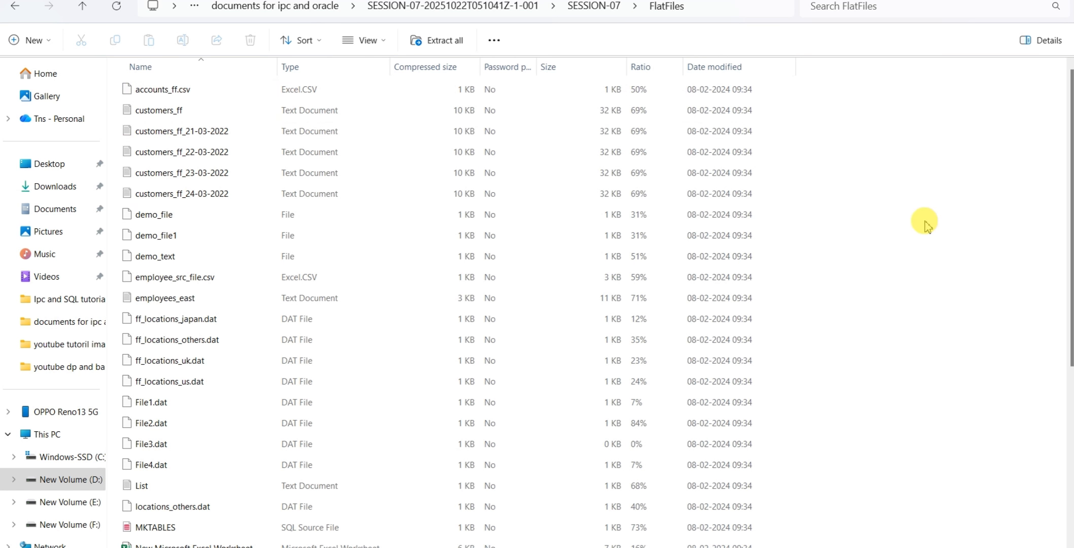
{"action": "key", "text": "ctrl+a"}
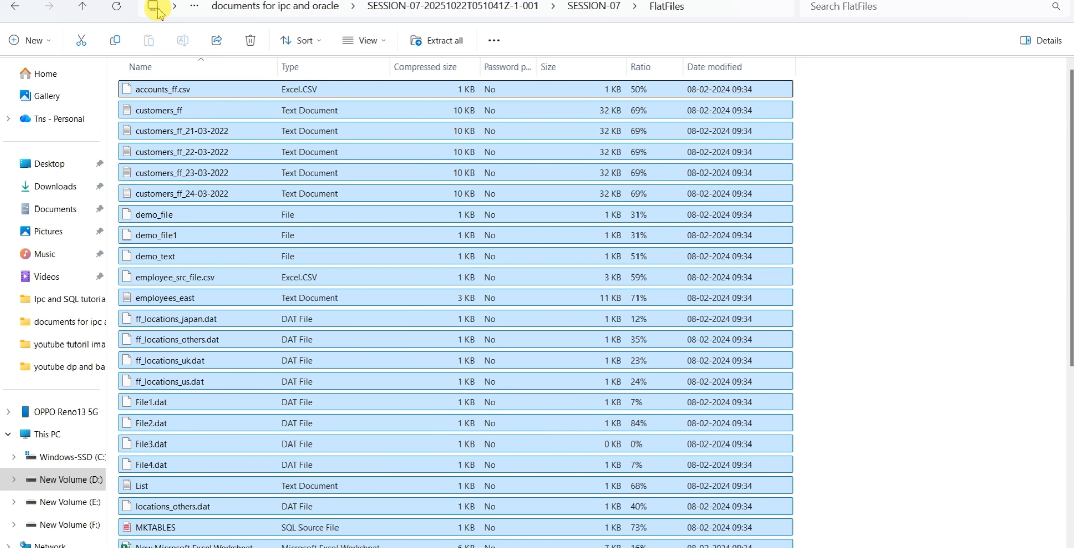
Open the SrcFiles folder on drive D under IPCandOrcale, Informaticaxeinstall, server and infa_shared
{"action": "left_click", "coordinate": [224, 6]}
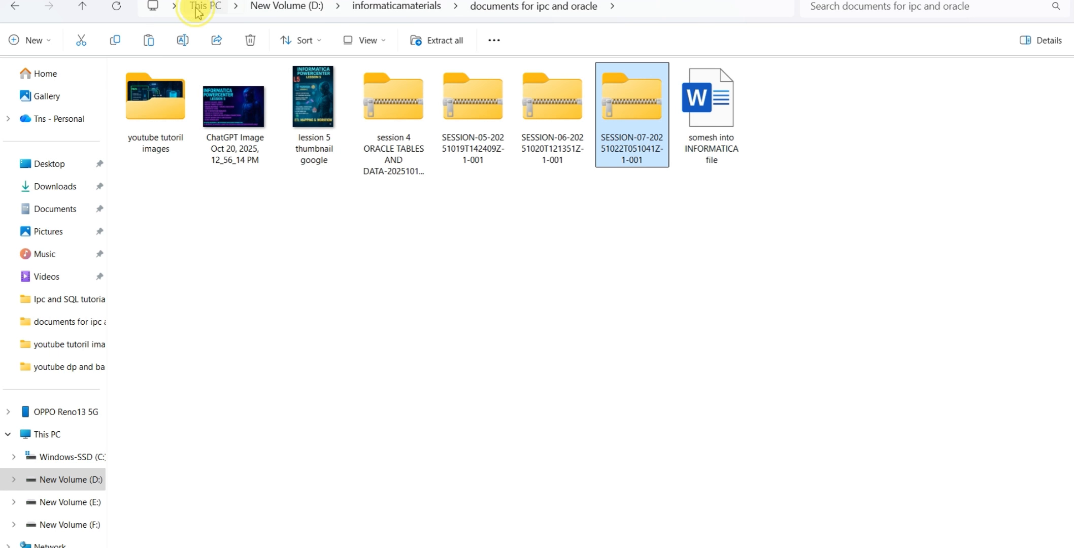
{"action": "left_click", "coordinate": [198, 6]}
{"action": "double_click", "coordinate": [396, 100]}
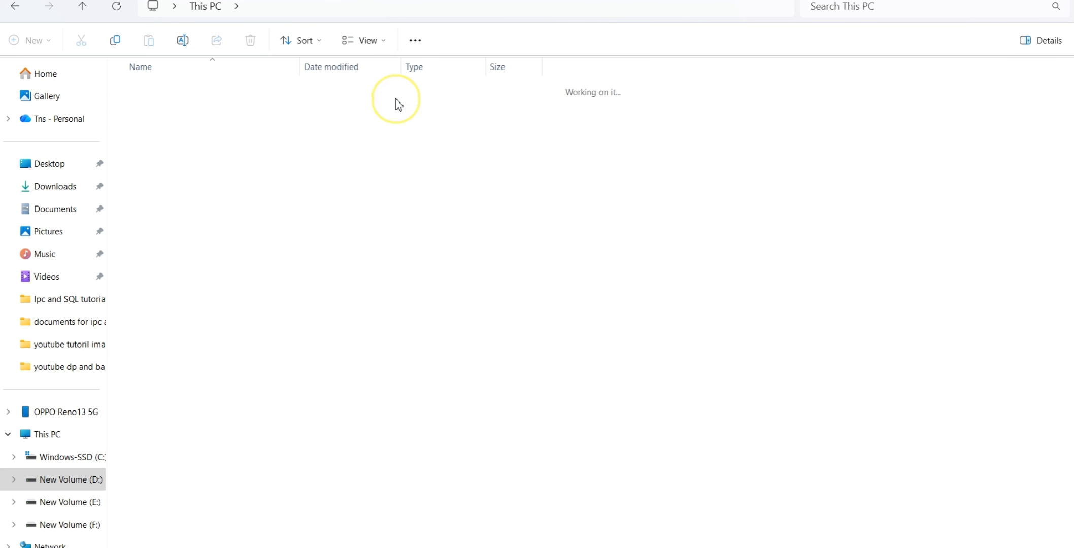
{"action": "double_click", "coordinate": [200, 150]}
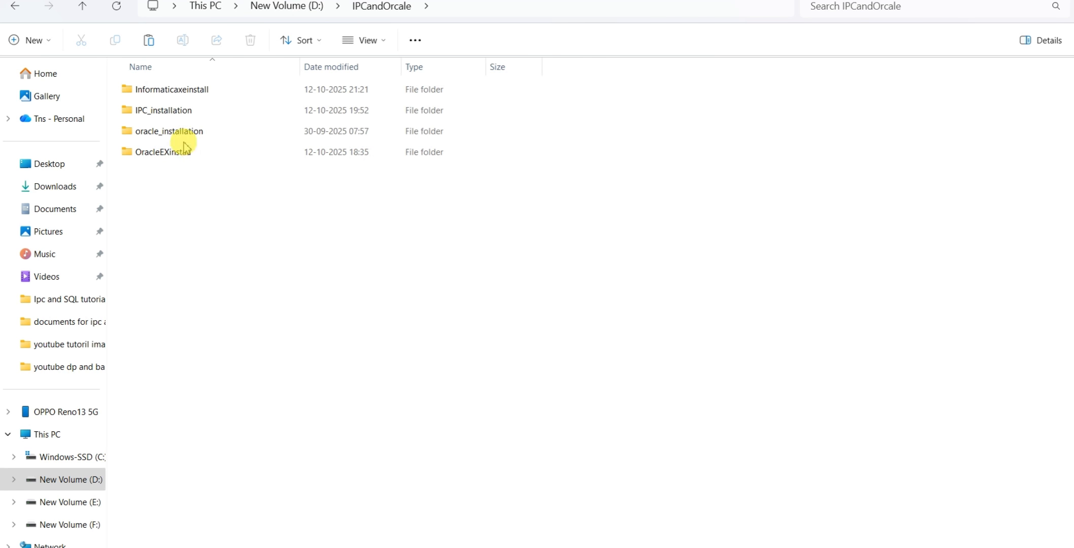
{"action": "left_click", "coordinate": [180, 90]}
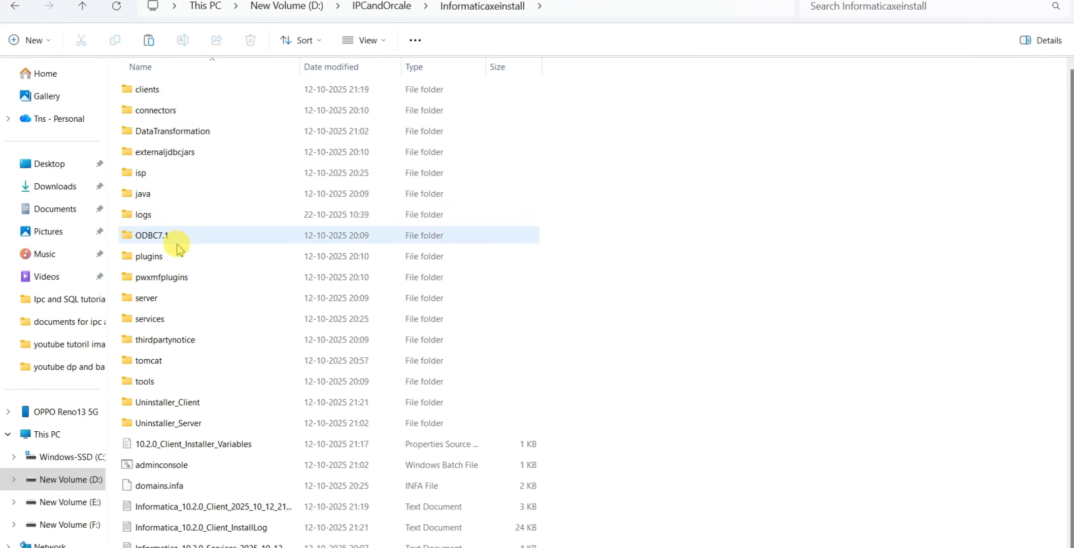
{"action": "left_click", "coordinate": [169, 303]}
{"action": "double_click", "coordinate": [169, 304]}
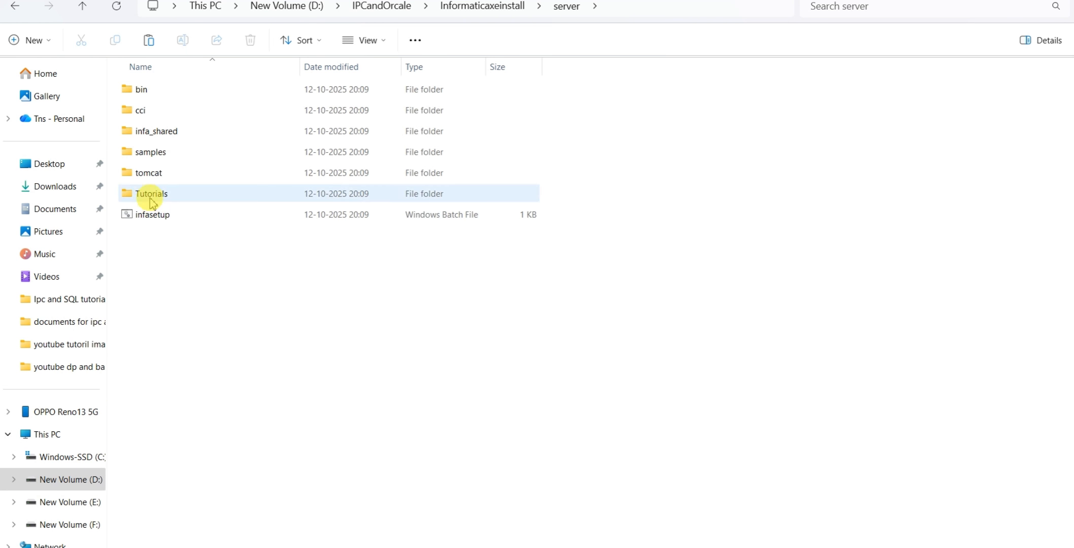
{"action": "double_click", "coordinate": [167, 136]}
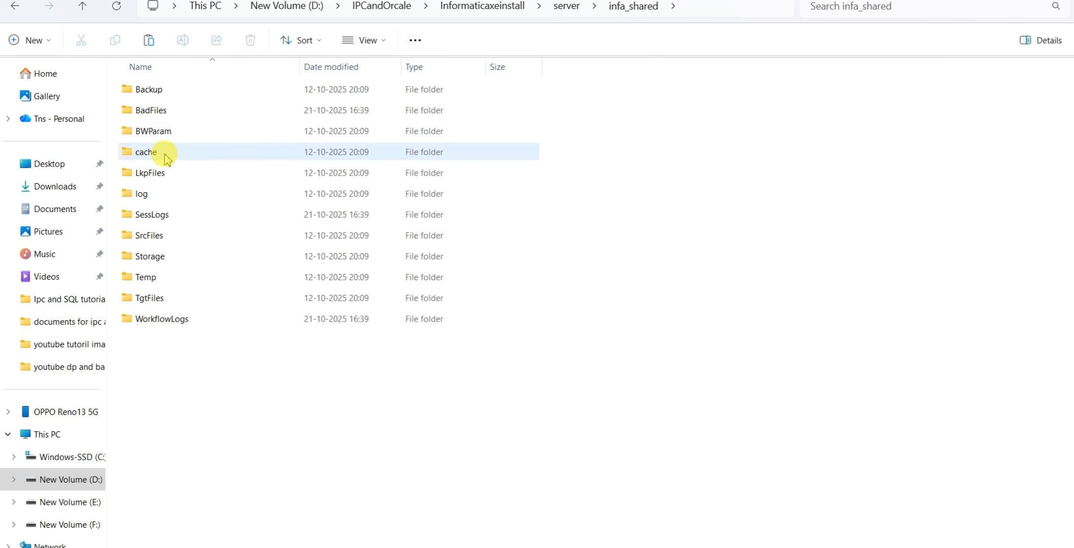
{"action": "double_click", "coordinate": [163, 241]}
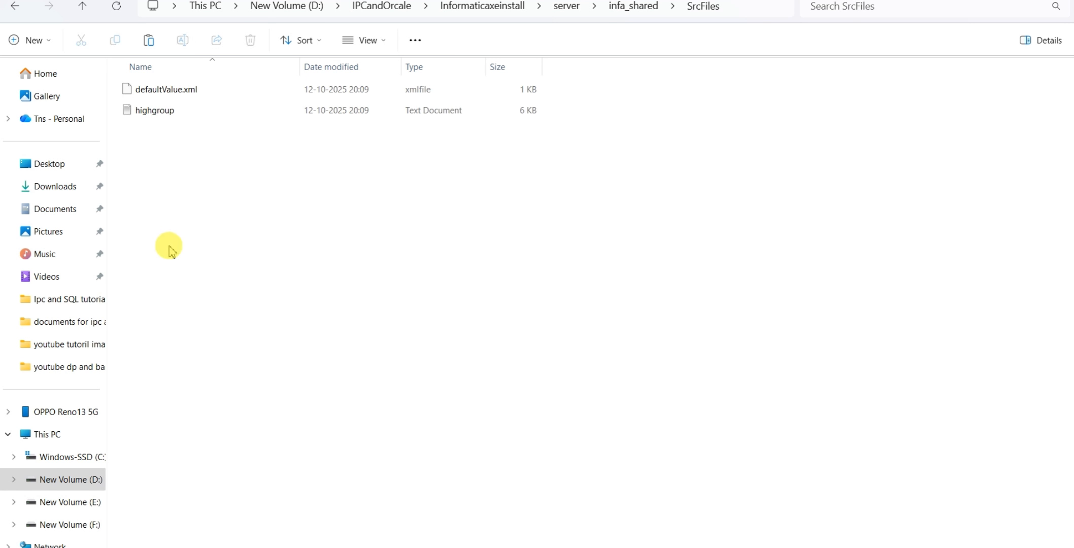
Paste the copied flat files into the SrcFiles folder and clear the selection
{"action": "left_click", "coordinate": [607, 263]}
{"action": "key", "text": "ctrl+v"}
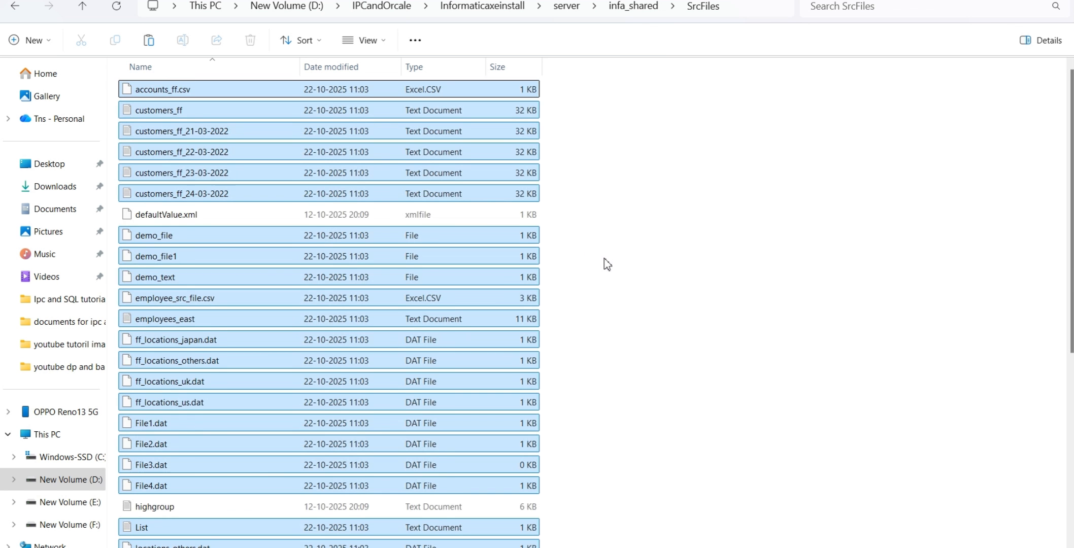
{"action": "left_click", "coordinate": [607, 263]}
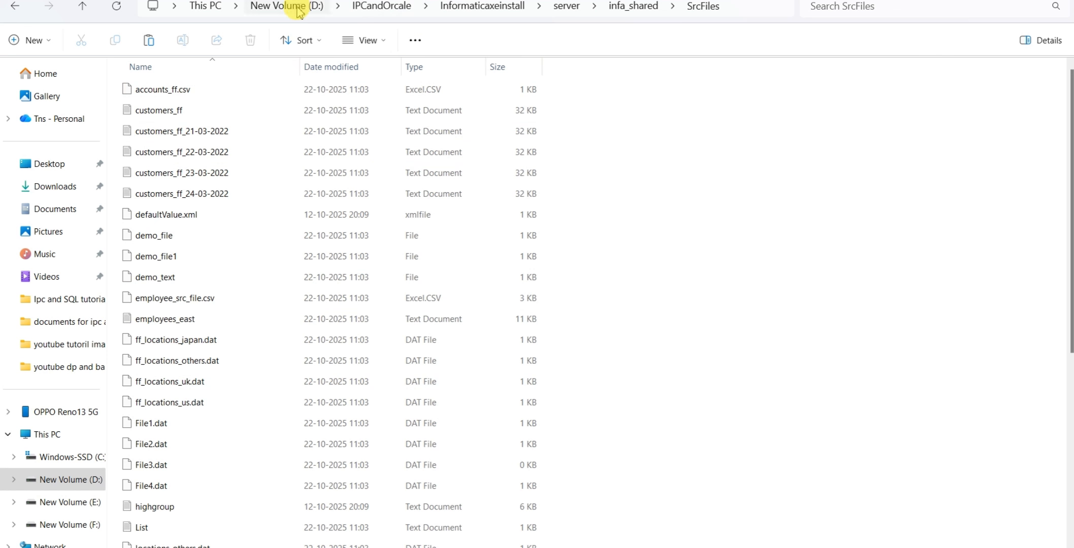
Switch to the notes in Google Drive and read the file extensions, types of files and Informatica's shares of flat and XML files
{"action": "key", "text": "alt+Tab"}
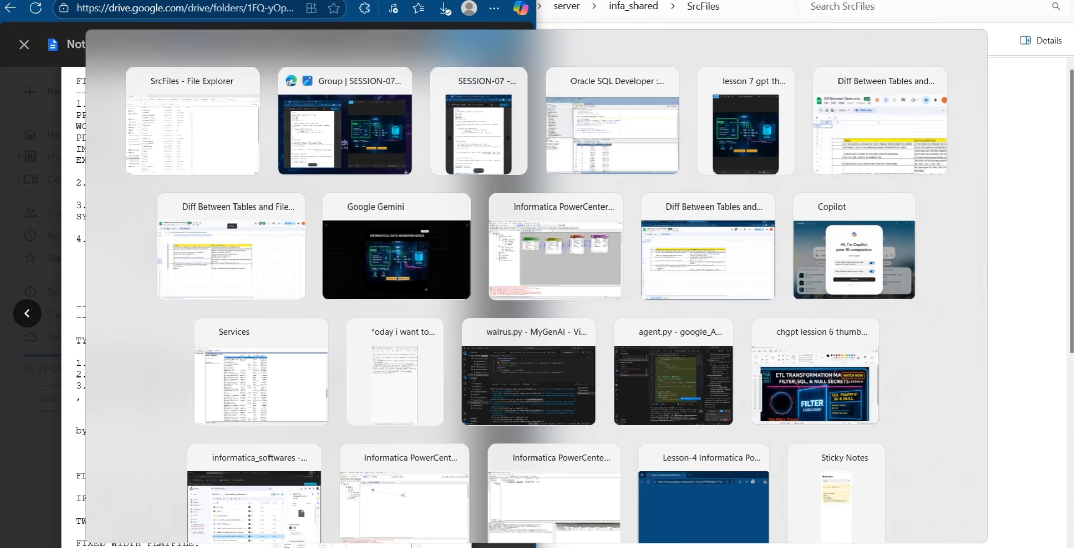
{"action": "scroll", "coordinate": [232, 320], "scroll_direction": "down", "scroll_amount": 2}
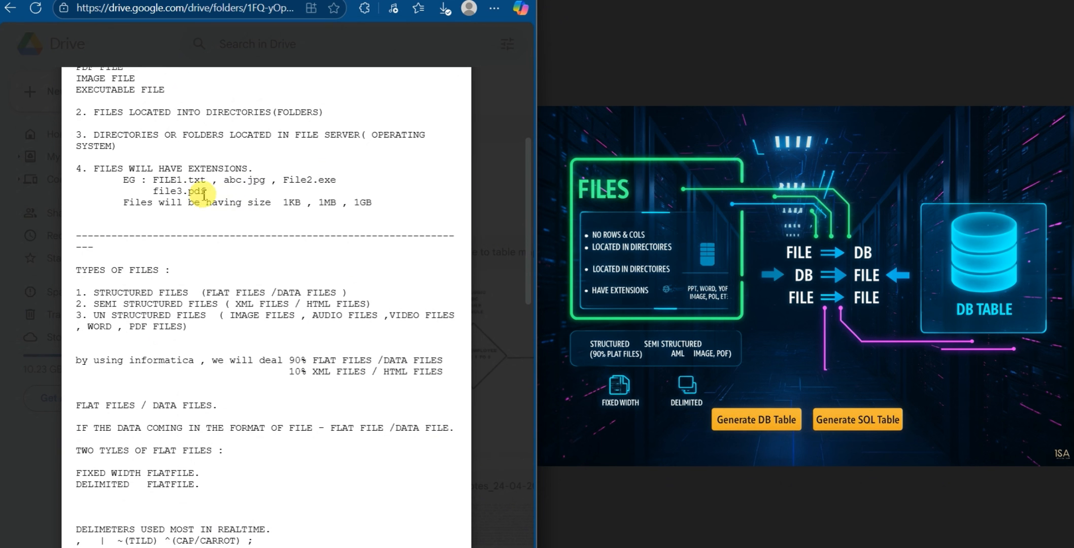
{"action": "left_click_drag", "start_coordinate": [206, 191], "coordinate": [189, 181]}
{"action": "left_click", "coordinate": [228, 201]}
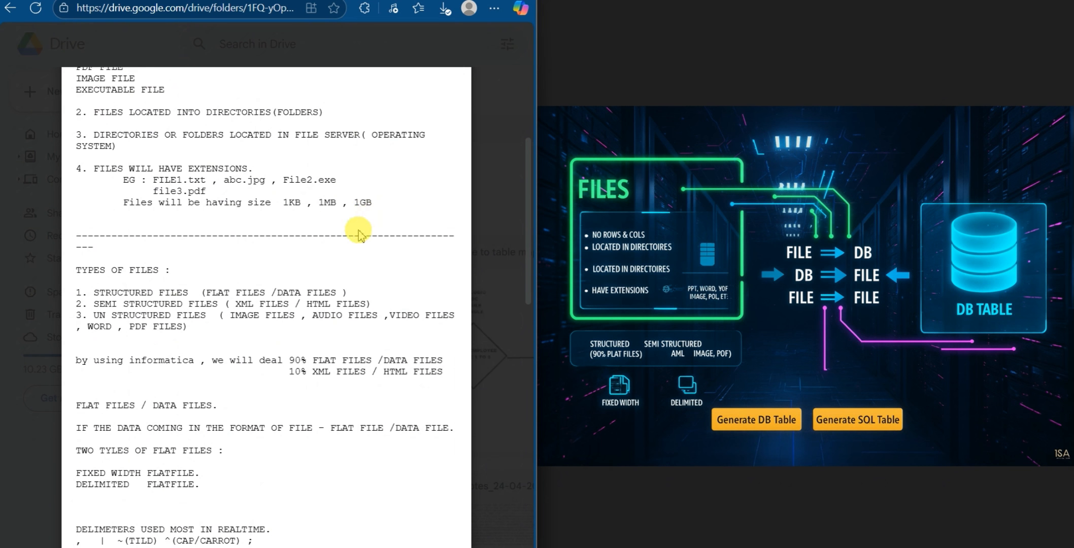
{"action": "scroll", "coordinate": [356, 231], "scroll_direction": "down", "scroll_amount": 3}
{"action": "scroll", "coordinate": [359, 234], "scroll_direction": "up", "scroll_amount": 3}
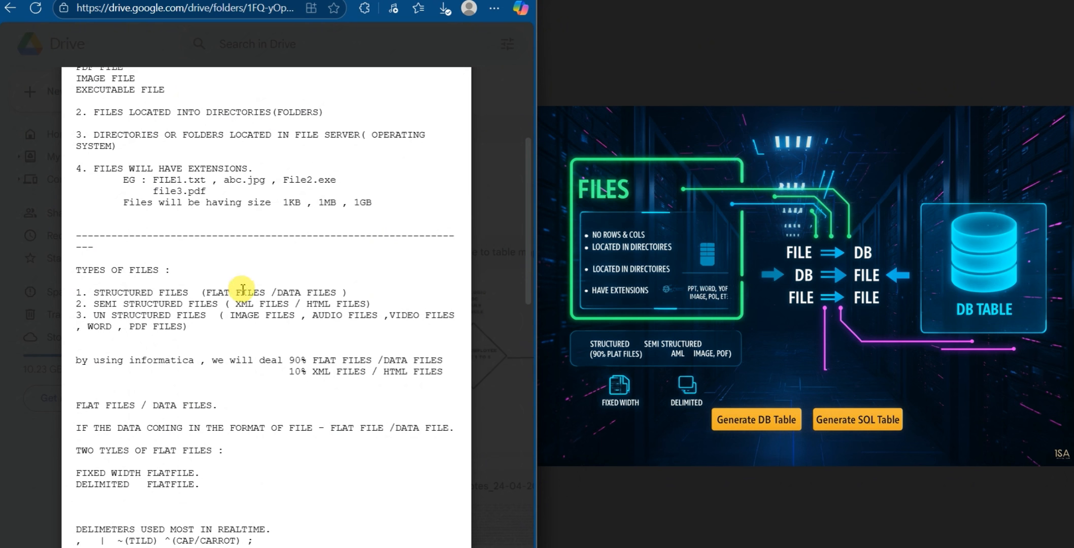
{"action": "scroll", "coordinate": [274, 356], "scroll_direction": "down", "scroll_amount": 3}
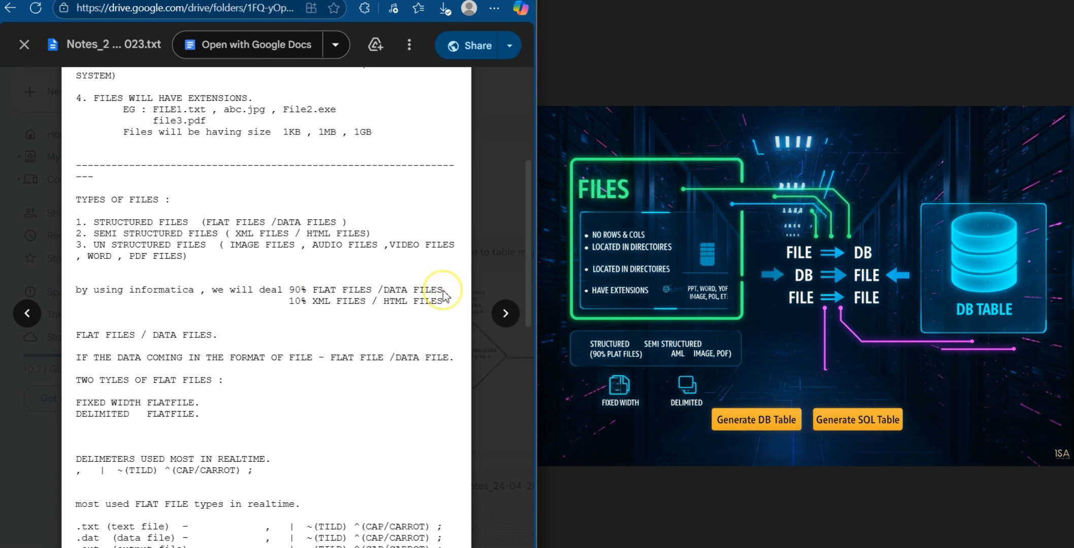
{"action": "left_click_drag", "start_coordinate": [442, 291], "coordinate": [279, 290]}
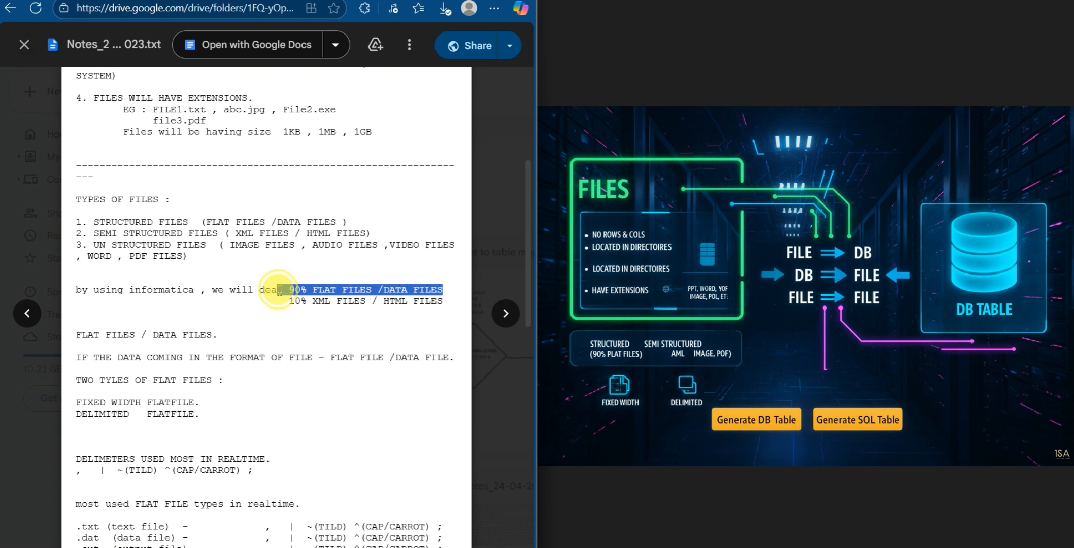
{"action": "left_click", "coordinate": [345, 329]}
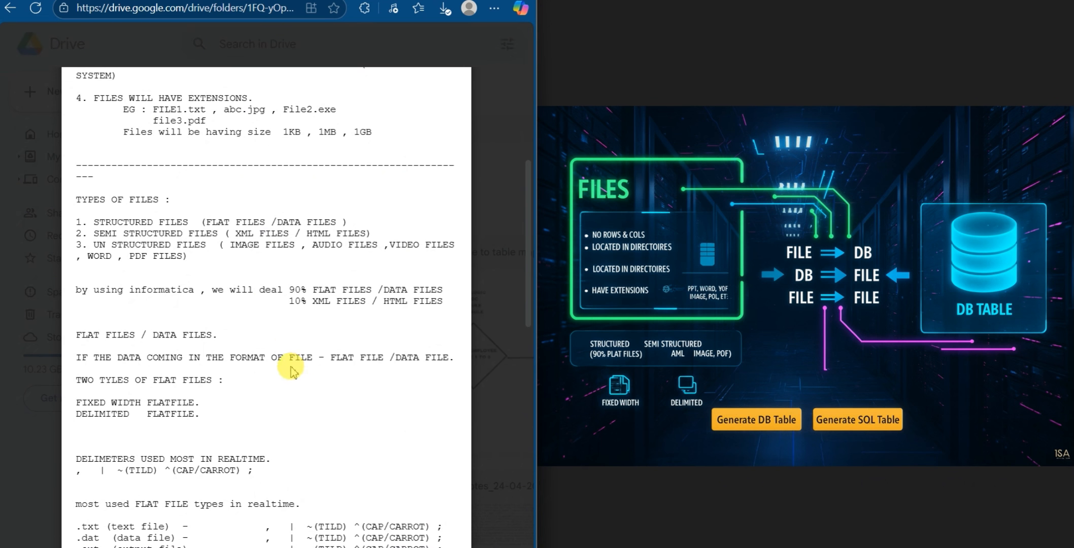
Read the flat files section of the notes, highlighting the fixed width and delimited flat file types
{"action": "scroll", "coordinate": [190, 345], "scroll_direction": "down", "scroll_amount": 2}
{"action": "scroll", "coordinate": [190, 347], "scroll_direction": "down", "scroll_amount": 2}
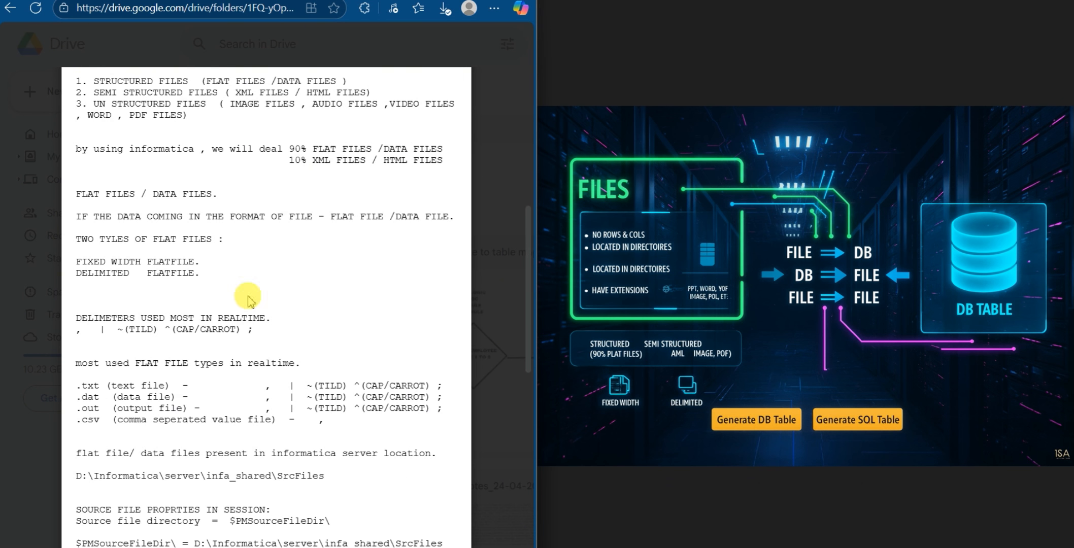
{"action": "left_click_drag", "start_coordinate": [202, 264], "coordinate": [59, 251]}
{"action": "left_click", "coordinate": [174, 286]}
{"action": "left_click_drag", "start_coordinate": [202, 278], "coordinate": [65, 278]}
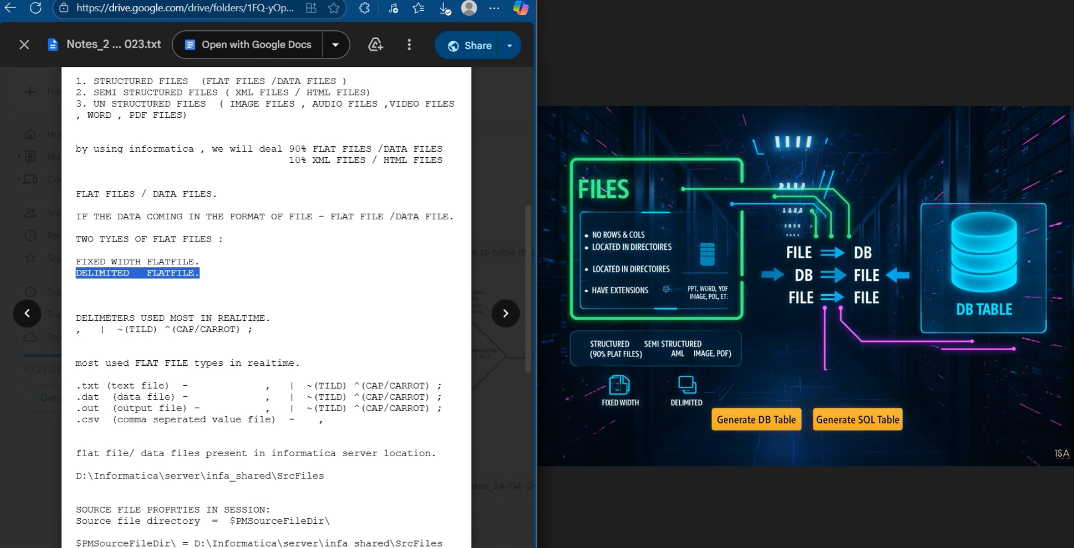
Switch to File Explorer and open customers_ff from SrcFiles in an enlarged Notepad window to examine its layout
{"action": "key", "text": "alt+Tab"}
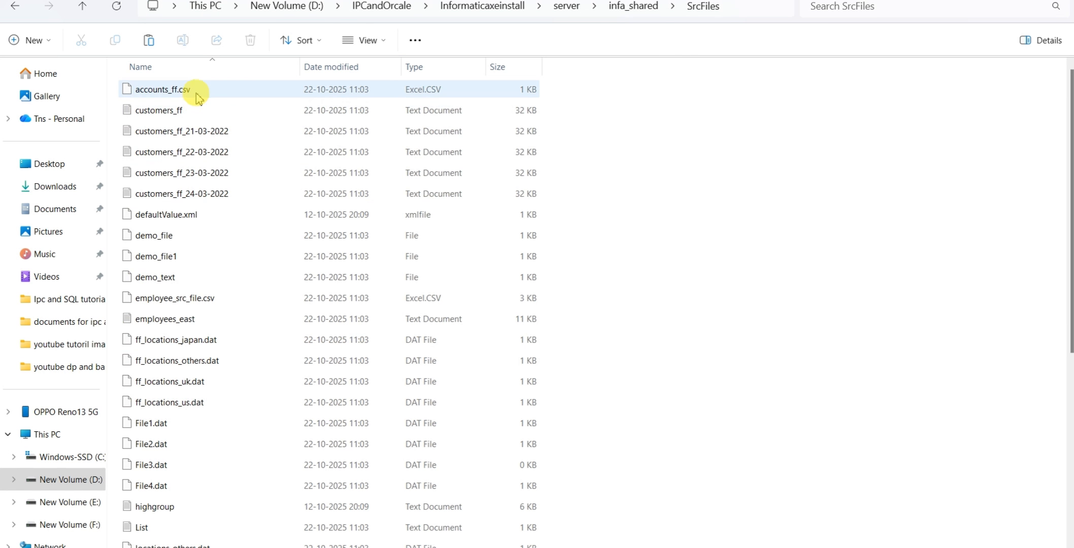
{"action": "double_click", "coordinate": [194, 108]}
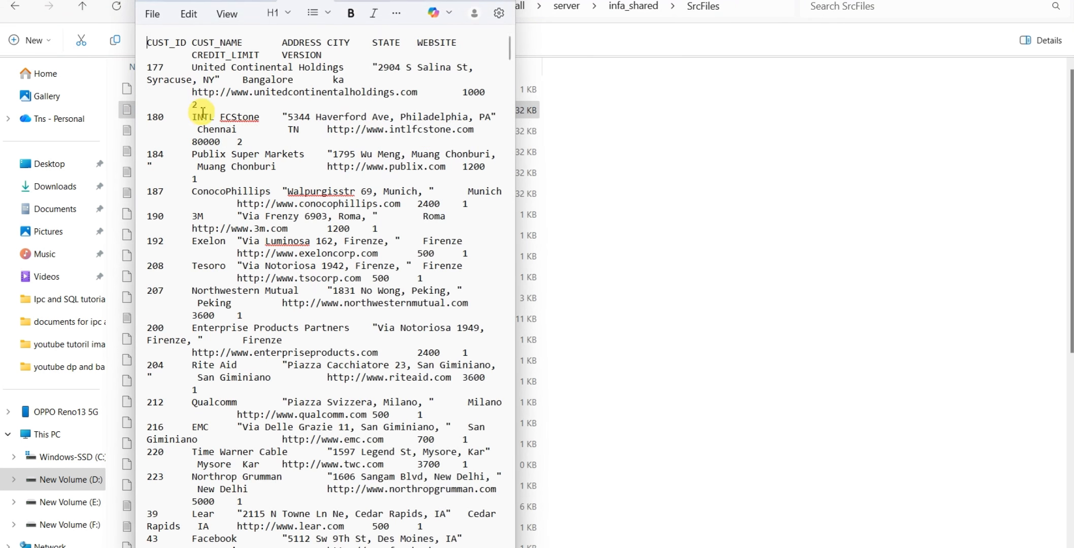
{"action": "left_click", "coordinate": [470, 0]}
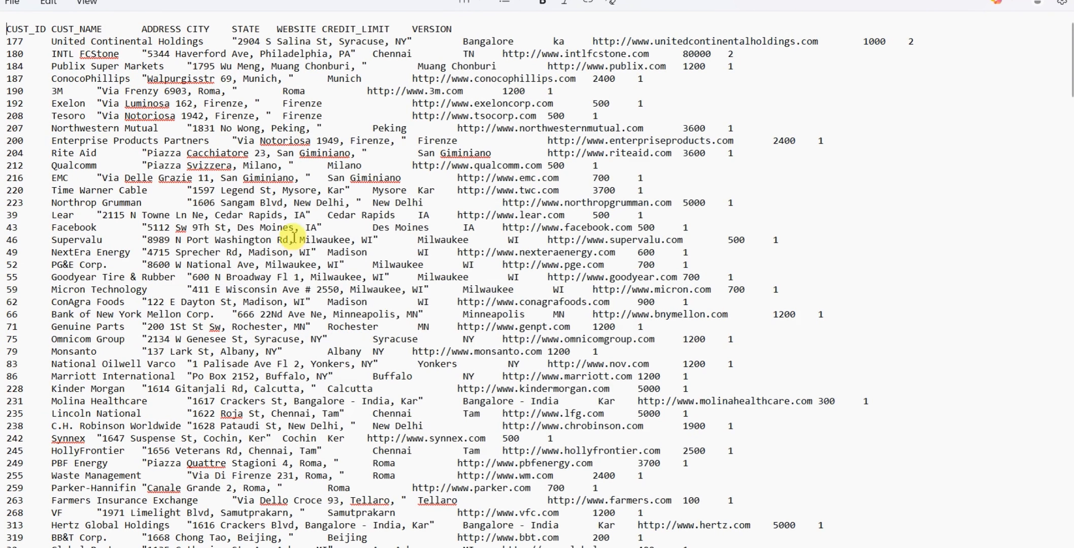
{"action": "left_click", "coordinate": [401, 75]}
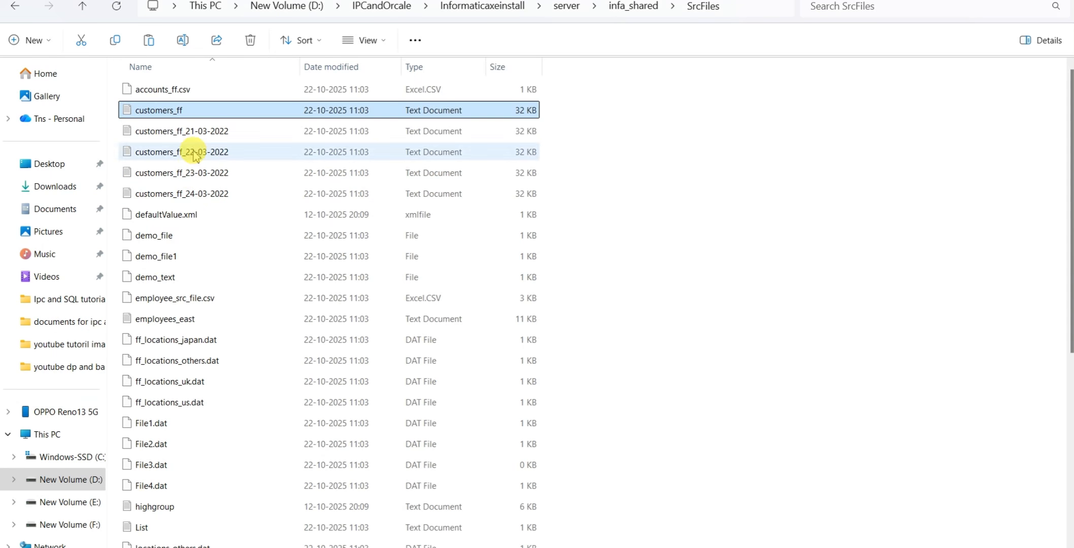
Open accounts_ff.csv from SrcFiles in Notepad just once and highlight its header row to examine the delimiter
{"action": "double_click", "coordinate": [193, 88]}
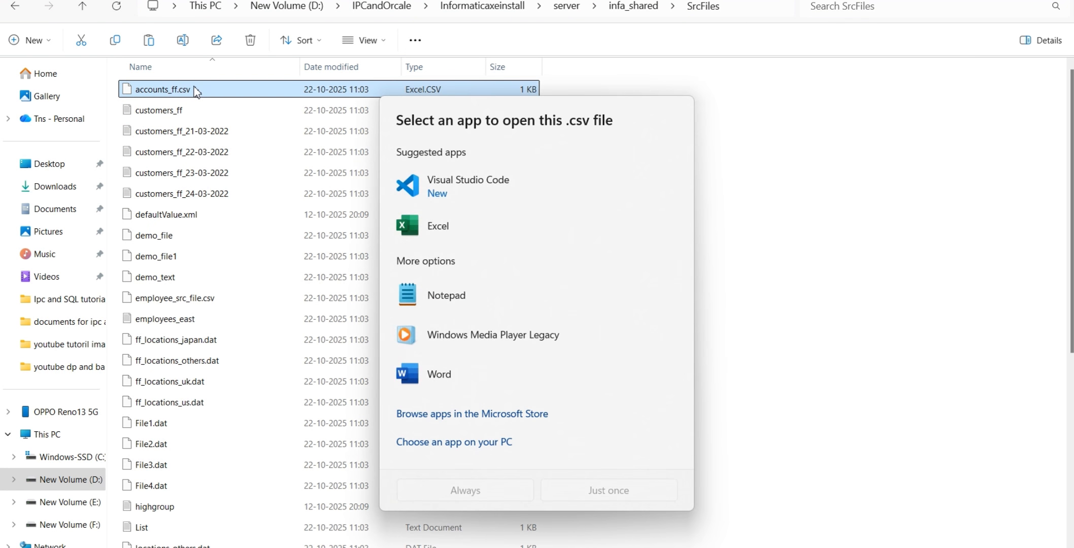
{"action": "left_click", "coordinate": [455, 296]}
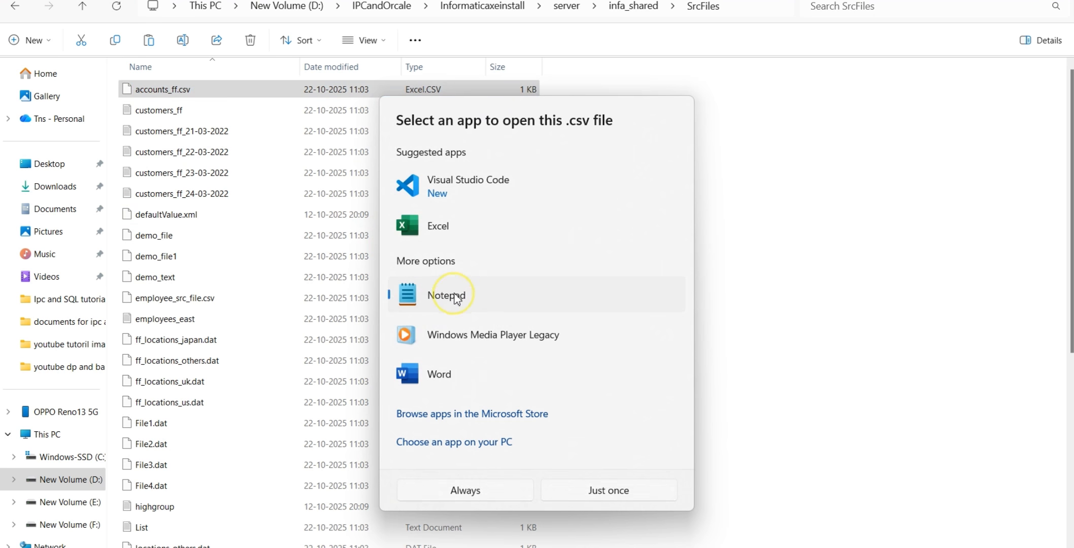
{"action": "left_click", "coordinate": [626, 490]}
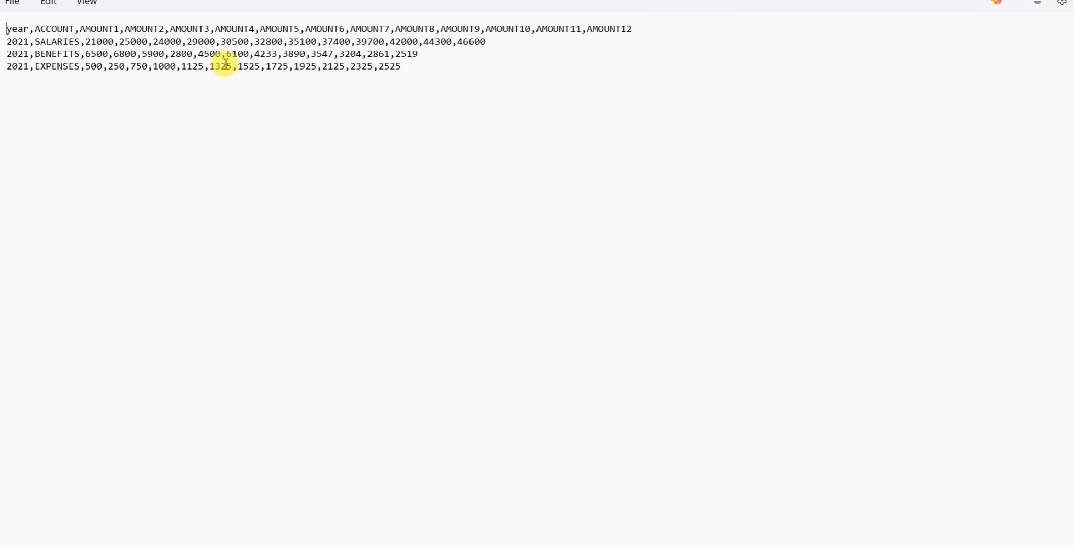
{"action": "left_click_drag", "start_coordinate": [661, 35], "coordinate": [12, 30]}
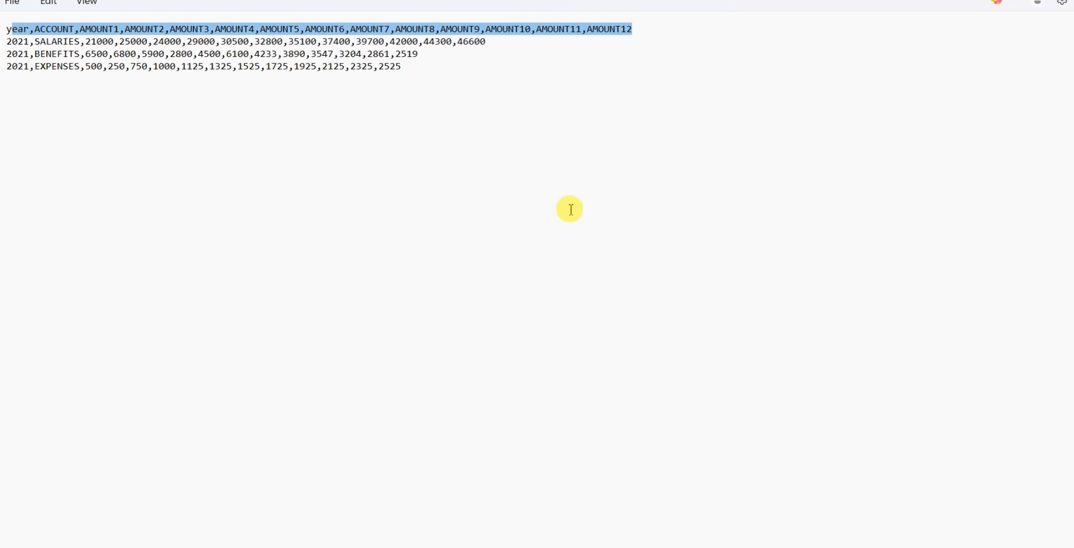
Compare the separators in customers_ff with accounts_ff.csv, highlighting the gap before the website in the Exelon row
{"action": "left_click", "coordinate": [203, 0]}
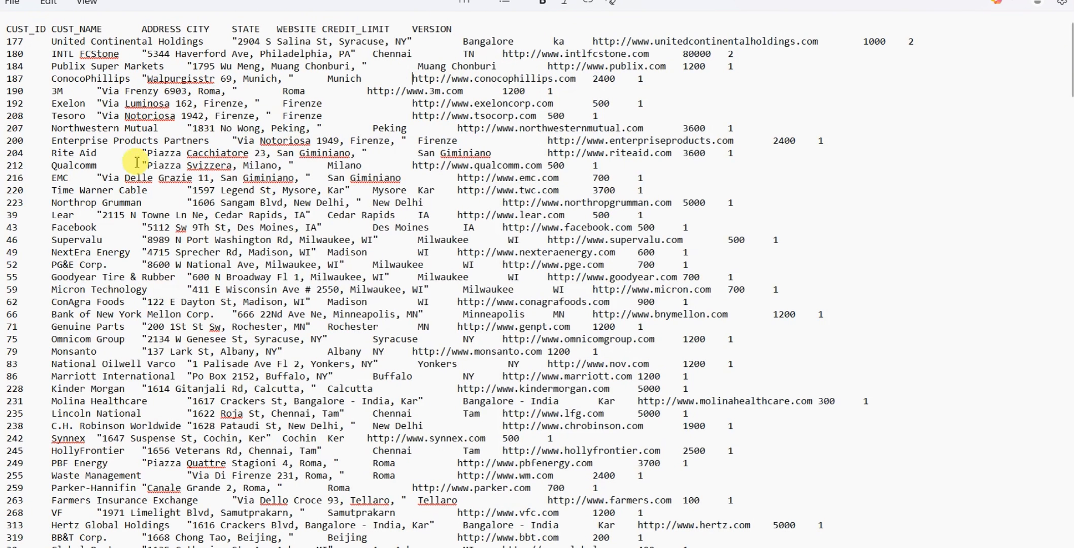
{"action": "left_click", "coordinate": [398, 153]}
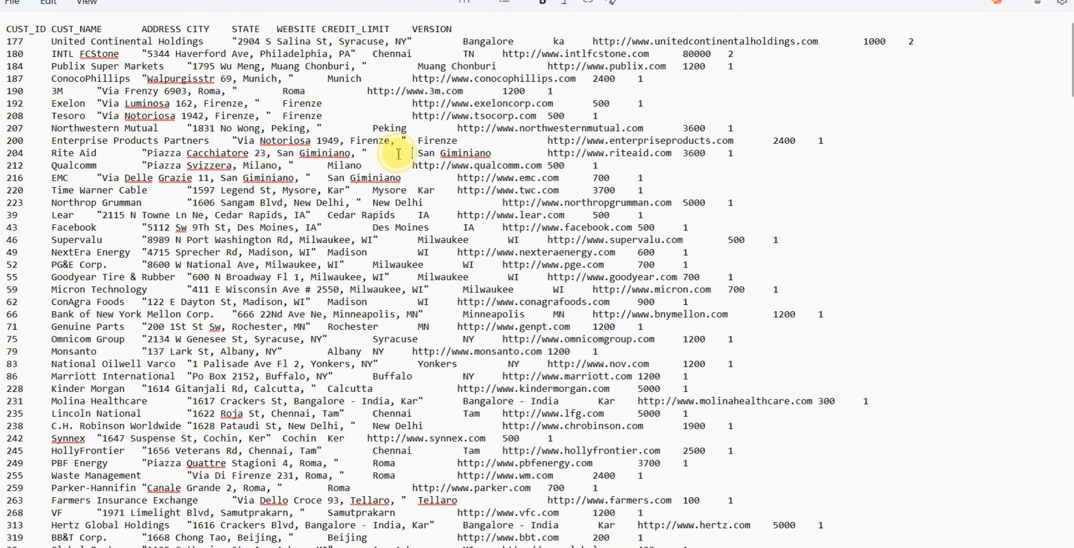
{"action": "double_click", "coordinate": [359, 103]}
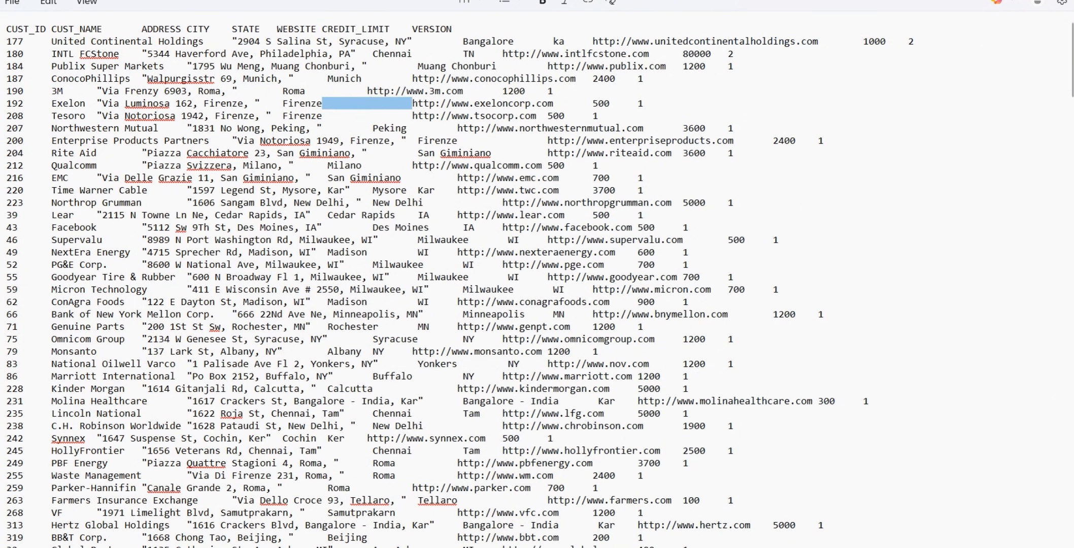
{"action": "left_click", "coordinate": [782, 0]}
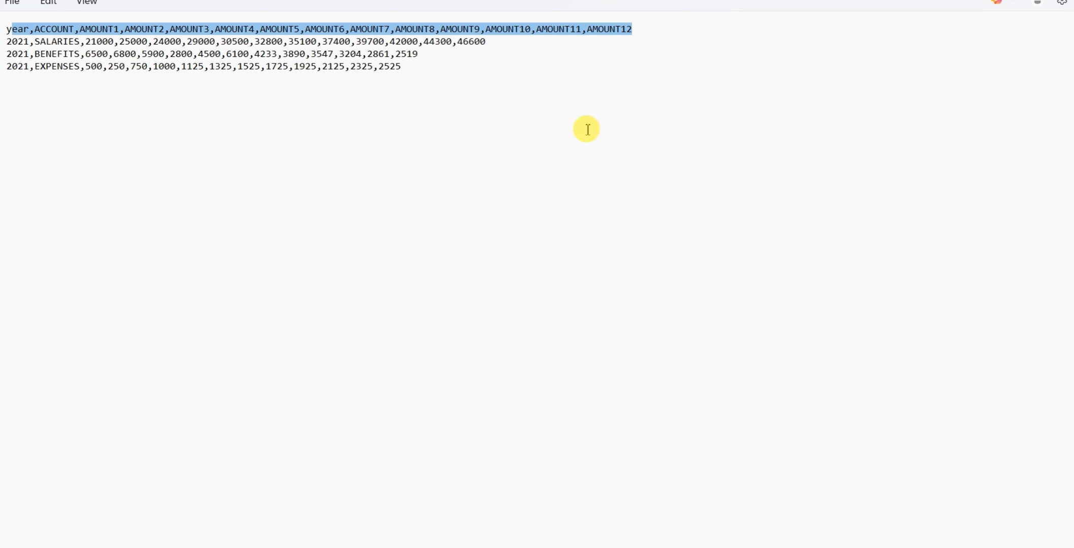
Switch back to the Google Drive notes and examine the delimited flat file entry and the delimiters listed below it
{"action": "key", "text": "alt+Tab"}
{"action": "key", "text": "alt+Tab"}
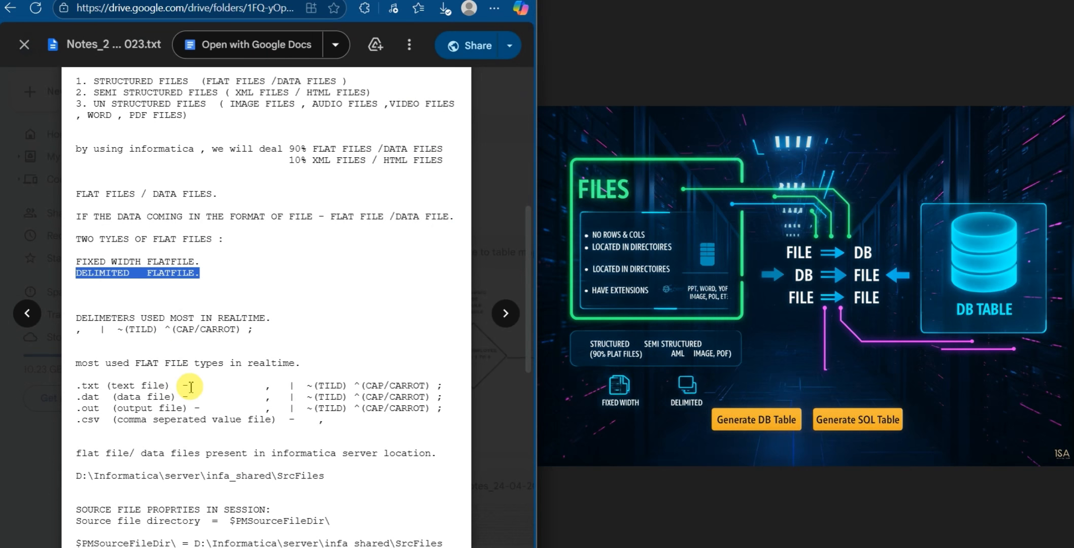
{"action": "scroll", "coordinate": [80, 322], "scroll_direction": "down", "scroll_amount": 3}
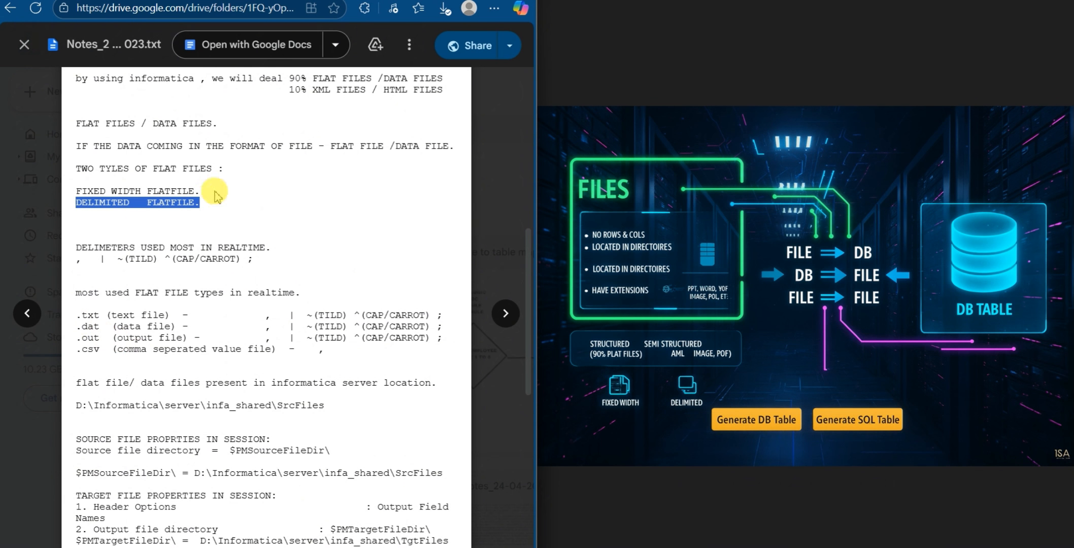
{"action": "left_click", "coordinate": [202, 198]}
{"action": "double_click", "coordinate": [201, 204]}
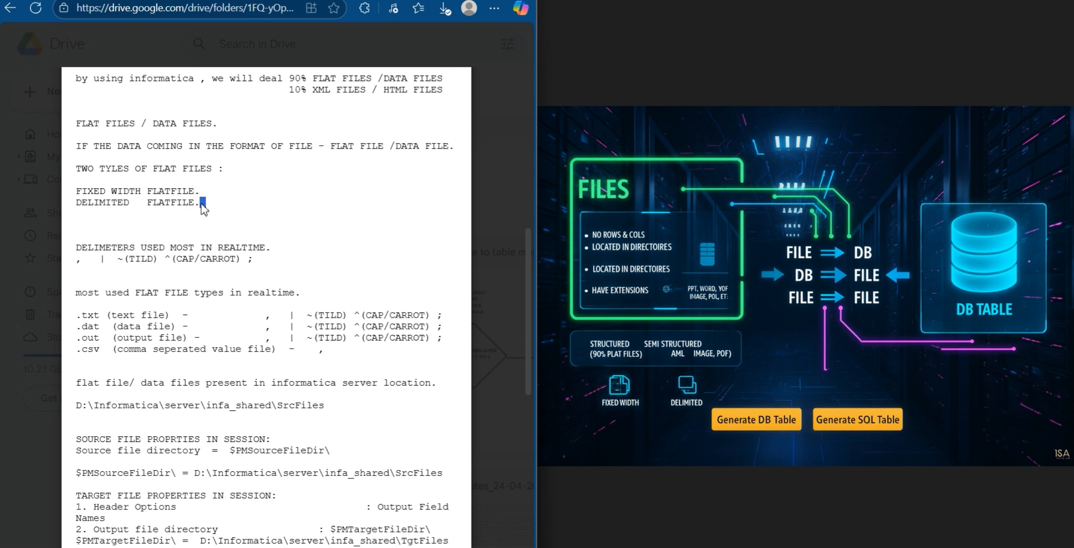
{"action": "double_click", "coordinate": [200, 204]}
{"action": "double_click", "coordinate": [200, 205]}
{"action": "double_click", "coordinate": [200, 206]}
{"action": "left_click", "coordinate": [161, 227]}
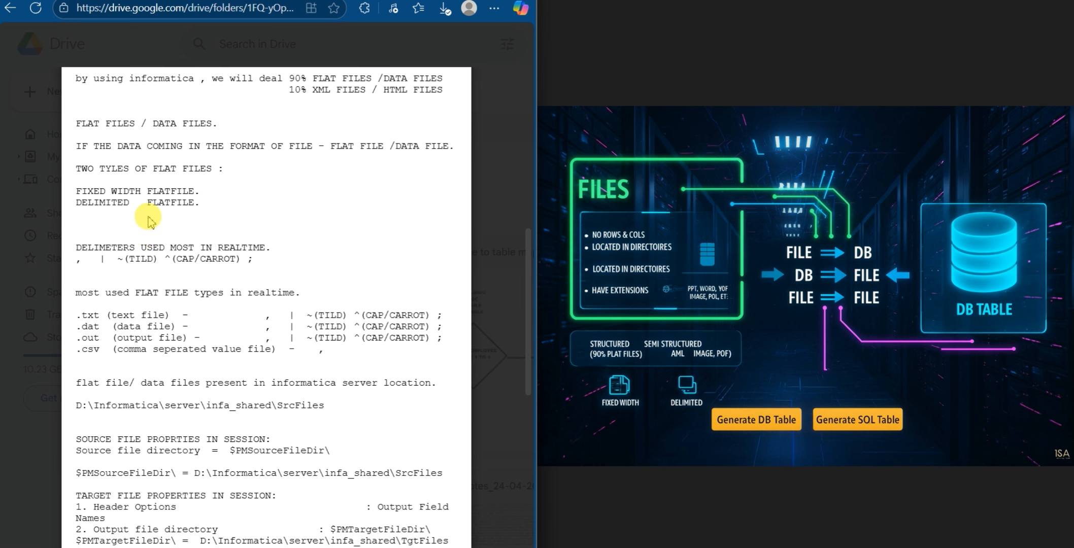
Examine the comma, pipe and tilde in the list of most used delimiters, highlighting the pipe and the tilde
{"action": "scroll", "coordinate": [149, 242], "scroll_direction": "down", "scroll_amount": 1}
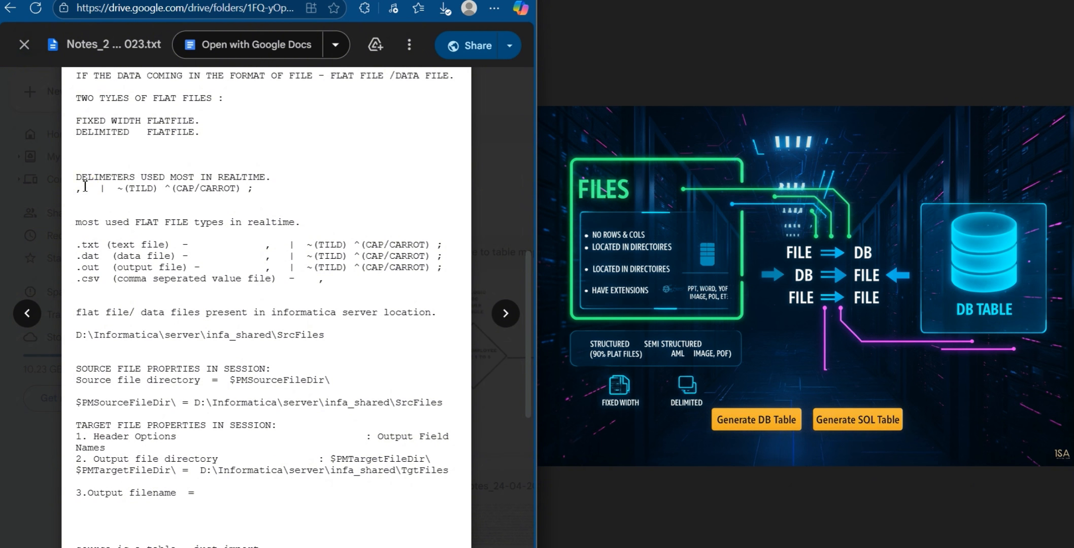
{"action": "left_click", "coordinate": [81, 190]}
{"action": "left_click", "coordinate": [79, 193]}
{"action": "left_click", "coordinate": [97, 193]}
{"action": "mouse_move", "coordinate": [89, 195]}
{"action": "left_mouse_down"}
{"action": "mouse_move", "coordinate": [68, 195]}
{"action": "mouse_move", "coordinate": [100, 194]}
{"action": "left_mouse_up"}
{"action": "left_click", "coordinate": [95, 197]}
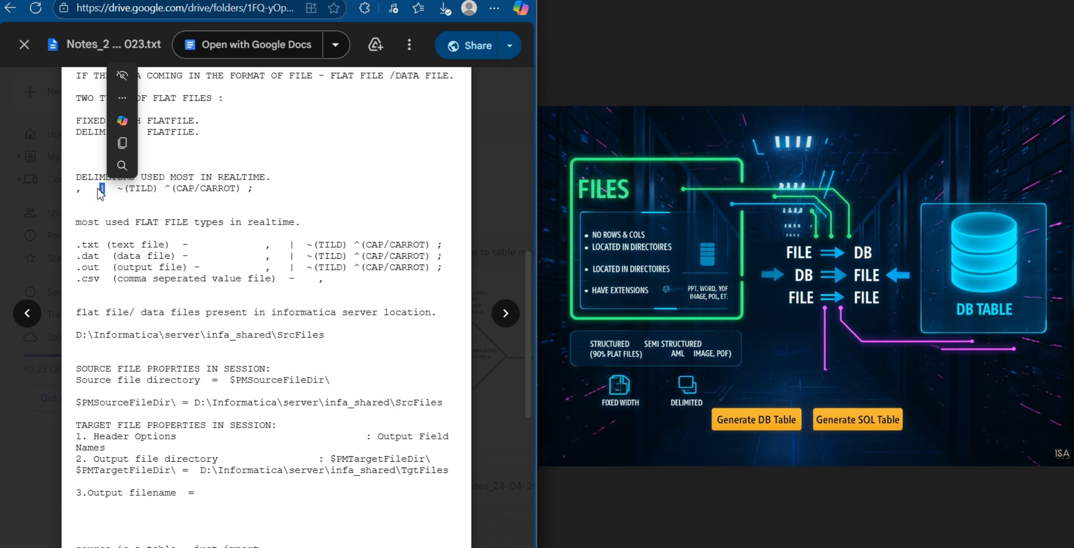
{"action": "left_click", "coordinate": [145, 197]}
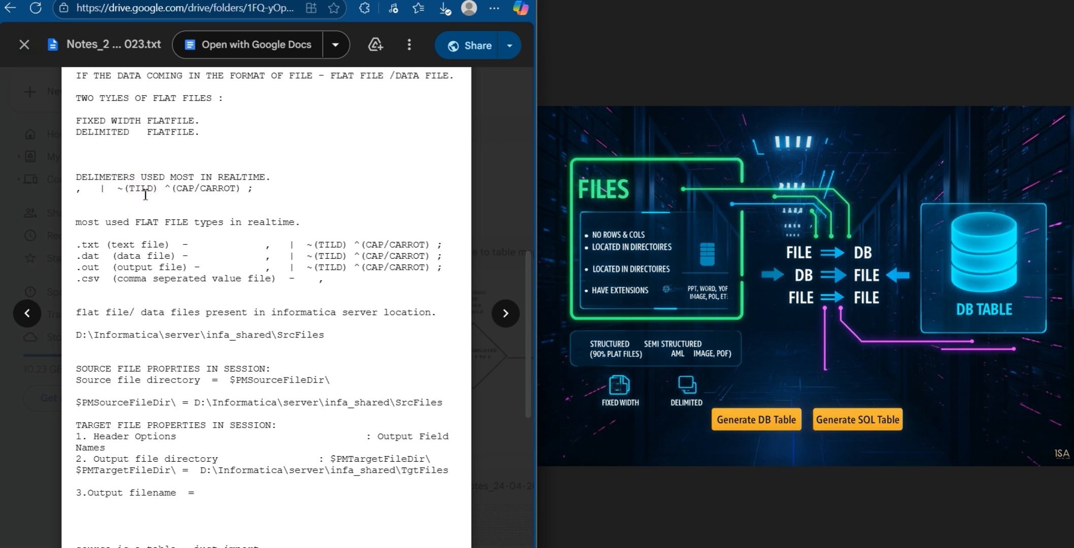
{"action": "double_click", "coordinate": [118, 188]}
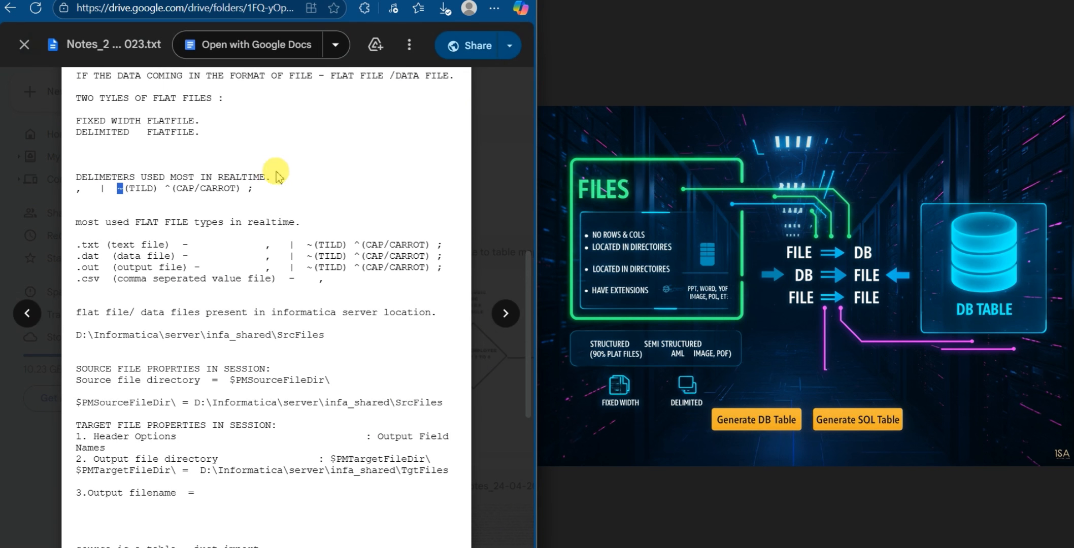
{"action": "left_click", "coordinate": [259, 196]}
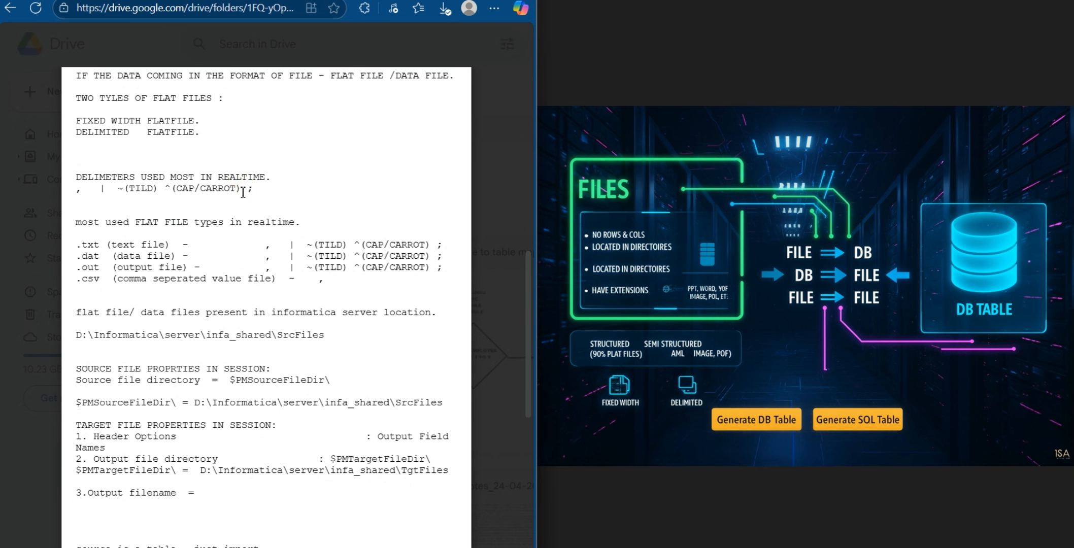
Examine the caret and semicolon delimiters in the notes and highlight the whole row of delimiters
{"action": "left_click", "coordinate": [251, 190]}
{"action": "left_click", "coordinate": [240, 190]}
{"action": "left_click", "coordinate": [216, 192]}
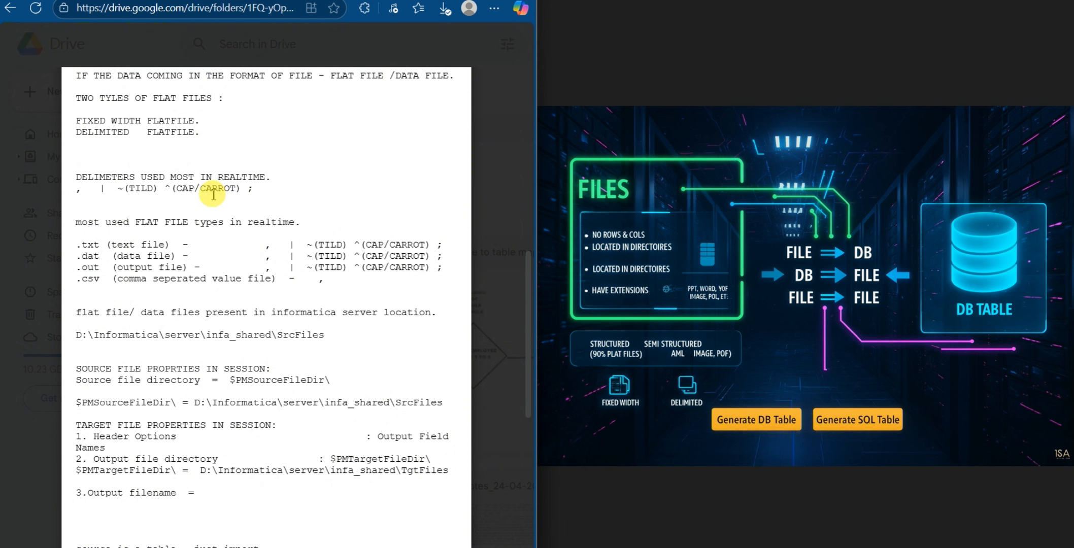
{"action": "left_click", "coordinate": [126, 189]}
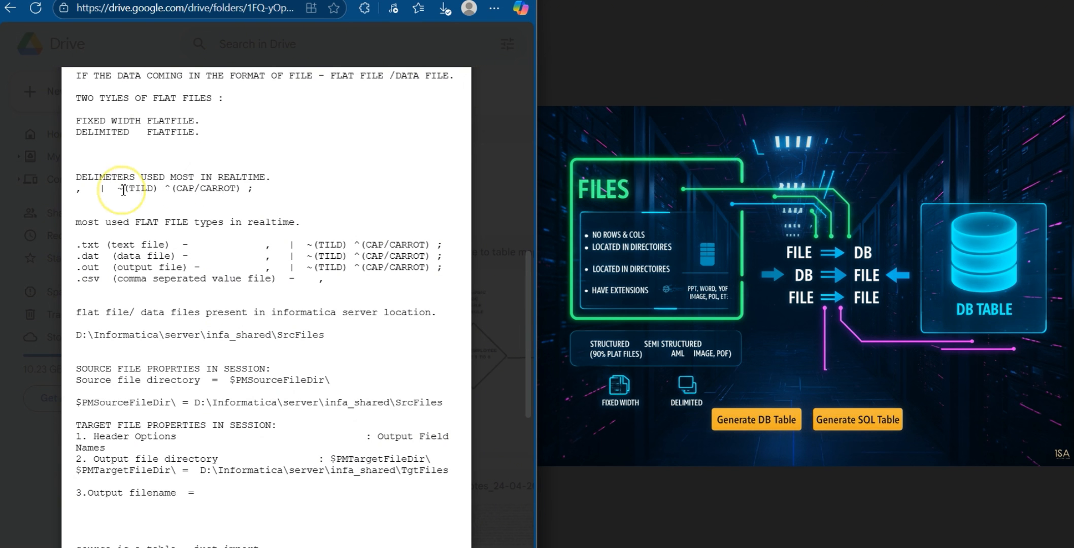
{"action": "key", "text": "super+c"}
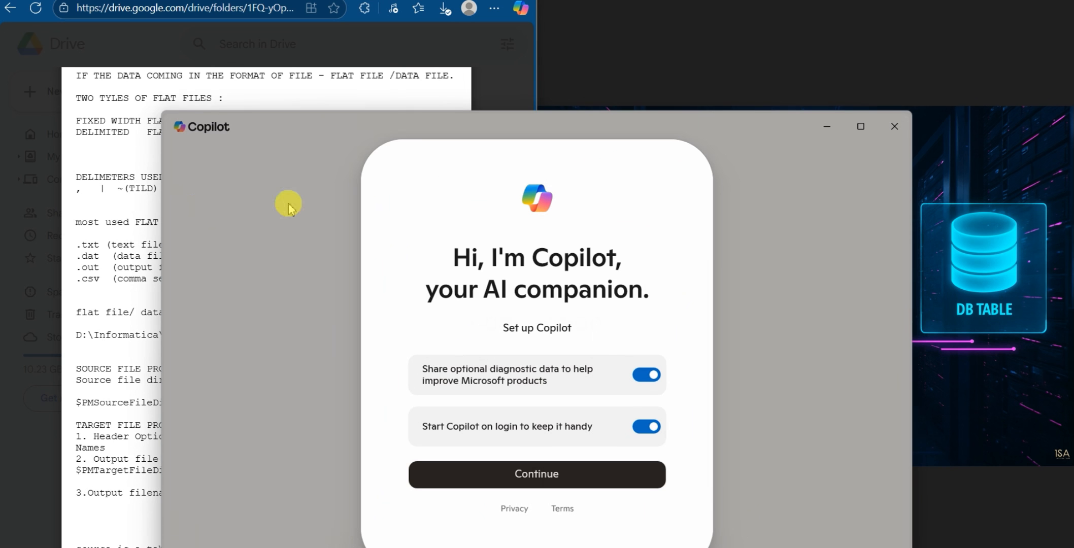
{"action": "left_click", "coordinate": [894, 126]}
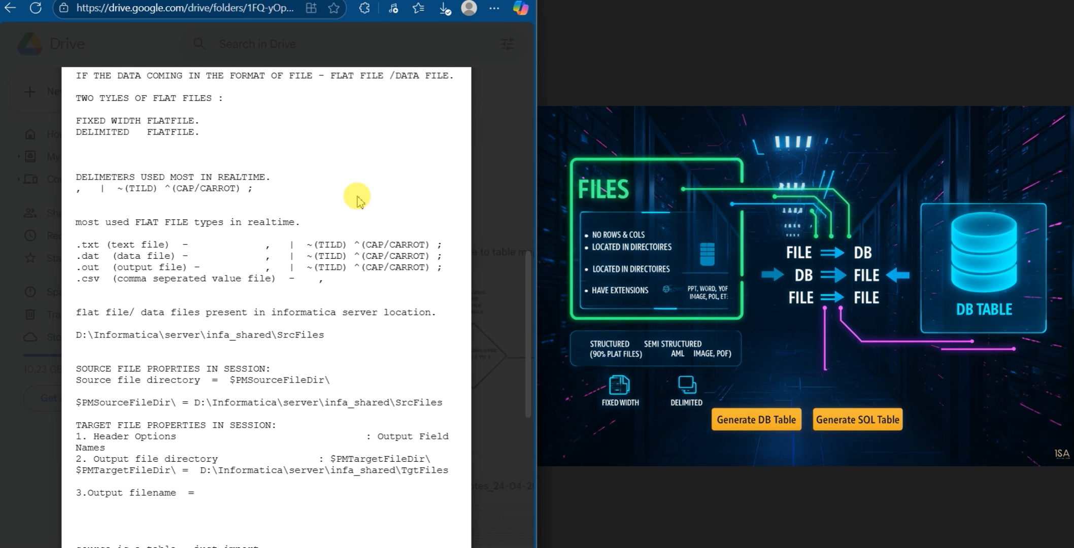
{"action": "left_click_drag", "start_coordinate": [254, 189], "coordinate": [256, 188]}
{"action": "triple_click", "coordinate": [255, 188]}
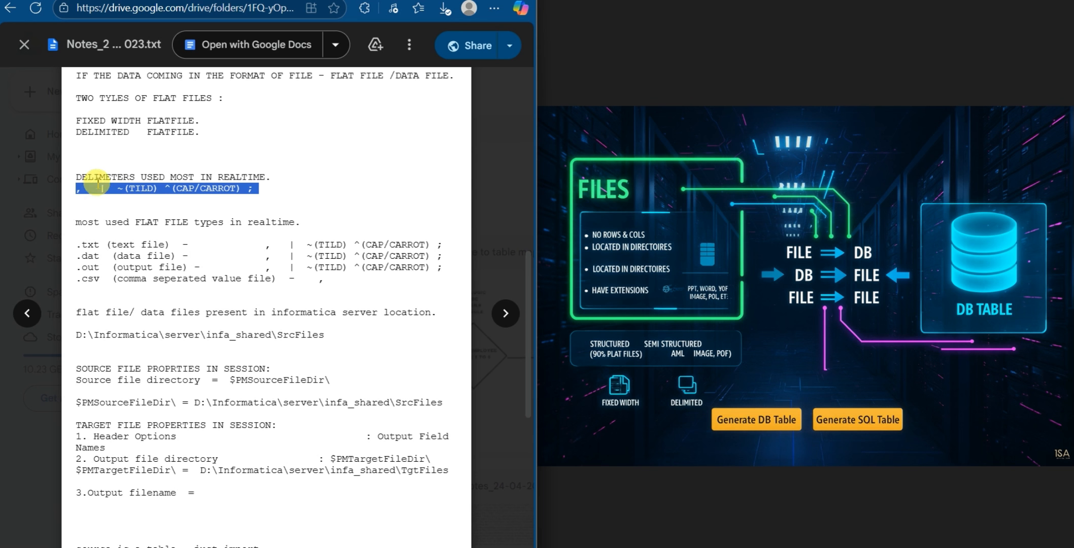
Examine the most used flat file types in the notes, highlighting the .txt, .dat, .out and .csv entries in turn
{"action": "scroll", "coordinate": [94, 196], "scroll_direction": "down", "scroll_amount": 1}
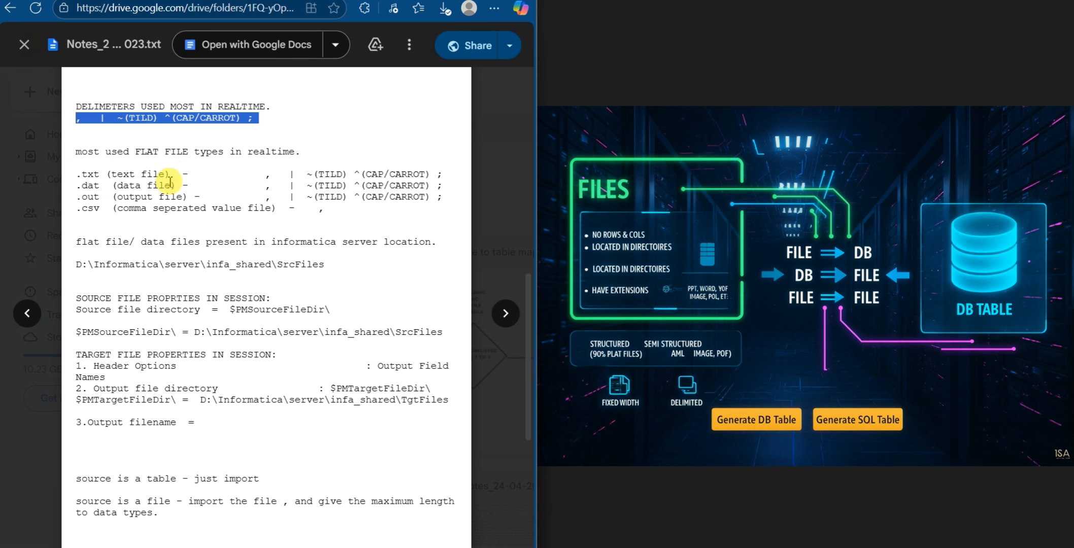
{"action": "left_click_drag", "start_coordinate": [170, 174], "coordinate": [77, 167]}
{"action": "left_click_drag", "start_coordinate": [175, 185], "coordinate": [67, 185]}
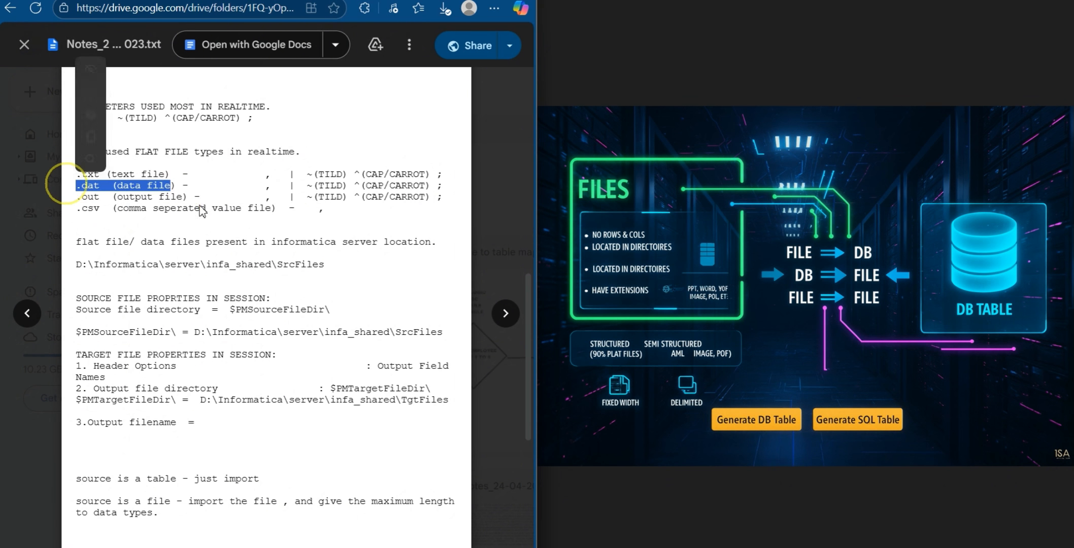
{"action": "left_click_drag", "start_coordinate": [189, 190], "coordinate": [78, 201]}
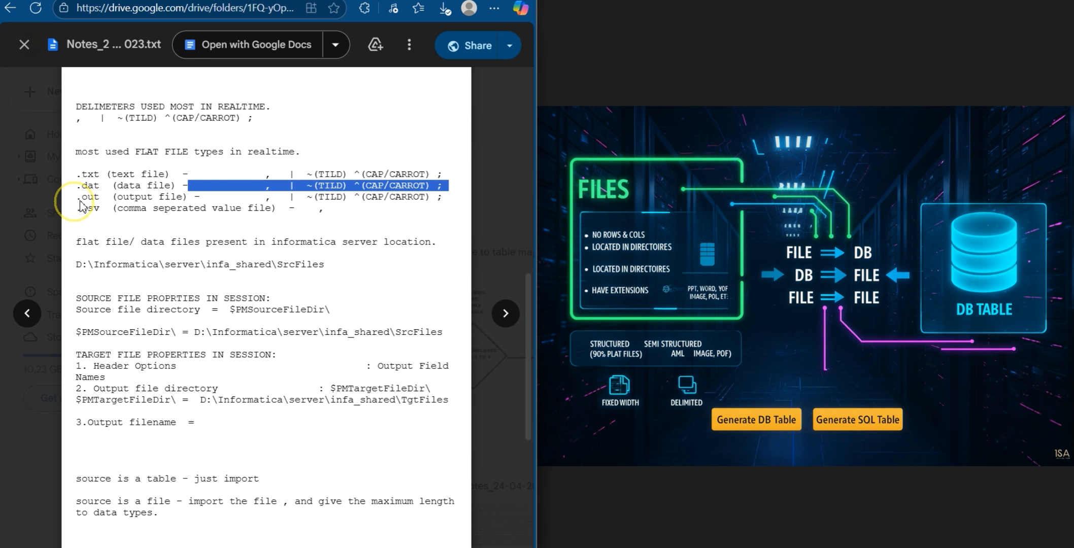
{"action": "left_click_drag", "start_coordinate": [277, 208], "coordinate": [73, 207]}
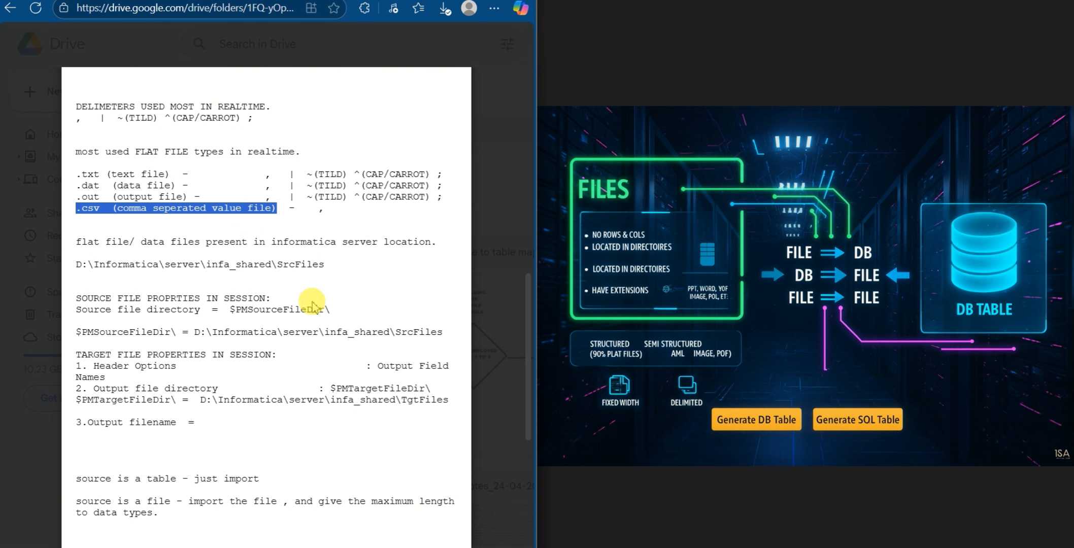
Highlight the flat file location D:\Informatica\server\infa_shared\SrcFiles in the notes and examine each folder in the path
{"action": "left_click_drag", "start_coordinate": [327, 268], "coordinate": [80, 267]}
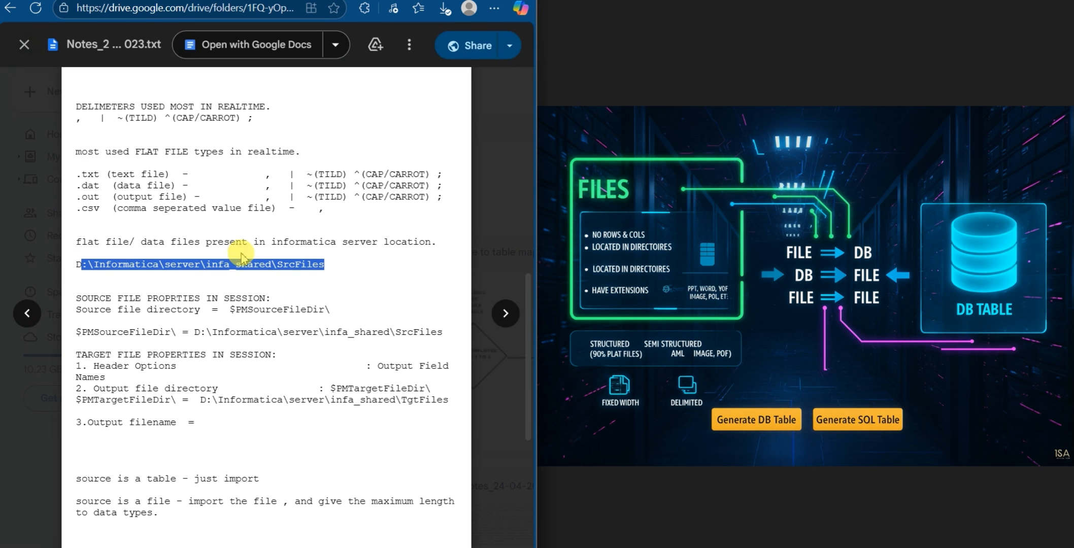
{"action": "left_click", "coordinate": [168, 266]}
{"action": "double_click", "coordinate": [127, 265]}
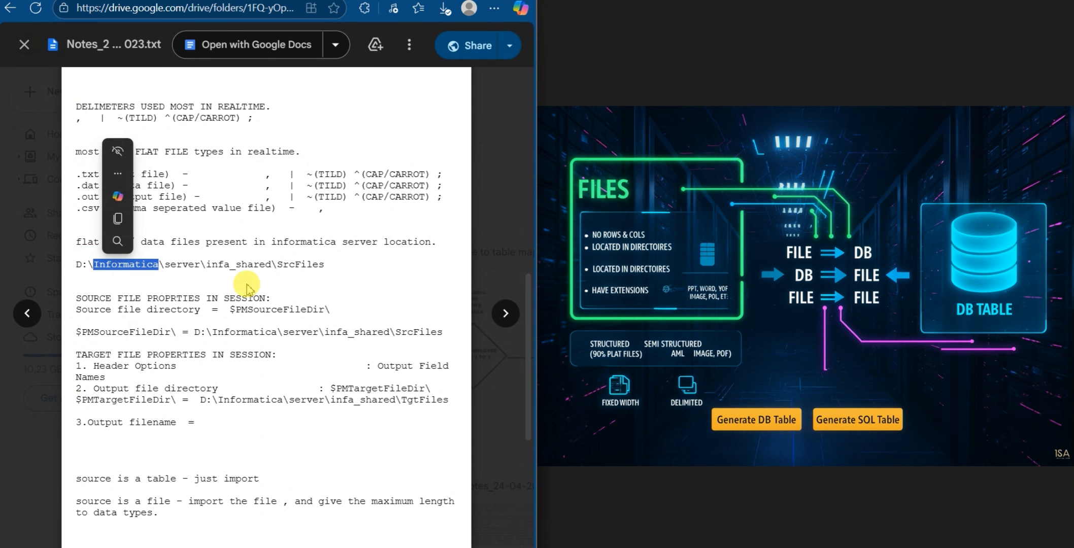
{"action": "double_click", "coordinate": [190, 265]}
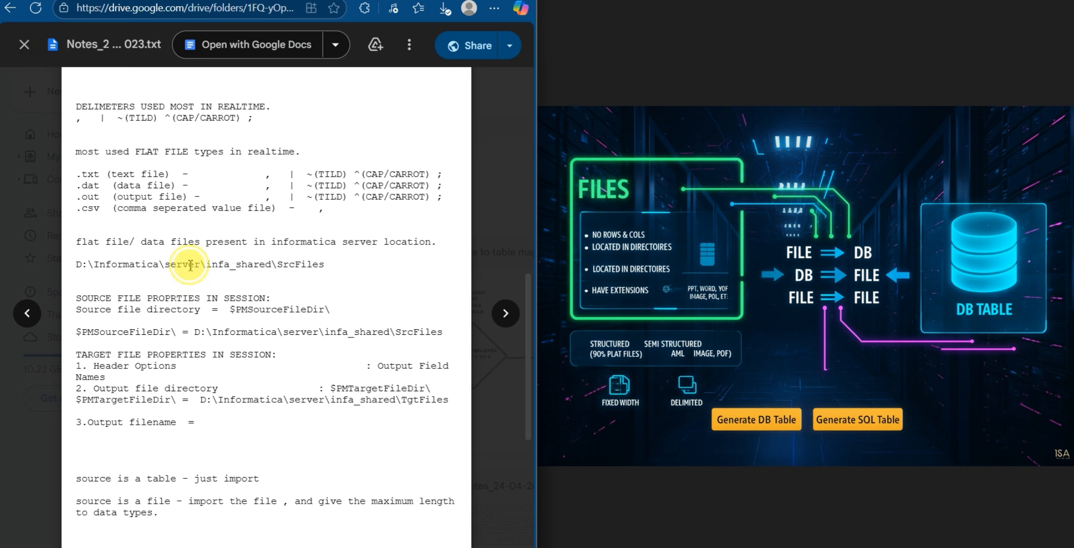
{"action": "double_click", "coordinate": [223, 264]}
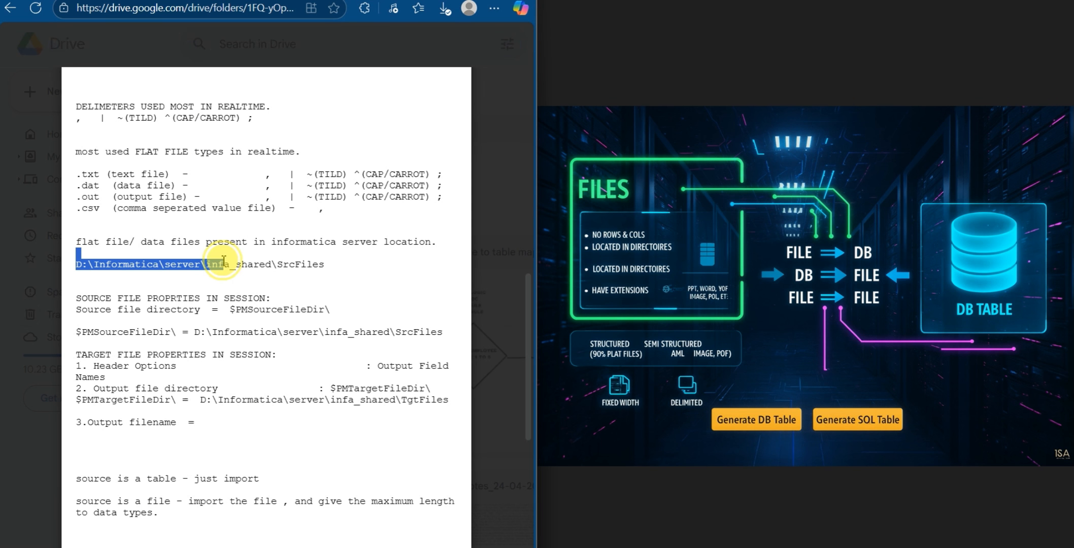
{"action": "double_click", "coordinate": [288, 264]}
{"action": "left_click", "coordinate": [330, 264]}
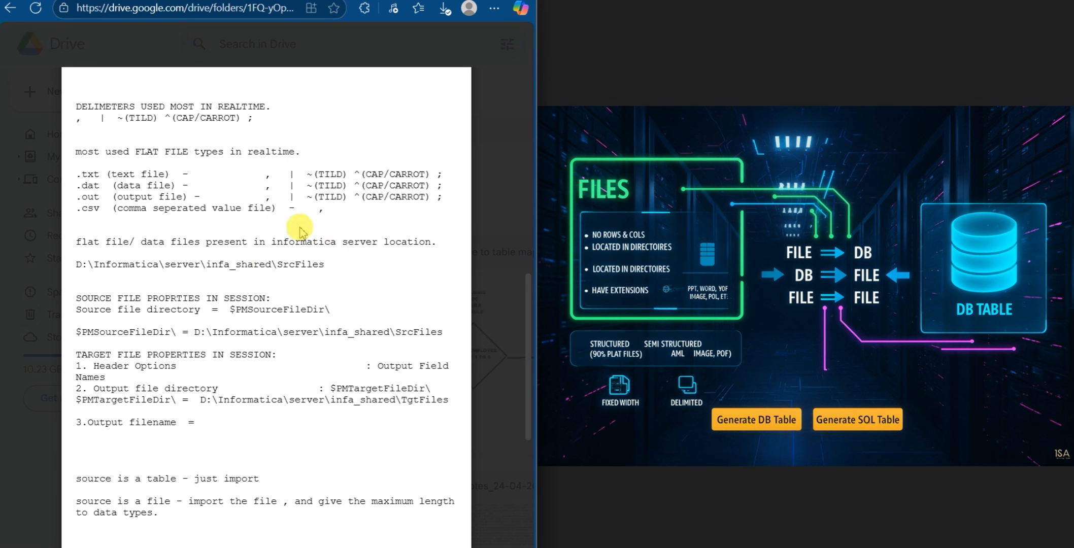
{"action": "scroll", "coordinate": [318, 262], "scroll_direction": "down", "scroll_amount": 2}
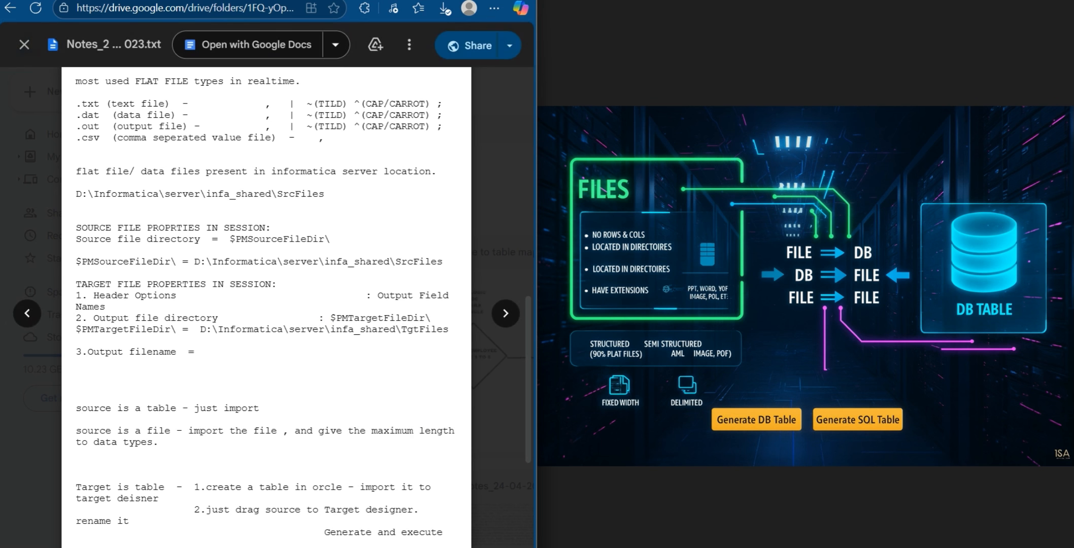
{"action": "left_click", "coordinate": [564, 547]}
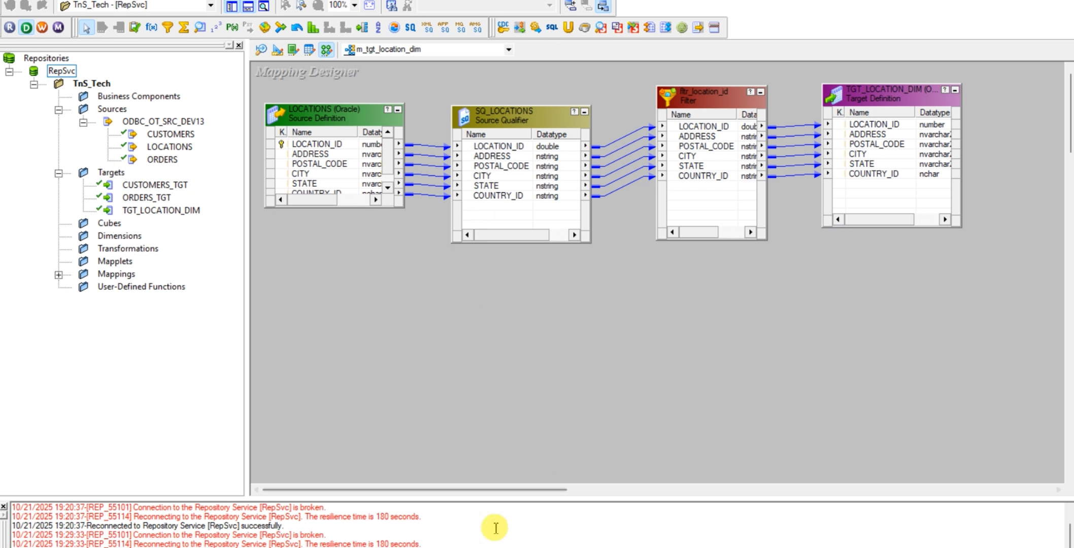
{"action": "mouse_move", "coordinate": [380, 547]}
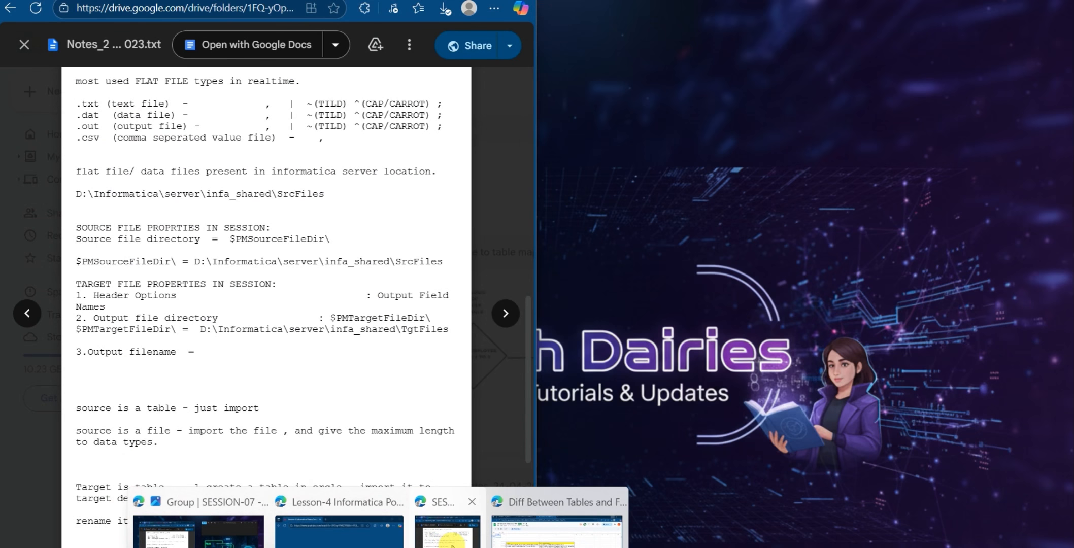
{"action": "left_click", "coordinate": [446, 531]}
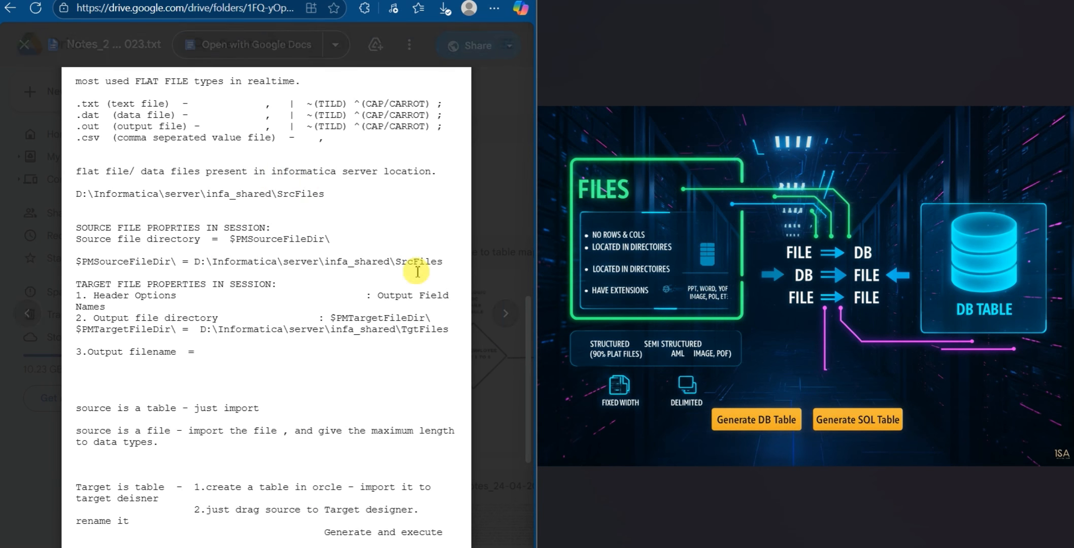
Browse the SESSION-07 file previews to Files.jpg and examine its source-to-target mapping diagrams
{"action": "left_click", "coordinate": [504, 314]}
{"action": "left_click", "coordinate": [505, 314]}
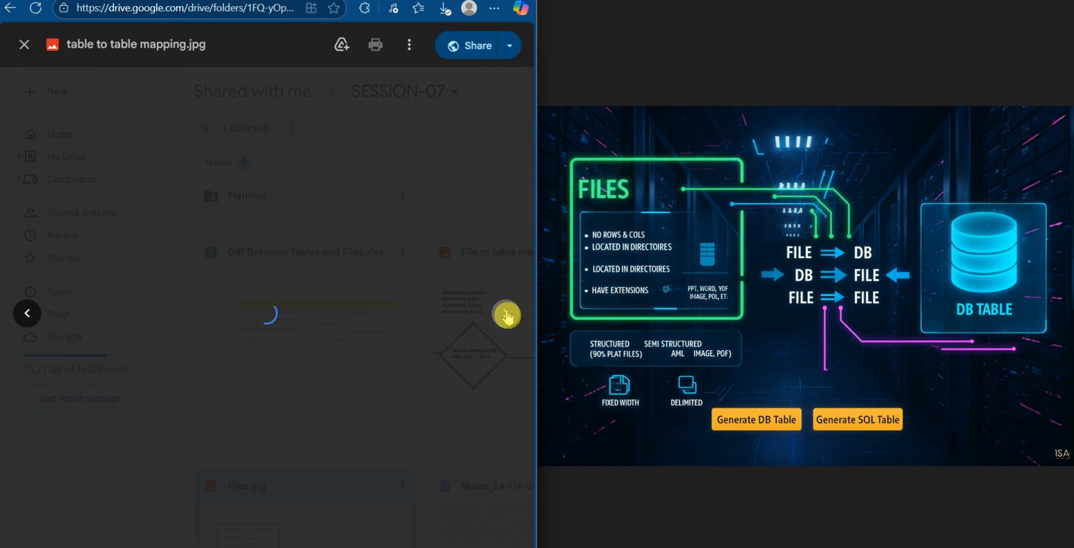
{"action": "left_click", "coordinate": [23, 313]}
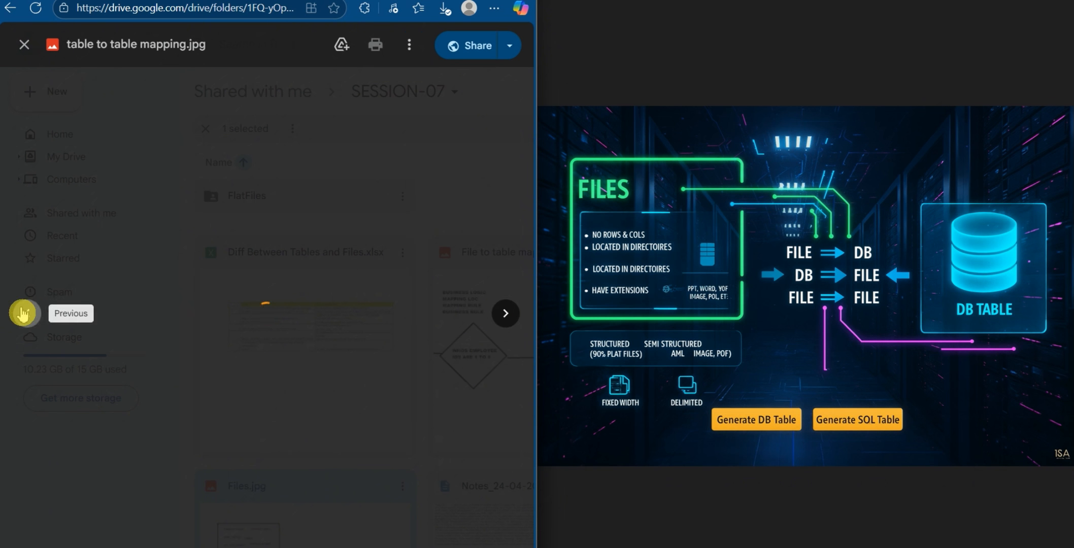
{"action": "left_click", "coordinate": [23, 314]}
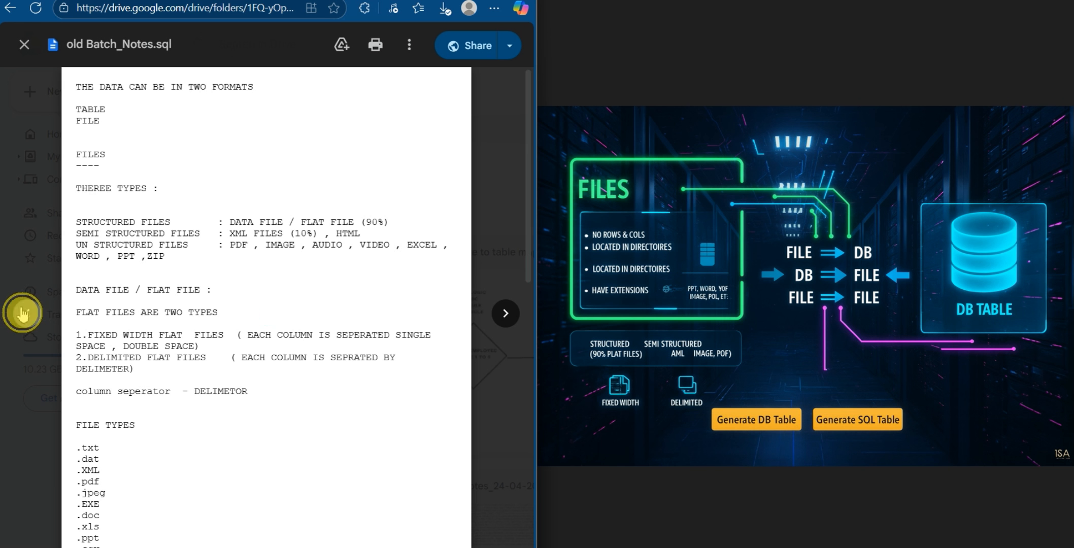
{"action": "left_click", "coordinate": [24, 314]}
{"action": "left_click", "coordinate": [24, 313]}
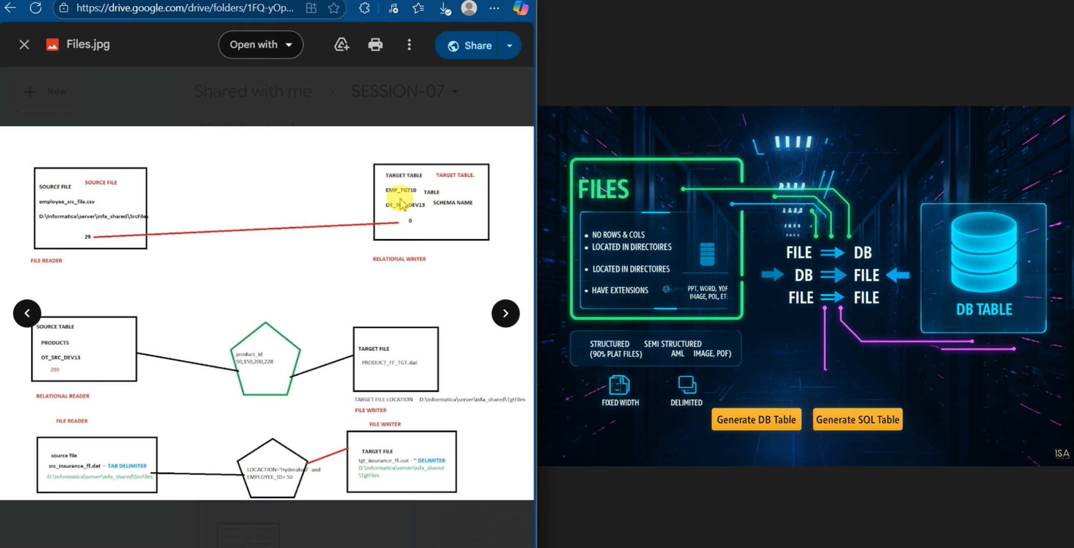
Switch to File Explorer and go from the SrcFiles folder to the root of New Volume (D:)
{"action": "left_click", "coordinate": [468, 519]}
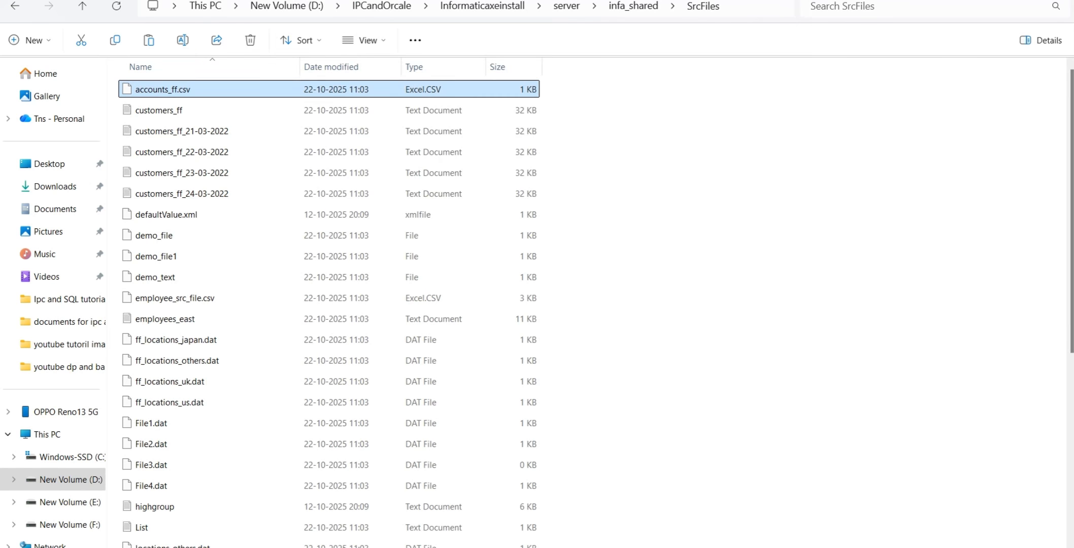
{"action": "left_click", "coordinate": [231, 6]}
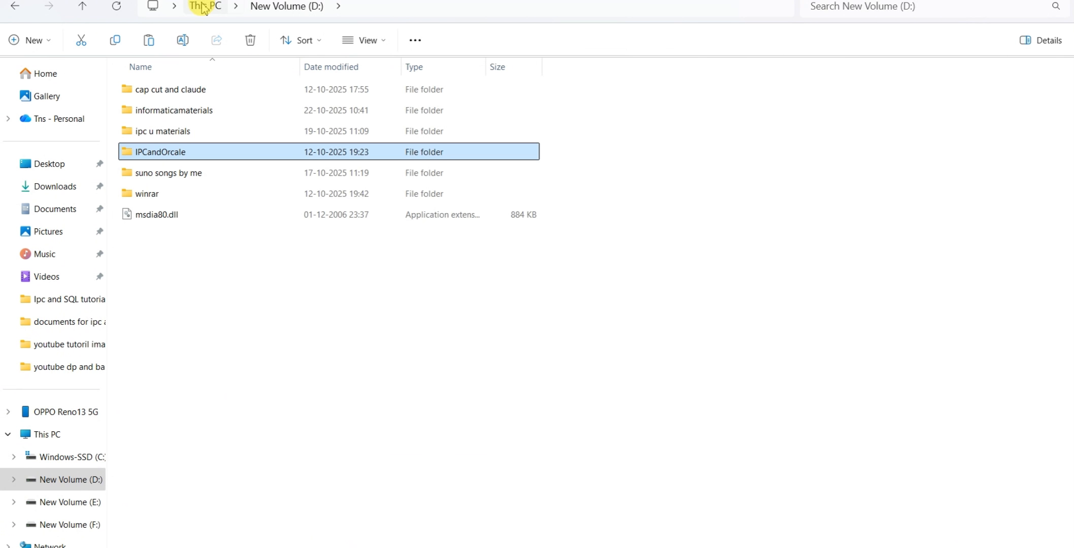
{"action": "left_click", "coordinate": [202, 7]}
{"action": "double_click", "coordinate": [563, 95]}
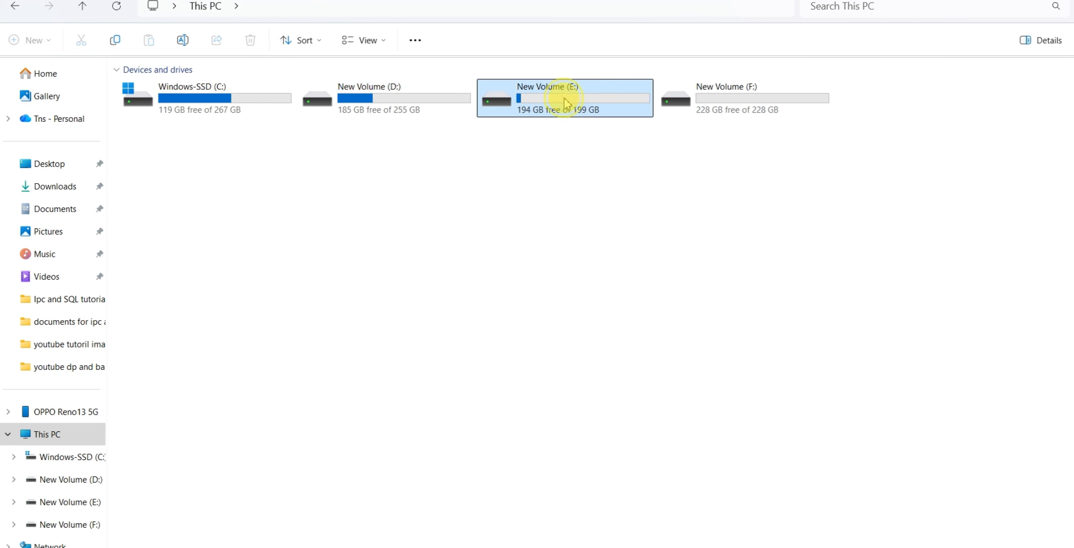
{"action": "left_click", "coordinate": [212, 7]}
{"action": "double_click", "coordinate": [376, 98]}
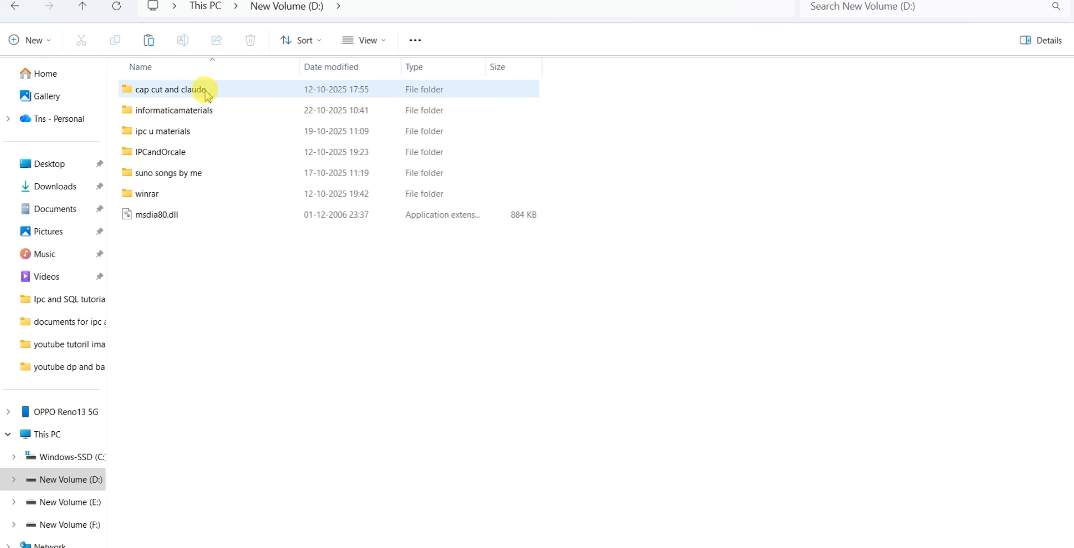
Open the "Tasks to Completed on flat files" workbook from the SESSION-07 archive in informaticamaterials\documents for ipc and oracle
{"action": "double_click", "coordinate": [175, 110]}
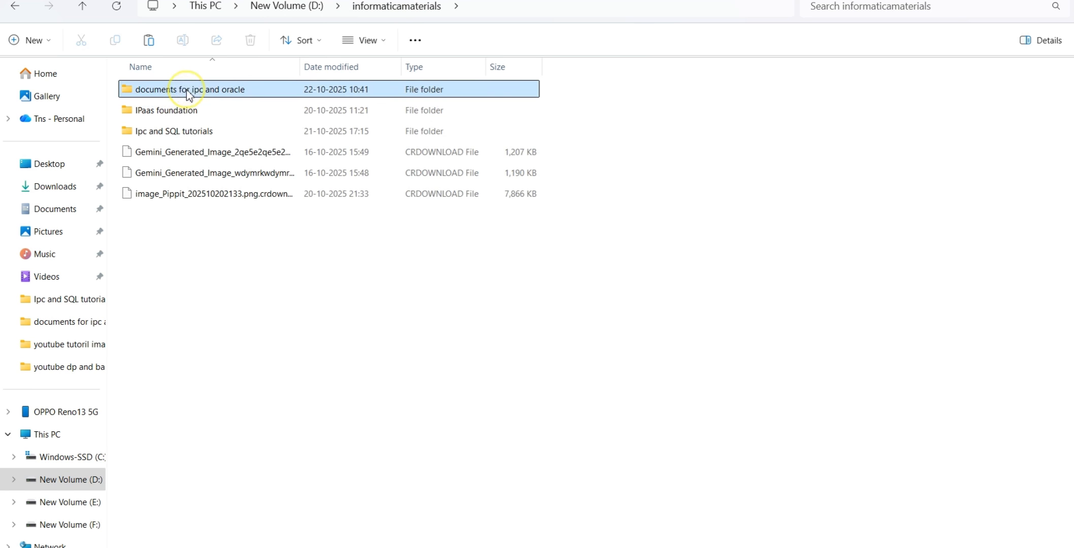
{"action": "double_click", "coordinate": [187, 94]}
{"action": "double_click", "coordinate": [629, 104]}
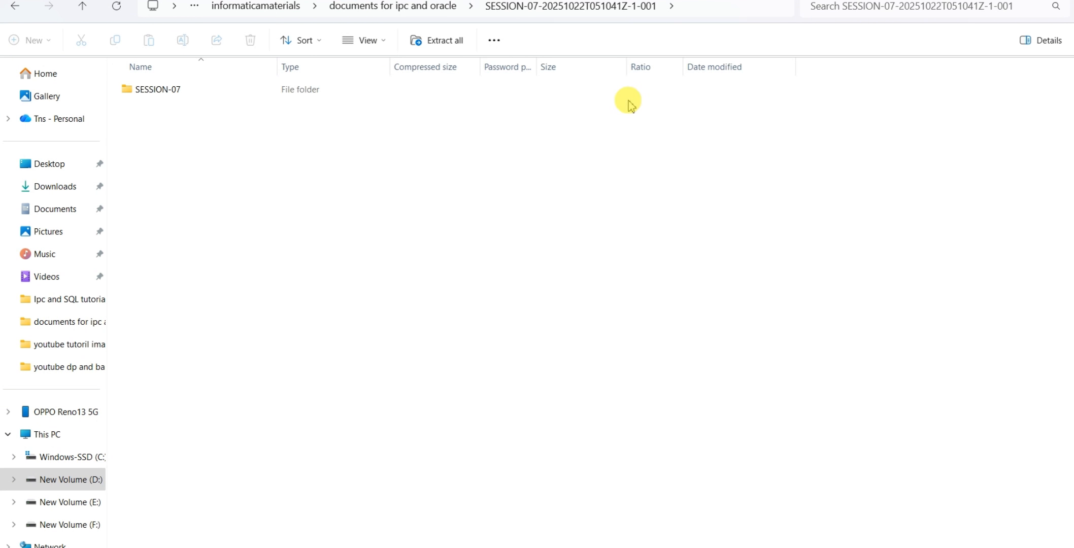
{"action": "double_click", "coordinate": [202, 89]}
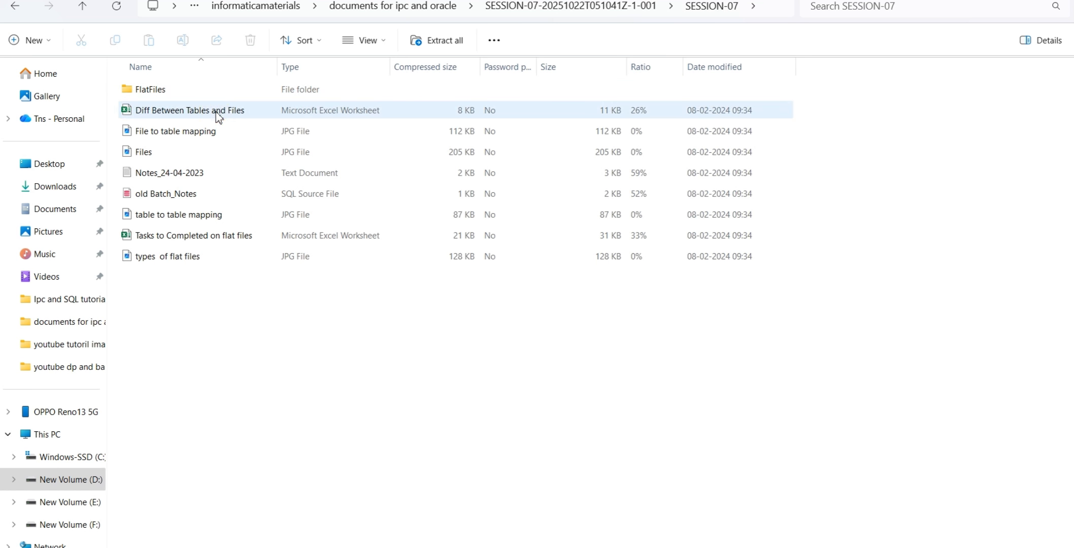
{"action": "left_click", "coordinate": [188, 236]}
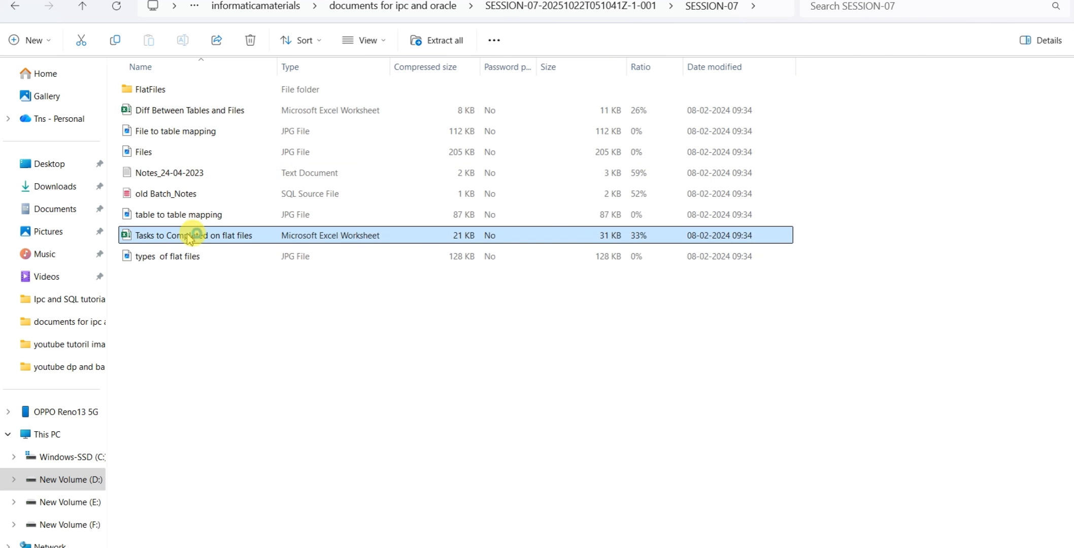
{"action": "double_click", "coordinate": [190, 236]}
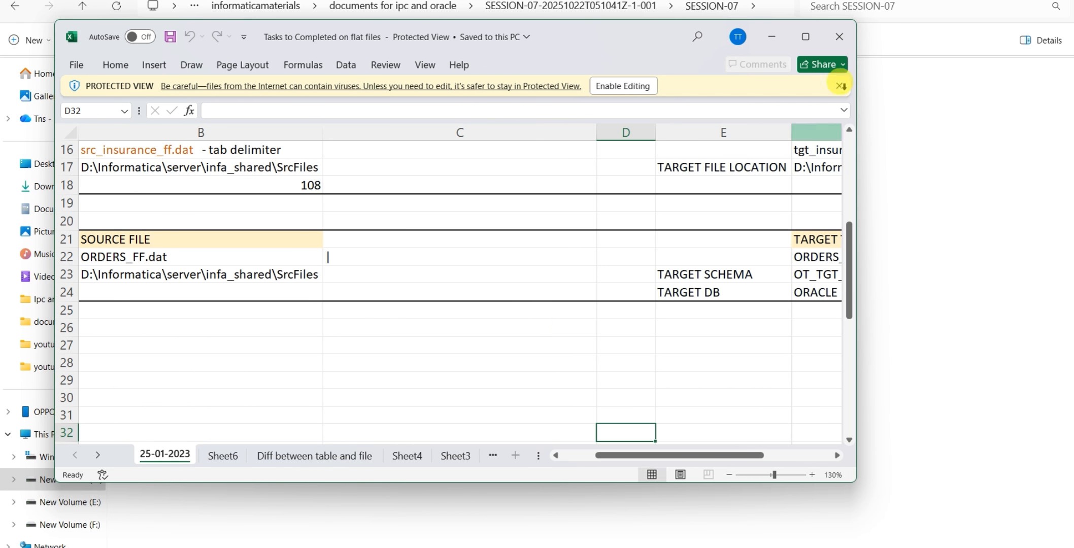
Maximize the flat file tasks workbook and zoom out to examine all the source-to-target task blocks together
{"action": "left_click", "coordinate": [805, 46]}
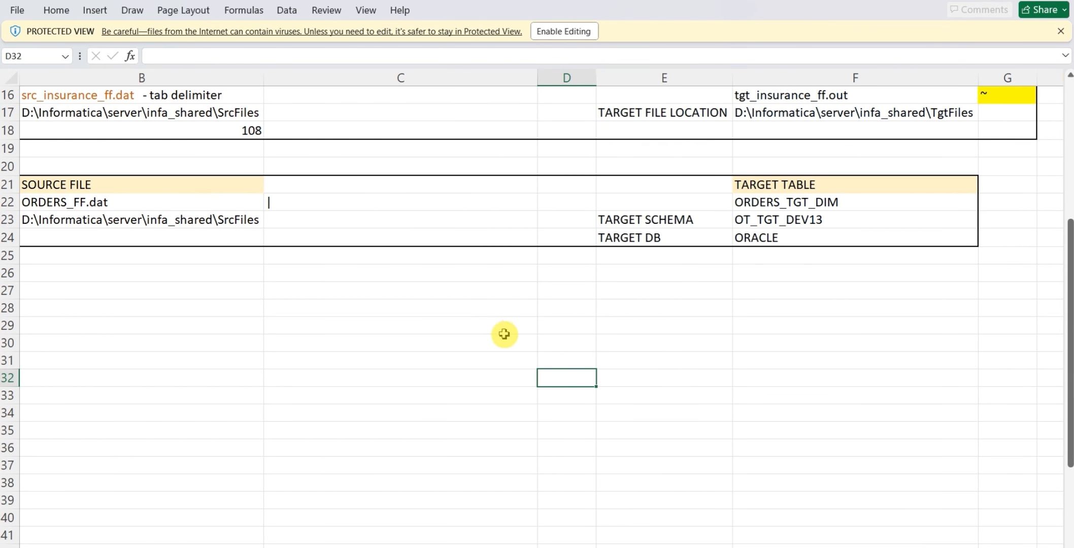
{"action": "scroll", "coordinate": [860, 506], "scroll_direction": "up", "scroll_amount": 2}
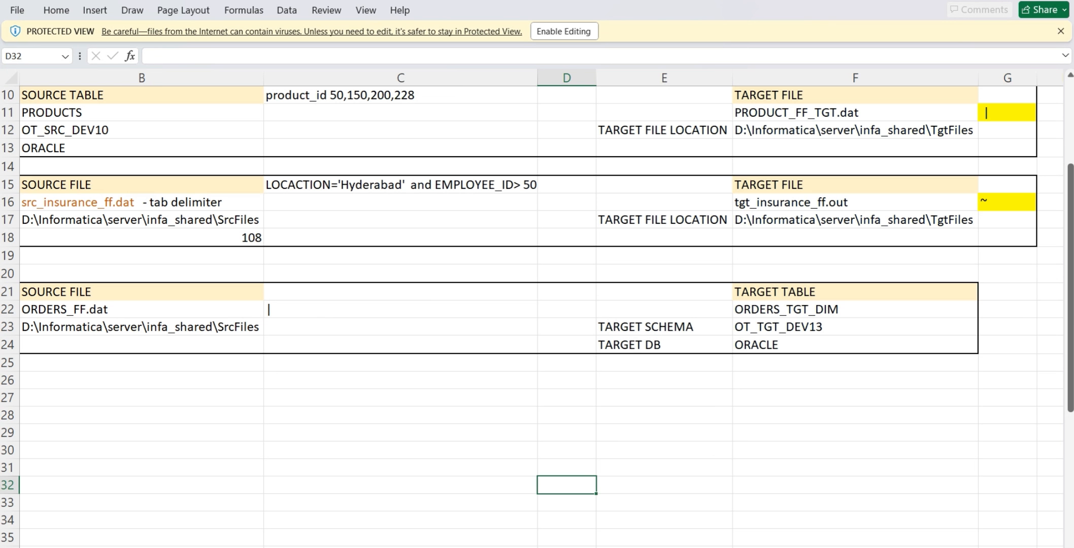
{"action": "scroll", "coordinate": [537, 327], "scroll_direction": "down", "scroll_amount": 3}
{"action": "scroll", "coordinate": [531, 308], "scroll_direction": "down", "scroll_amount": 2}
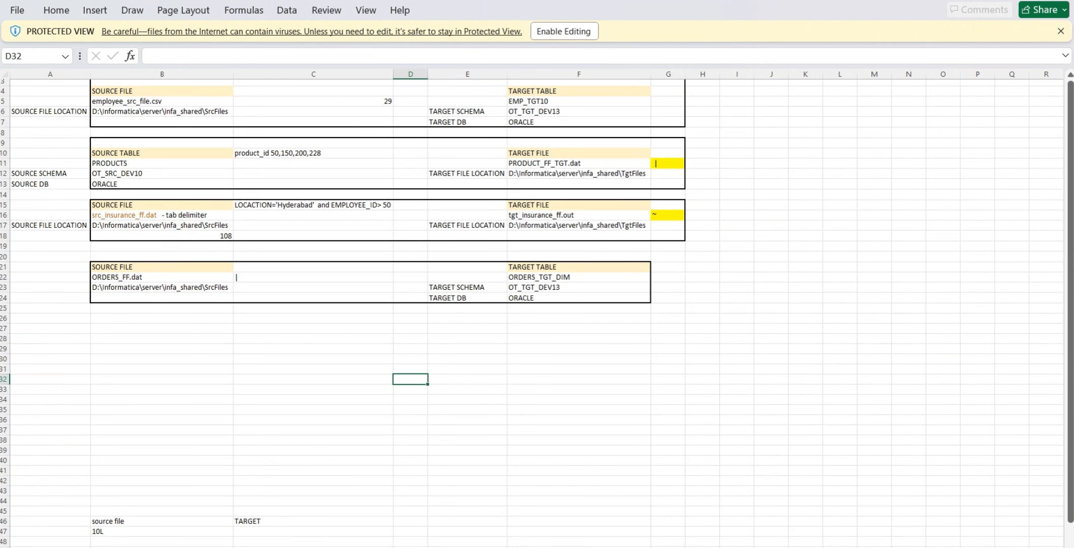
{"action": "scroll", "coordinate": [532, 309], "scroll_direction": "down", "scroll_amount": 2}
{"action": "scroll", "coordinate": [532, 309], "scroll_direction": "up", "scroll_amount": 3}
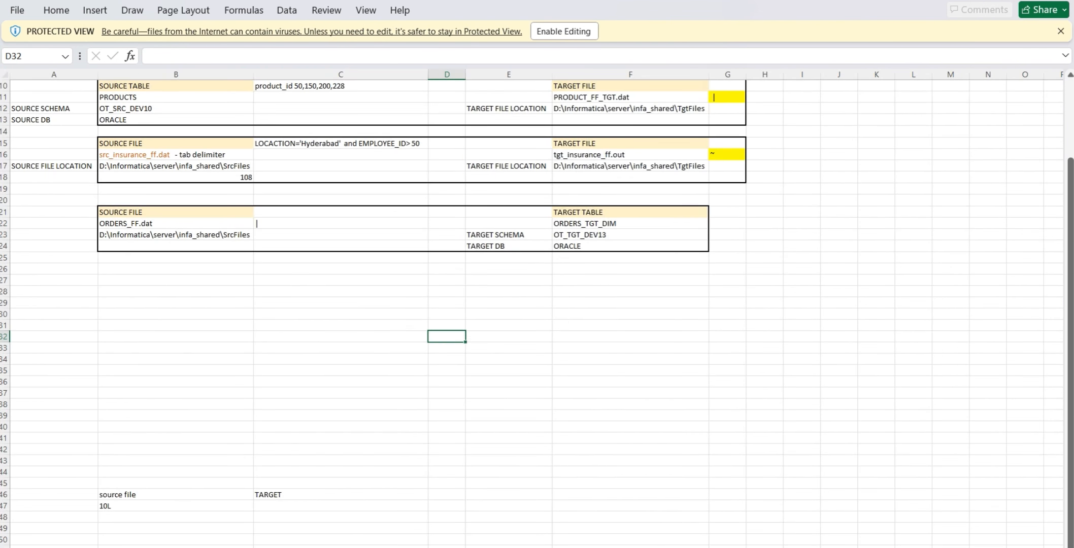
{"action": "scroll", "coordinate": [578, 438], "scroll_direction": "down", "scroll_amount": 1}
{"action": "scroll", "coordinate": [578, 439], "scroll_direction": "up", "scroll_amount": 1}
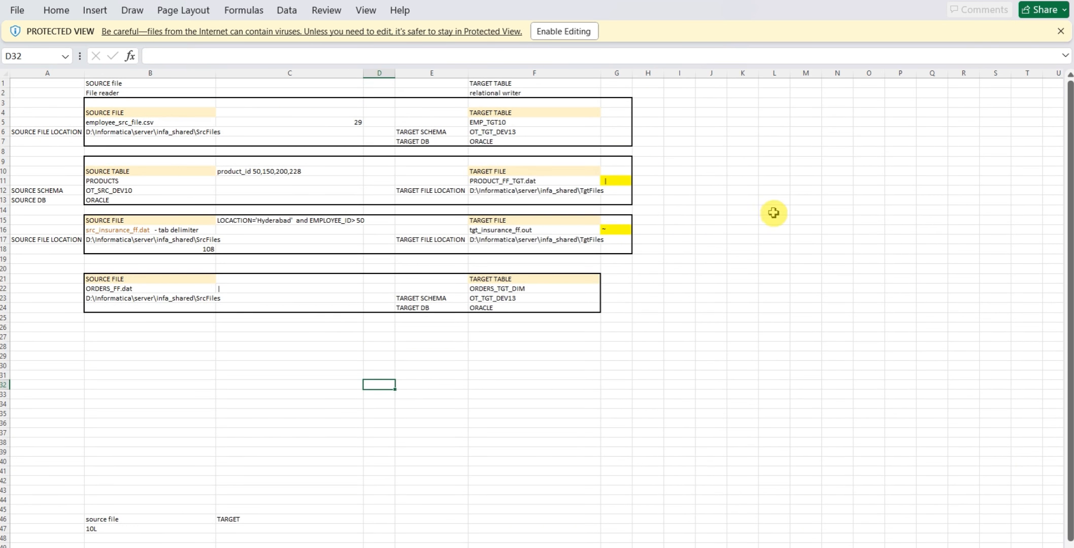
{"action": "left_click", "coordinate": [904, 189]}
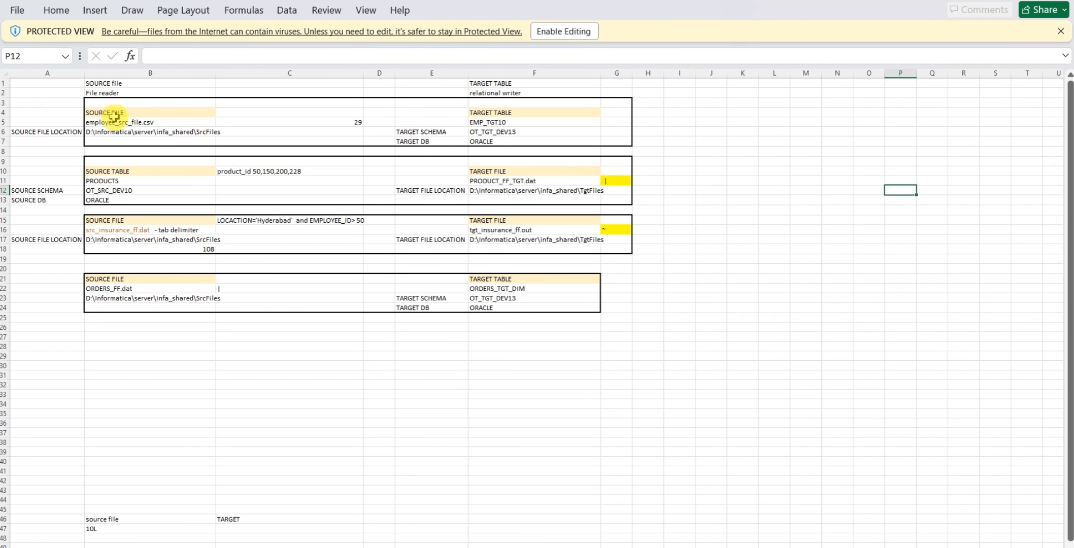
Examine the source and target cells of the employee, products and insurance tasks in the flat file workbook
{"action": "left_click_drag", "start_coordinate": [107, 103], "coordinate": [125, 136]}
{"action": "left_click_drag", "start_coordinate": [490, 109], "coordinate": [510, 137]}
{"action": "left_click", "coordinate": [505, 131]}
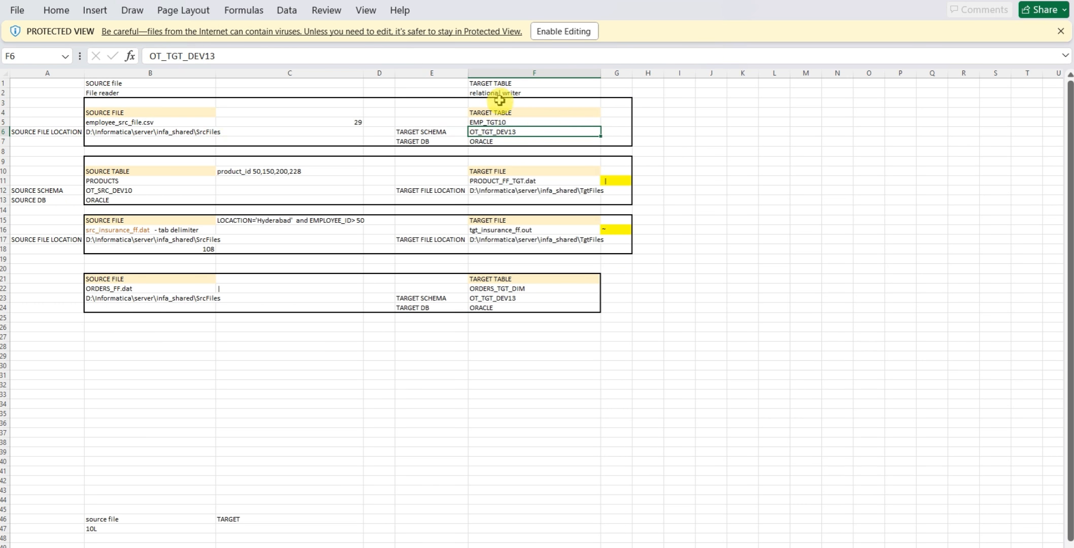
{"action": "left_click", "coordinate": [116, 113]}
{"action": "left_click", "coordinate": [106, 193]}
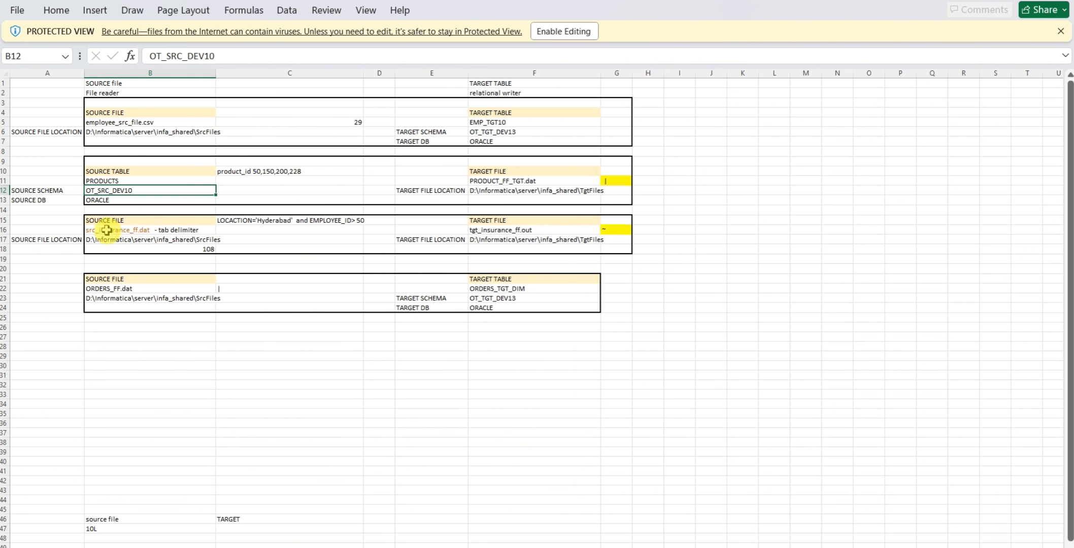
{"action": "left_click", "coordinate": [127, 122]}
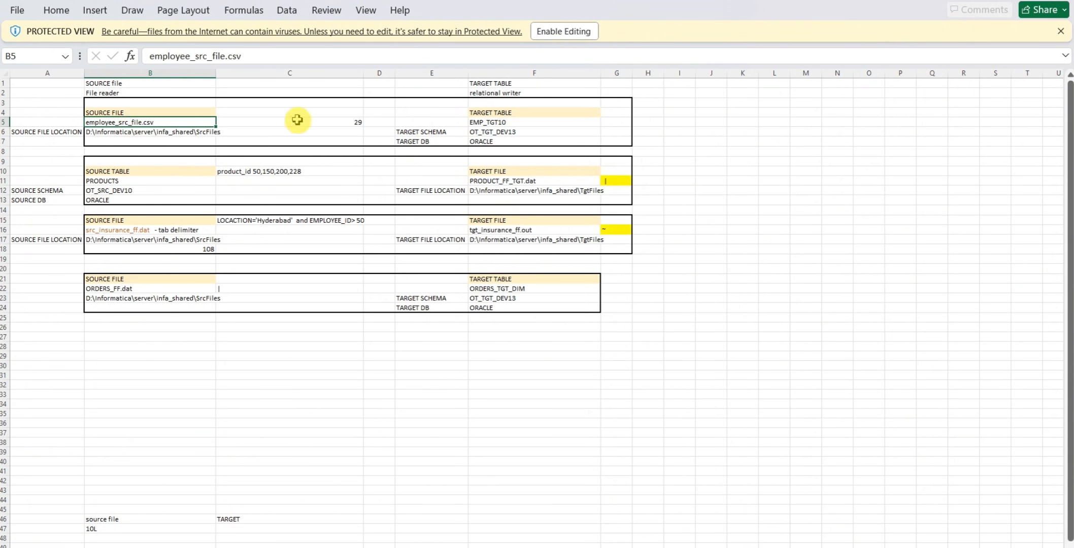
{"action": "left_click", "coordinate": [116, 192]}
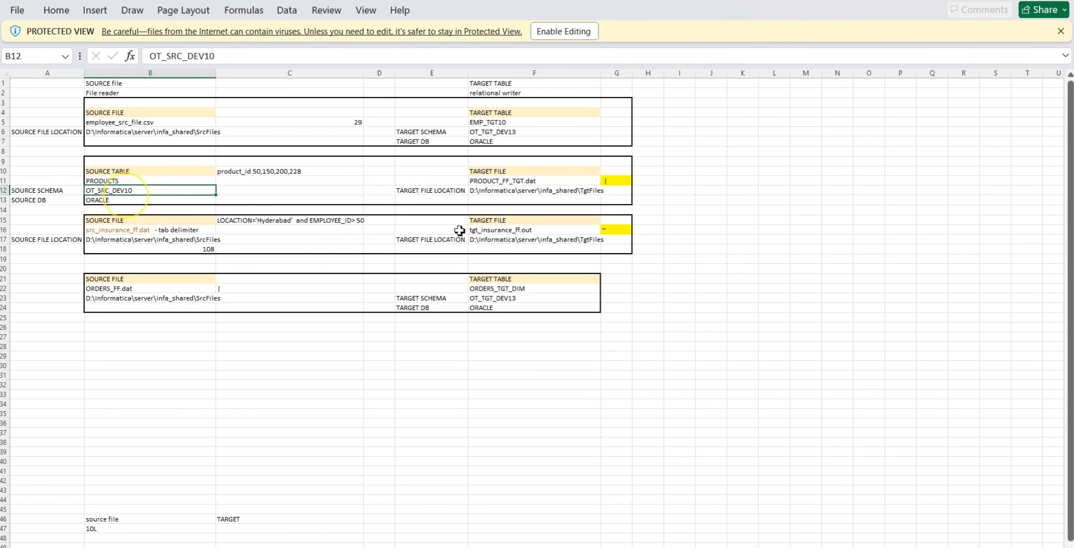
{"action": "left_click", "coordinate": [538, 196]}
{"action": "left_click", "coordinate": [138, 240]}
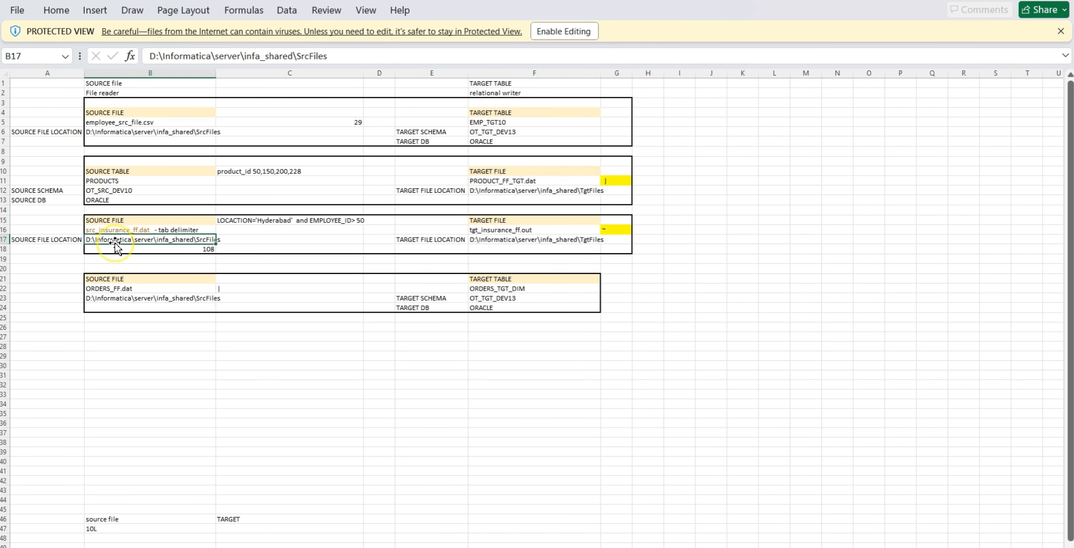
{"action": "left_click", "coordinate": [482, 230]}
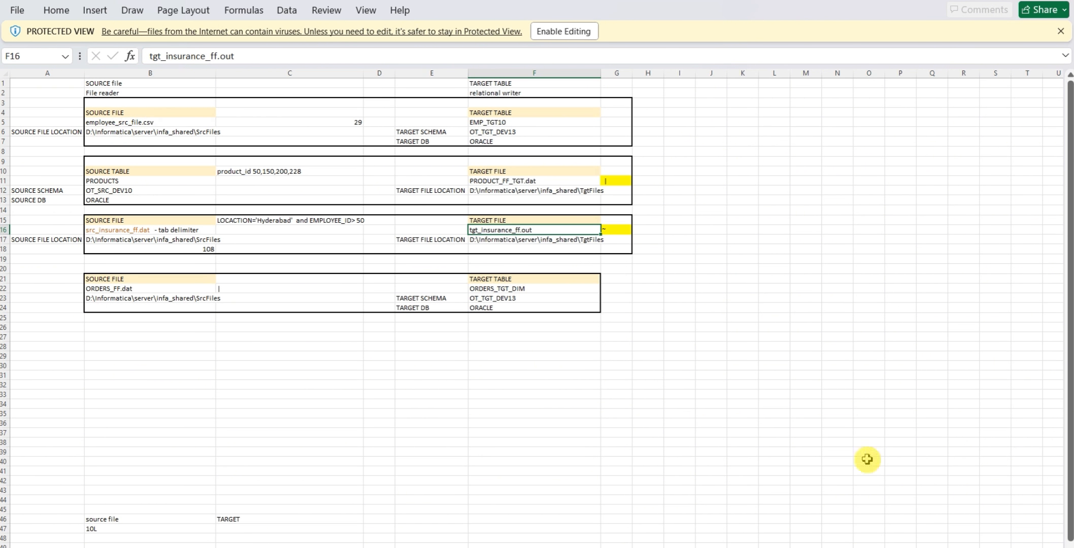
Switch to File Explorer and open employee_src_file.csv from the FlatFiles folder of SESSION-07
{"action": "mouse_move", "coordinate": [316, 547]}
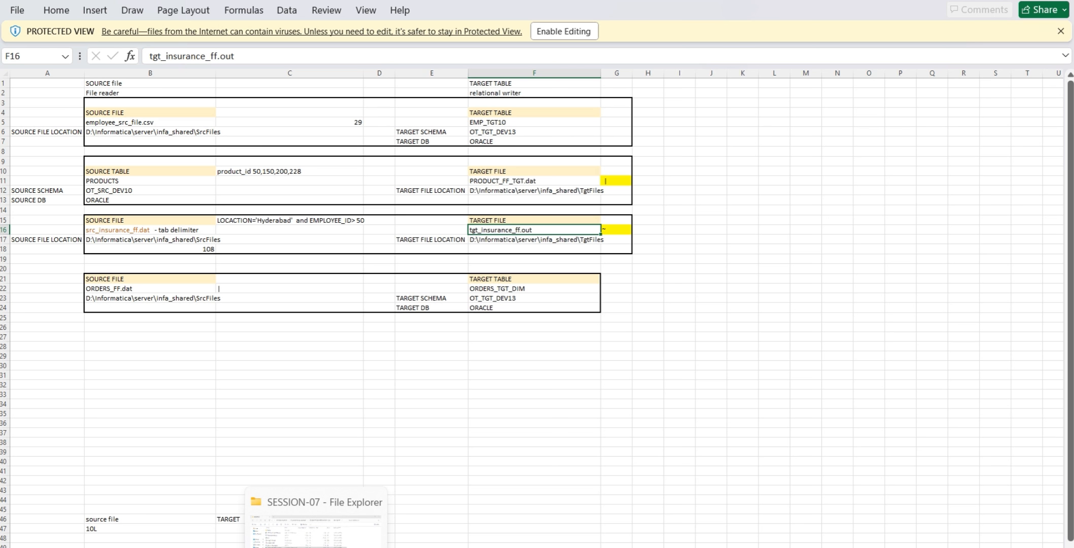
{"action": "left_click", "coordinate": [316, 546]}
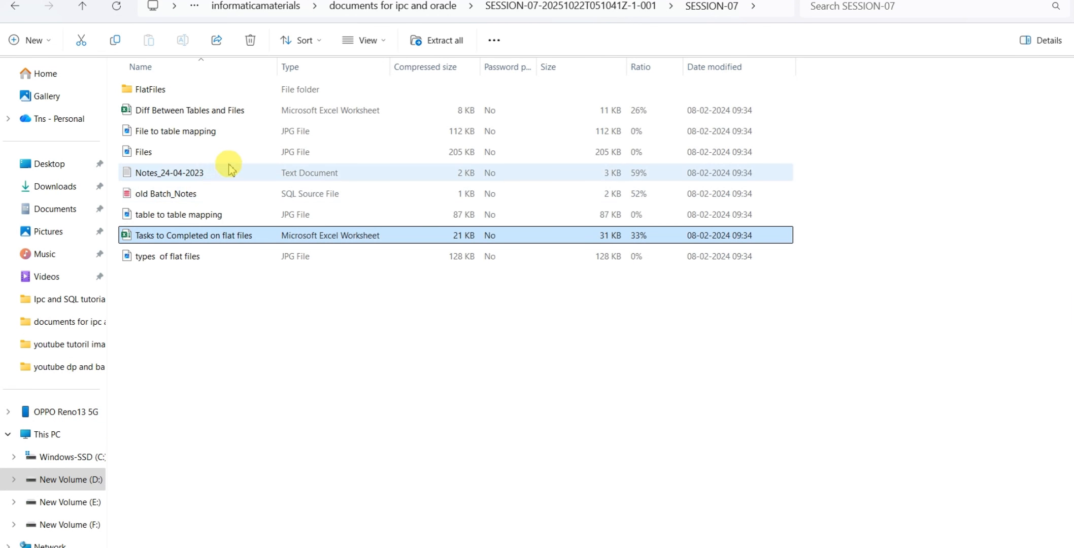
{"action": "left_click", "coordinate": [165, 92]}
{"action": "double_click", "coordinate": [166, 92]}
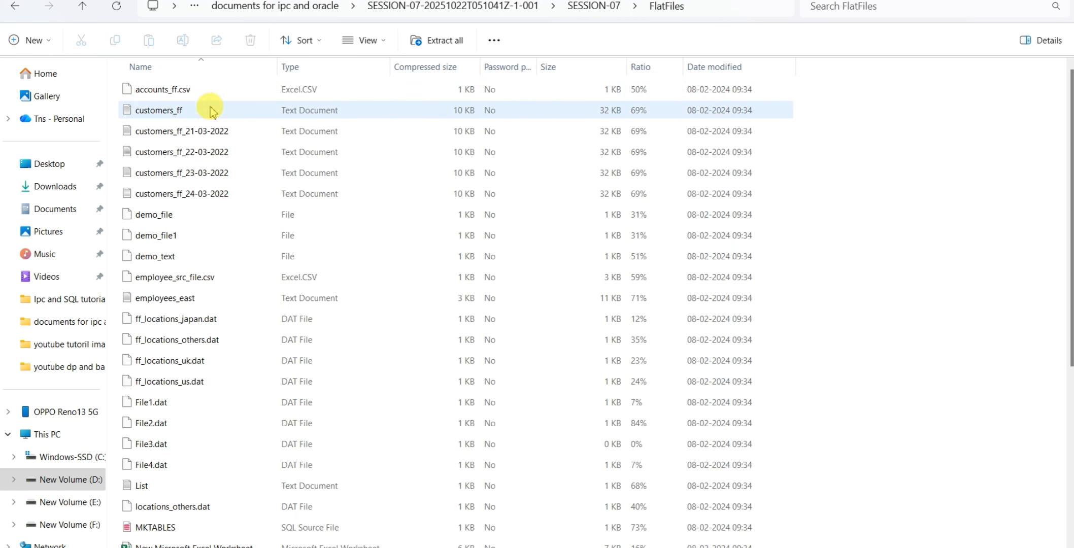
{"action": "scroll", "coordinate": [197, 190], "scroll_direction": "down", "scroll_amount": 2}
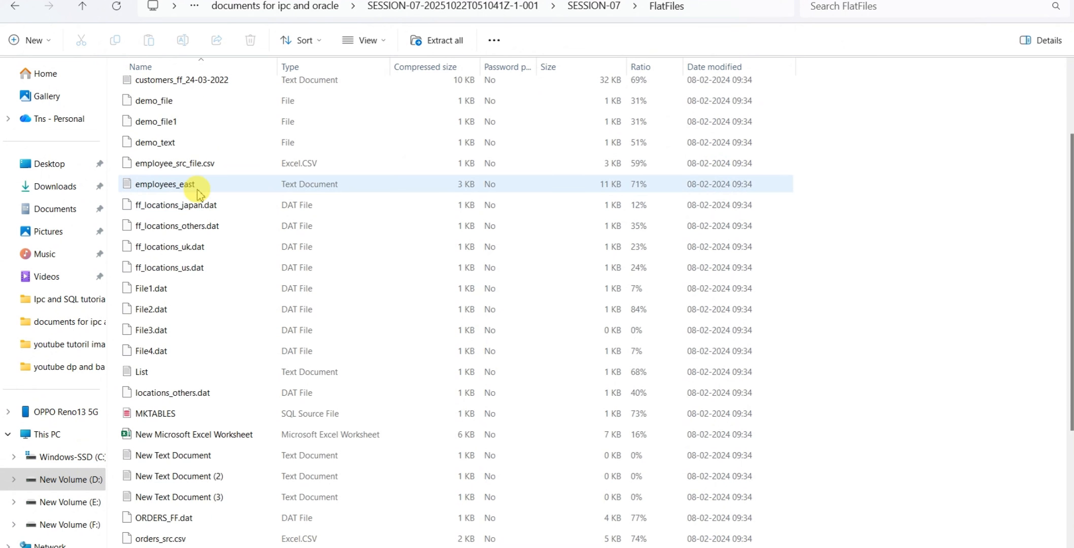
{"action": "double_click", "coordinate": [219, 164]}
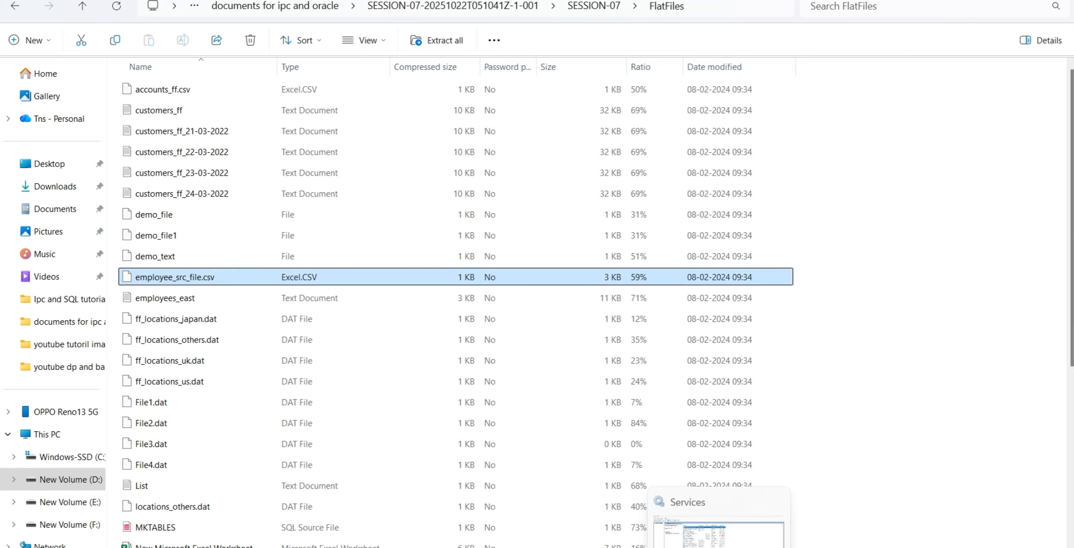
Switch to Informatica PowerCenter Designer and set Comma as the only delimiter in the Flat File Import Wizard, clearing Other
{"action": "mouse_move", "coordinate": [781, 547]}
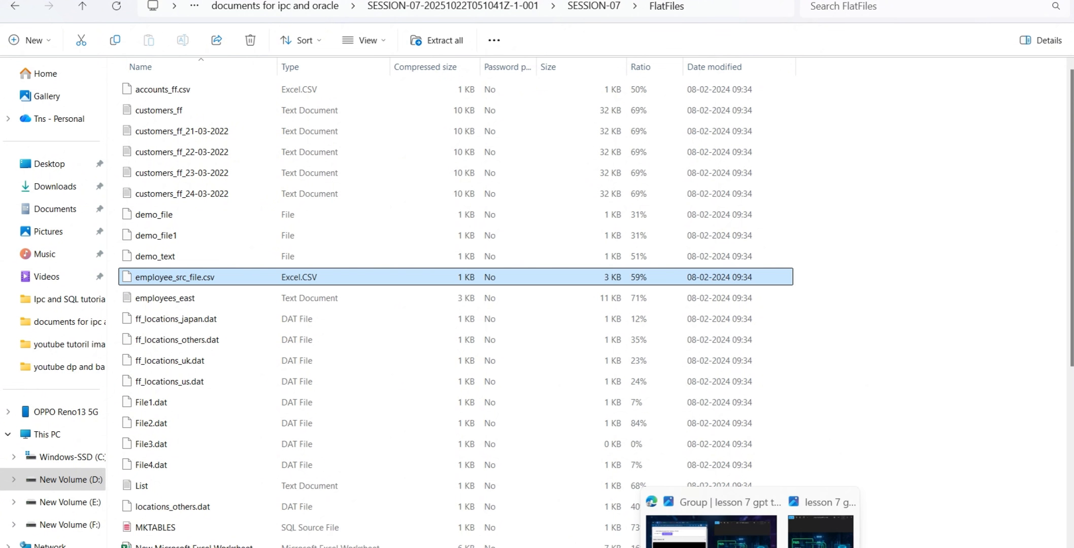
{"action": "mouse_move", "coordinate": [626, 547]}
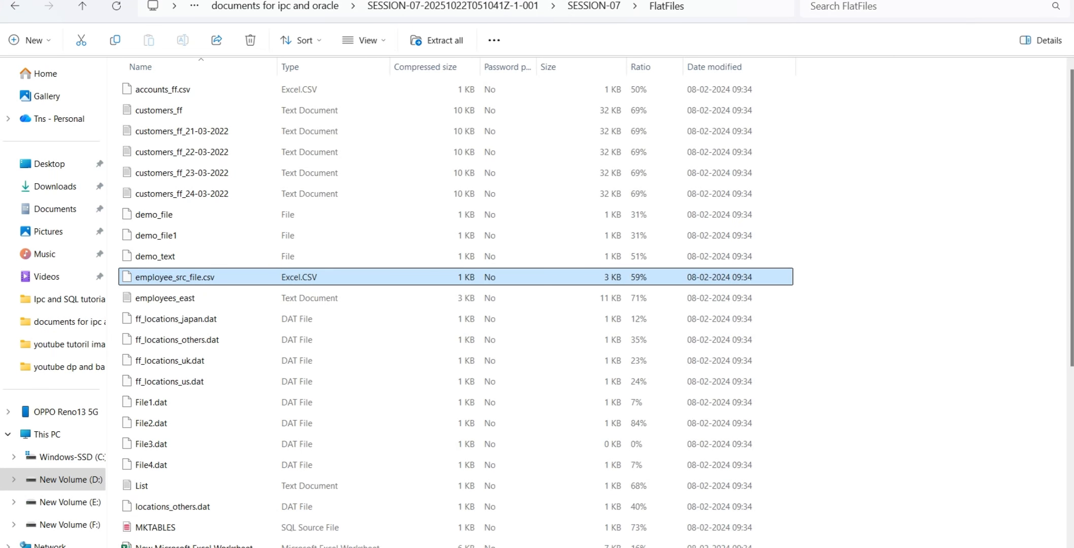
{"action": "left_click", "coordinate": [347, 547]}
{"action": "left_click", "coordinate": [346, 547]}
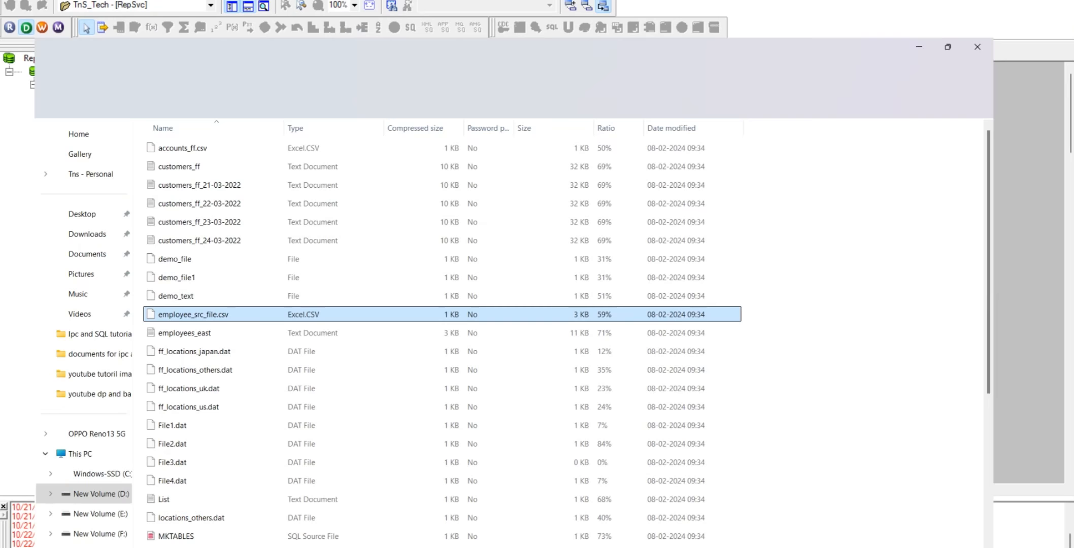
{"action": "left_click", "coordinate": [346, 547]}
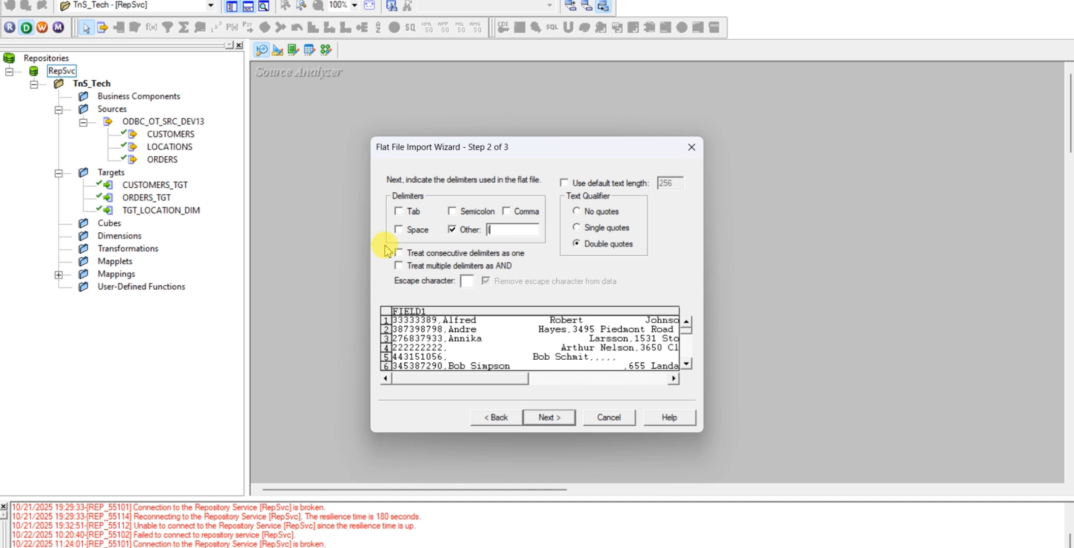
{"action": "left_click", "coordinate": [507, 211]}
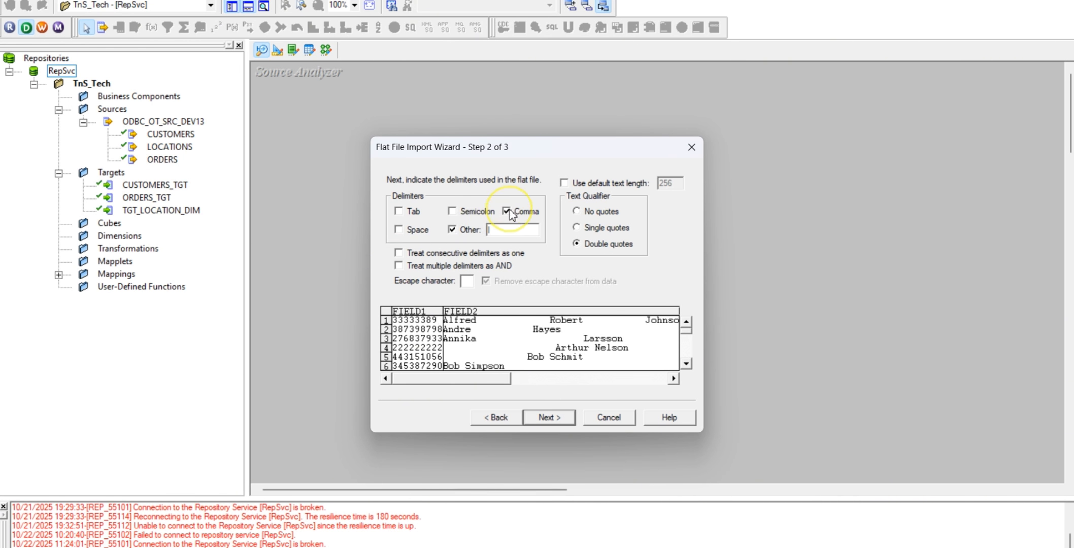
{"action": "left_click", "coordinate": [452, 230]}
Check the task workbook, then switch to the comma-separated source file in Notepad and examine its last record
{"action": "left_click", "coordinate": [781, 547]}
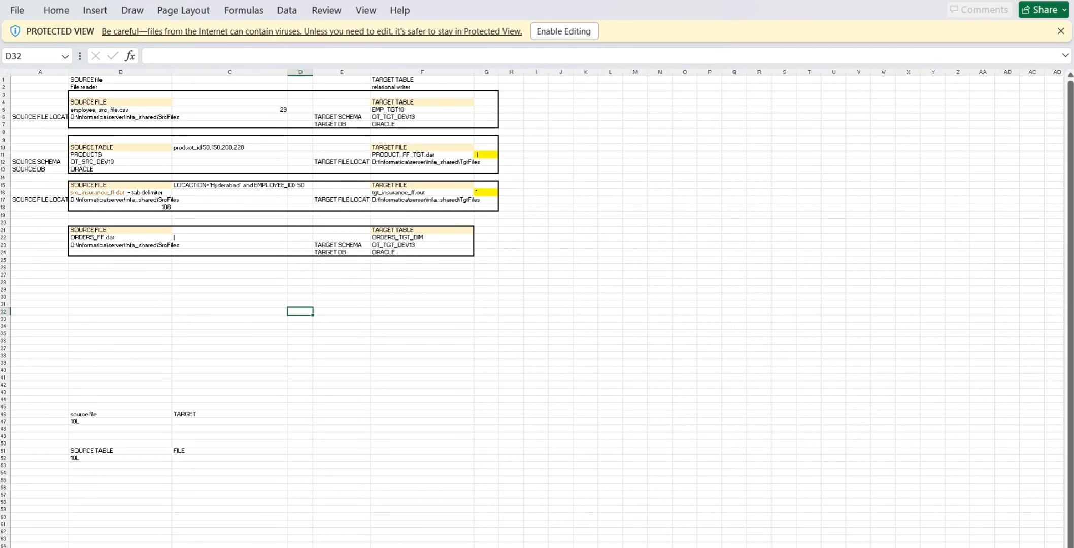
{"action": "left_click", "coordinate": [687, 547]}
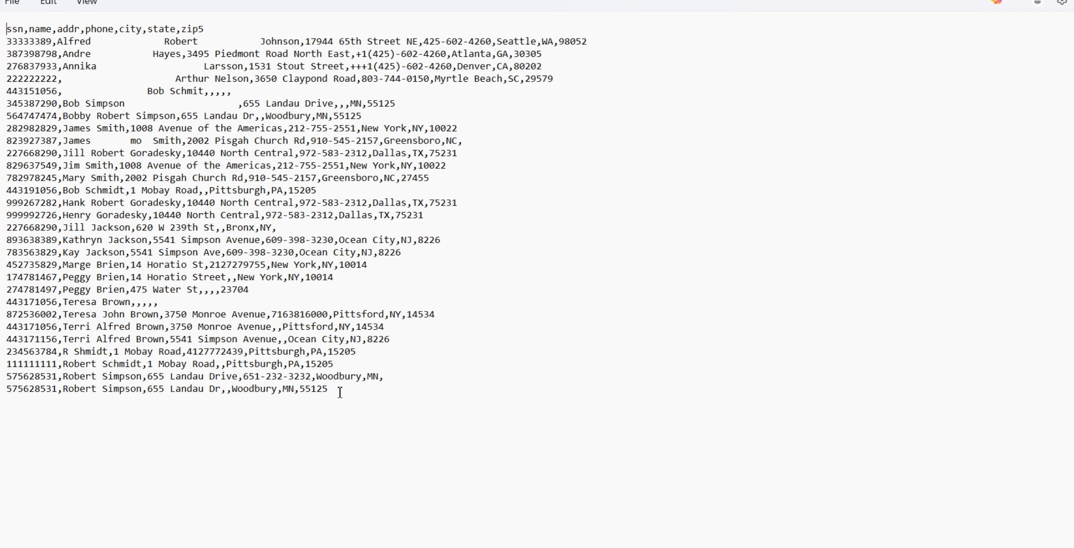
{"action": "left_click_drag", "start_coordinate": [340, 391], "coordinate": [215, 389]}
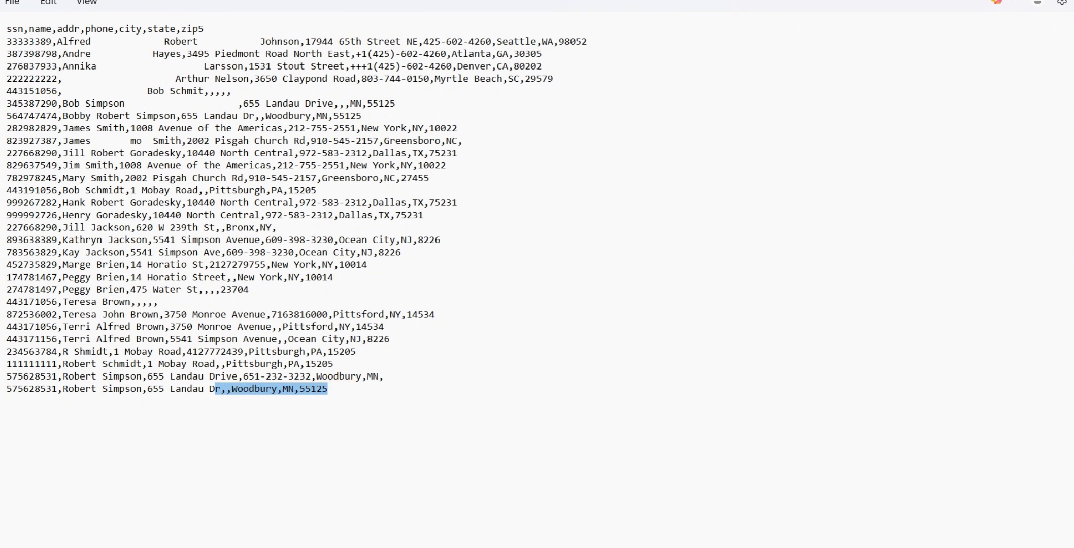
Return to PowerCenter Designer, set the import wizard's text qualifier to No quotes and continue to the column definitions
{"action": "mouse_move", "coordinate": [565, 547]}
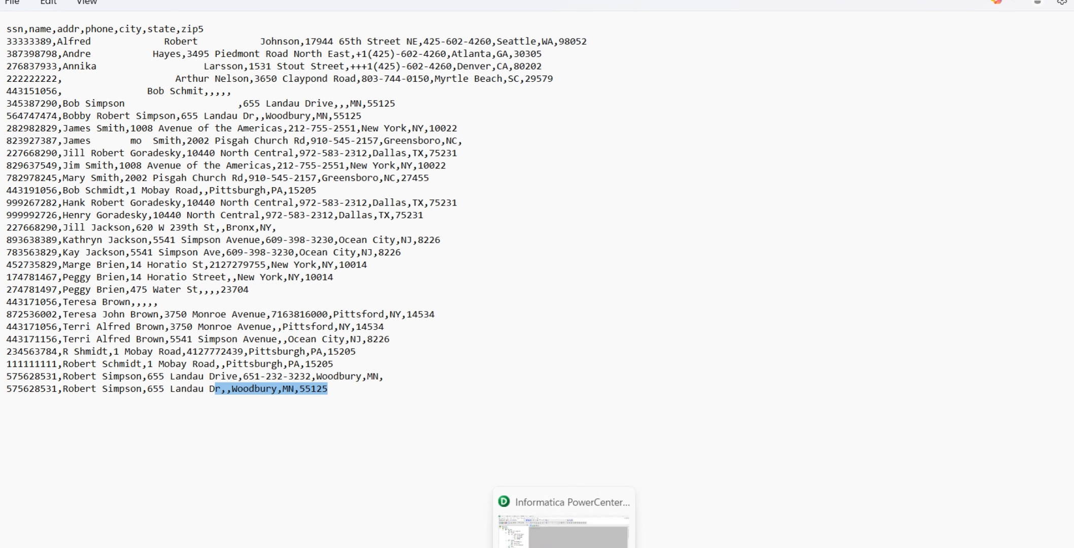
{"action": "left_click", "coordinate": [564, 531]}
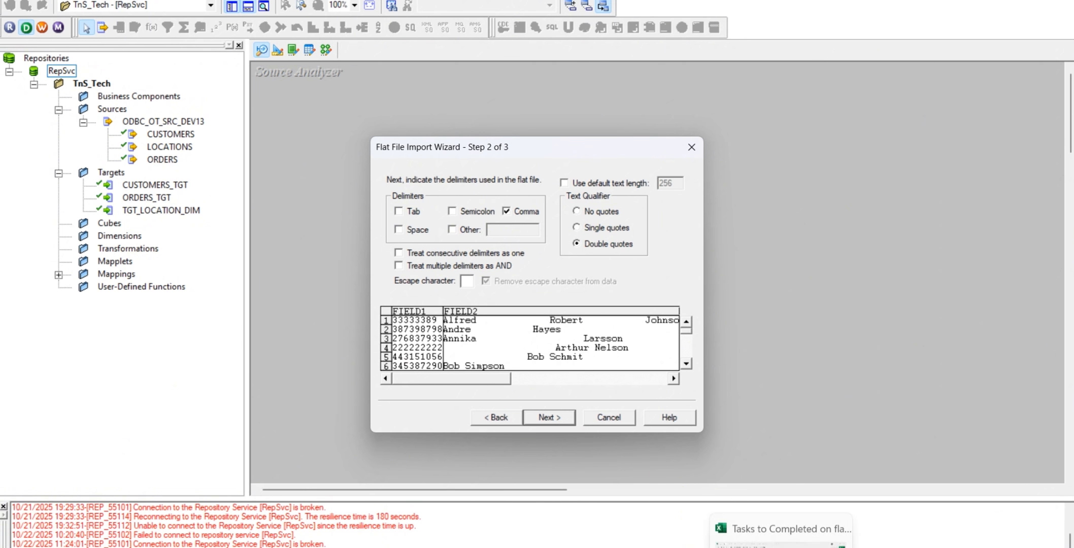
{"action": "left_click", "coordinate": [780, 533]}
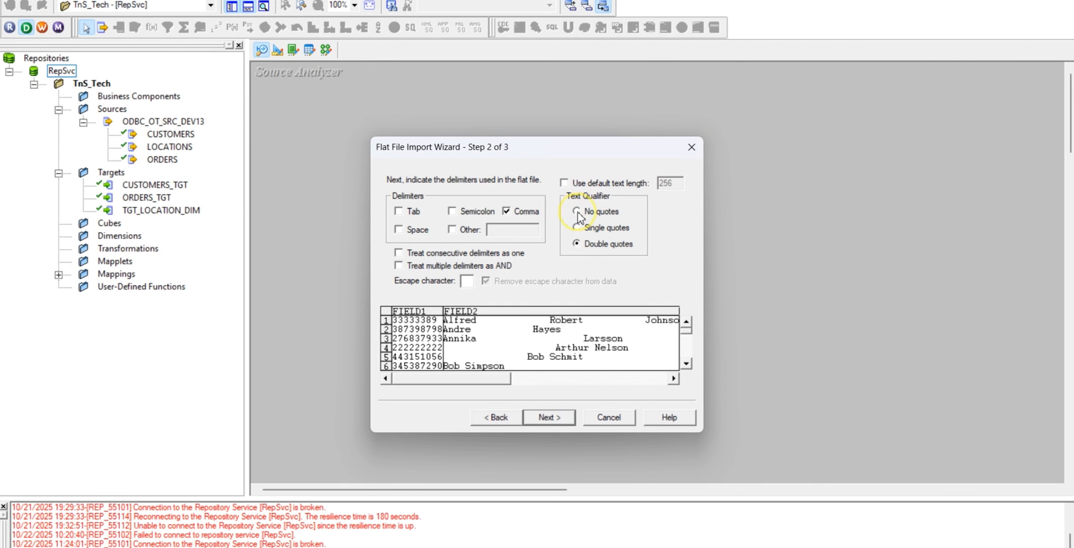
{"action": "left_click", "coordinate": [551, 421]}
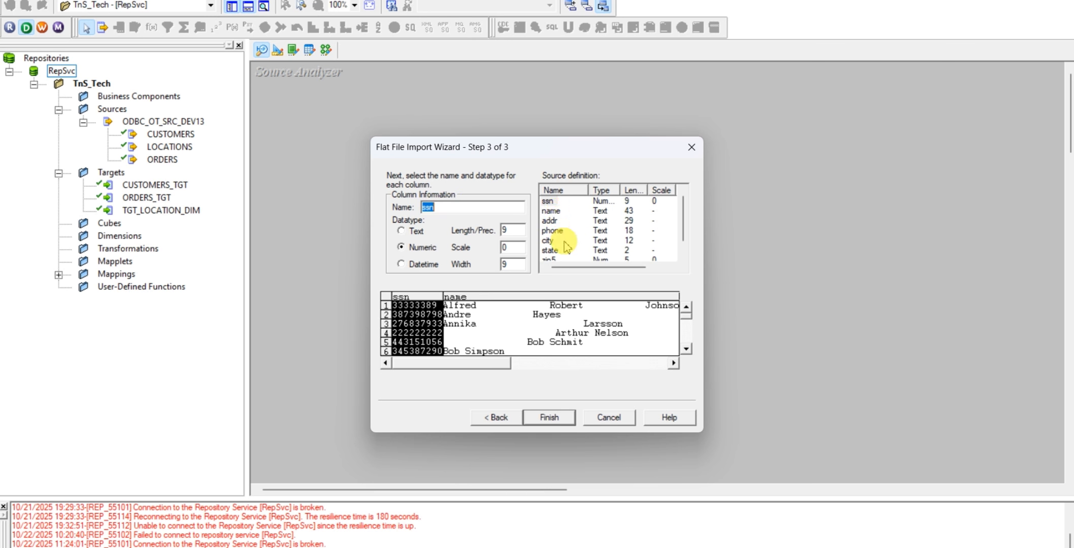
Examine the names, datatypes and lengths of the source definition columns from ssn to zip5 in the import wizard
{"action": "scroll", "coordinate": [566, 248], "scroll_direction": "down", "scroll_amount": 1}
{"action": "scroll", "coordinate": [551, 223], "scroll_direction": "up", "scroll_amount": 1}
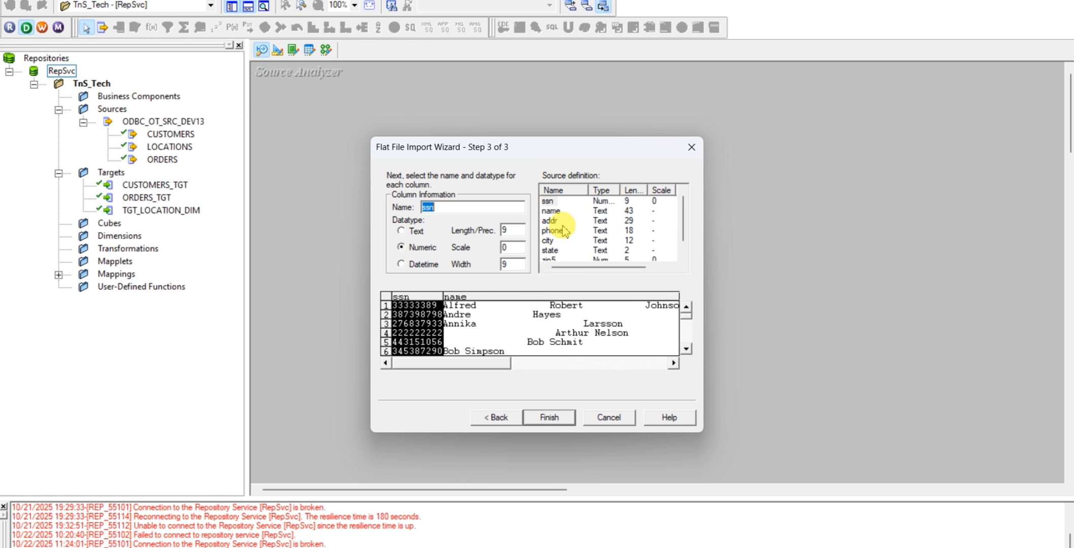
{"action": "left_click", "coordinate": [557, 203]}
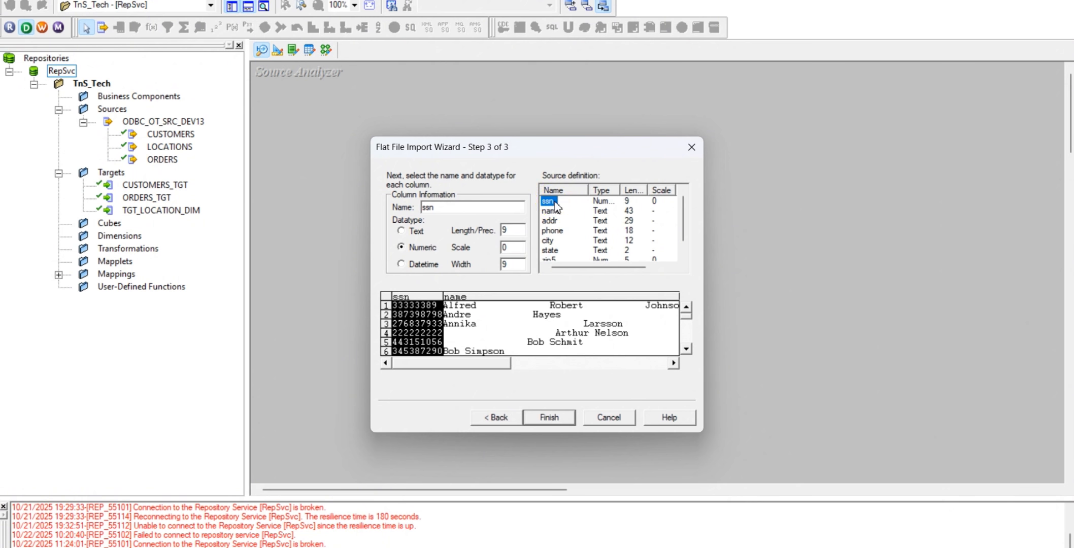
{"action": "key", "text": "Down"}
{"action": "key", "text": "Down"}
{"action": "key", "text": "Down"}
{"action": "key", "text": "Down"}
{"action": "key", "text": "Down"}
{"action": "key", "text": "Down"}
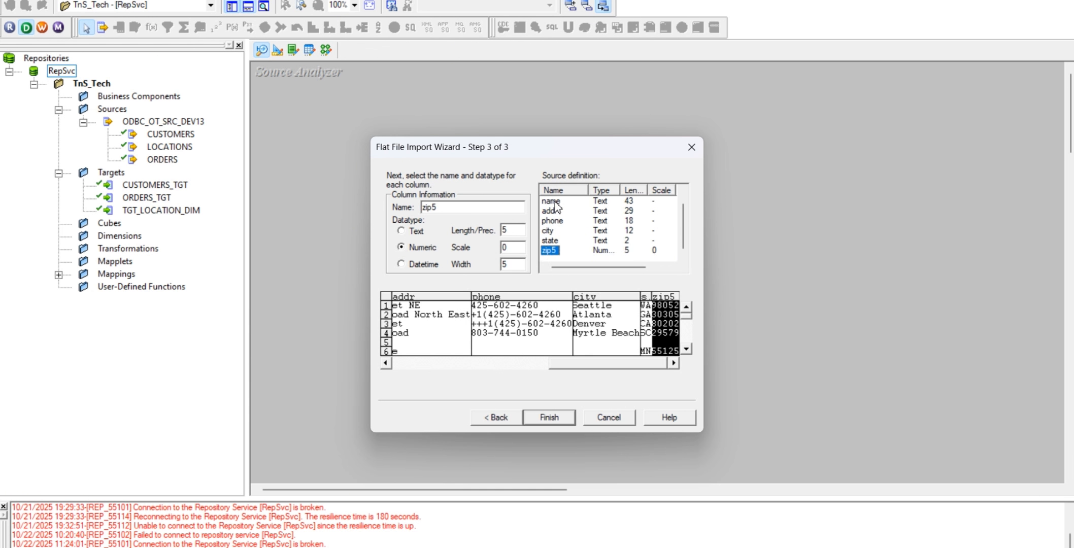
{"action": "key", "text": "Up"}
{"action": "key", "text": "Up"}
{"action": "key", "text": "Up"}
{"action": "key", "text": "Up"}
{"action": "key", "text": "Up"}
{"action": "key", "text": "Up"}
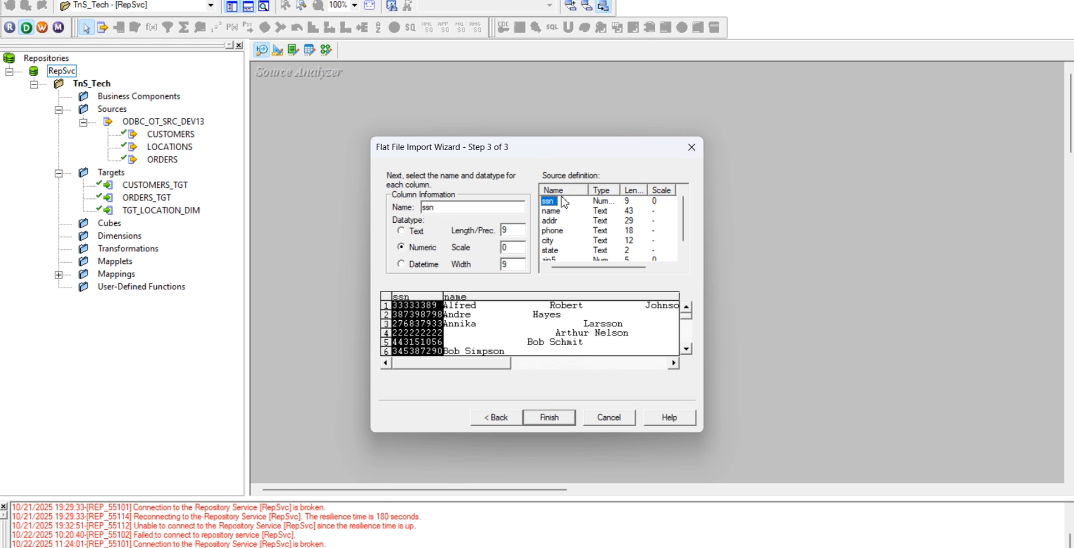
{"action": "left_click", "coordinate": [562, 204]}
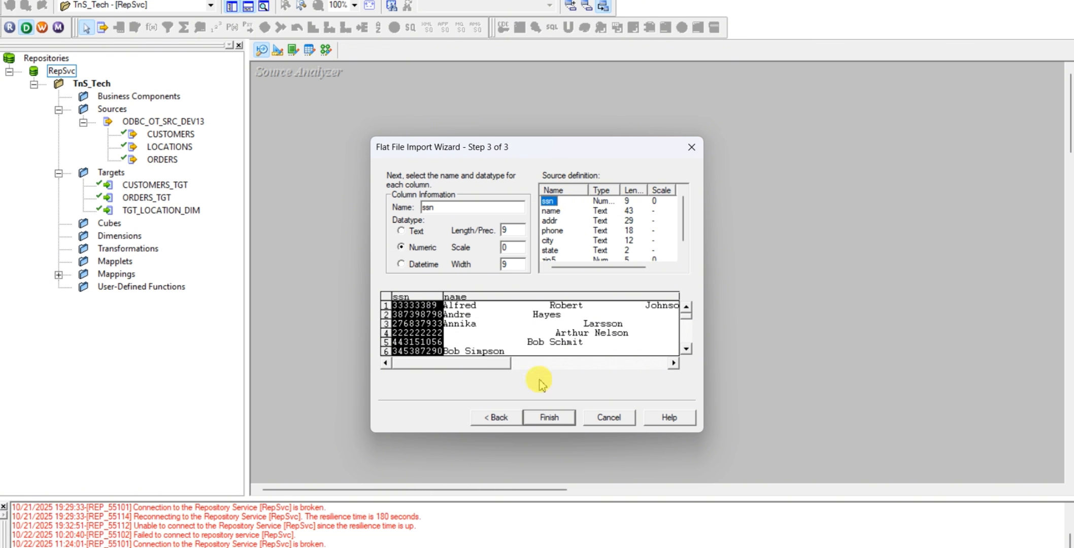
Finish the Flat File Import Wizard for the employee source file and dismiss the error dialog
{"action": "left_click", "coordinate": [548, 421]}
{"action": "left_click", "coordinate": [551, 421]}
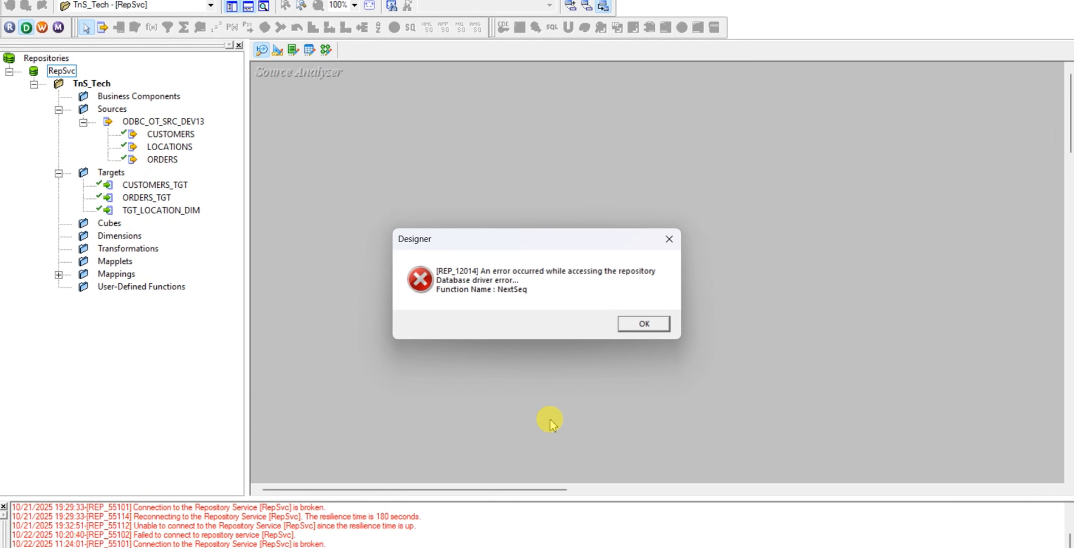
{"action": "left_click", "coordinate": [645, 325]}
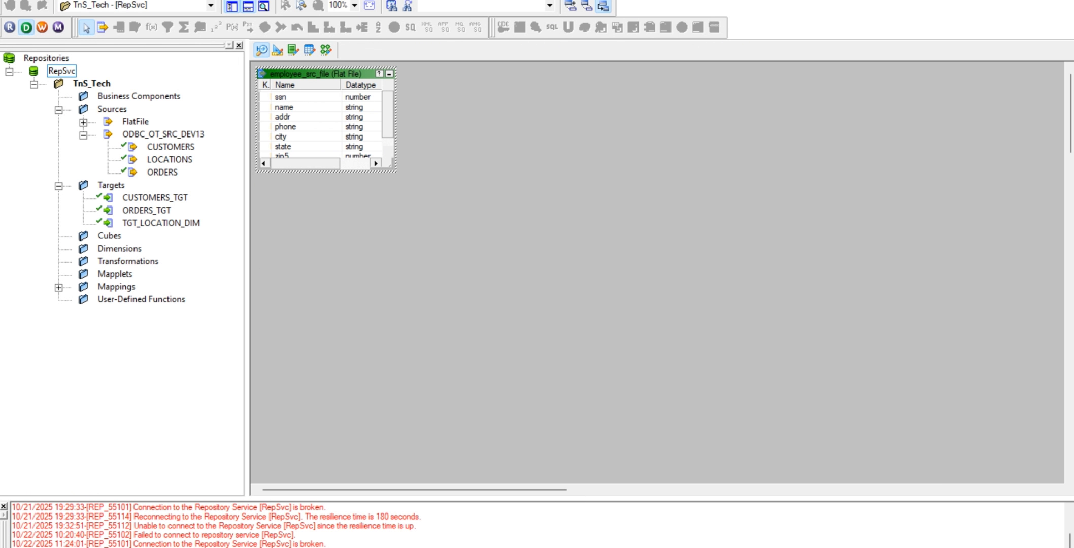
Check the computer's Wi-Fi connection in the Windows quick settings and return to the Source Analyzer
{"action": "key", "text": "super+a"}
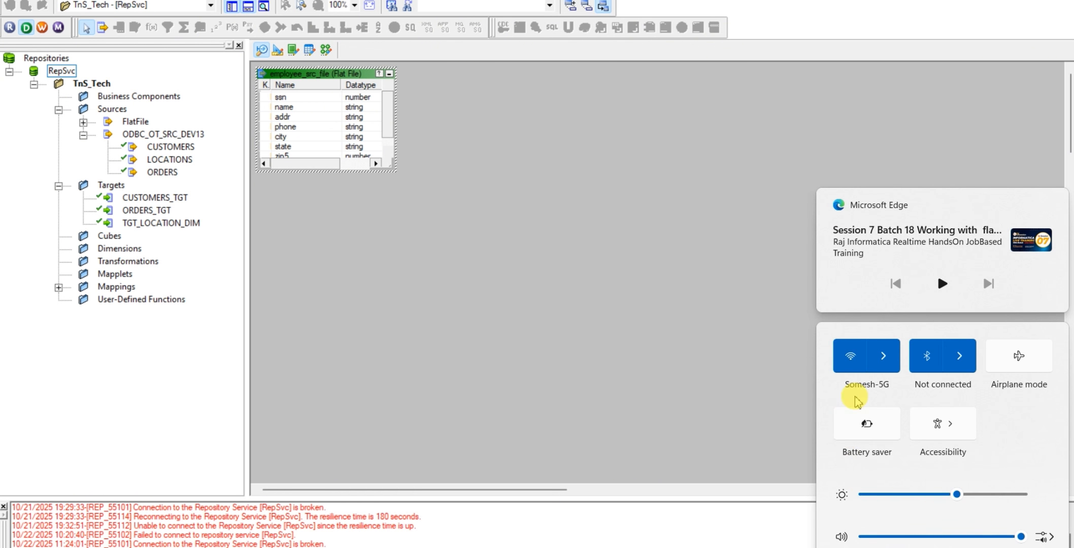
{"action": "left_click", "coordinate": [884, 355]}
{"action": "left_click", "coordinate": [512, 302]}
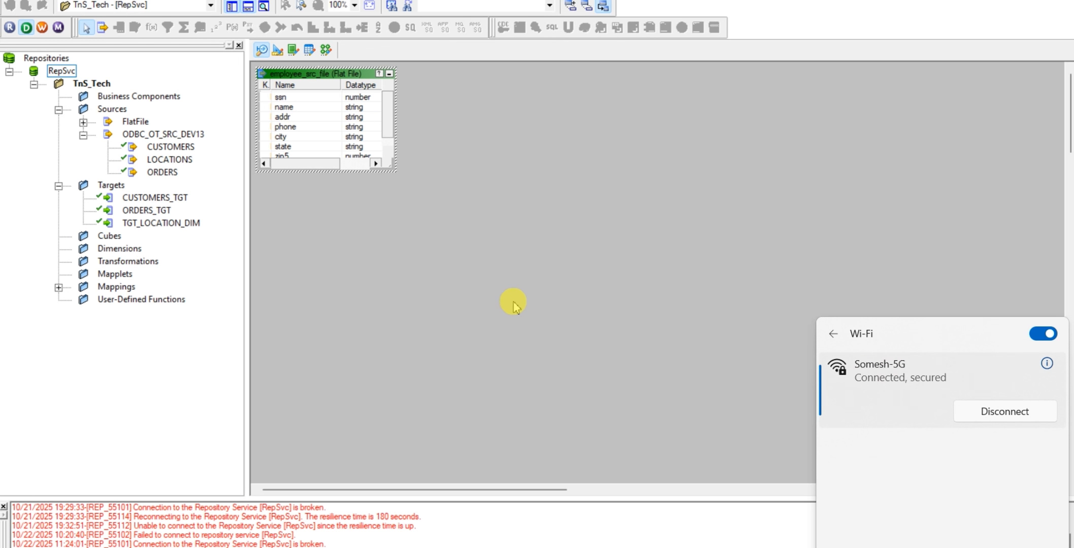
Open the column definitions of the employee_src_file source for editing and compare them with the source file in Notepad
{"action": "left_click", "coordinate": [275, 83]}
{"action": "left_click", "coordinate": [319, 107]}
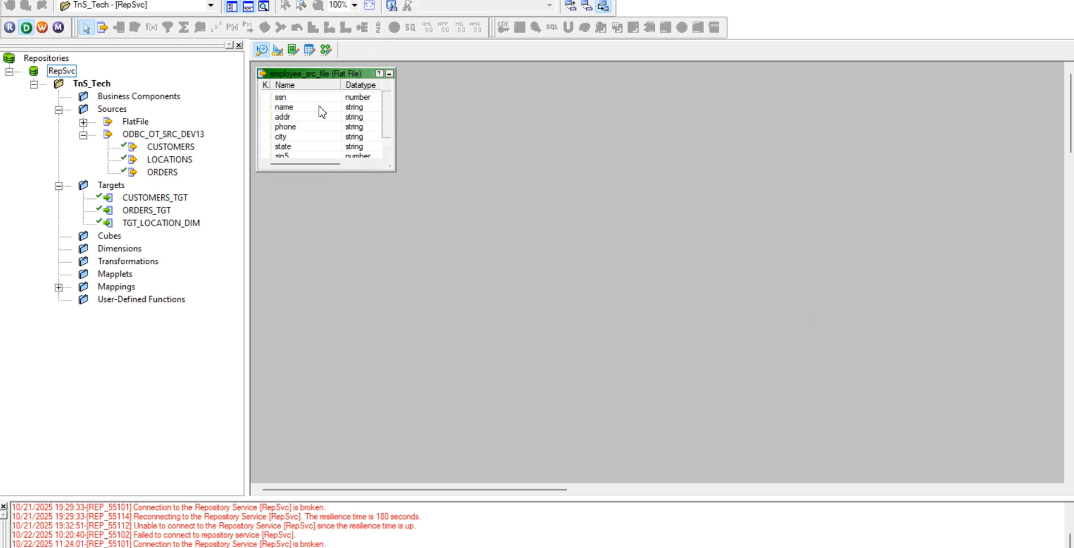
{"action": "double_click", "coordinate": [319, 107]}
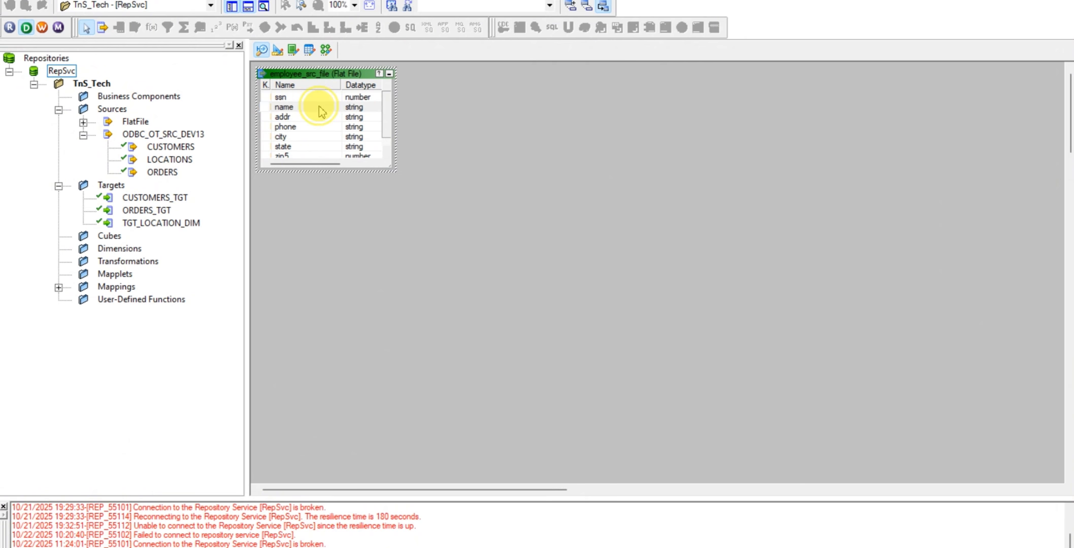
{"action": "left_click", "coordinate": [395, 181]}
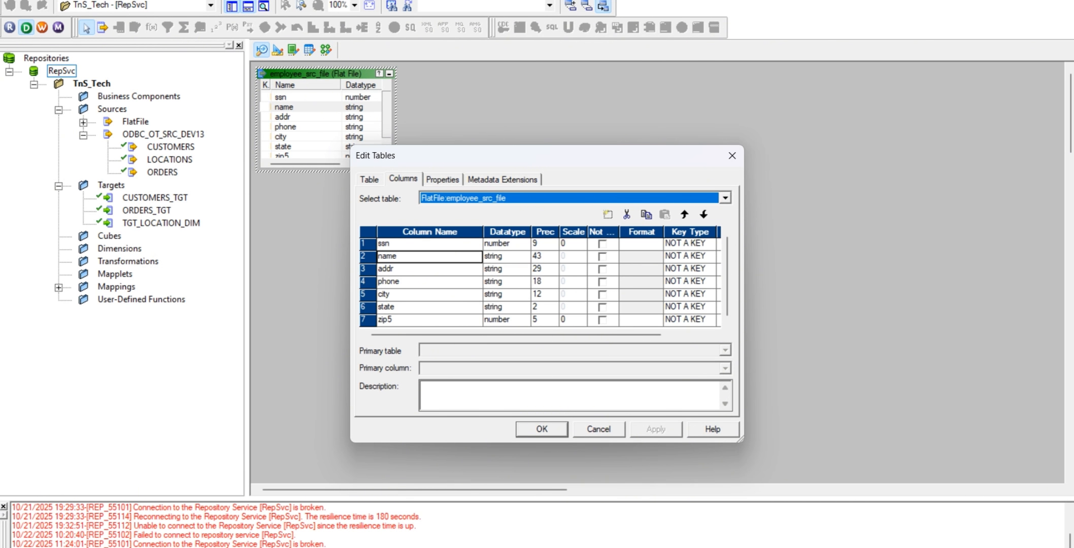
{"action": "left_click", "coordinate": [589, 546]}
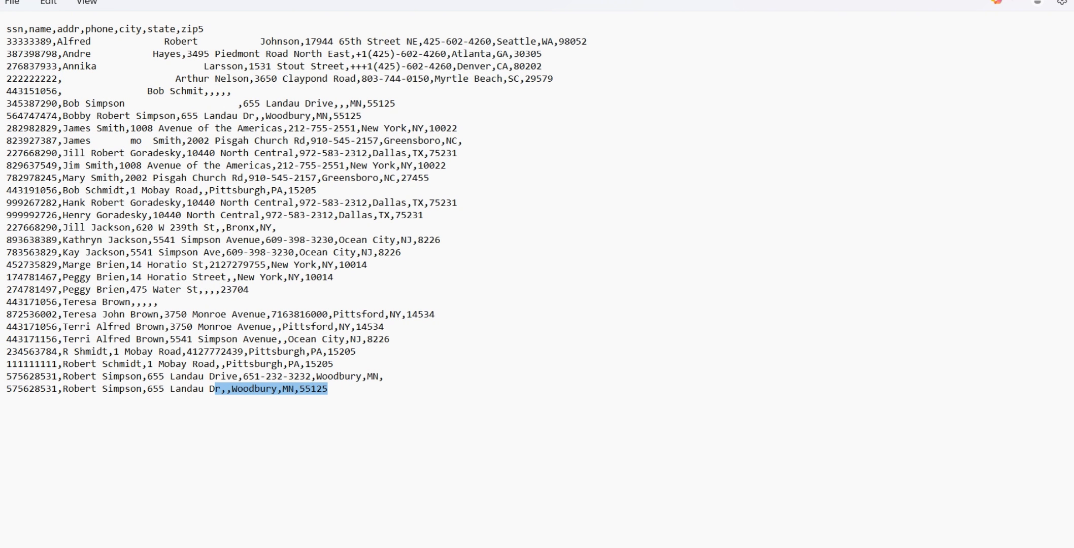
{"action": "left_click", "coordinate": [603, 547]}
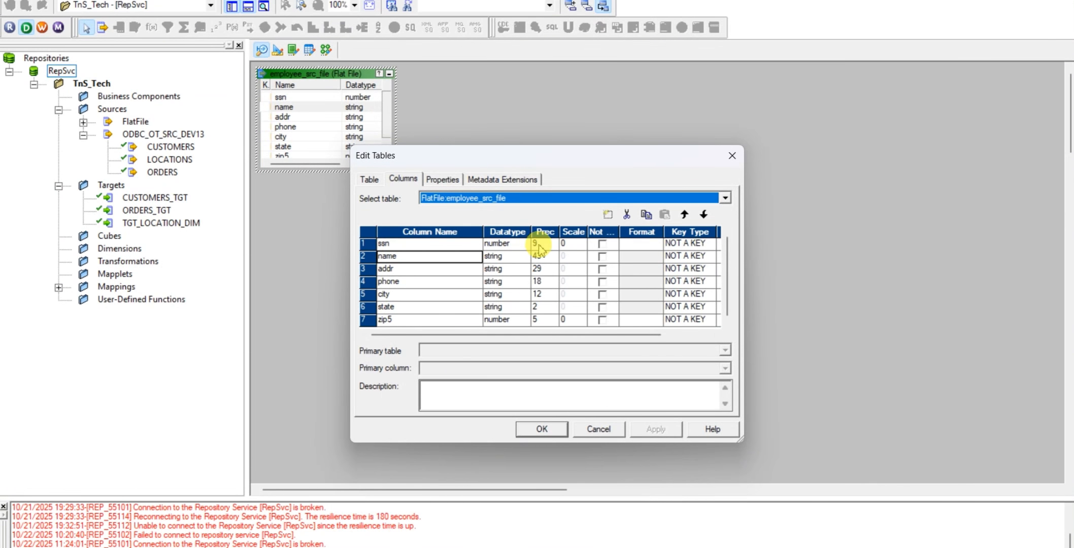
Set the precision of the ssn column to 20
{"action": "left_click", "coordinate": [539, 246]}
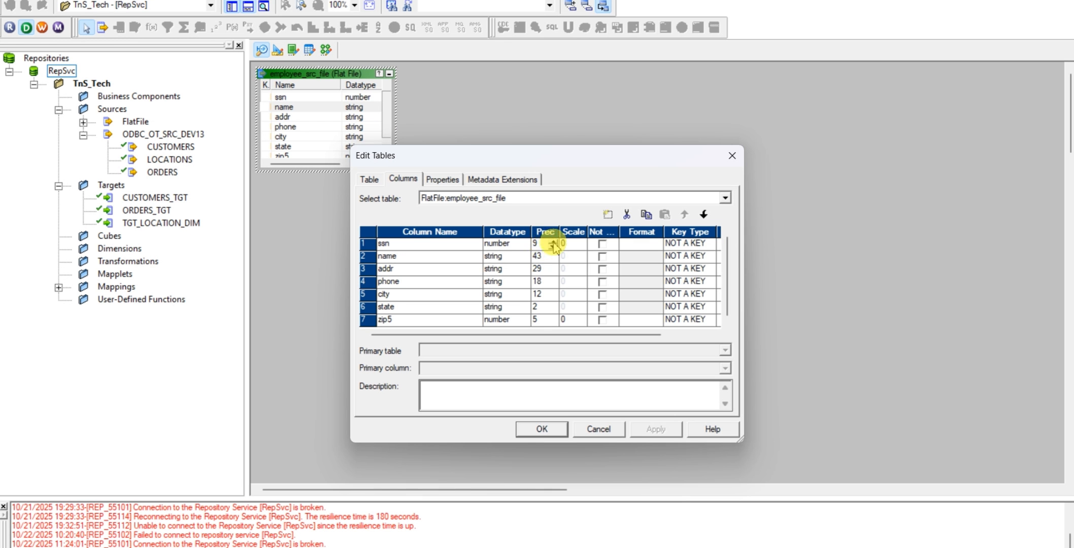
{"action": "key", "text": "BackSpace"}
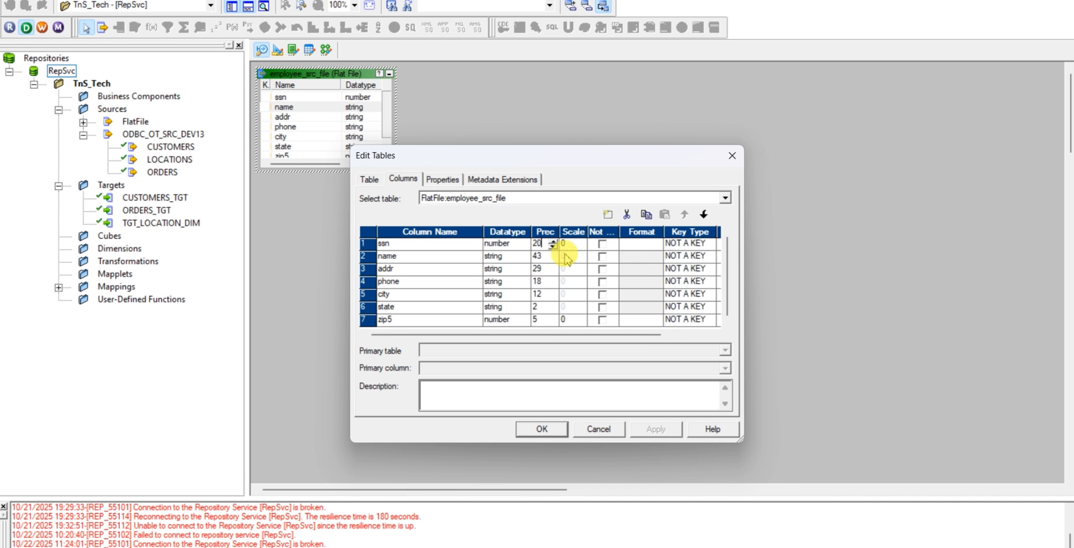
{"action": "left_click", "coordinate": [742, 546]}
{"action": "left_click", "coordinate": [500, 543]}
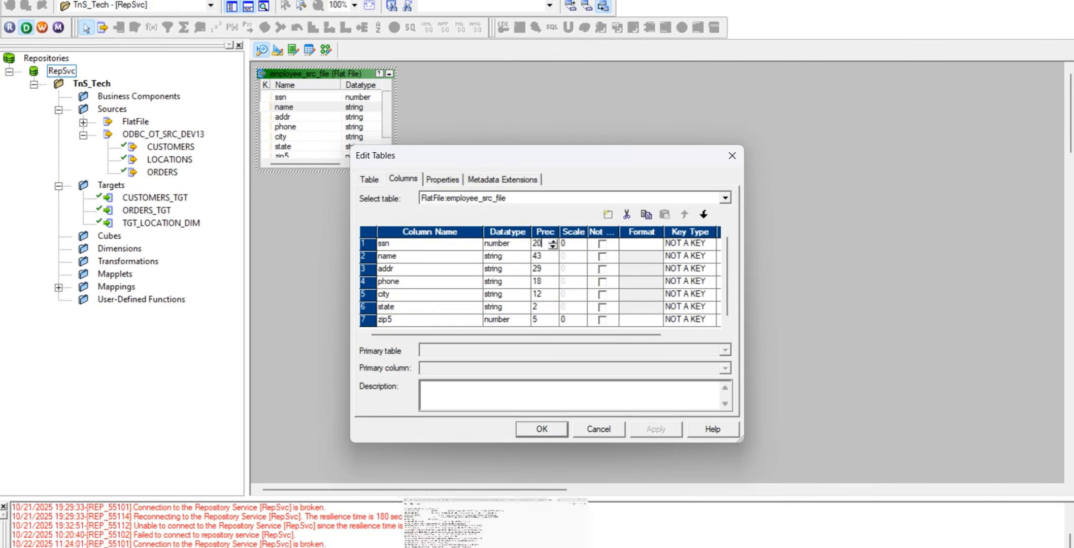
Set the precision of the name and addr columns to 255 each
{"action": "left_click", "coordinate": [542, 259]}
{"action": "left_click", "coordinate": [543, 259]}
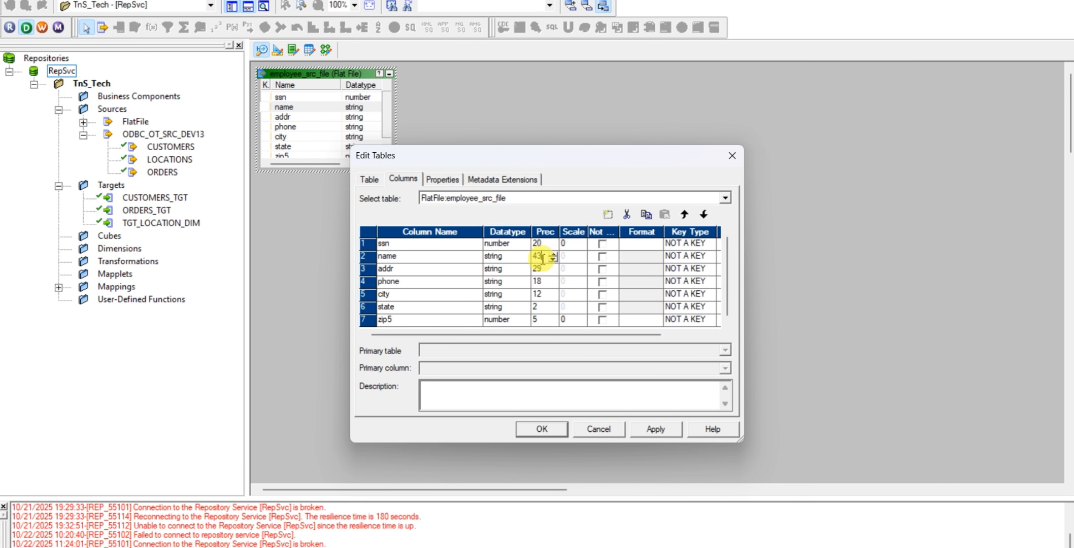
{"action": "key", "text": "BackSpace"}
{"action": "key", "text": "BackSpace"}
{"action": "left_click", "coordinate": [541, 271]}
{"action": "left_click", "coordinate": [543, 272]}
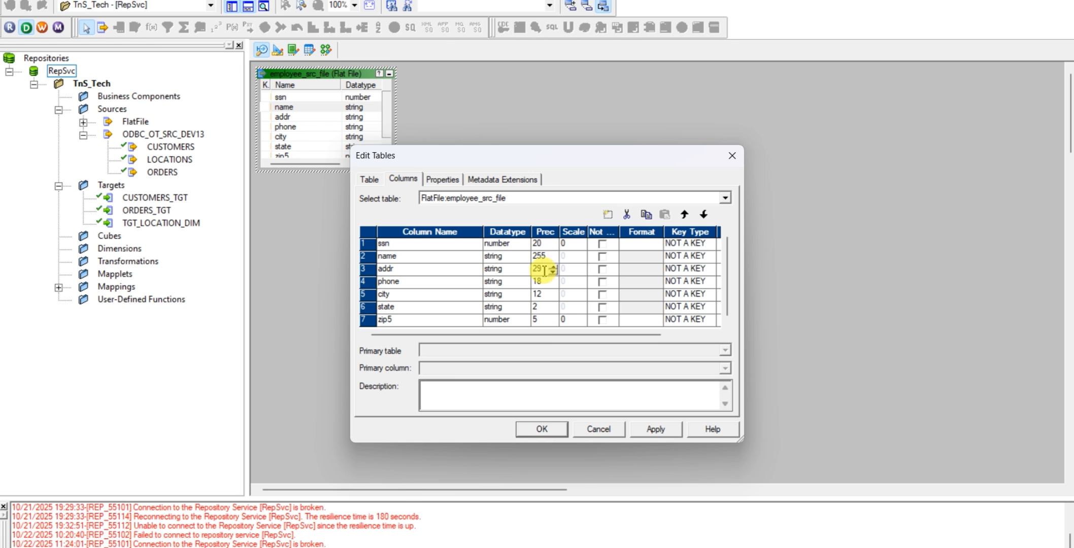
{"action": "left_click_drag", "start_coordinate": [544, 271], "coordinate": [534, 271]}
Examine the phone column's available datatypes and precision, comparing them with the first record's phone value in the Notepad source file
{"action": "left_click", "coordinate": [542, 283]}
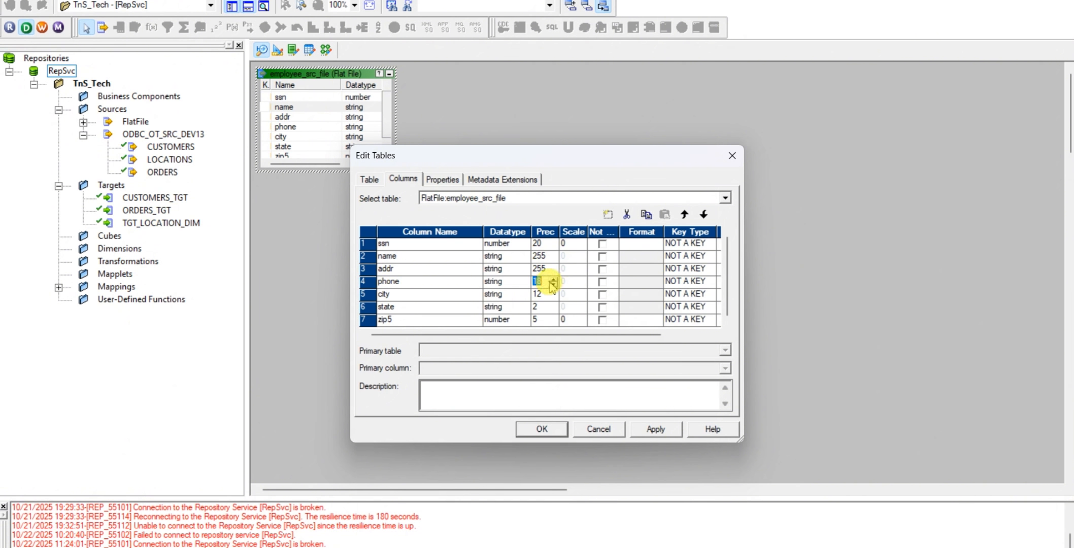
{"action": "left_click", "coordinate": [541, 281]}
{"action": "left_click", "coordinate": [505, 282]}
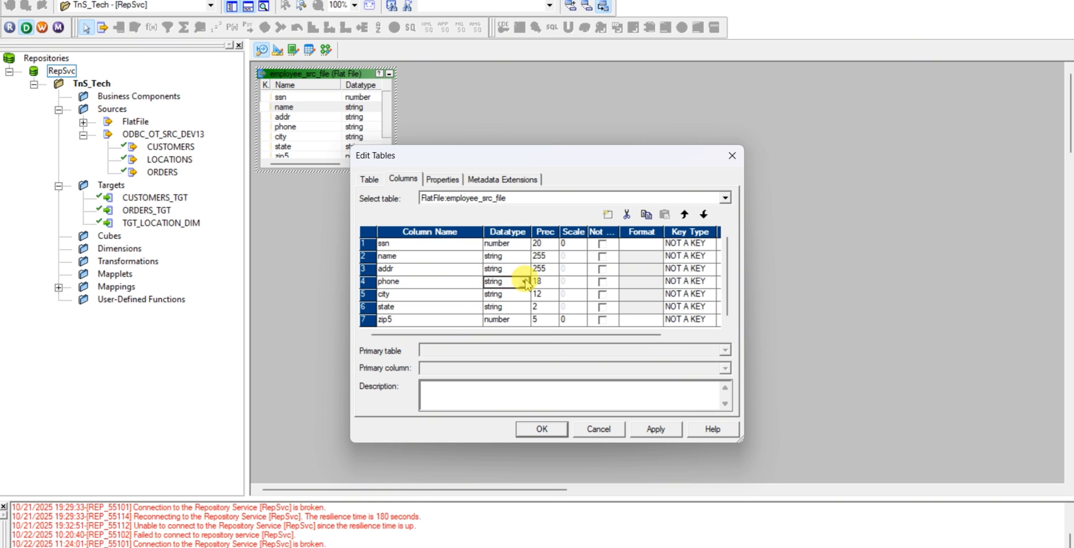
{"action": "left_click", "coordinate": [524, 281]}
{"action": "left_click", "coordinate": [524, 281]}
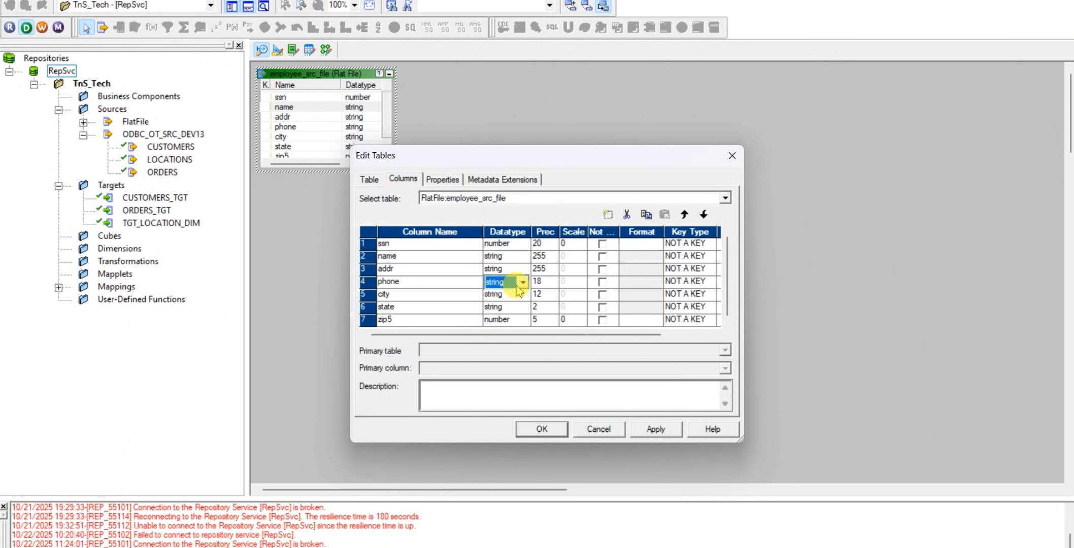
{"action": "left_click", "coordinate": [522, 283]}
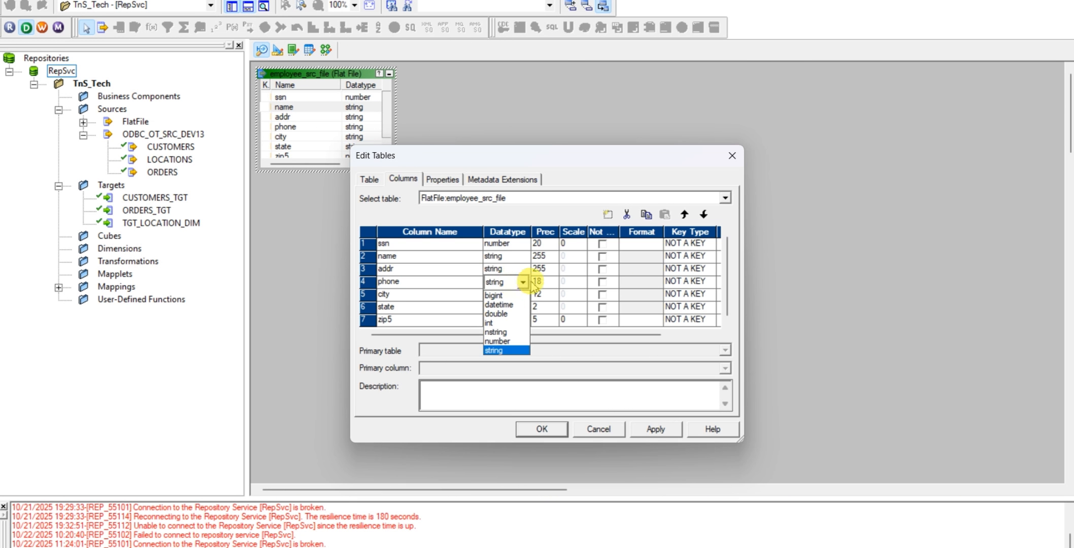
{"action": "left_click", "coordinate": [523, 282]}
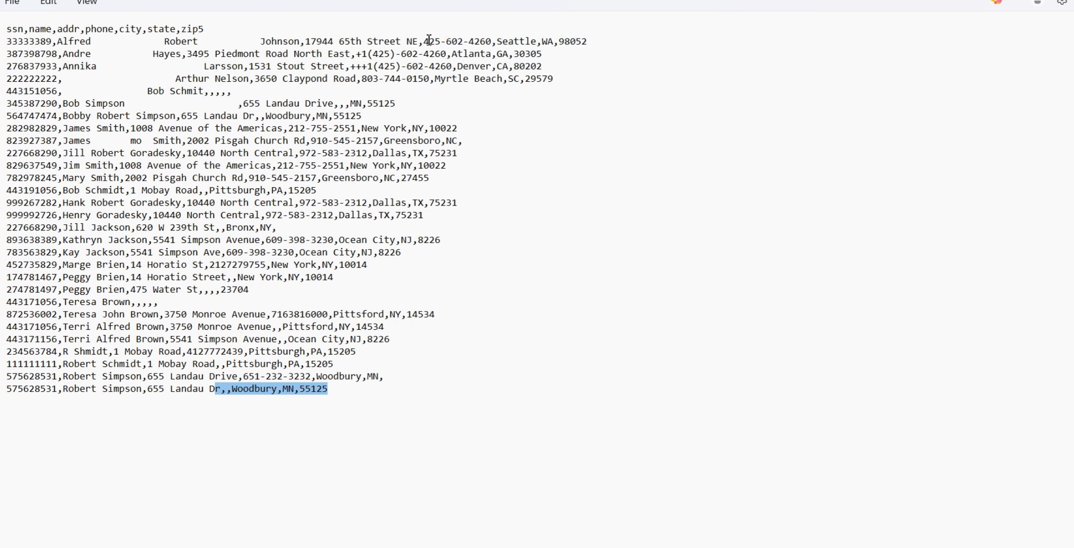
{"action": "left_click_drag", "start_coordinate": [425, 41], "coordinate": [496, 41]}
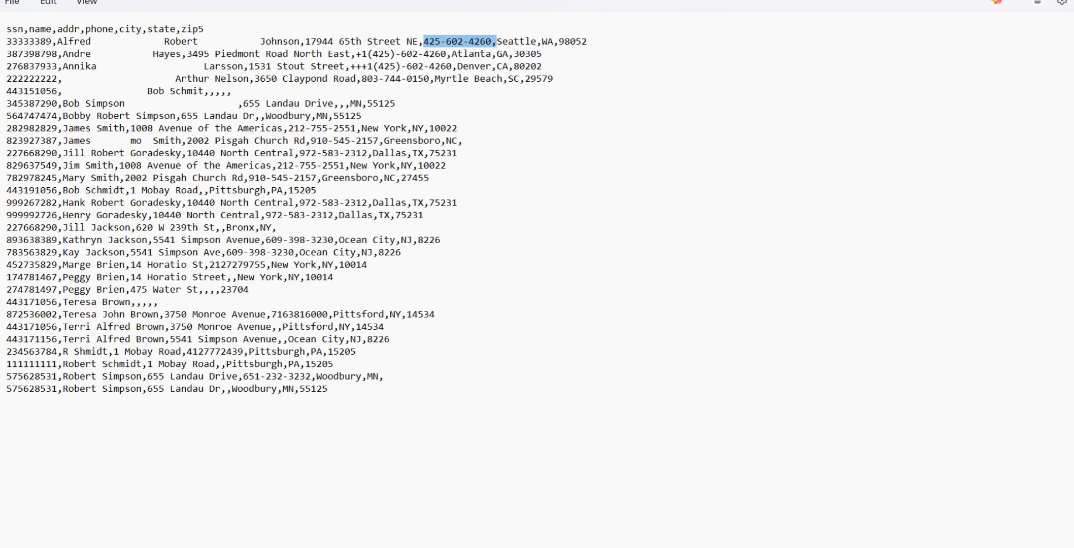
{"action": "left_click", "coordinate": [562, 543]}
{"action": "left_click", "coordinate": [543, 282]}
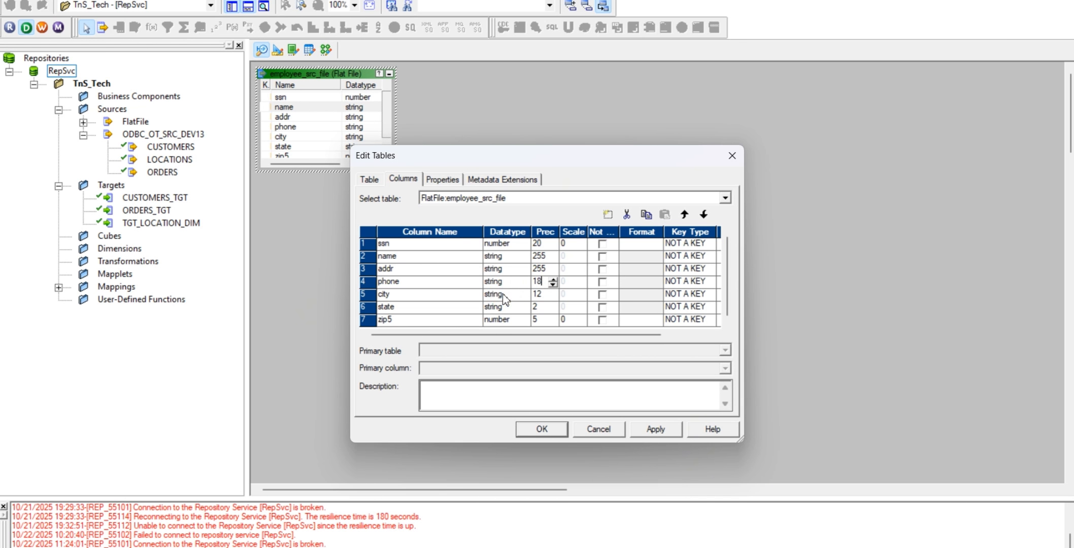
Set the precision of the city and state columns to 255 each
{"action": "left_click", "coordinate": [542, 294]}
{"action": "double_click", "coordinate": [546, 295]}
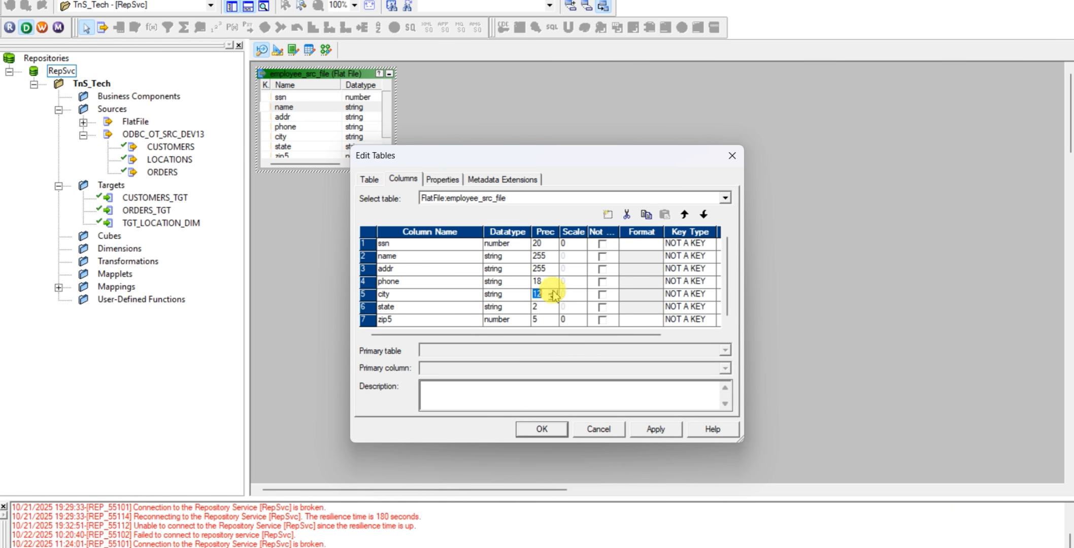
{"action": "type", "text": "2"}
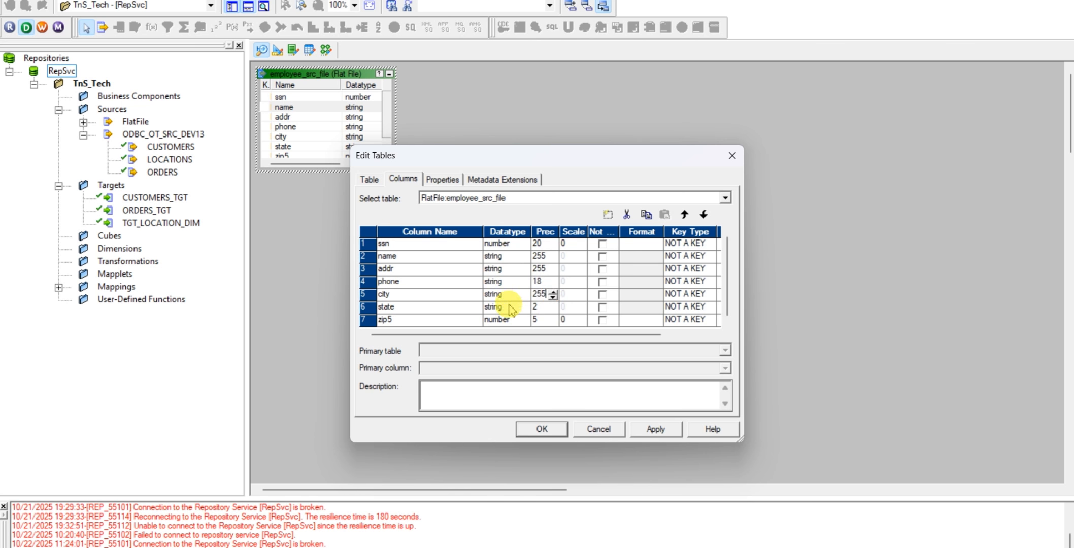
{"action": "left_click", "coordinate": [538, 307]}
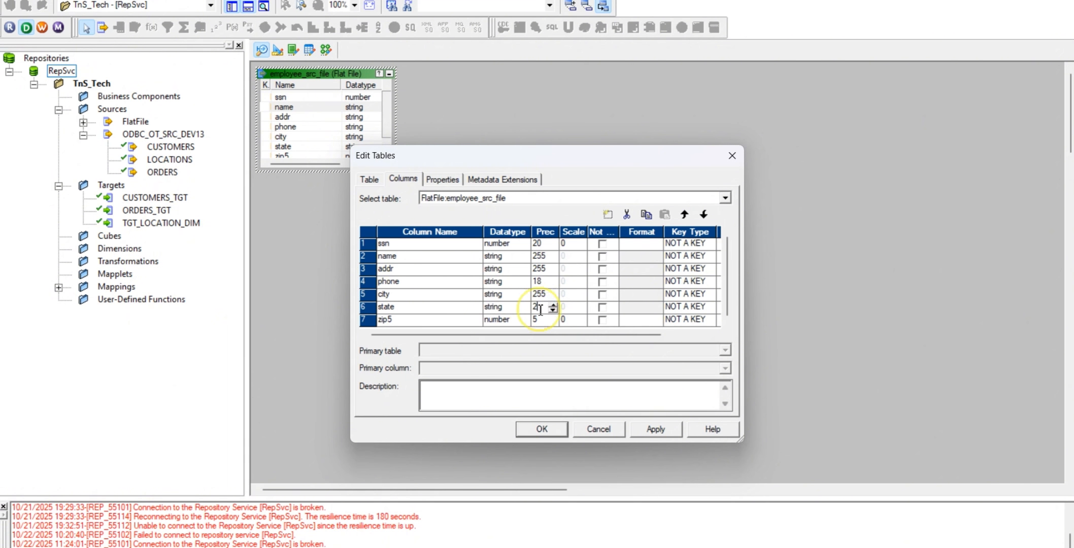
{"action": "double_click", "coordinate": [539, 308]}
{"action": "type", "text": "255"}
Set the zip5 precision to 20, apply the column edits and move the employee_src_file definition slightly lower in the Source Analyzer
{"action": "left_click", "coordinate": [537, 321]}
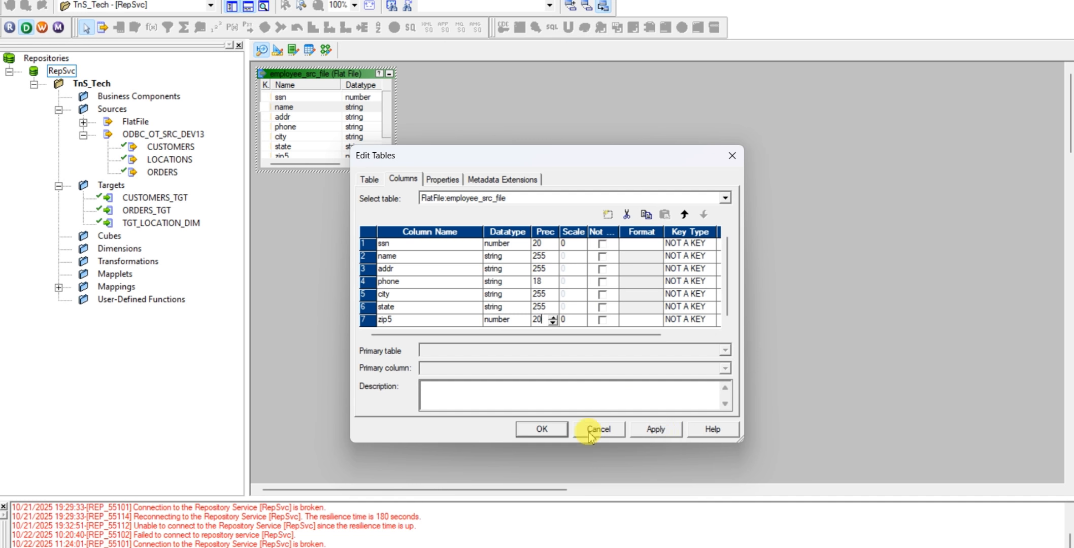
{"action": "left_click", "coordinate": [655, 432]}
{"action": "left_click", "coordinate": [556, 430]}
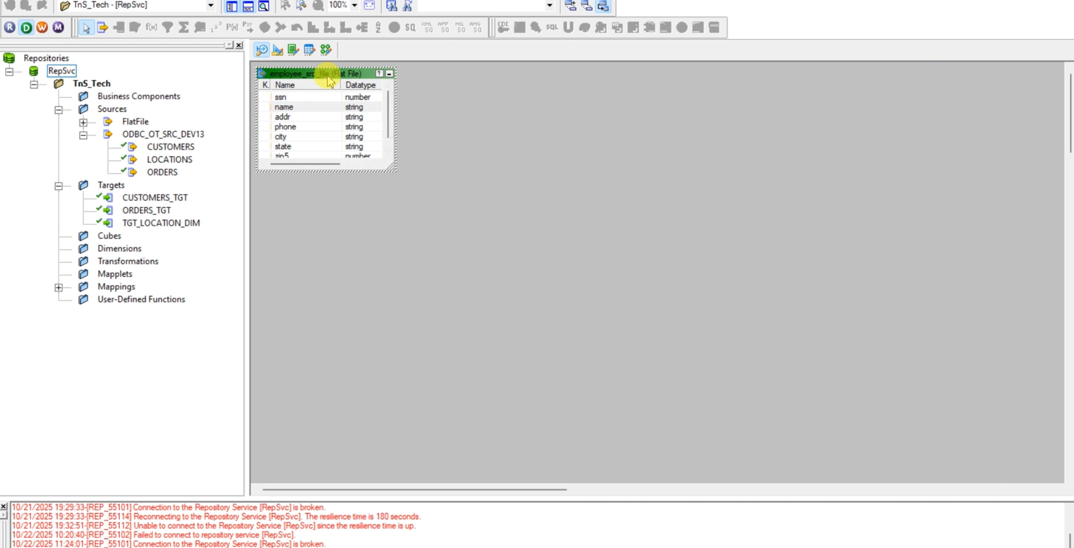
{"action": "left_click_drag", "start_coordinate": [327, 77], "coordinate": [335, 99]}
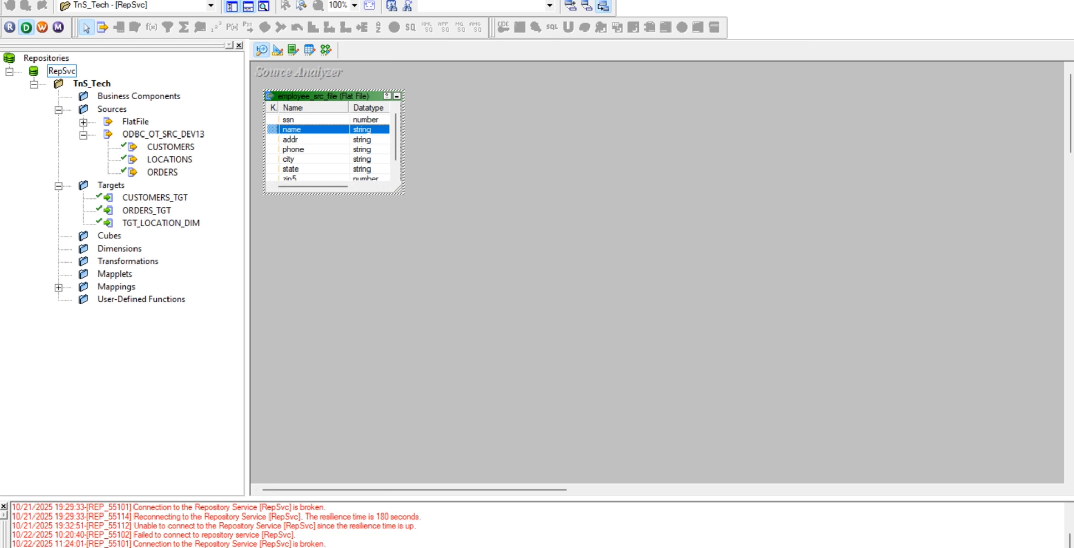
Switch to the task workbook in Excel and look up the target table of the employee_src_file.csv task
{"action": "key", "text": "alt+Tab"}
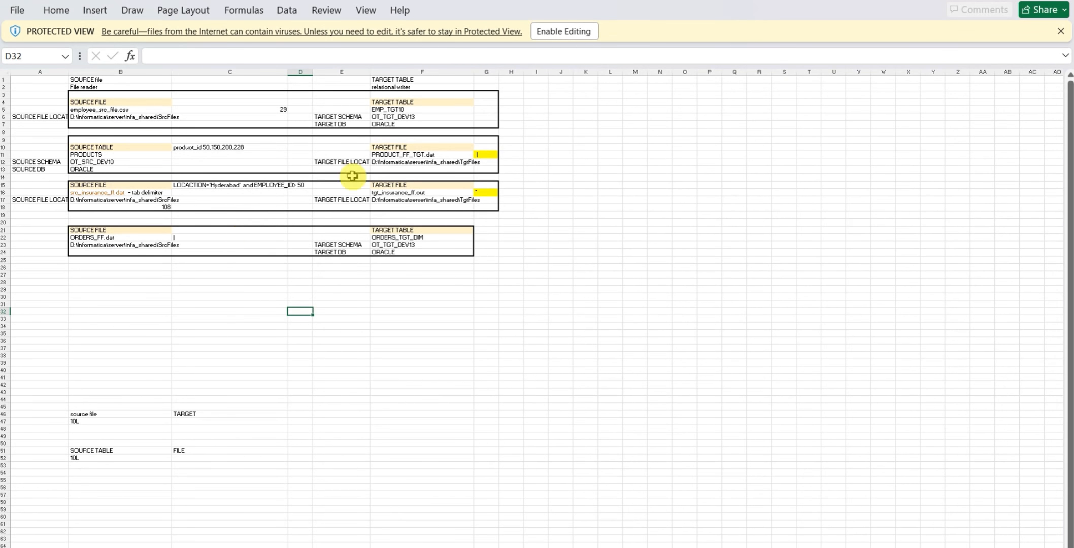
{"action": "scroll", "coordinate": [537, 309], "scroll_direction": "up", "scroll_amount": 2}
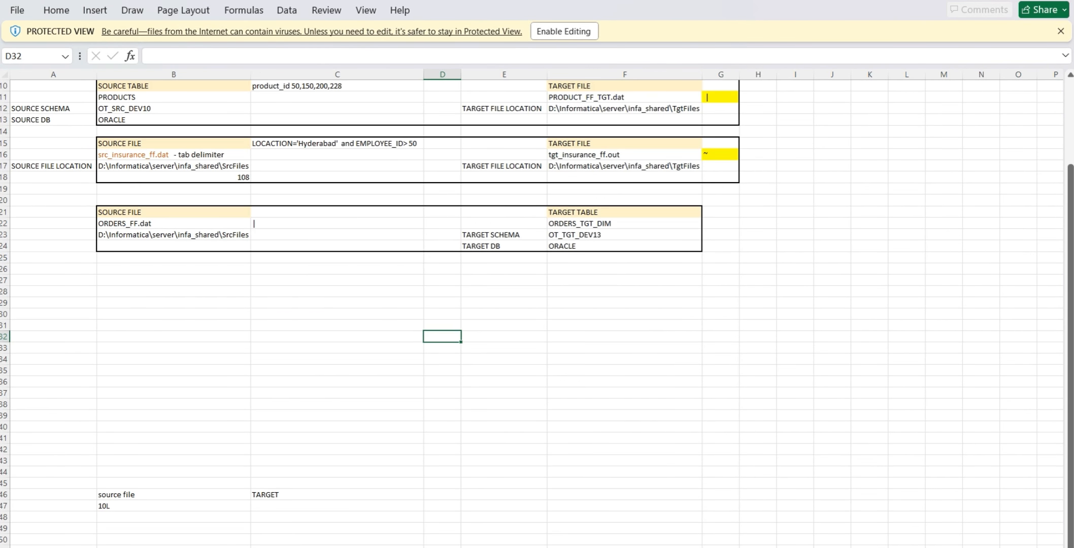
{"action": "scroll", "coordinate": [731, 386], "scroll_direction": "up", "scroll_amount": 2}
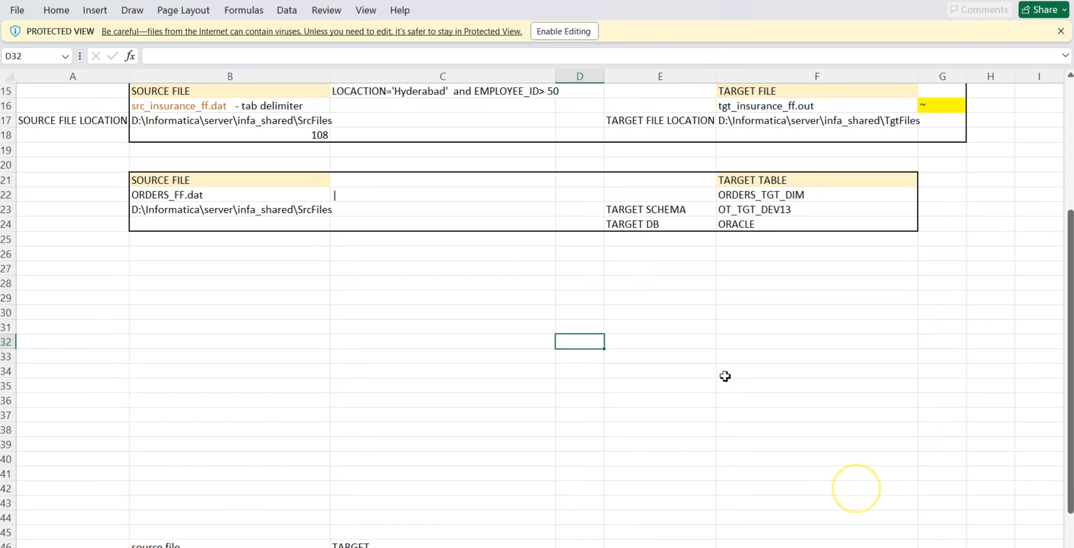
{"action": "scroll", "coordinate": [738, 335], "scroll_direction": "up", "scroll_amount": 5}
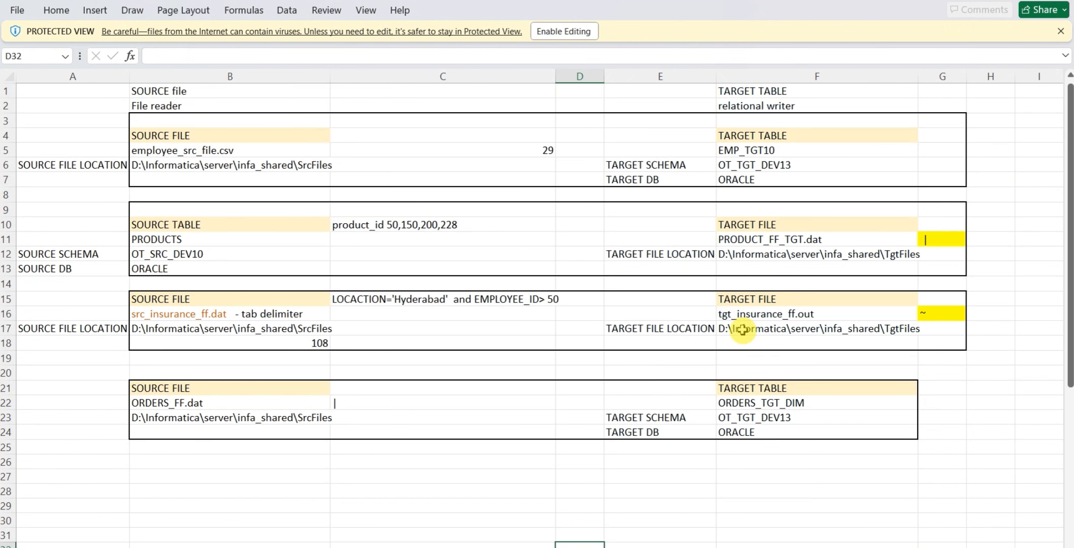
{"action": "left_click", "coordinate": [744, 152]}
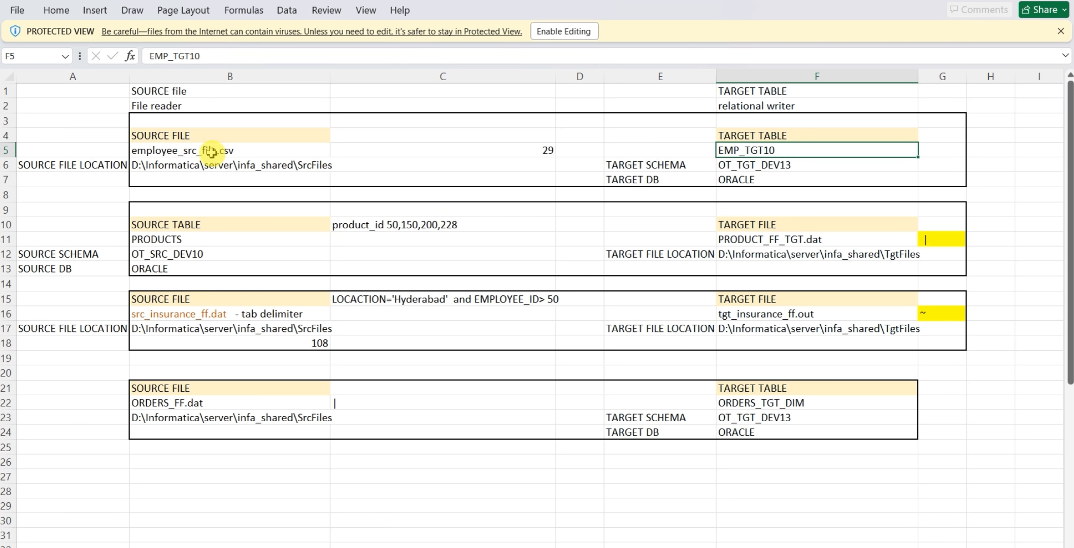
Compare the source and target blocks of the mapping tasks and copy the first task's target table name, EMP_TGT10
{"action": "left_click_drag", "start_coordinate": [102, 107], "coordinate": [295, 462]}
{"action": "left_click_drag", "start_coordinate": [659, 91], "coordinate": [946, 487]}
{"action": "left_click", "coordinate": [768, 136]}
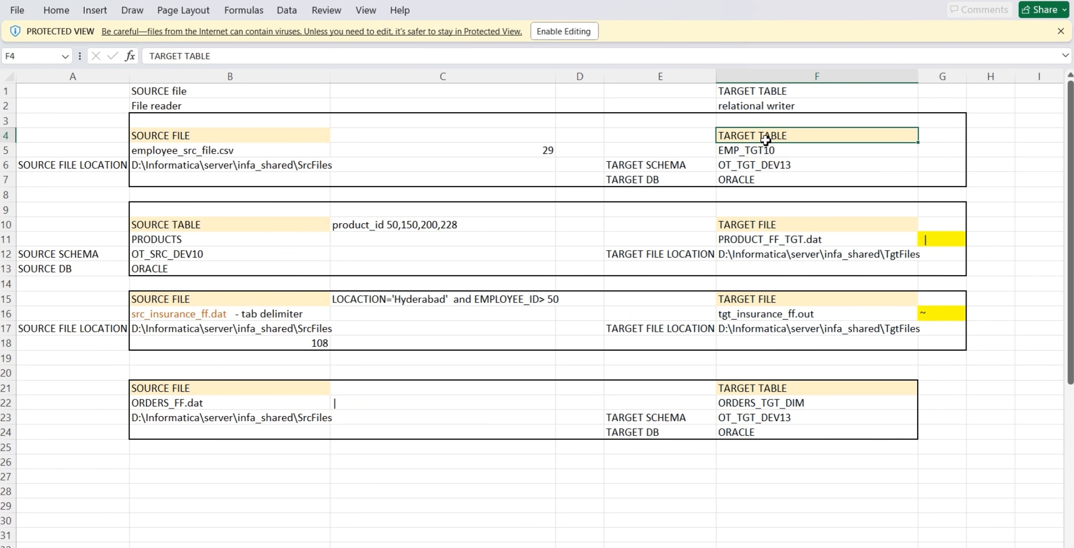
{"action": "left_click", "coordinate": [760, 152]}
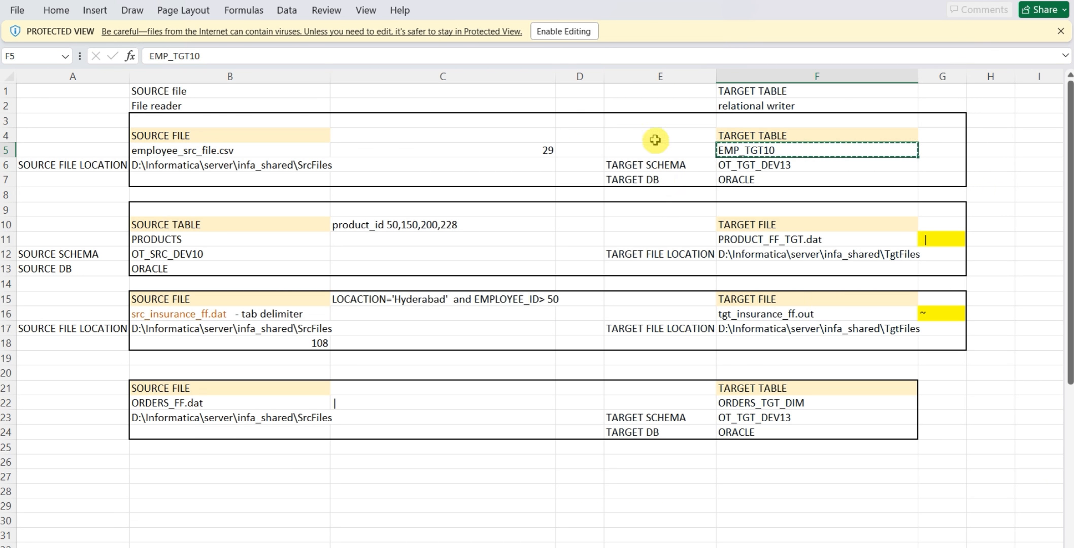
{"action": "left_click_drag", "start_coordinate": [606, 105], "coordinate": [880, 431]}
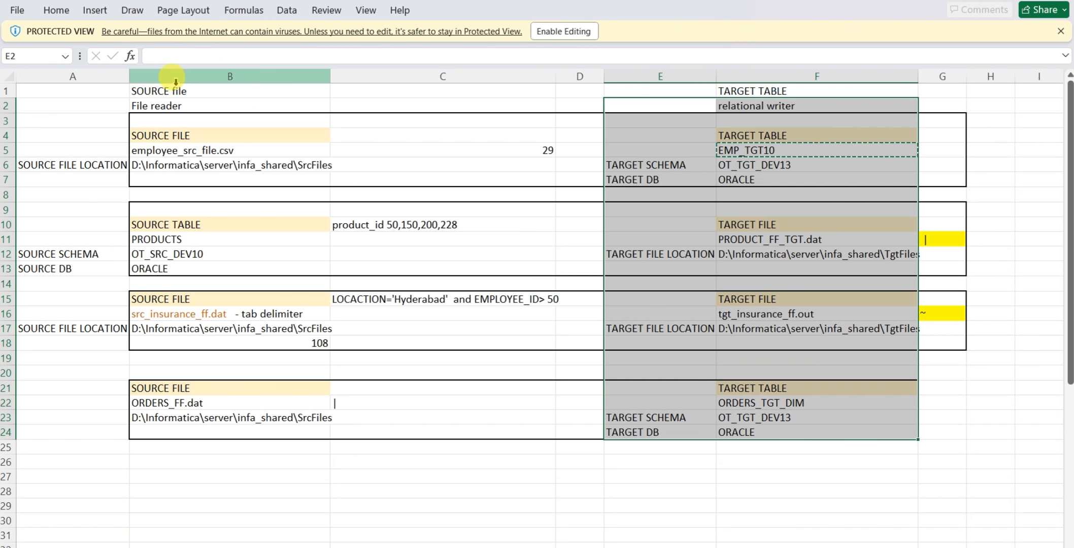
Review the source blocks of the mapping tasks and copy the employee_src_file.csv task's target table name, EMP_TGT10
{"action": "left_click_drag", "start_coordinate": [112, 90], "coordinate": [353, 429]}
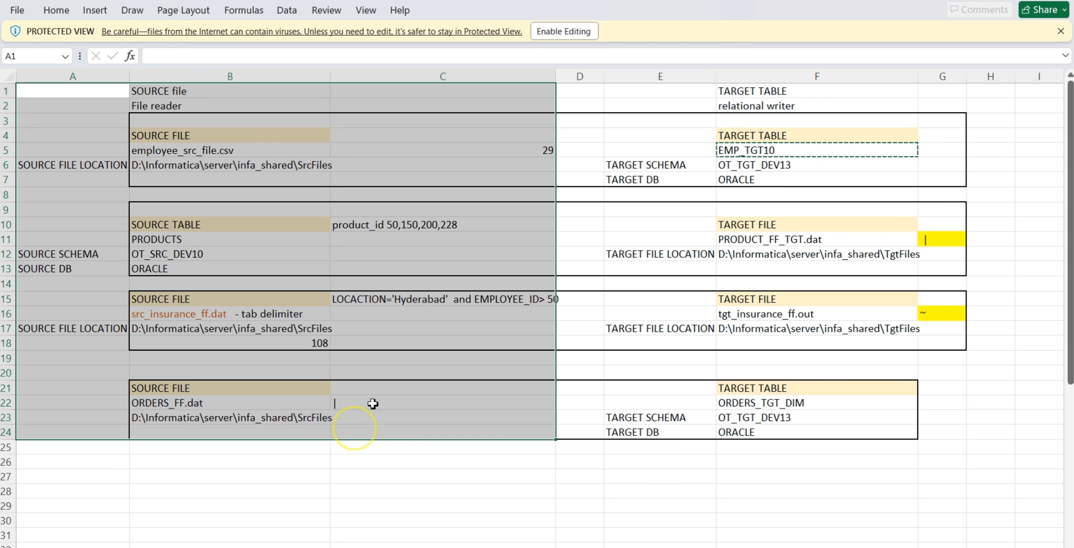
{"action": "left_click", "coordinate": [758, 239]}
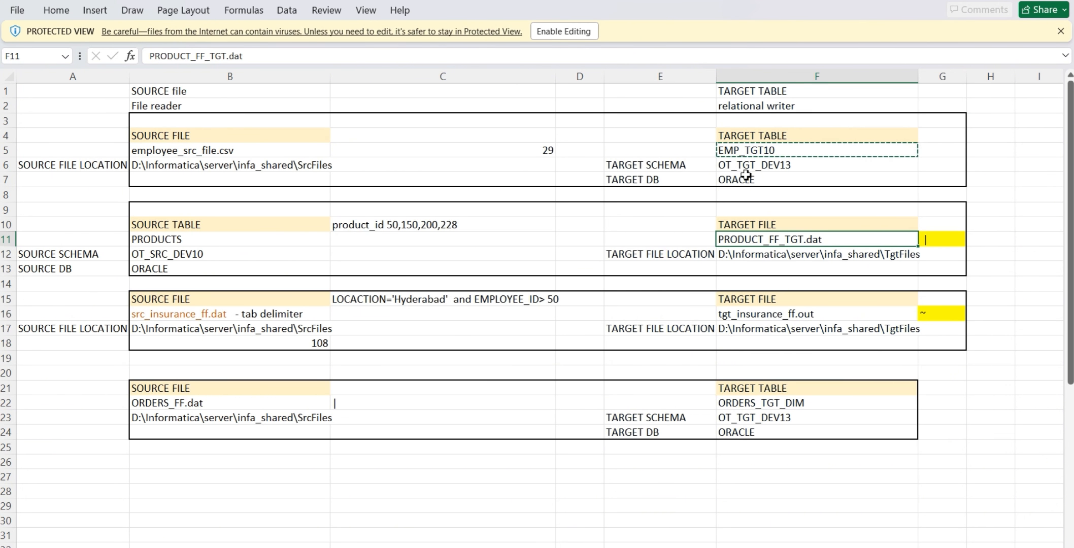
{"action": "key", "text": "ctrl+c"}
{"action": "left_click", "coordinate": [753, 152]}
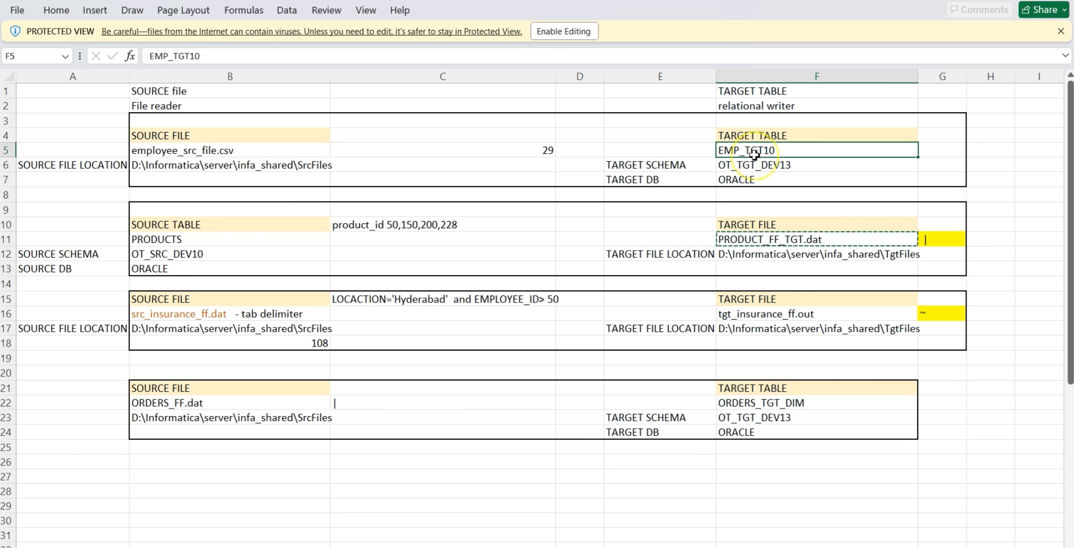
{"action": "key", "text": "ctrl+c"}
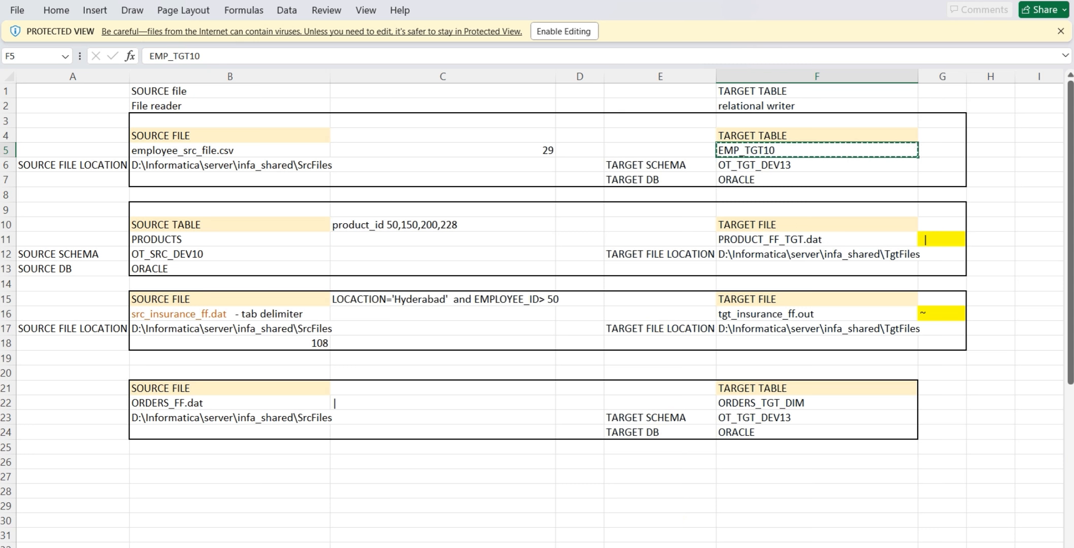
Switch to Oracle SQL Developer and clear all statements from the TNS_TGT_DEV13 worksheet
{"action": "key", "text": "alt+Tab"}
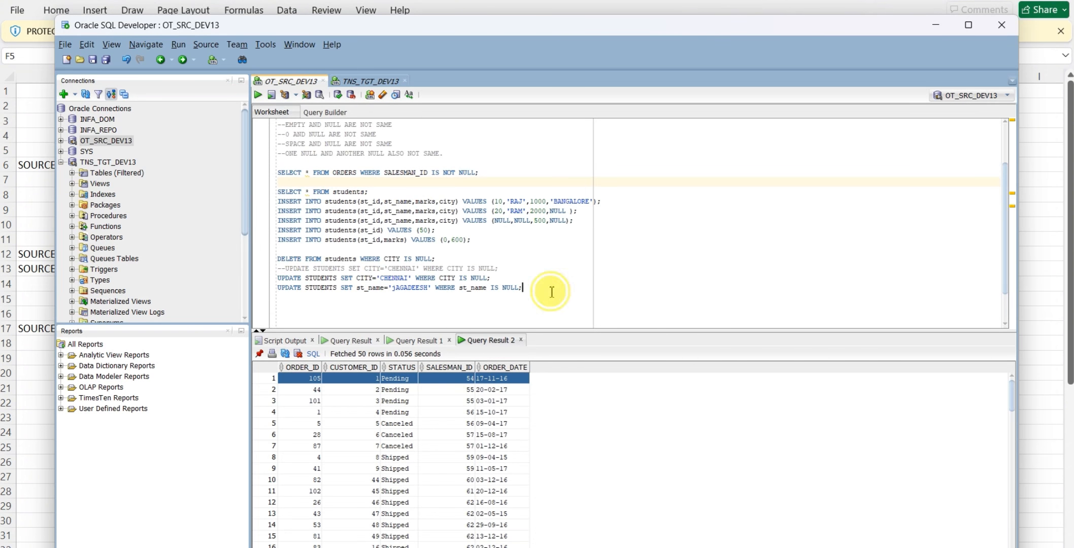
{"action": "left_click", "coordinate": [367, 83]}
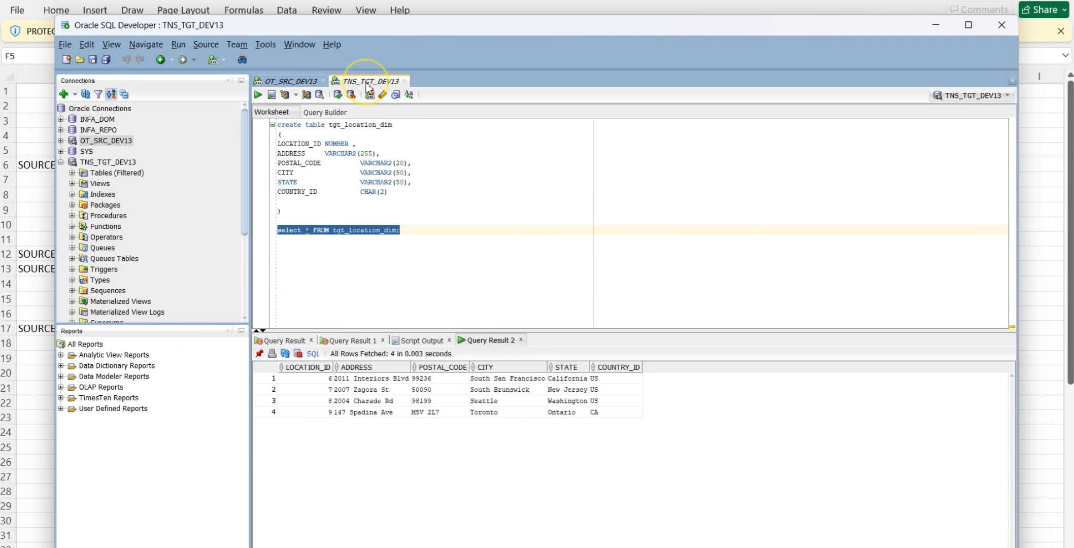
{"action": "left_click_drag", "start_coordinate": [412, 232], "coordinate": [267, 126]}
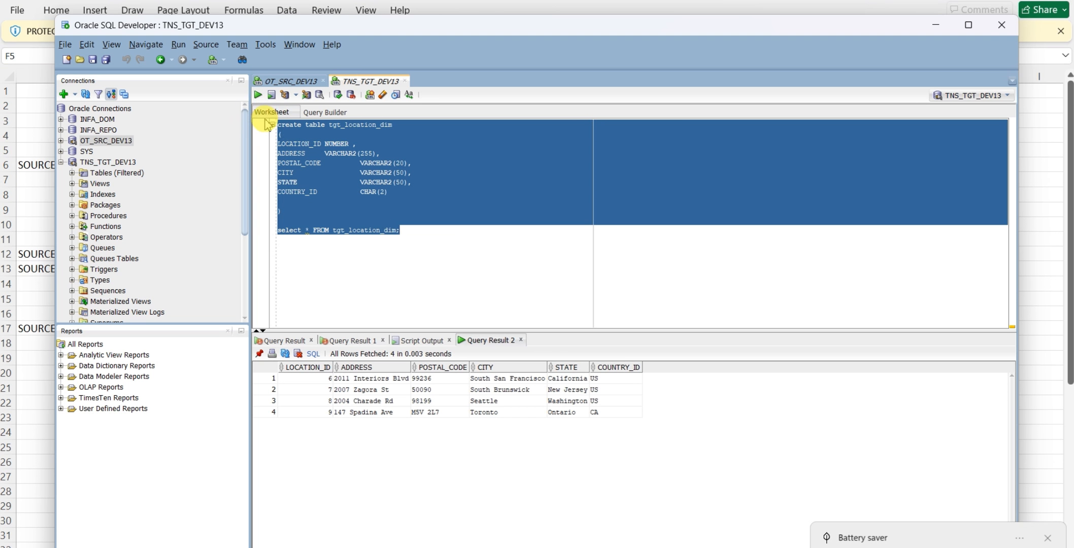
{"action": "key", "text": "Delete"}
Write the query "select * from EMP_TGT10;" in the TNS_TGT_DEV13 worksheet and run it
{"action": "left_click", "coordinate": [284, 133]}
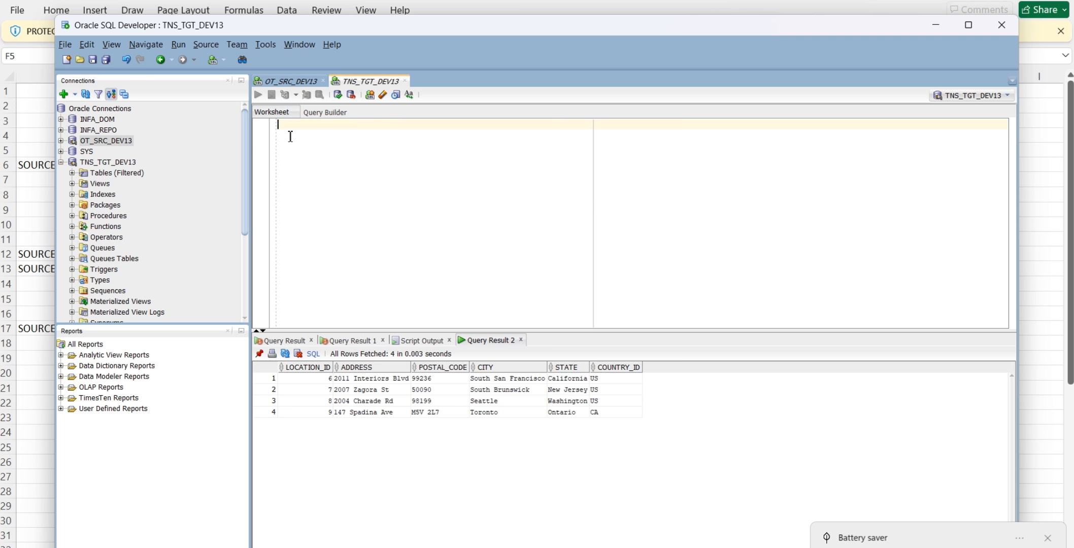
{"action": "type", "text": "select"}
{"action": "left_click", "coordinate": [290, 136]}
{"action": "type", "text": "*  from EMP_TGT10"}
{"action": "key", "text": "Return"}
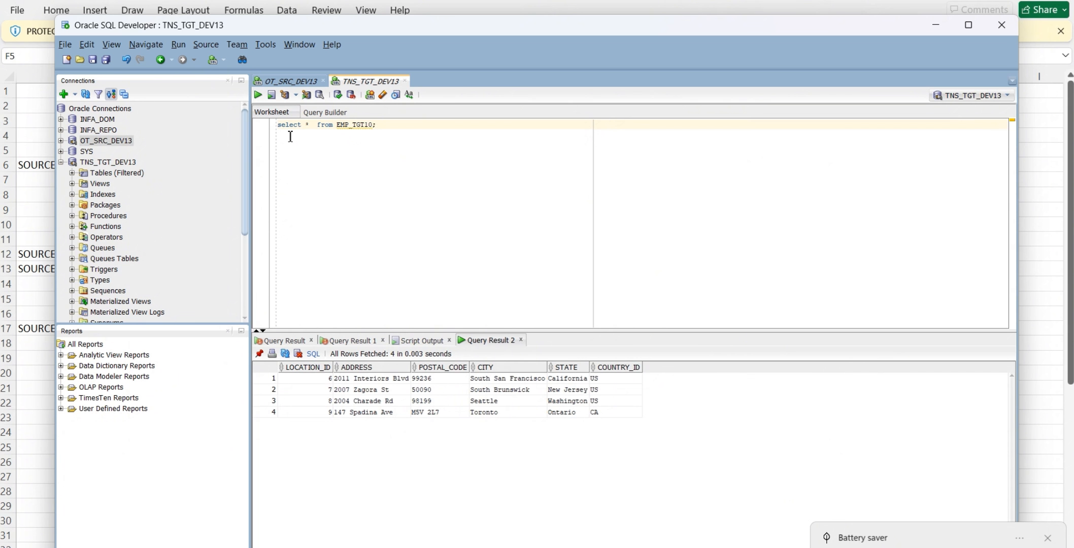
{"action": "left_click", "coordinate": [288, 135]}
{"action": "key", "text": "ctrl+Return"}
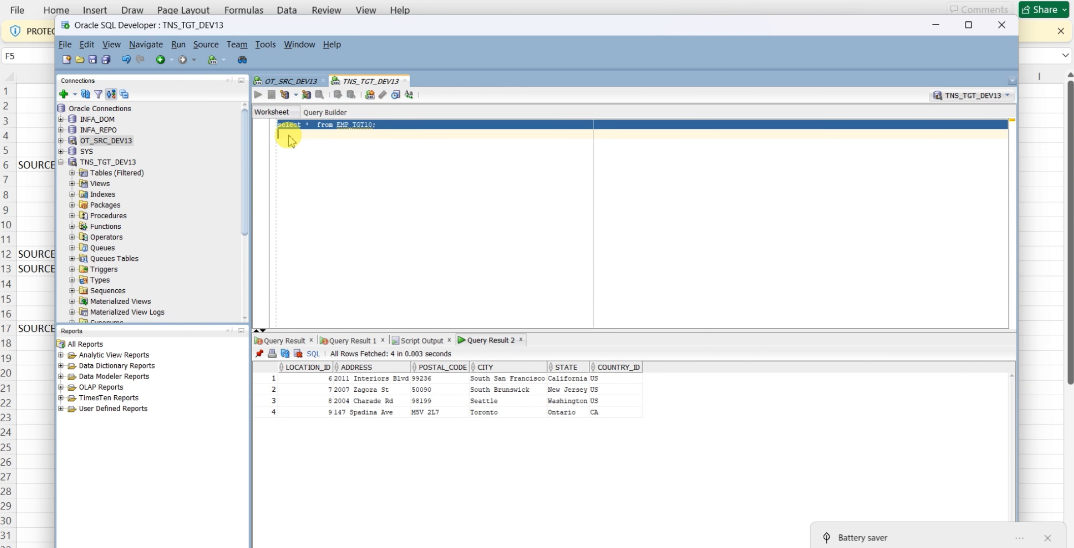
Dismiss the battery notification, minimise SQL Developer and switch to Informatica PowerCenter Designer
{"action": "left_click", "coordinate": [1052, 540]}
{"action": "left_click", "coordinate": [823, 144]}
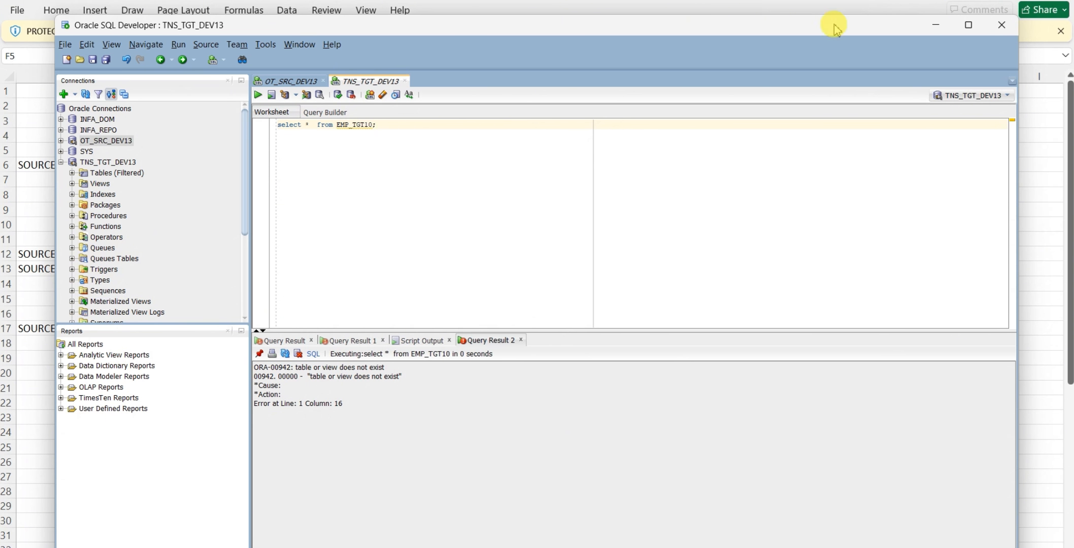
{"action": "left_click", "coordinate": [934, 26]}
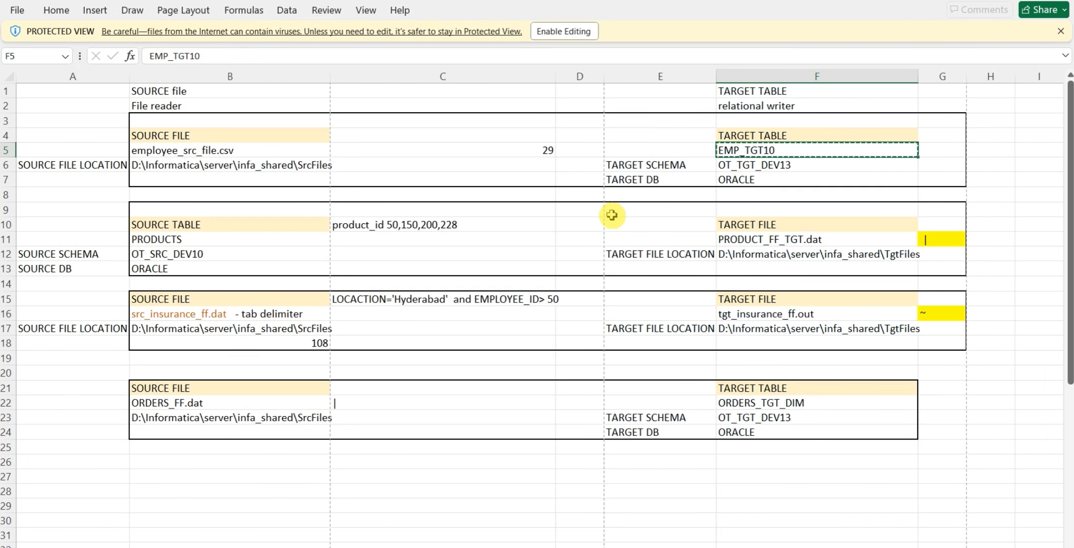
{"action": "mouse_move", "coordinate": [589, 547]}
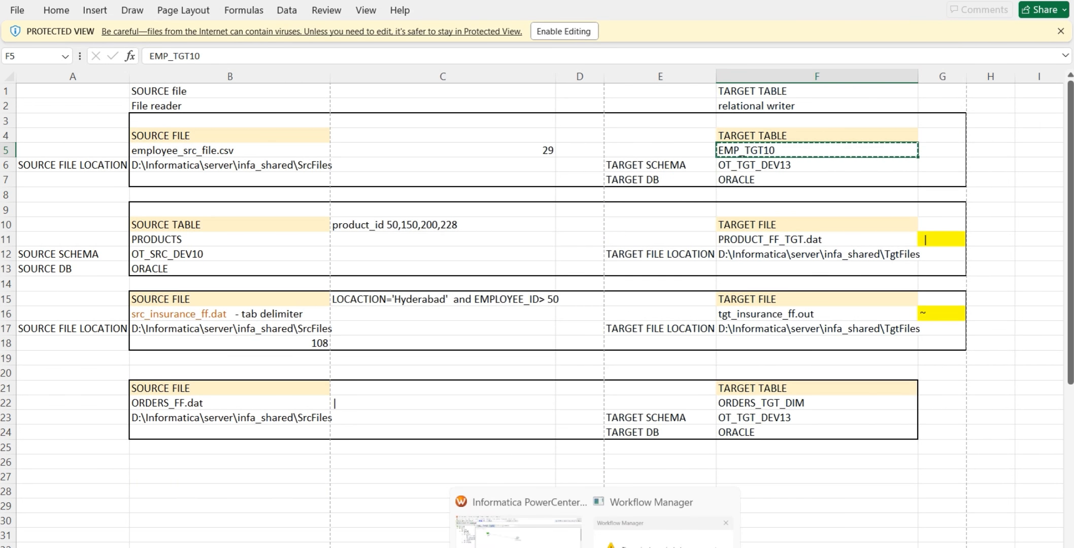
{"action": "left_click", "coordinate": [517, 538]}
{"action": "left_click", "coordinate": [456, 221]}
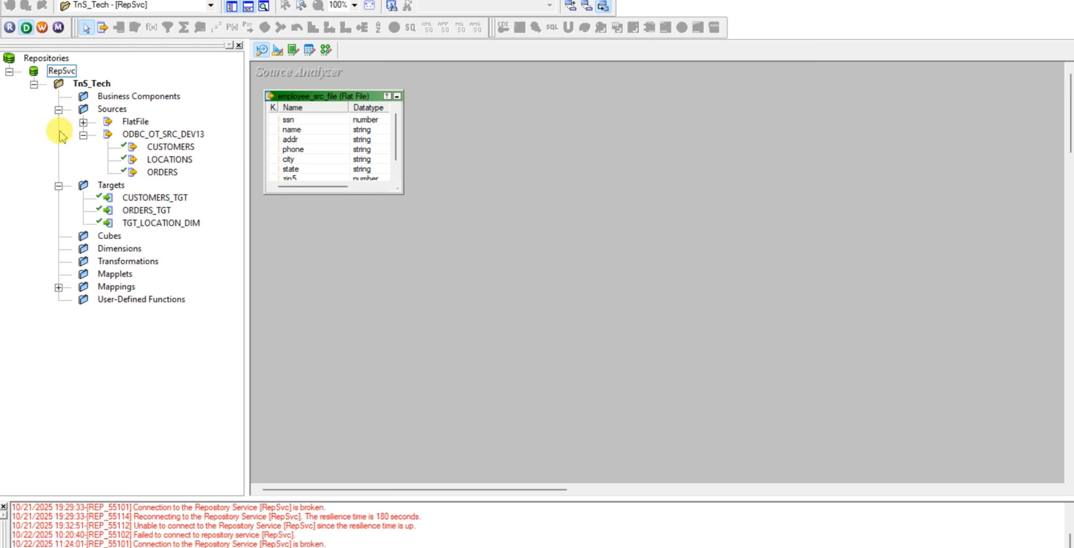
Clear the Target Designer workspace and add the employee_src_file flat-file source to it as a target definition
{"action": "left_click", "coordinate": [83, 123]}
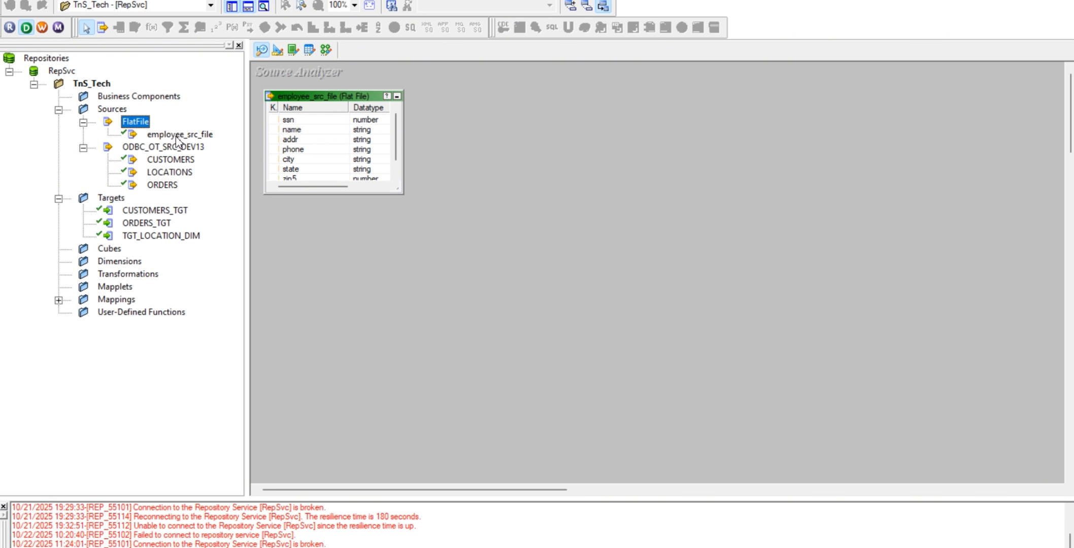
{"action": "left_click", "coordinate": [276, 51]}
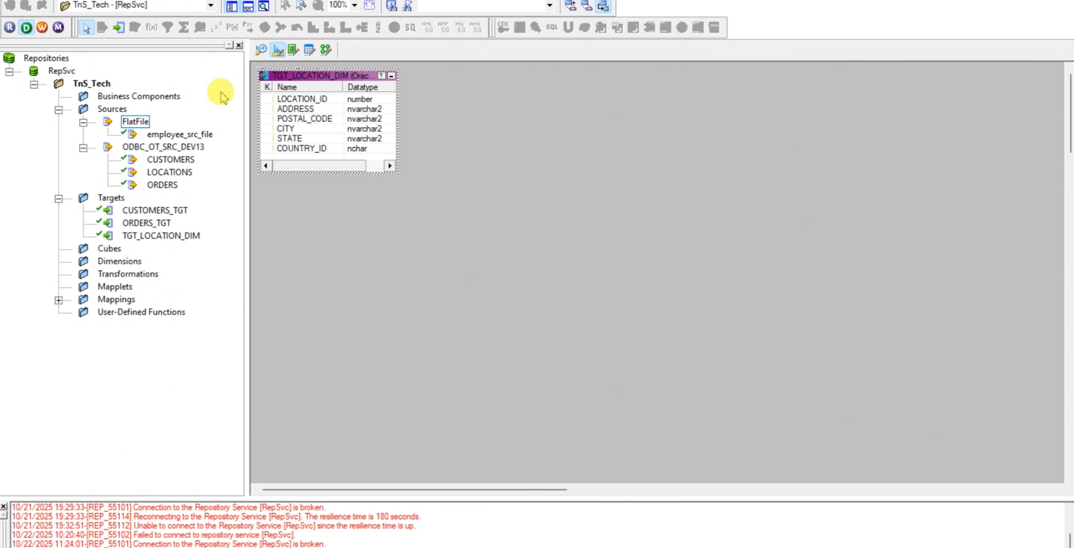
{"action": "right_click", "coordinate": [480, 124]}
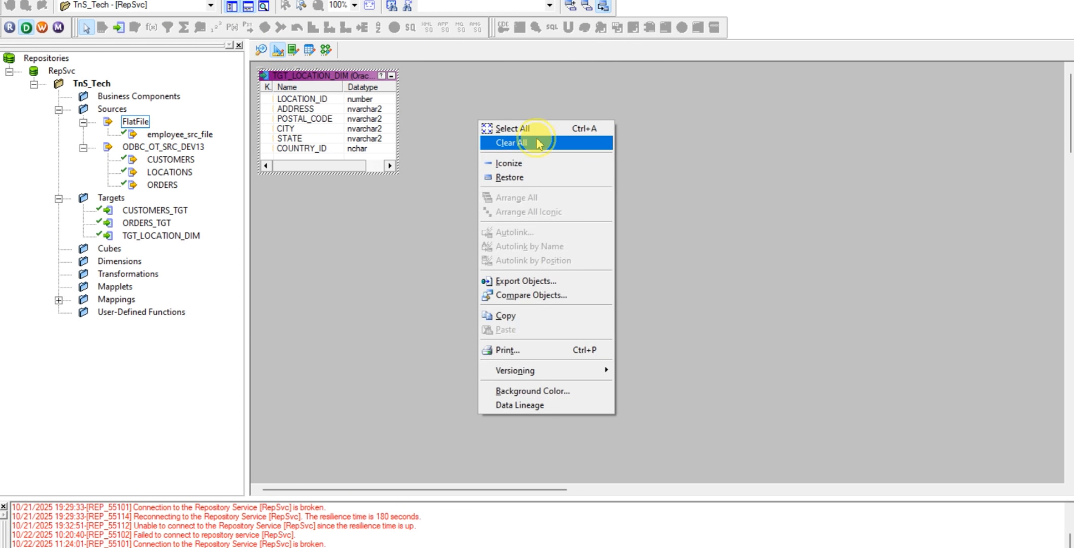
{"action": "left_click", "coordinate": [539, 141]}
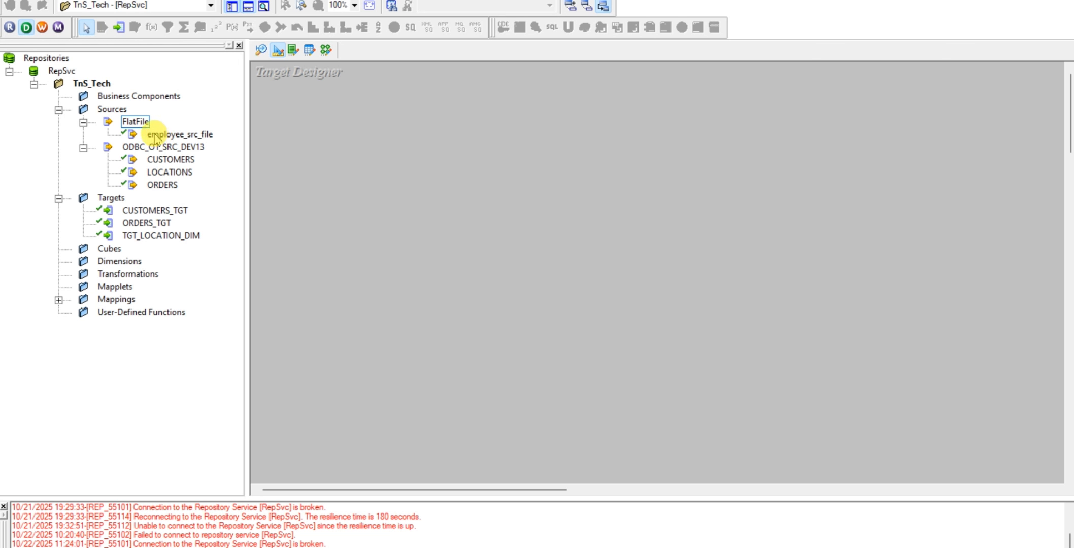
{"action": "left_click_drag", "start_coordinate": [155, 137], "coordinate": [379, 159]}
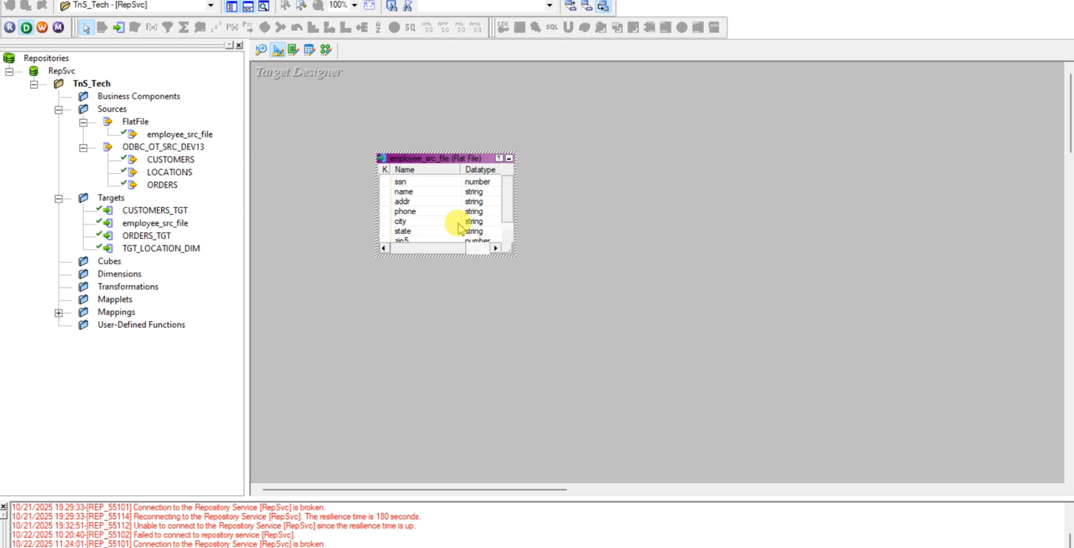
Rename the employee_src_file target table to EMP_TGT10
{"action": "double_click", "coordinate": [481, 208]}
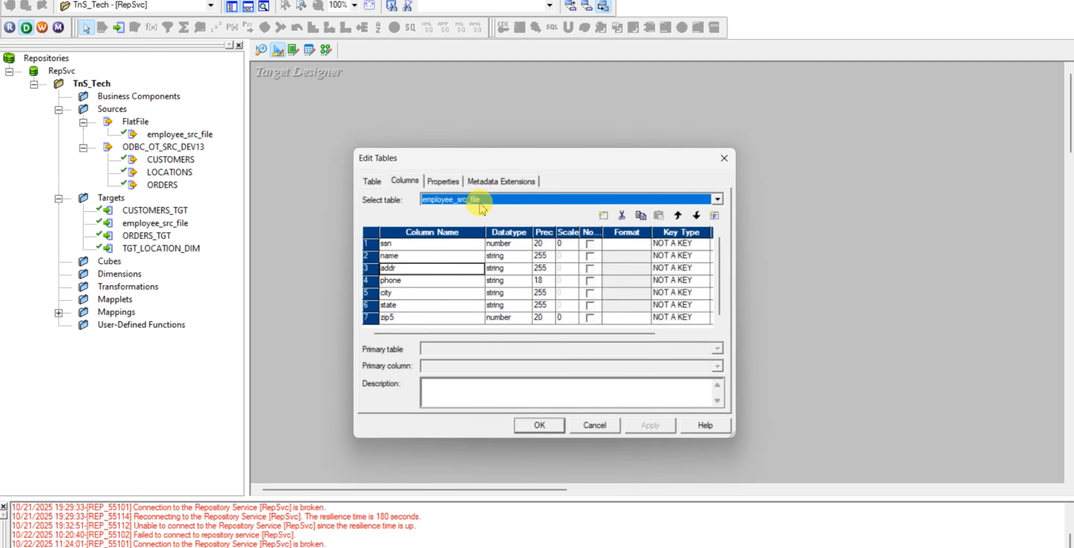
{"action": "left_click", "coordinate": [369, 179]}
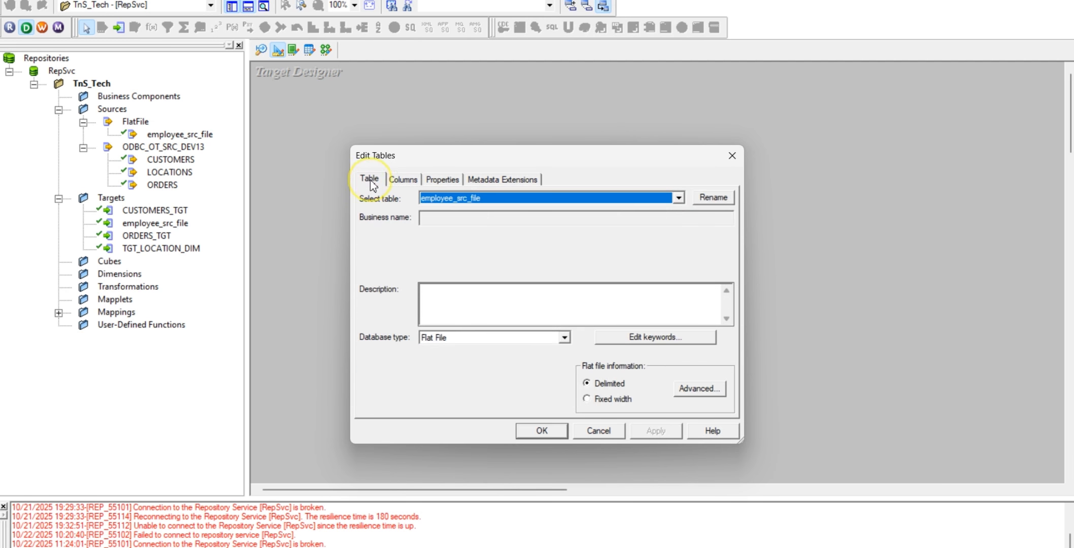
{"action": "left_click", "coordinate": [712, 198]}
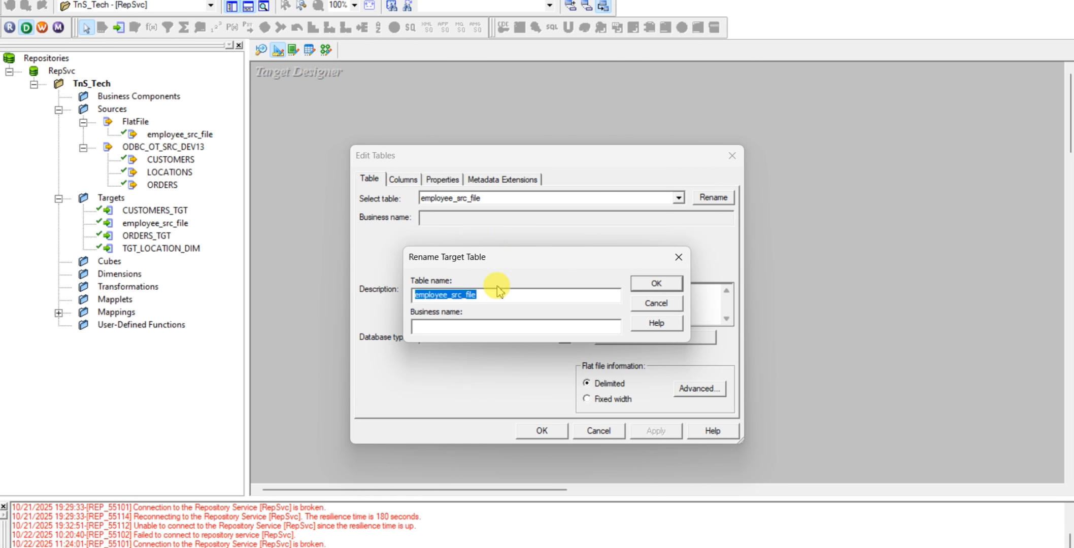
{"action": "key", "text": "ctrl+v"}
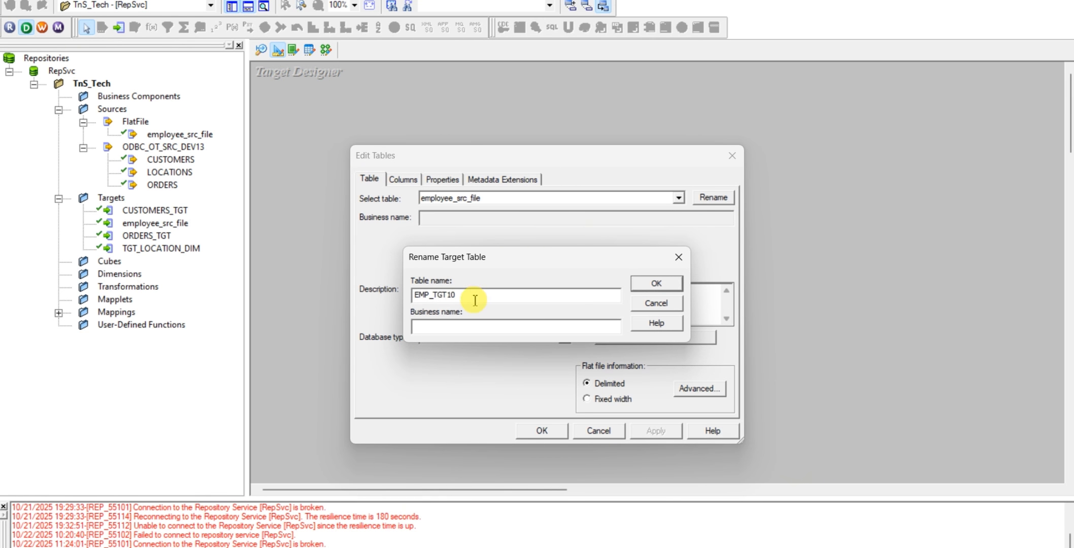
{"action": "left_click", "coordinate": [640, 285]}
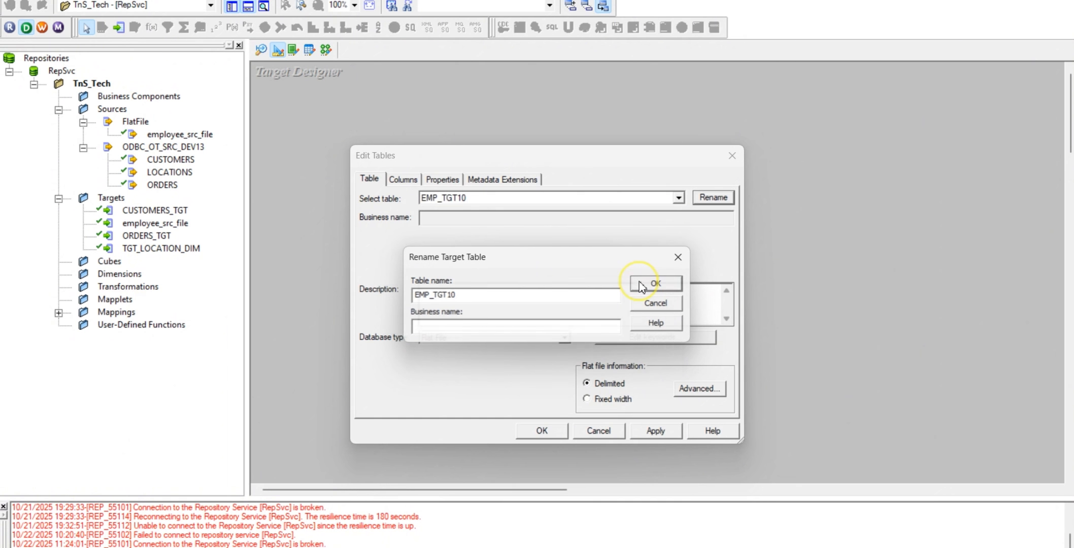
Set the database type of the EMP_TGT10 target to Oracle and review its columns, indexes and metadata extensions
{"action": "left_click", "coordinate": [565, 338]}
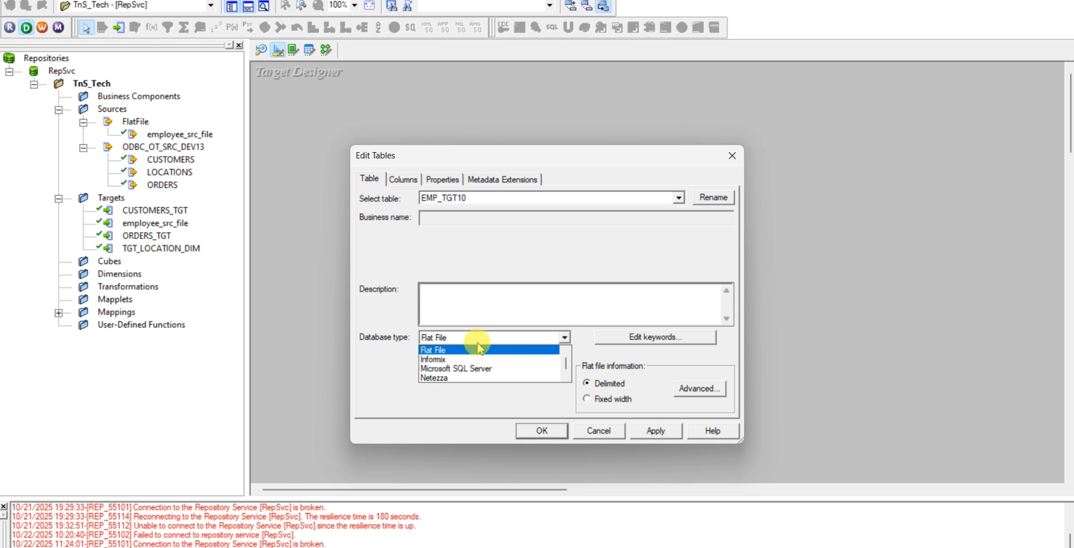
{"action": "scroll", "coordinate": [480, 349], "scroll_direction": "down", "scroll_amount": 1}
{"action": "left_click", "coordinate": [441, 370]}
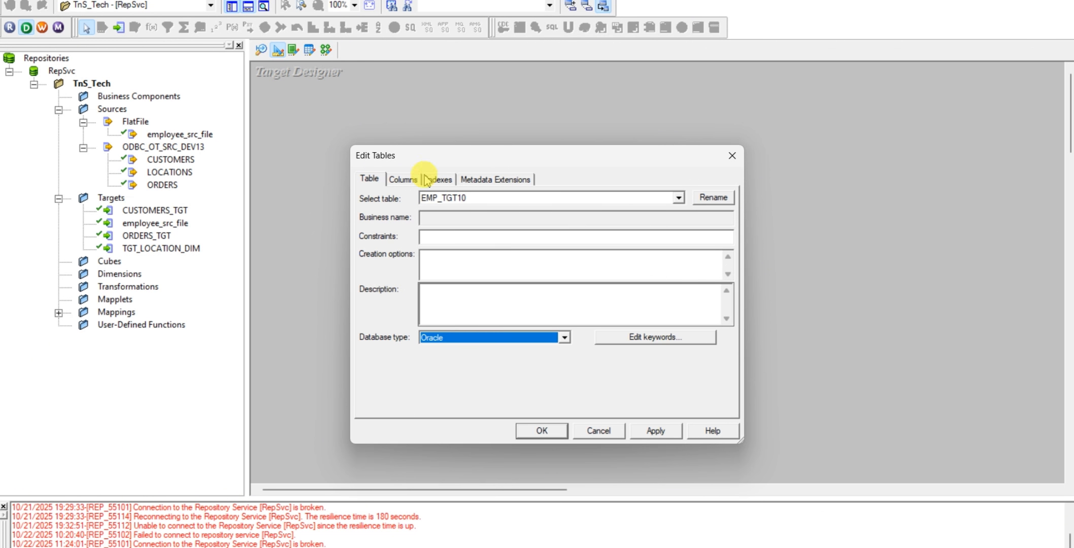
{"action": "left_click", "coordinate": [400, 179]}
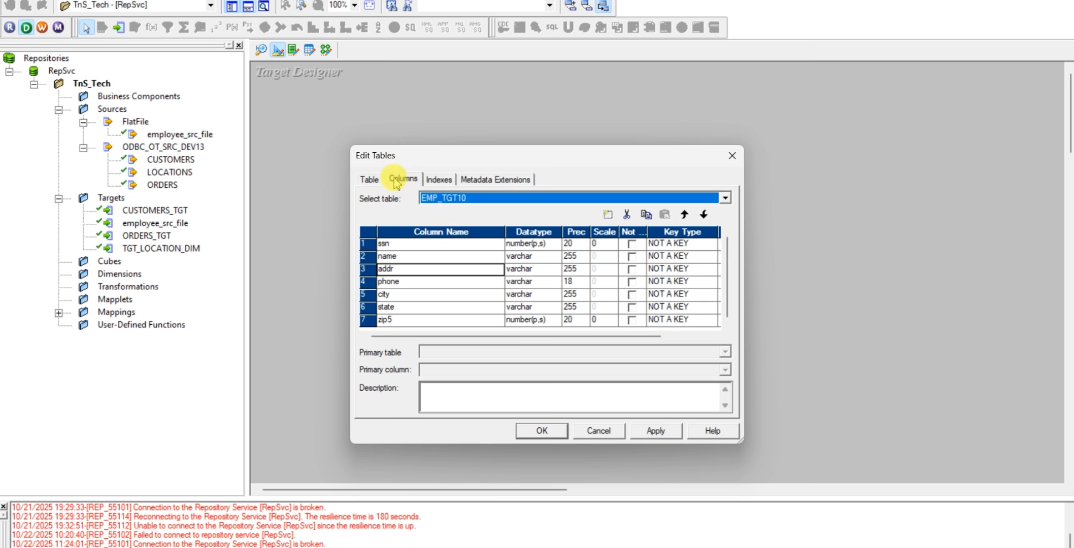
{"action": "left_click", "coordinate": [377, 180]}
{"action": "left_click", "coordinate": [439, 179]}
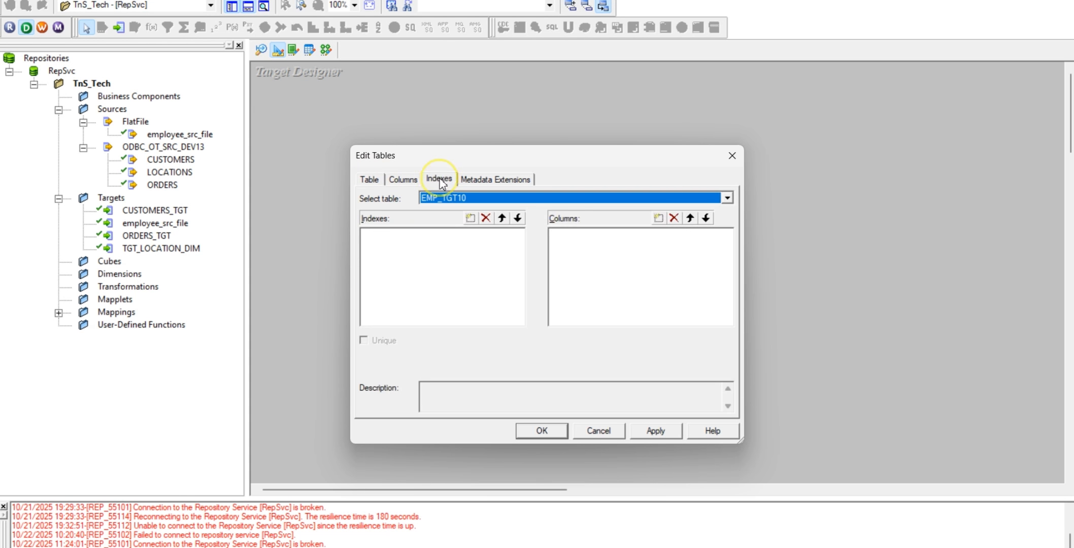
{"action": "left_click", "coordinate": [497, 180]}
{"action": "left_click", "coordinate": [403, 179]}
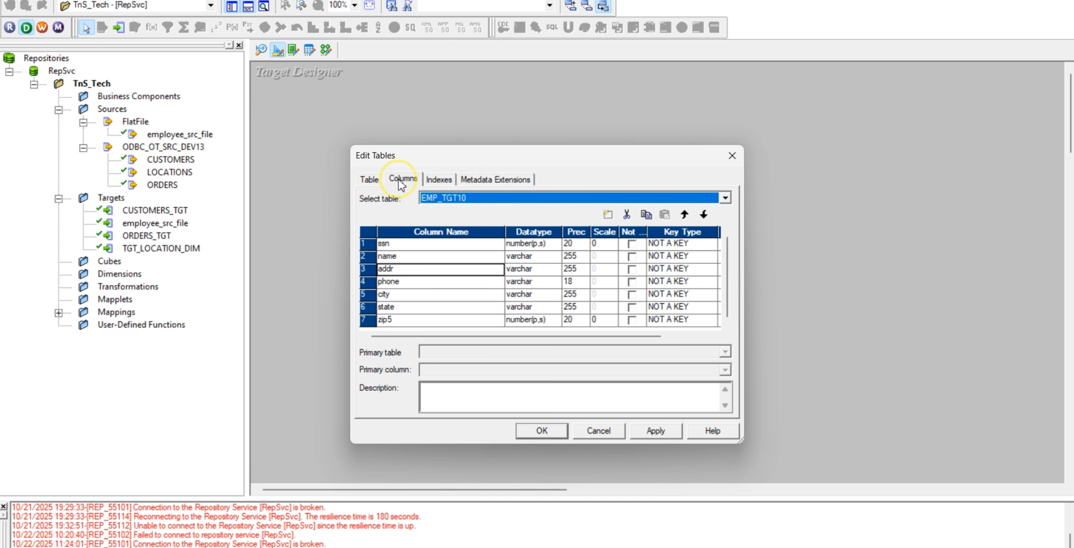
{"action": "left_click", "coordinate": [369, 179]}
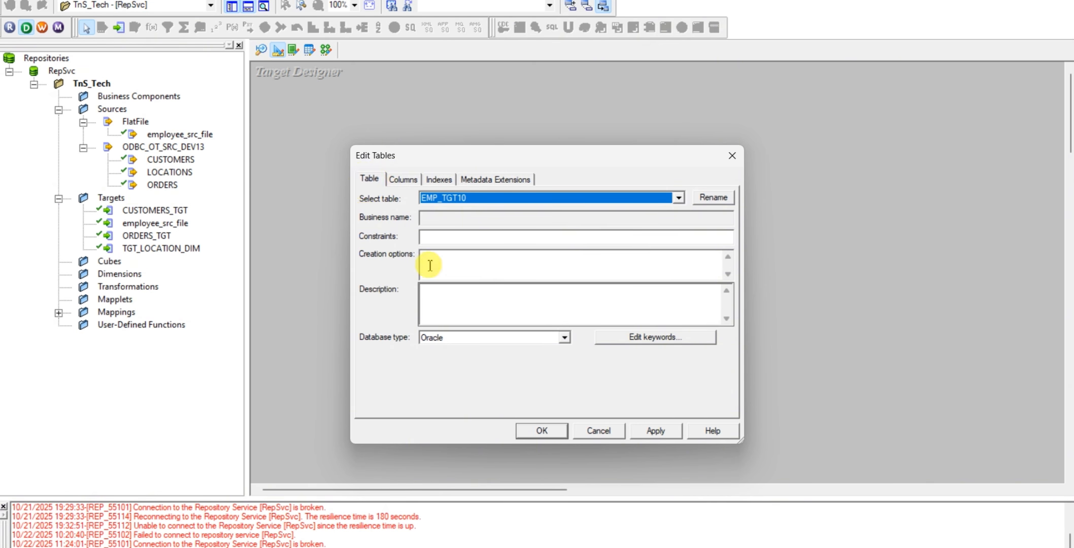
Apply the EMP_TGT10 table edits and shift the definition slightly to the left in the Target Designer
{"action": "left_click", "coordinate": [674, 433]}
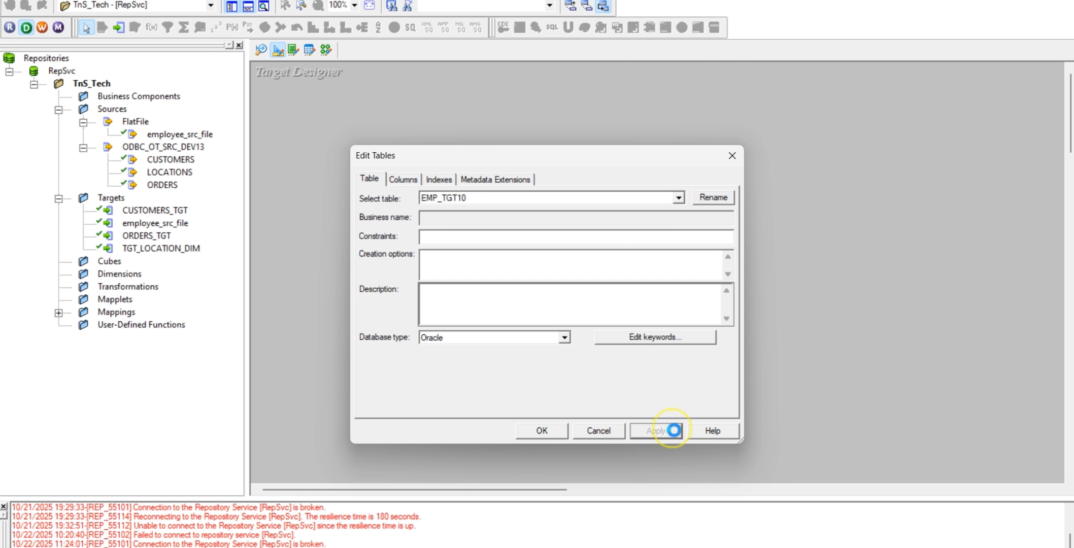
{"action": "left_click", "coordinate": [551, 433]}
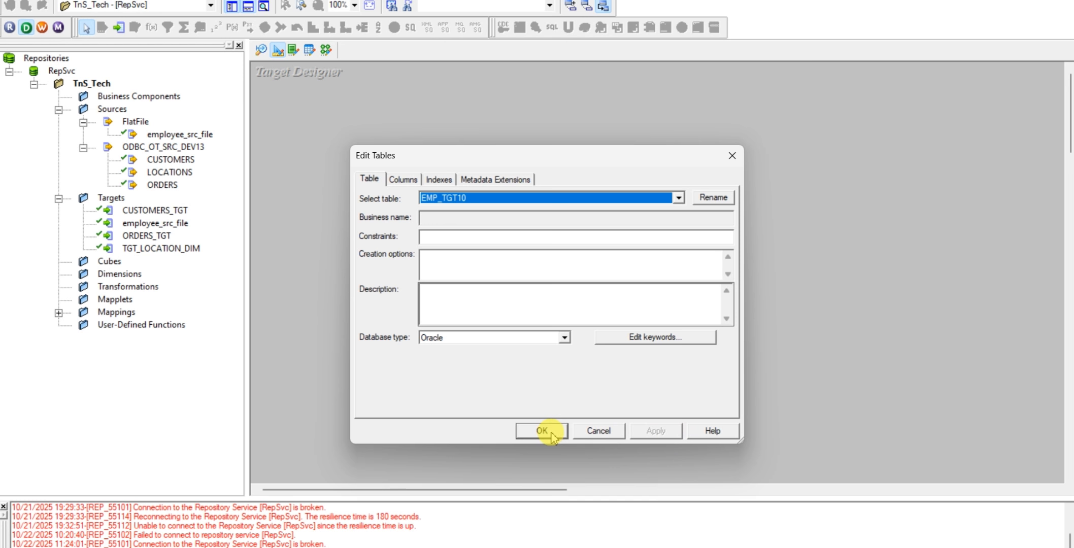
{"action": "left_click", "coordinate": [542, 432]}
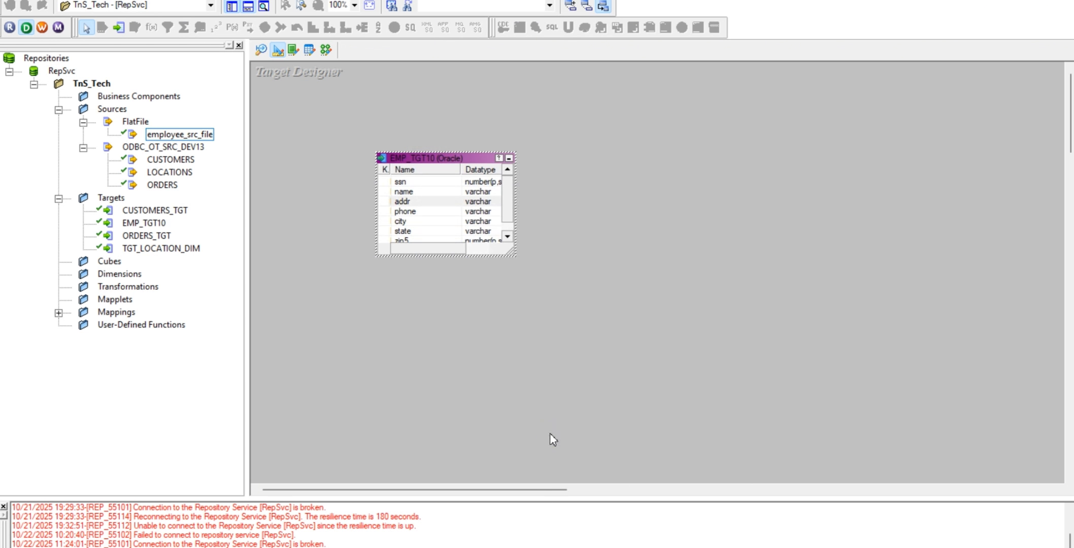
{"action": "left_click", "coordinate": [475, 396]}
{"action": "left_click_drag", "start_coordinate": [456, 161], "coordinate": [408, 166]}
Switch to Oracle SQL Developer and rerun the EMP_TGT10 query to check whether the table exists in the target database
{"action": "mouse_move", "coordinate": [564, 547]}
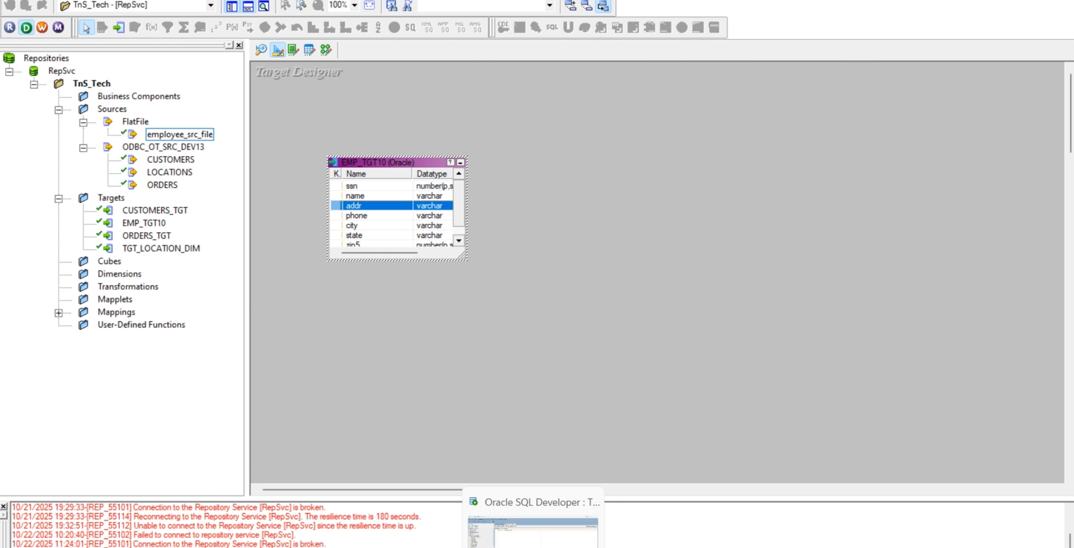
{"action": "left_click", "coordinate": [533, 531]}
{"action": "triple_click", "coordinate": [389, 128]}
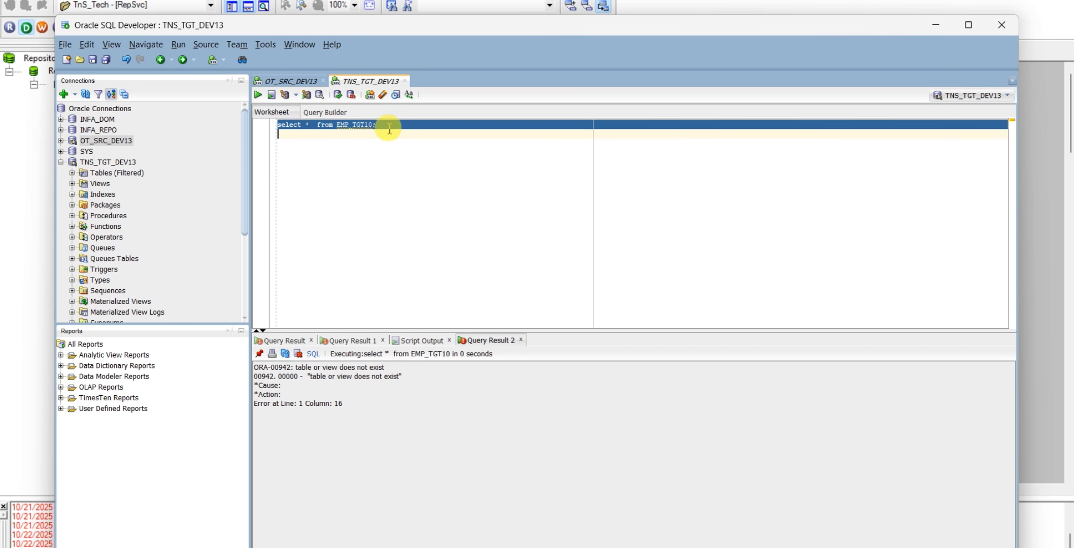
{"action": "left_click", "coordinate": [258, 94]}
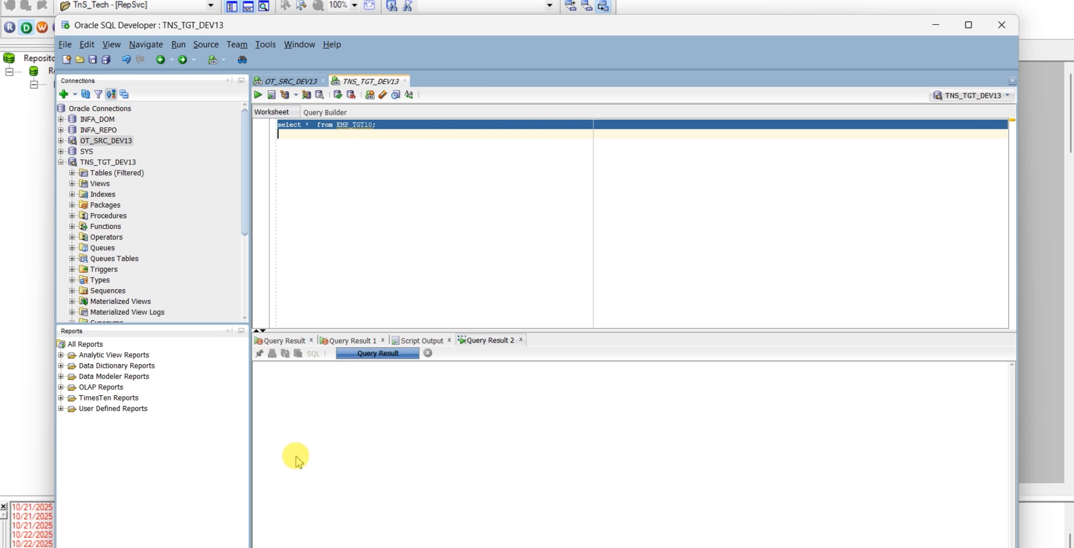
Return to PowerCenter Designer and start the Generate/Execute SQL command for the EMP_TGT10 target
{"action": "key", "text": "alt+Tab"}
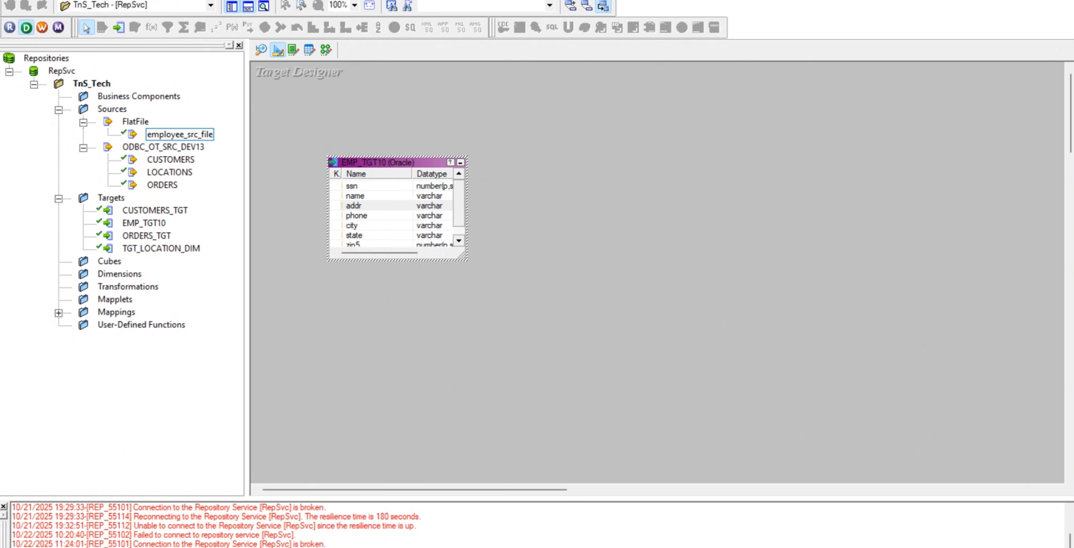
{"action": "left_click", "coordinate": [272, 1]}
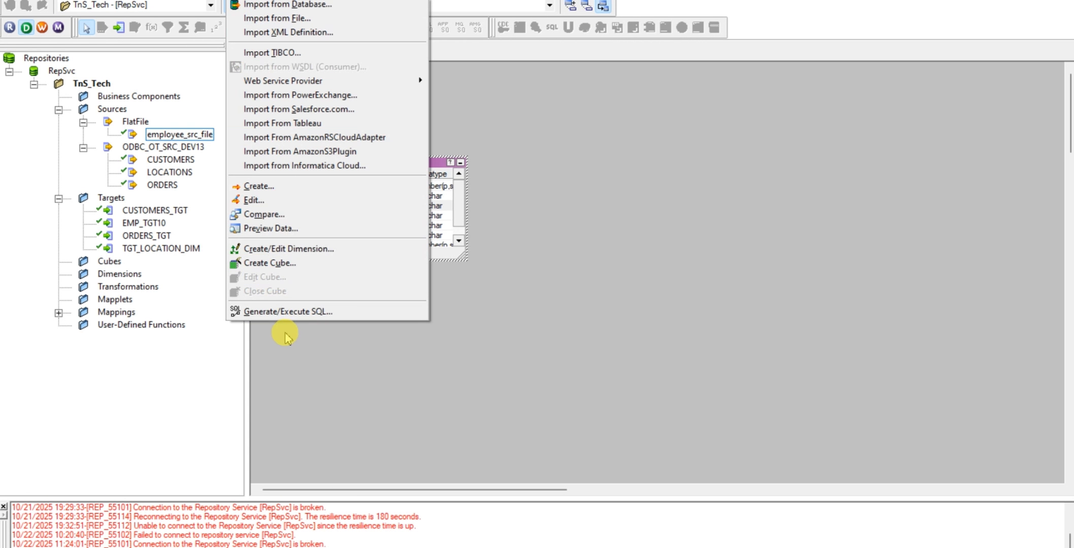
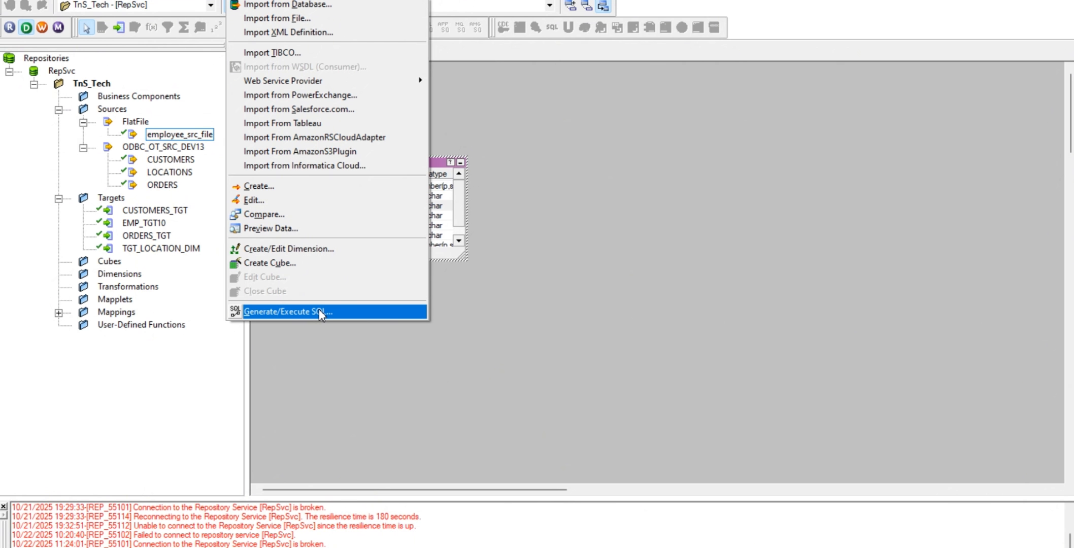
Open the SQL generation dialog and enable only Create table, clearing the Primary key, Foreign key and Drop index options
{"action": "left_click", "coordinate": [319, 311]}
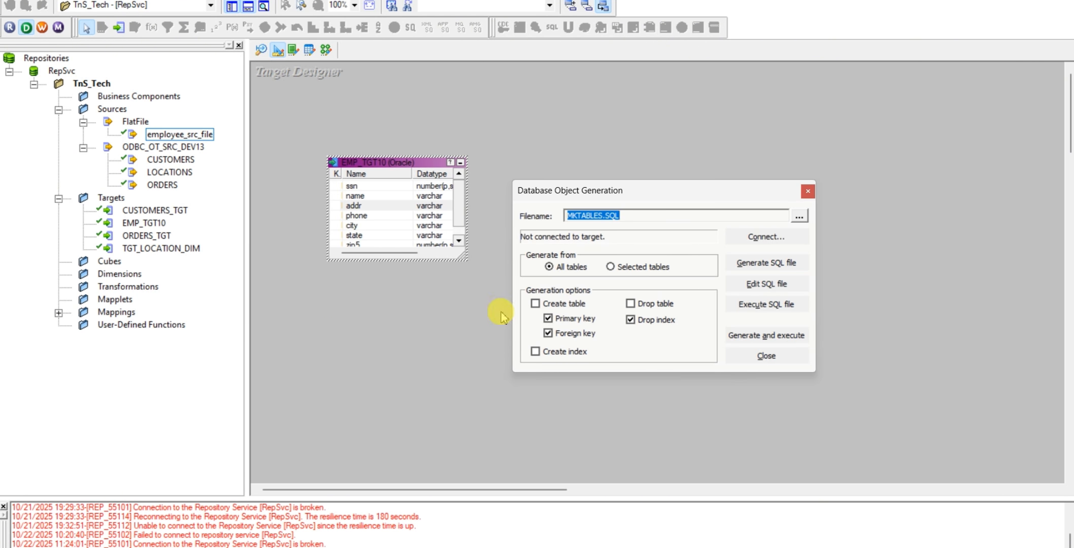
{"action": "left_click", "coordinate": [536, 303]}
{"action": "left_click", "coordinate": [548, 318]}
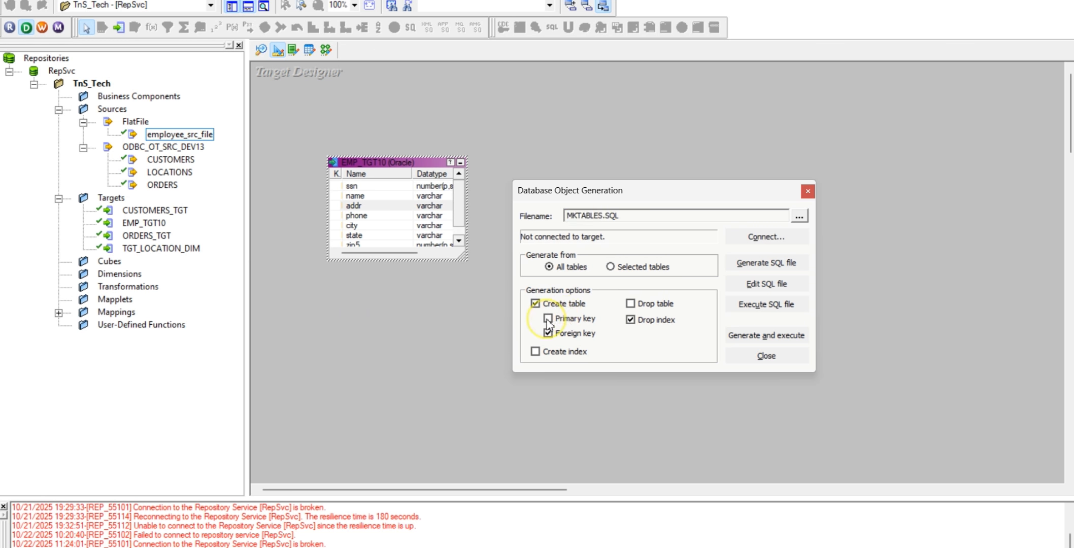
{"action": "left_click", "coordinate": [546, 334]}
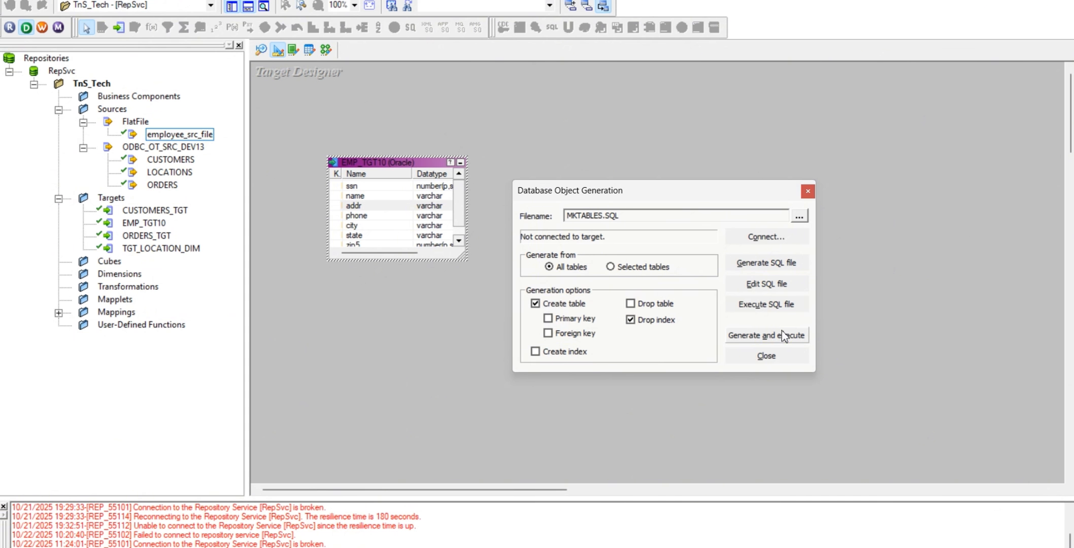
{"action": "left_click", "coordinate": [631, 320]}
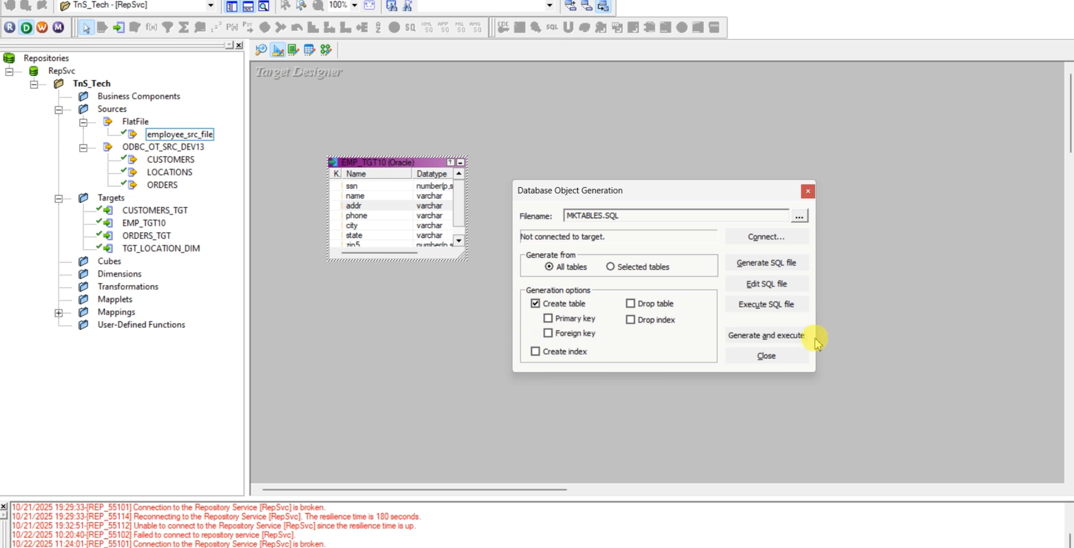
Generate and execute the table SQL, choosing ODBC_TNS_TGT_DEV13 as the ODBC data source
{"action": "left_click", "coordinate": [780, 337]}
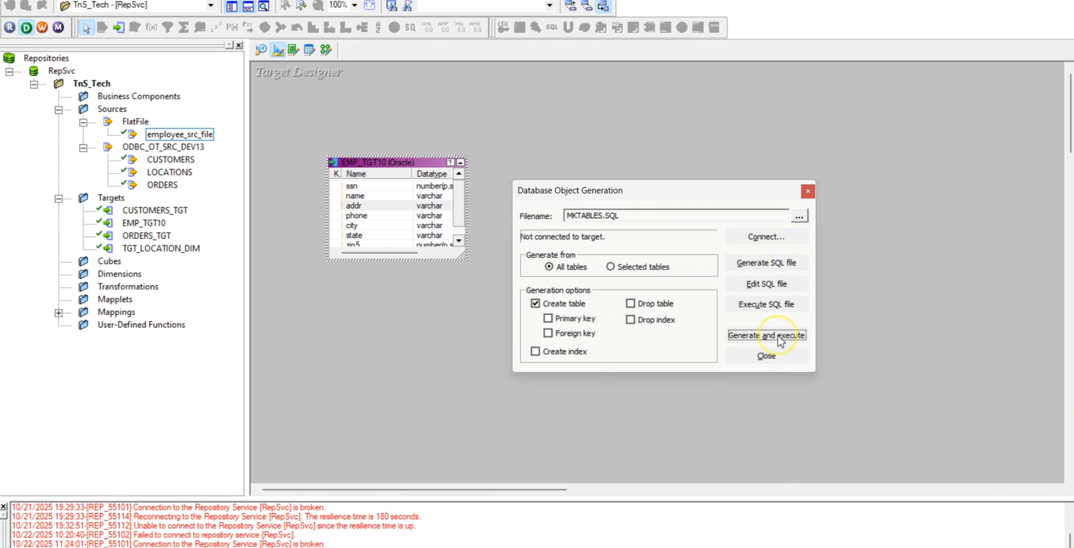
{"action": "left_click", "coordinate": [653, 293]}
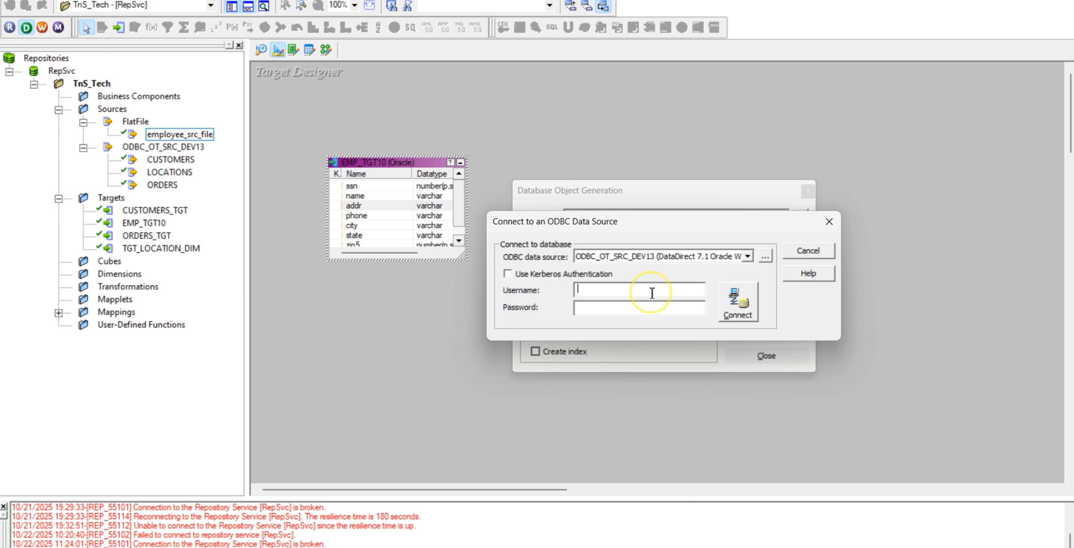
{"action": "left_click", "coordinate": [748, 258]}
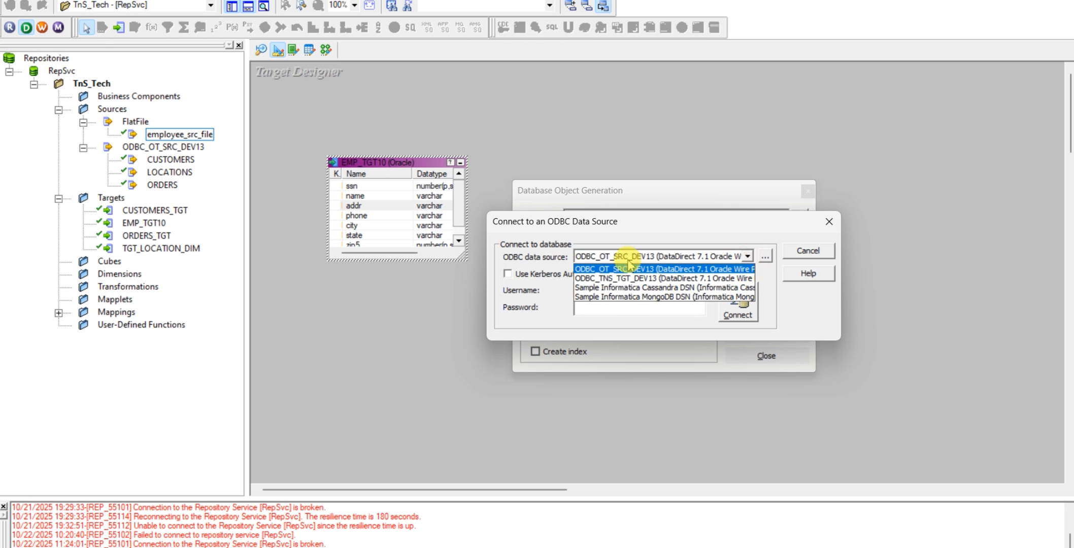
{"action": "left_click", "coordinate": [631, 282]}
Connect to the target database with username TNS_TGT_DEV13 and the account password
{"action": "left_click", "coordinate": [621, 289]}
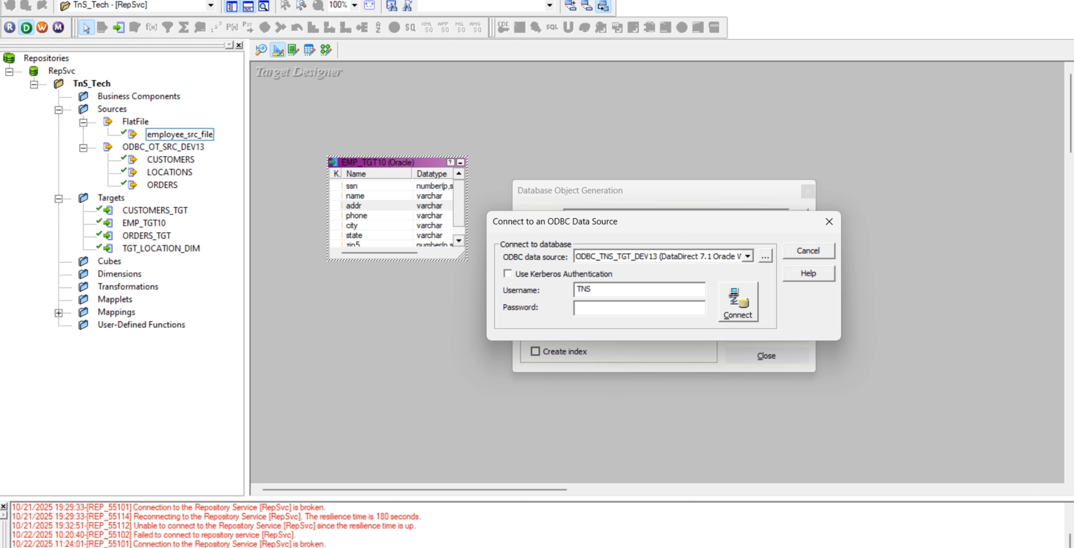
{"action": "type", "text": "TNS_t"}
{"action": "type", "text": "GT_DEV"}
{"action": "key", "text": "Caps_Lock"}
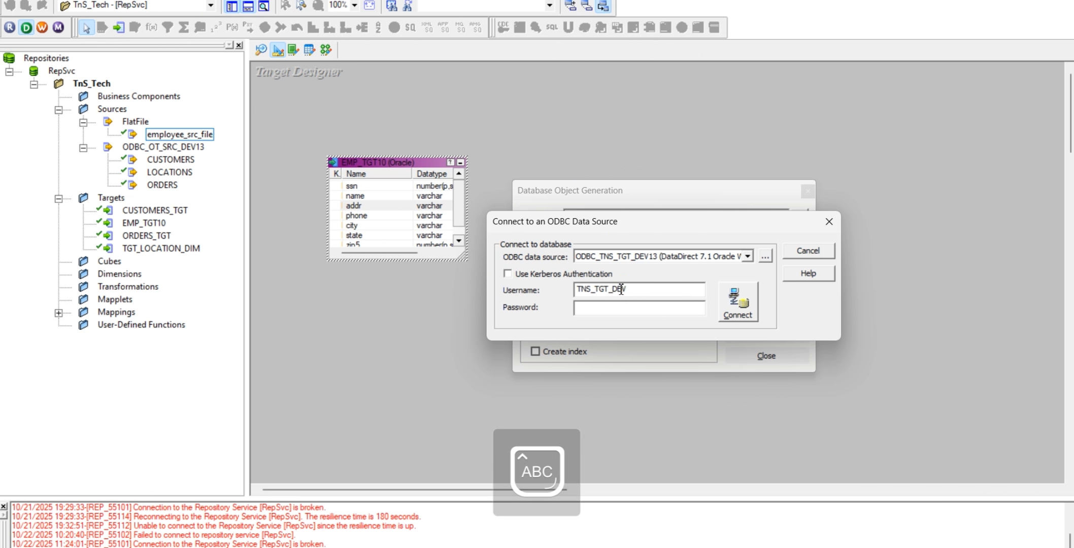
{"action": "type", "text": "13"}
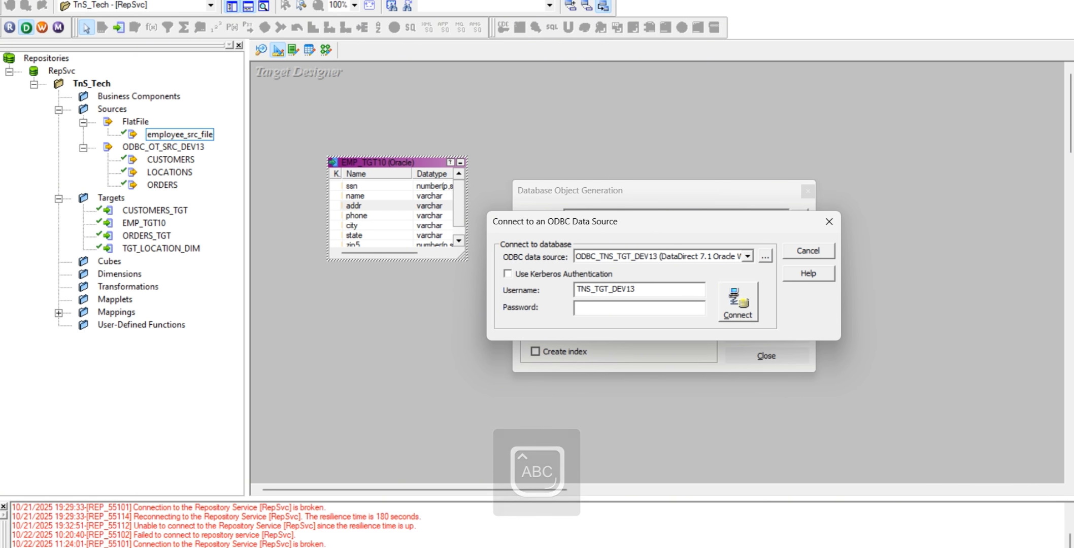
{"action": "left_click", "coordinate": [619, 307]}
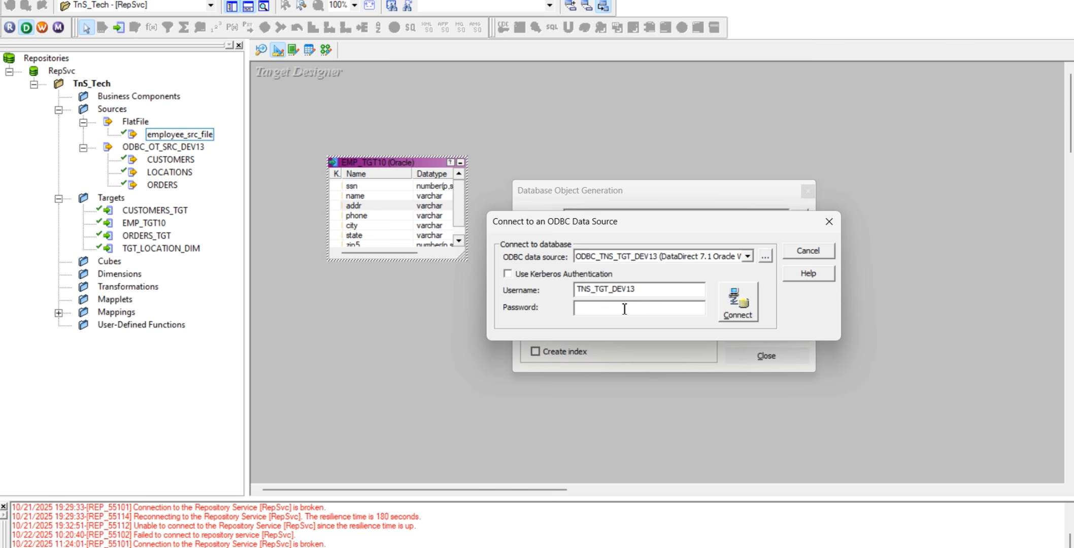
{"action": "key", "text": "Caps_Lock"}
{"action": "type", "text": "**"}
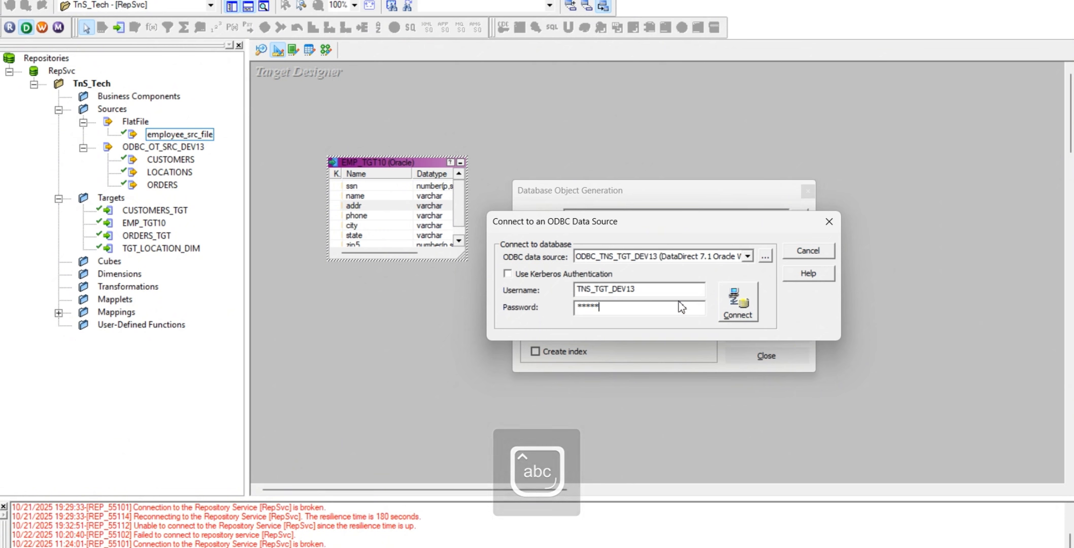
{"action": "left_click", "coordinate": [736, 302]}
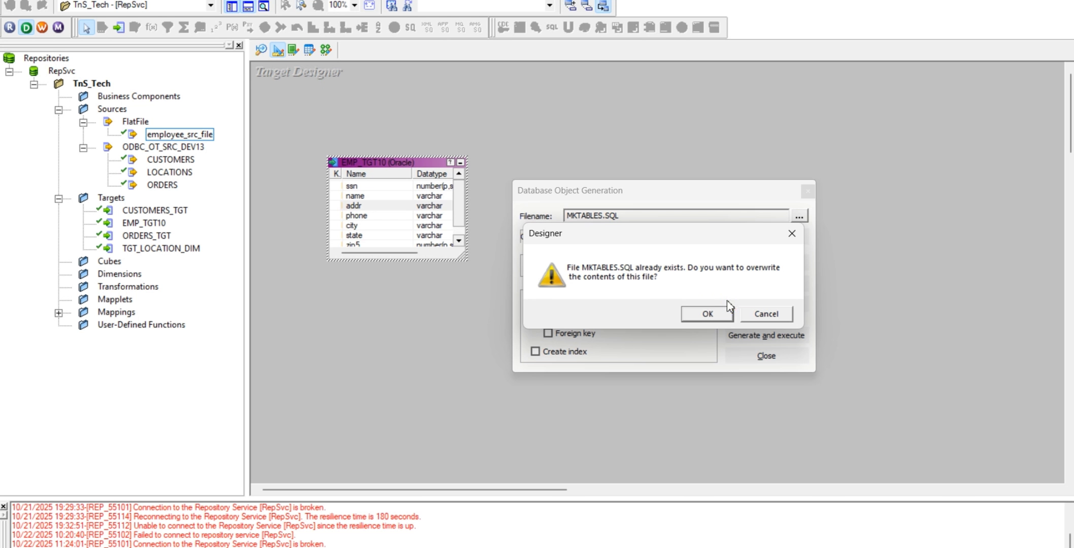
Allow the existing MKTABLES.SQL file to be overwritten, and close the Database Object Generation dialog
{"action": "left_click", "coordinate": [717, 311]}
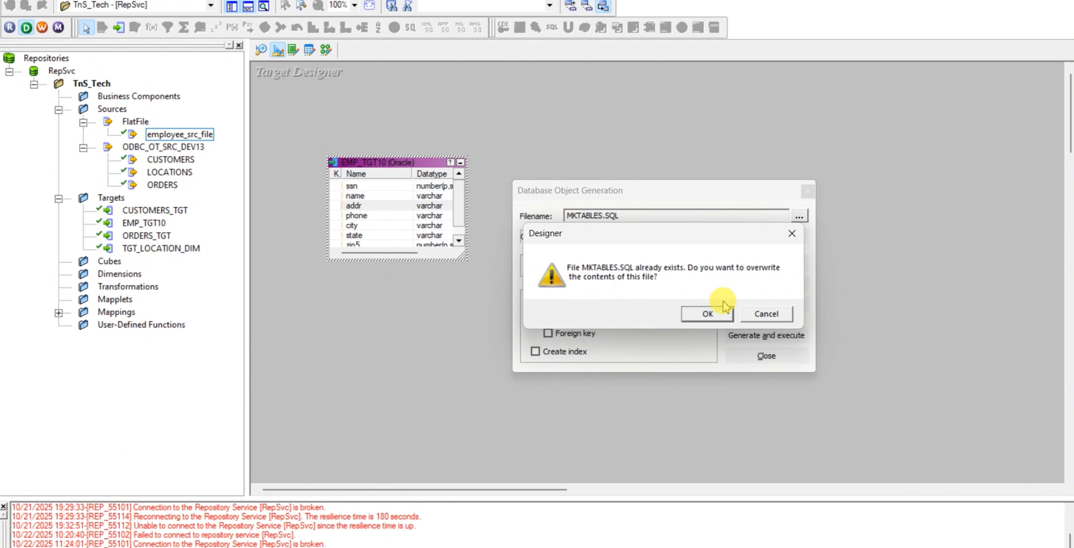
{"action": "left_click", "coordinate": [700, 314]}
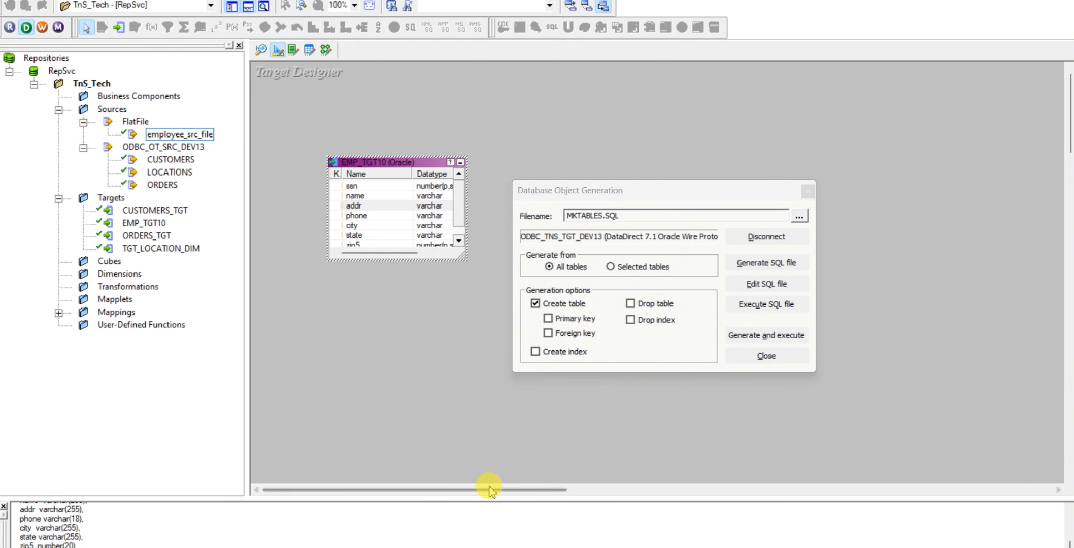
{"action": "left_click", "coordinate": [762, 358]}
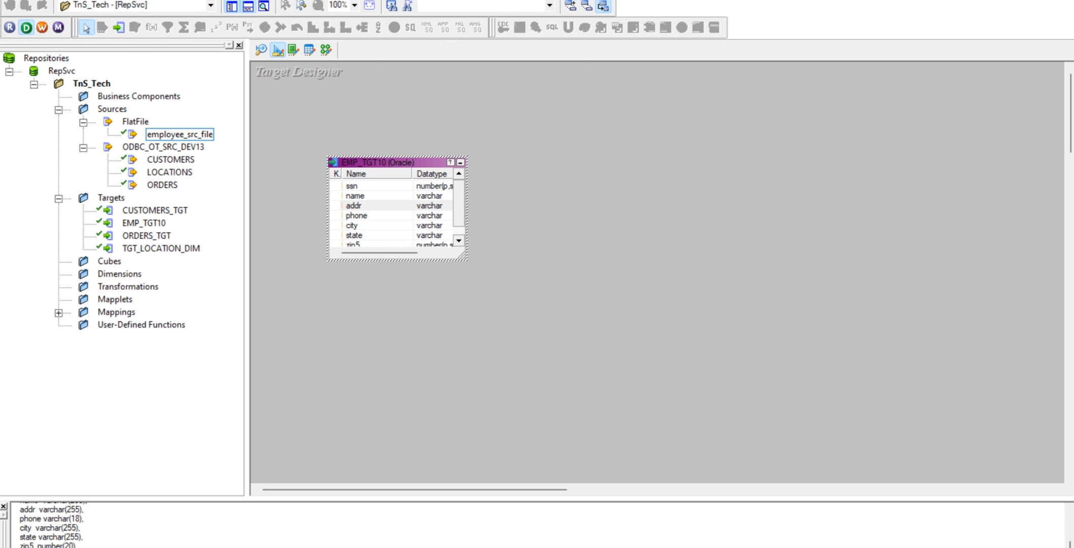
Enlarge the output area and review the executed CREATE TABLE statement for EMP_TGT10
{"action": "scroll", "coordinate": [121, 538], "scroll_direction": "up", "scroll_amount": 3}
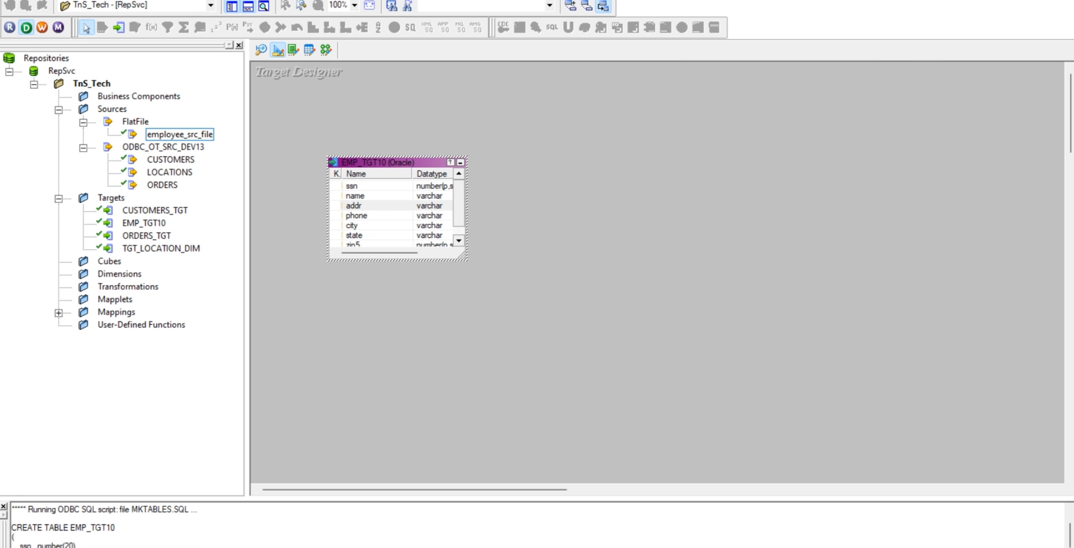
{"action": "left_click_drag", "start_coordinate": [317, 497], "coordinate": [333, 385]}
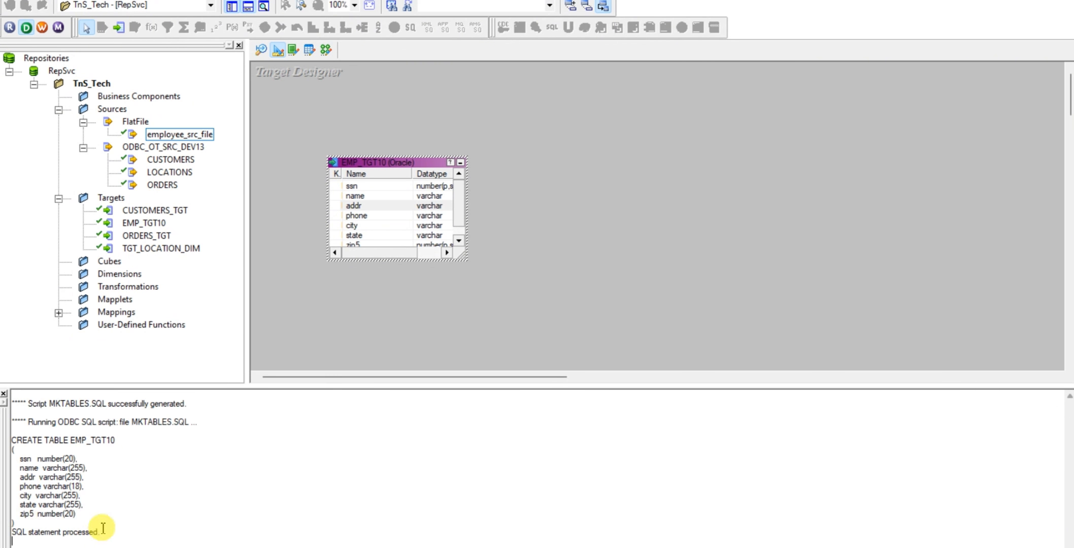
{"action": "left_click_drag", "start_coordinate": [106, 532], "coordinate": [23, 436]}
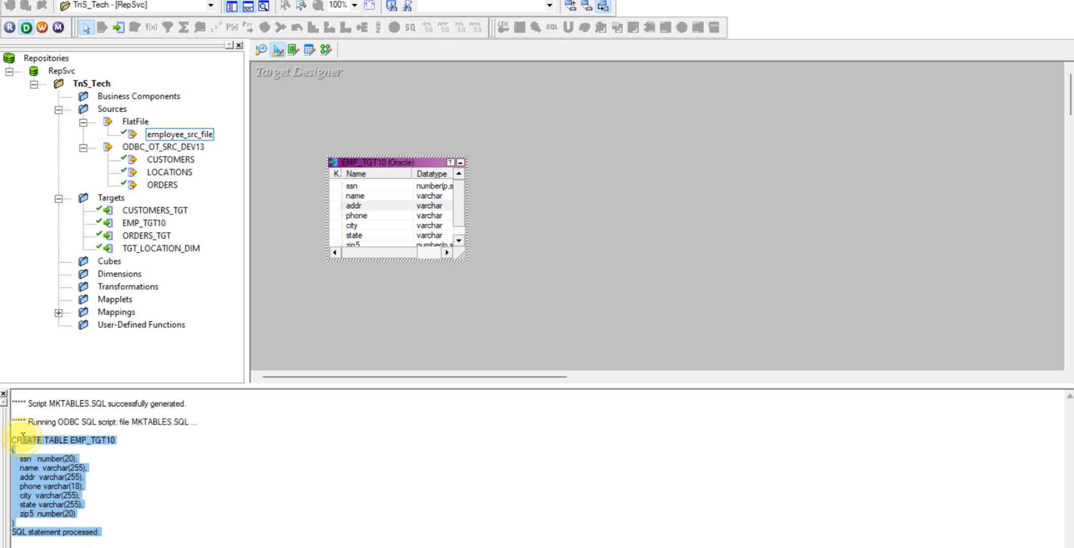
{"action": "left_click", "coordinate": [102, 539]}
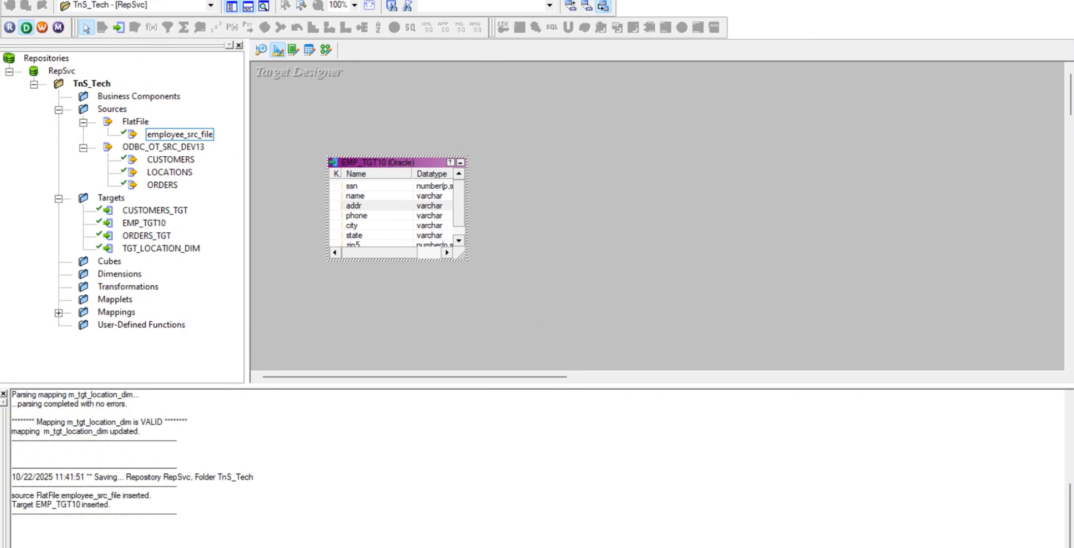
Switch to Oracle SQL Developer and rerun the EMP_TGT10 select query to check the newly created table
{"action": "key", "text": "alt+Tab"}
{"action": "left_click", "coordinate": [465, 220]}
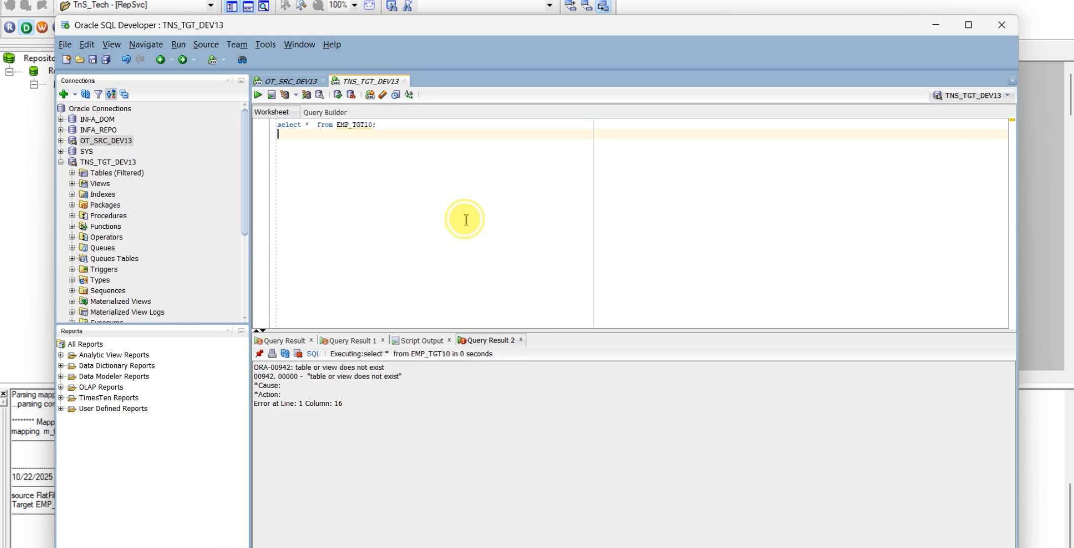
{"action": "triple_click", "coordinate": [394, 124]}
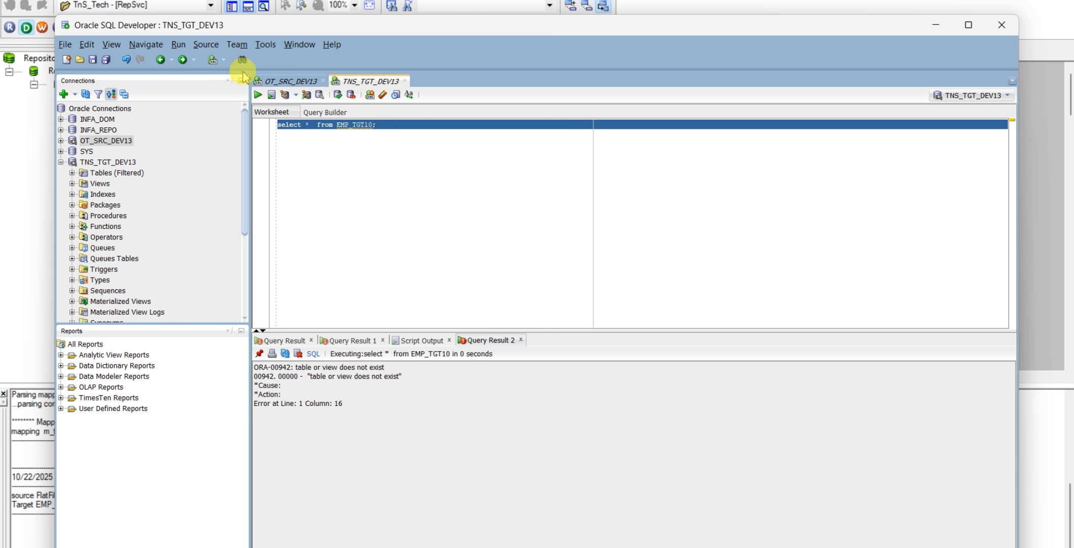
{"action": "left_click", "coordinate": [259, 95]}
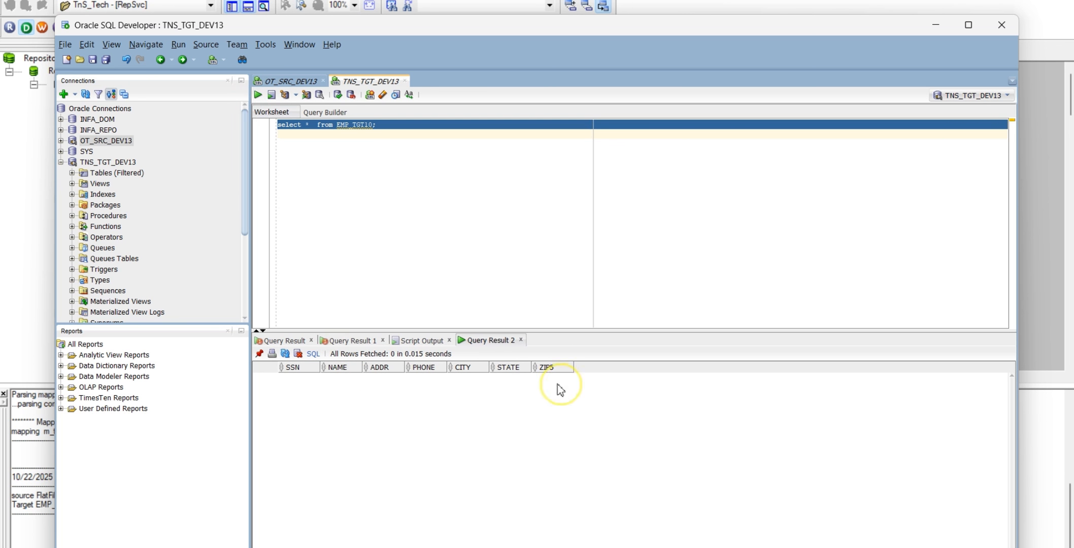
Return to PowerCenter Designer and create a new mapping named m_EMP_TGT10 in the Mapping Designer
{"action": "left_click", "coordinate": [936, 28]}
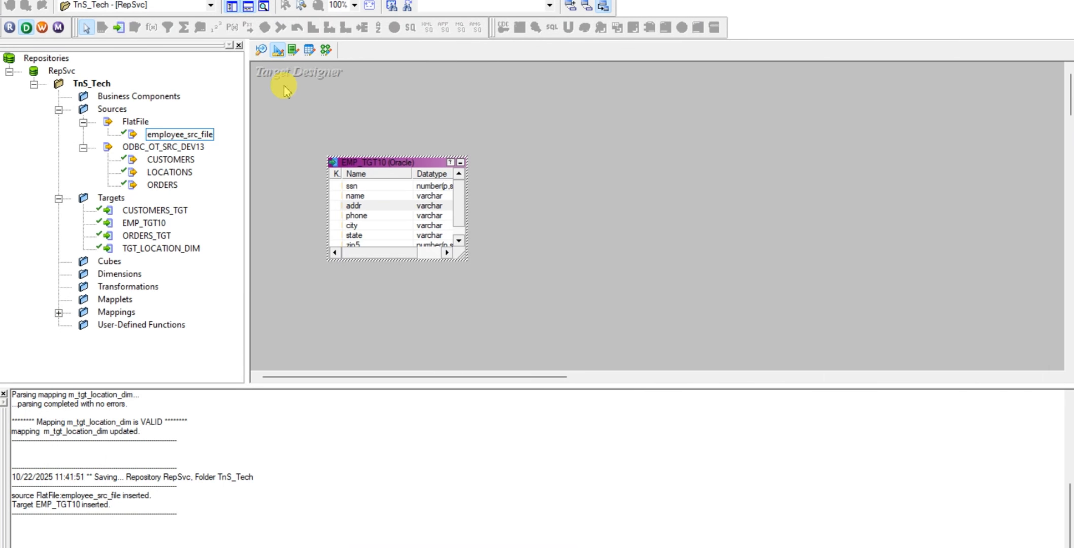
{"action": "left_click", "coordinate": [327, 50]}
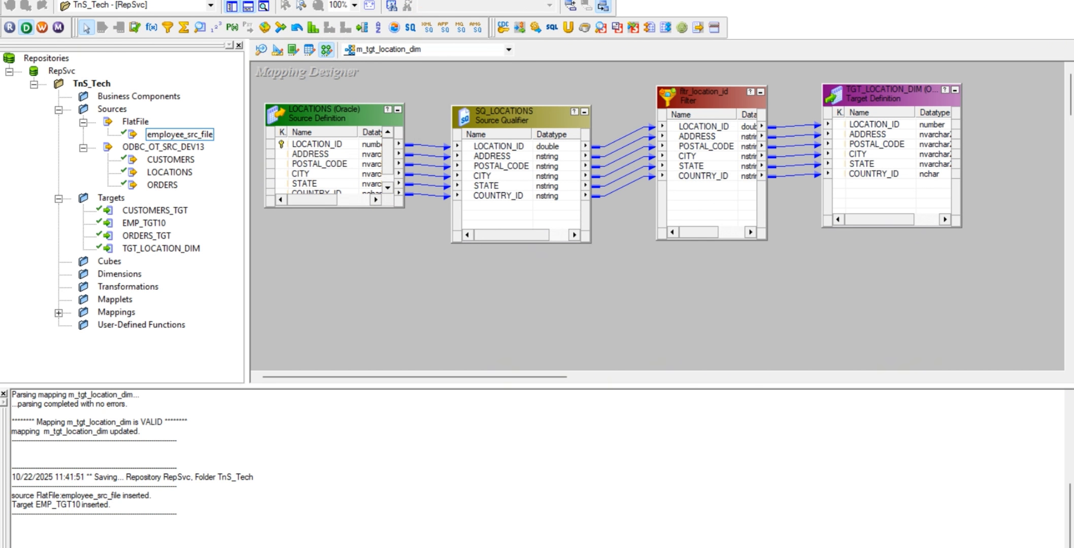
{"action": "left_click", "coordinate": [247, 0]}
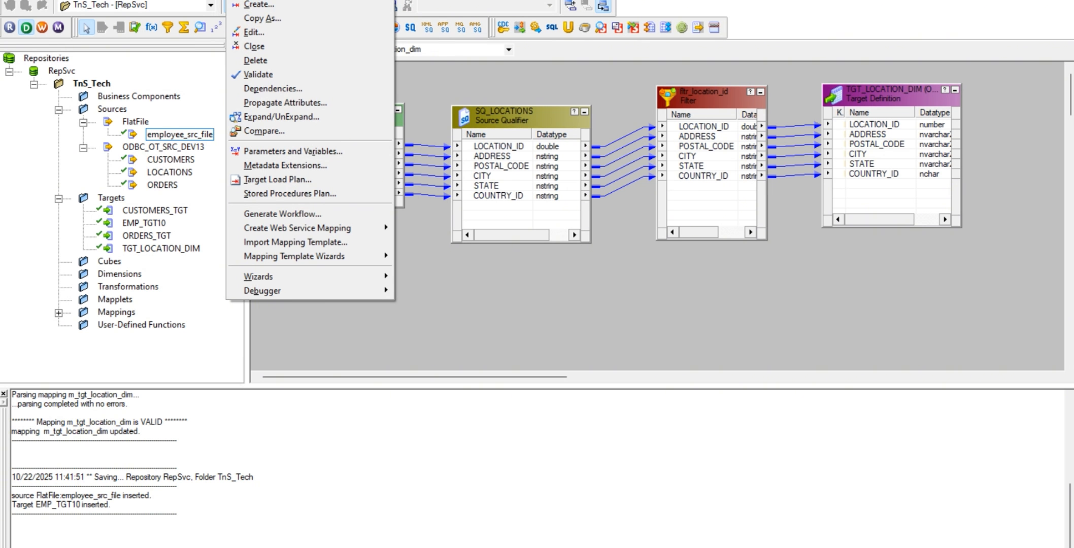
{"action": "left_click", "coordinate": [259, 4]}
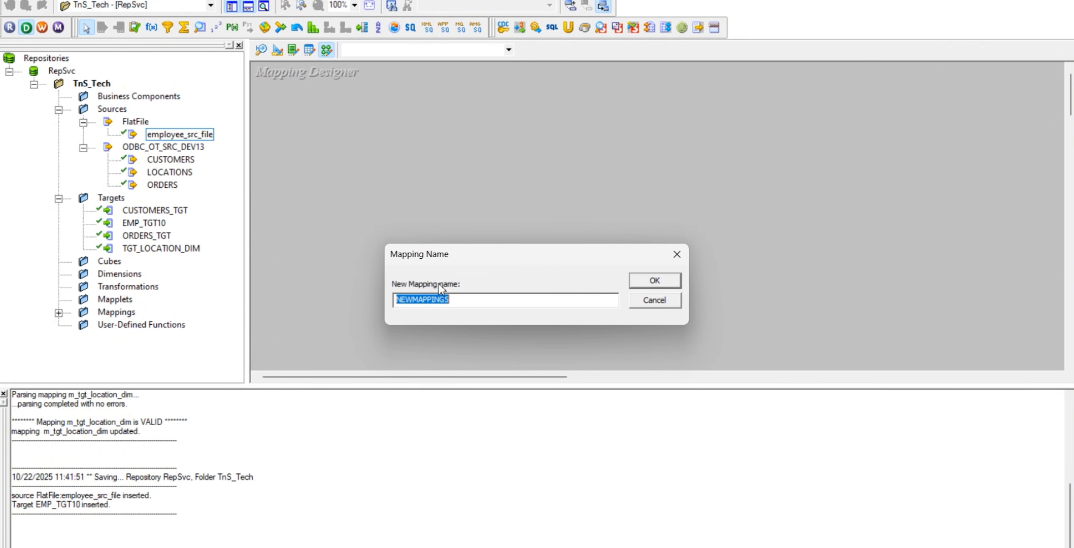
{"action": "type", "text": "m_EMP_TGT10"}
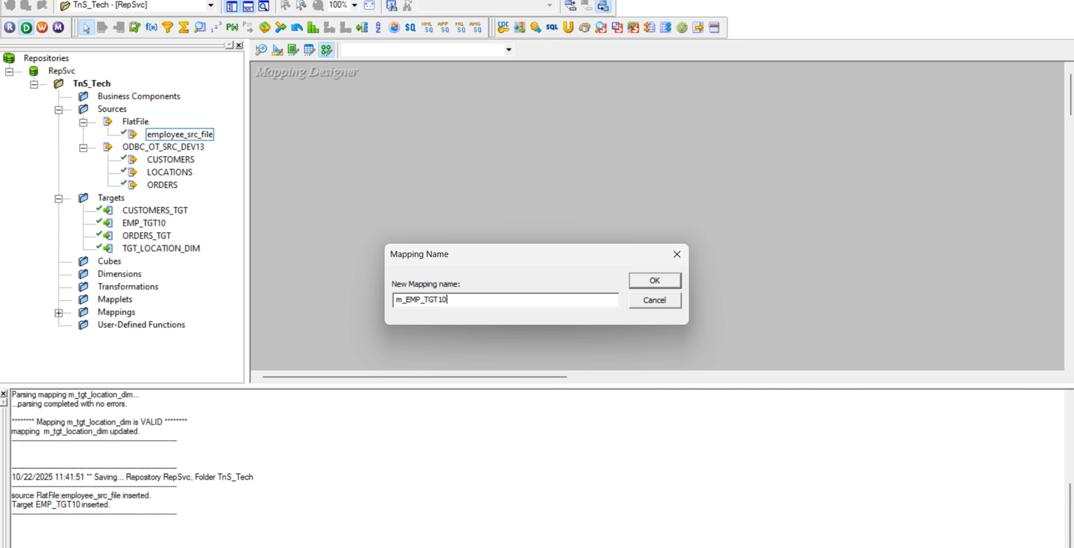
{"action": "left_click", "coordinate": [655, 280]}
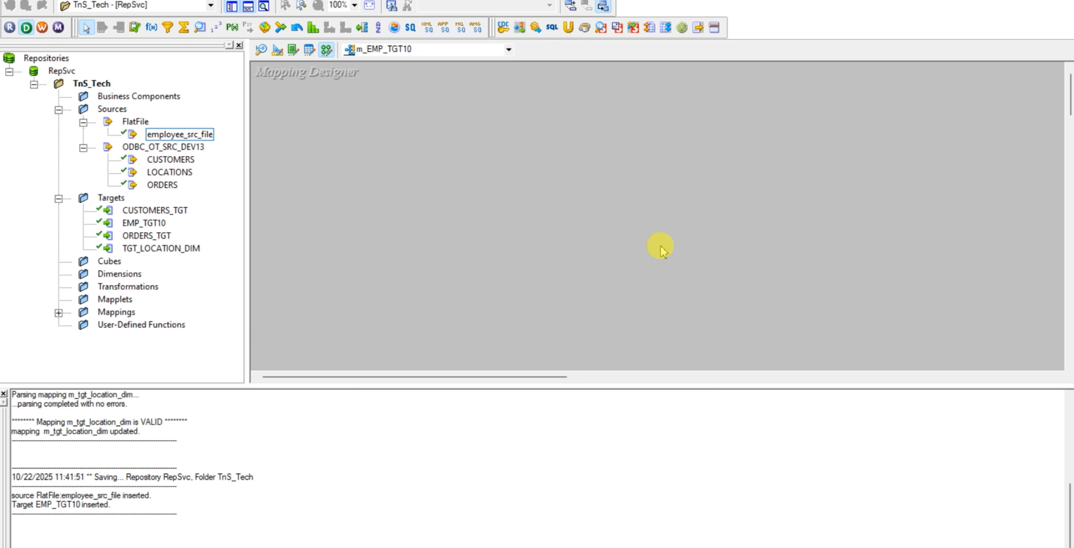
Add the employee_src_file source and EMP_TGT10 target to the mapping, spacing out the source qualifier and target in a row
{"action": "left_click_drag", "start_coordinate": [192, 136], "coordinate": [349, 114]}
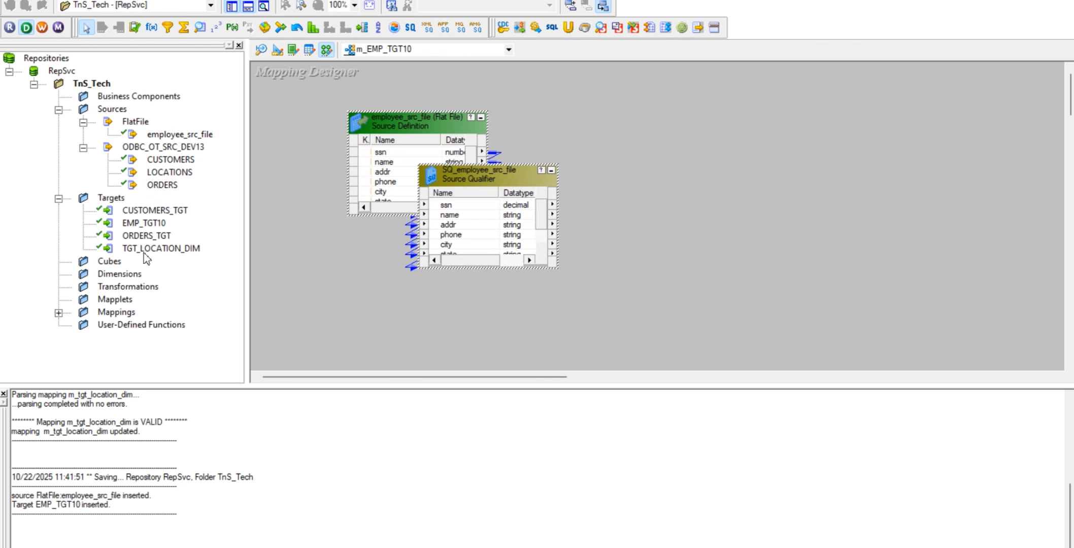
{"action": "left_click", "coordinate": [144, 226]}
{"action": "left_click_drag", "start_coordinate": [144, 228], "coordinate": [879, 182]}
{"action": "mouse_move", "coordinate": [490, 179]}
{"action": "left_mouse_down"}
{"action": "mouse_move", "coordinate": [625, 165]}
{"action": "mouse_move", "coordinate": [686, 136]}
{"action": "mouse_move", "coordinate": [682, 95]}
{"action": "left_mouse_up"}
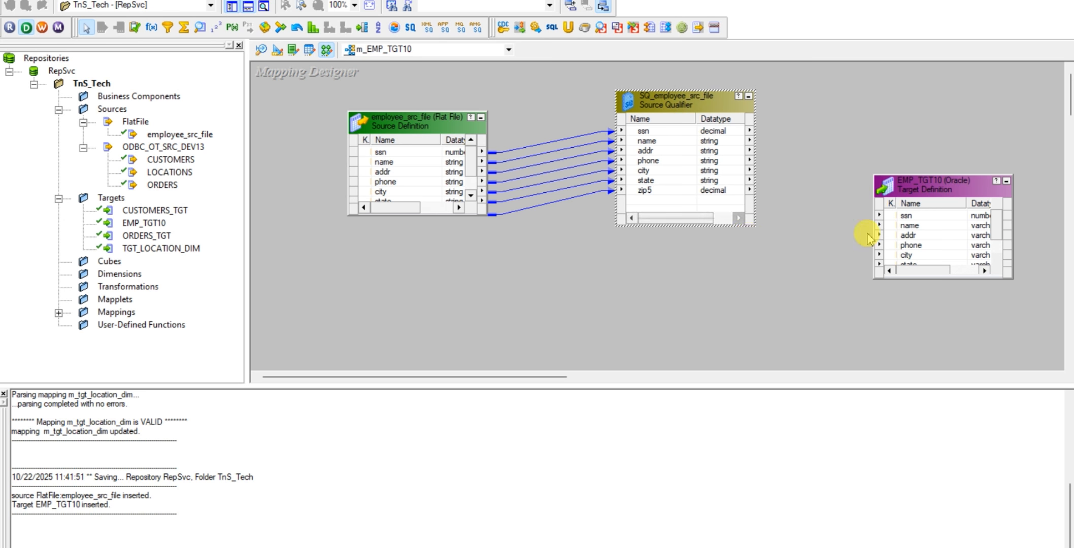
{"action": "left_click_drag", "start_coordinate": [923, 175], "coordinate": [927, 123]}
Link all SQ_employee_src_file ports to the matching EMP_TGT10 columns, from ssn to zip5, and save the mapping
{"action": "left_click", "coordinate": [670, 151]}
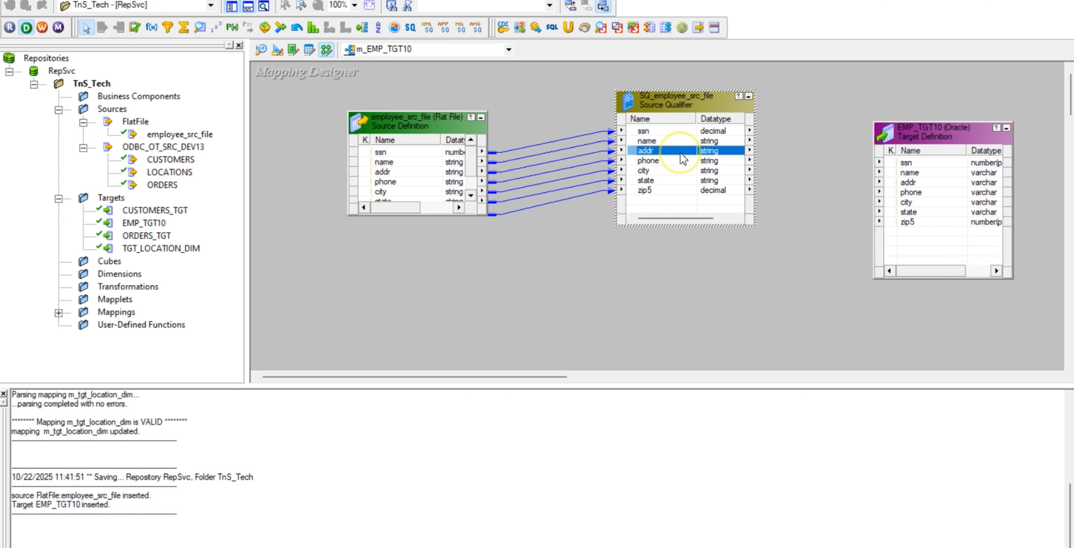
{"action": "left_click", "coordinate": [680, 200]}
{"action": "right_click", "coordinate": [683, 169]}
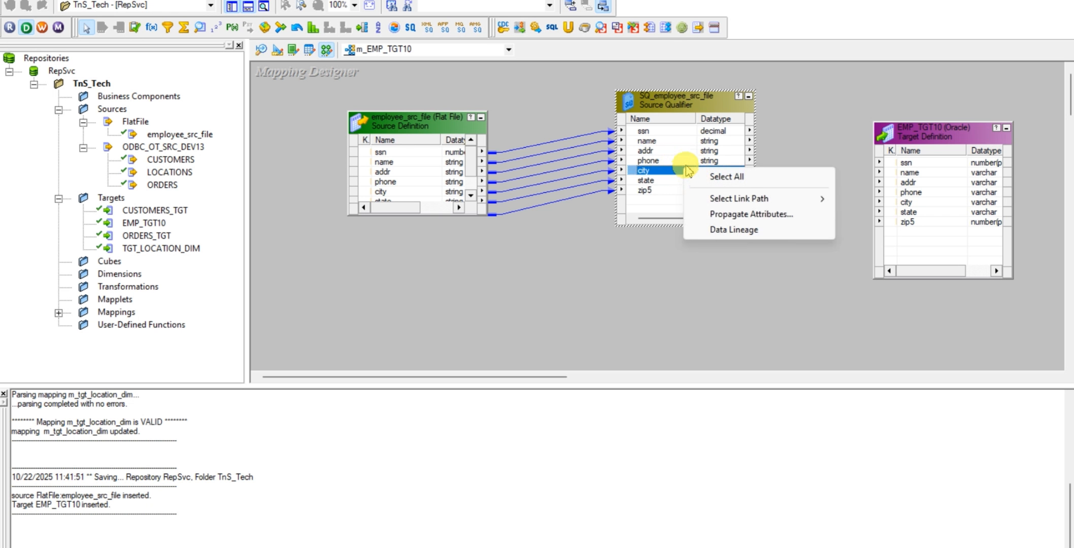
{"action": "left_click", "coordinate": [736, 181]}
{"action": "left_click_drag", "start_coordinate": [681, 130], "coordinate": [745, 212]}
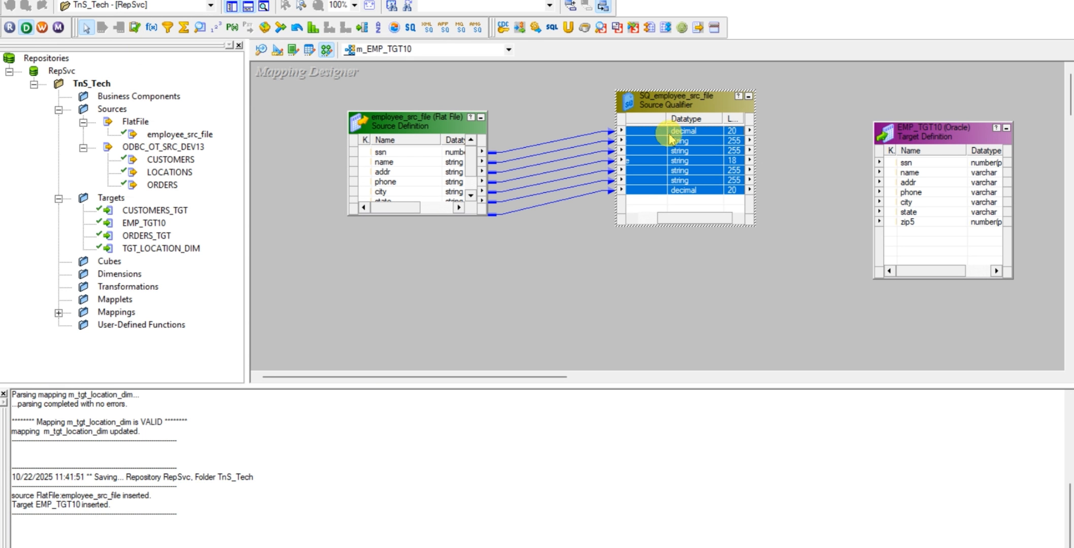
{"action": "left_click_drag", "start_coordinate": [680, 135], "coordinate": [932, 166]}
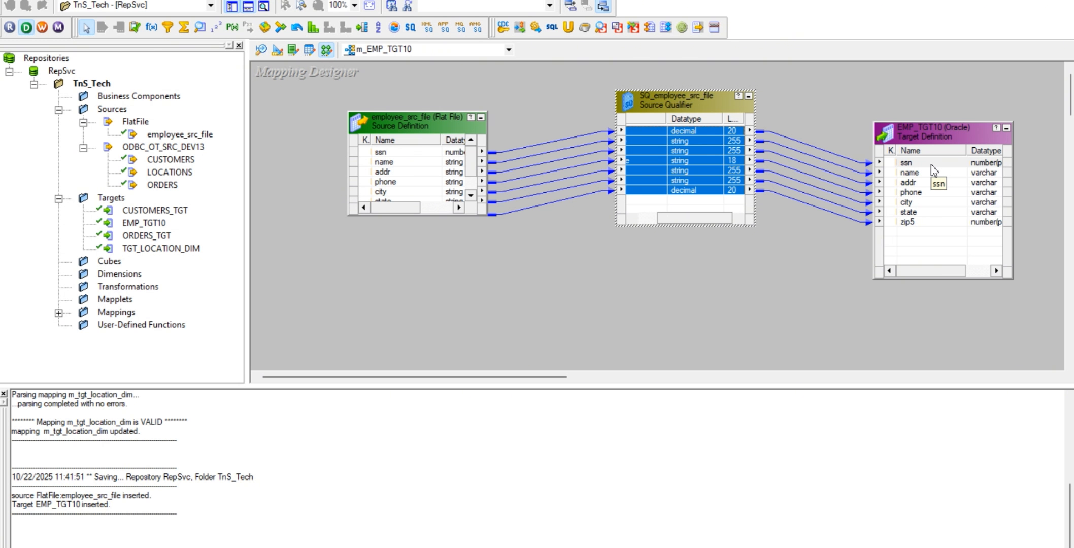
{"action": "left_click", "coordinate": [930, 176]}
{"action": "key", "text": "ctrl+s"}
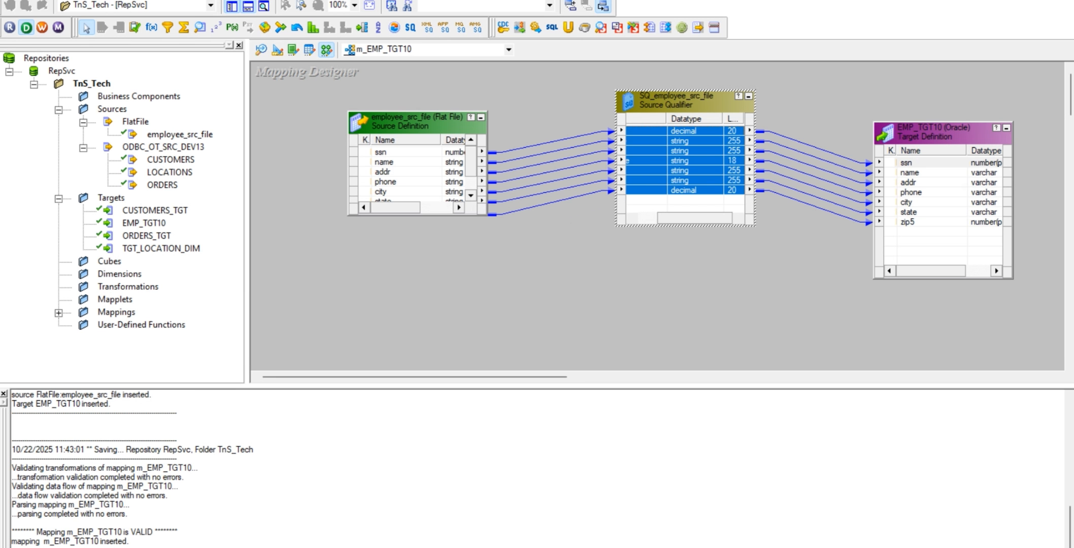
Switch to PowerCenter Workflow Manager, dismiss the connection message, and open the Task Developer
{"action": "left_click", "coordinate": [595, 547]}
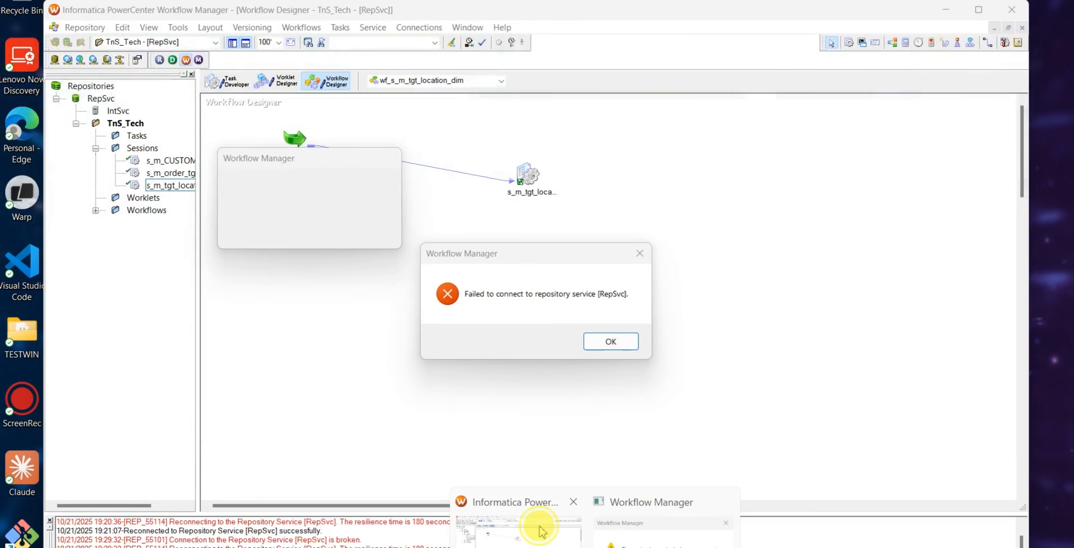
{"action": "left_click", "coordinate": [540, 528]}
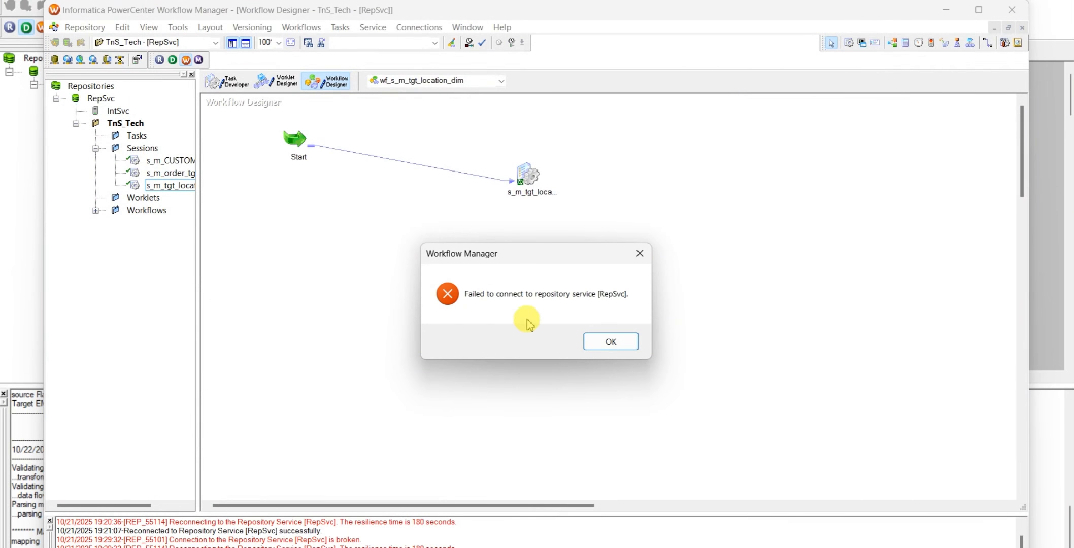
{"action": "left_click", "coordinate": [599, 340]}
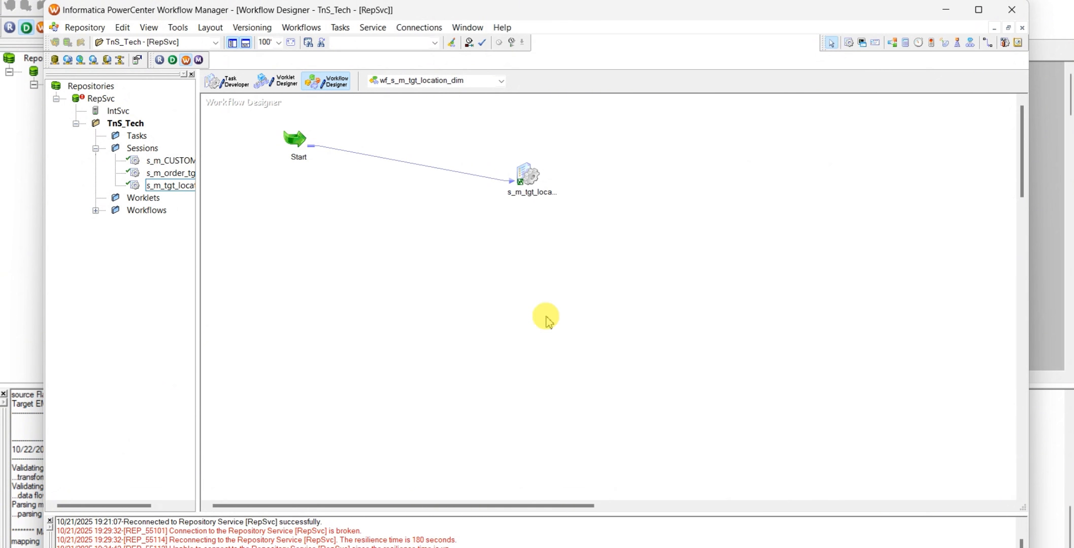
{"action": "left_click", "coordinate": [234, 82]}
Reconnect to the RepSvc repository by entering the account password
{"action": "right_click", "coordinate": [101, 99]}
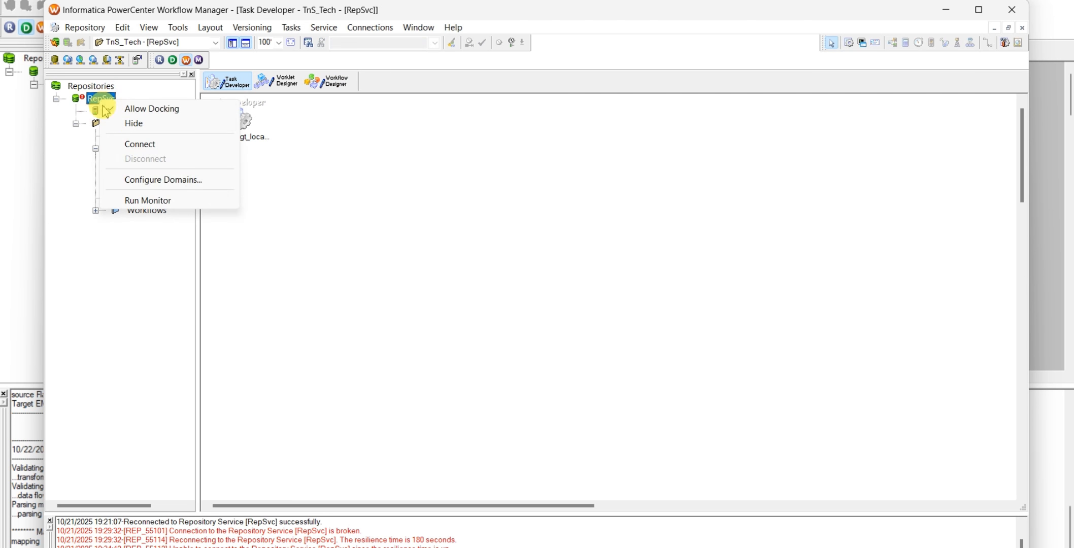
{"action": "left_click", "coordinate": [140, 145]}
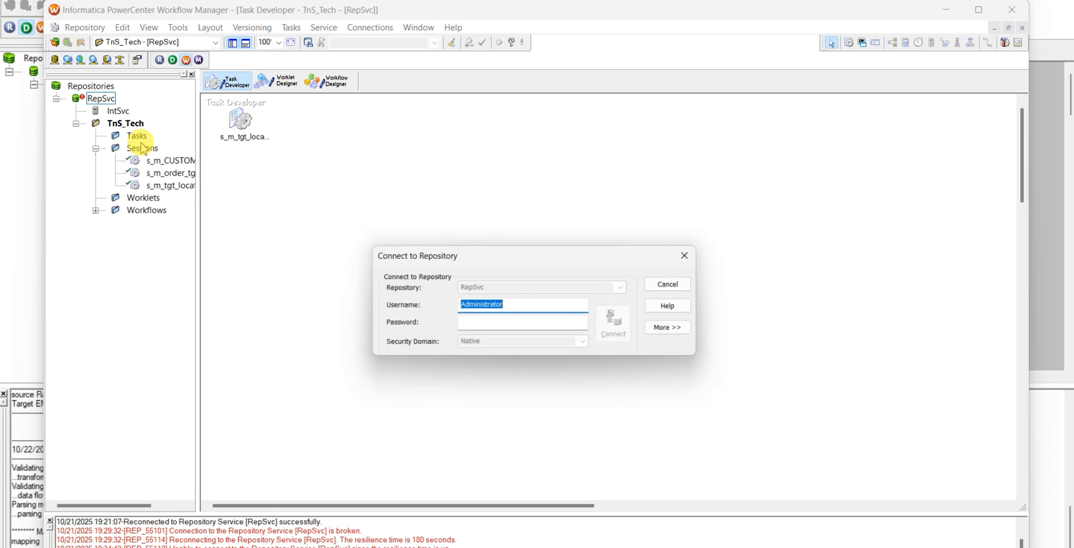
{"action": "left_click", "coordinate": [507, 323]}
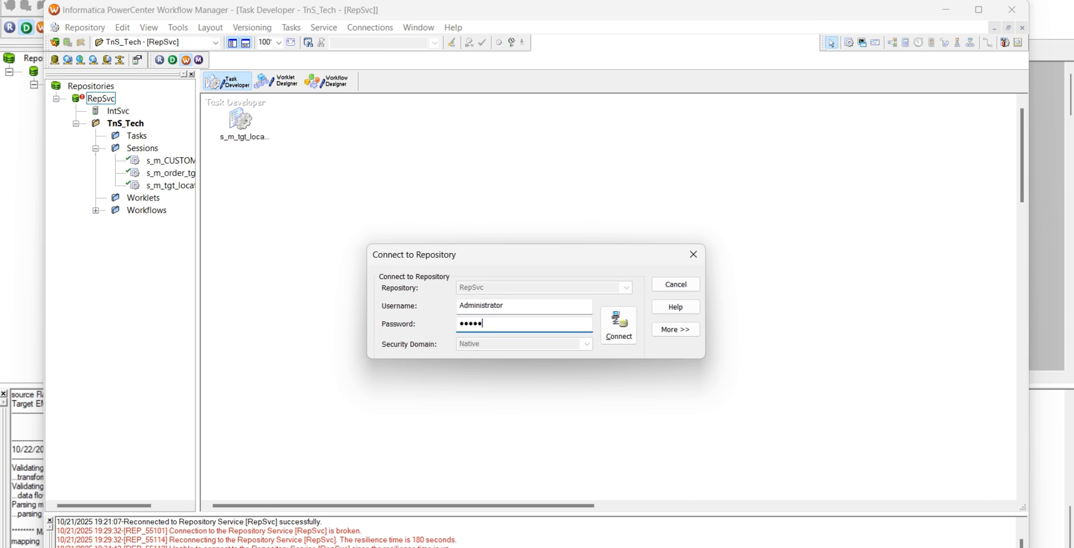
{"action": "key", "text": "Return"}
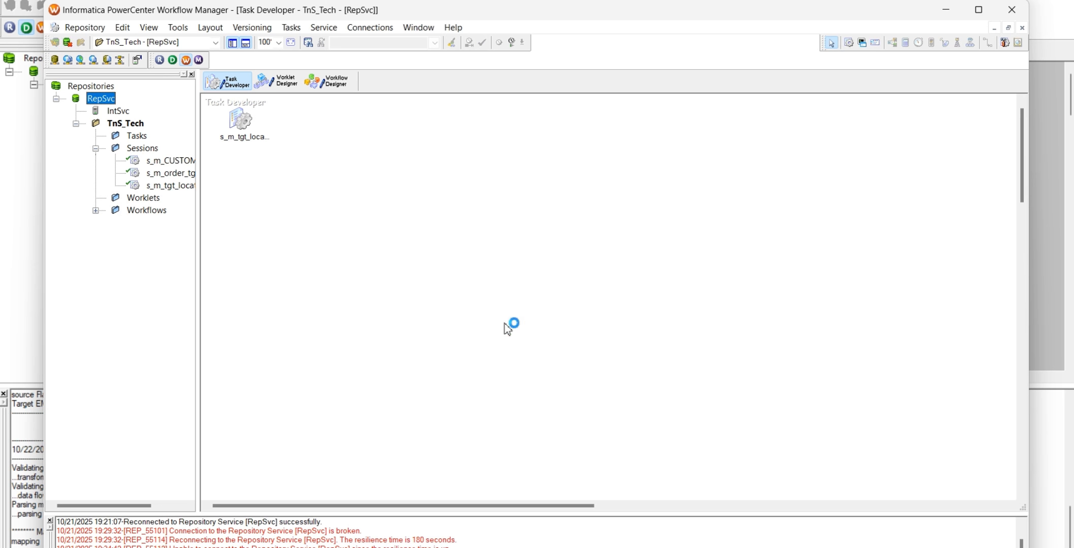
{"action": "left_click", "coordinate": [504, 323]}
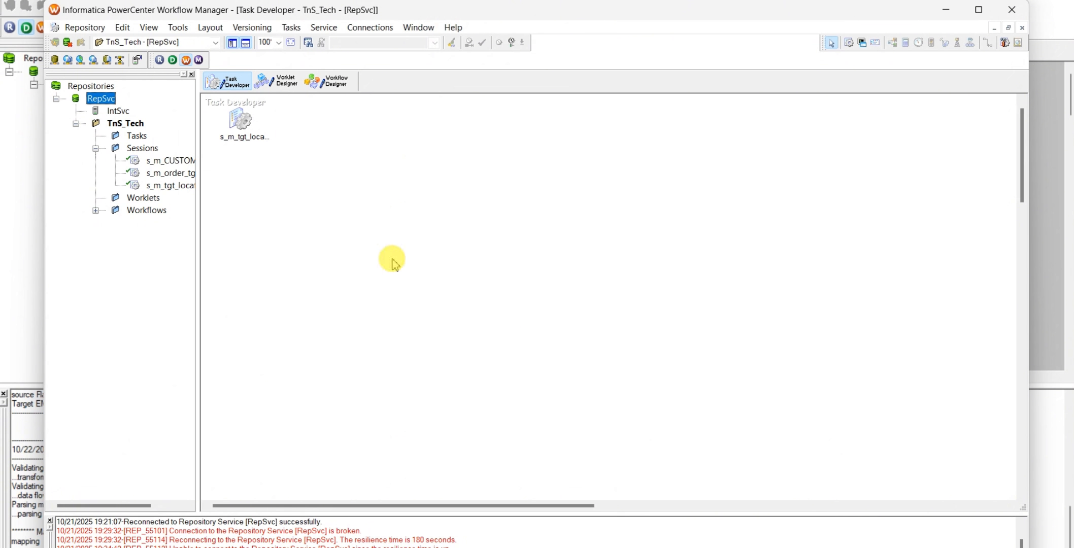
Clear the Task Developer workspace and create a new session task named s_m_EMP_TGT10
{"action": "right_click", "coordinate": [333, 123]}
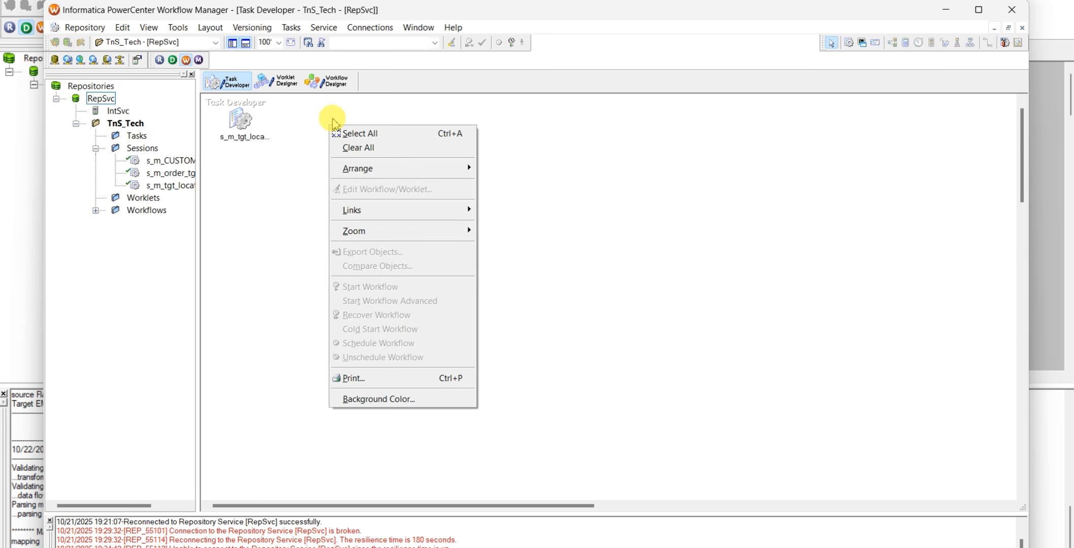
{"action": "left_click", "coordinate": [358, 148]}
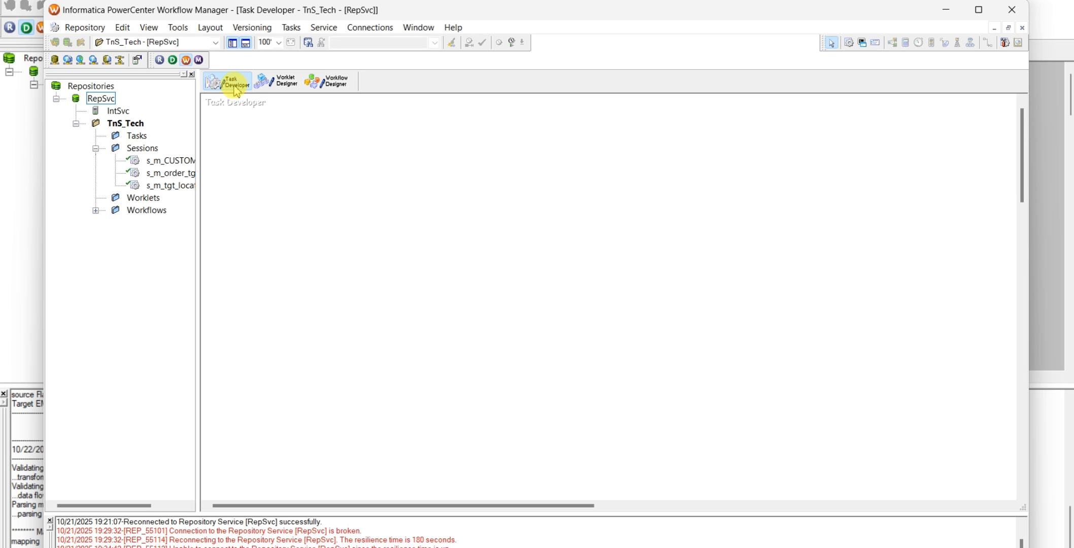
{"action": "left_click", "coordinate": [291, 26]}
{"action": "left_click", "coordinate": [307, 42]}
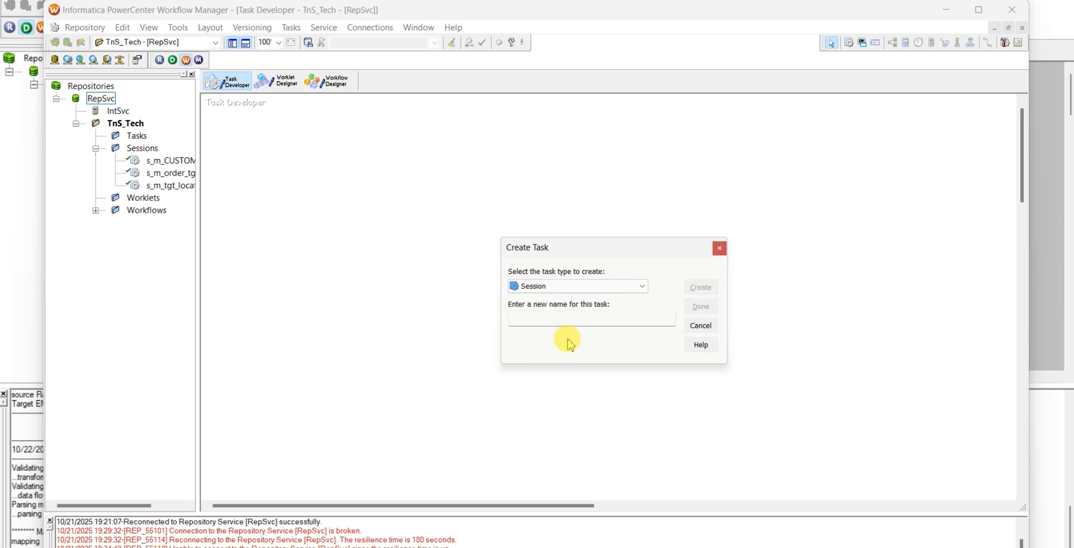
{"action": "left_click", "coordinate": [573, 286]}
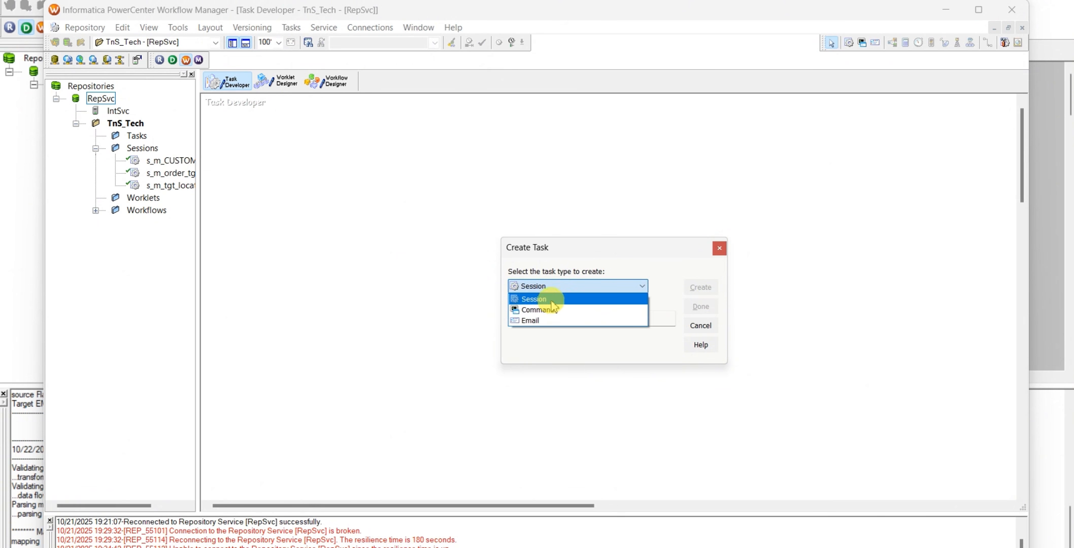
{"action": "left_click", "coordinate": [548, 300]}
{"action": "left_click", "coordinate": [584, 317]}
{"action": "type", "text": "s_m_EMP_TGT10"}
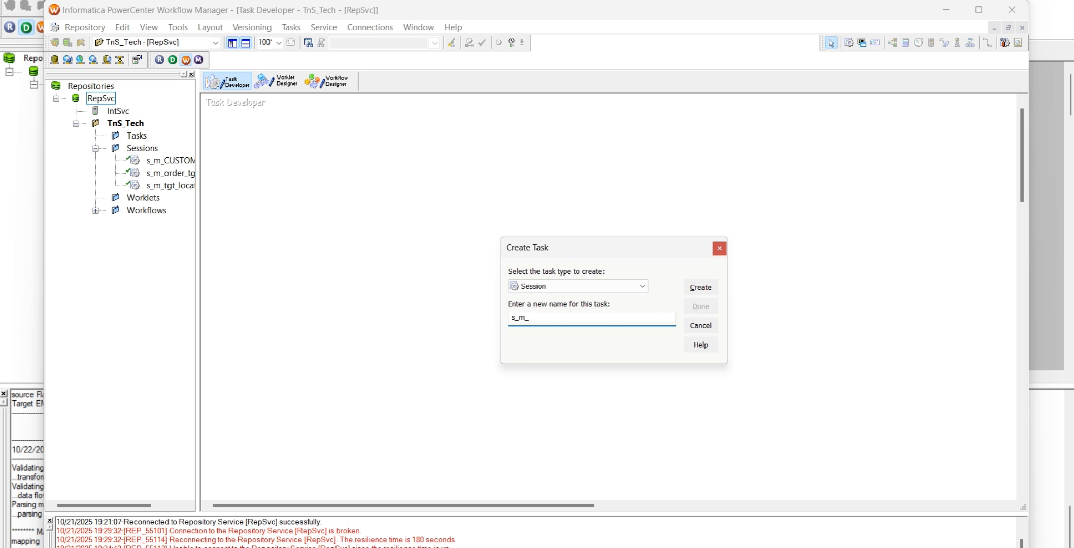
{"action": "left_click", "coordinate": [700, 287]}
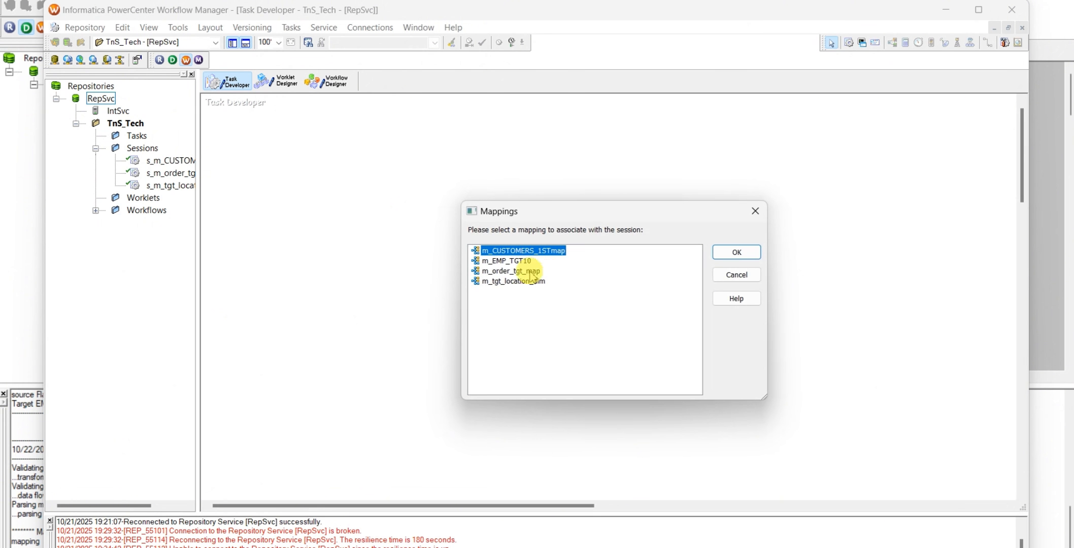
Associate the new session with the m_EMP_TGT10 mapping and finish creating the task
{"action": "left_click", "coordinate": [504, 263]}
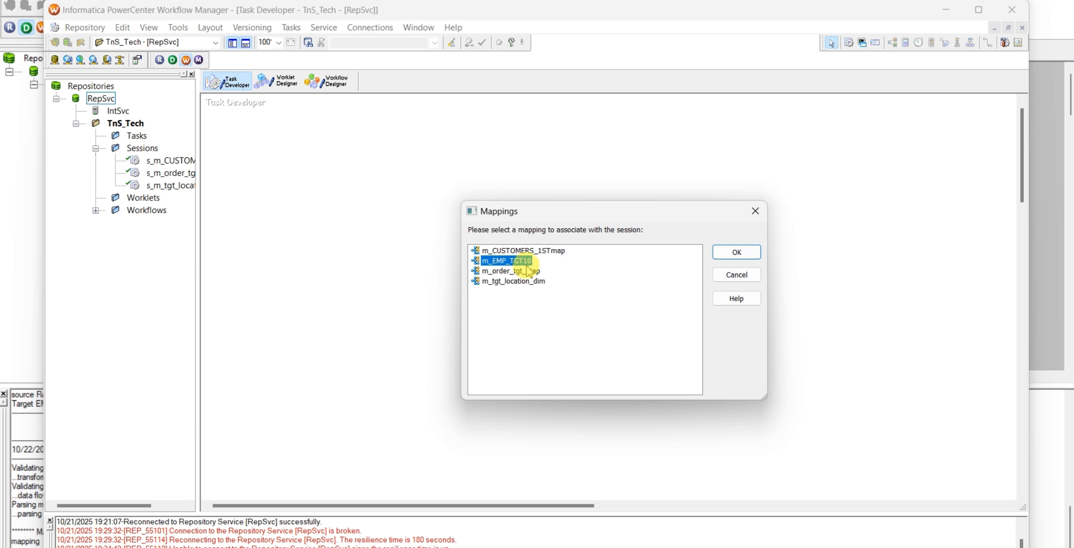
{"action": "left_click", "coordinate": [731, 253]}
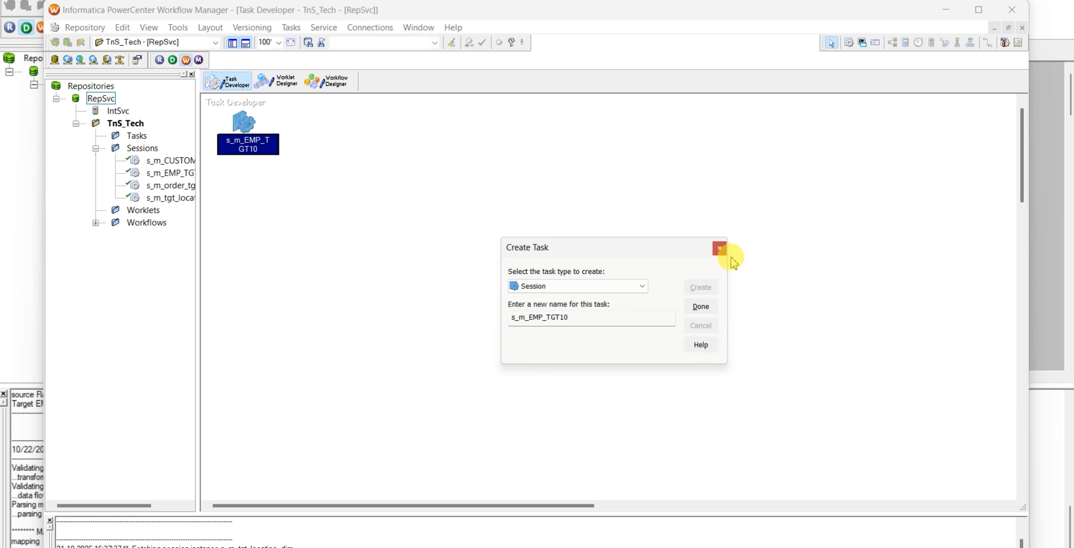
{"action": "left_click", "coordinate": [702, 305]}
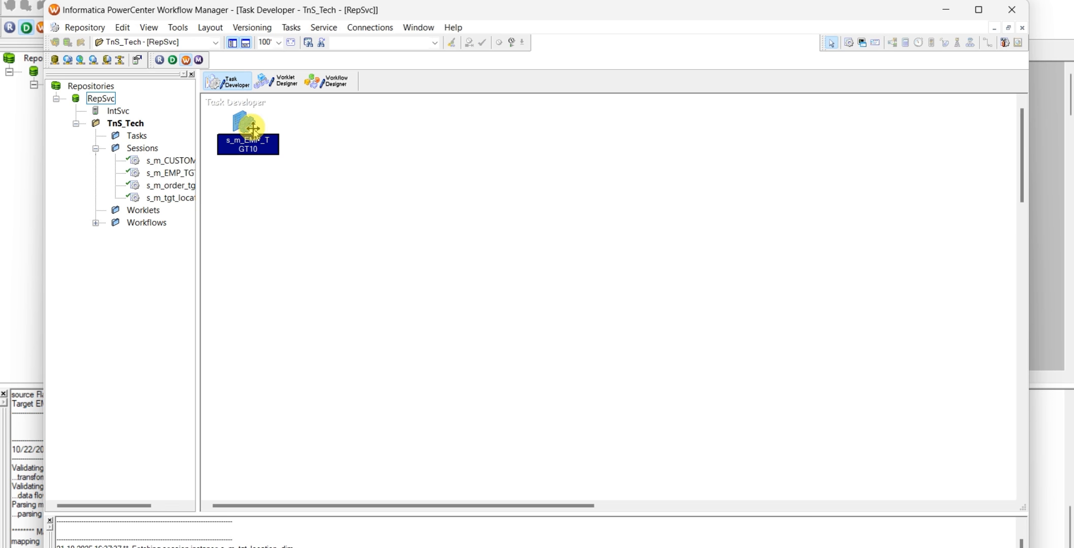
Open the s_m_EMP_TGT10 session's mapping settings for the SQ_employee_src_file source and maximize the edit window
{"action": "left_click_drag", "start_coordinate": [253, 129], "coordinate": [249, 126]}
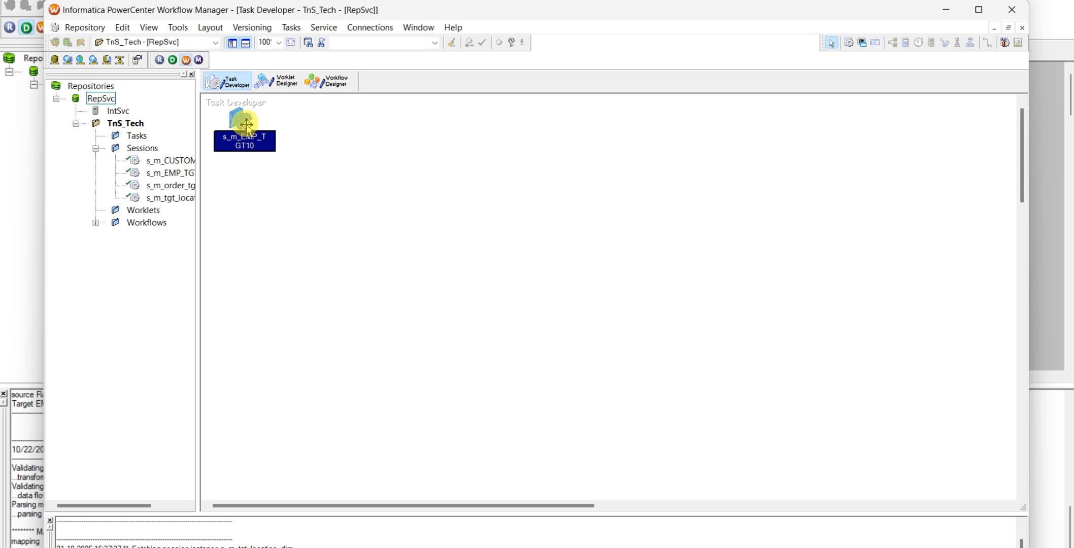
{"action": "double_click", "coordinate": [247, 124]}
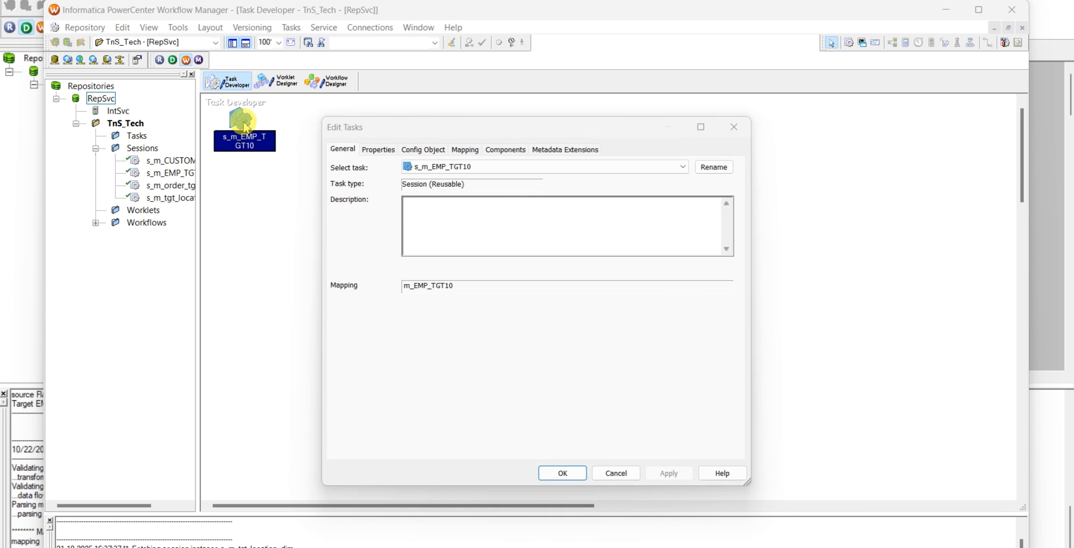
{"action": "left_click", "coordinate": [465, 151]}
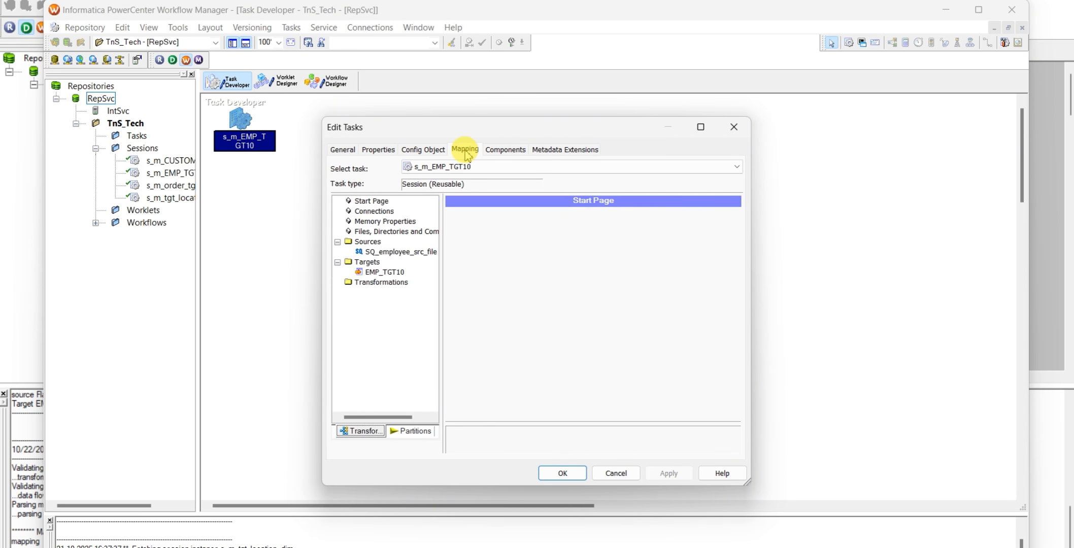
{"action": "left_click", "coordinate": [398, 253]}
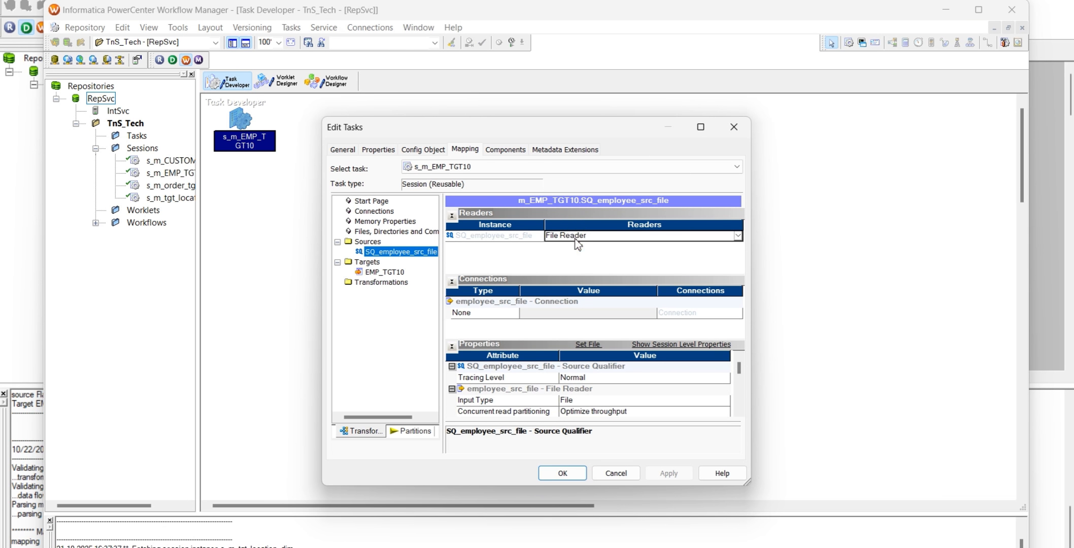
{"action": "left_click", "coordinate": [700, 127]}
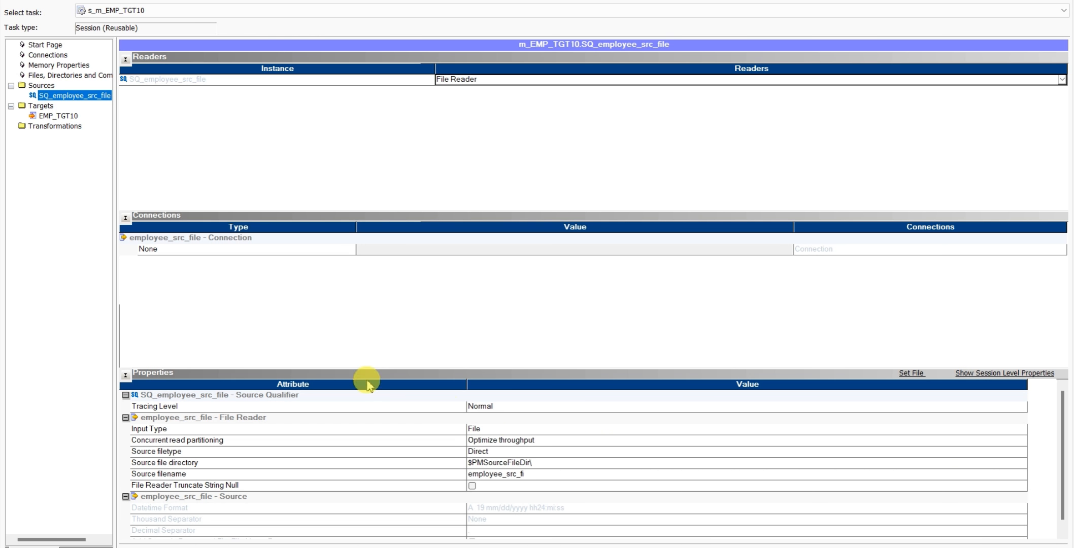
Review the source's file reader properties, including read partitioning, input type, source filetype, directory and filename
{"action": "left_click", "coordinate": [511, 446]}
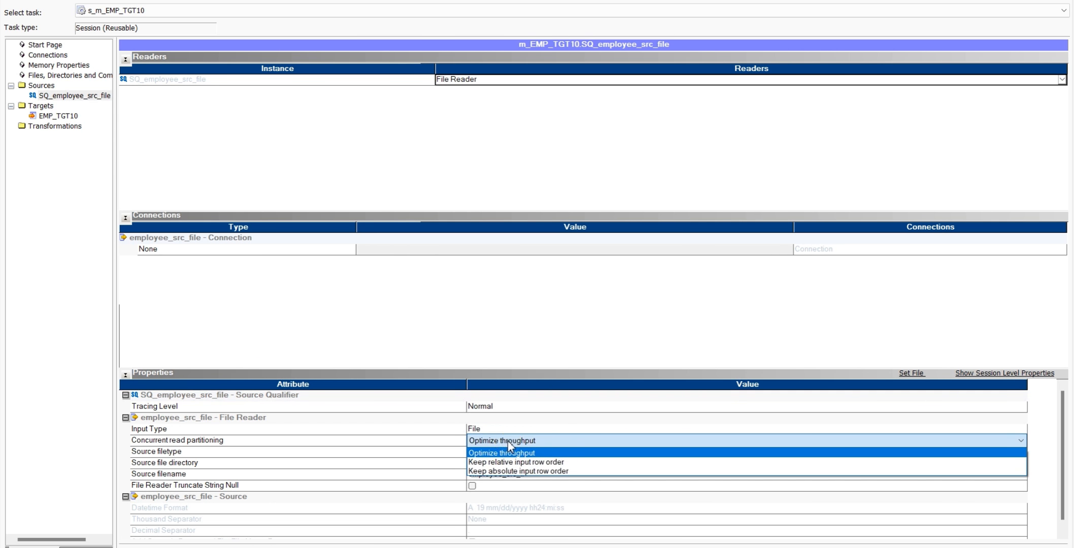
{"action": "left_click", "coordinate": [503, 452]}
{"action": "left_click", "coordinate": [490, 429]}
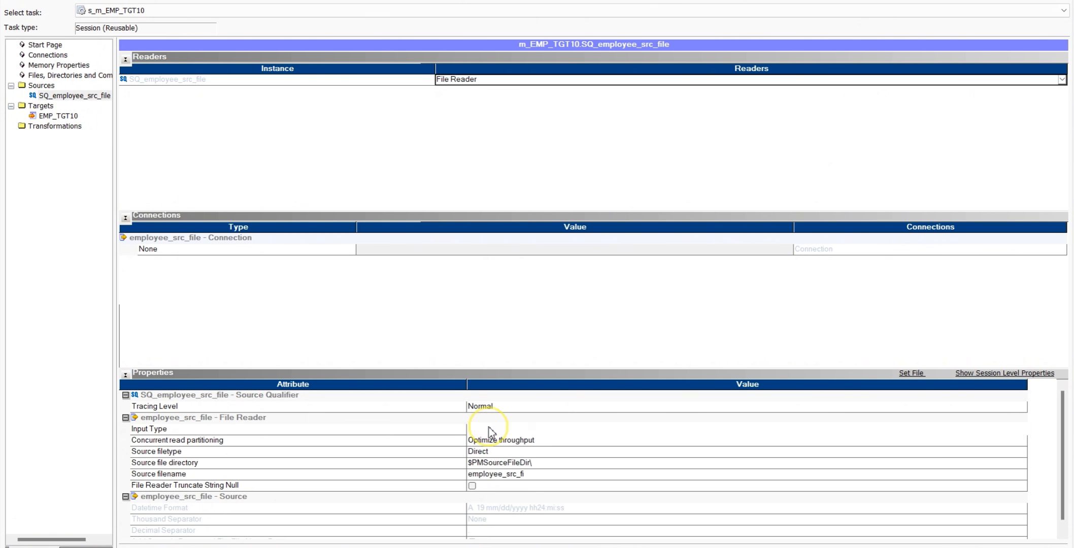
{"action": "left_click", "coordinate": [491, 431]}
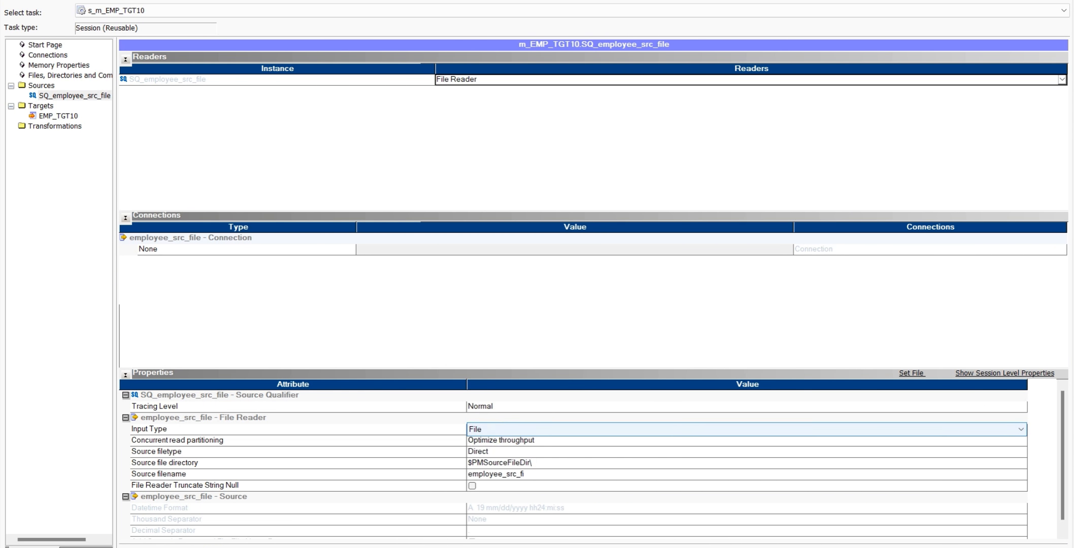
{"action": "scroll", "coordinate": [546, 463], "scroll_direction": "down", "scroll_amount": 1}
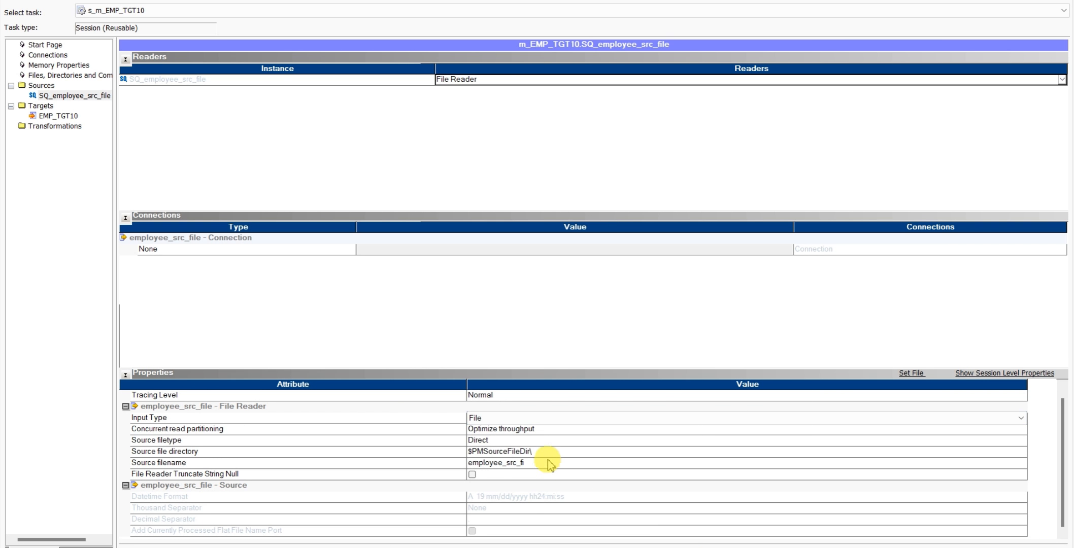
{"action": "left_click", "coordinate": [520, 464]}
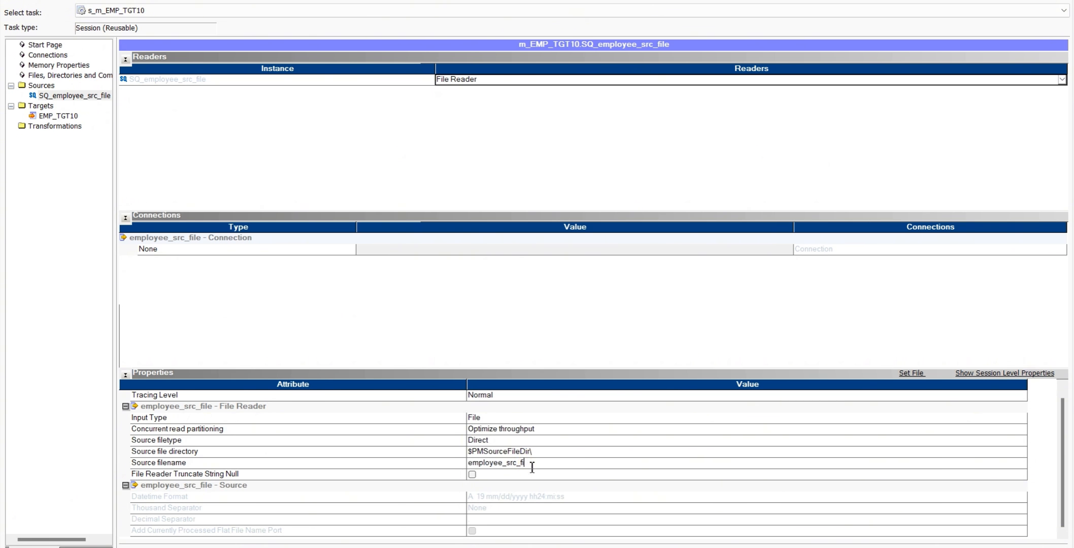
{"action": "left_click", "coordinate": [495, 441]}
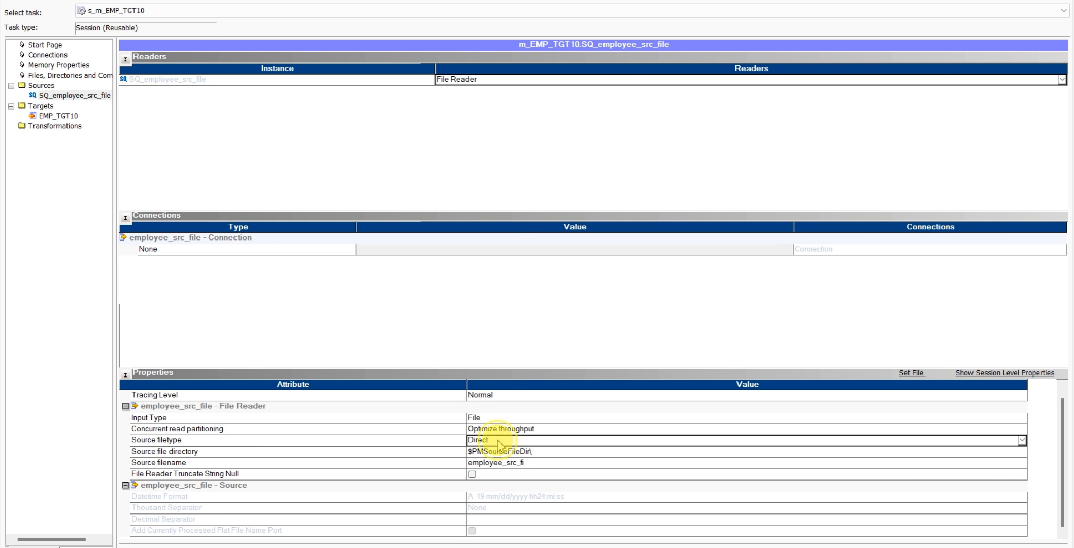
{"action": "left_click", "coordinate": [500, 446]}
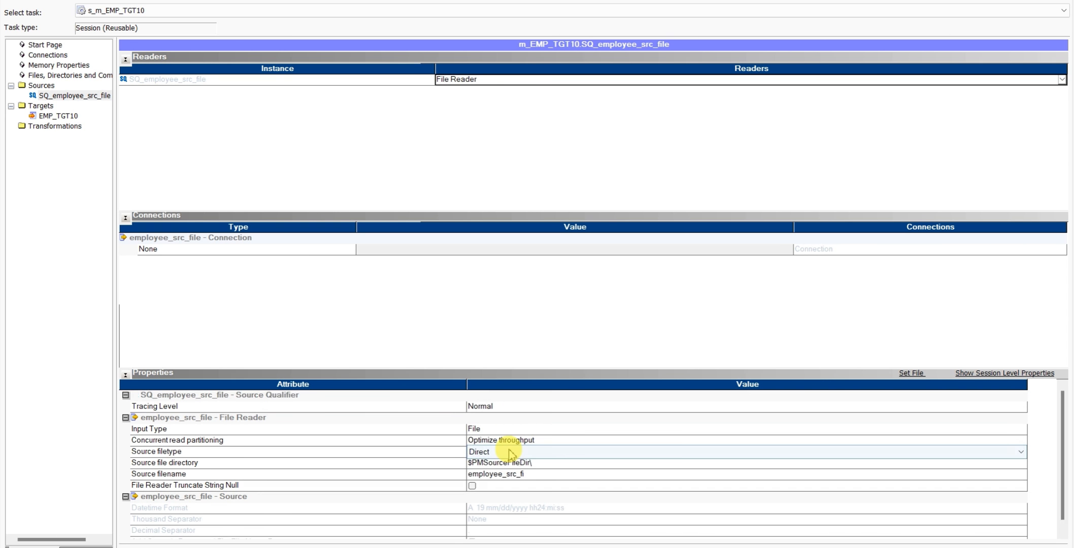
{"action": "scroll", "coordinate": [498, 453], "scroll_direction": "up", "scroll_amount": 1}
{"action": "scroll", "coordinate": [543, 514], "scroll_direction": "down", "scroll_amount": 1}
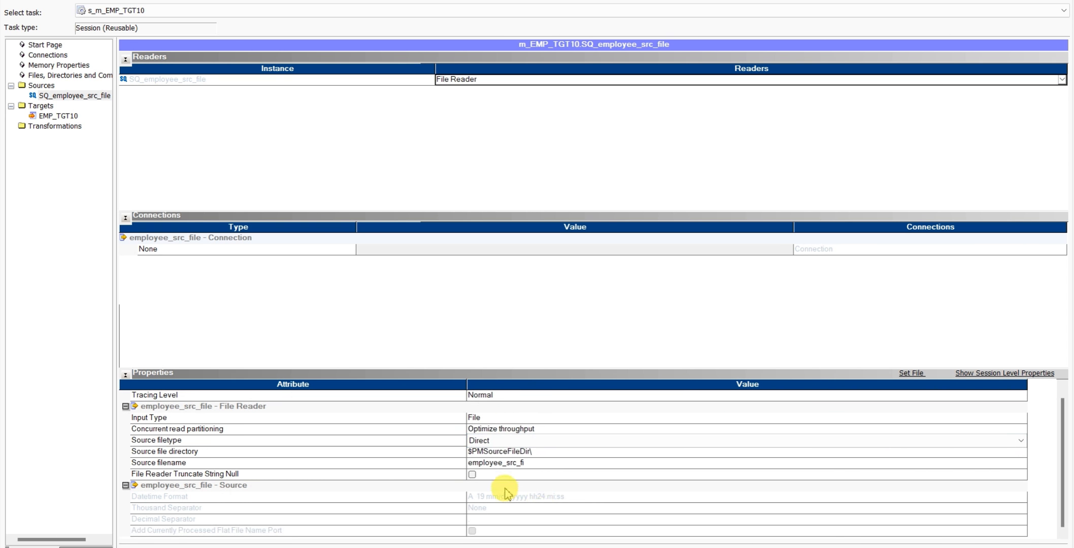
{"action": "left_click", "coordinate": [491, 464]}
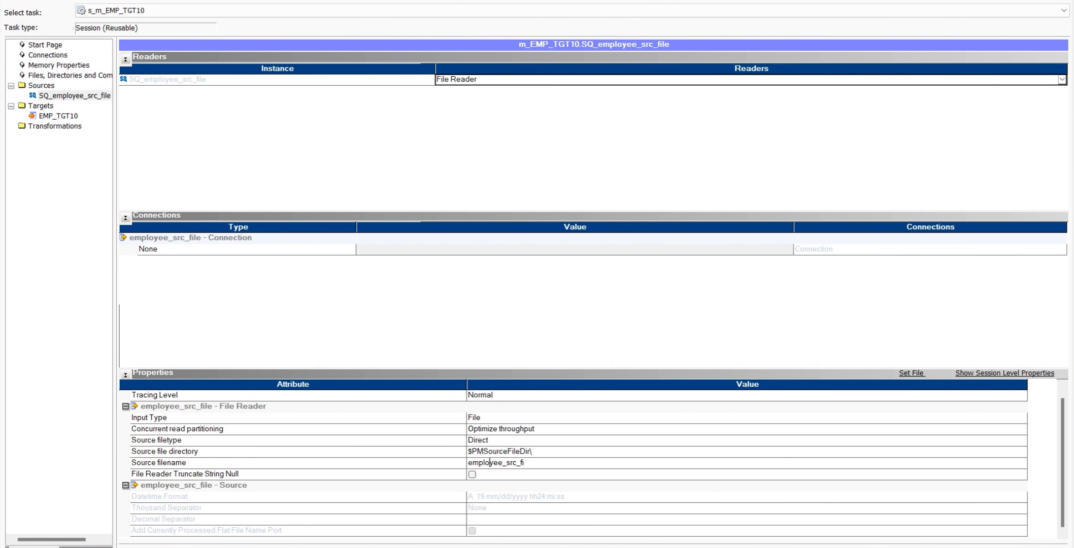
Copy the source file name from cell B5 of the Excel mapping sheet and set the session's source filename to employee_src_file.csv
{"action": "left_click", "coordinate": [782, 547]}
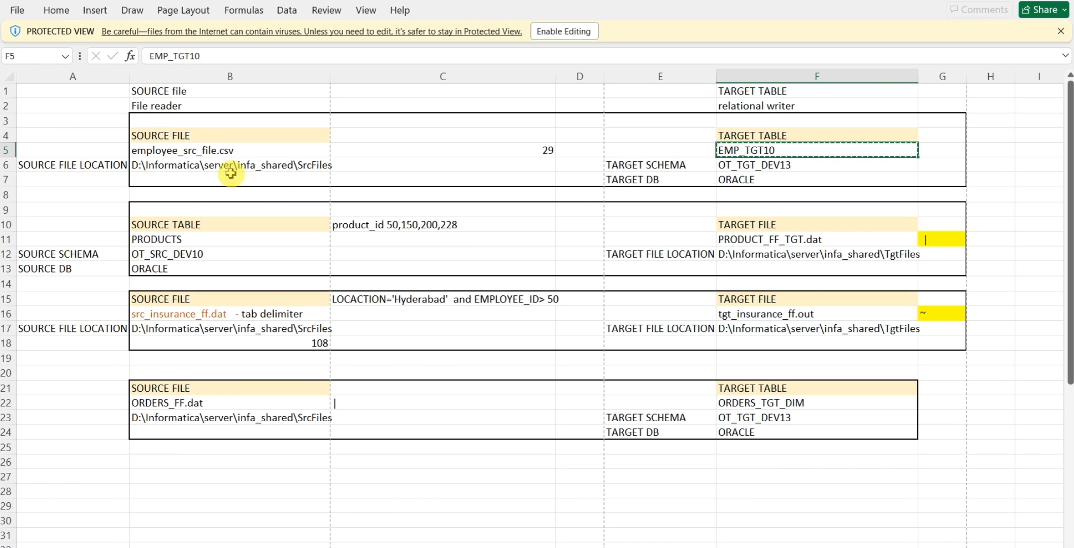
{"action": "left_click", "coordinate": [208, 153]}
{"action": "key", "text": "ctrl+c"}
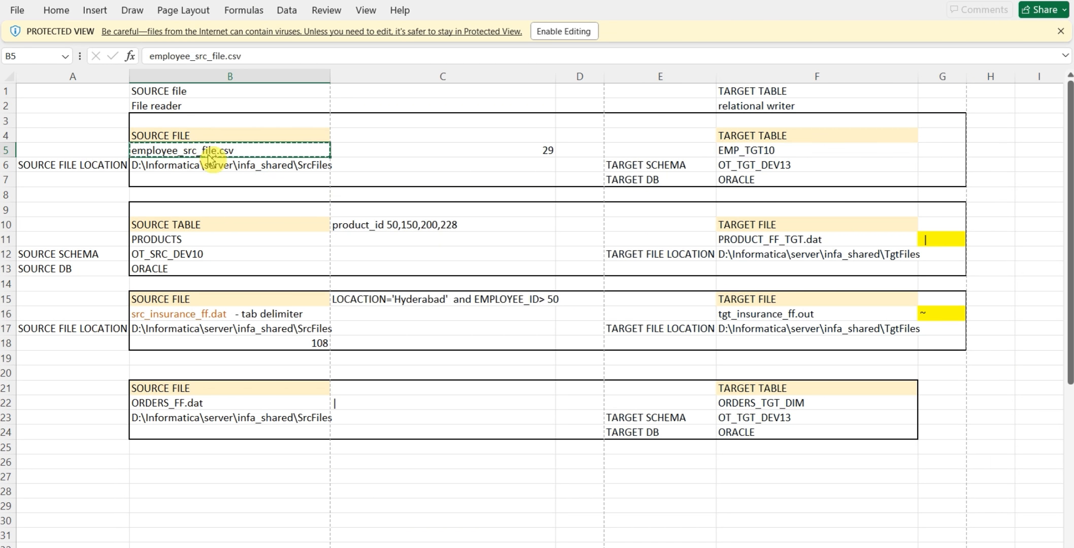
{"action": "key", "text": "alt+Tab"}
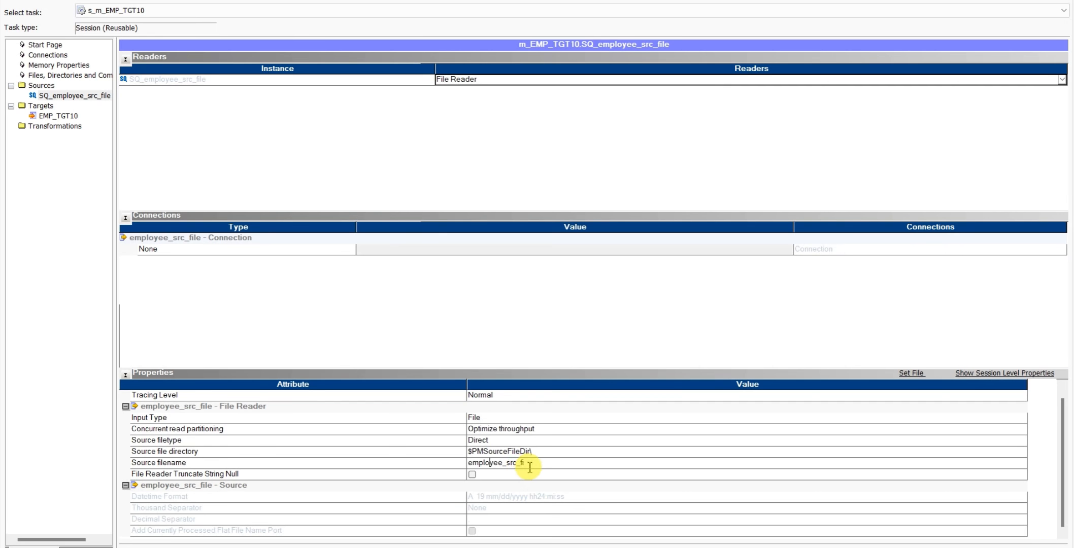
{"action": "left_click_drag", "start_coordinate": [530, 467], "coordinate": [420, 450]}
{"action": "key", "text": "BackSpace"}
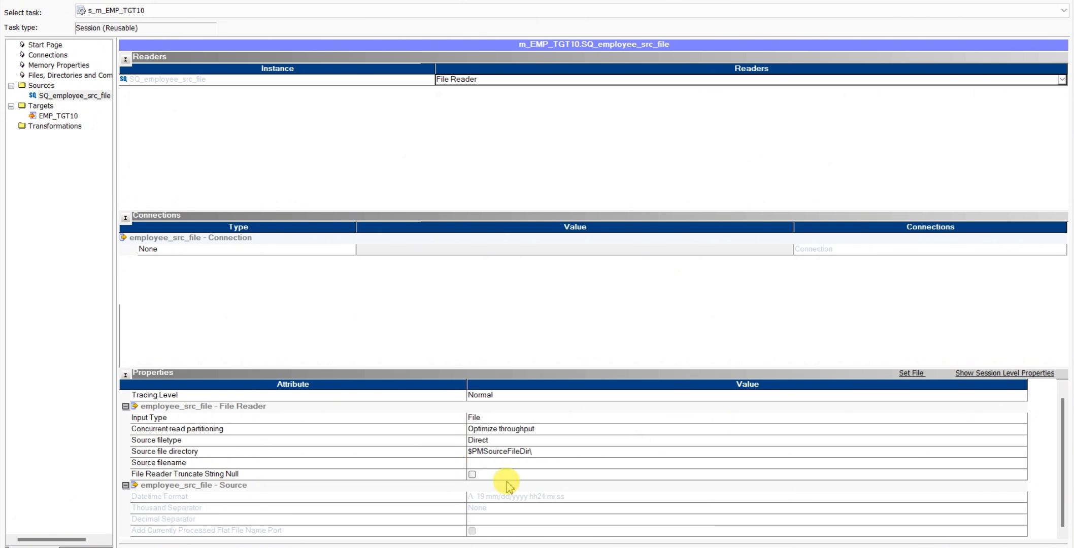
{"action": "left_click", "coordinate": [506, 462]}
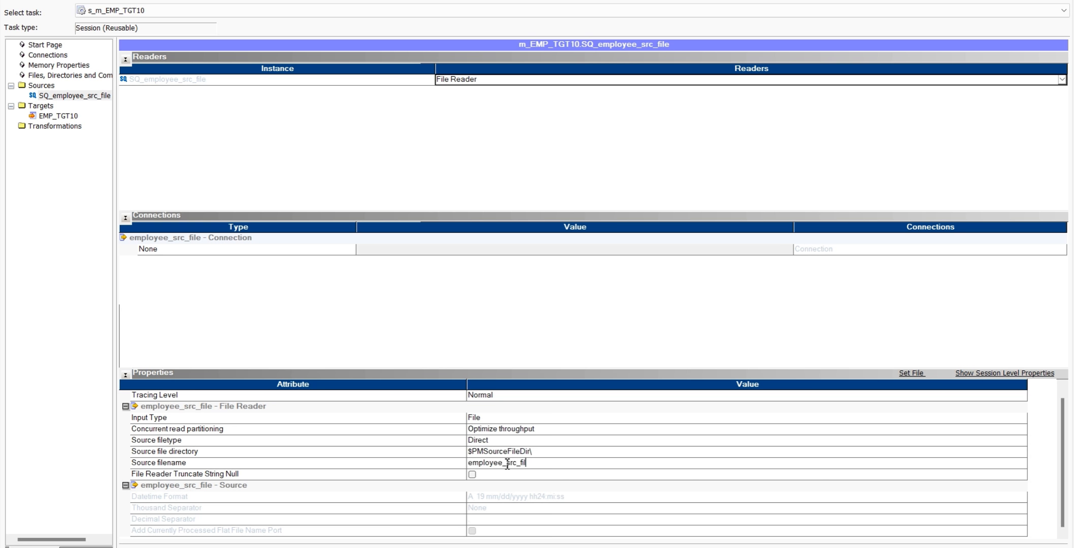
{"action": "left_click", "coordinate": [541, 470]}
{"action": "key", "text": "ctrl+v"}
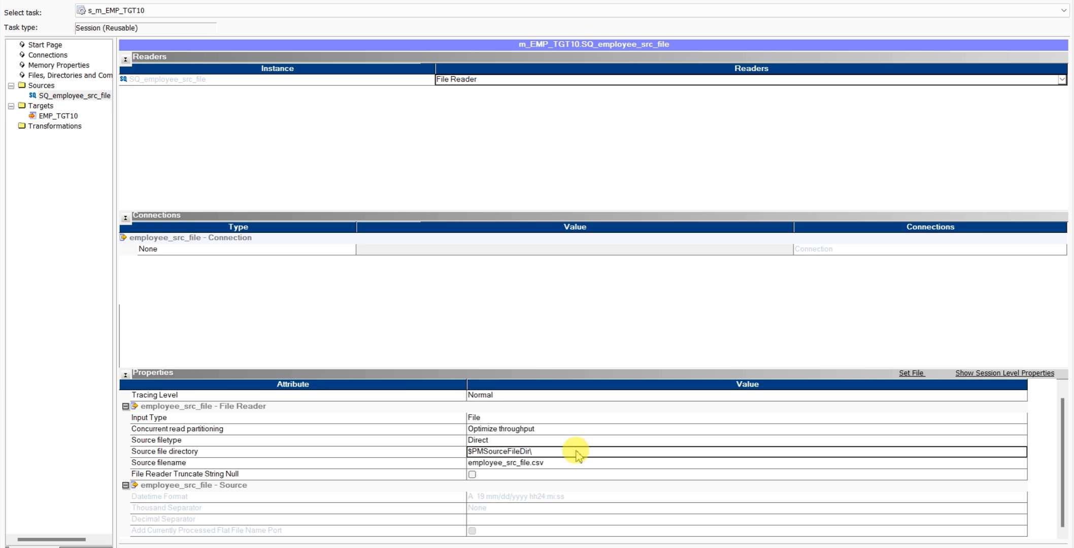
{"action": "scroll", "coordinate": [535, 451], "scroll_direction": "up", "scroll_amount": 1}
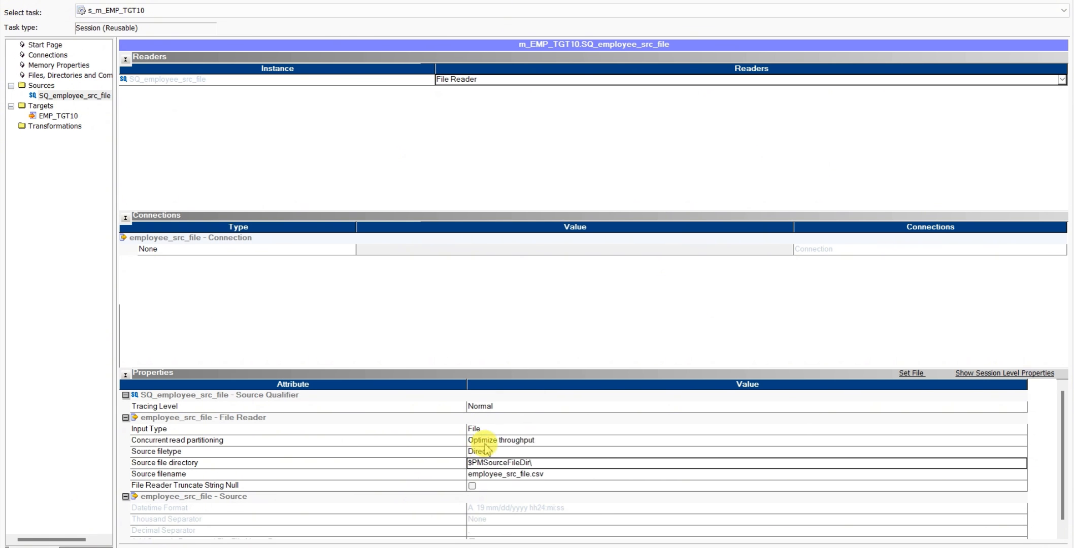
{"action": "left_click", "coordinate": [502, 429]}
{"action": "left_click", "coordinate": [504, 433]}
{"action": "scroll", "coordinate": [510, 464], "scroll_direction": "down", "scroll_amount": 1}
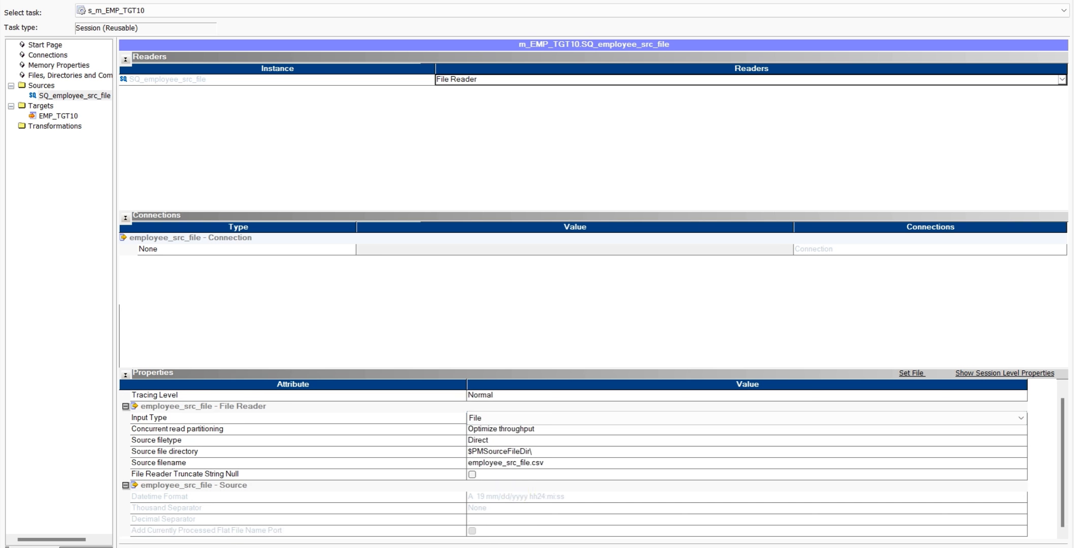
{"action": "scroll", "coordinate": [574, 452], "scroll_direction": "up", "scroll_amount": 1}
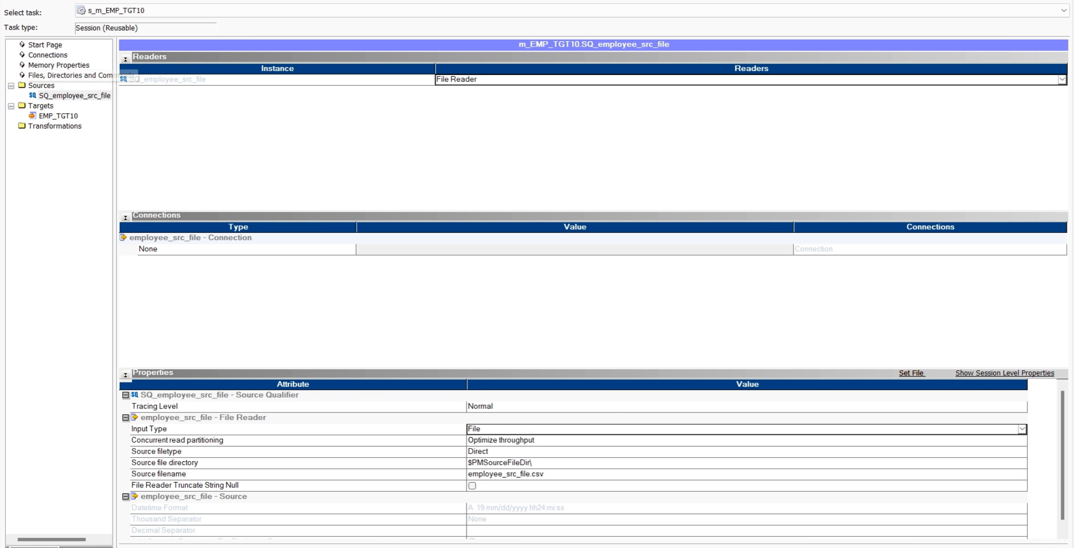
Set the EMP_TGT10 target's load type to Normal and its relational connection to rel_TNS_TGT_DEV13
{"action": "left_click", "coordinate": [57, 116]}
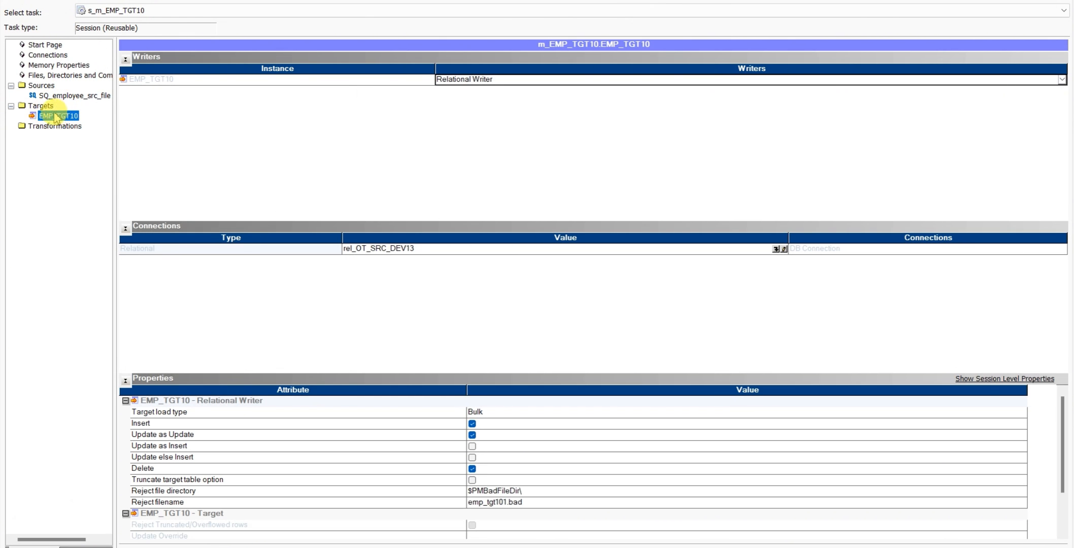
{"action": "scroll", "coordinate": [635, 485], "scroll_direction": "down", "scroll_amount": 2}
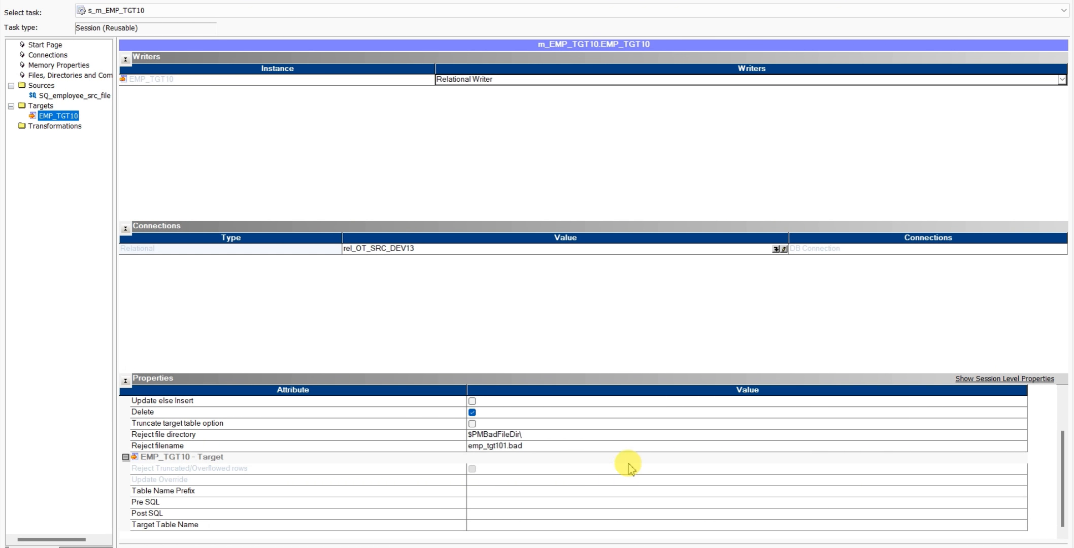
{"action": "scroll", "coordinate": [624, 463], "scroll_direction": "up", "scroll_amount": 2}
{"action": "left_click", "coordinate": [482, 412]}
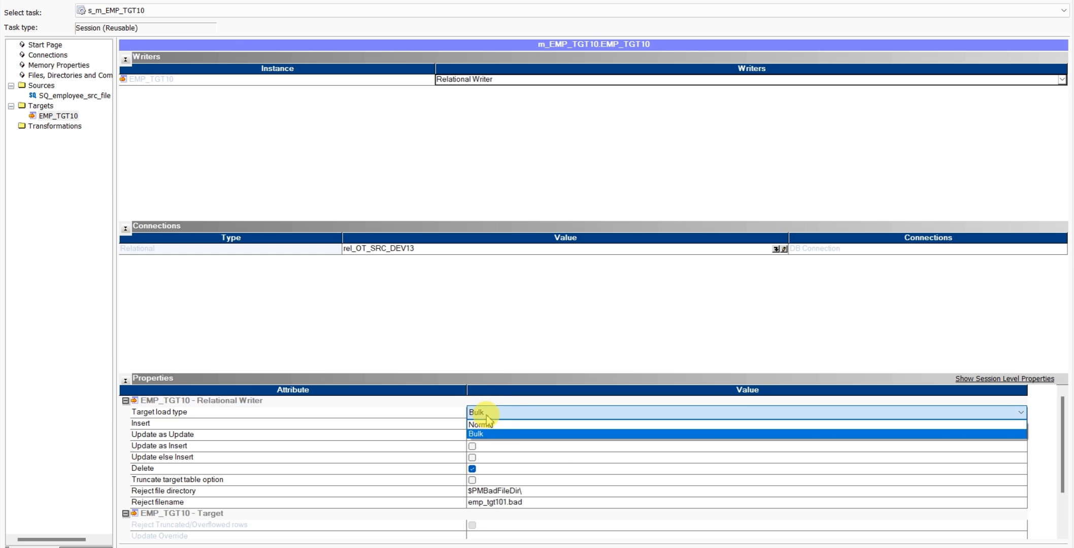
{"action": "left_click", "coordinate": [480, 424]}
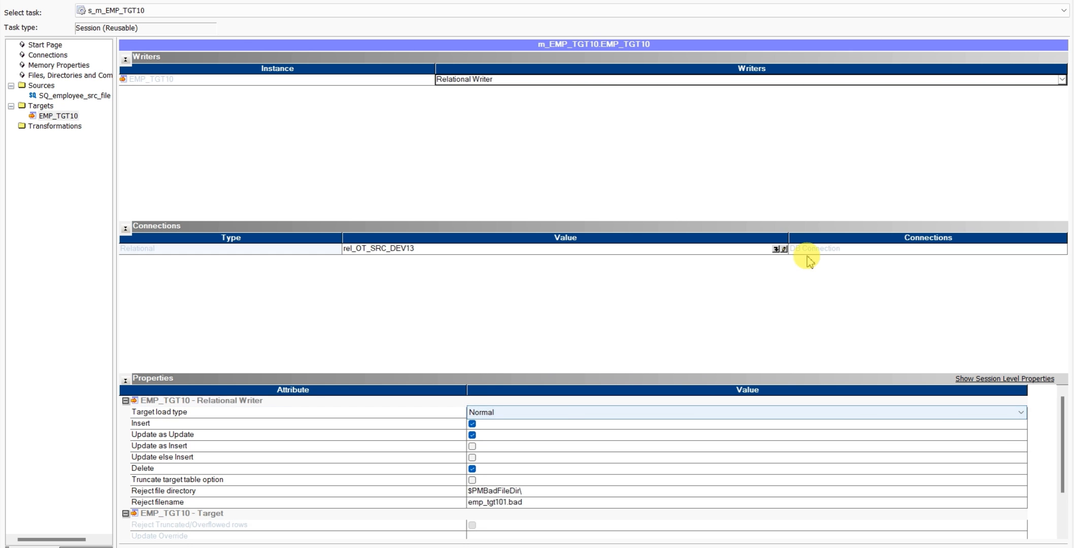
{"action": "left_click", "coordinate": [775, 250]}
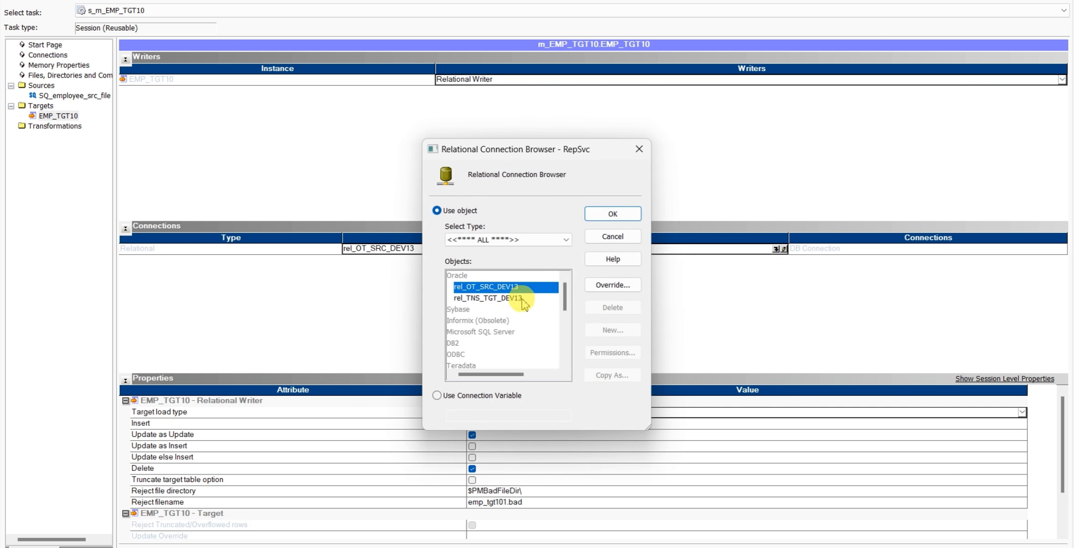
{"action": "left_click", "coordinate": [522, 300]}
{"action": "left_click", "coordinate": [613, 213]}
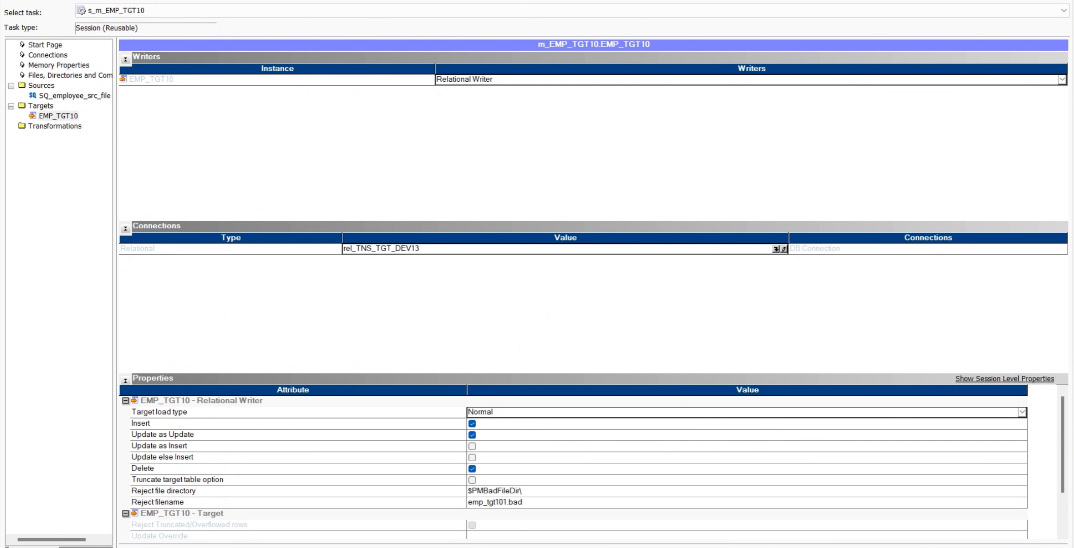
Recheck the EMP_TGT10 target and SQ_employee_src_file source properties and close the session editor
{"action": "key", "text": "super+a"}
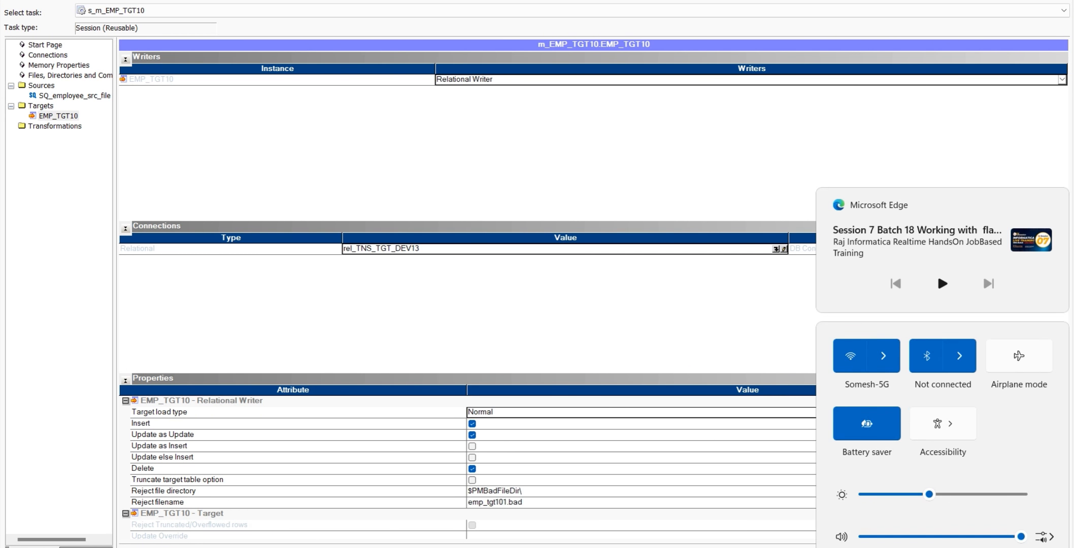
{"action": "left_click", "coordinate": [412, 272]}
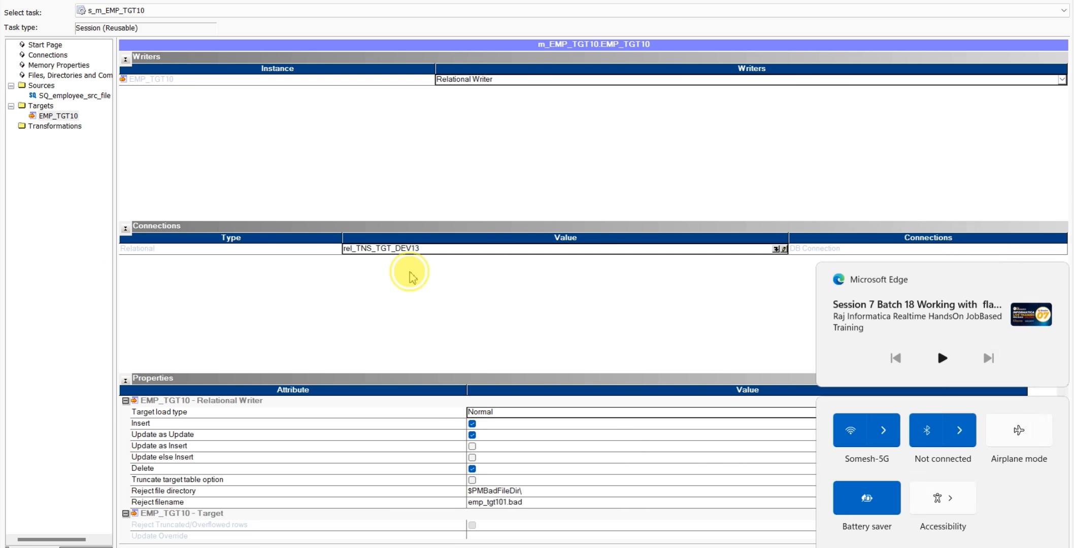
{"action": "scroll", "coordinate": [442, 463], "scroll_direction": "down", "scroll_amount": 2}
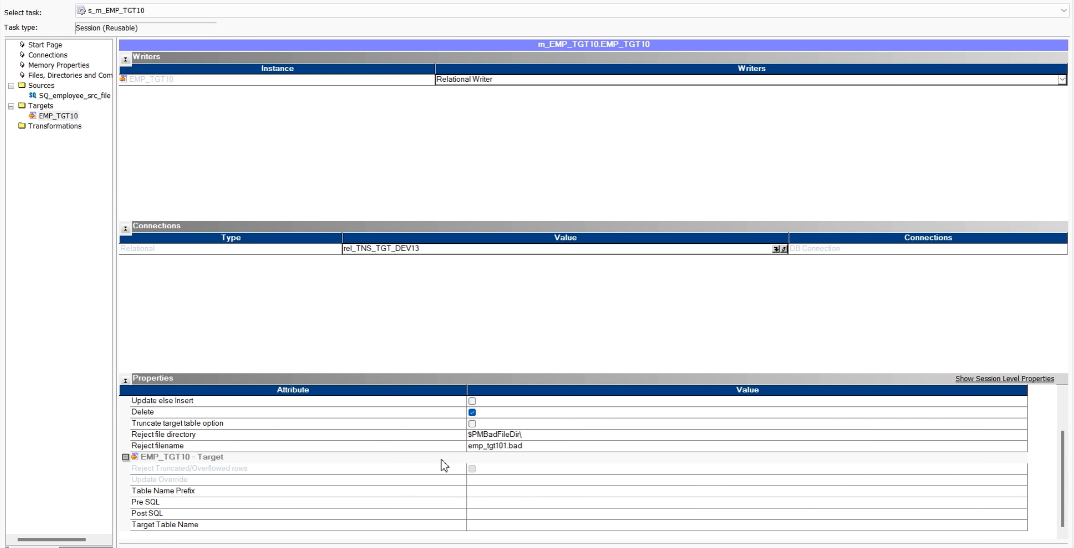
{"action": "left_click", "coordinate": [75, 96]}
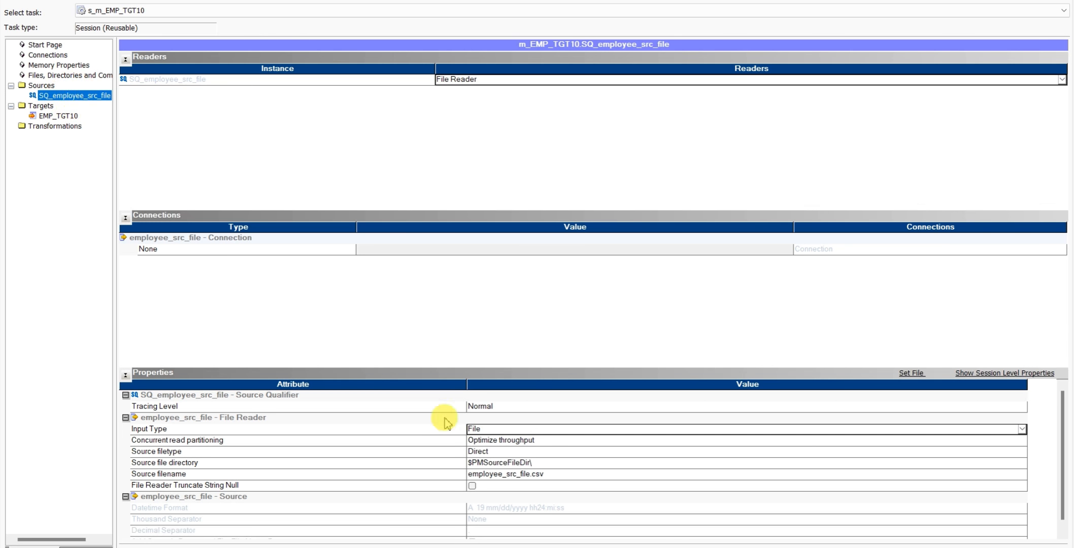
{"action": "scroll", "coordinate": [486, 451], "scroll_direction": "down", "scroll_amount": 1}
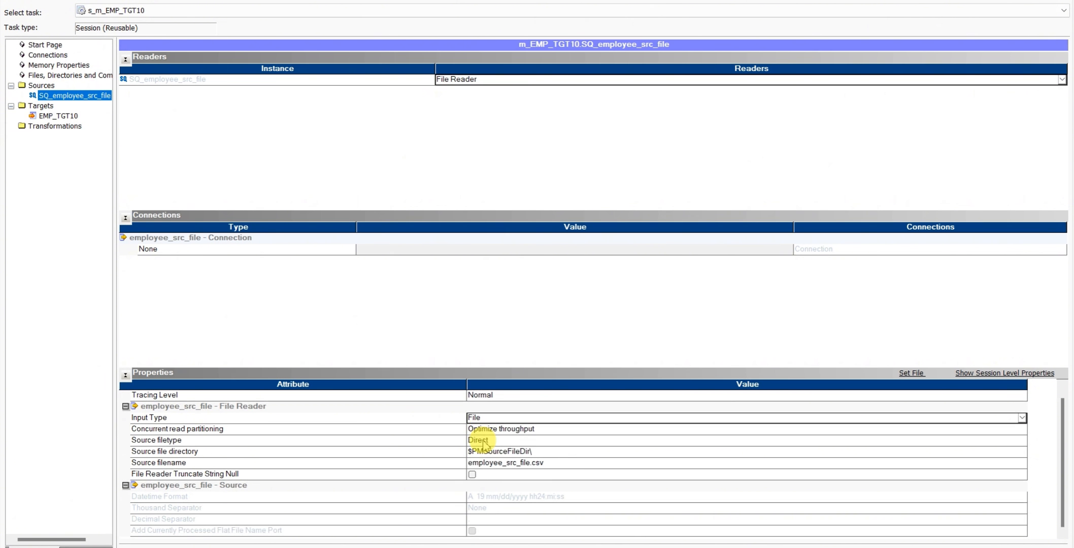
{"action": "scroll", "coordinate": [484, 445], "scroll_direction": "up", "scroll_amount": 1}
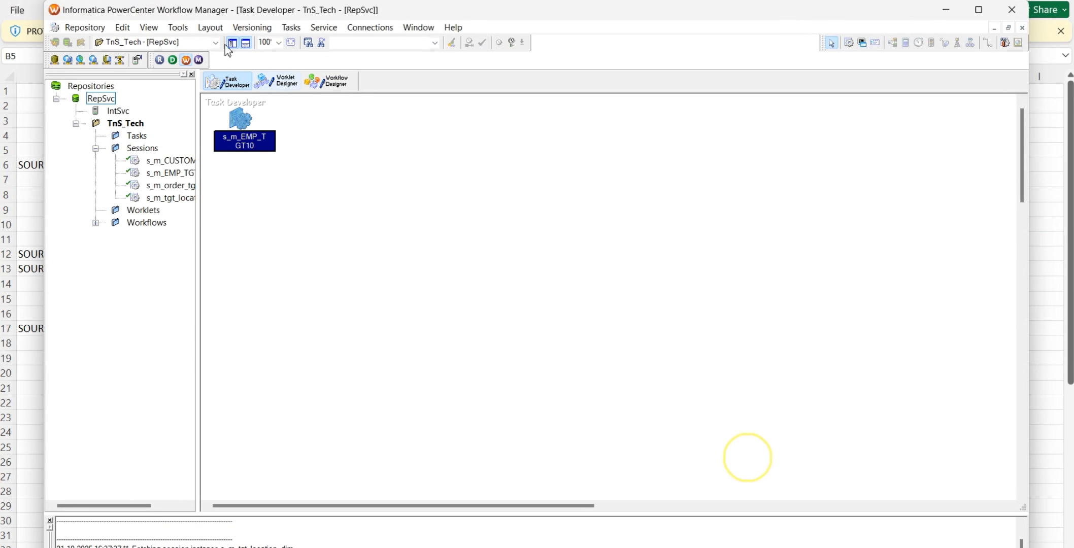
Start a new workflow in the Workflow Designer and try to name it wf_s_m_employee_src_file.csv
{"action": "left_click", "coordinate": [325, 81]}
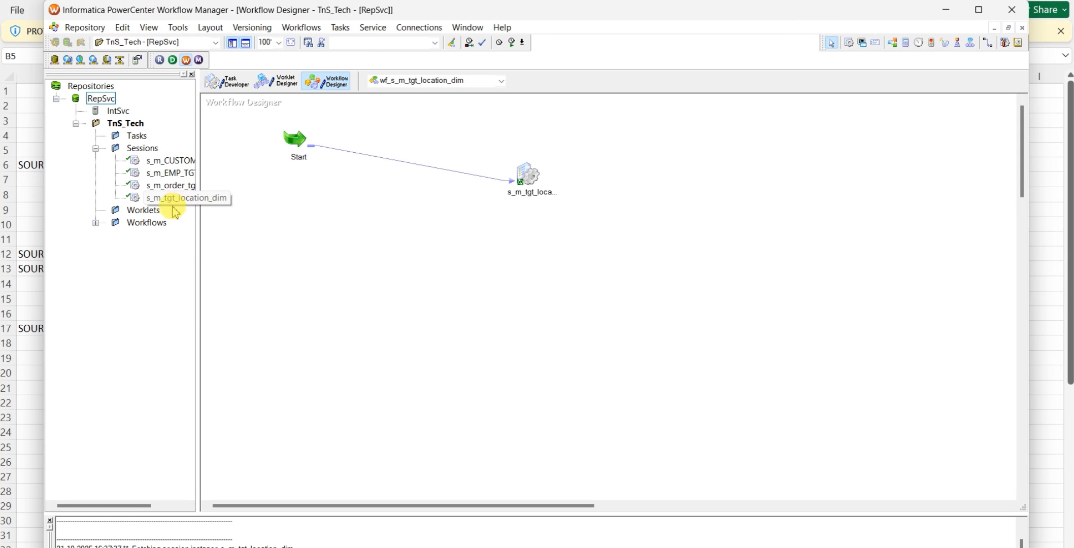
{"action": "left_click", "coordinate": [302, 27]}
{"action": "left_click", "coordinate": [305, 39]}
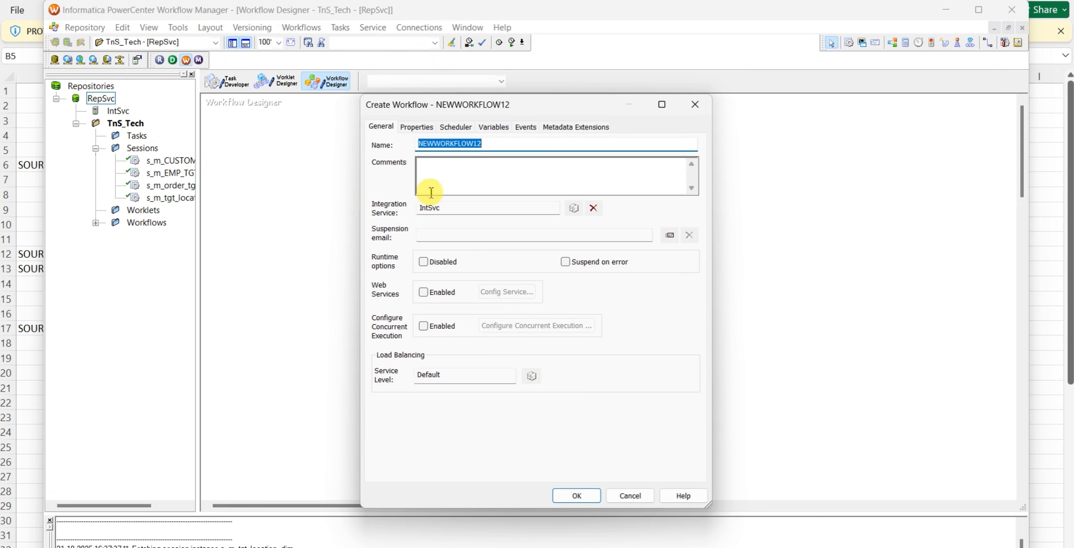
{"action": "type", "text": "wf"}
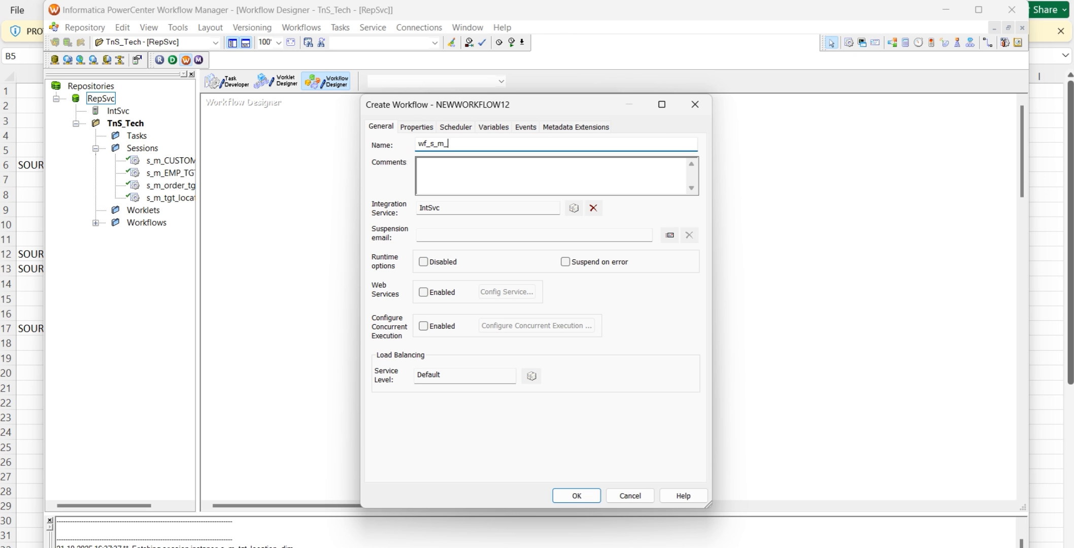
{"action": "type", "text": "_s_m_"}
{"action": "type", "text": "employee_src_file.csv"}
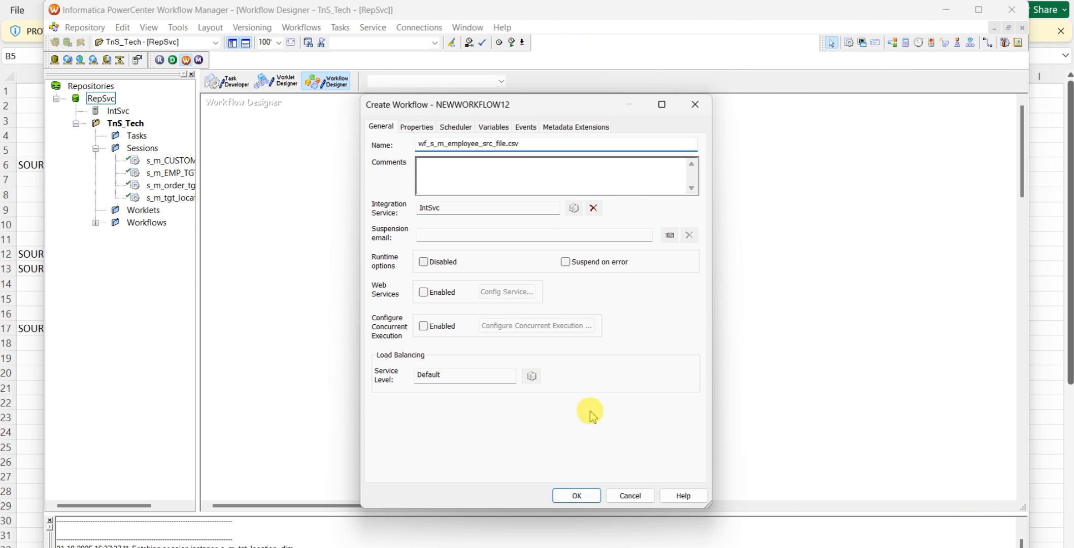
{"action": "left_click", "coordinate": [578, 495]}
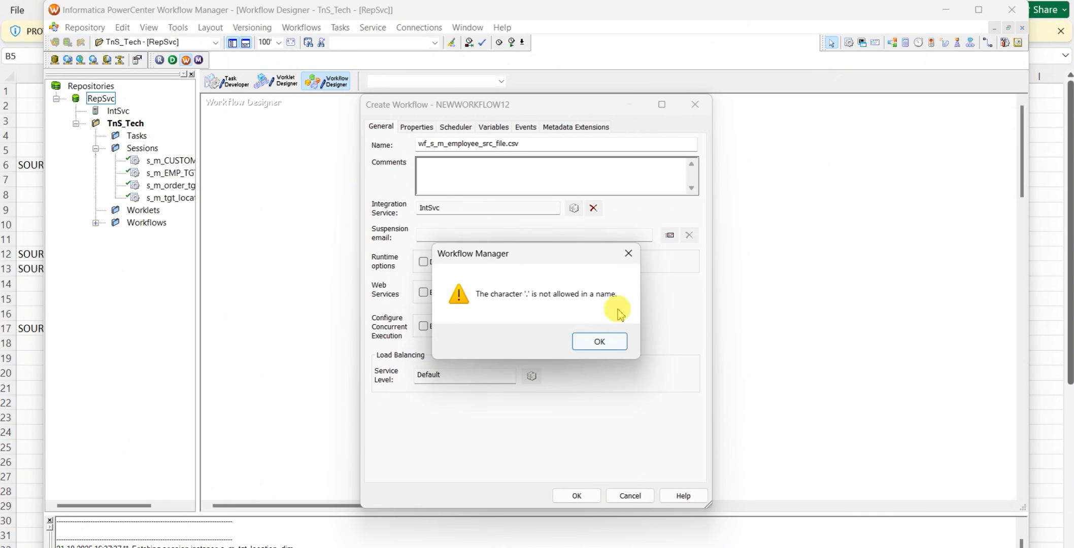
{"action": "left_click", "coordinate": [630, 254]}
Name the workflow wf_s_m_EMP_TGT10, copying the table name from the query in Oracle SQL Developer, and create it
{"action": "left_click", "coordinate": [534, 145]}
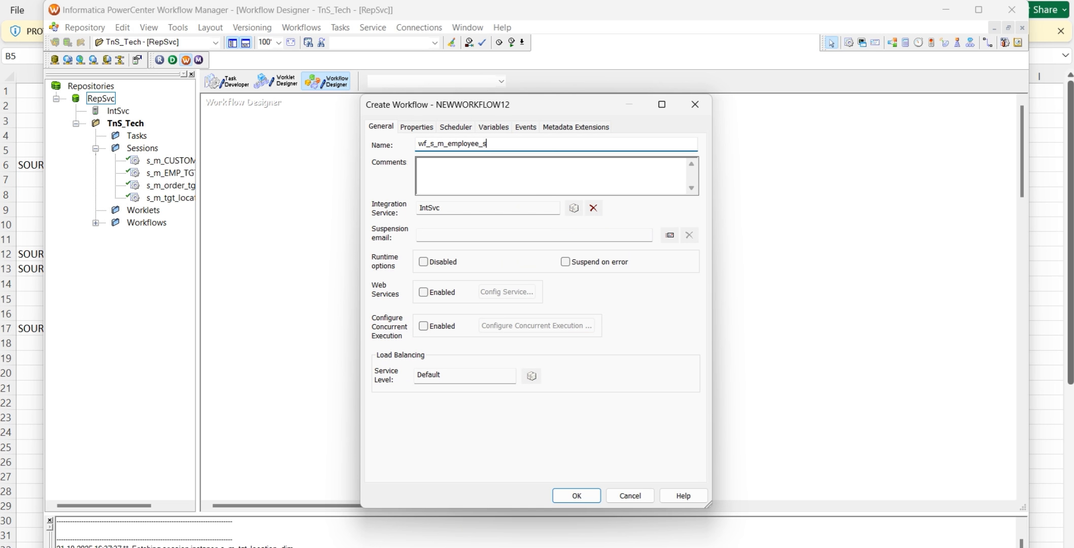
{"action": "key", "text": "alt+Tab"}
{"action": "left_click", "coordinate": [324, 140]}
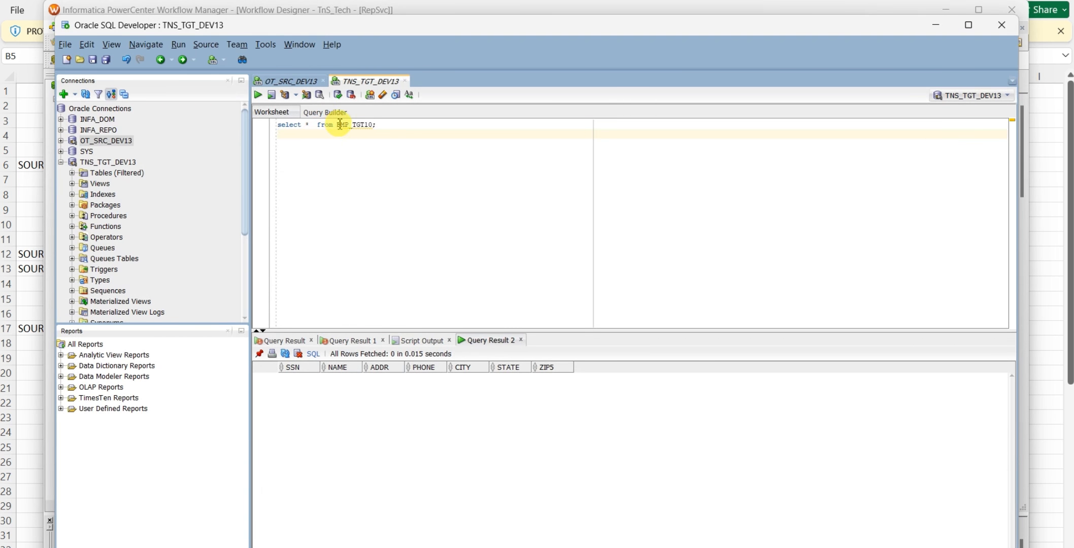
{"action": "left_click_drag", "start_coordinate": [344, 127], "coordinate": [372, 121]}
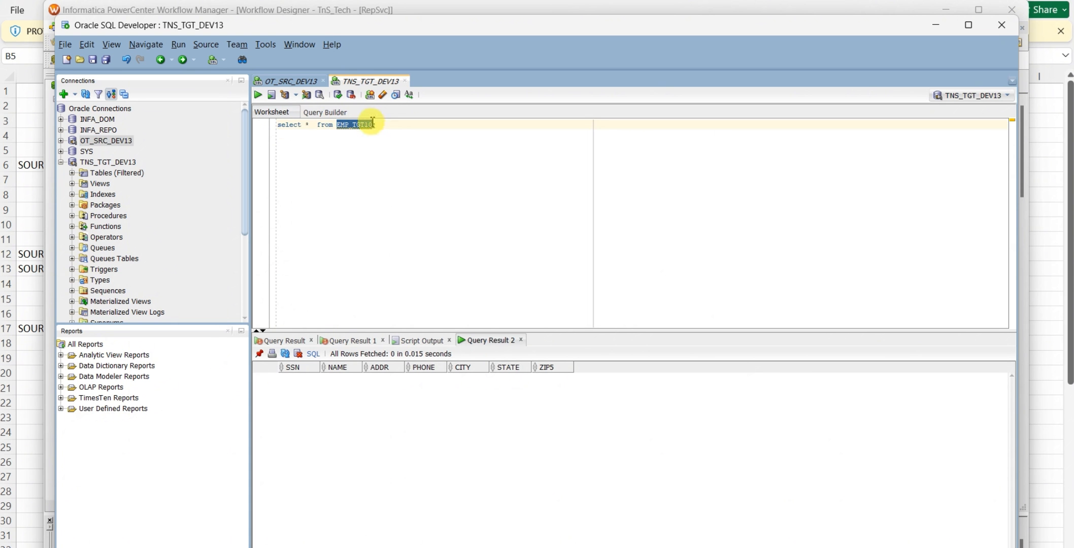
{"action": "key", "text": "alt+Tab"}
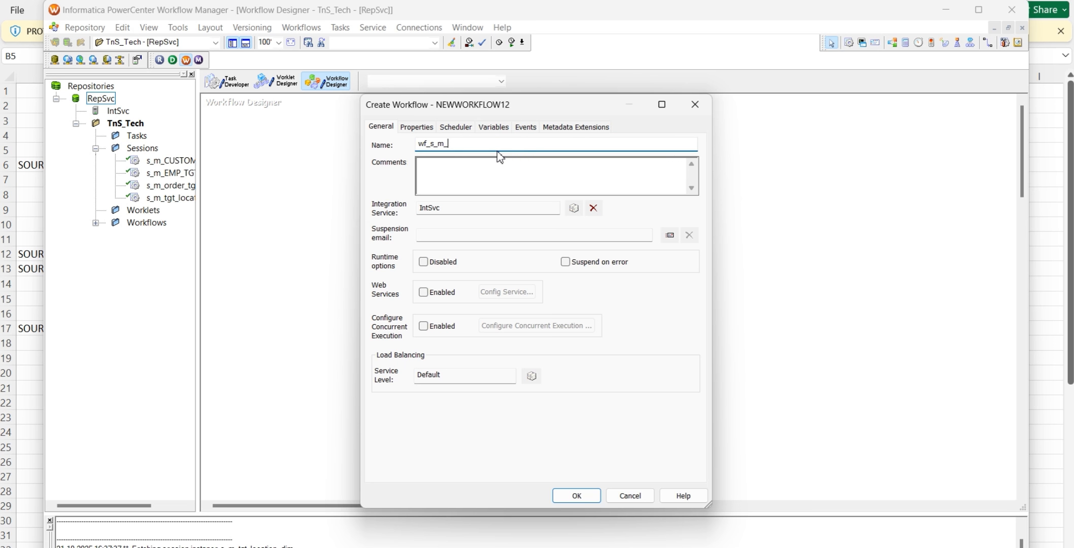
{"action": "left_click", "coordinate": [576, 495]}
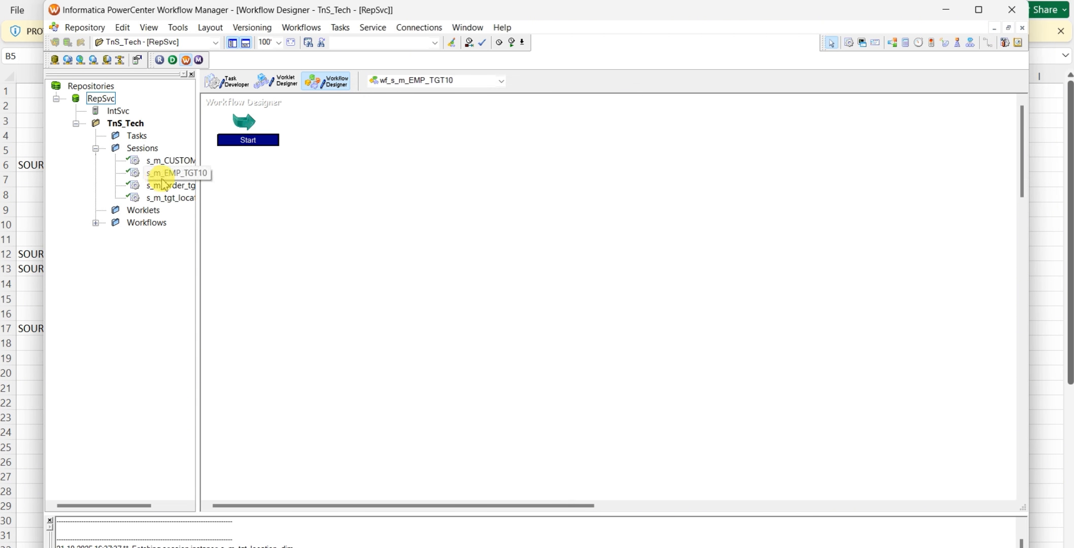
Add the s_m_EMP_TGT10 session to the workflow, link the Start task to it, and save
{"action": "left_click_drag", "start_coordinate": [163, 175], "coordinate": [401, 150]}
{"action": "left_click", "coordinate": [990, 45]}
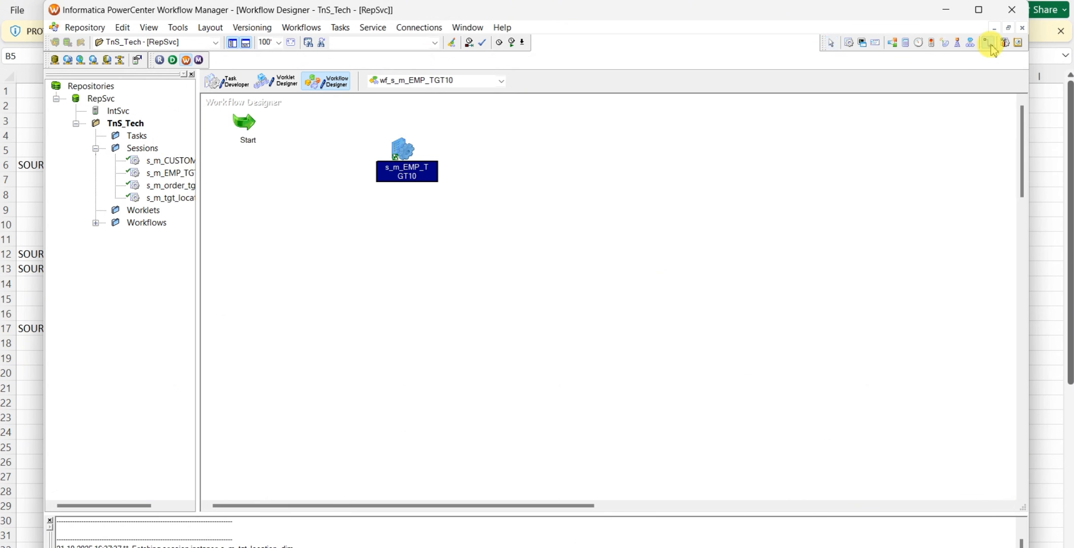
{"action": "left_click_drag", "start_coordinate": [244, 122], "coordinate": [398, 151]}
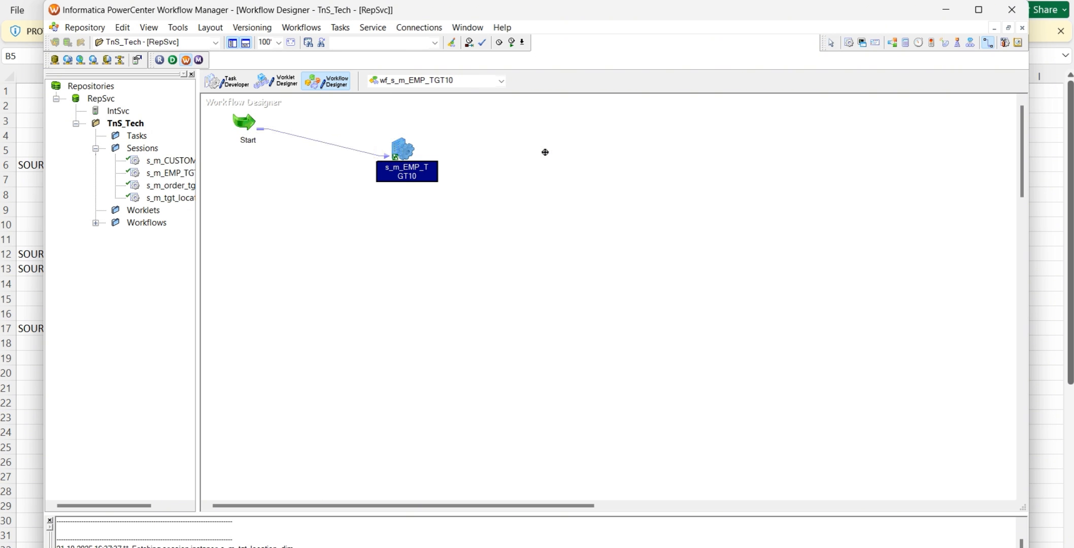
{"action": "key", "text": "ctrl+s"}
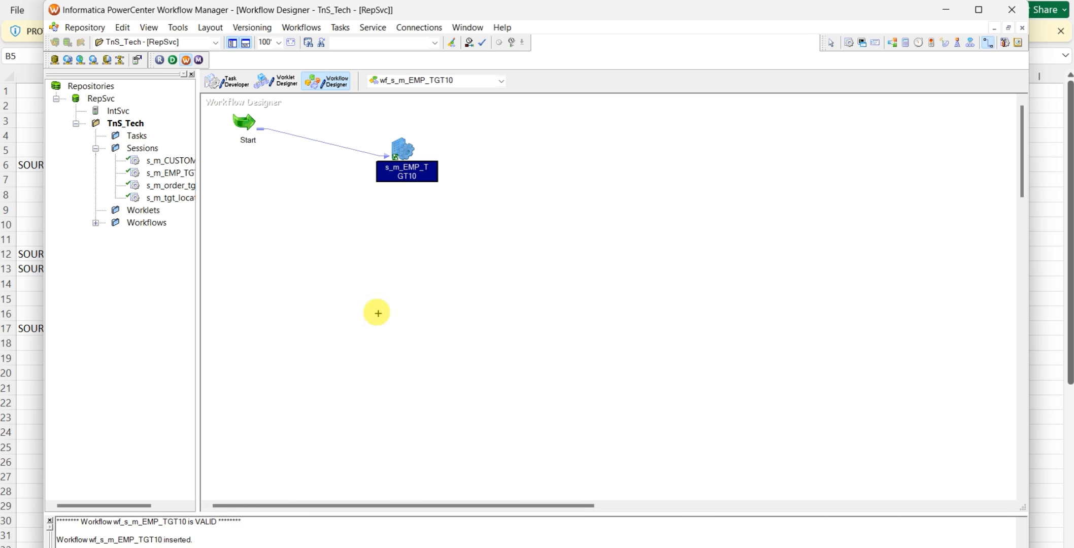
Start the wf_s_m_EMP_TGT10 workflow and dismiss the Workflow Monitor connection error
{"action": "left_click", "coordinate": [500, 170]}
{"action": "right_click", "coordinate": [541, 150]}
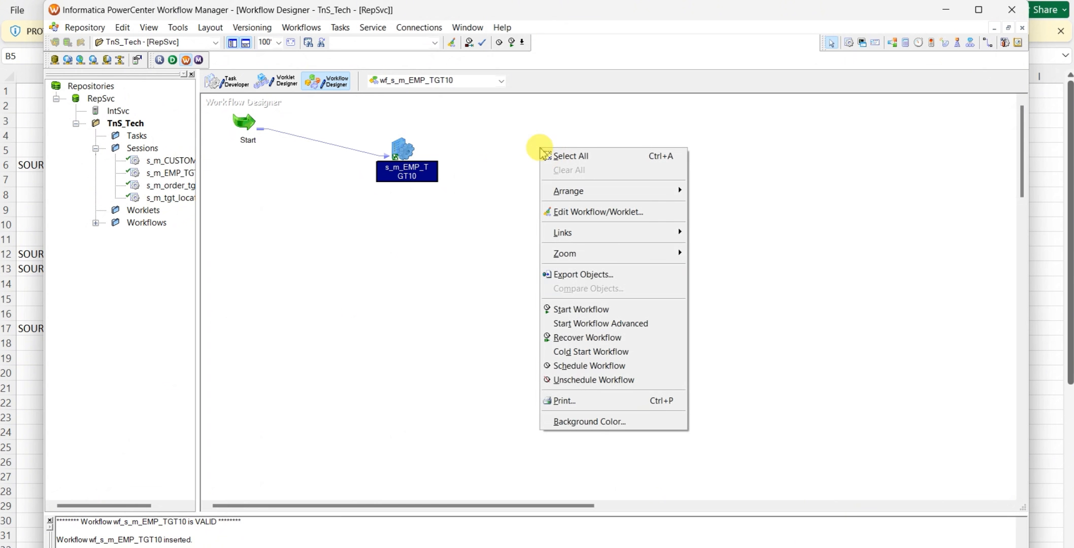
{"action": "left_click", "coordinate": [600, 313]}
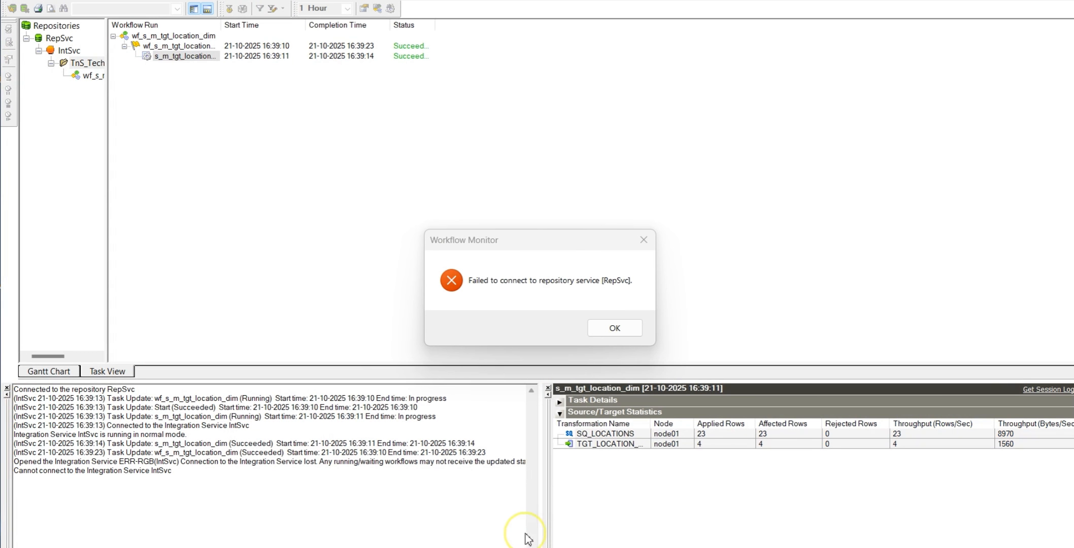
{"action": "left_click", "coordinate": [605, 328]}
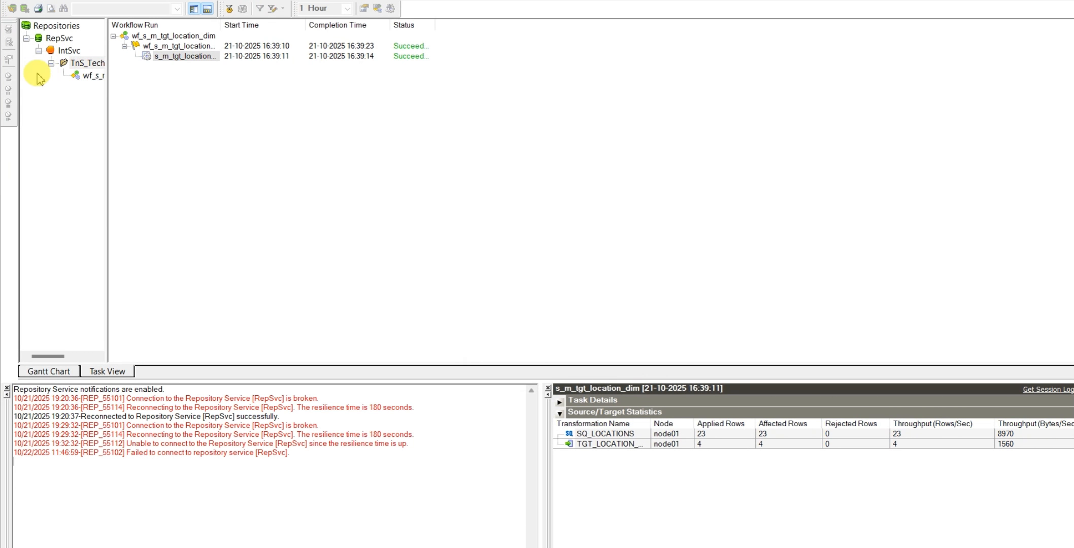
Check the RepSvc connection options in Workflow Monitor and browse the IntSvc service and TnS_Tech folder for the new workflow
{"action": "left_click", "coordinate": [57, 38]}
{"action": "right_click", "coordinate": [57, 38]}
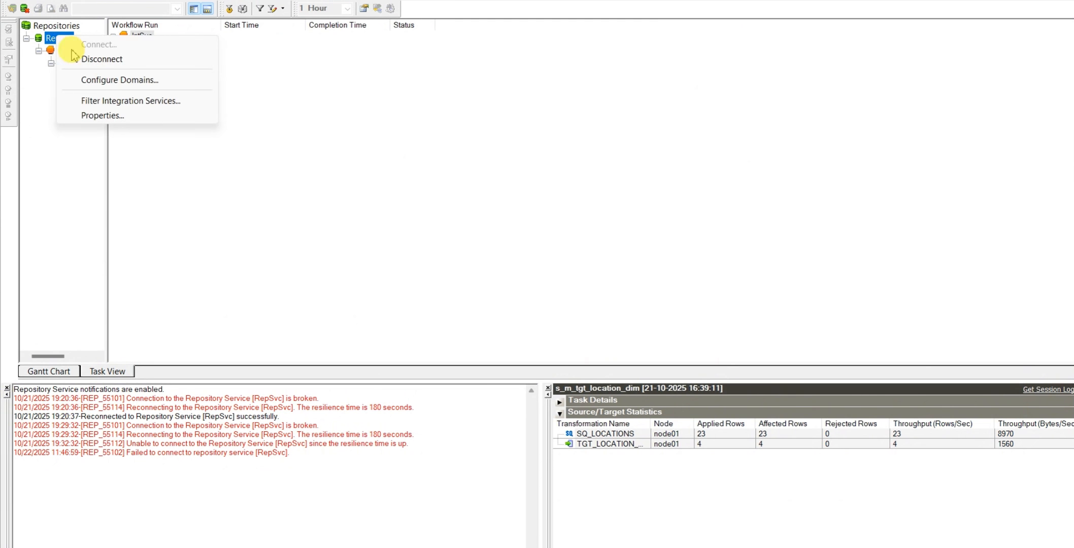
{"action": "left_click", "coordinate": [315, 185]}
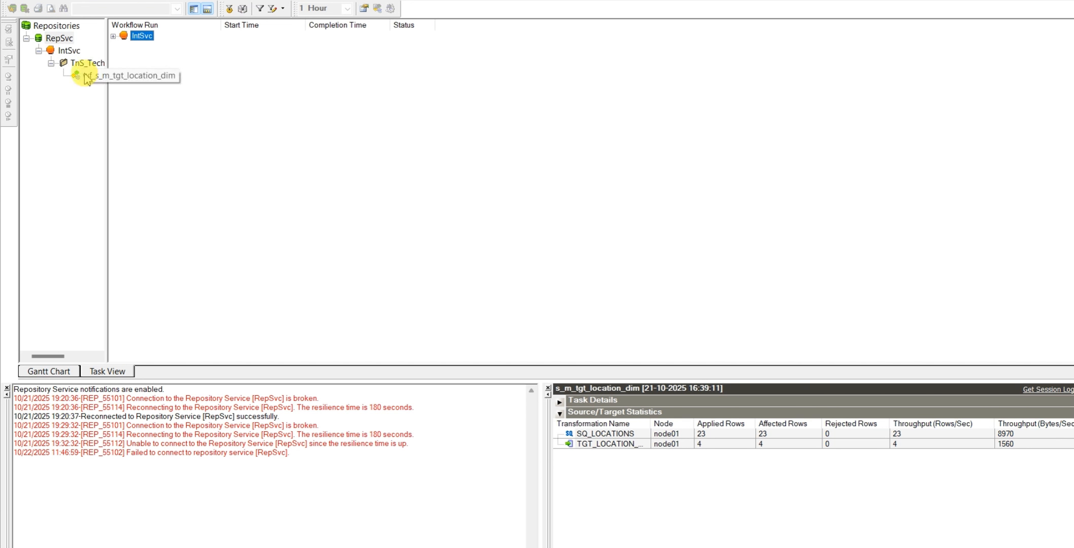
{"action": "left_click", "coordinate": [49, 63]}
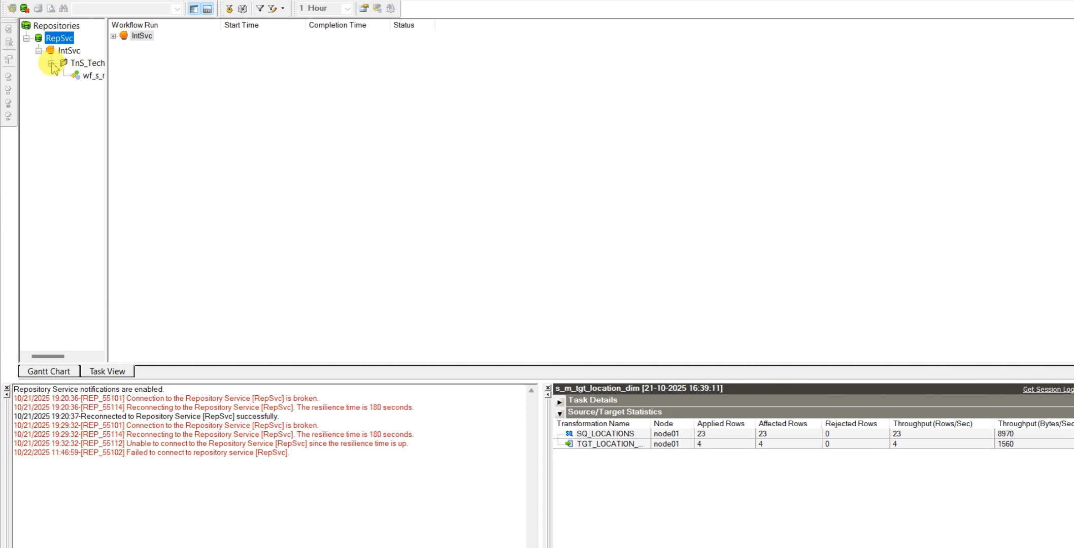
{"action": "left_click", "coordinate": [51, 63]}
{"action": "left_click", "coordinate": [39, 51]}
{"action": "left_click", "coordinate": [39, 50]}
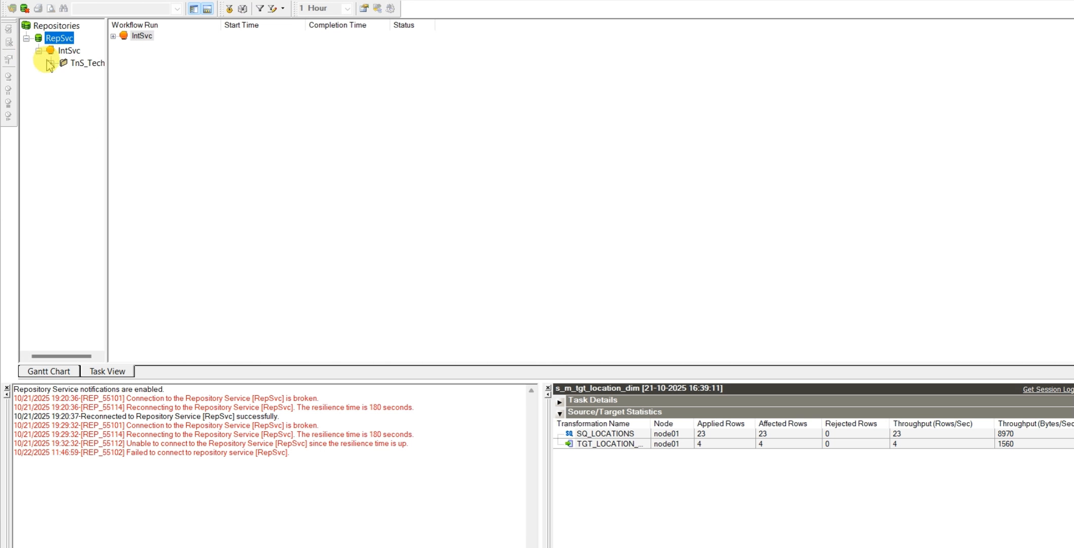
{"action": "left_click", "coordinate": [50, 64]}
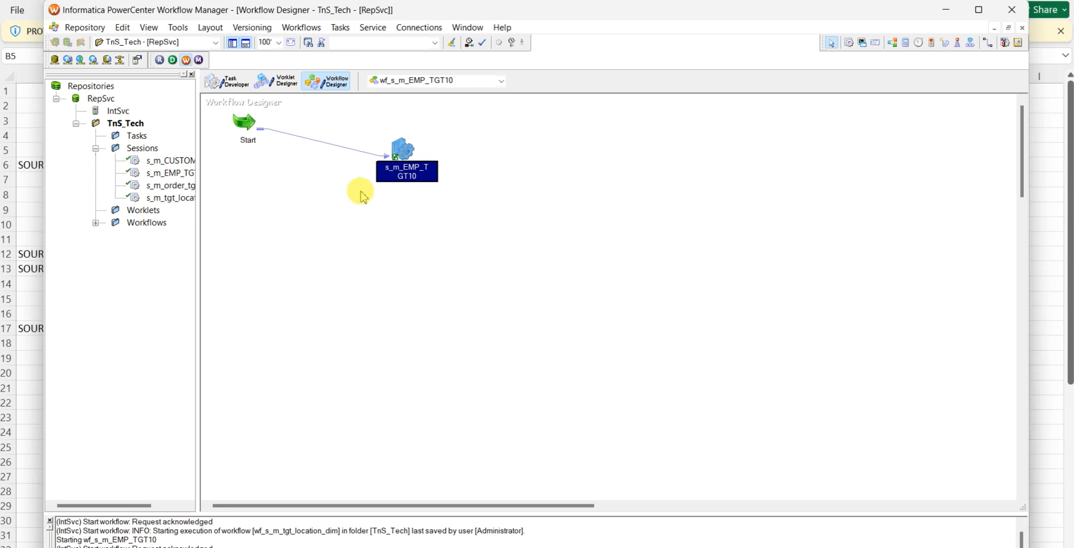
Try to relaunch Workflow Monitor from Workflow Manager, acknowledging the expired session and closing the leftover message window
{"action": "left_click", "coordinate": [200, 61]}
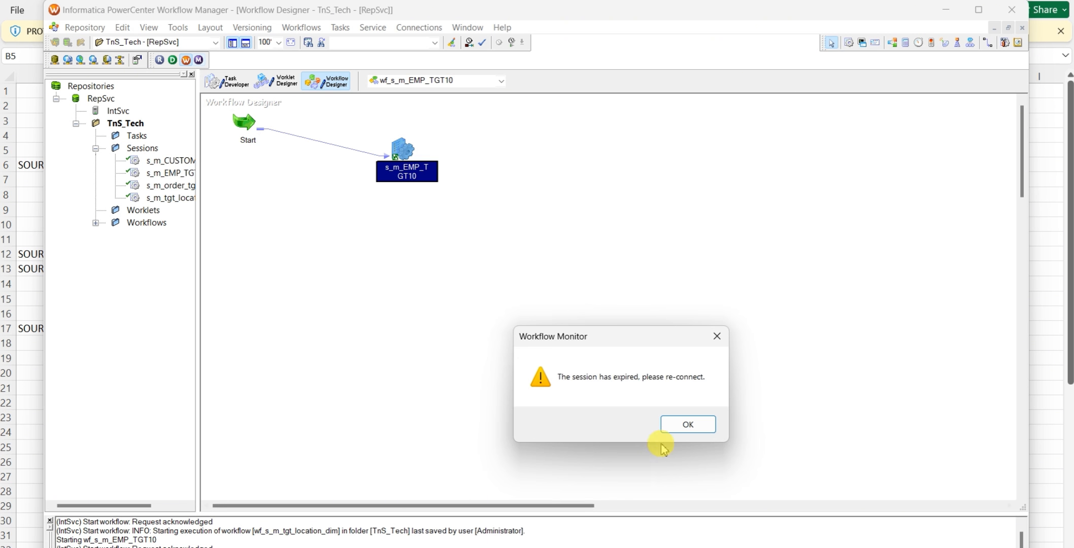
{"action": "left_click", "coordinate": [688, 425]}
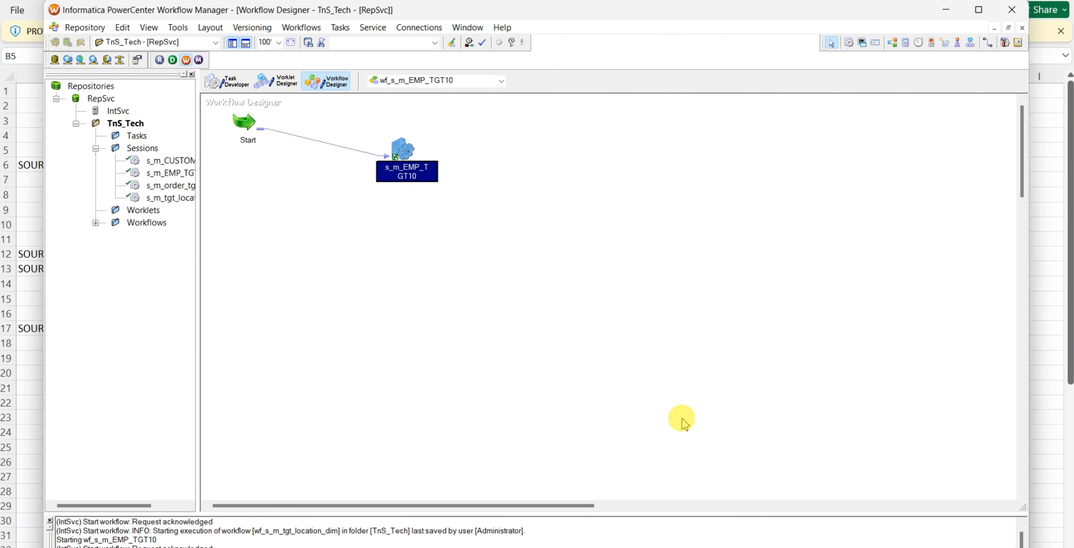
{"action": "left_click", "coordinate": [199, 60]}
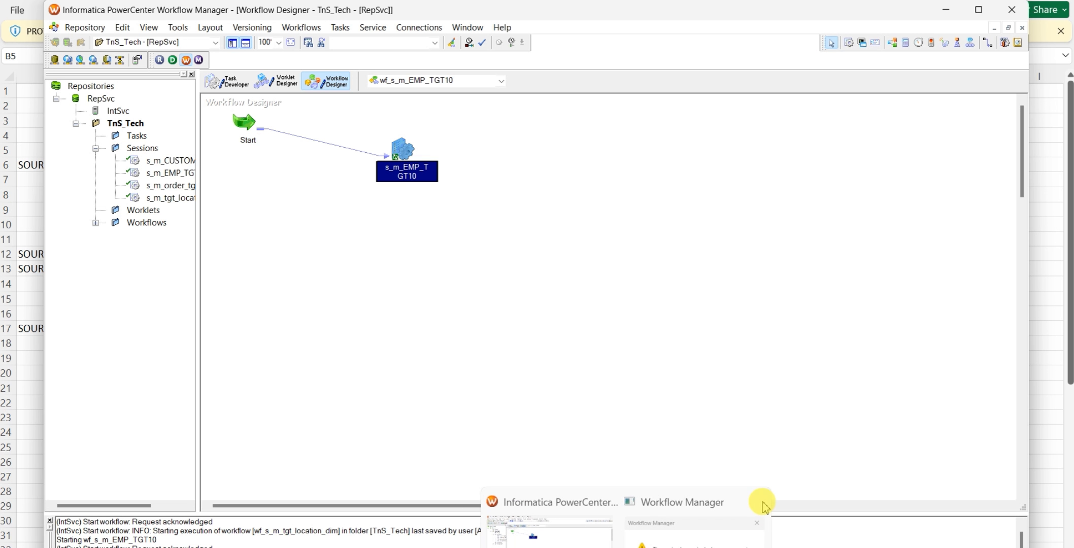
{"action": "left_click", "coordinate": [756, 500]}
{"action": "mouse_move", "coordinate": [756, 546]}
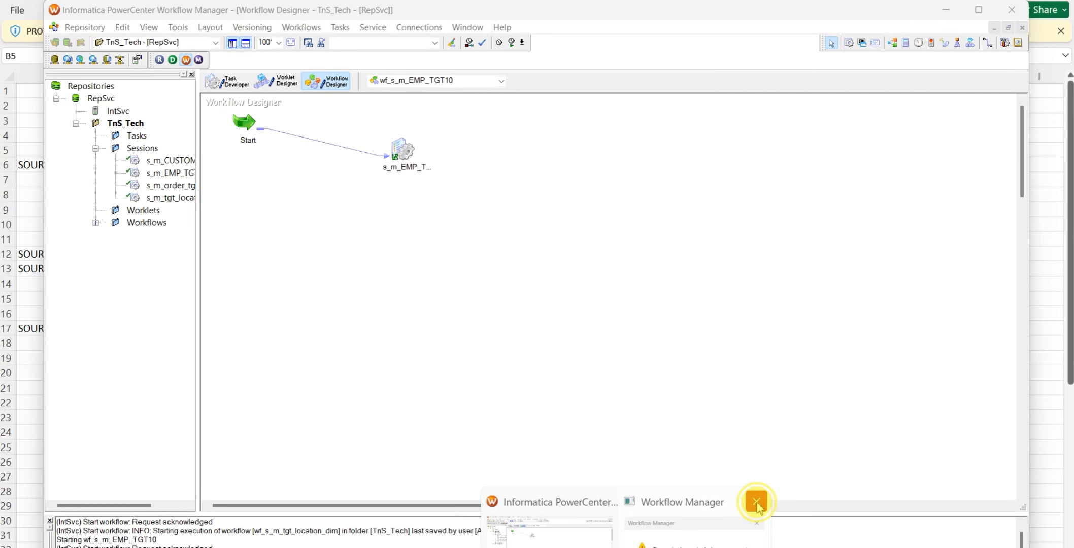
{"action": "left_click", "coordinate": [756, 503]}
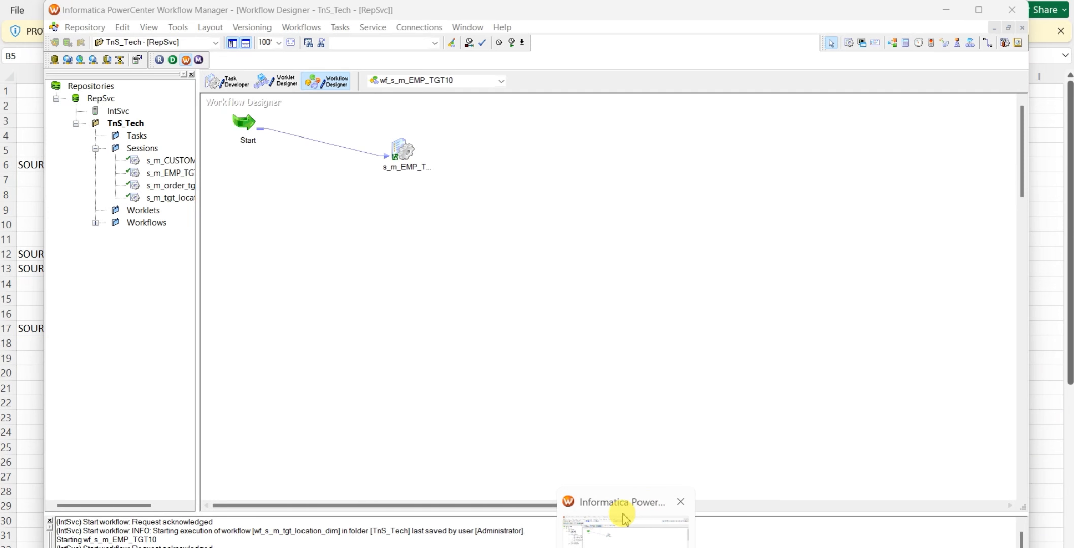
Query all rows of EMP_TGT10 in Oracle SQL Developer, review the loaded employee records, and return to Workflow Manager
{"action": "left_click", "coordinate": [564, 544]}
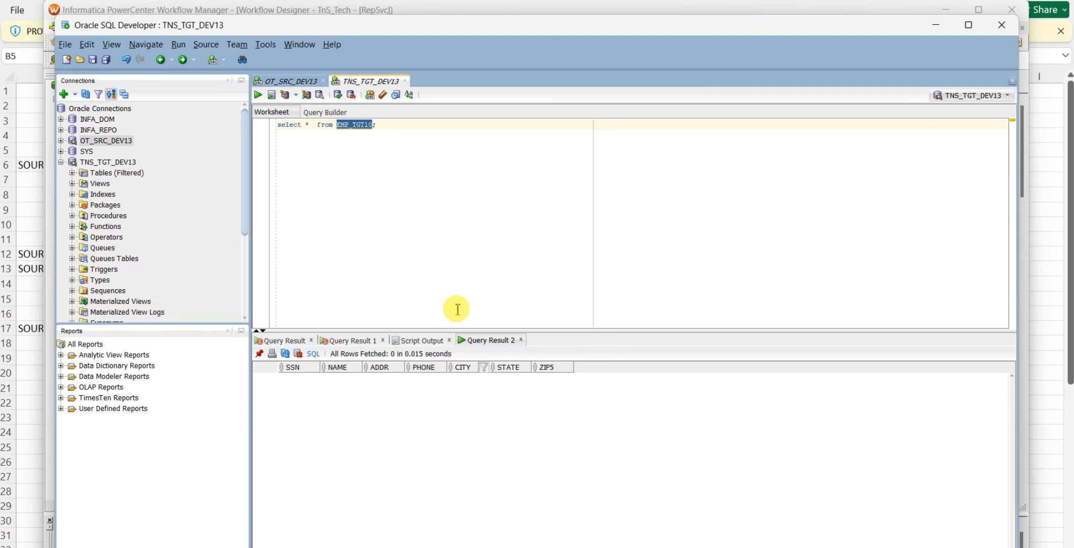
{"action": "triple_click", "coordinate": [390, 127]}
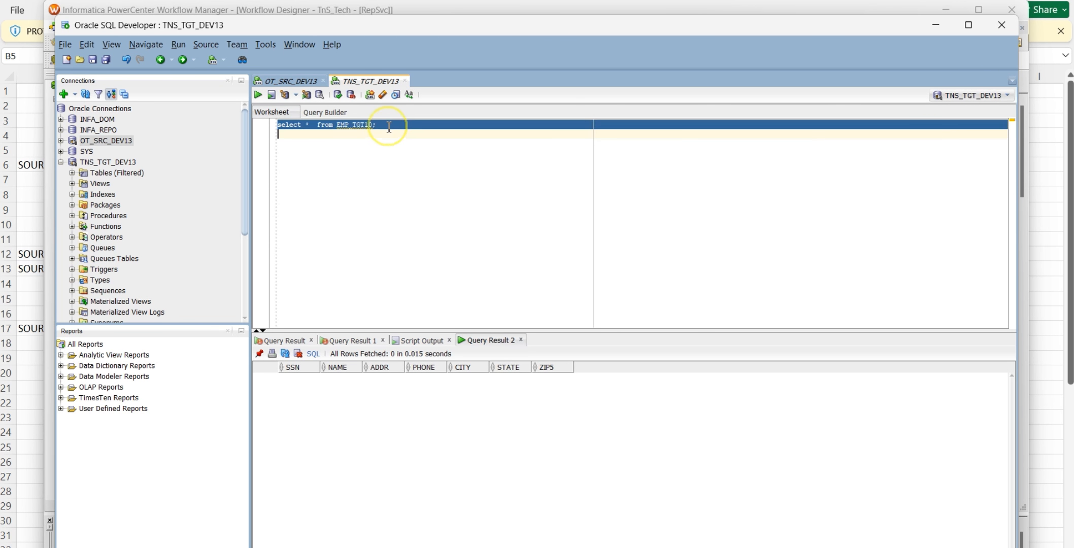
{"action": "left_click", "coordinate": [260, 96]}
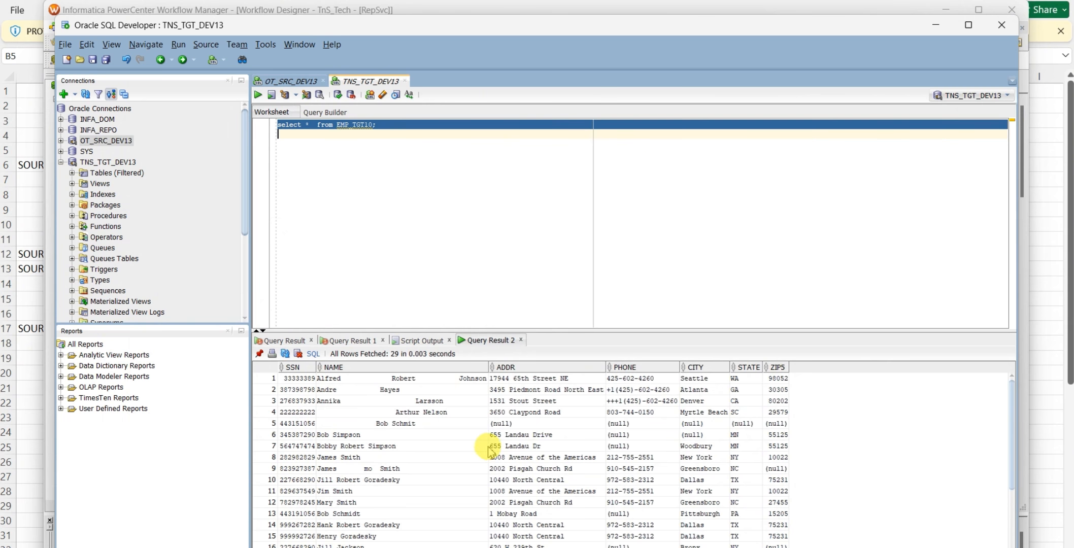
{"action": "scroll", "coordinate": [490, 450], "scroll_direction": "down", "scroll_amount": 4}
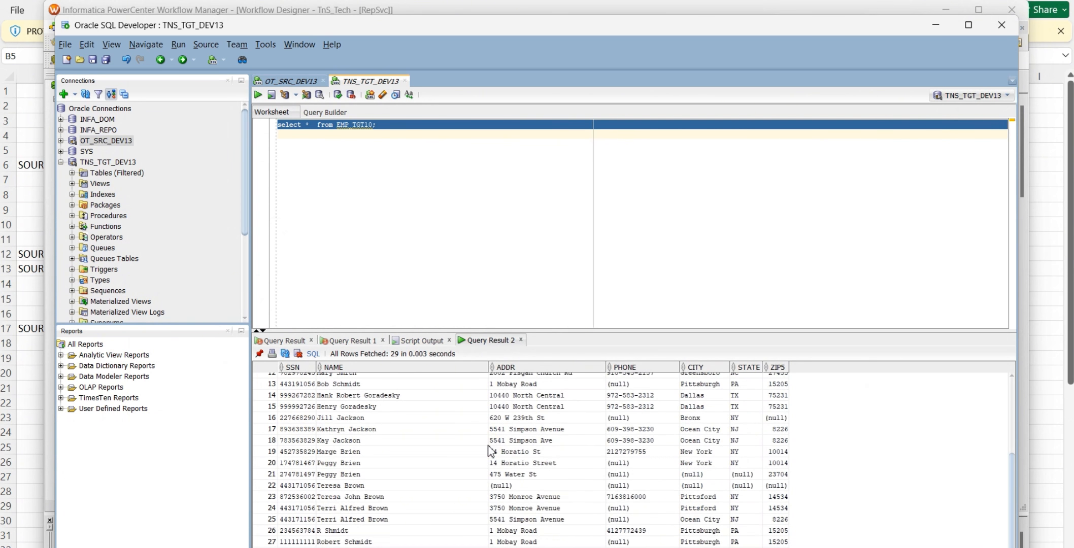
{"action": "left_click", "coordinate": [935, 28]}
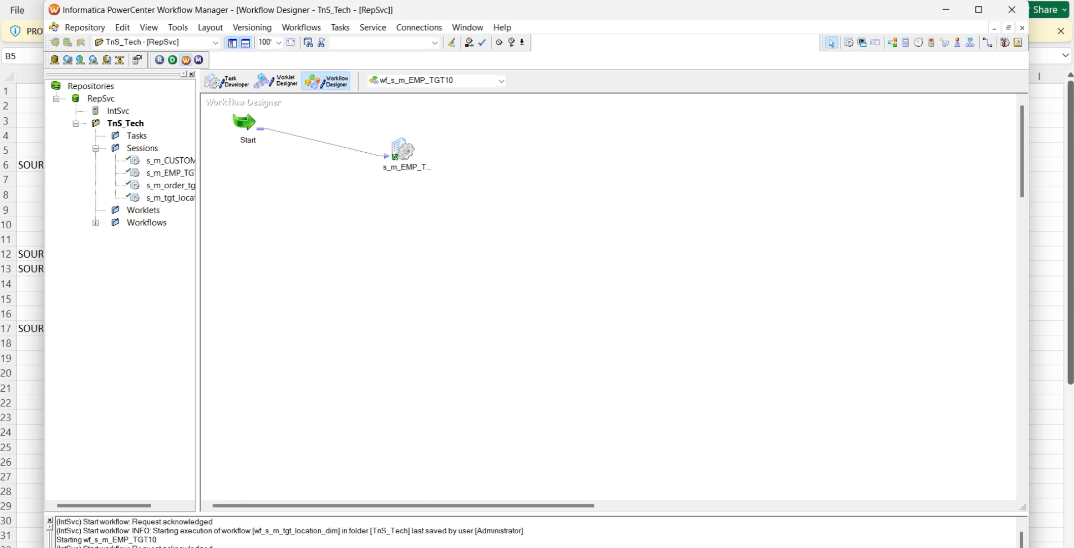
Reopen Workflow Monitor, connect to the IntSvc integration service, and open the TnS_Tech folder
{"action": "mouse_move", "coordinate": [625, 547]}
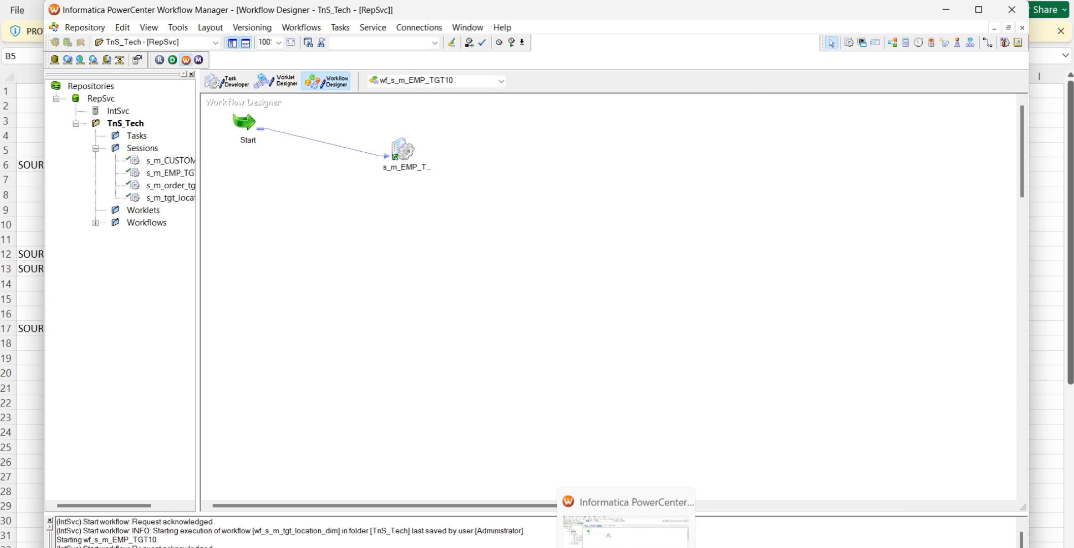
{"action": "left_click", "coordinate": [199, 61]}
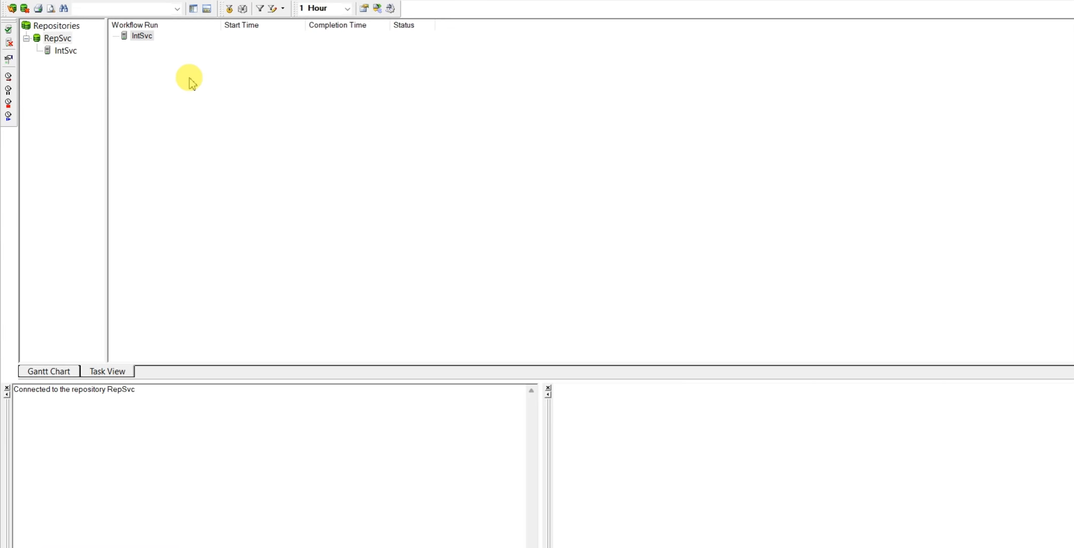
{"action": "left_click", "coordinate": [643, 239]}
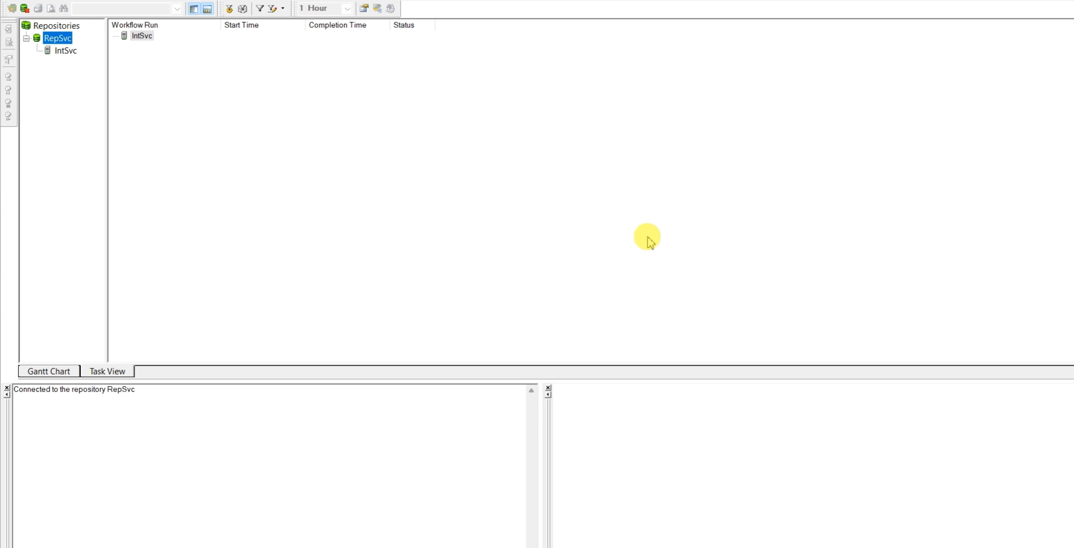
{"action": "left_click", "coordinate": [65, 53]}
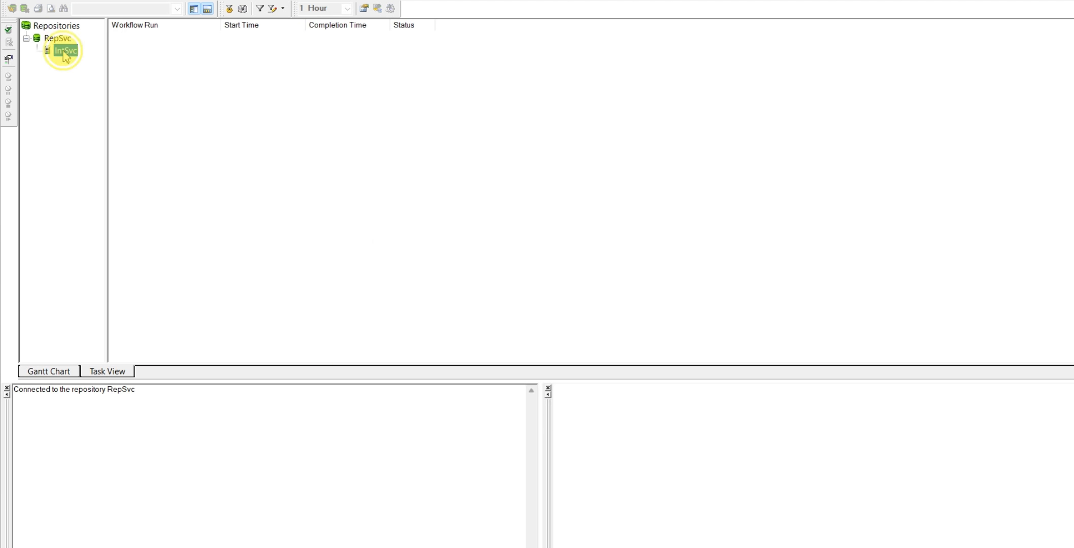
{"action": "right_click", "coordinate": [65, 56]}
{"action": "left_click", "coordinate": [104, 75]}
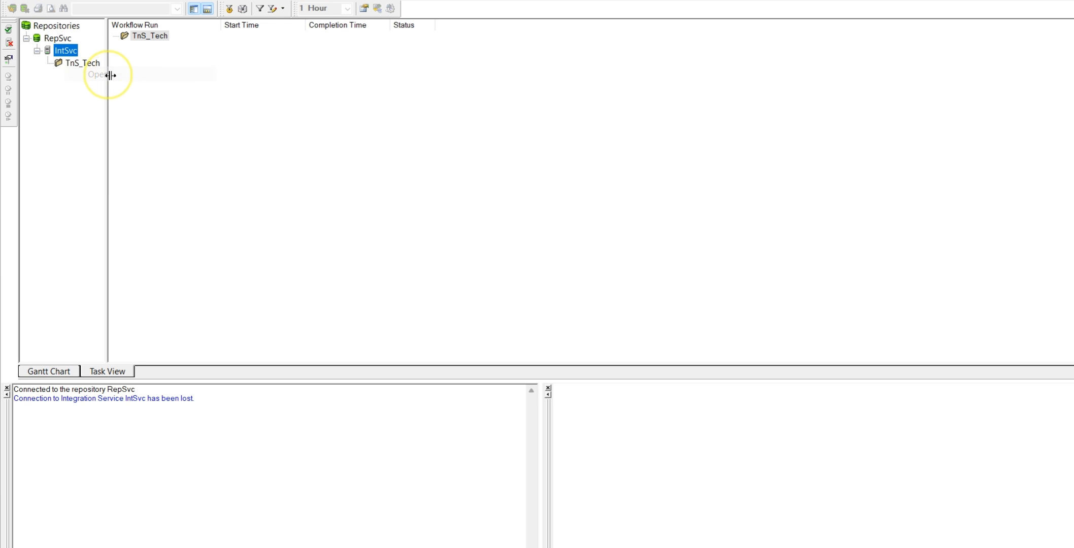
{"action": "right_click", "coordinate": [77, 63]}
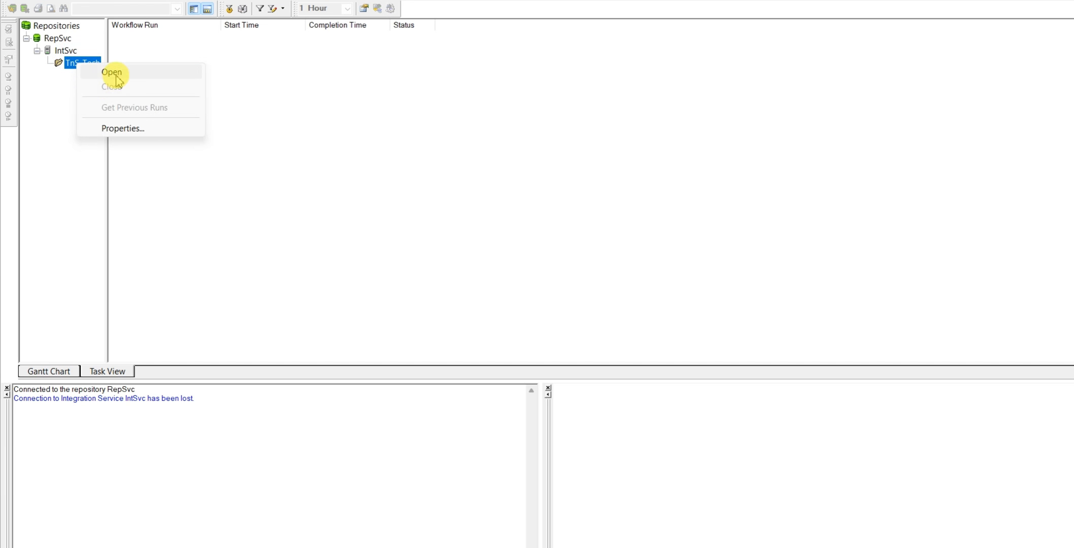
{"action": "left_click", "coordinate": [114, 73]}
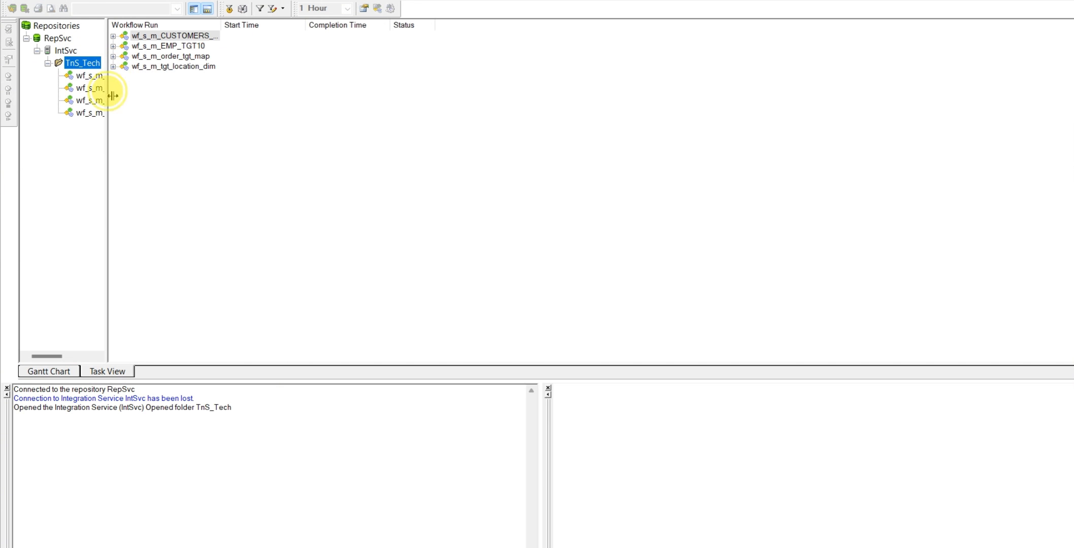
Widen the repository tree and view the run status and details of wf_s_m_EMP_TGT10
{"action": "left_click_drag", "start_coordinate": [113, 95], "coordinate": [145, 98]}
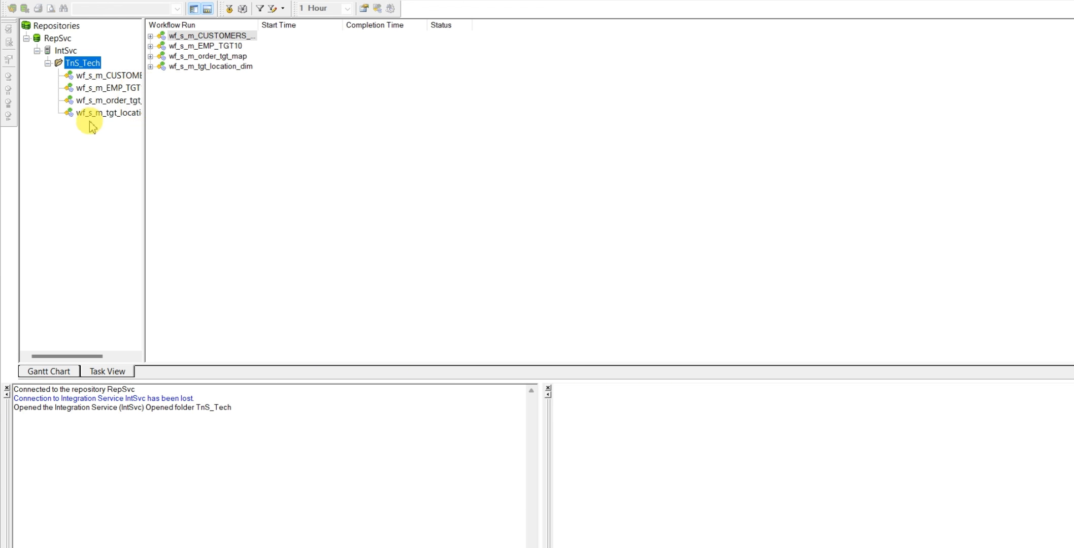
{"action": "left_click", "coordinate": [116, 89]}
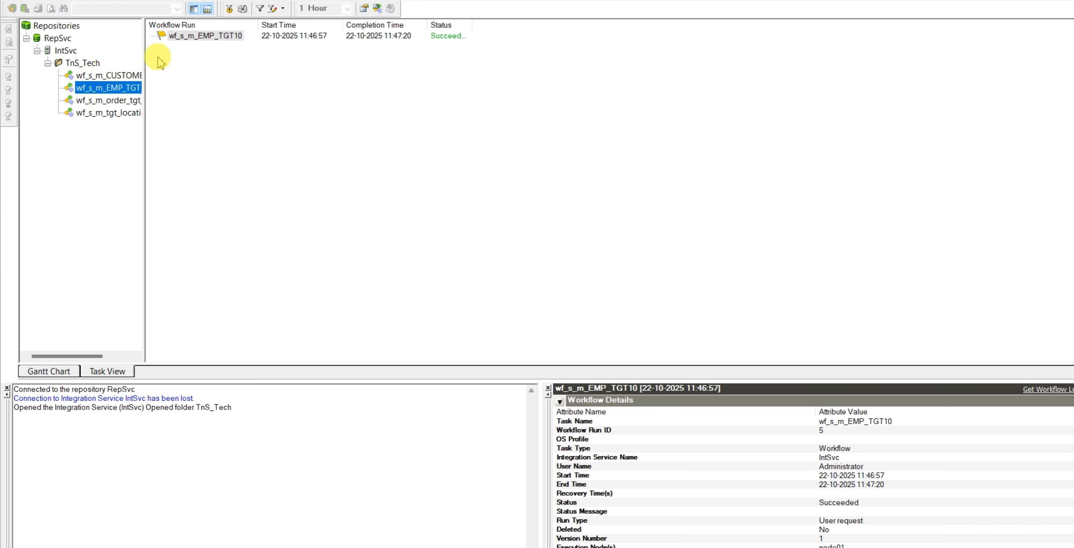
{"action": "left_click", "coordinate": [197, 37]}
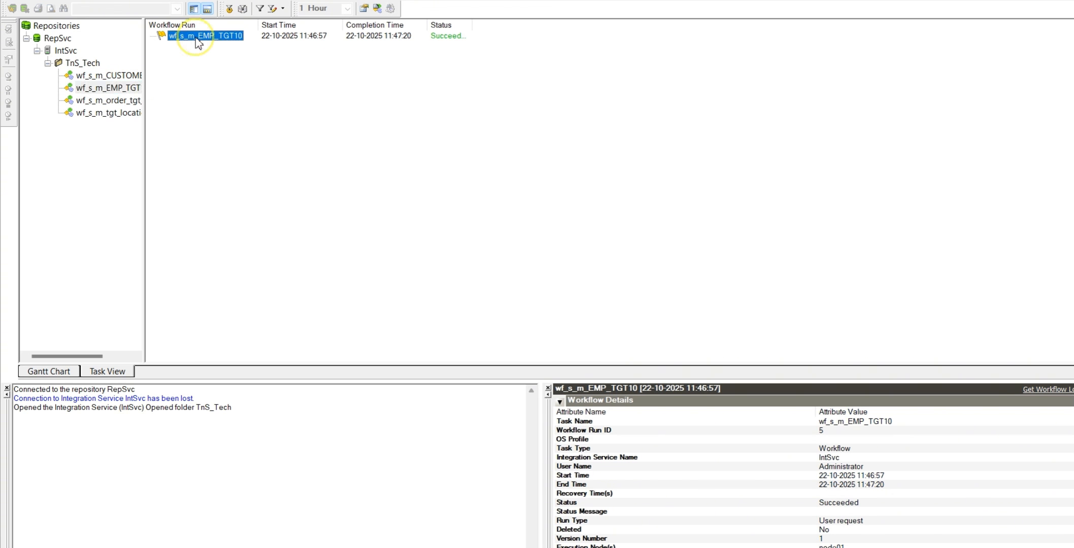
Review the RepSvc repository and TnS_Tech folder contents, and display the wf_s_m_EMP_TGT10 run again
{"action": "left_click", "coordinate": [65, 41]}
{"action": "right_click", "coordinate": [68, 40]}
{"action": "left_click", "coordinate": [65, 144]}
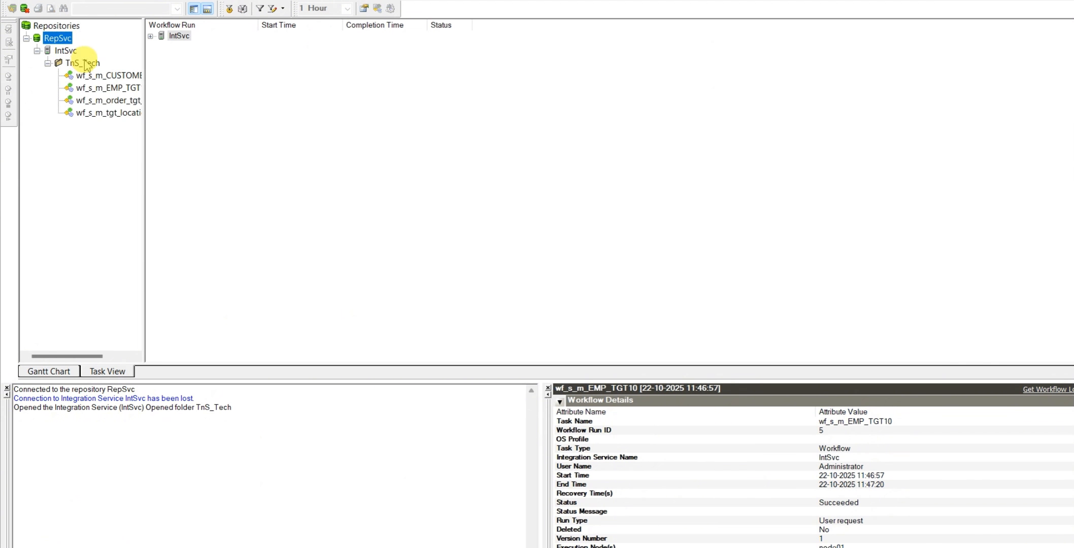
{"action": "left_click", "coordinate": [84, 62]}
{"action": "right_click", "coordinate": [84, 62]}
{"action": "left_click", "coordinate": [79, 134]}
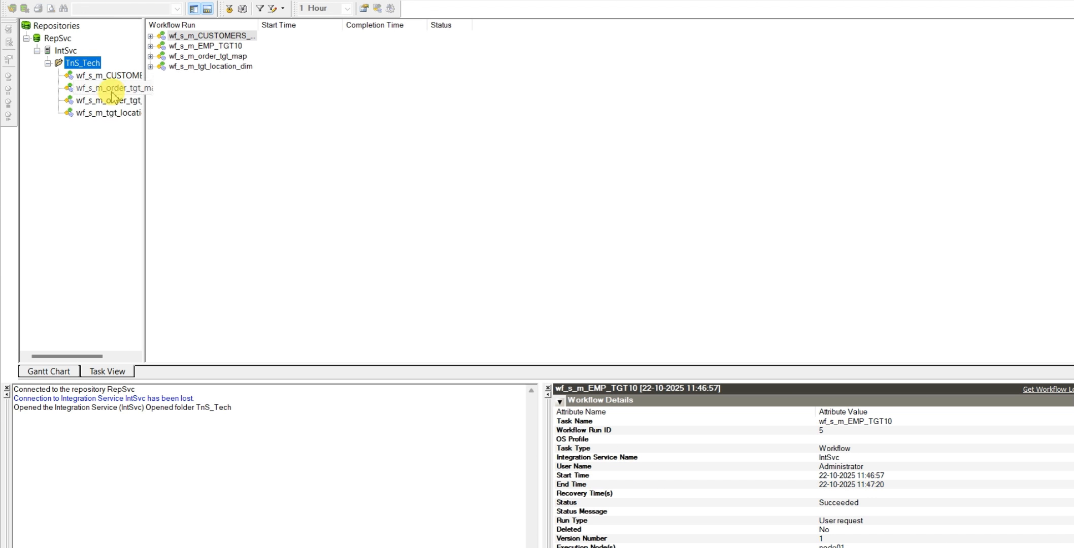
{"action": "right_click", "coordinate": [115, 93]}
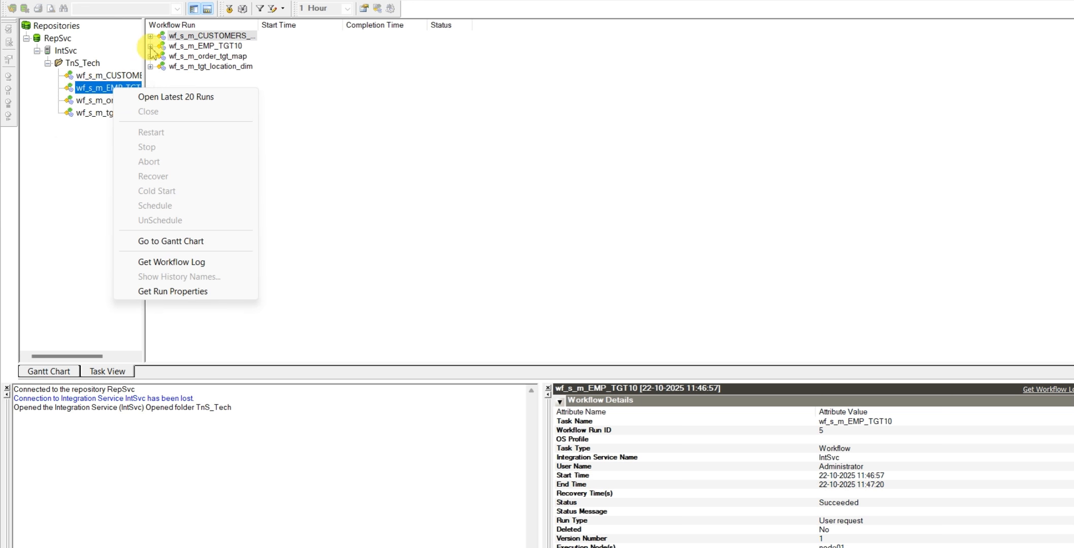
{"action": "left_click", "coordinate": [86, 90]}
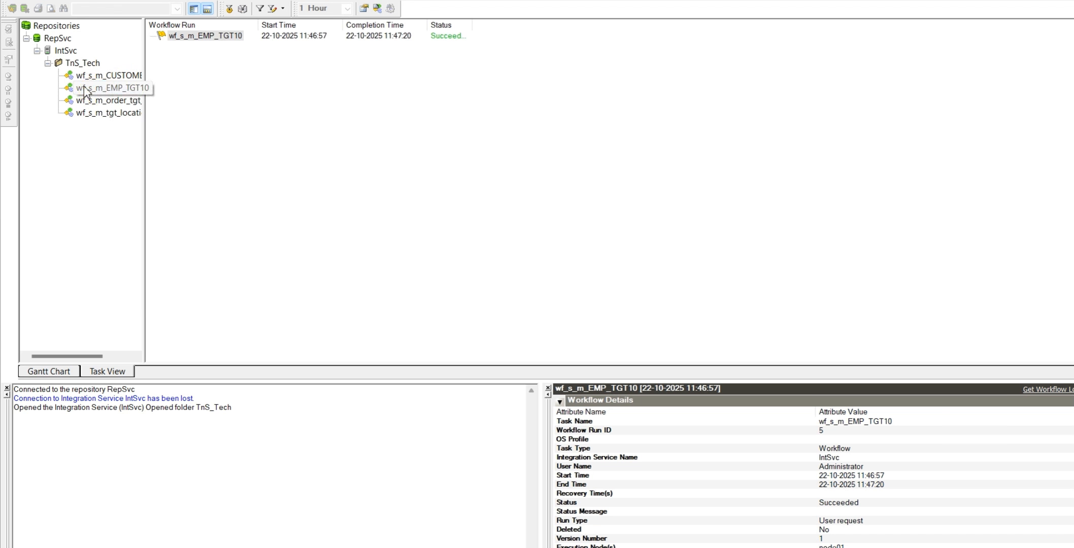
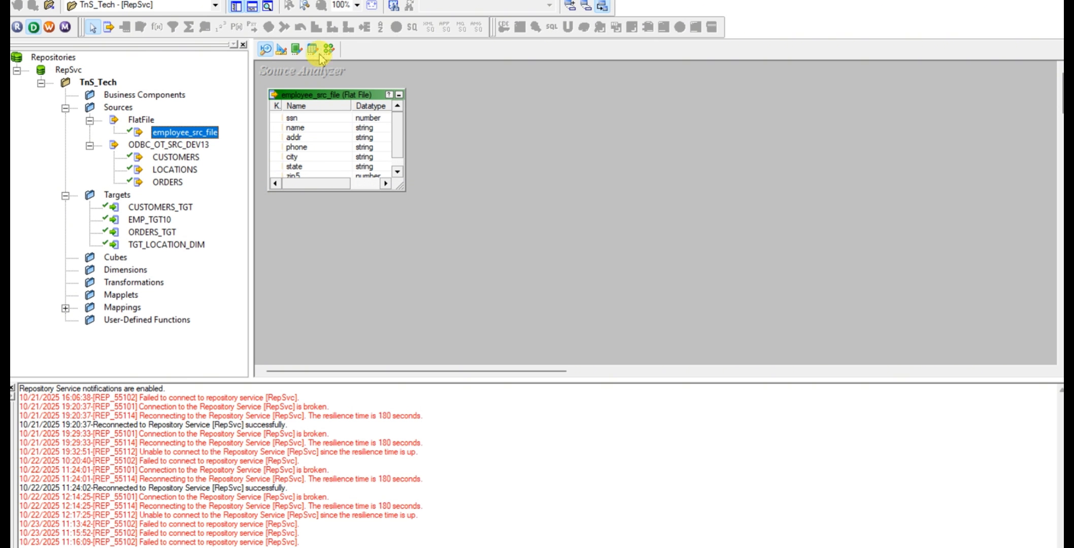
Review the table properties of the EMP_TGT10 target in Target Designer and locate the Generate/Execute SQL command
{"action": "left_click", "coordinate": [281, 49]}
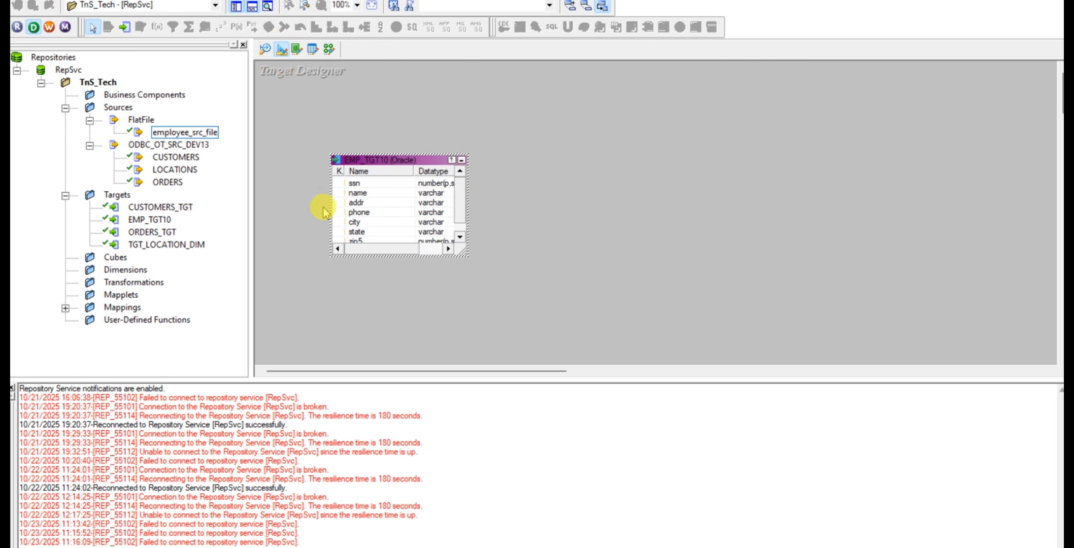
{"action": "double_click", "coordinate": [391, 179]}
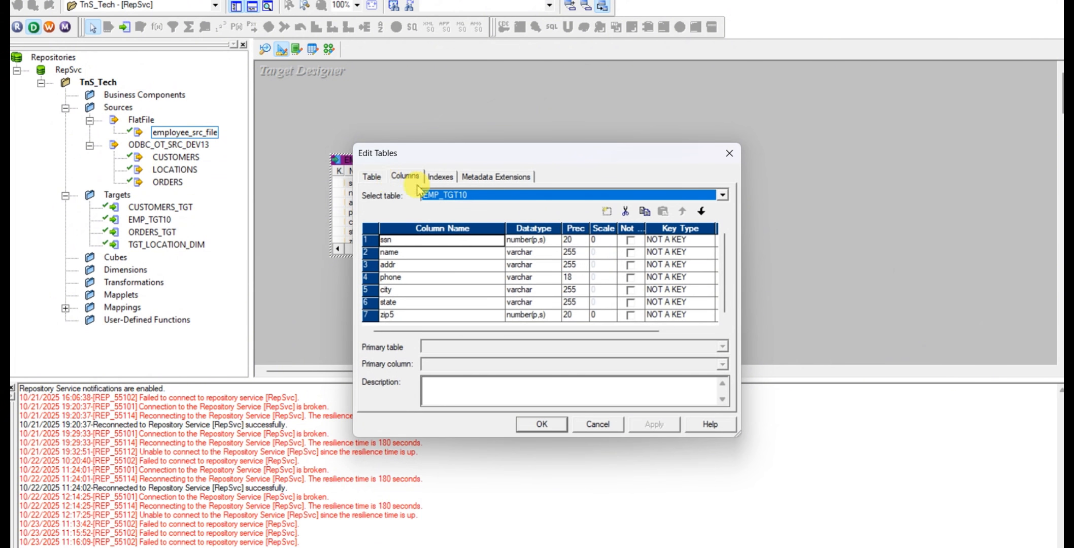
{"action": "left_click", "coordinate": [372, 176]}
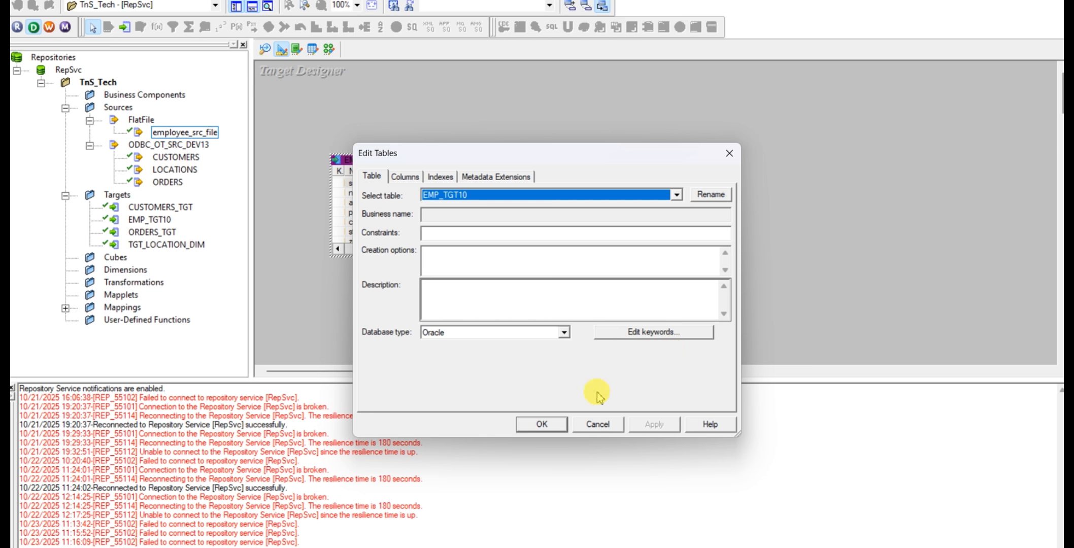
{"action": "left_click", "coordinate": [543, 424]}
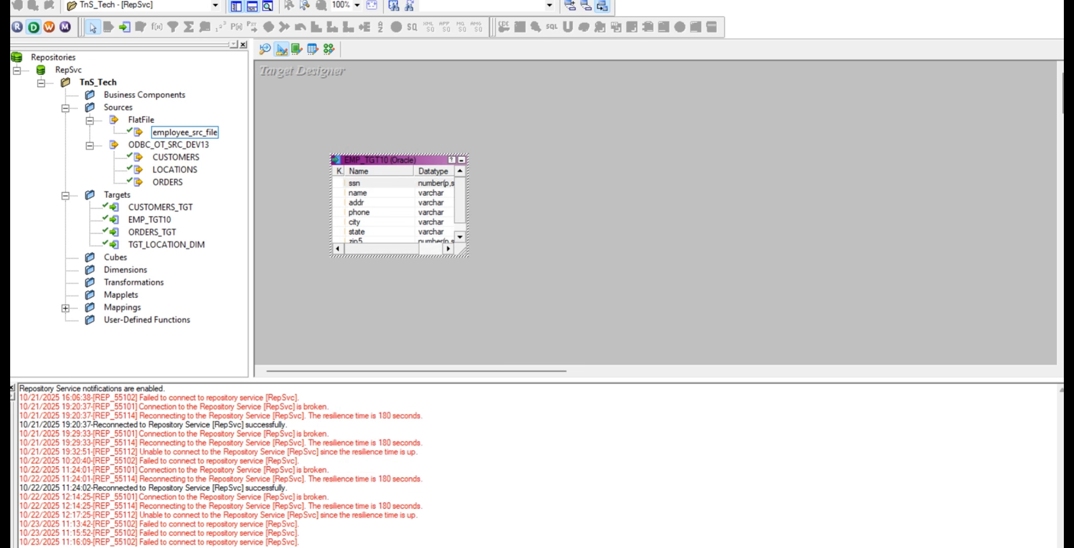
{"action": "left_click", "coordinate": [243, 0]}
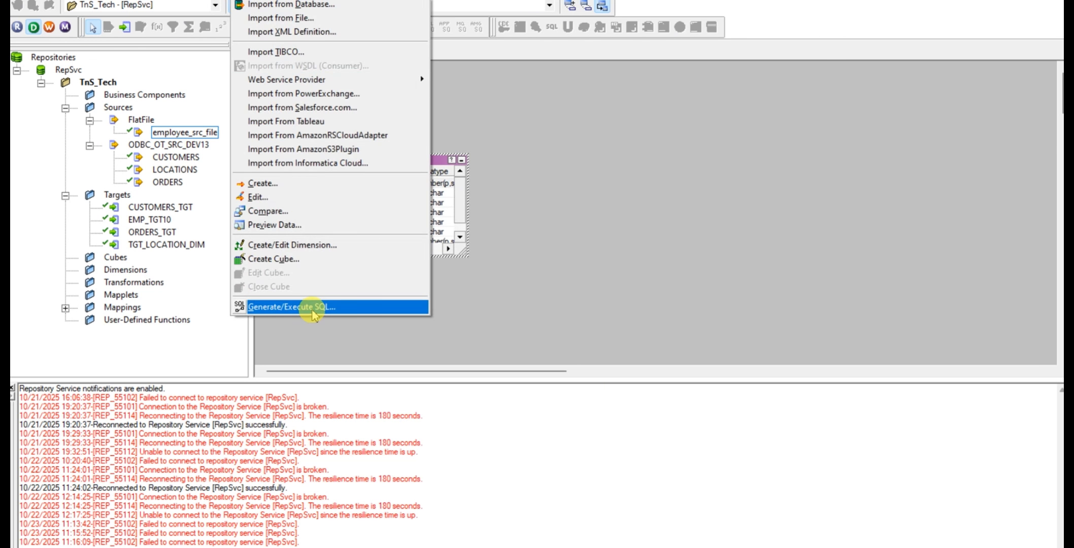
{"action": "left_click", "coordinate": [514, 289]}
Move the EMP_TGT10 table up and left in the Target Designer workspace, and return to Source Analyzer
{"action": "left_click_drag", "start_coordinate": [387, 162], "coordinate": [324, 110]}
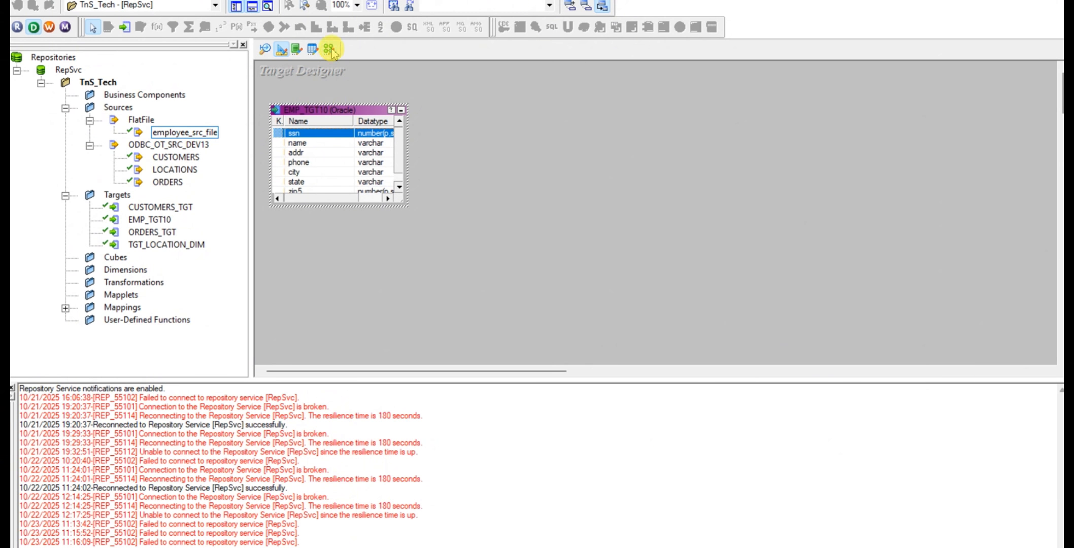
{"action": "left_click", "coordinate": [465, 237]}
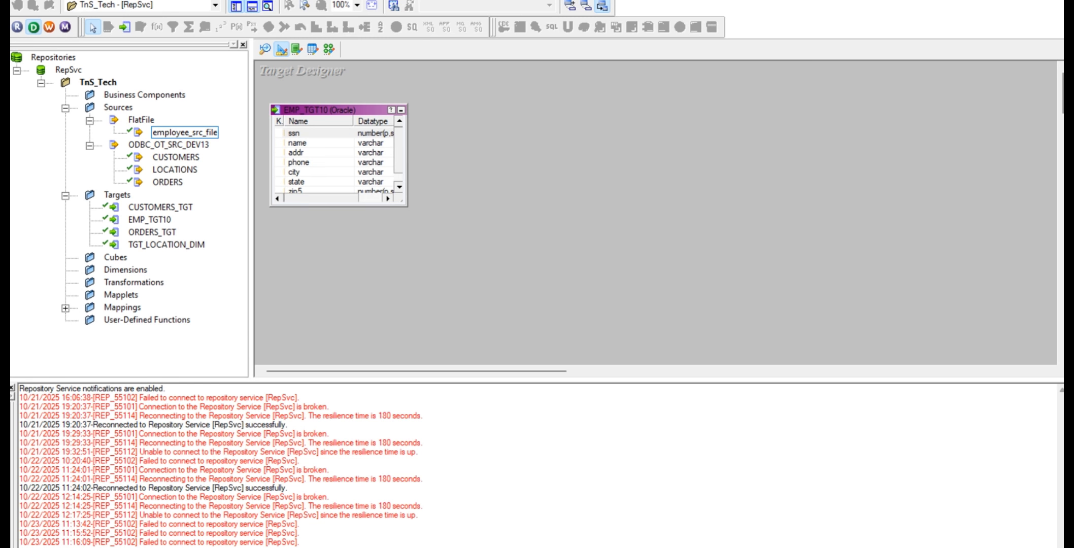
{"action": "left_click", "coordinate": [643, 197]}
{"action": "mouse_move", "coordinate": [320, 547]}
{"action": "left_click", "coordinate": [320, 530]}
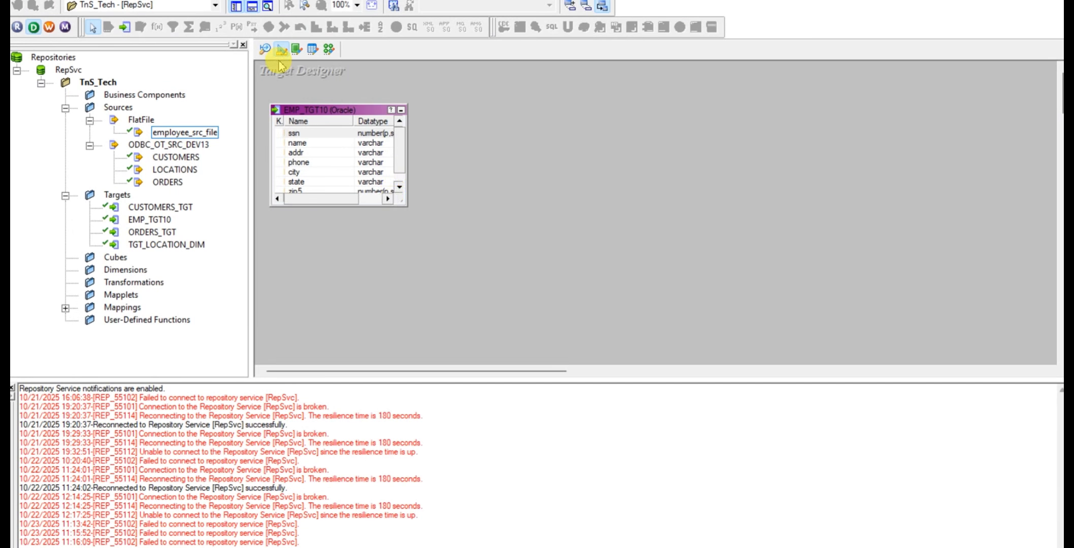
{"action": "left_click", "coordinate": [266, 50]}
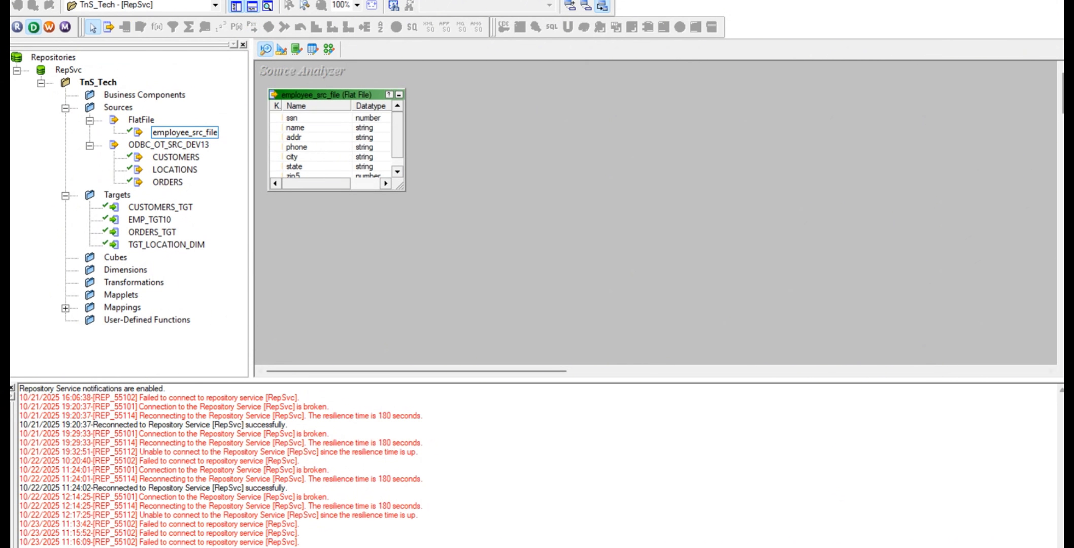
Switch to the Excel mapping sheet and examine the source details for the PRODUCTS table
{"action": "mouse_move", "coordinate": [351, 547]}
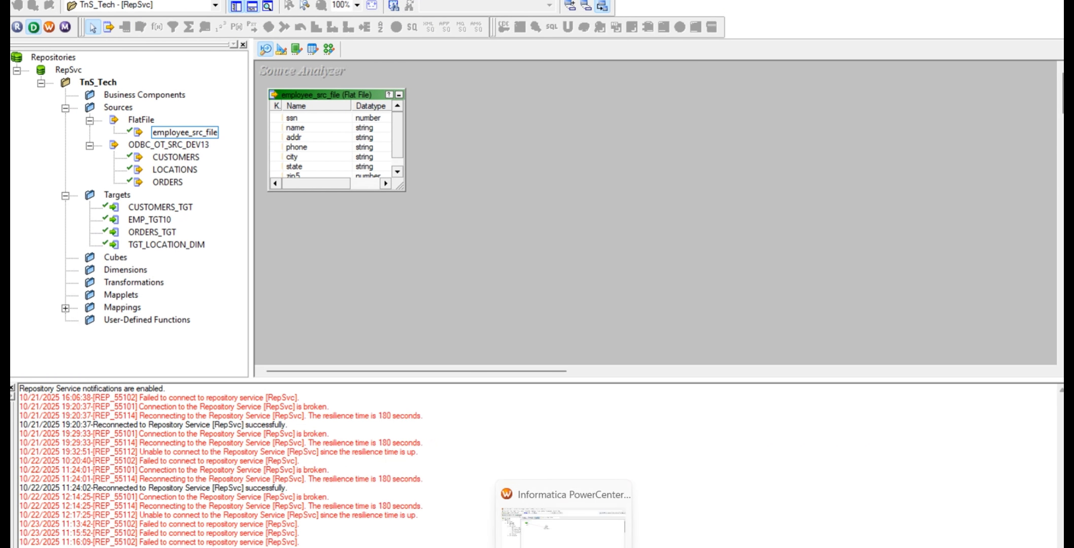
{"action": "mouse_move", "coordinate": [716, 547]}
{"action": "left_click", "coordinate": [716, 528]}
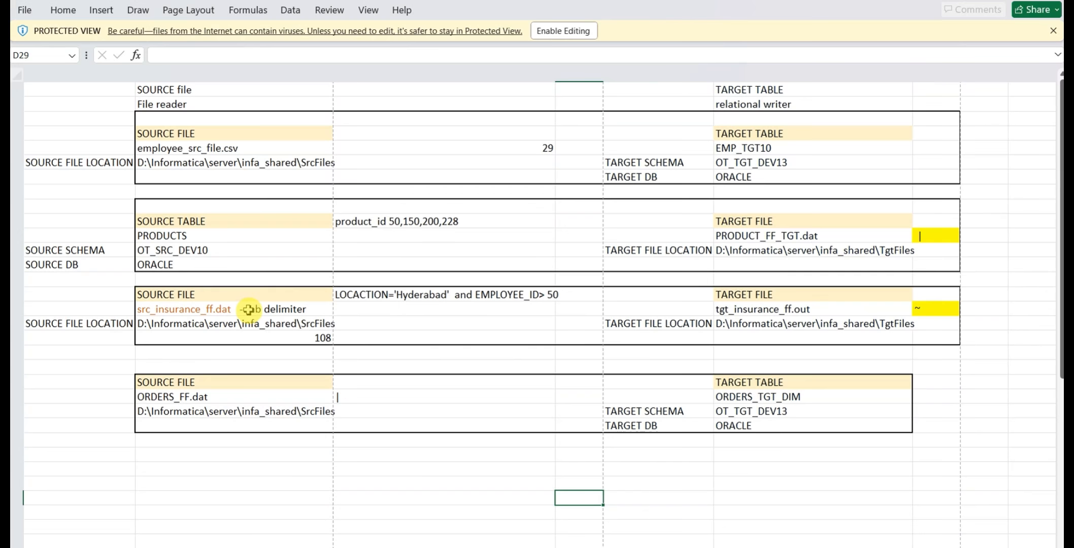
{"action": "left_click", "coordinate": [157, 222]}
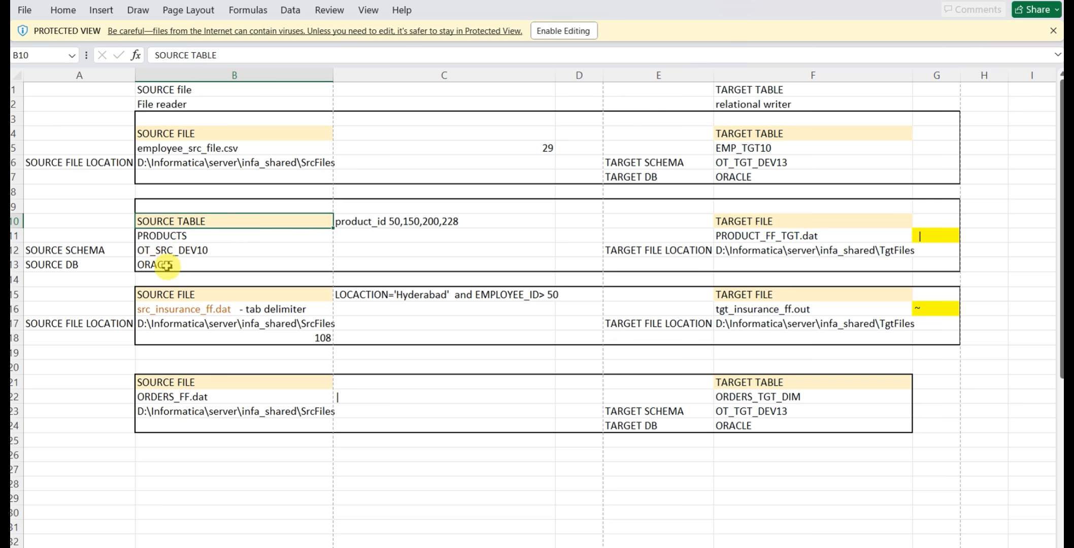
{"action": "left_click", "coordinate": [165, 236]}
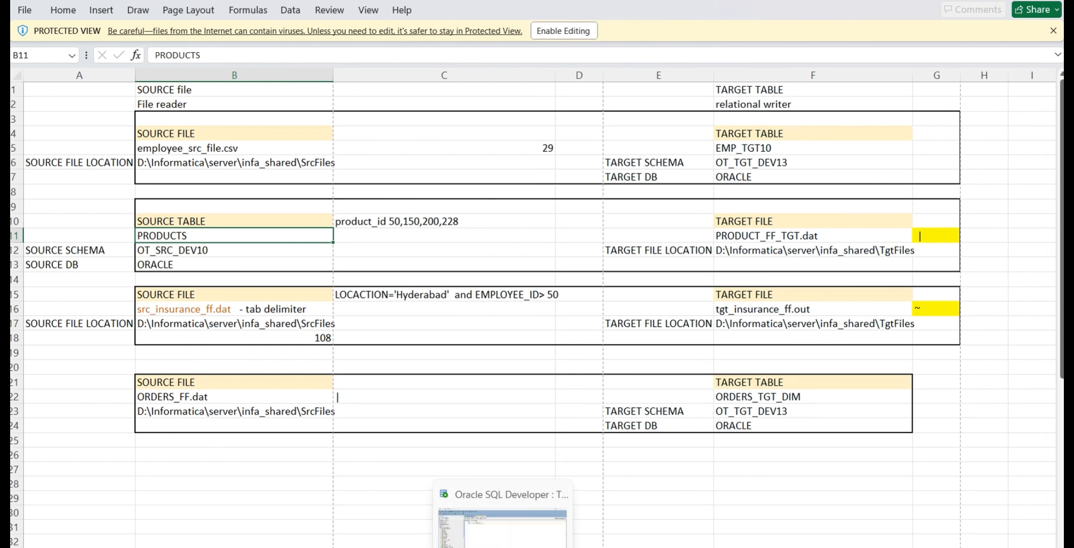
Switch to Oracle SQL Developer and replace the OT_SRC_DEV13 worksheet contents with "select * from"
{"action": "left_click", "coordinate": [503, 547]}
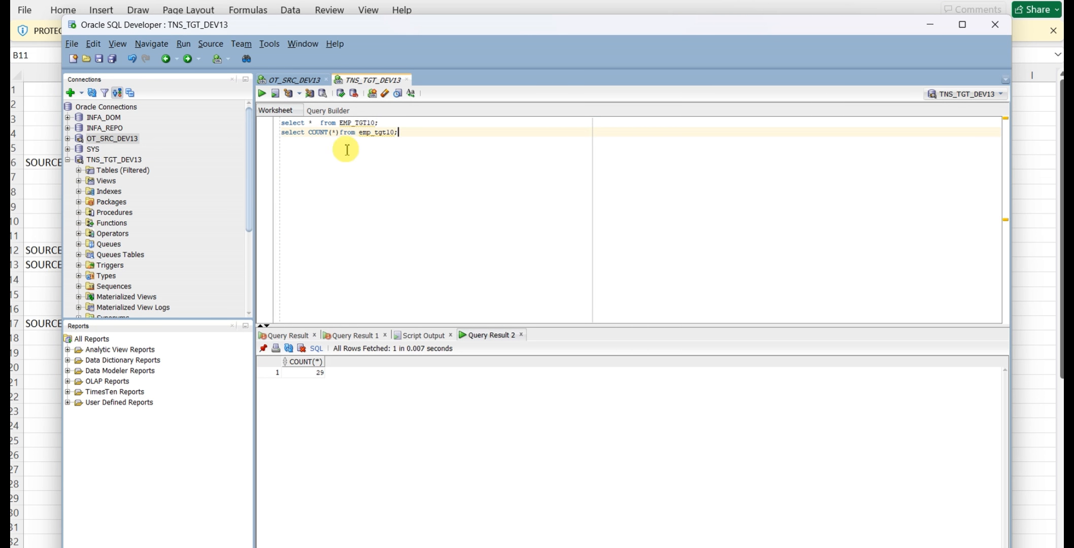
{"action": "left_click", "coordinate": [297, 81]}
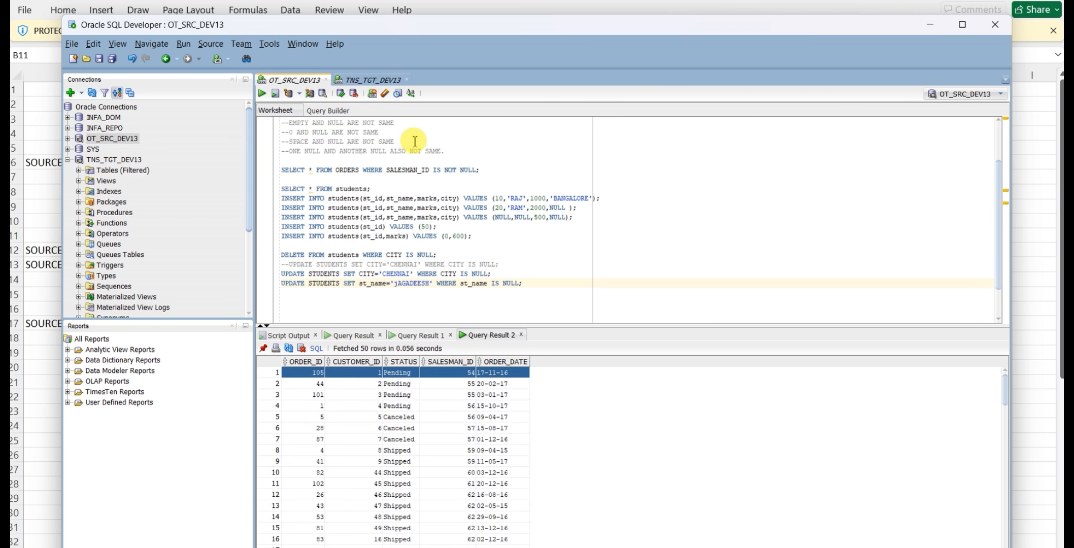
{"action": "scroll", "coordinate": [487, 276], "scroll_direction": "down", "scroll_amount": 1}
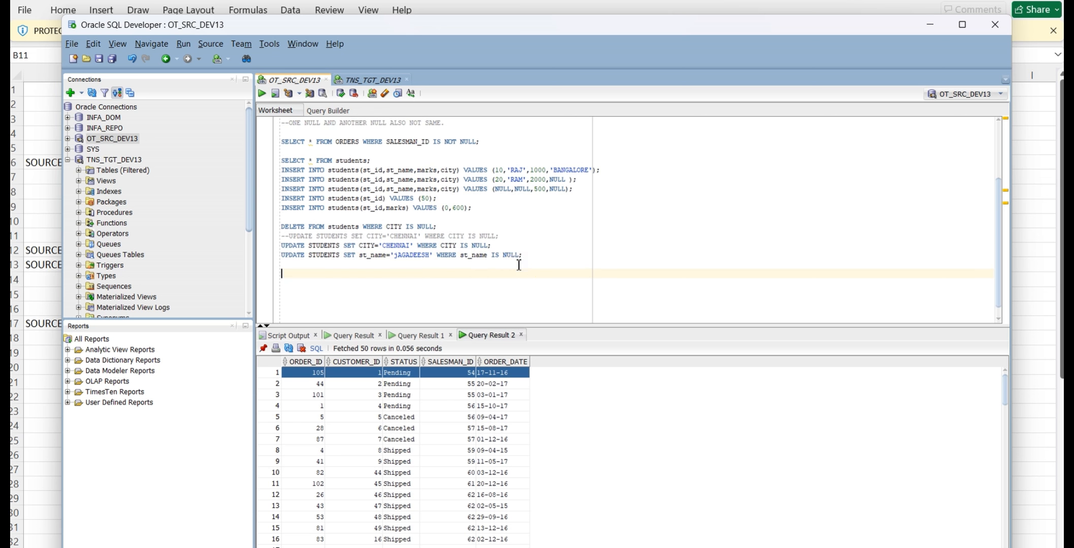
{"action": "key", "text": "ctrl+a"}
{"action": "key", "text": "BackSpace"}
{"action": "type", "text": "sel"}
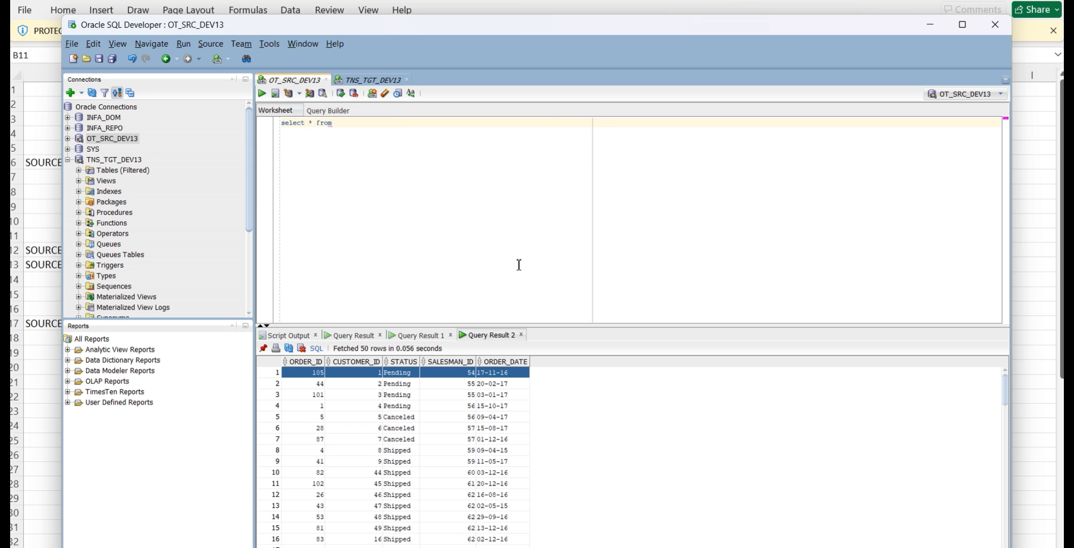
Complete the query with the PRODUCTS table name copied from the Excel mapping sheet, and run it
{"action": "key", "text": "alt+Tab"}
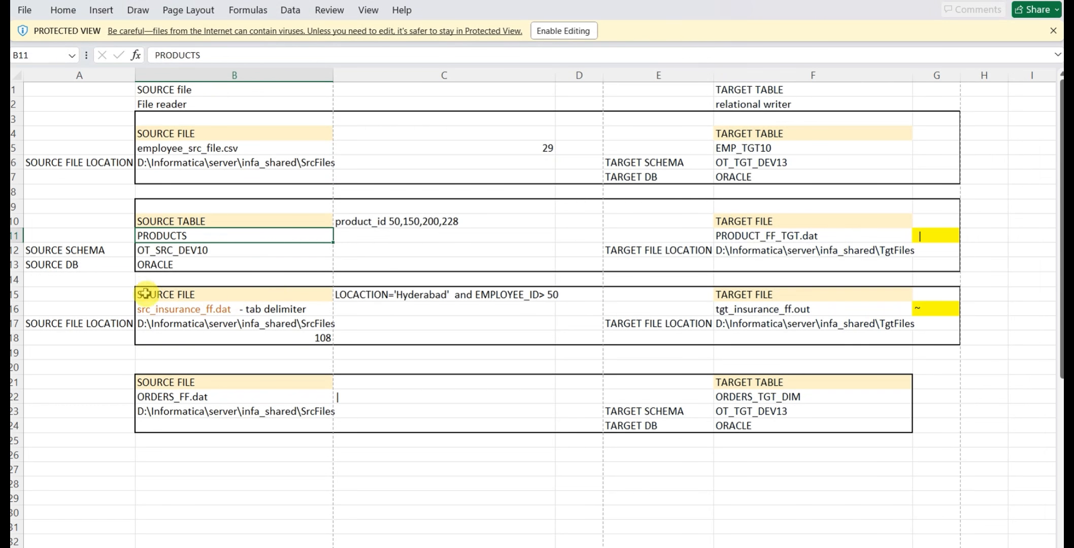
{"action": "left_click", "coordinate": [161, 239]}
{"action": "key", "text": "ctrl+c"}
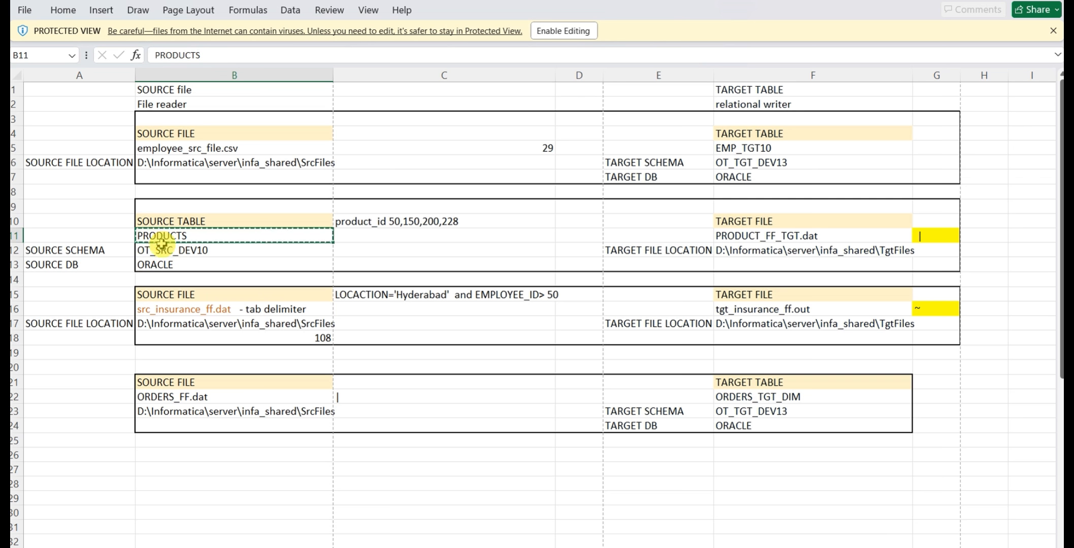
{"action": "key", "text": "alt+Tab"}
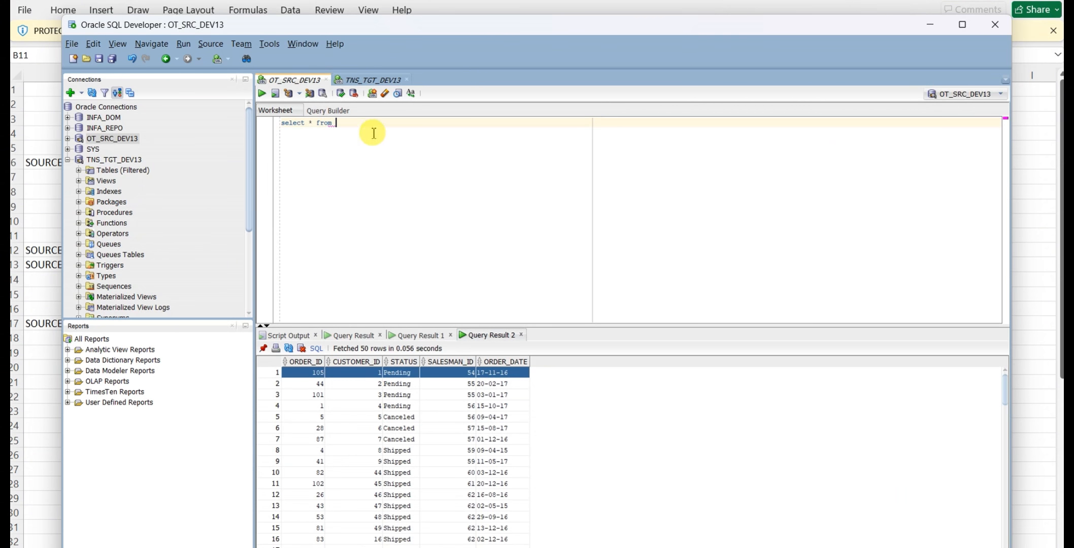
{"action": "key", "text": "ctrl+v"}
{"action": "left_click", "coordinate": [403, 125]}
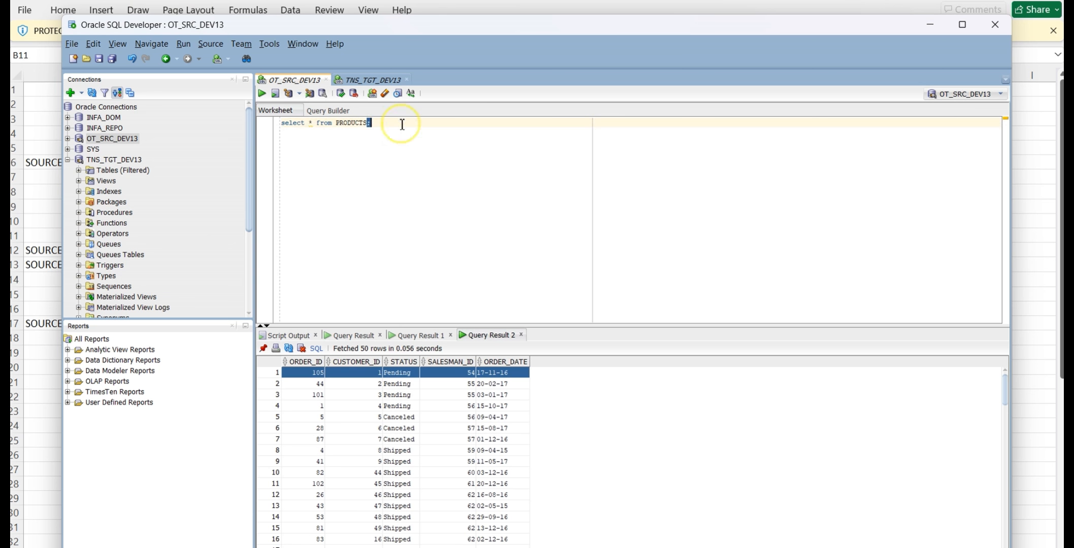
{"action": "triple_click", "coordinate": [402, 124]}
{"action": "left_click", "coordinate": [262, 94]}
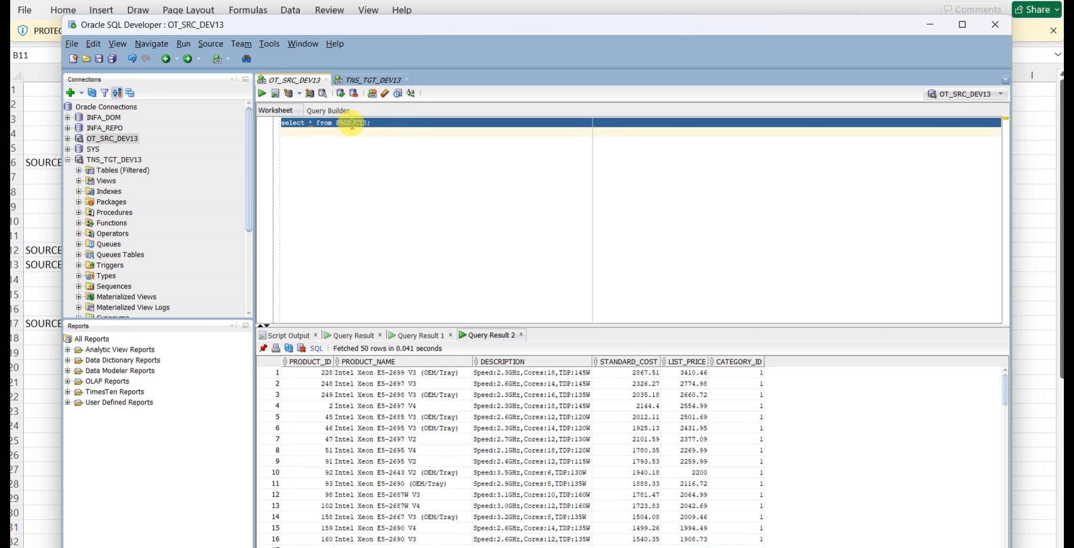
Add and run the query "select count(*) from products;" in the OT_SRC_DEV13 worksheet
{"action": "left_click", "coordinate": [378, 127]}
{"action": "key", "text": "Return"}
{"action": "type", "text": "s"}
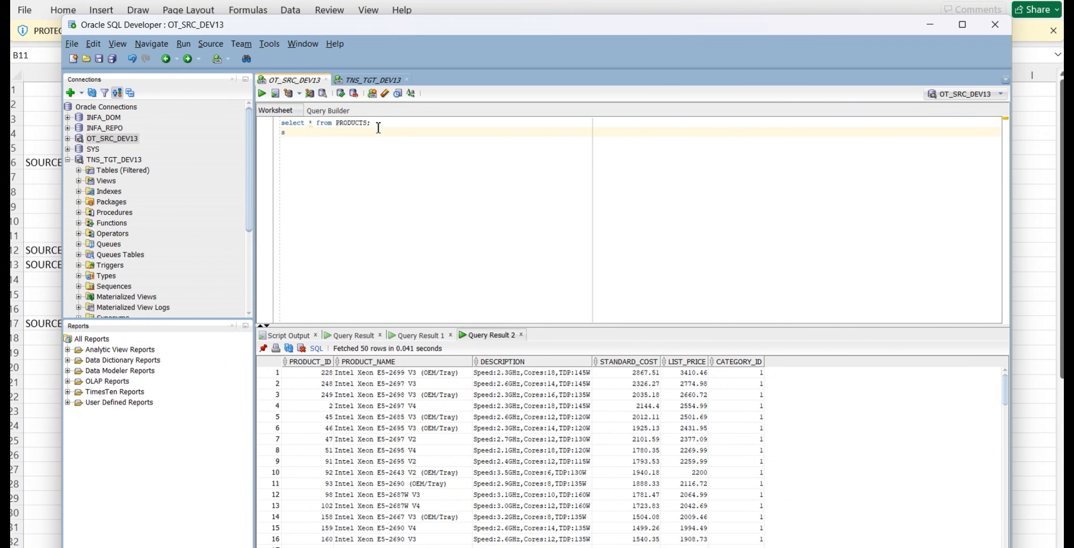
{"action": "type", "text": "elect count(*) from products"}
{"action": "type", "text": ";"}
{"action": "key", "text": "ctrl+Return"}
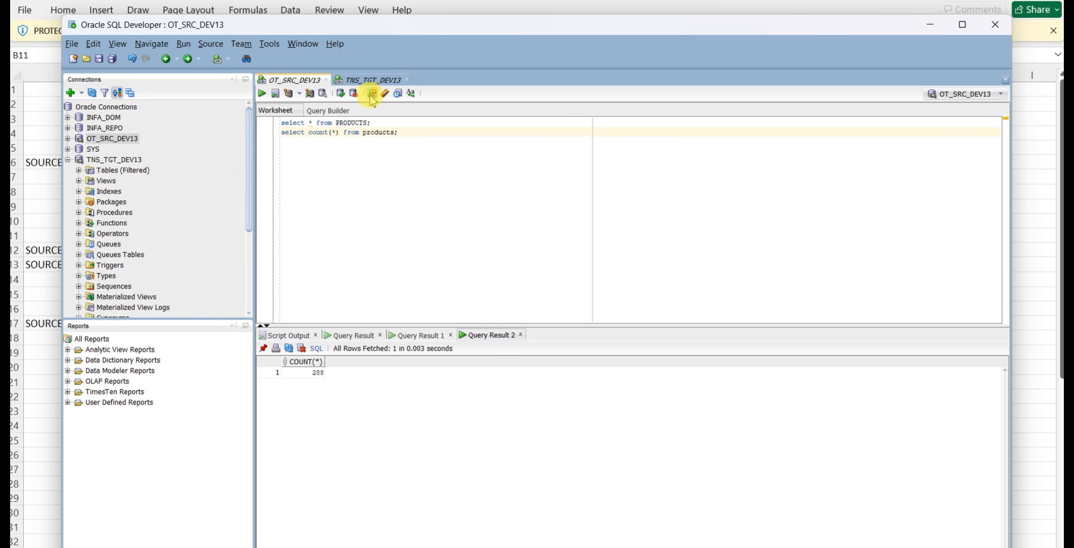
{"action": "left_click", "coordinate": [330, 205]}
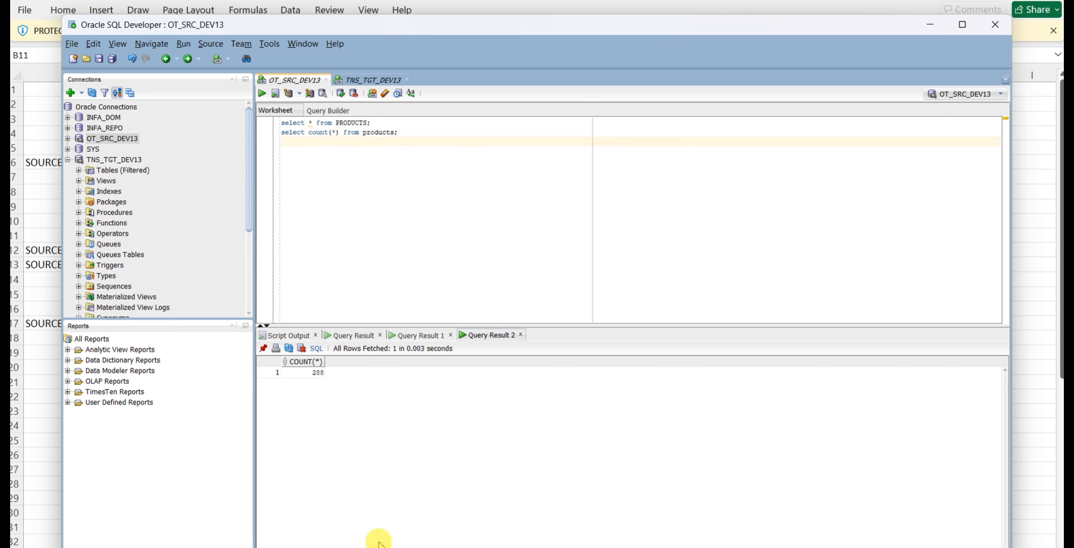
Copy the target file name PRODUCT_FF_TGT.dat from the Excel mapping sheet, and return to PowerCenter Designer
{"action": "left_click", "coordinate": [456, 546]}
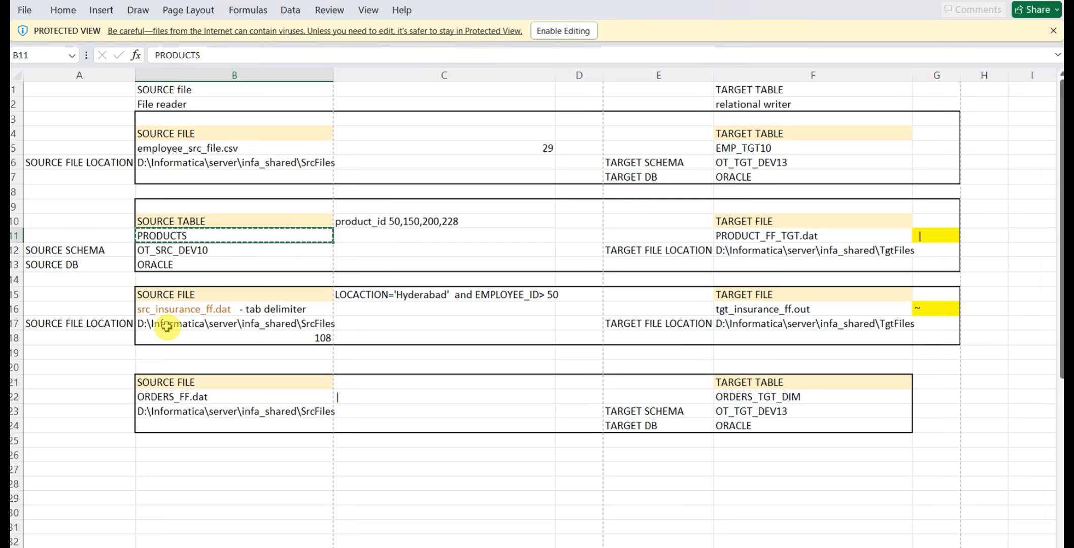
{"action": "left_click", "coordinate": [729, 239]}
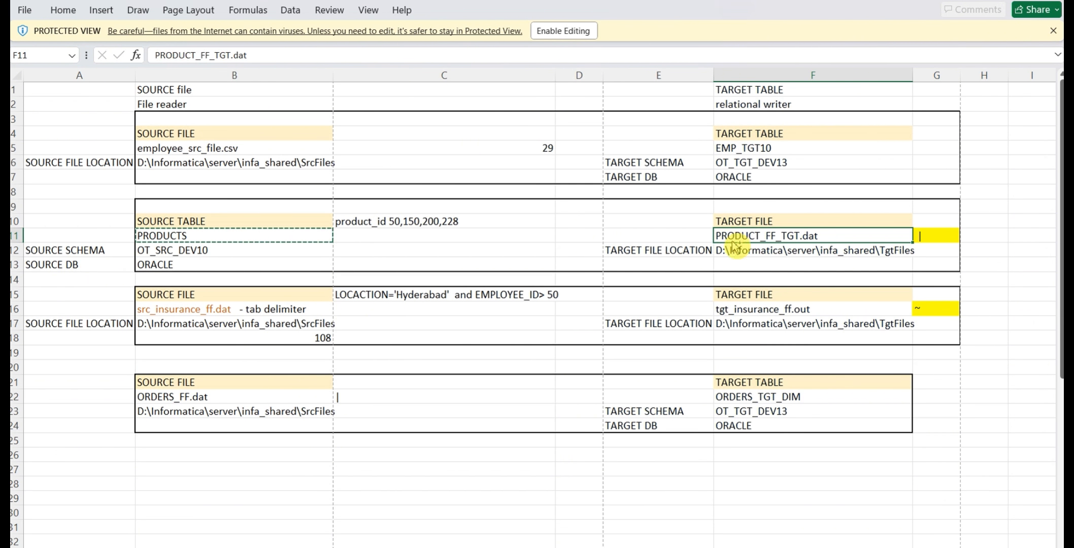
{"action": "key", "text": "ctrl+c"}
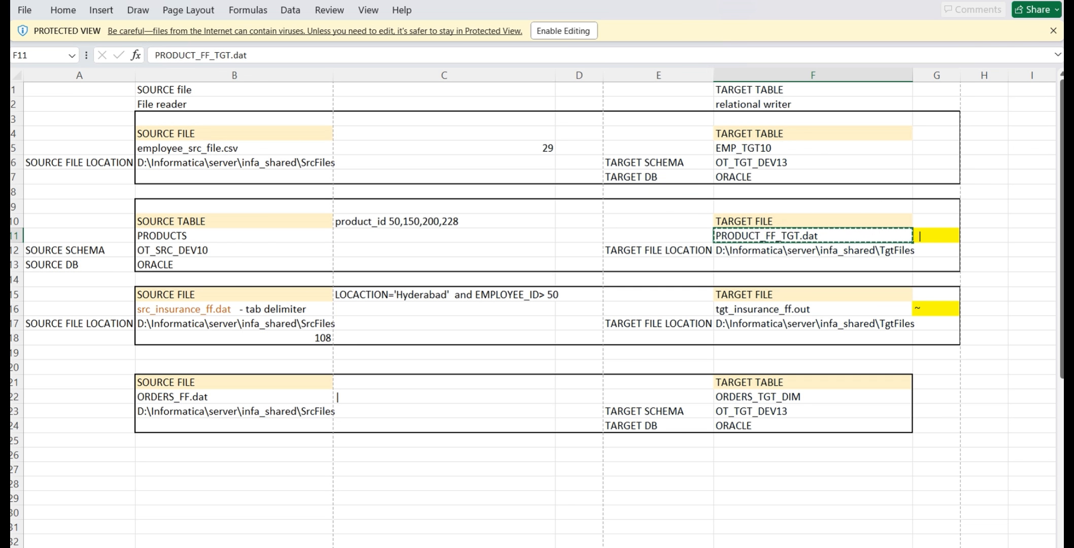
{"action": "key", "text": "alt+Tab"}
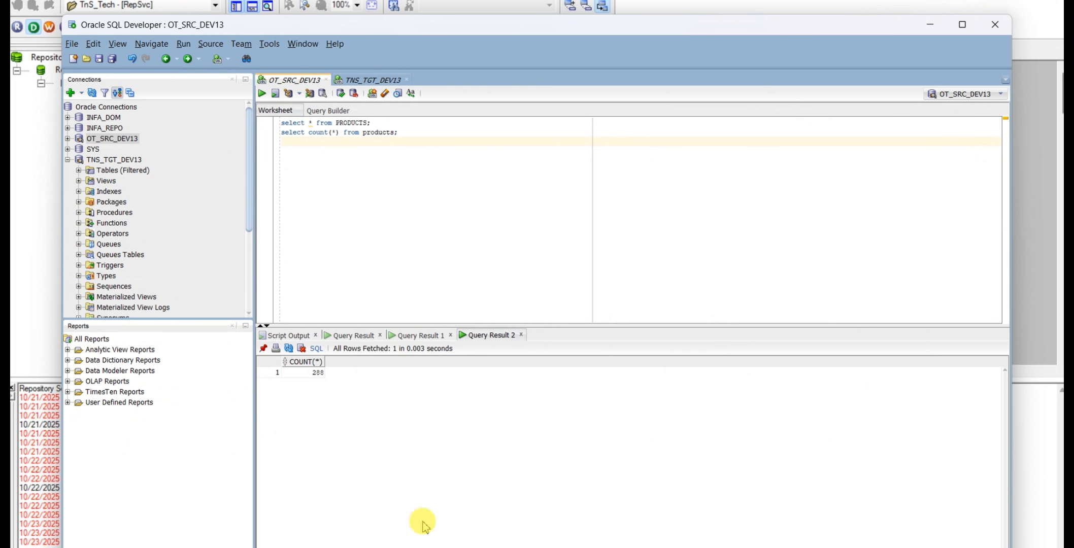
{"action": "key", "text": "alt+Tab"}
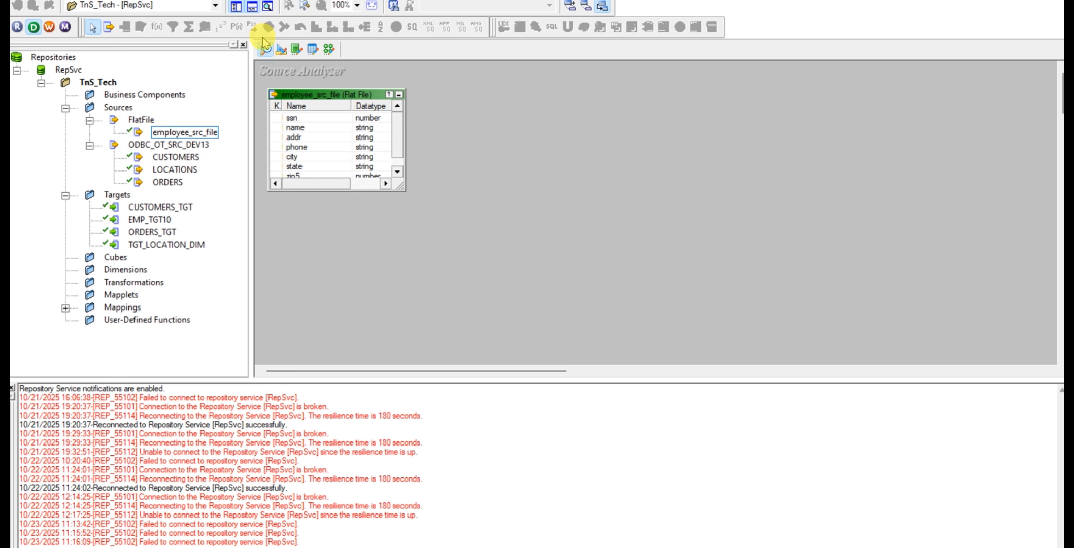
Clear the Source Analyzer workspace and import the PRODUCTS table from the ODBC_OT_SRC_DEV13 database as a source
{"action": "right_click", "coordinate": [512, 158]}
{"action": "left_click", "coordinate": [568, 180]}
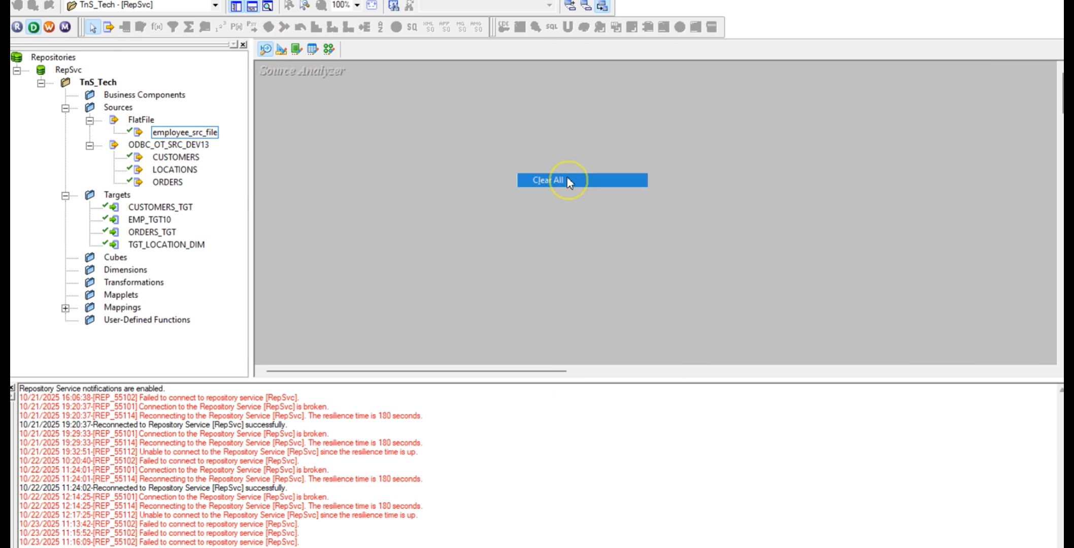
{"action": "left_click", "coordinate": [247, 0]}
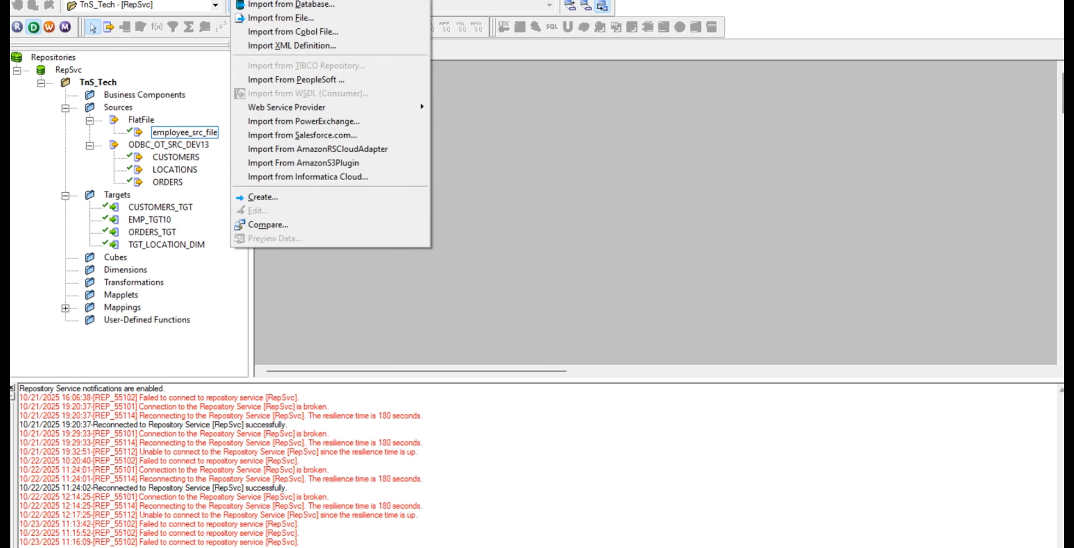
{"action": "left_click", "coordinate": [312, 6]}
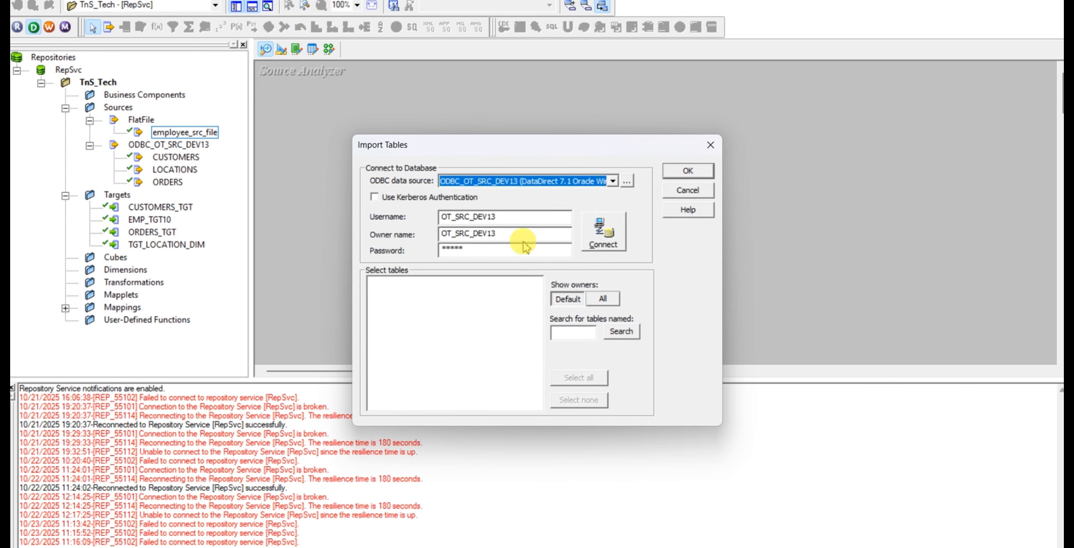
{"action": "left_click", "coordinate": [603, 231]}
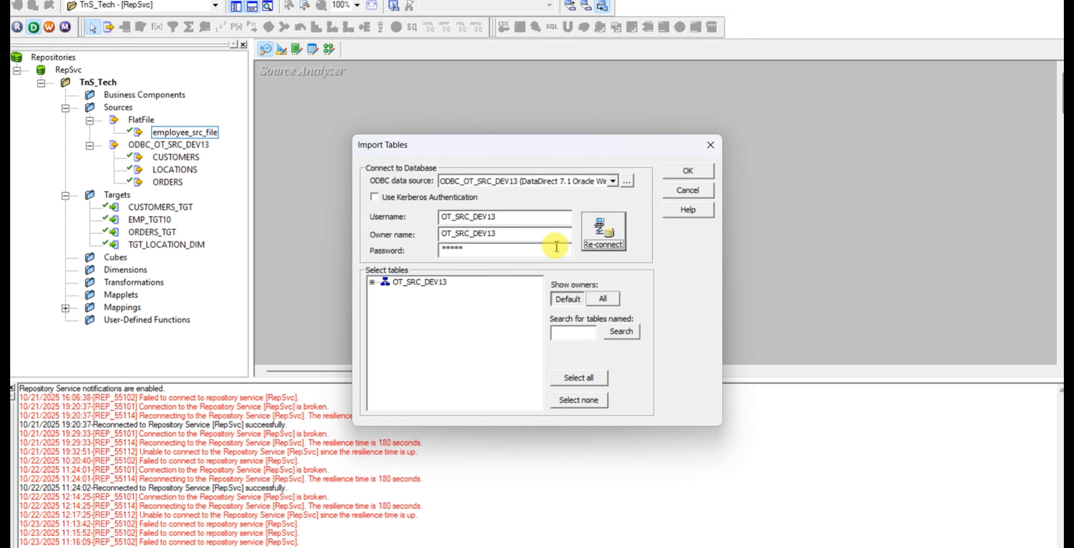
{"action": "double_click", "coordinate": [386, 283]}
{"action": "left_click", "coordinate": [382, 295]}
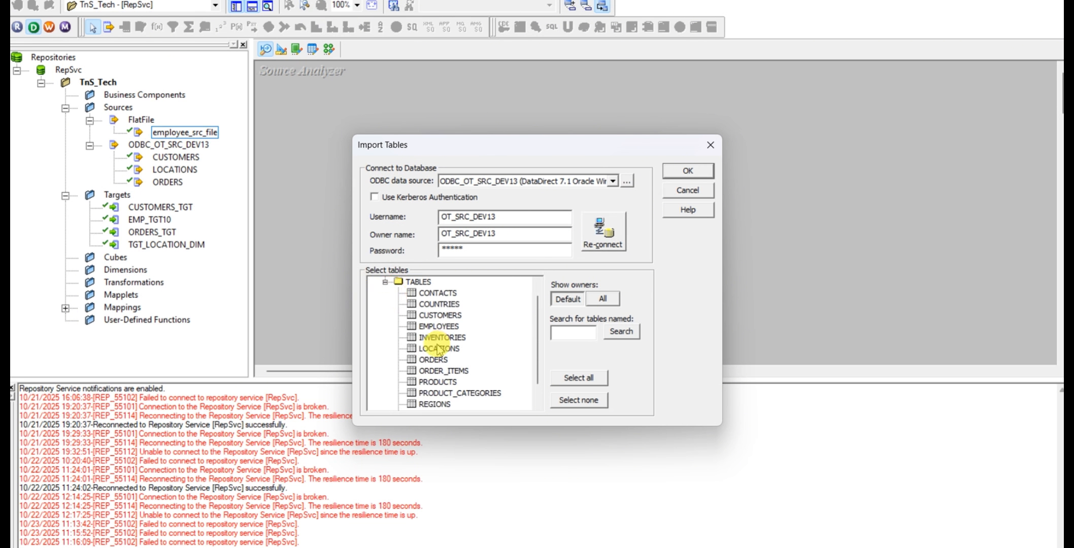
{"action": "left_click", "coordinate": [438, 383]}
{"action": "left_click", "coordinate": [704, 173]}
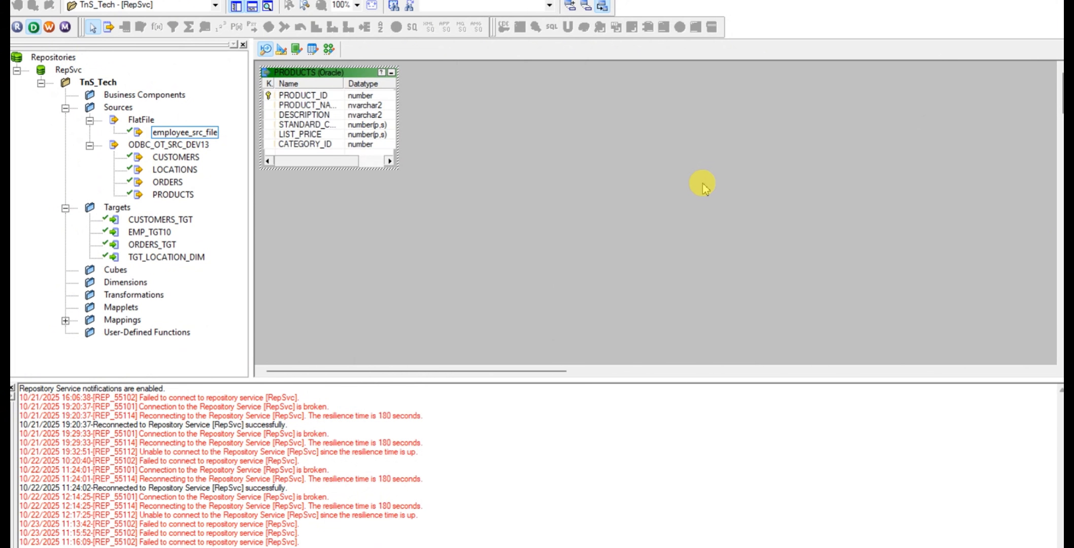
Clear the Target Designer workspace and create a target definition there from the PRODUCTS source
{"action": "left_click", "coordinate": [281, 50]}
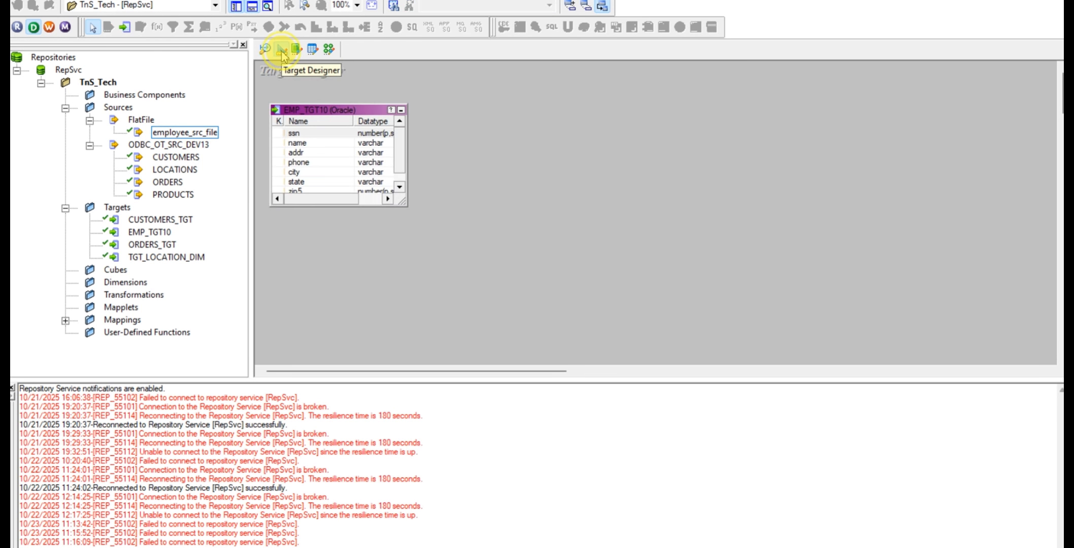
{"action": "right_click", "coordinate": [547, 105]}
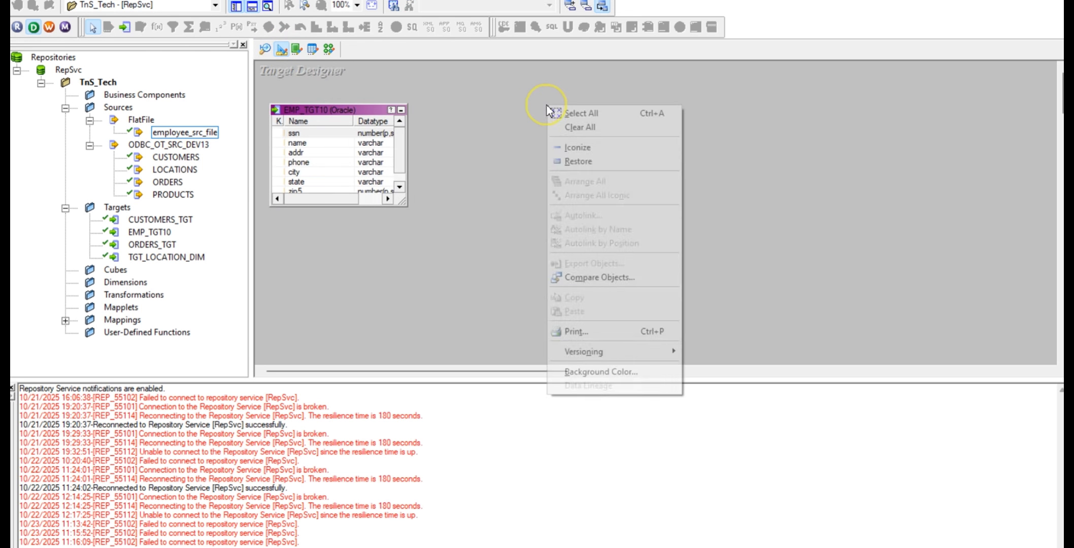
{"action": "left_click", "coordinate": [597, 127]}
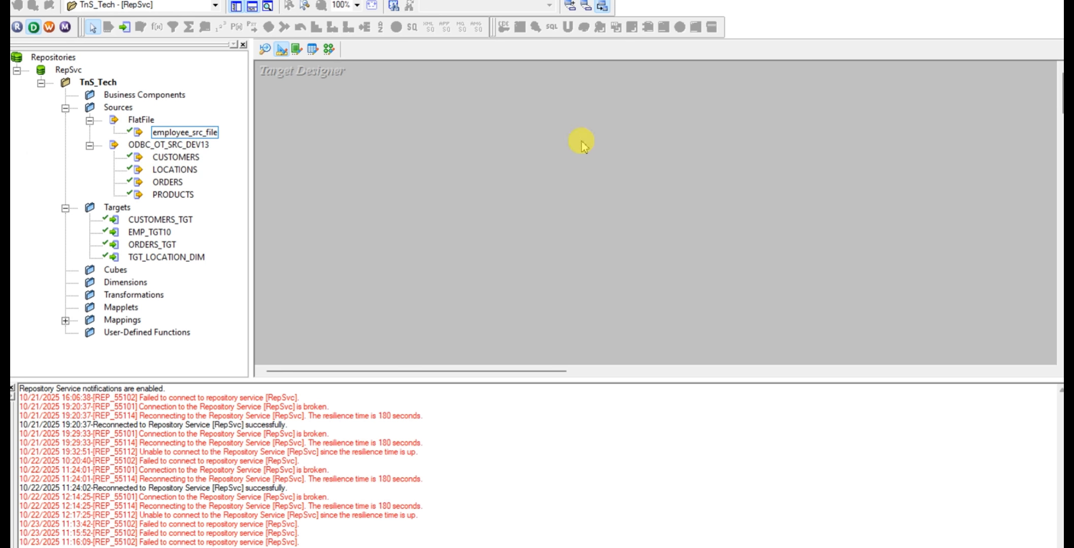
{"action": "left_click", "coordinate": [374, 105]}
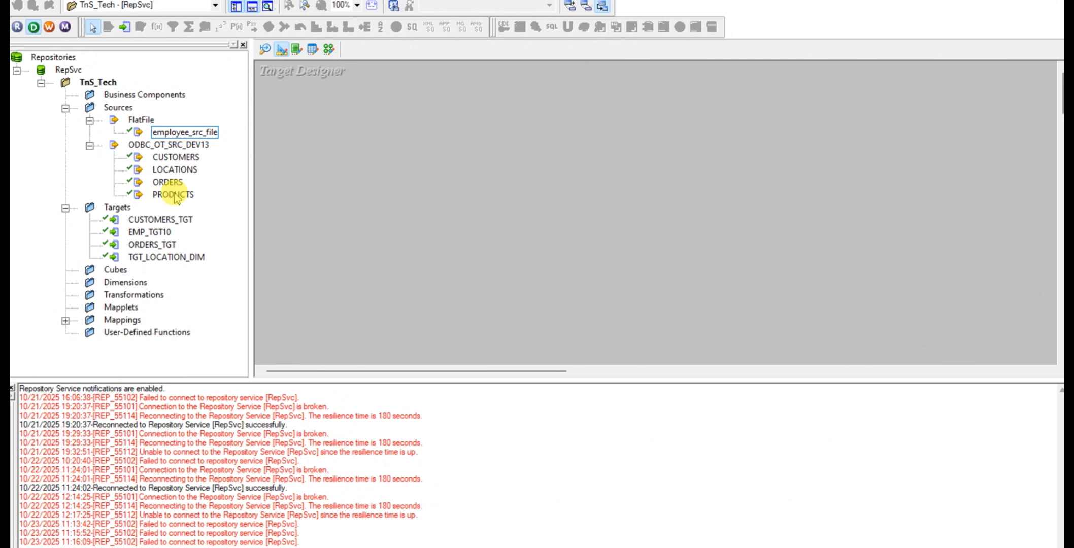
{"action": "left_click_drag", "start_coordinate": [174, 194], "coordinate": [346, 161]}
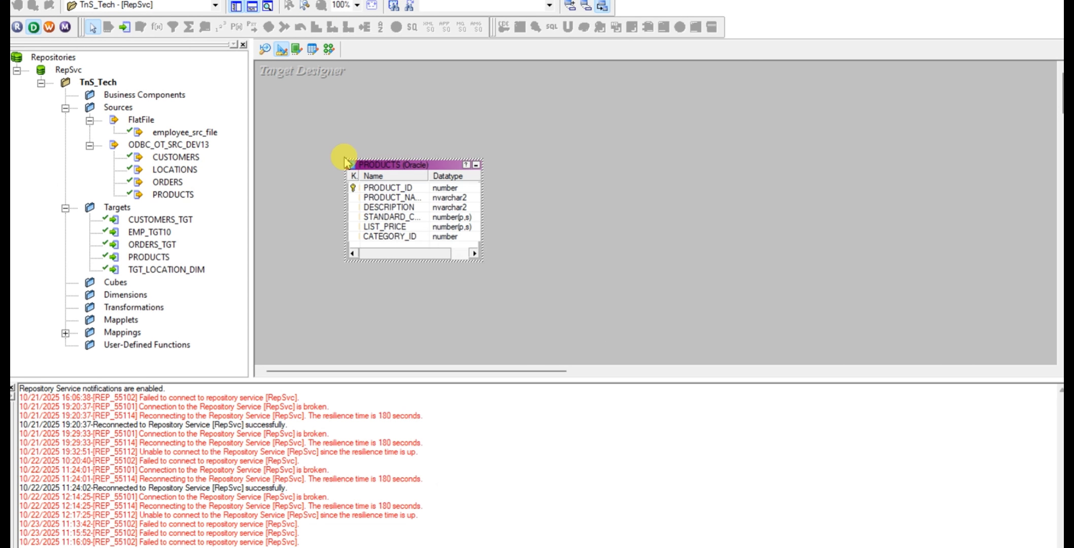
Rename the PRODUCTS target table to PRODUCT_FF_TGT, based on the file name in the Excel mapping sheet
{"action": "double_click", "coordinate": [409, 165]}
{"action": "left_click", "coordinate": [371, 179]}
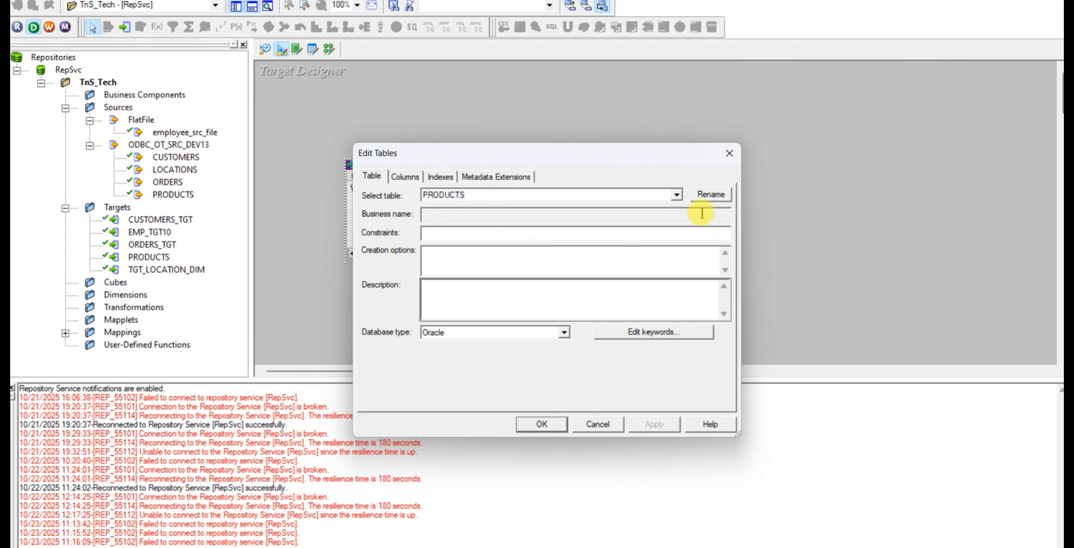
{"action": "key", "text": "alt+Tab"}
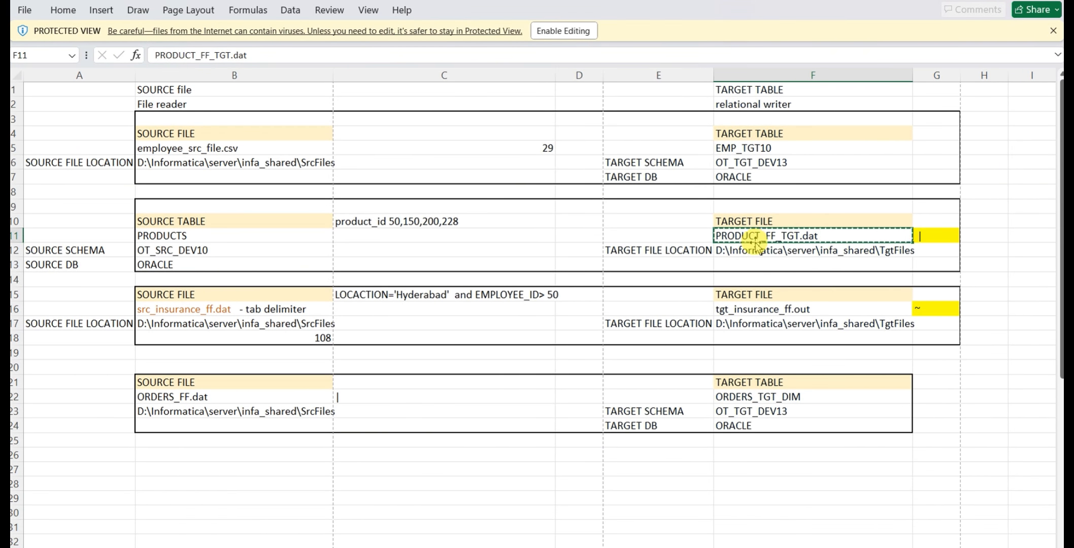
{"action": "key", "text": "alt+Tab"}
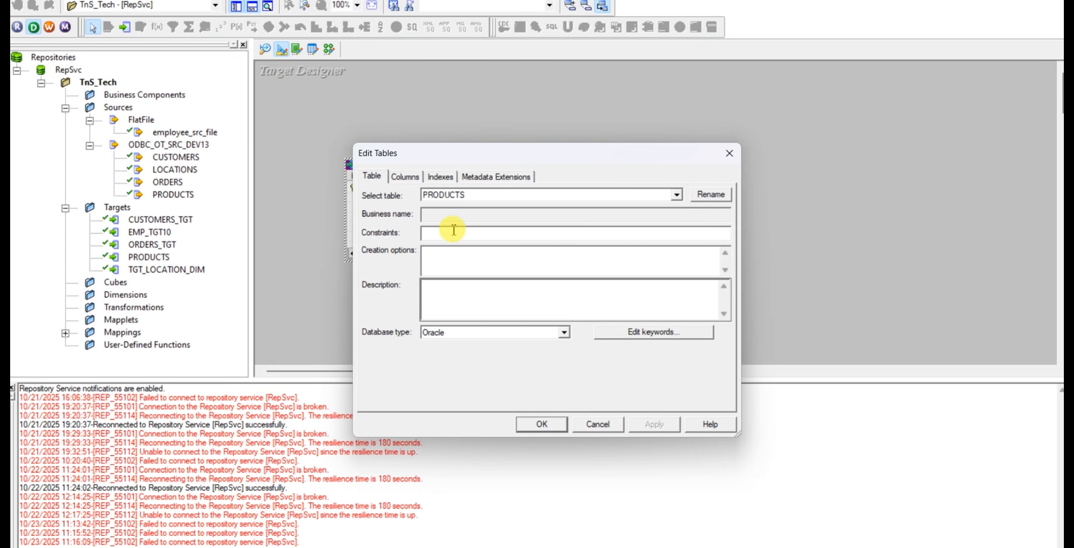
{"action": "left_click", "coordinate": [708, 194]}
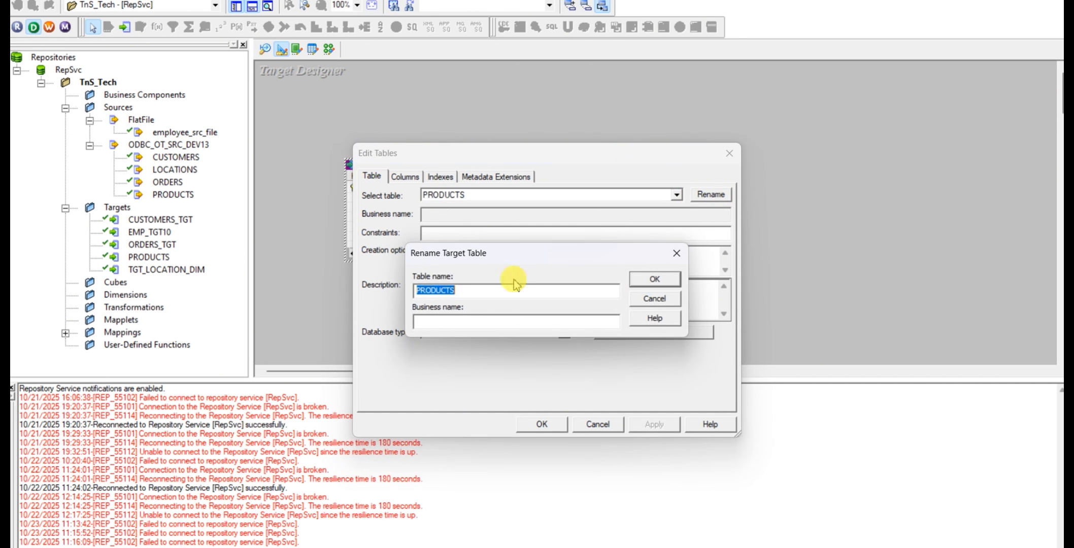
{"action": "key", "text": "ctrl+v"}
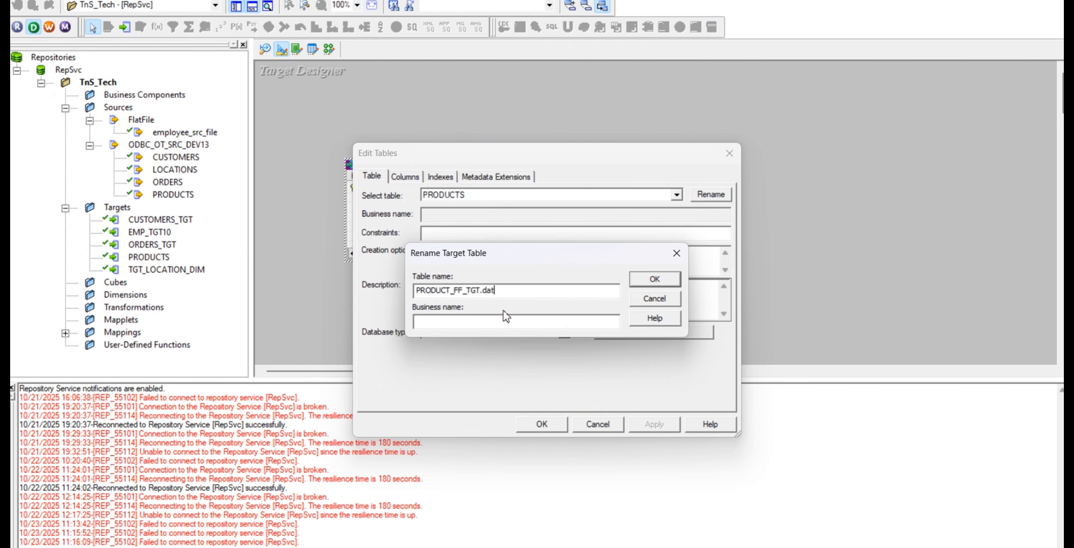
{"action": "left_click", "coordinate": [666, 285]}
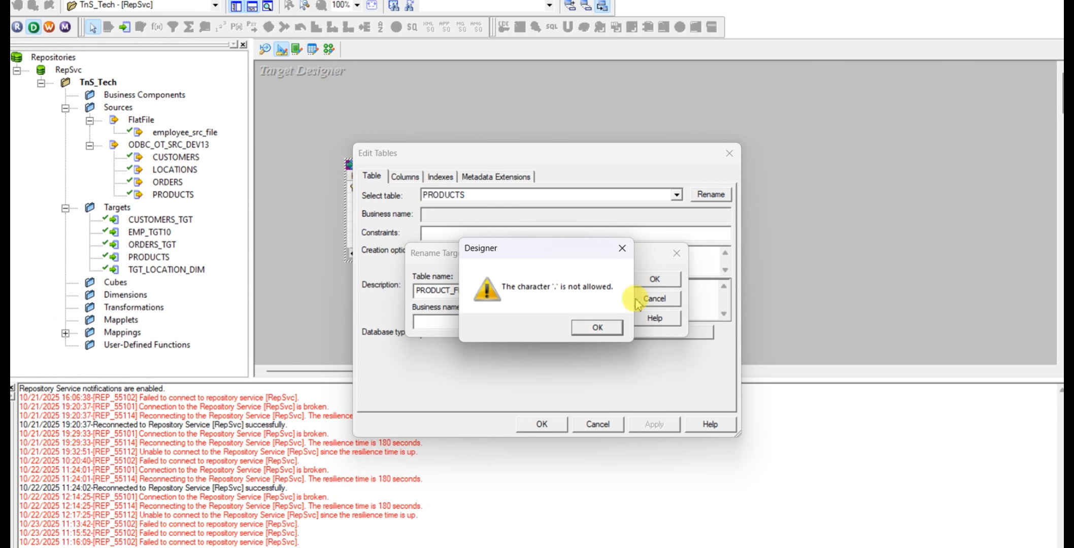
{"action": "left_click", "coordinate": [597, 327]}
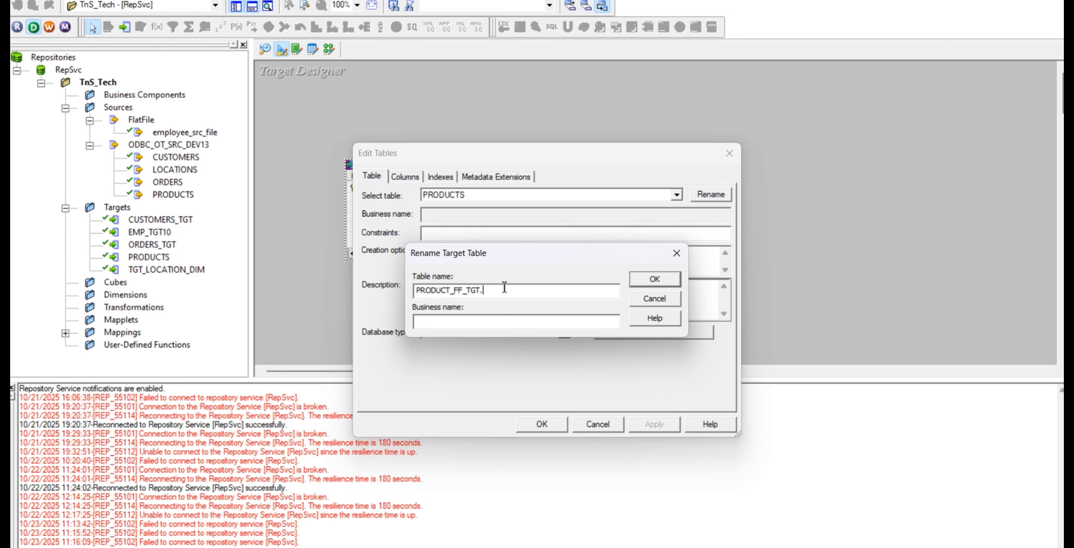
{"action": "key", "text": "BackSpace"}
{"action": "left_click", "coordinate": [654, 283]}
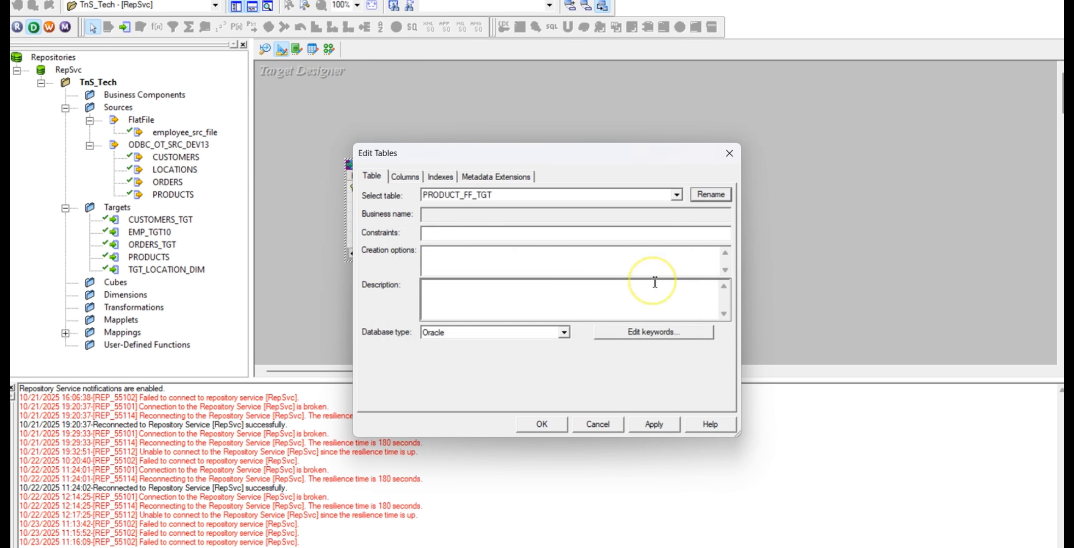
Set the database type of the PRODUCT_FF_TGT target to Flat File
{"action": "left_click", "coordinate": [565, 333]}
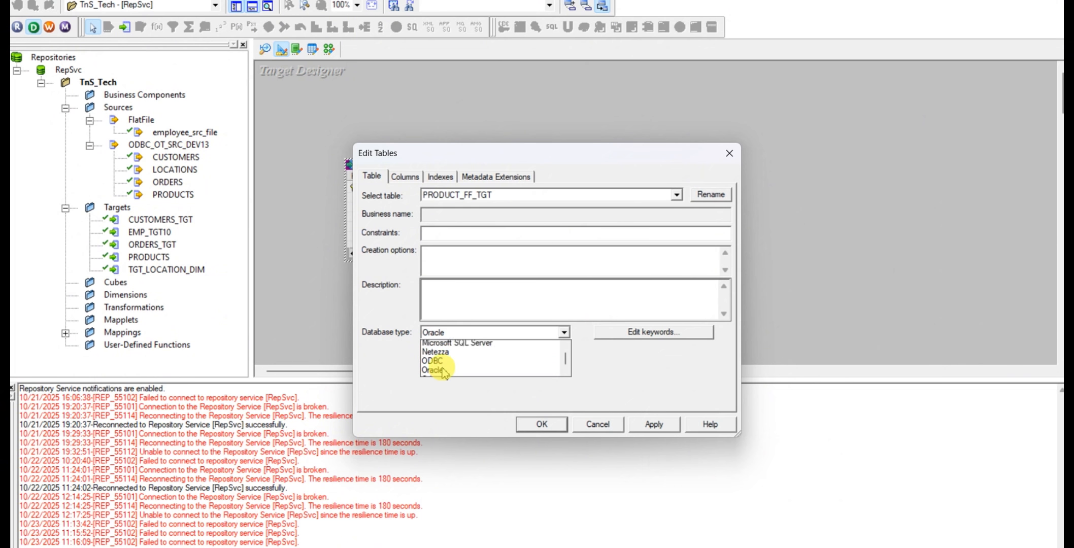
{"action": "scroll", "coordinate": [442, 365], "scroll_direction": "up", "scroll_amount": 2}
{"action": "left_click", "coordinate": [451, 356]}
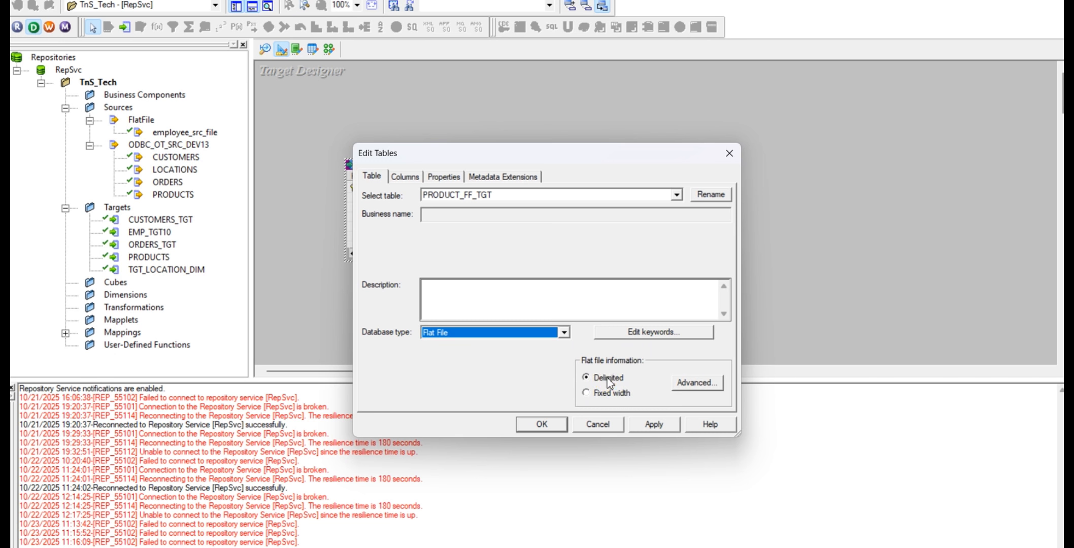
Copy the pipe delimiter from cell G11 of the Excel mapping sheet, and return to PowerCenter Designer
{"action": "key", "text": "alt+Tab"}
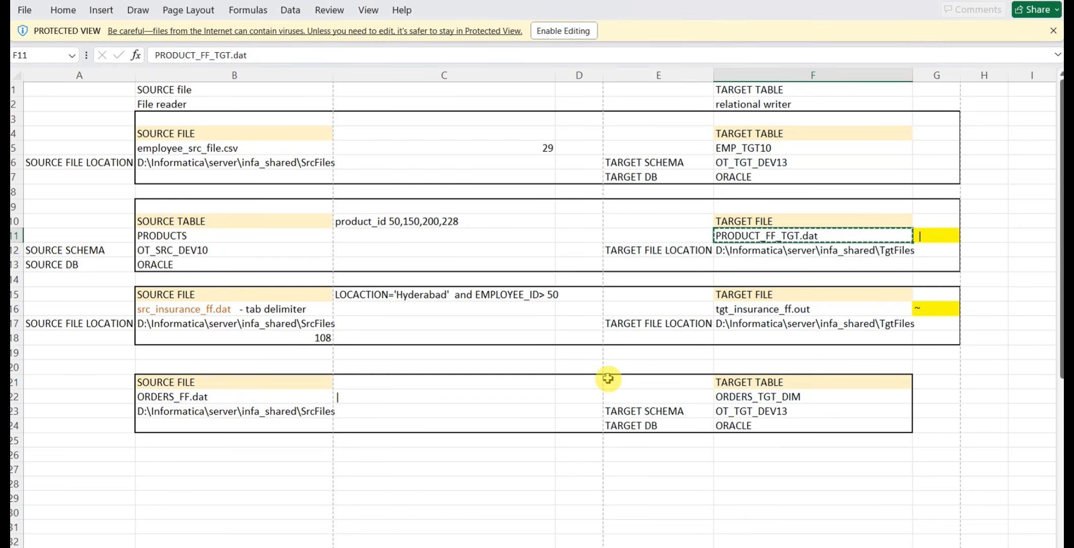
{"action": "left_click", "coordinate": [930, 237]}
{"action": "double_click", "coordinate": [929, 237]}
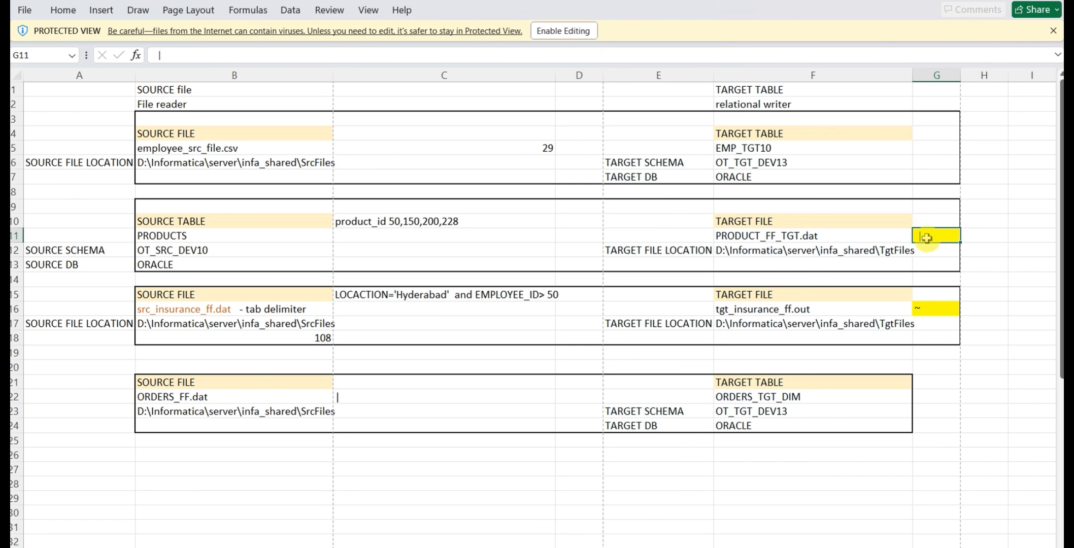
{"action": "key", "text": "alt+Tab"}
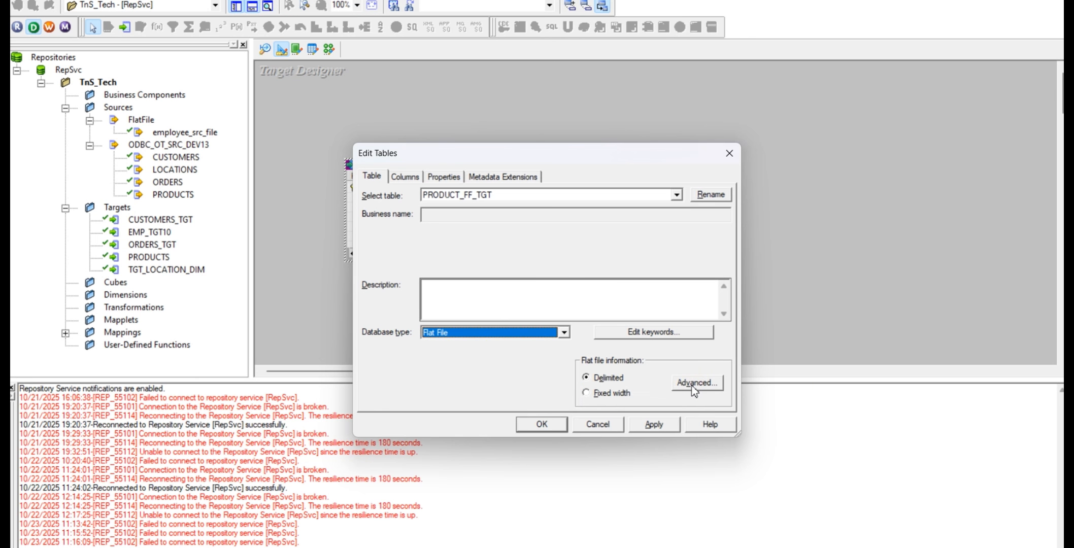
Set the flat file's column delimiter to |, save the target definition, and reposition PRODUCT_FF_TGT in the workspace
{"action": "left_click", "coordinate": [694, 384]}
{"action": "left_click", "coordinate": [440, 253]}
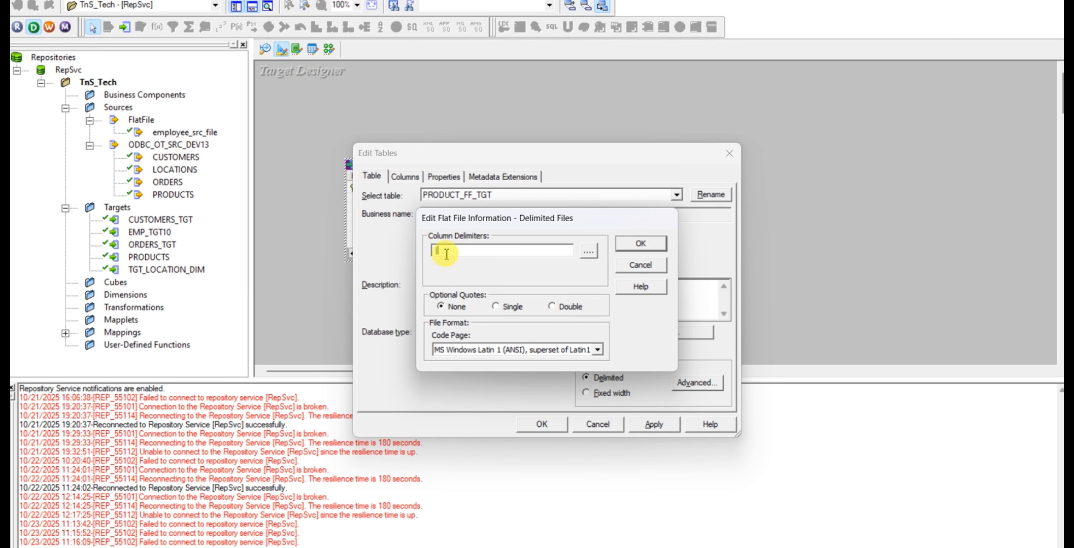
{"action": "type", "text": "|"}
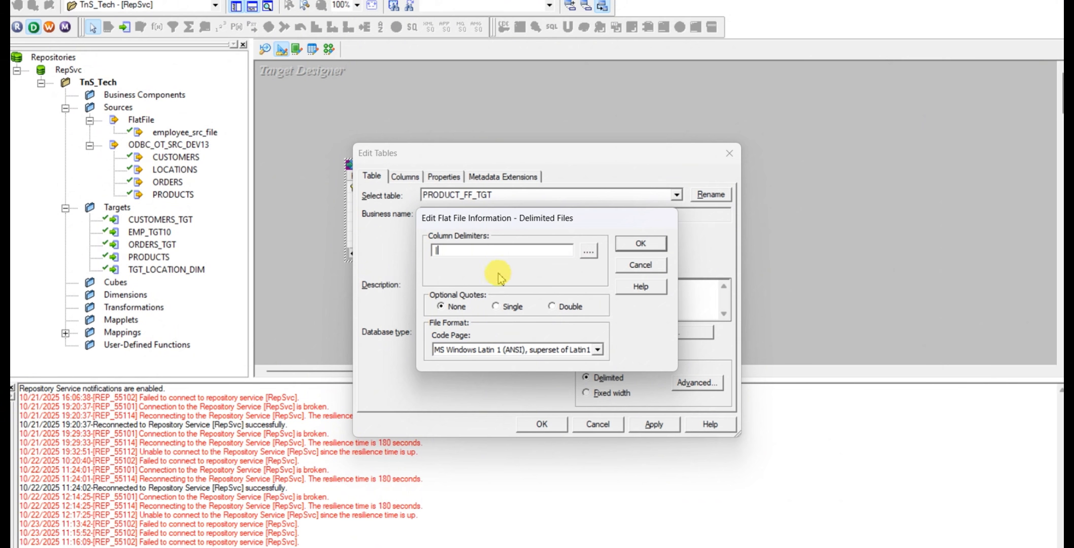
{"action": "left_click", "coordinate": [659, 246]}
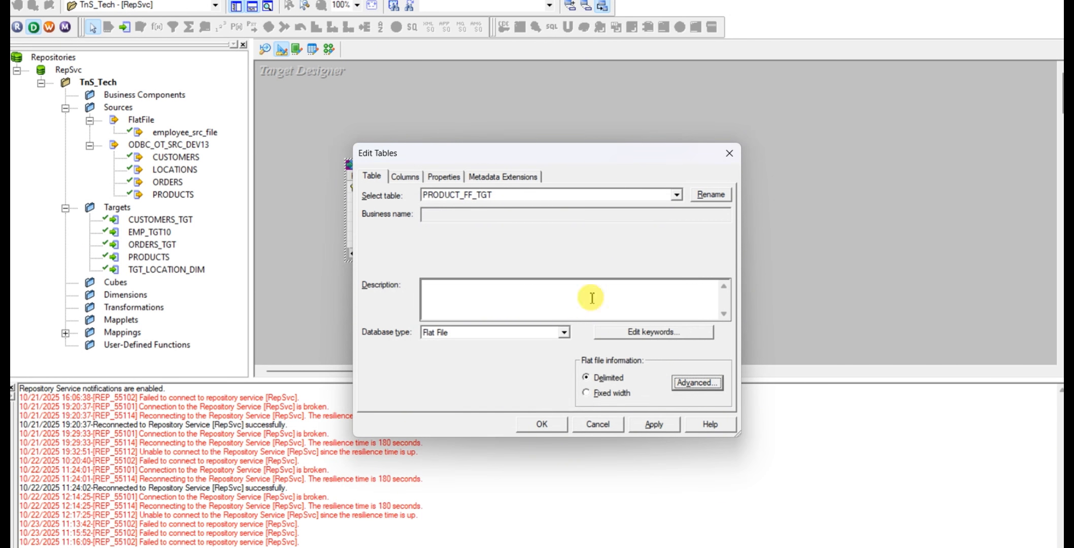
{"action": "left_click", "coordinate": [660, 428]}
{"action": "left_click", "coordinate": [541, 424]}
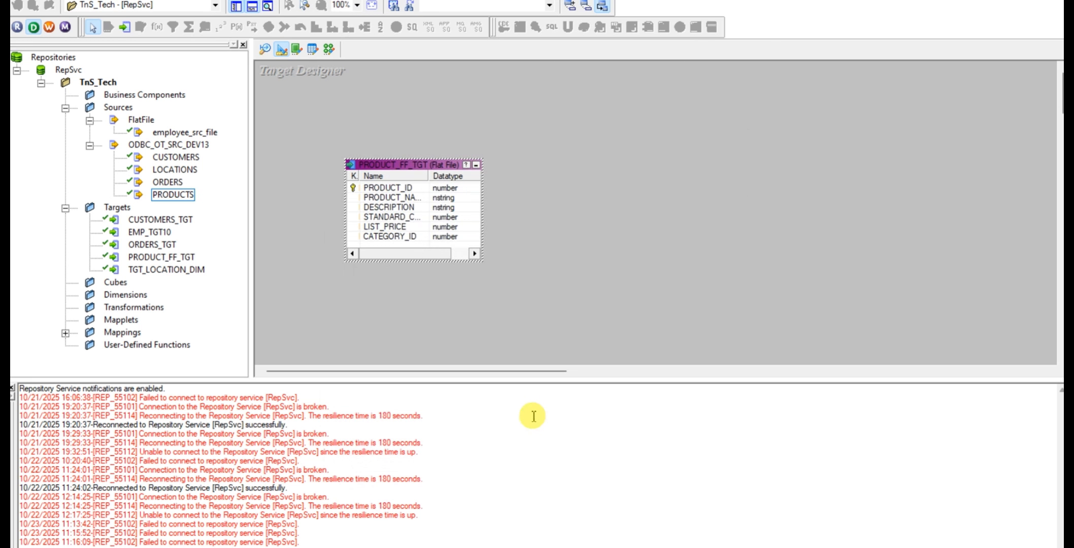
{"action": "left_click_drag", "start_coordinate": [413, 164], "coordinate": [349, 120]}
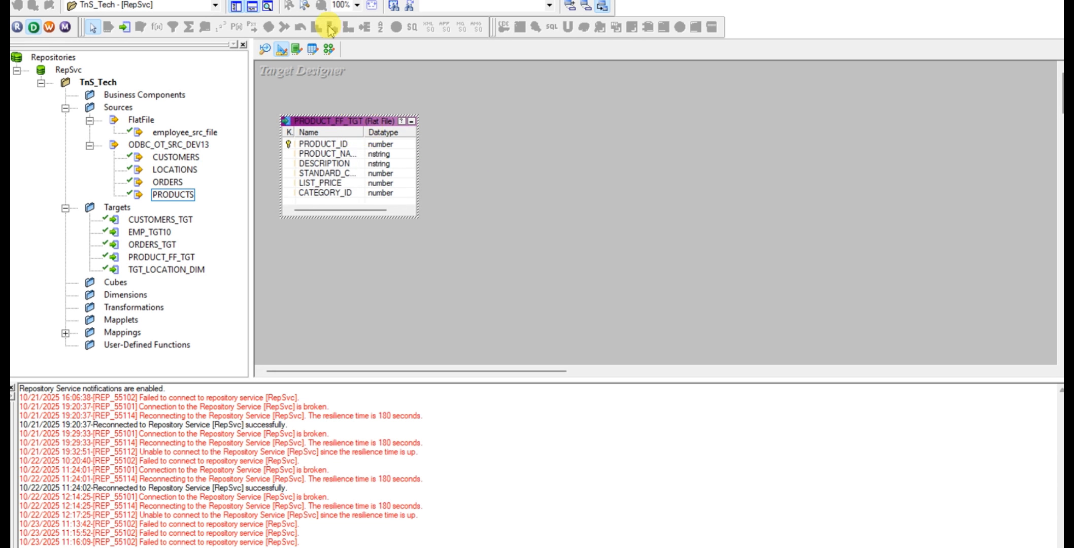
Create a new mapping named m_ PRODUCT_FF_TGT, taking the target file name from cell F11 of the Excel mapping sheet without its .dat extension
{"action": "left_click", "coordinate": [329, 50]}
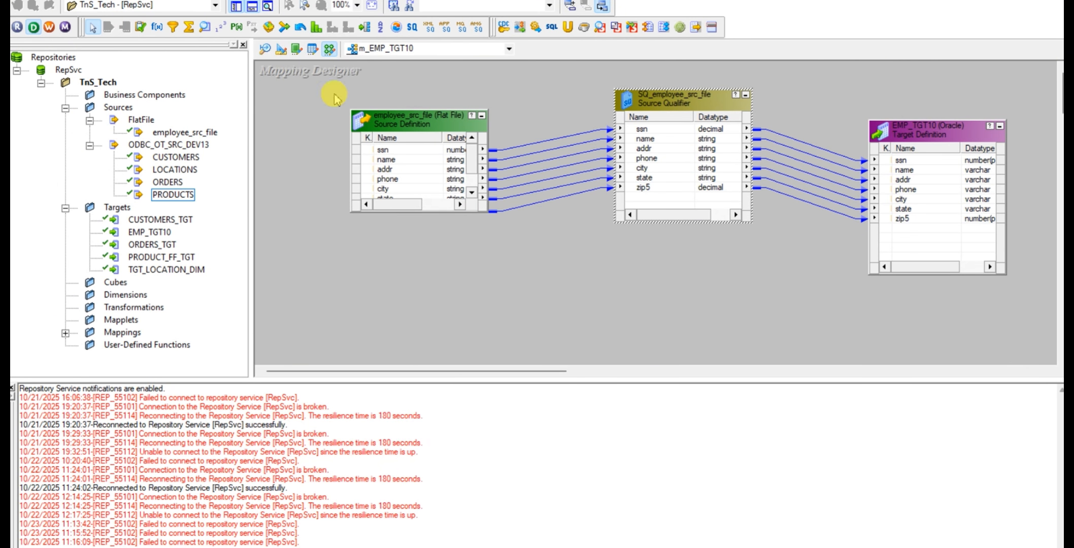
{"action": "left_click", "coordinate": [249, 1]}
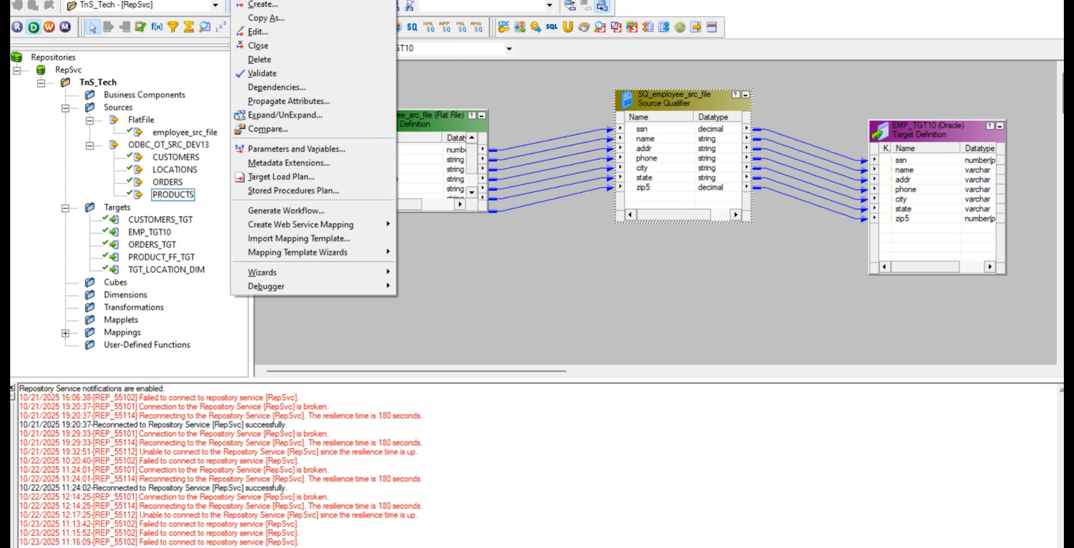
{"action": "left_click", "coordinate": [270, 4]}
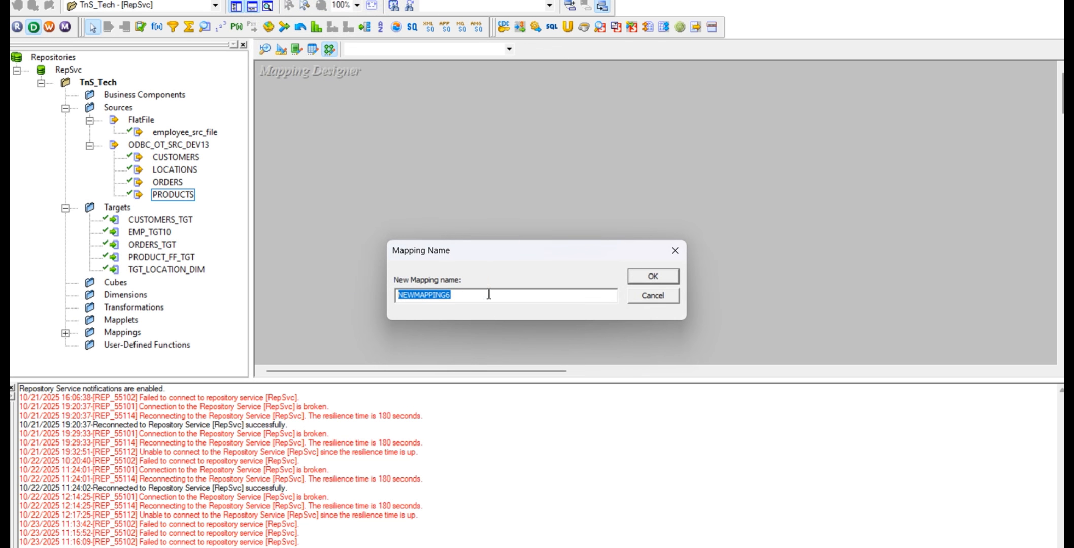
{"action": "type", "text": "m"}
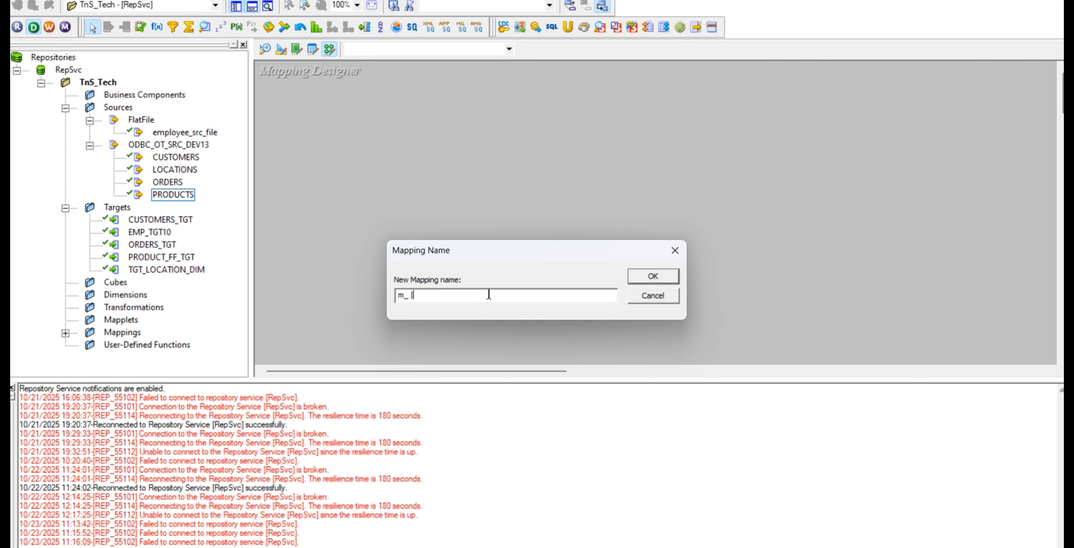
{"action": "type", "text": "_"}
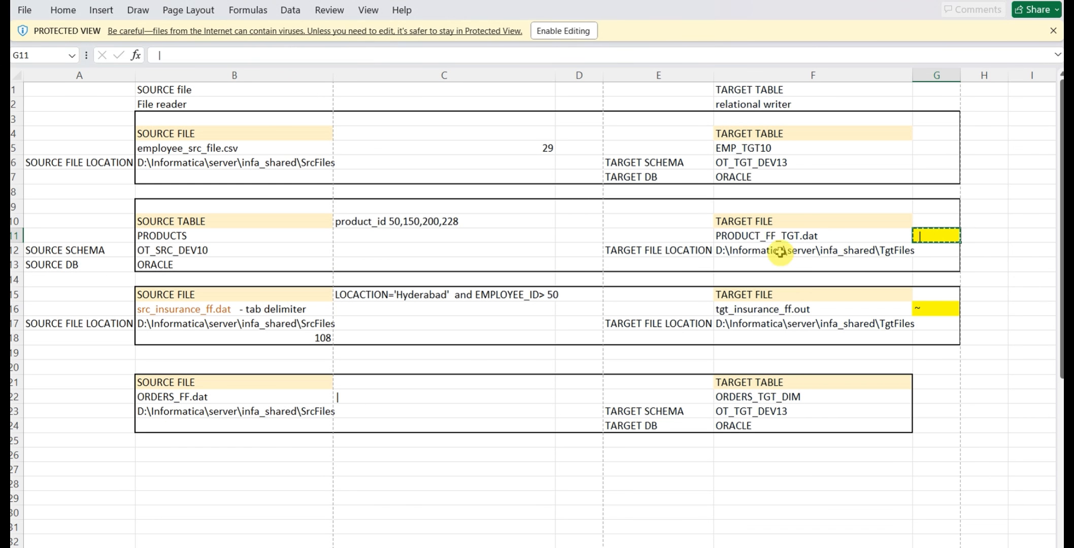
{"action": "left_click", "coordinate": [762, 233]}
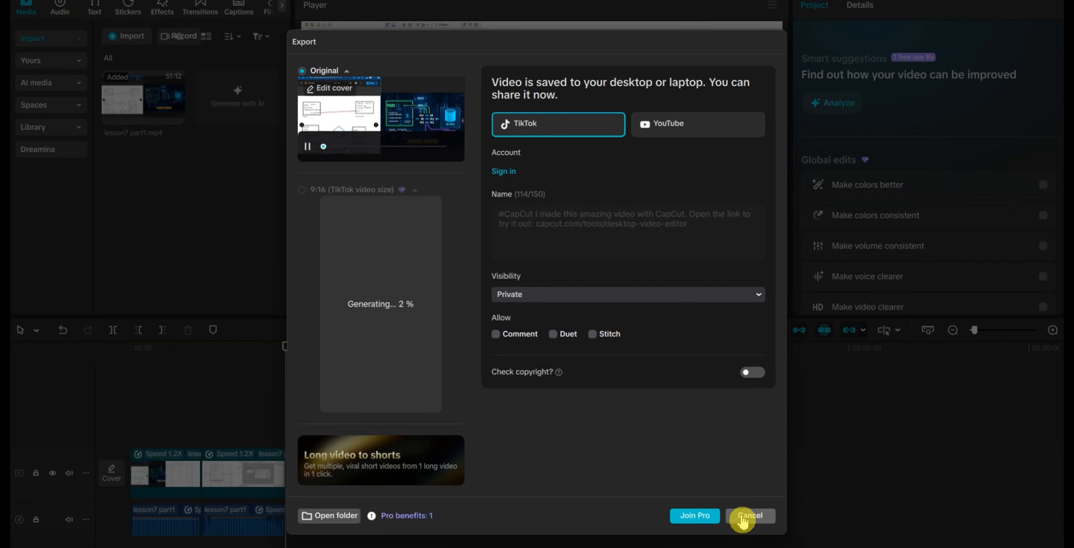
{"action": "left_click", "coordinate": [741, 518]}
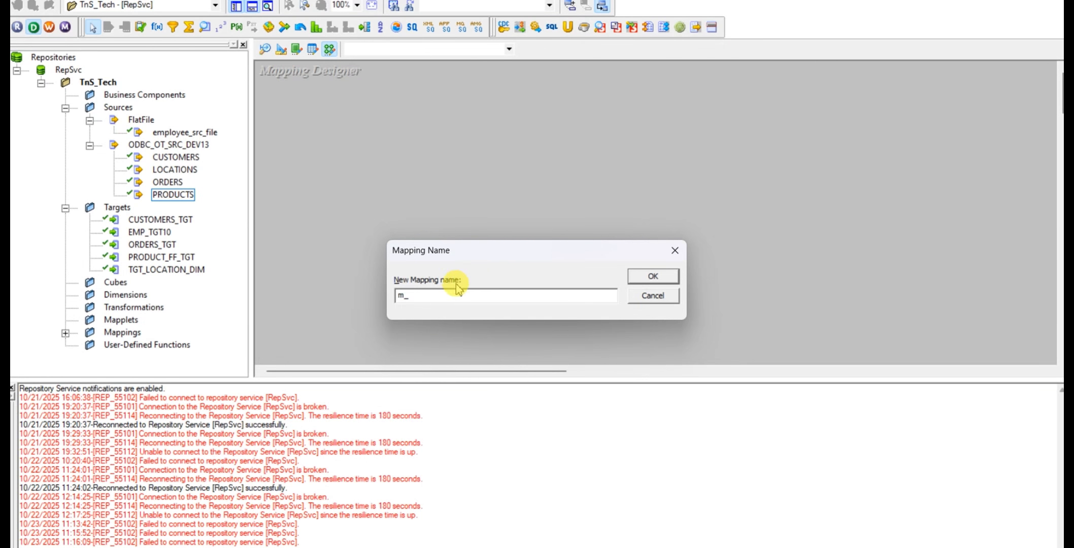
{"action": "key", "text": "ctrl+v"}
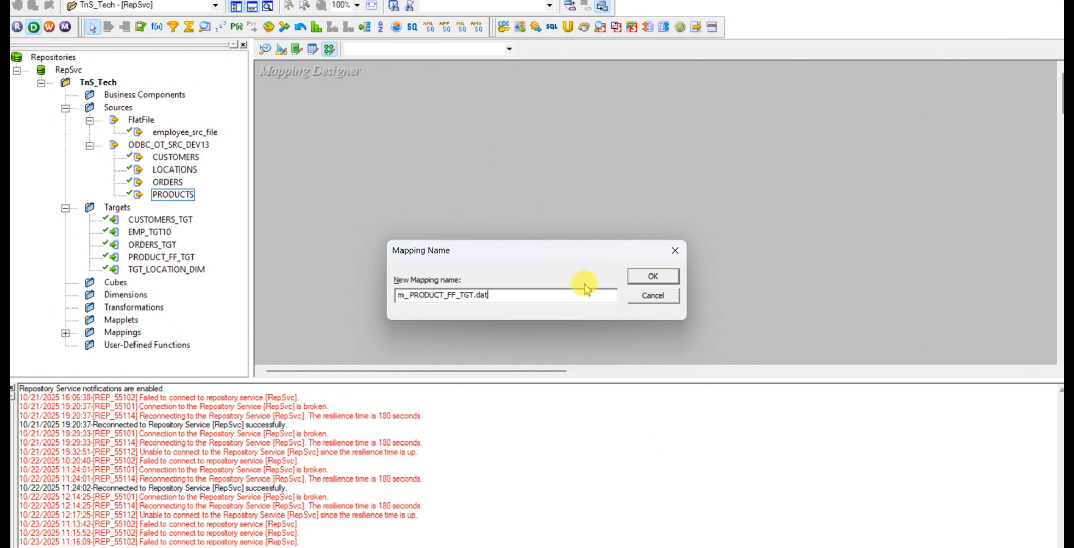
{"action": "key", "text": "BackSpace"}
{"action": "key", "text": "BackSpace"}
{"action": "key", "text": "BackSpace"}
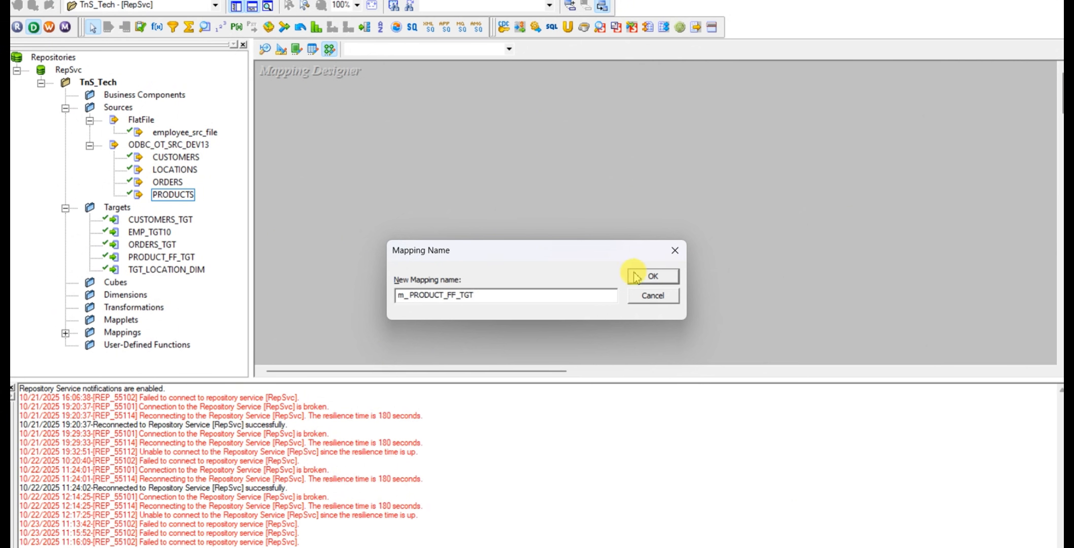
{"action": "left_click", "coordinate": [653, 276]}
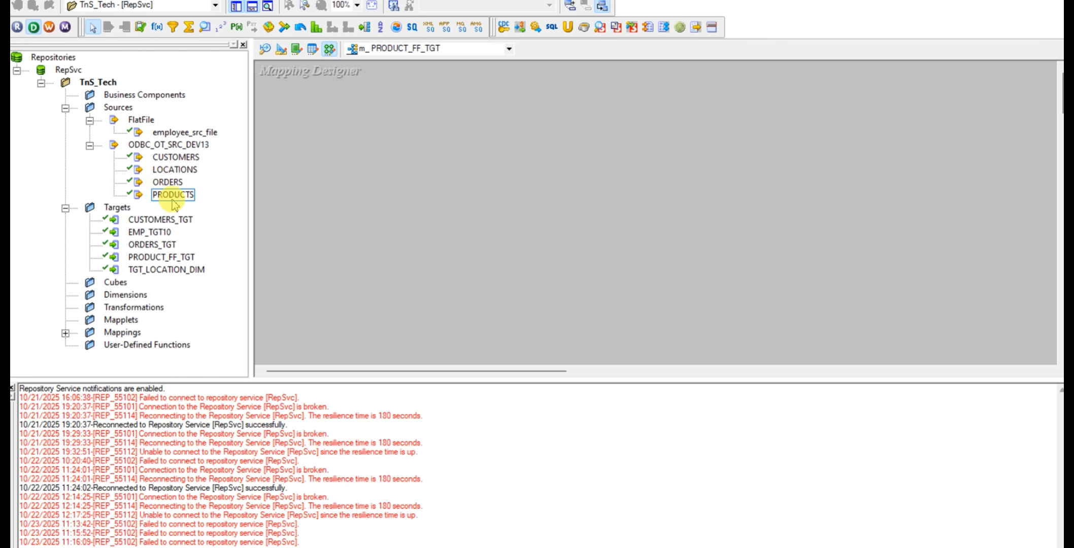
Add the PRODUCTS Oracle source definition with its Source Qualifier to the mapping workspace
{"action": "left_click_drag", "start_coordinate": [173, 203], "coordinate": [341, 137]}
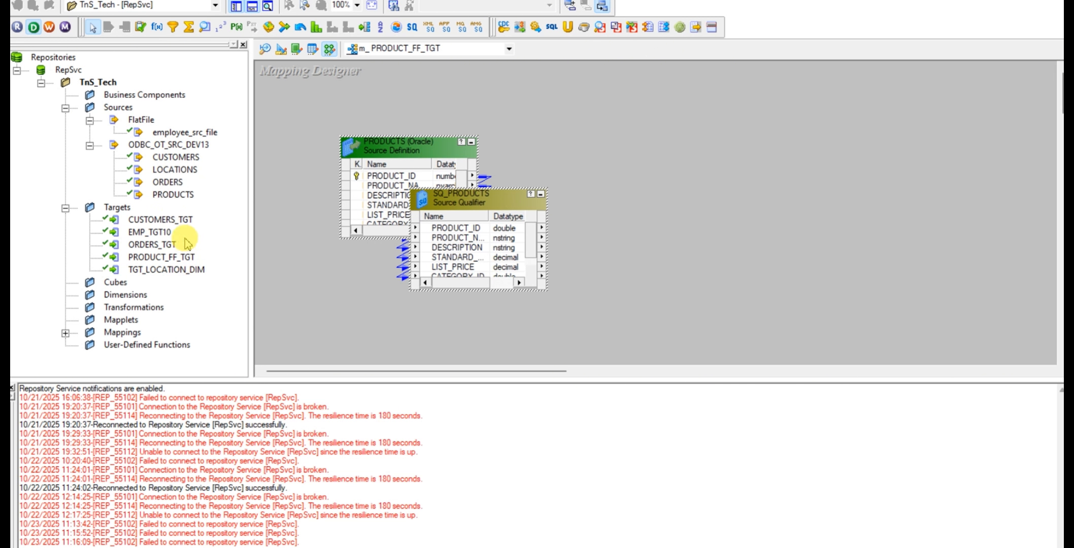
{"action": "left_click", "coordinate": [283, 152]}
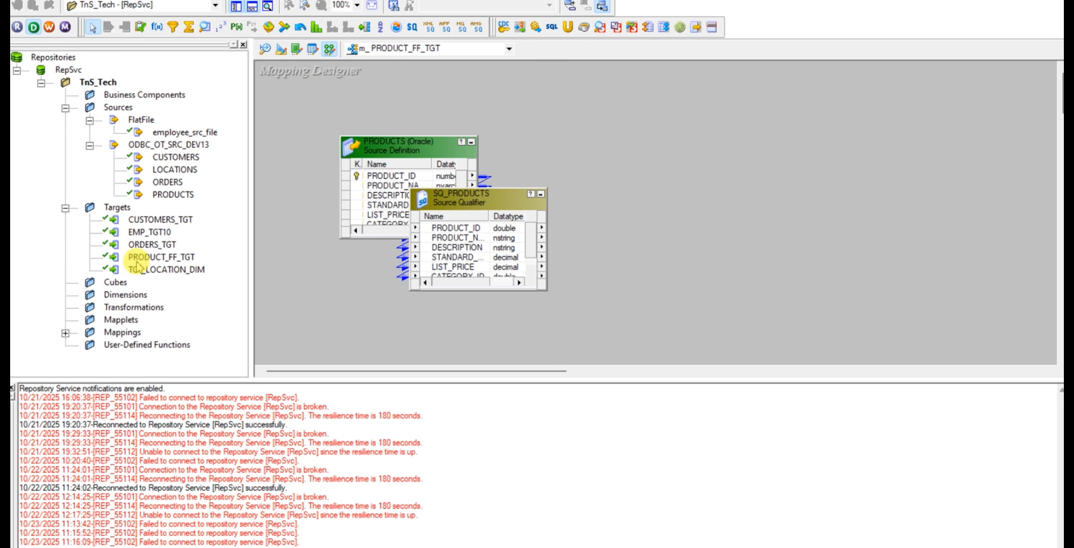
Check the table settings of the PRODUCT_FF_TGT flat file target in Target Designer, and return to Mapping Designer
{"action": "left_click", "coordinate": [139, 258]}
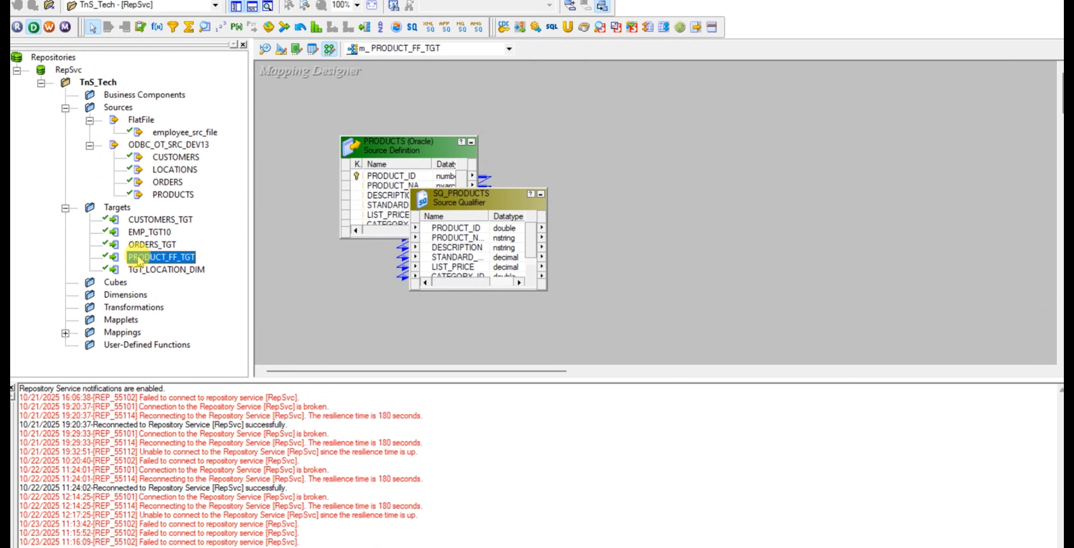
{"action": "left_click", "coordinate": [65, 209]}
{"action": "left_click", "coordinate": [65, 209]}
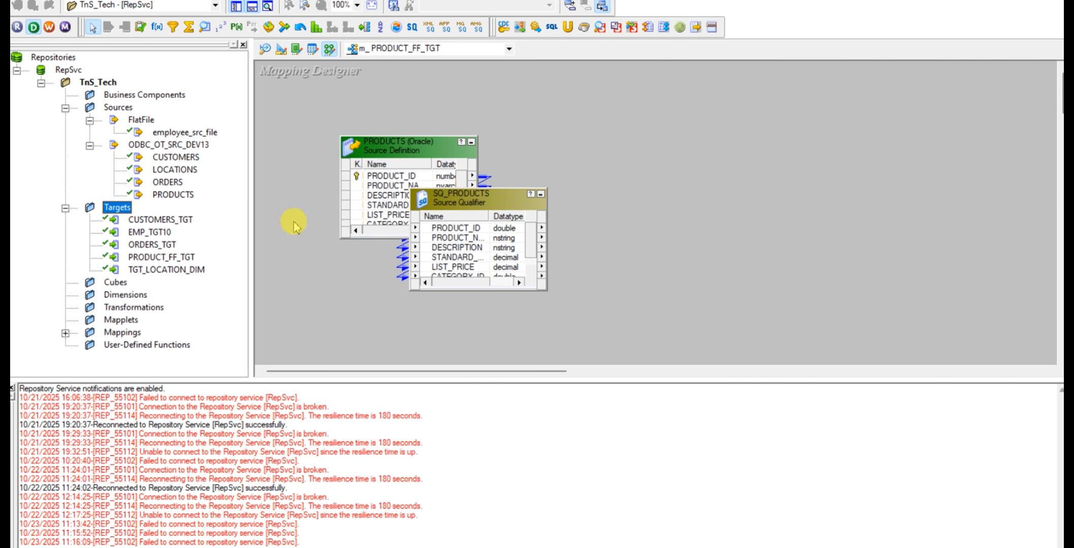
{"action": "left_click", "coordinate": [281, 48]}
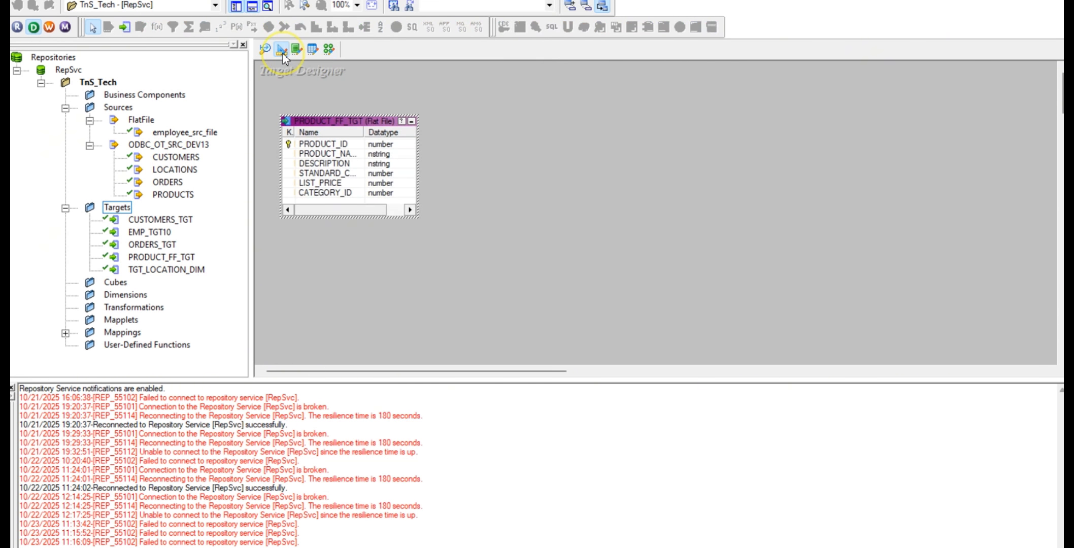
{"action": "double_click", "coordinate": [331, 124]}
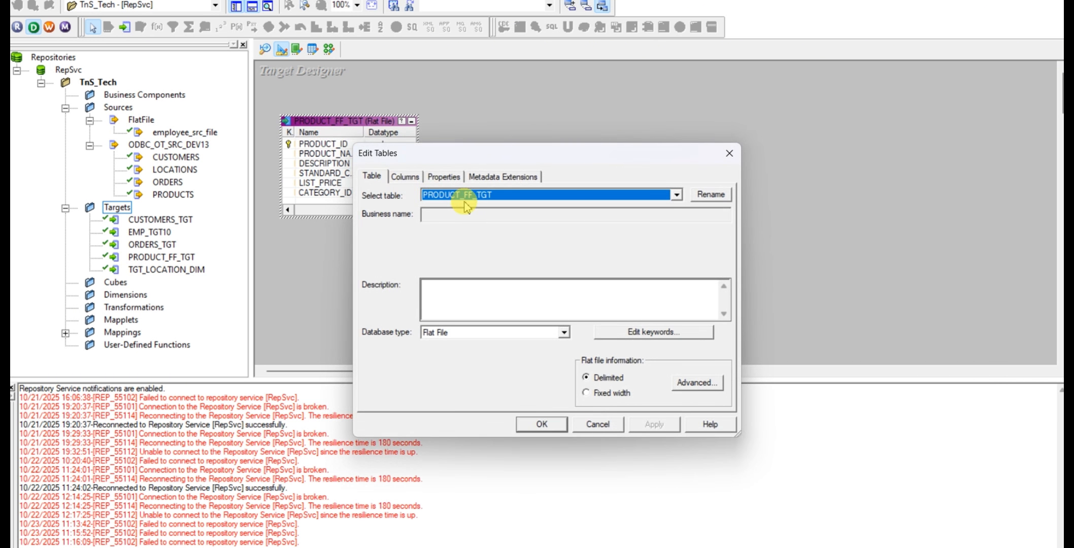
{"action": "left_click", "coordinate": [371, 179]}
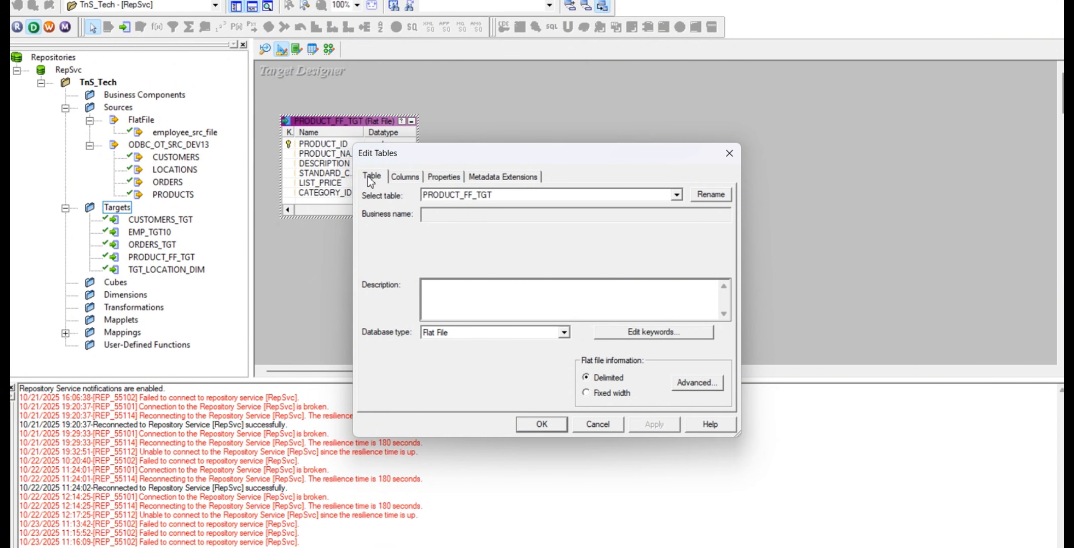
{"action": "left_click", "coordinate": [542, 424]}
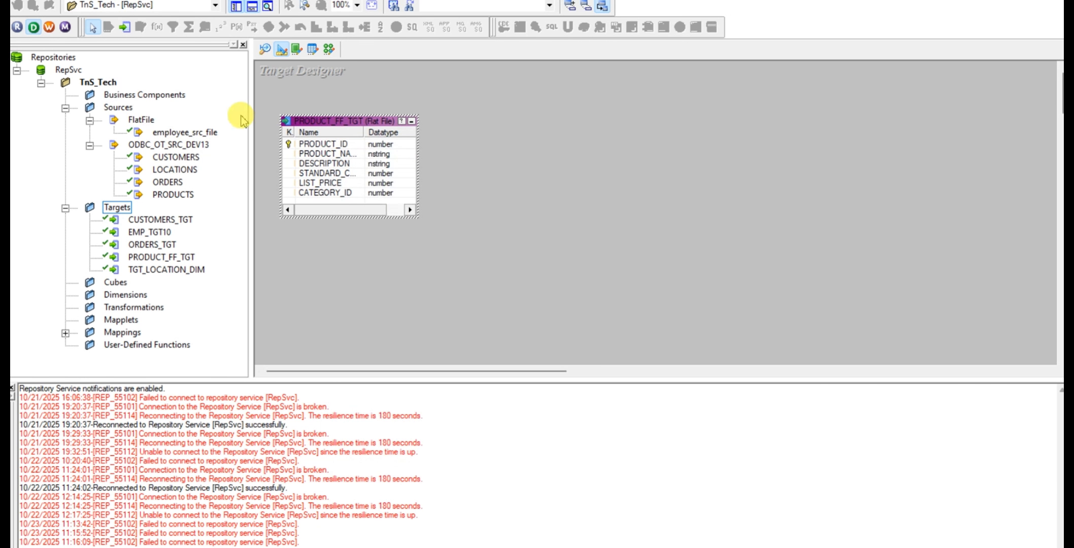
{"action": "left_click", "coordinate": [328, 50]}
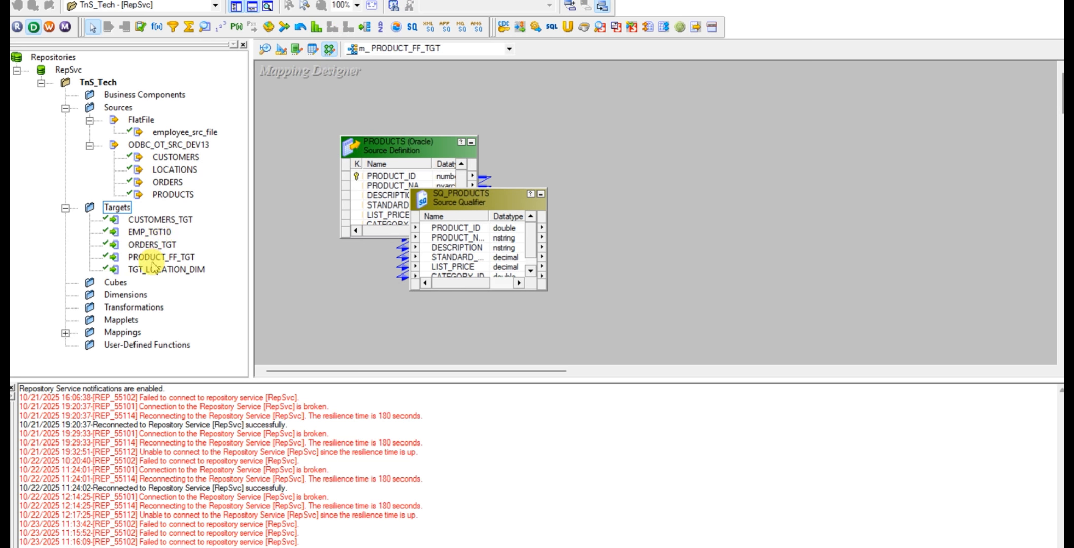
Add the PRODUCT_FF_TGT target to the mapping, and place SQ_PRODUCTS between the source and the target
{"action": "left_click_drag", "start_coordinate": [152, 261], "coordinate": [773, 164]}
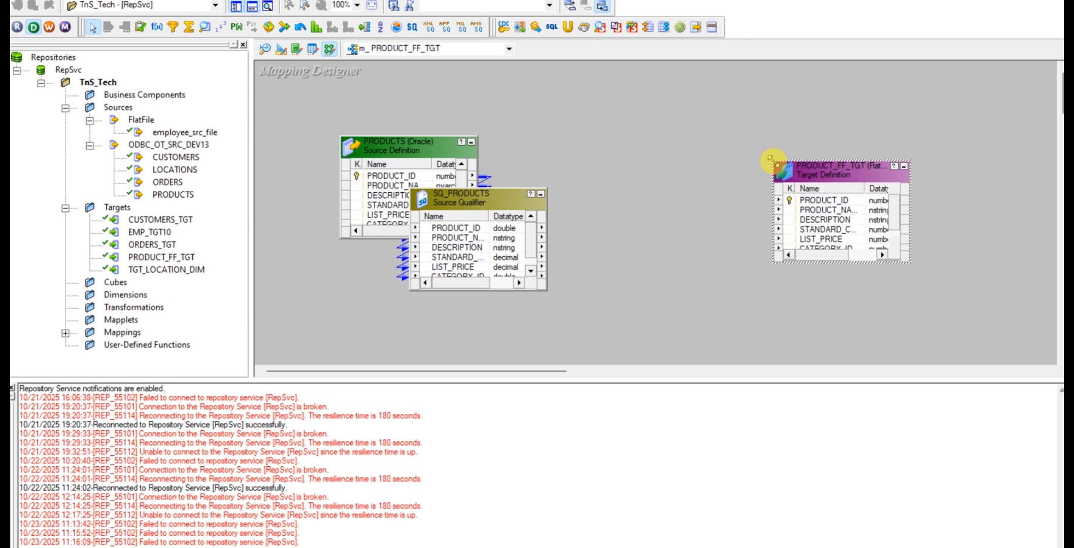
{"action": "left_click_drag", "start_coordinate": [429, 207], "coordinate": [584, 157]}
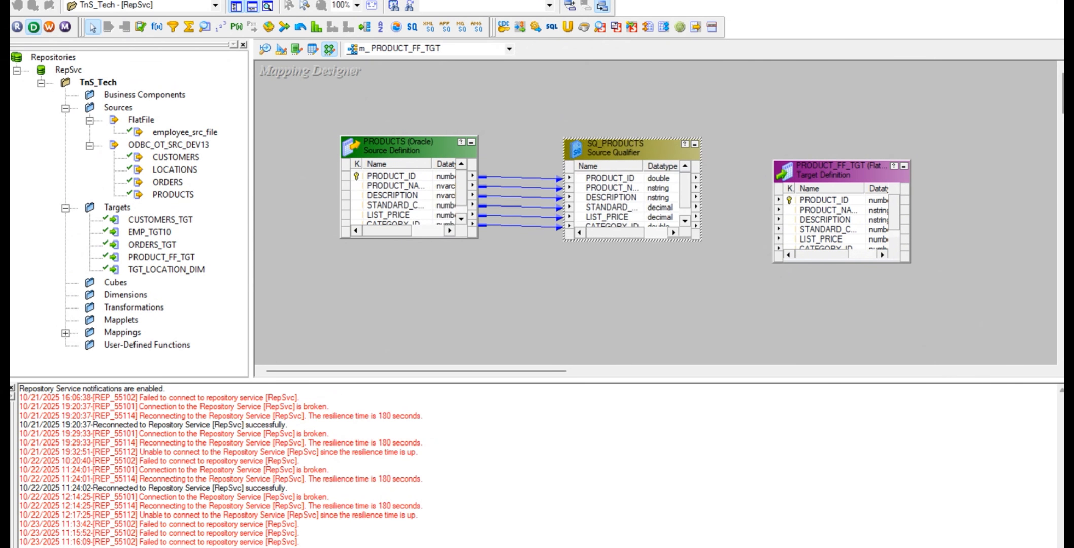
Copy the filter condition product_id 50,150,200,228 from cell C10 of the Excel mapping sheet, and return to PowerCenter Designer
{"action": "mouse_move", "coordinate": [472, 547]}
{"action": "left_click", "coordinate": [717, 547]}
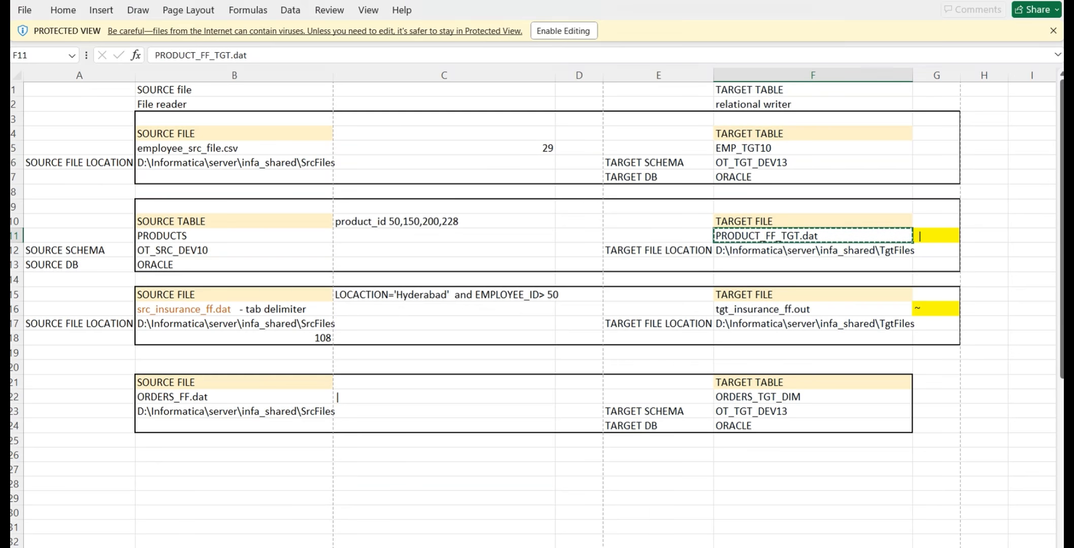
{"action": "left_click", "coordinate": [415, 220]}
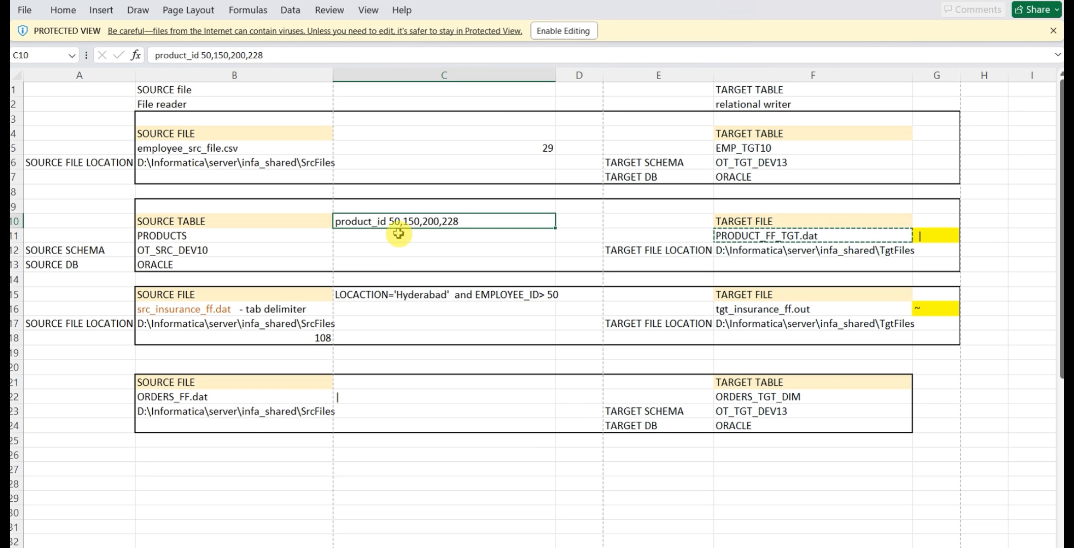
{"action": "left_click", "coordinate": [409, 223]}
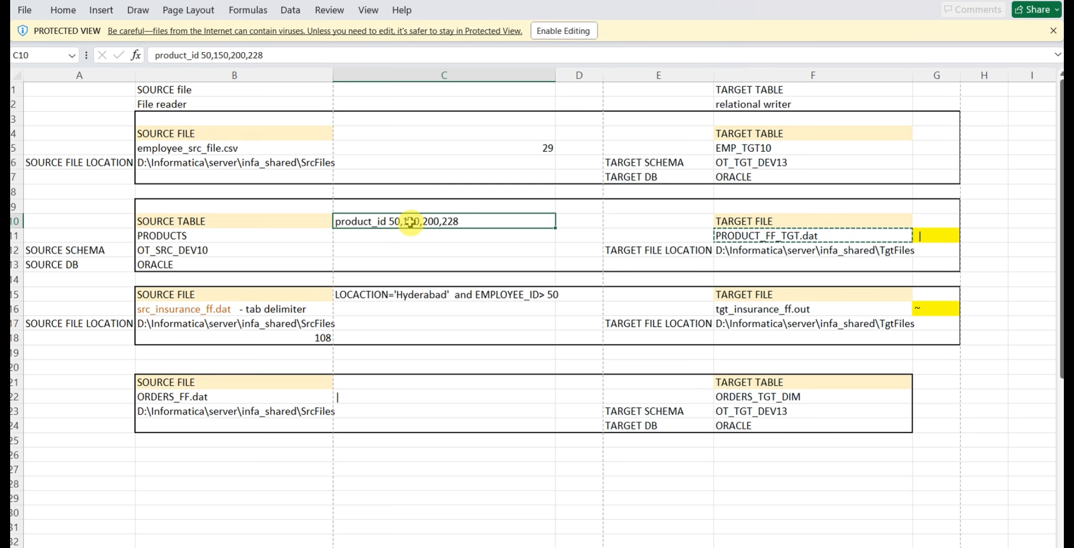
{"action": "key", "text": "ctrl+c"}
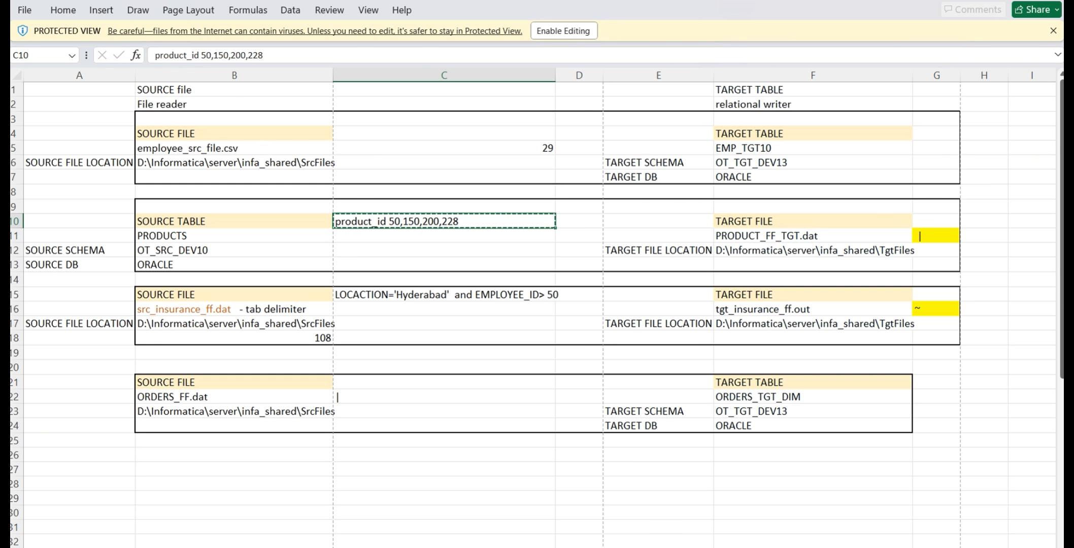
{"action": "mouse_move", "coordinate": [655, 547]}
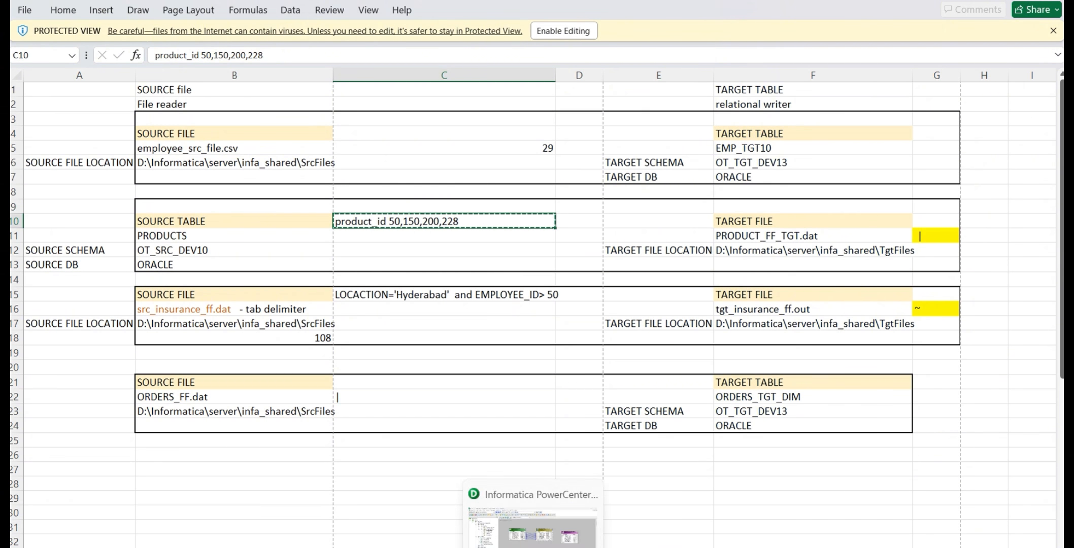
{"action": "left_click", "coordinate": [528, 522]}
Spread the PRODUCTS source, SQ_PRODUCTS and PRODUCT_FF_TGT apart to make room for a transformation before the target
{"action": "left_click_drag", "start_coordinate": [855, 171], "coordinate": [930, 148]}
{"action": "left_click_drag", "start_coordinate": [414, 143], "coordinate": [392, 137]}
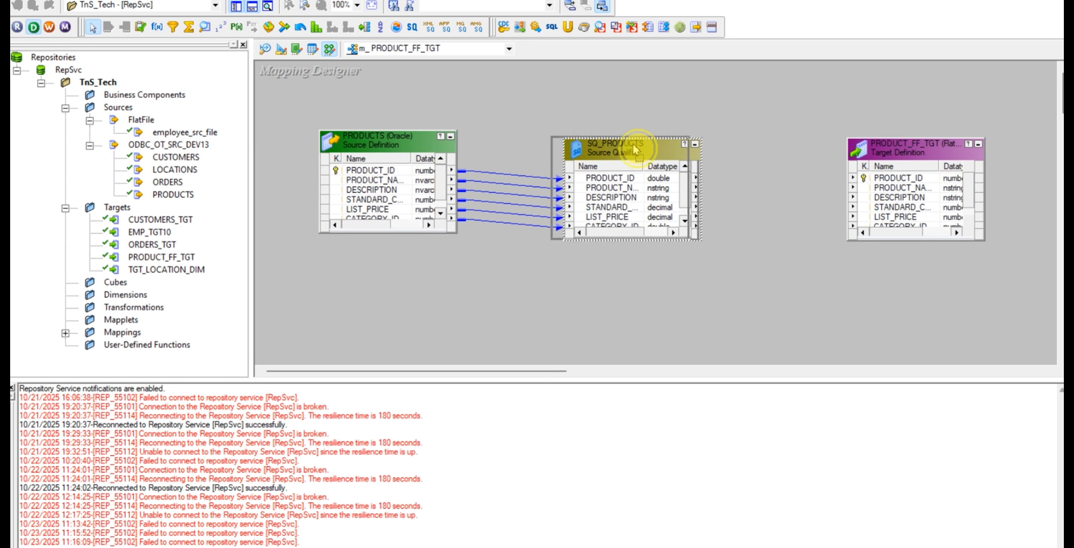
{"action": "left_click_drag", "start_coordinate": [651, 151], "coordinate": [622, 146]}
{"action": "left_click_drag", "start_coordinate": [911, 149], "coordinate": [923, 144]}
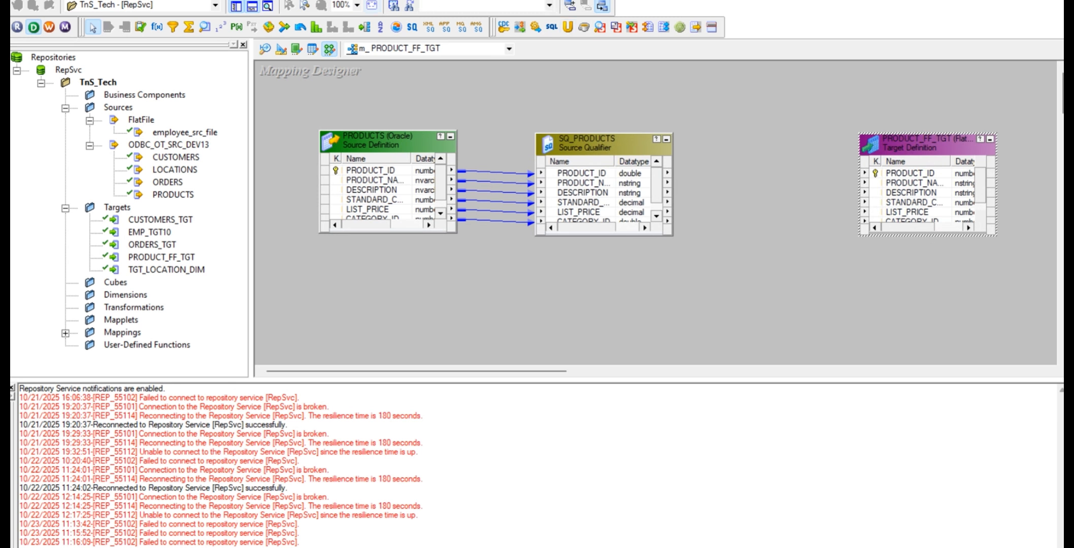
Add a Filter transformation between SQ_PRODUCTS and PRODUCT_FF_TGT, and link all Source Qualifier ports into it
{"action": "left_click", "coordinate": [174, 26]}
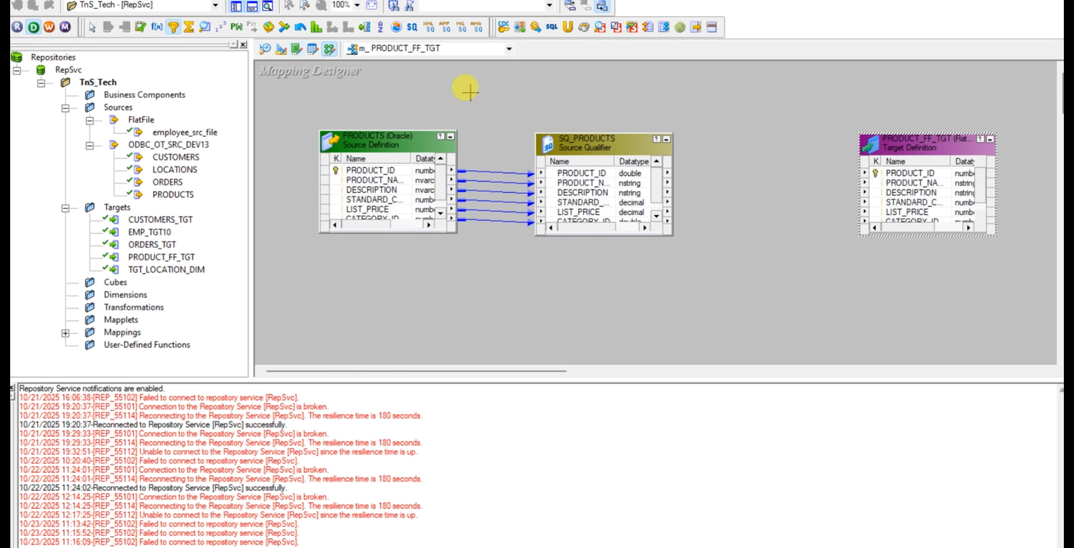
{"action": "left_click_drag", "start_coordinate": [721, 113], "coordinate": [840, 287]}
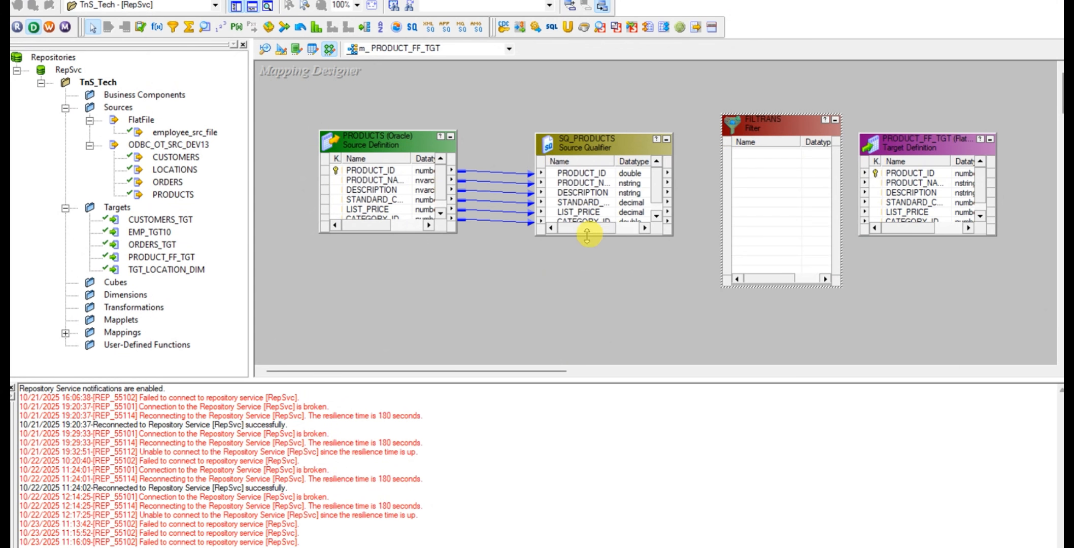
{"action": "left_click_drag", "start_coordinate": [587, 235], "coordinate": [594, 307]}
{"action": "left_click", "coordinate": [582, 173]}
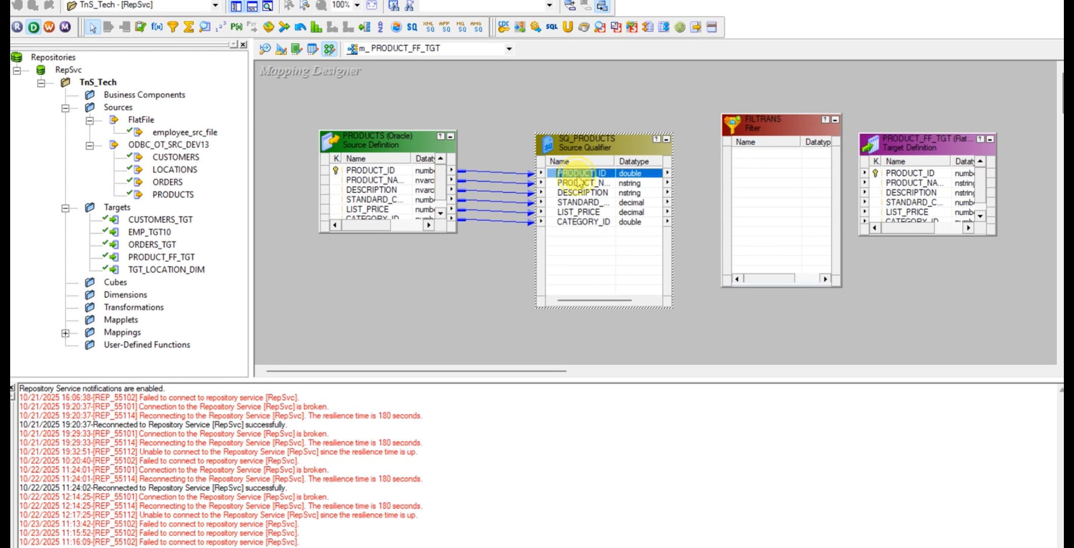
{"action": "right_click", "coordinate": [589, 222]}
{"action": "left_click", "coordinate": [623, 223]}
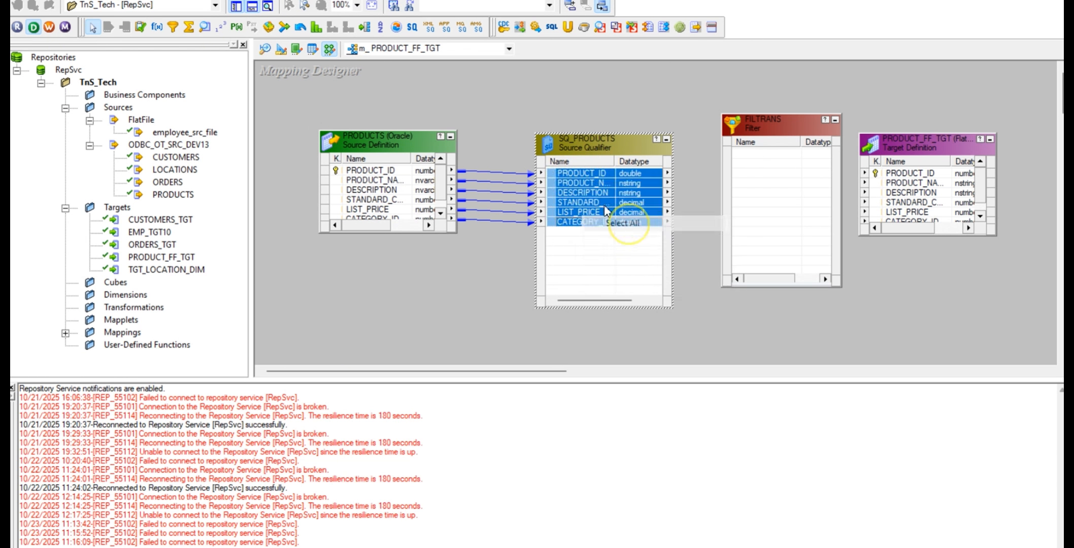
{"action": "left_click_drag", "start_coordinate": [605, 211], "coordinate": [770, 172]}
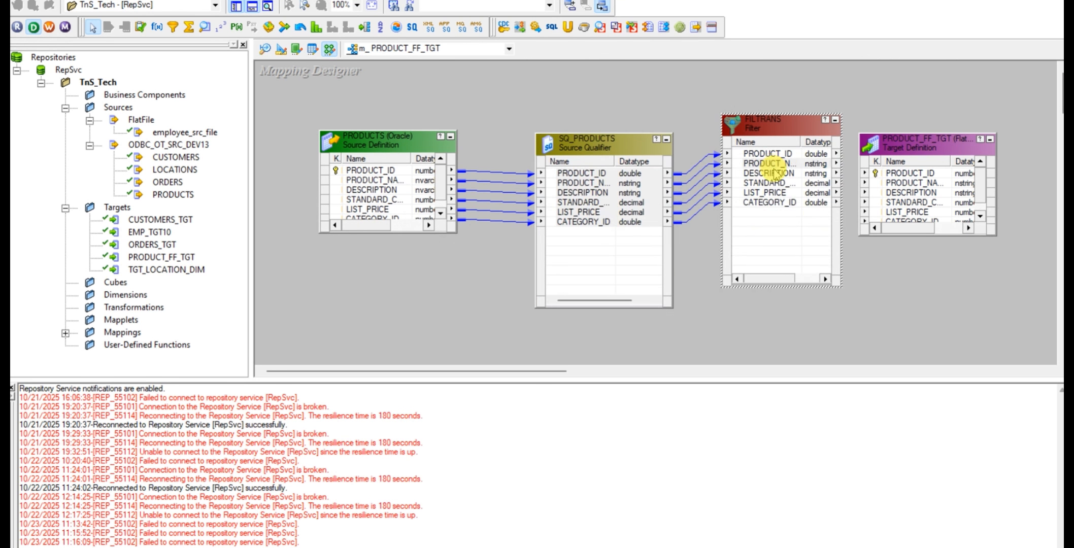
Rename the Filter transformation to fltr_products_id and open its Filter Condition for editing
{"action": "double_click", "coordinate": [774, 173]}
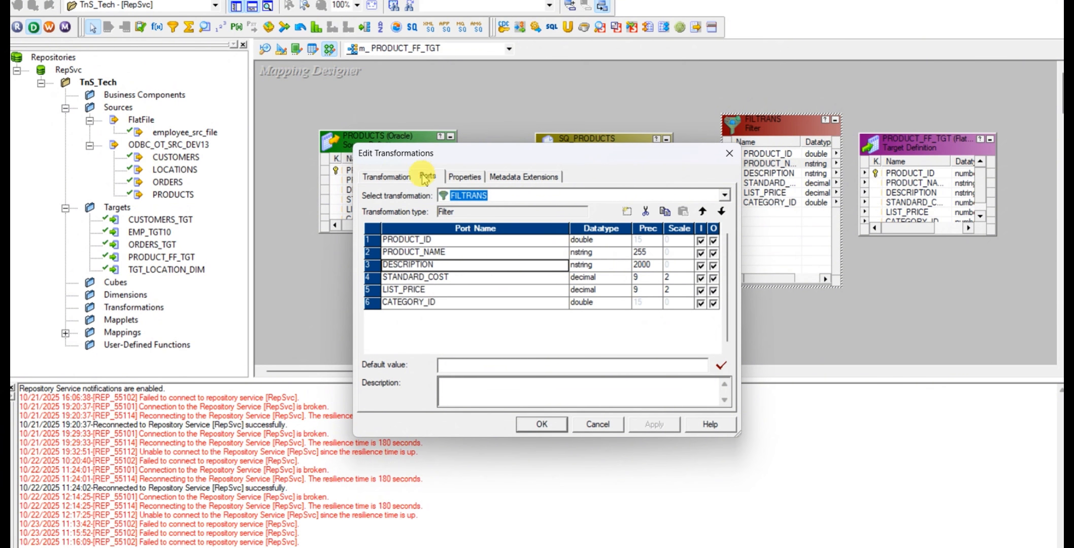
{"action": "left_click", "coordinate": [403, 179]}
{"action": "left_click", "coordinate": [710, 195]}
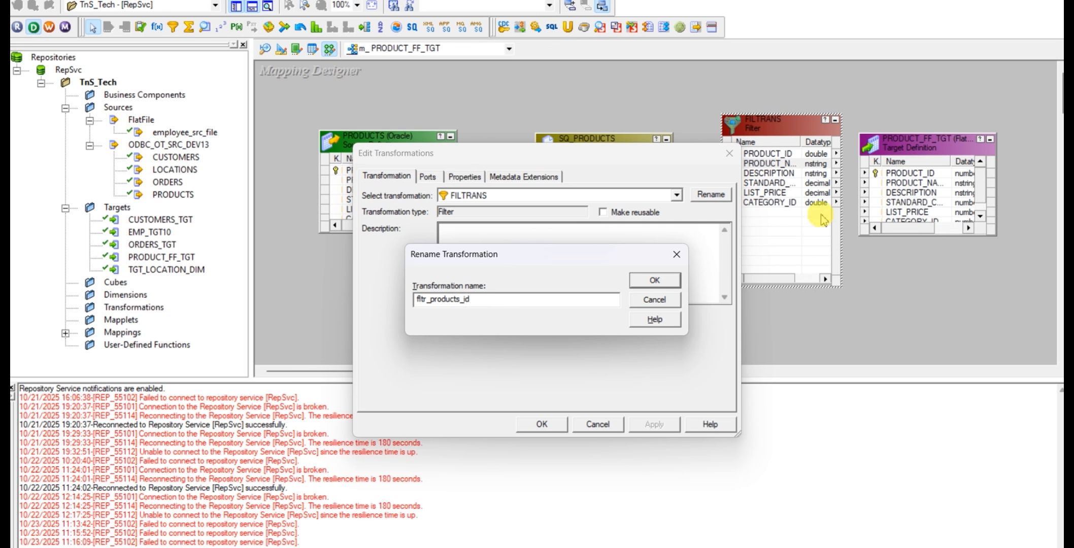
{"action": "left_click", "coordinate": [643, 285]}
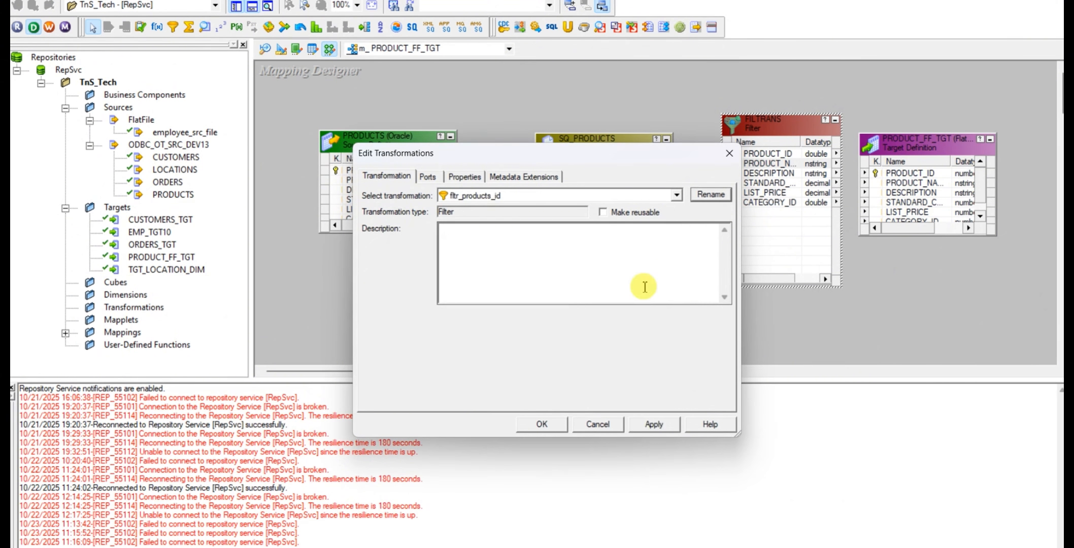
{"action": "left_click", "coordinate": [428, 176]}
{"action": "left_click", "coordinate": [463, 176]}
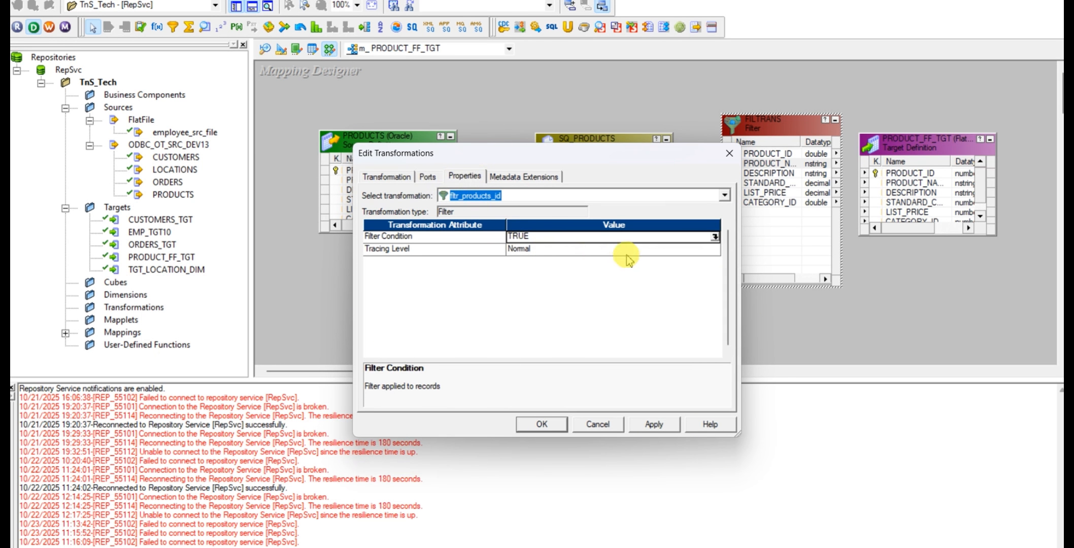
{"action": "left_click", "coordinate": [717, 237]}
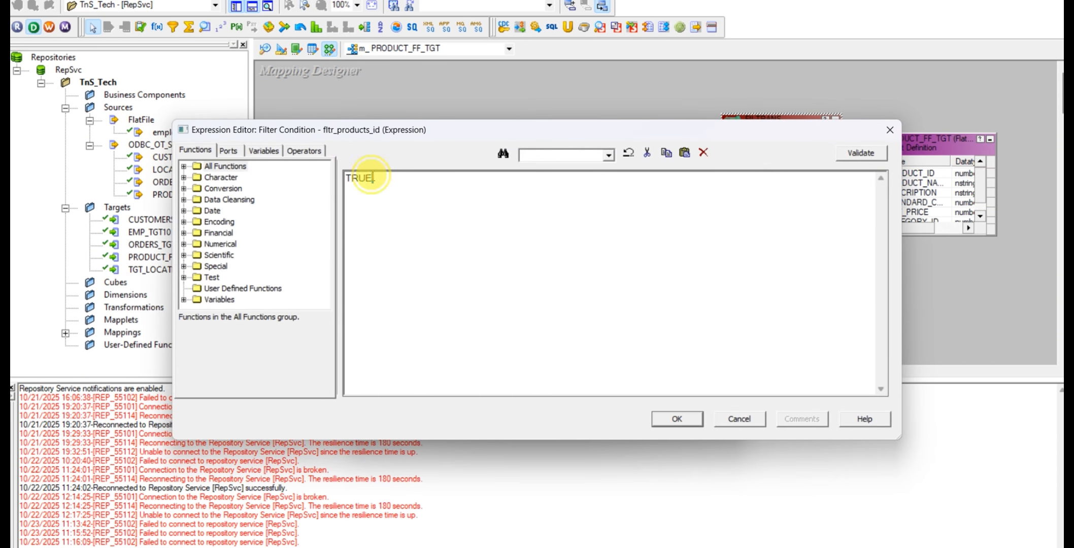
Try to build the filter condition from the copied text as in product_id 50,150,200,228
{"action": "left_click_drag", "start_coordinate": [385, 178], "coordinate": [345, 178]}
{"action": "key", "text": "ctrl+v"}
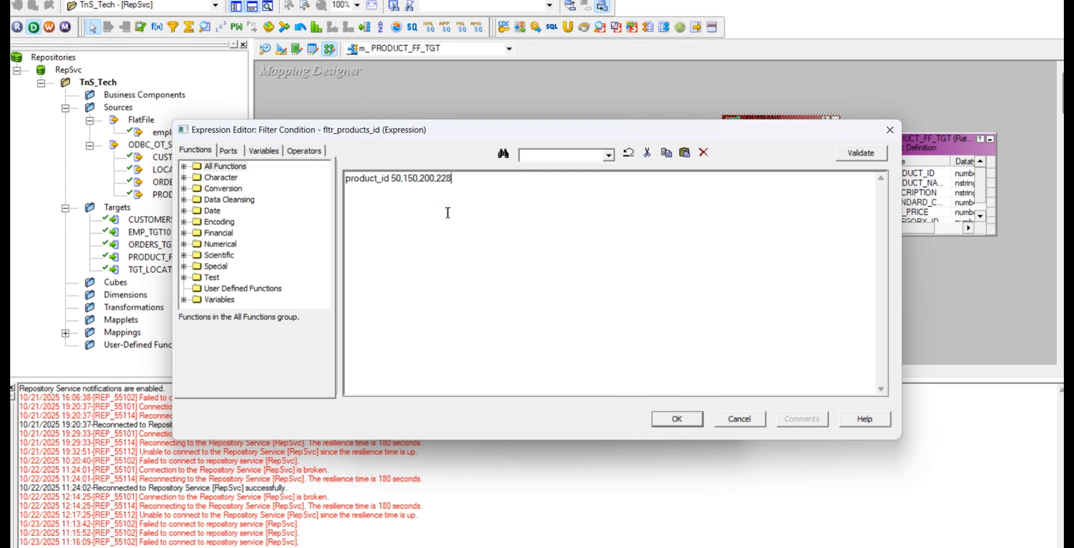
{"action": "key", "text": "ctrl+a"}
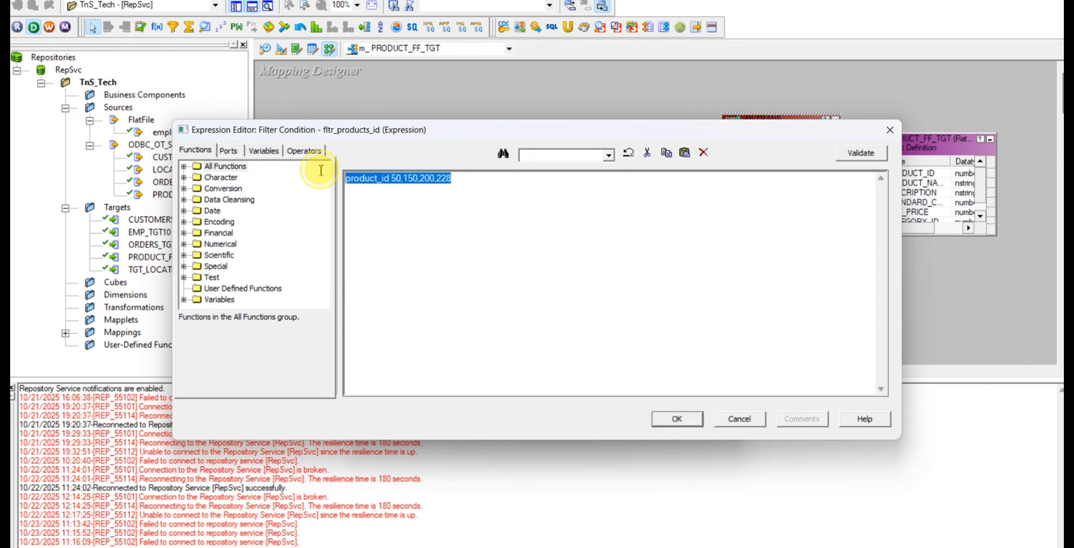
{"action": "key", "text": "Delete"}
{"action": "type", "text": "in pro"}
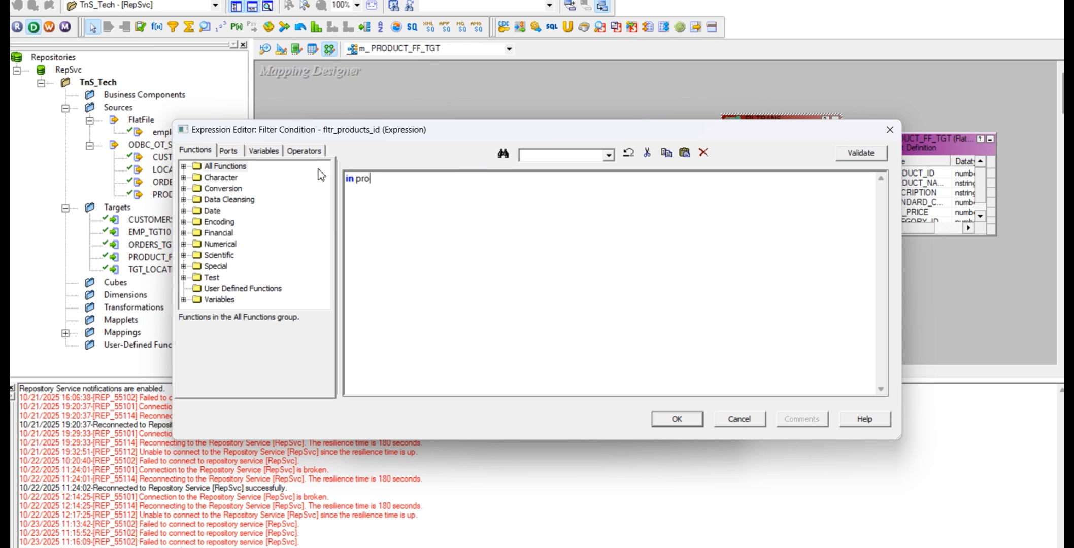
{"action": "key", "text": "BackSpace"}
{"action": "key", "text": "BackSpace"}
{"action": "key", "text": "BackSpace"}
{"action": "key", "text": "ctrl+v"}
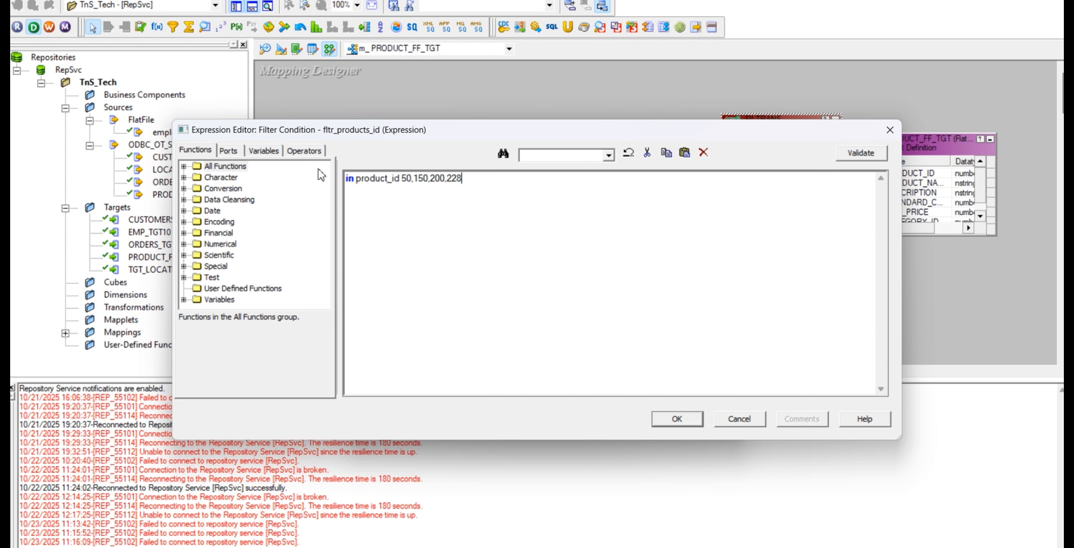
{"action": "left_click", "coordinate": [402, 179]}
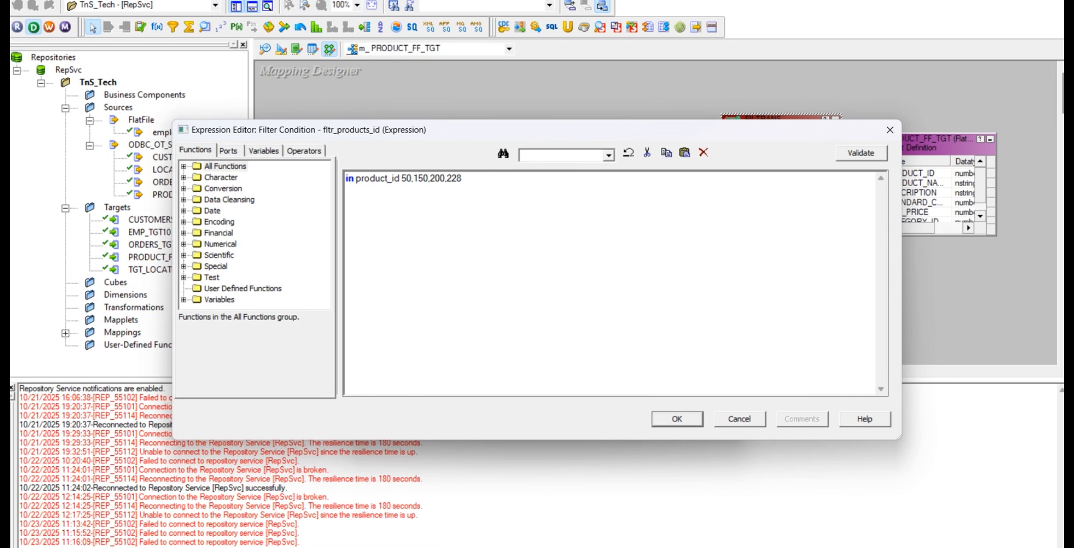
Find the IN operator section in the Notes text file on Google Drive and copy the Informatica expression IN (PRODUCT_ID, 50,150,200,228)
{"action": "left_click", "coordinate": [348, 547]}
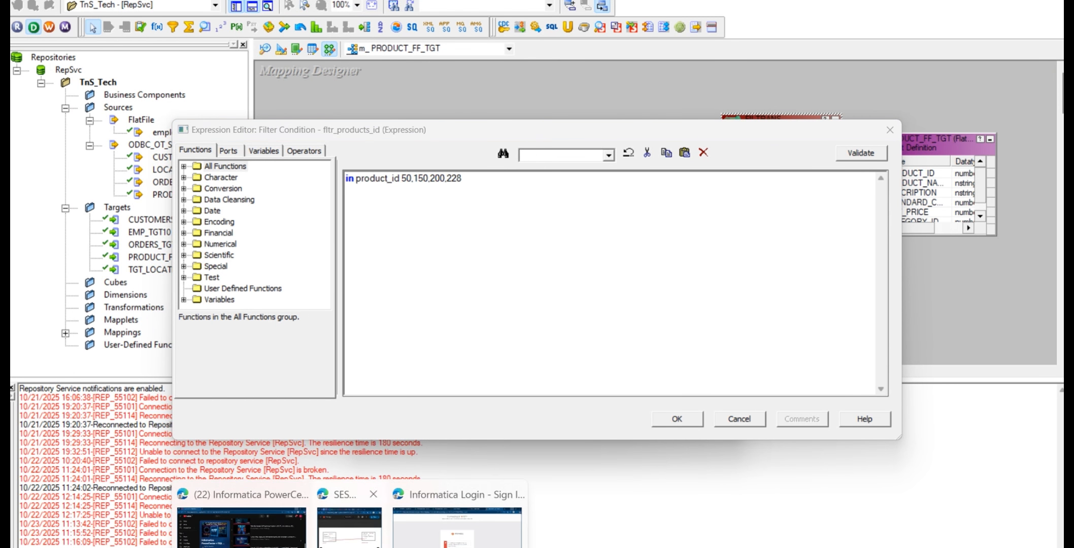
{"action": "left_click", "coordinate": [351, 528]}
{"action": "left_click", "coordinate": [506, 310]}
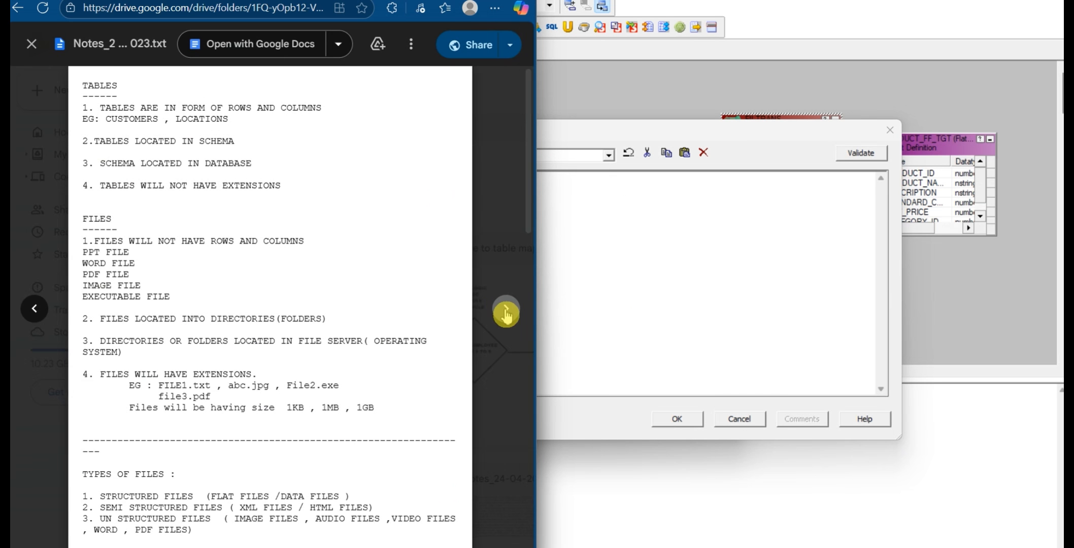
{"action": "scroll", "coordinate": [414, 327], "scroll_direction": "down", "scroll_amount": 5}
{"action": "scroll", "coordinate": [413, 328], "scroll_direction": "down", "scroll_amount": 15}
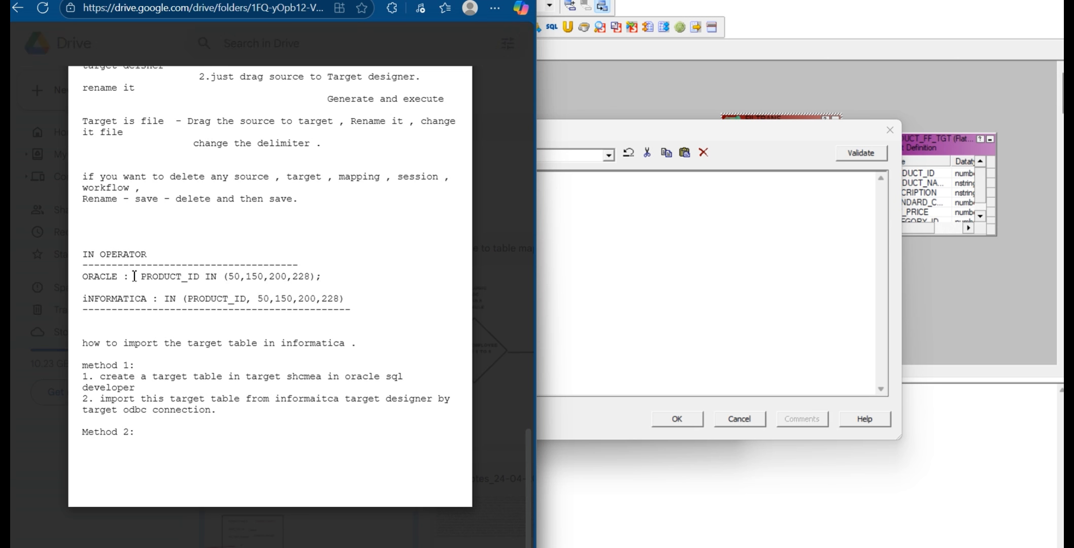
{"action": "left_click_drag", "start_coordinate": [139, 276], "coordinate": [327, 282]}
{"action": "left_click", "coordinate": [326, 278]}
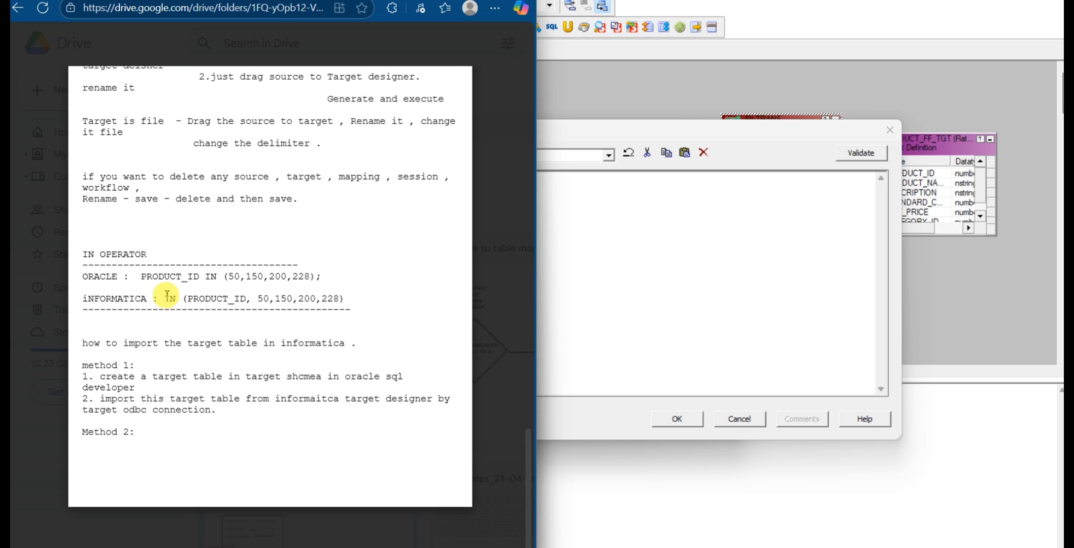
{"action": "left_click_drag", "start_coordinate": [165, 299], "coordinate": [364, 300]}
{"action": "key", "text": "ctrl+c"}
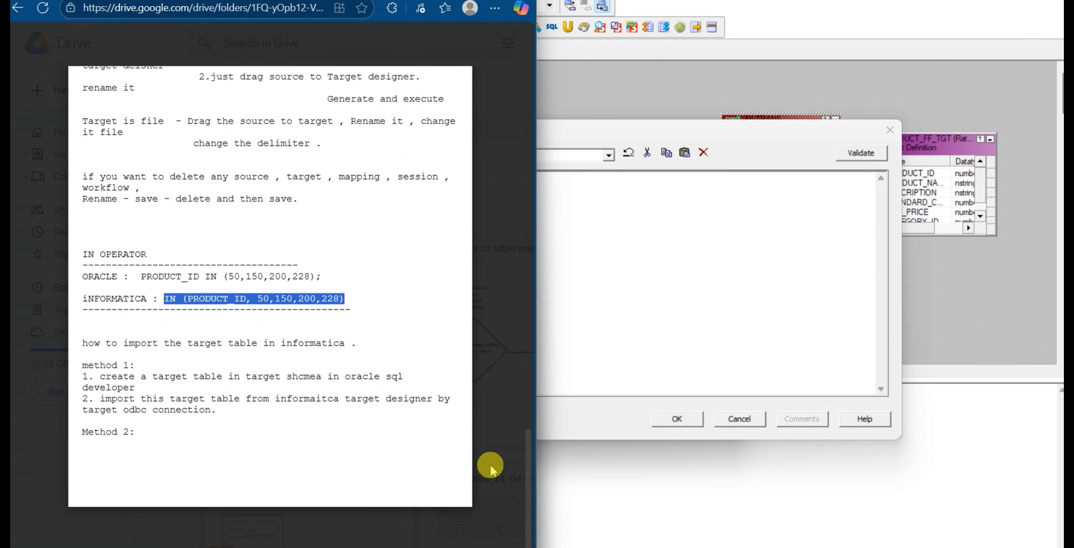
Return to PowerCenter Designer, replace the filter condition with IN (PRODUCT_ID, 50,150,200,228), and validate it
{"action": "key", "text": "alt+Tab"}
{"action": "left_click_drag", "start_coordinate": [473, 179], "coordinate": [317, 180]}
{"action": "key", "text": "ctrl+v"}
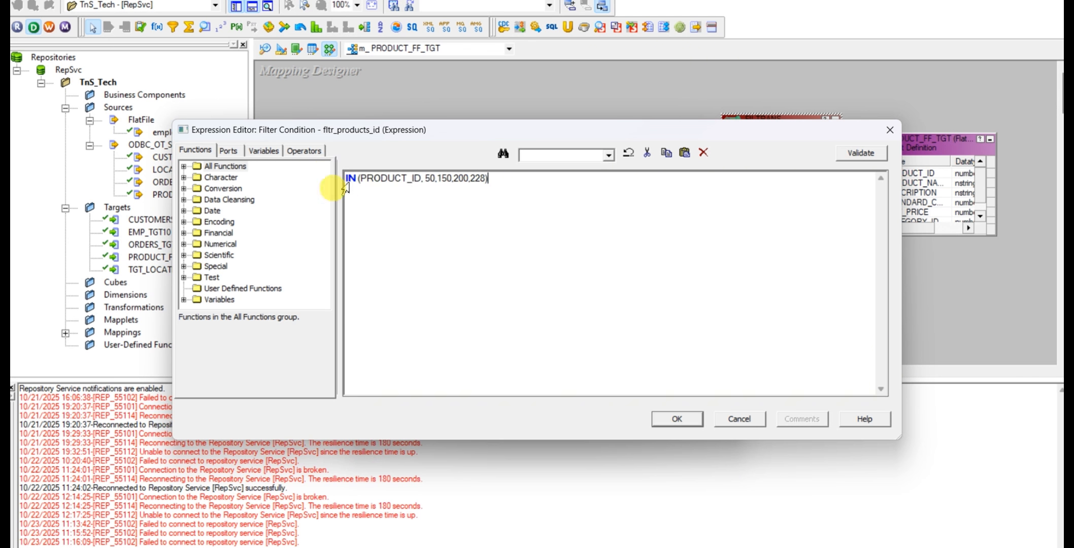
{"action": "left_click", "coordinate": [861, 152]}
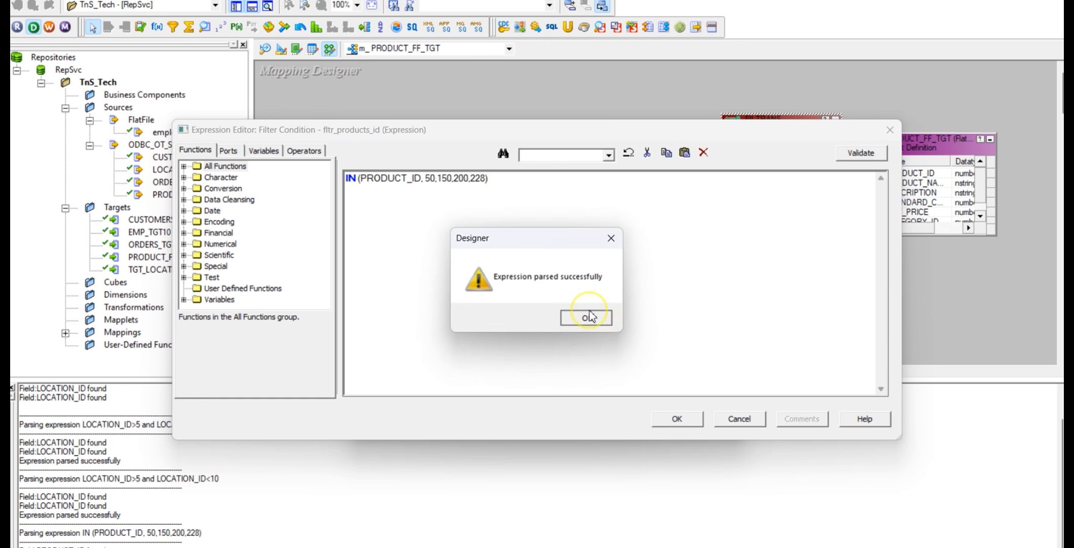
{"action": "left_click", "coordinate": [589, 317]}
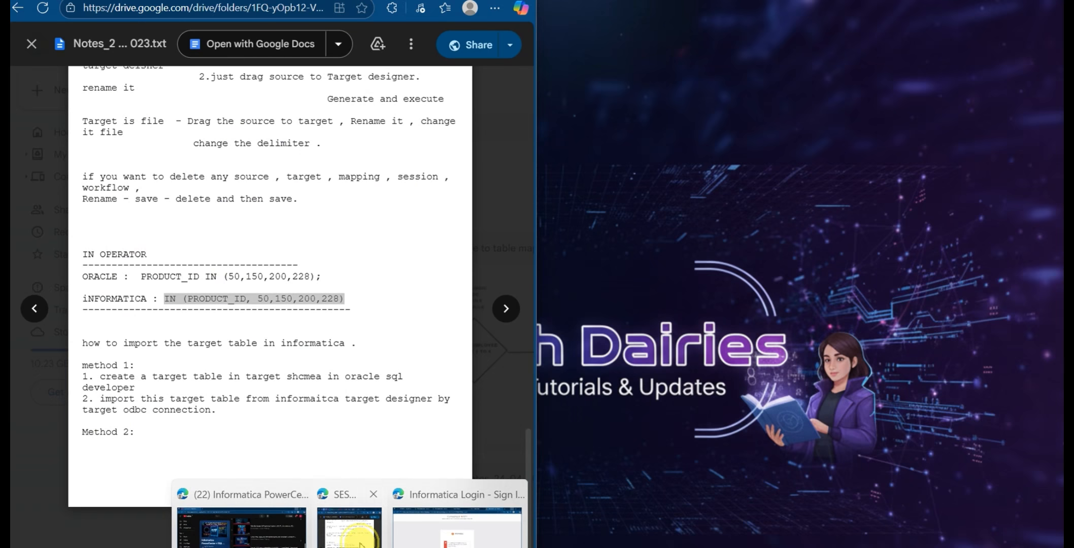
Copy the Oracle condition PRODUCT_ID IN (50,150,200,228) from the notes on Google Drive, and switch to Oracle SQL Developer
{"action": "left_click", "coordinate": [239, 523]}
{"action": "left_click", "coordinate": [323, 277]}
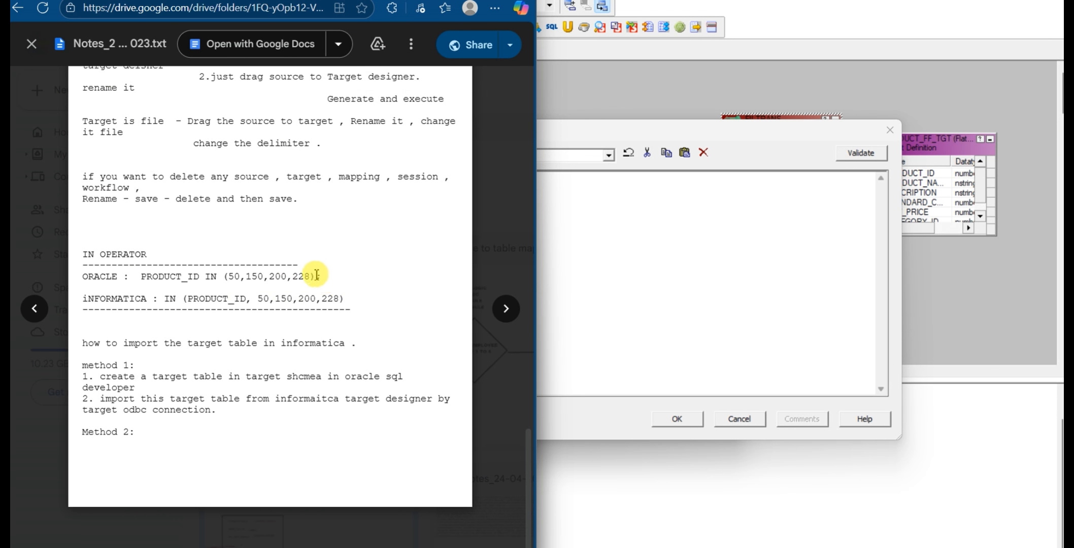
{"action": "left_click_drag", "start_coordinate": [316, 277], "coordinate": [140, 277]}
{"action": "key", "text": "ctrl+c"}
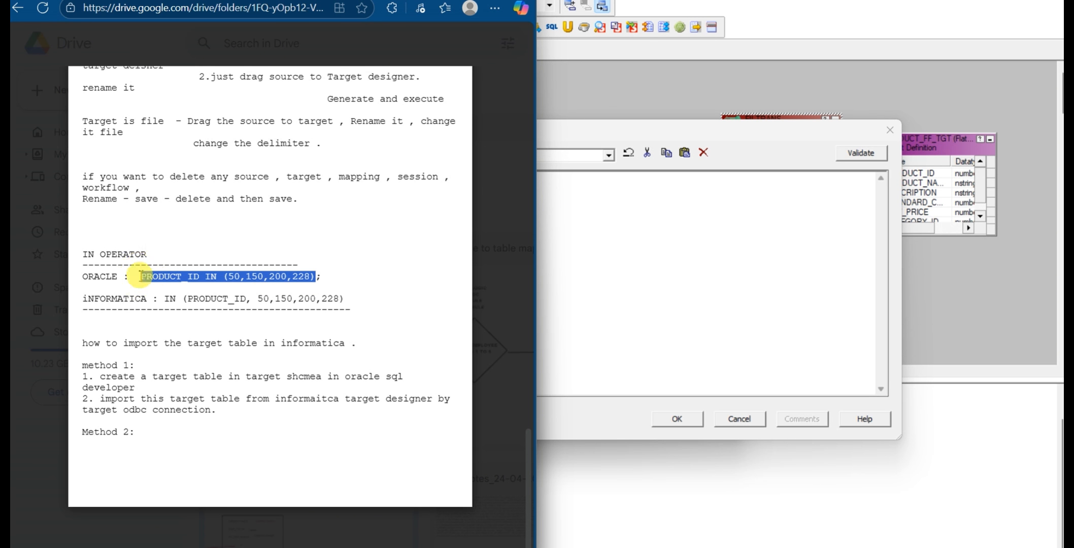
{"action": "left_click", "coordinate": [309, 546]}
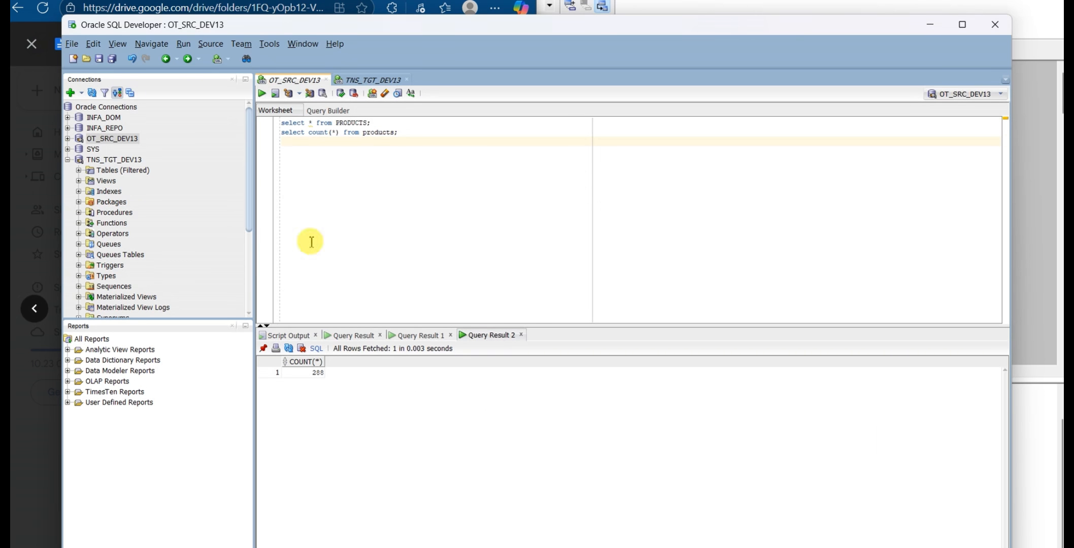
Add where PRODUCT_ID IN (50,150,200,228) to the PRODUCTS select query on OT_SRC_DEV13 and run that statement
{"action": "left_click", "coordinate": [369, 123]}
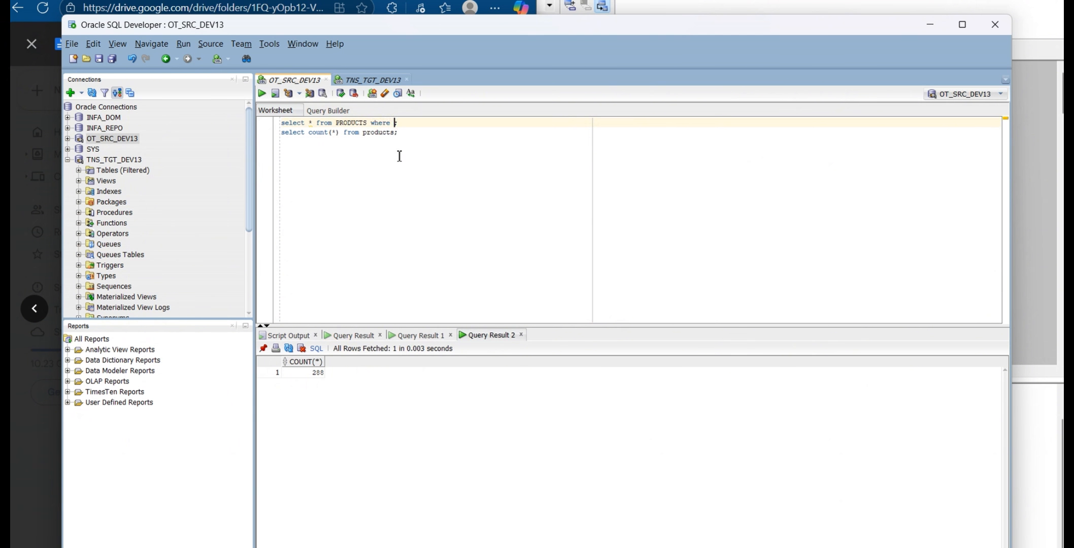
{"action": "key", "text": "ctrl+v"}
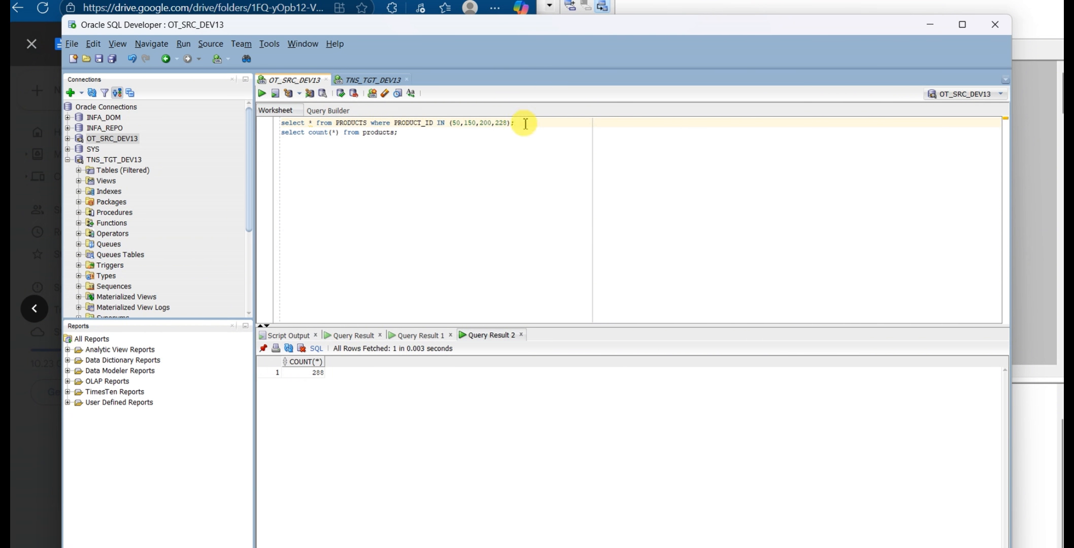
{"action": "triple_click", "coordinate": [525, 123]}
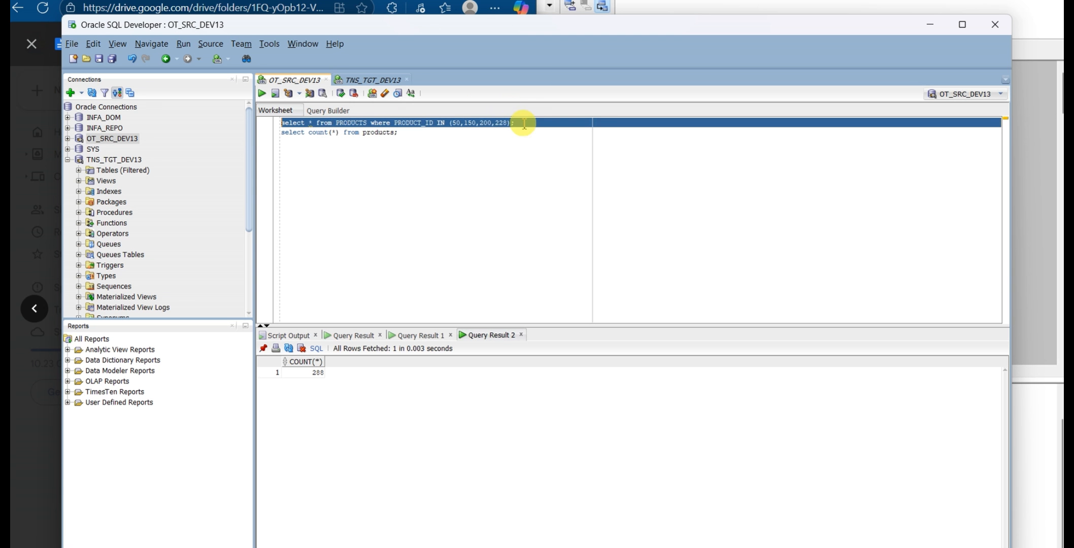
{"action": "left_click", "coordinate": [262, 94]}
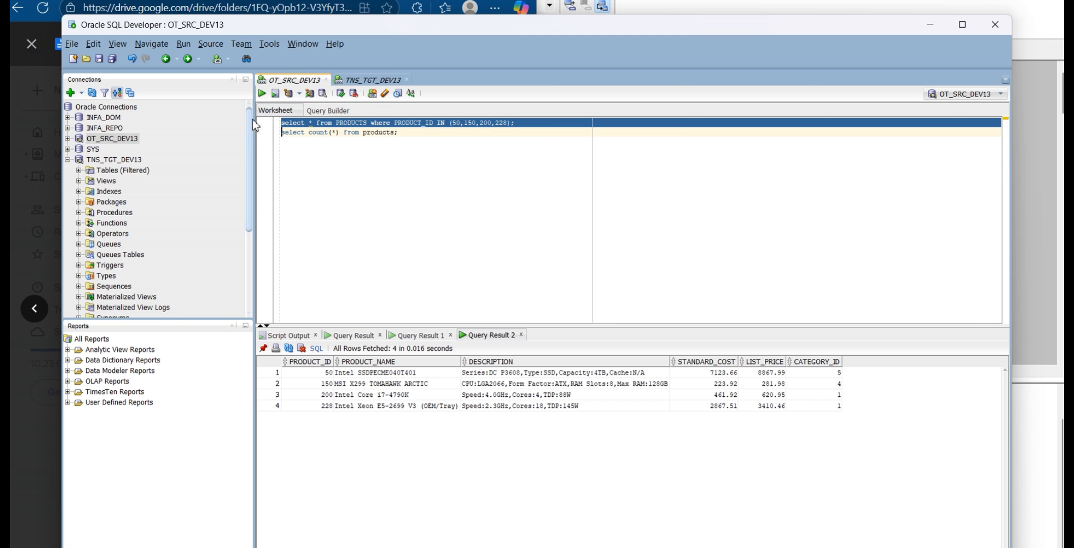
{"action": "left_click", "coordinate": [282, 141]}
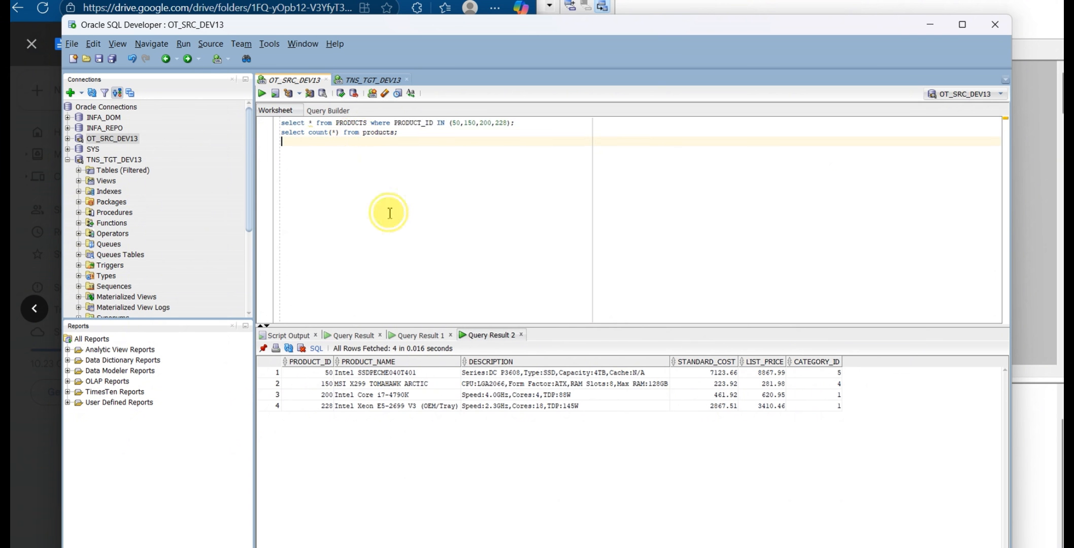
{"action": "double_click", "coordinate": [512, 123]}
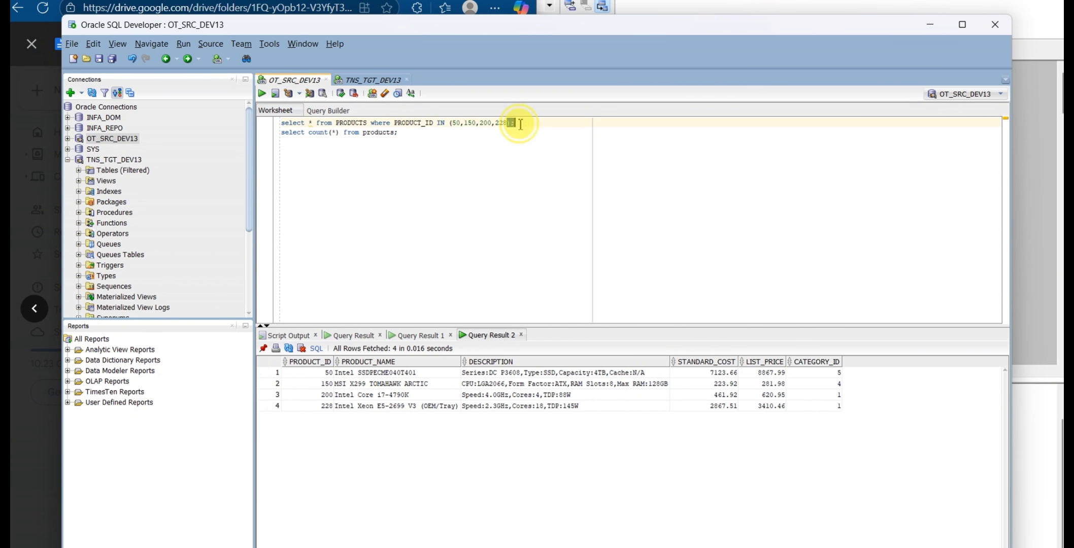
{"action": "double_click", "coordinate": [401, 123]}
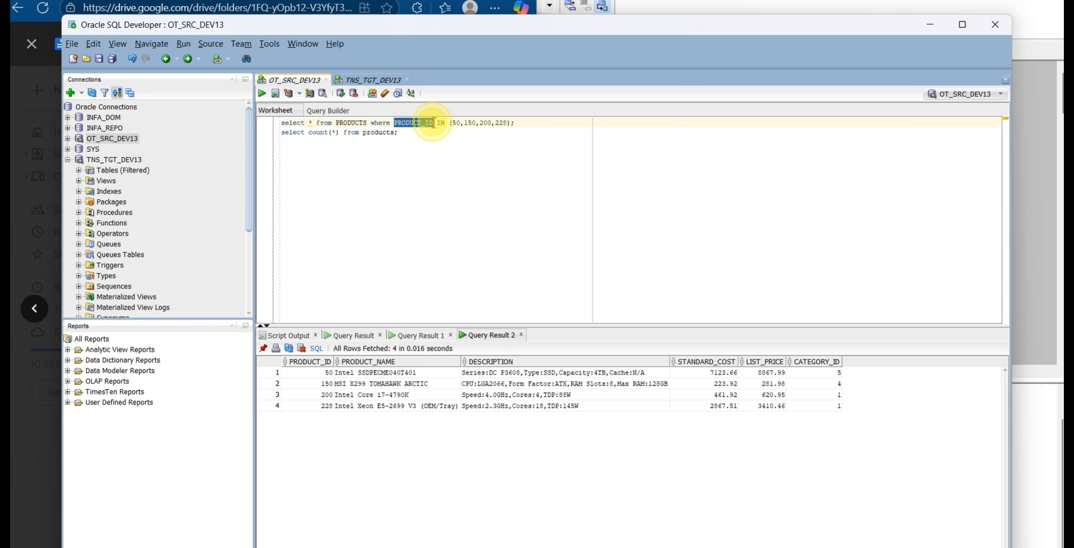
{"action": "left_click", "coordinate": [471, 154]}
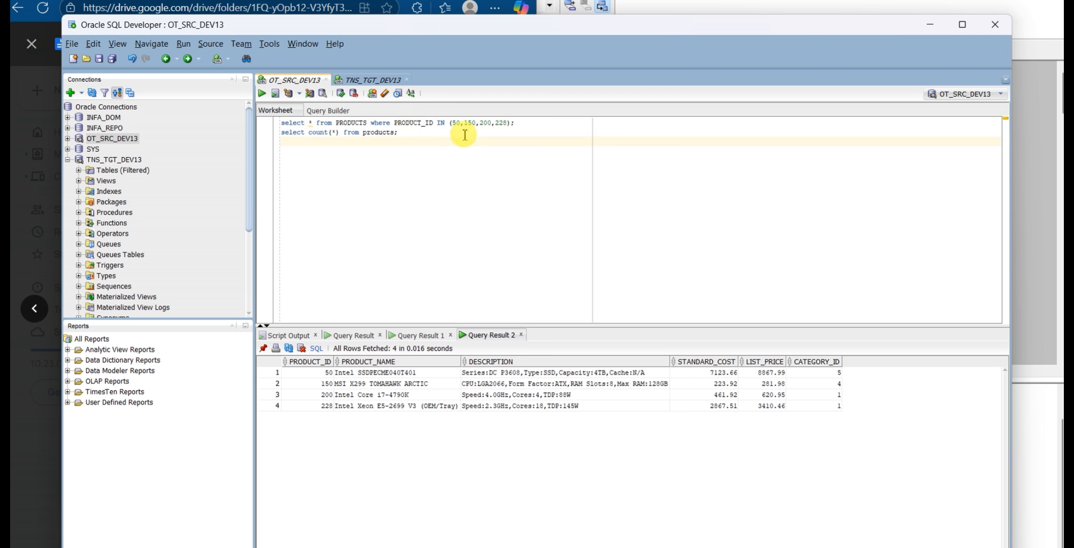
Return to PowerCenter Designer, validate the filter condition again, and accept the changes to the fltr_products_id transformation
{"action": "mouse_move", "coordinate": [563, 547]}
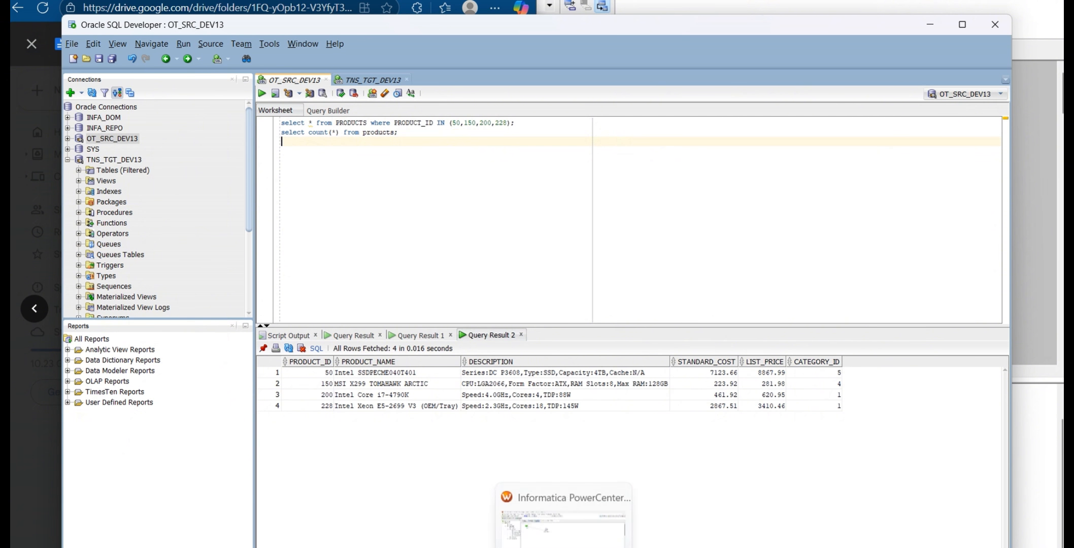
{"action": "left_click", "coordinate": [561, 523]}
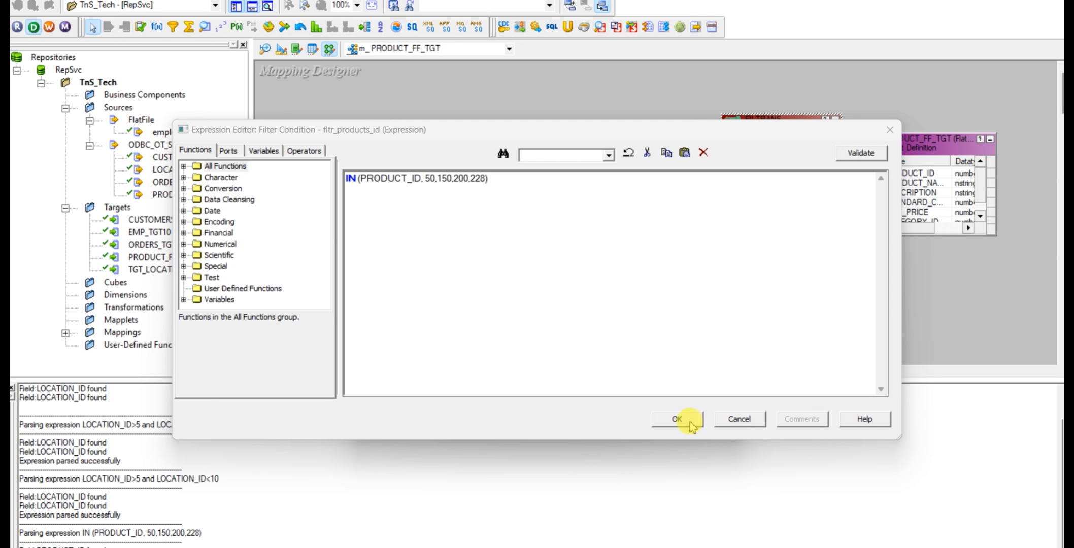
{"action": "left_click", "coordinate": [858, 159]}
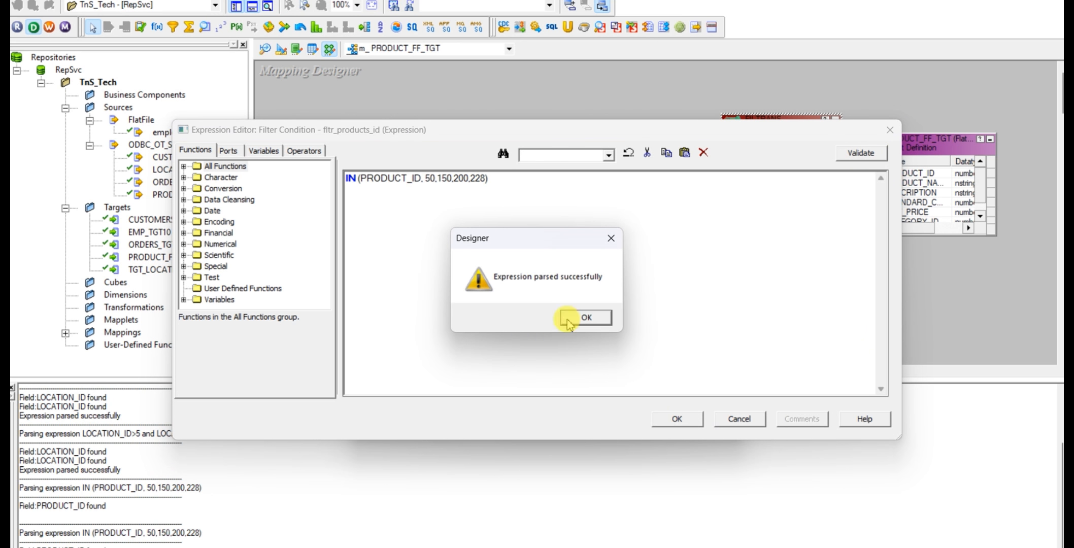
{"action": "left_click", "coordinate": [587, 319]}
{"action": "left_click", "coordinate": [677, 419]}
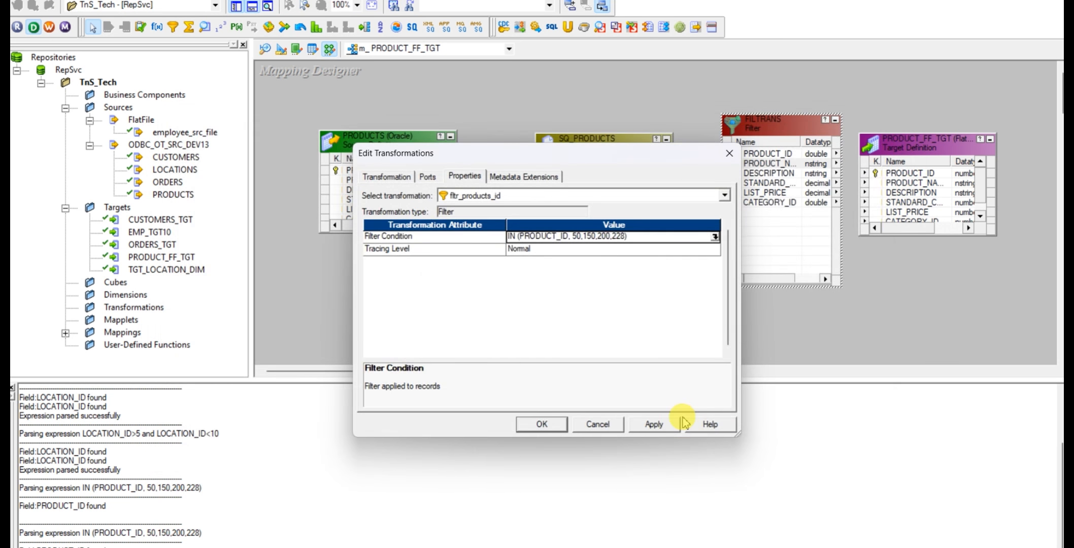
{"action": "left_click", "coordinate": [542, 424]}
Reposition SQ_PRODUCTS and fltr_products_id in the mapping, and enlarge the PRODUCT_FF_TGT target upward to show all its ports
{"action": "left_click_drag", "start_coordinate": [629, 159], "coordinate": [608, 142]}
{"action": "left_click_drag", "start_coordinate": [786, 133], "coordinate": [773, 130]}
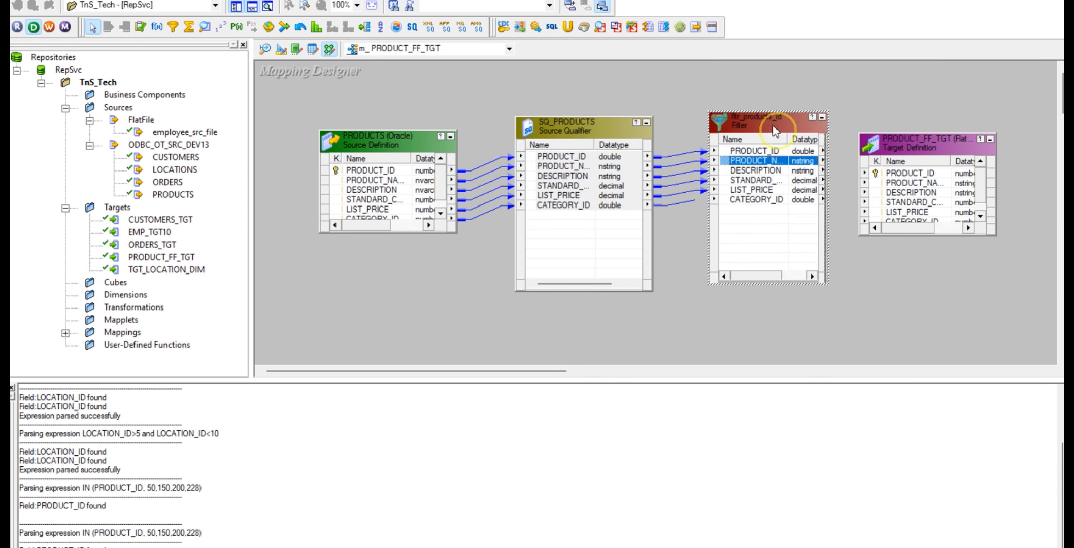
{"action": "left_click_drag", "start_coordinate": [918, 135], "coordinate": [914, 80]}
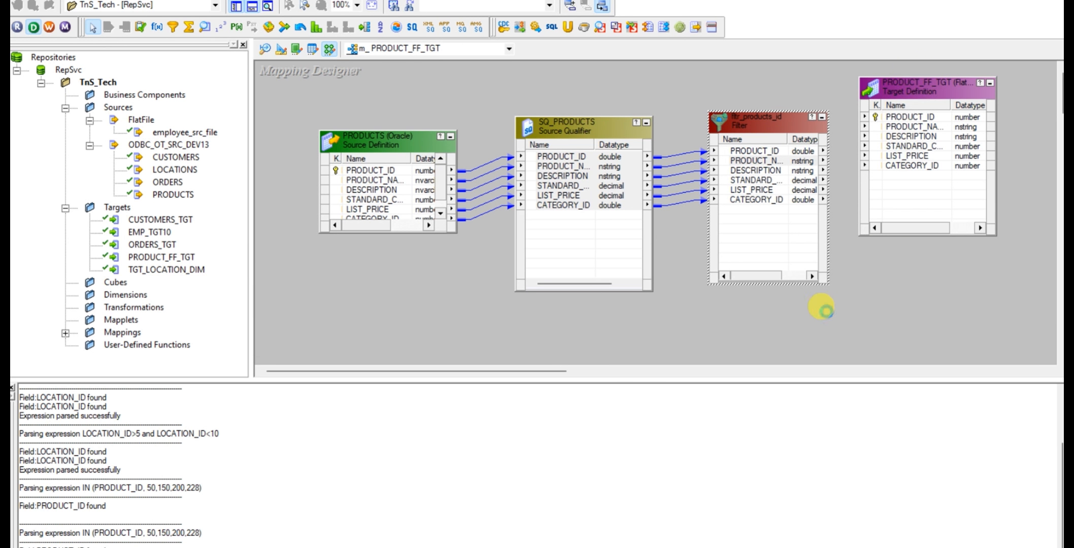
Link all fltr_products_id ports to the matching PRODUCT_FF_TGT target ports, saving the mapping before and after linking
{"action": "key", "text": "ctrl+s"}
{"action": "left_click_drag", "start_coordinate": [202, 540], "coordinate": [20, 523]}
{"action": "left_click", "coordinate": [769, 152]}
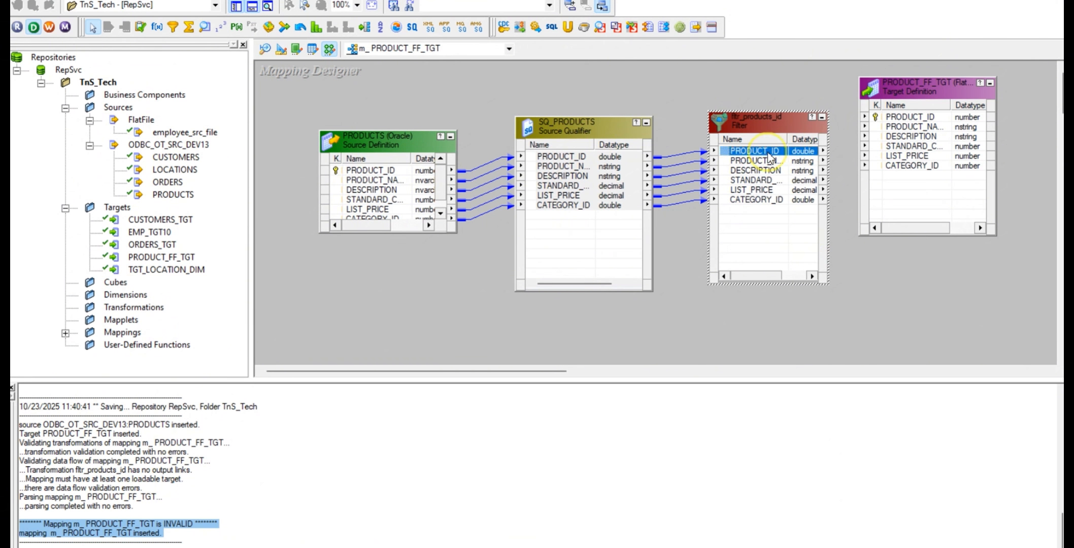
{"action": "right_click", "coordinate": [775, 203]}
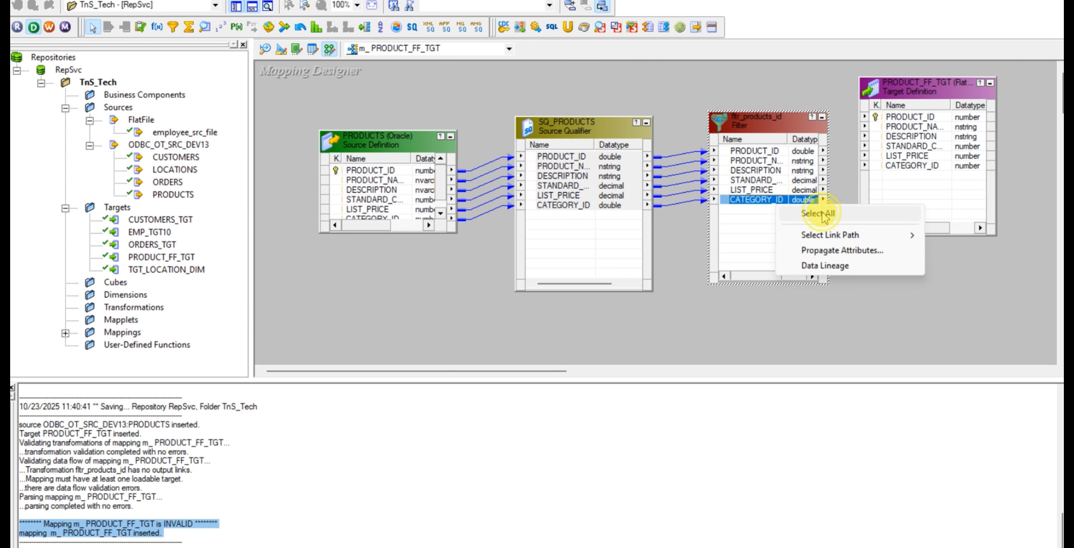
{"action": "left_click", "coordinate": [818, 214]}
{"action": "left_click_drag", "start_coordinate": [898, 121], "coordinate": [897, 123]}
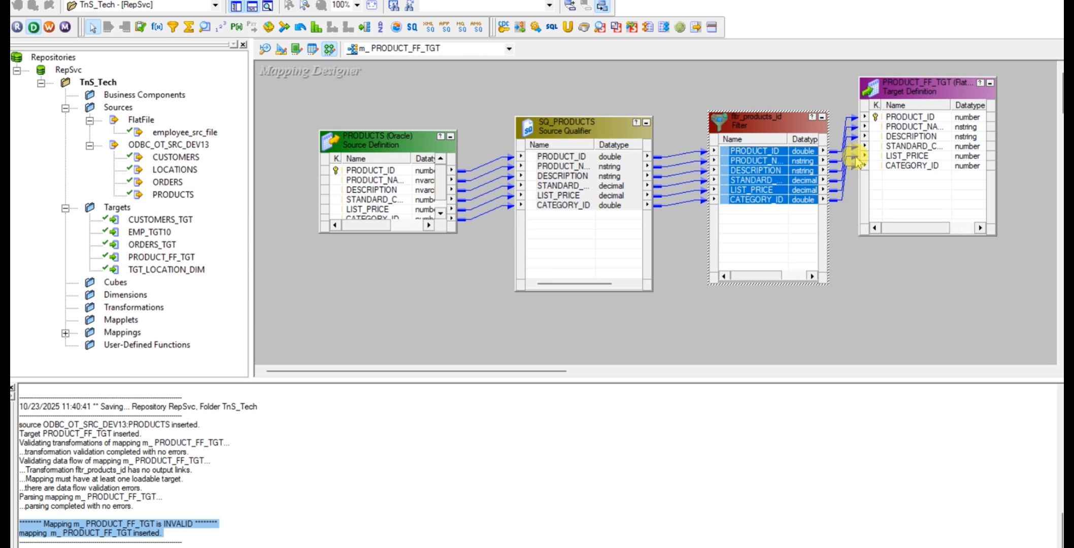
{"action": "key", "text": "ctrl+s"}
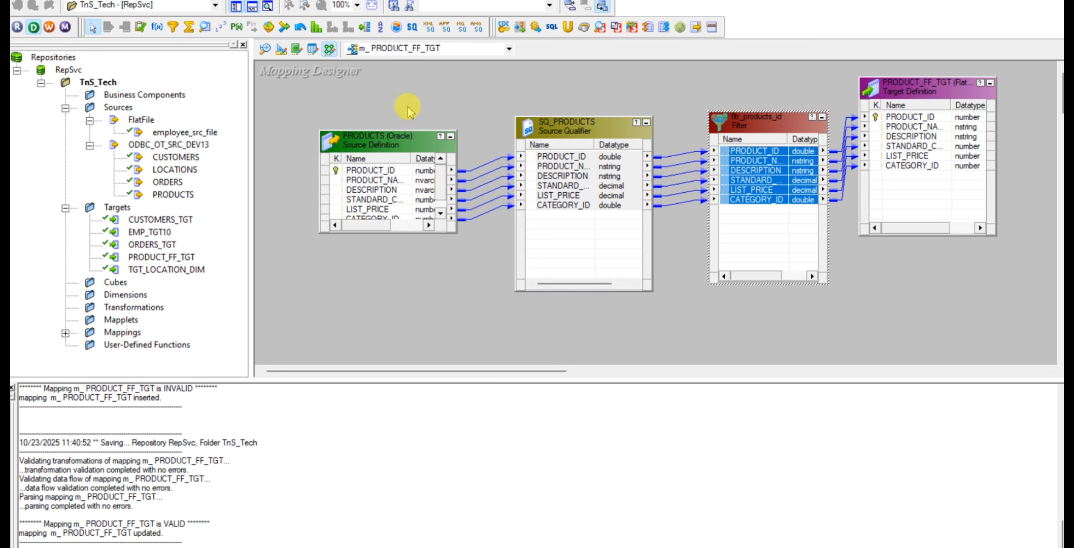
{"action": "left_click", "coordinate": [248, 0]}
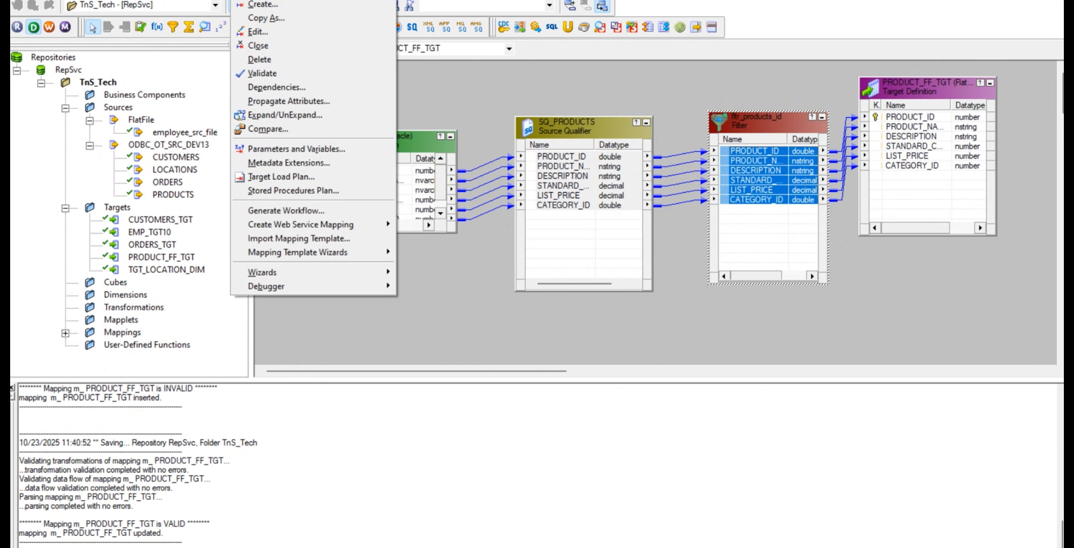
{"action": "left_click", "coordinate": [272, 5]}
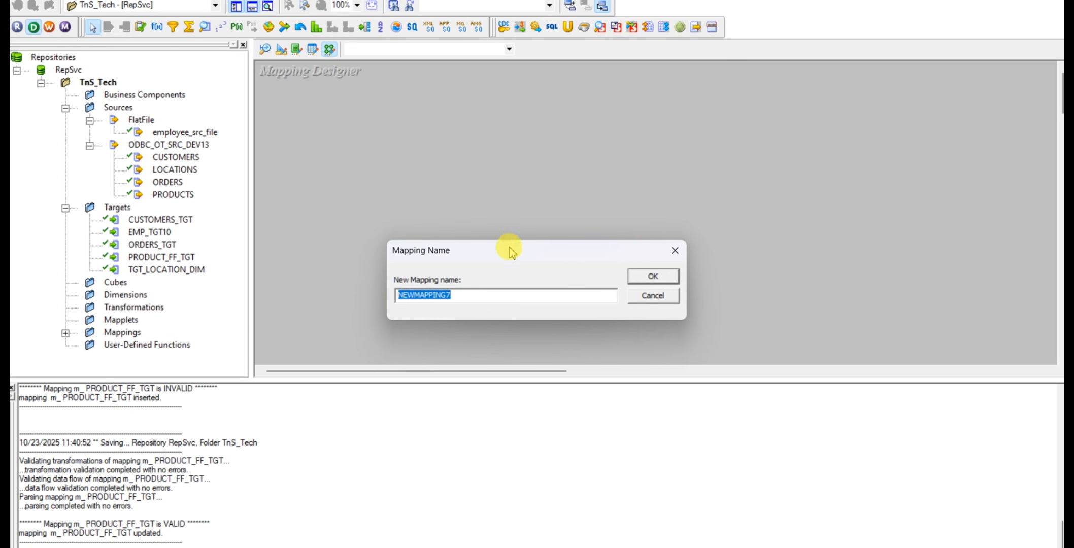
{"action": "left_click", "coordinate": [675, 252]}
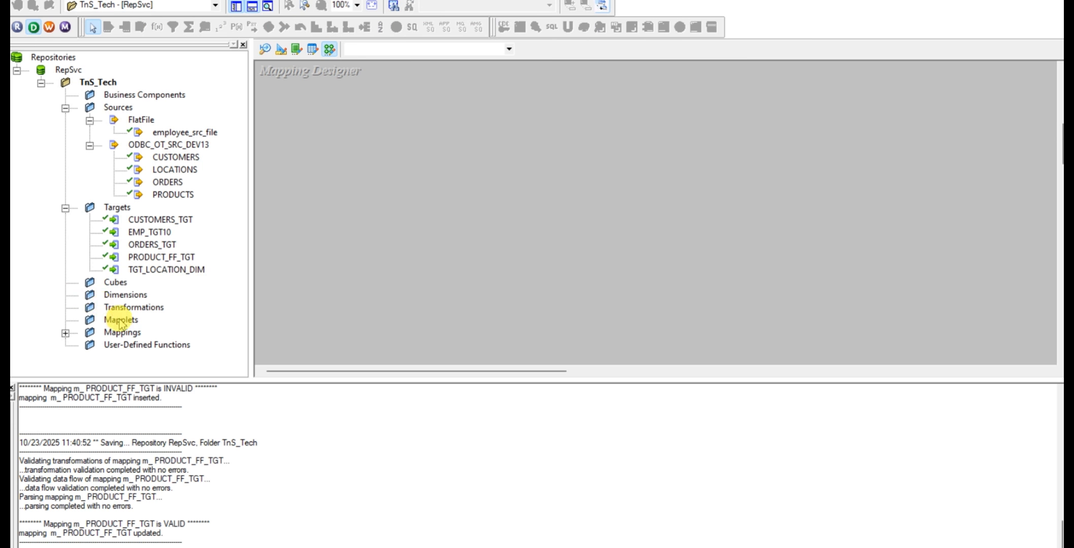
Expand the Mappings folder of TnS_Tech and reopen m_ PRODUCT_FF_TGT in the Mapping Designer
{"action": "left_click", "coordinate": [65, 333]}
{"action": "scroll", "coordinate": [101, 304], "scroll_direction": "down", "scroll_amount": 1}
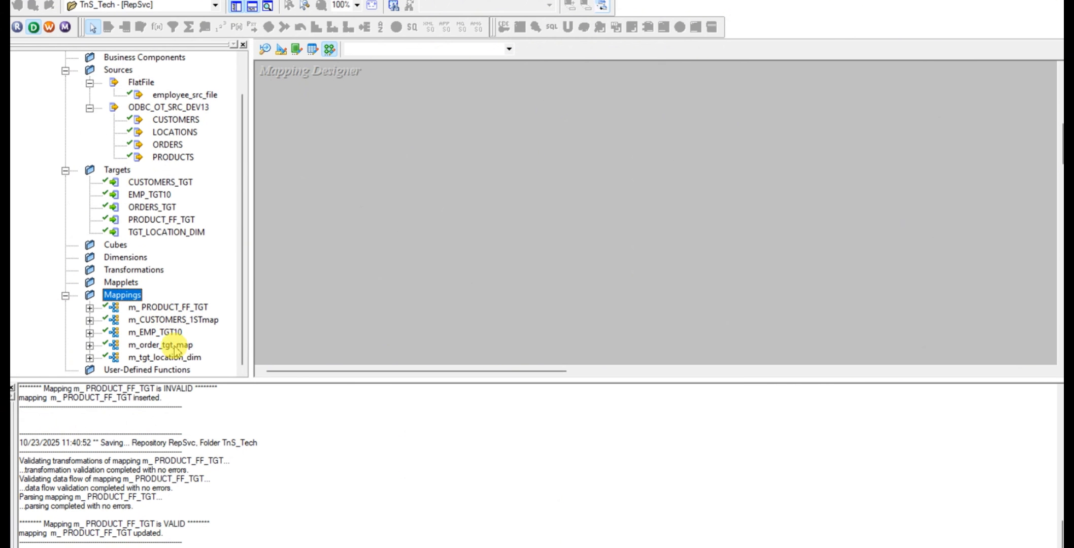
{"action": "left_click_drag", "start_coordinate": [167, 308], "coordinate": [501, 165]}
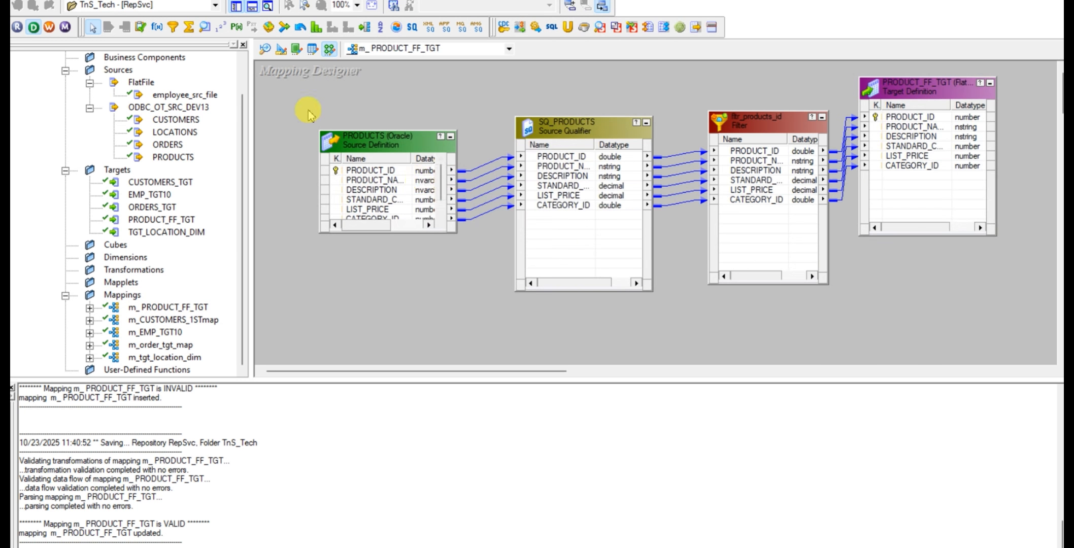
Copy the mapping name m_ PRODUCT_FF_TGT from the mapping's edit properties and accept them without renaming
{"action": "left_click", "coordinate": [248, 1]}
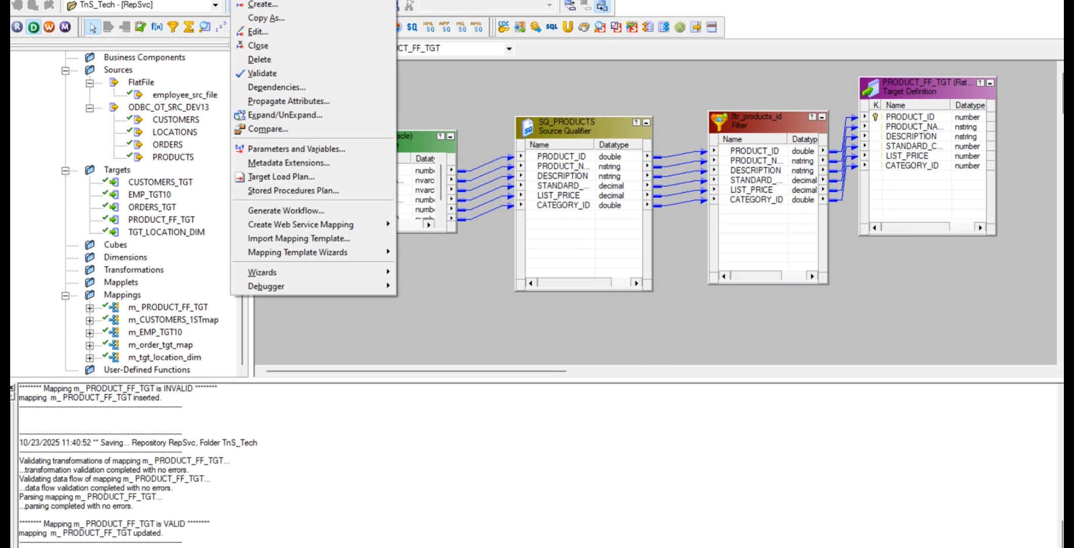
{"action": "left_click", "coordinate": [258, 32]}
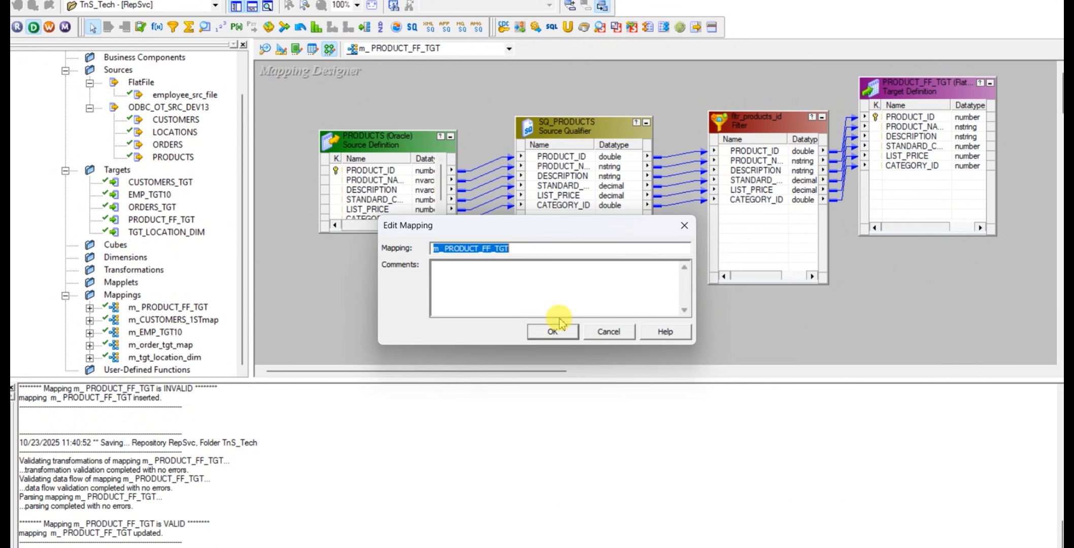
{"action": "left_click", "coordinate": [553, 332]}
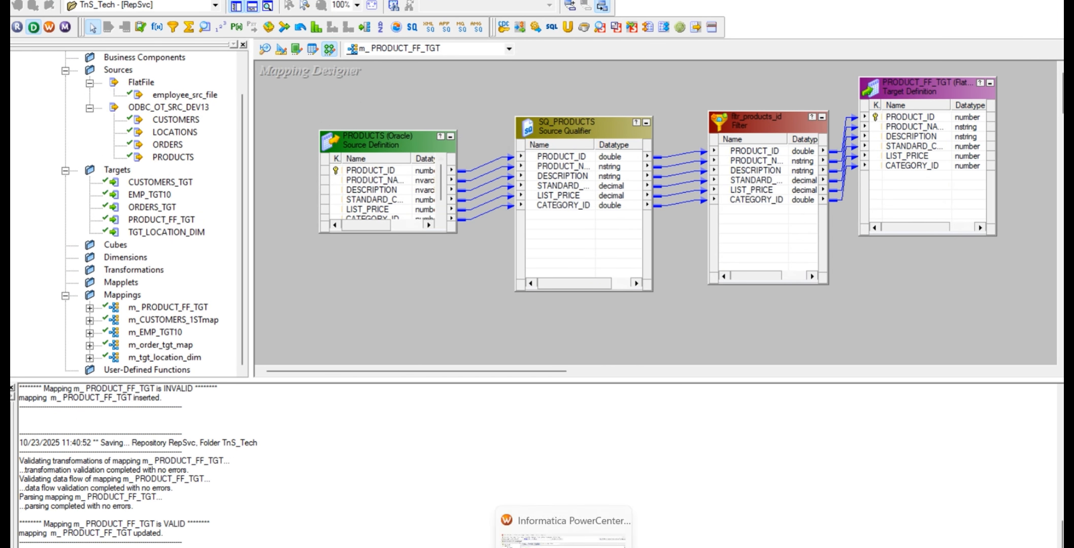
Switch to PowerCenter Workflow Manager and reconnect to the RepSvc repository as Administrator, entering the account password
{"action": "left_click", "coordinate": [564, 538]}
{"action": "left_click", "coordinate": [229, 81]}
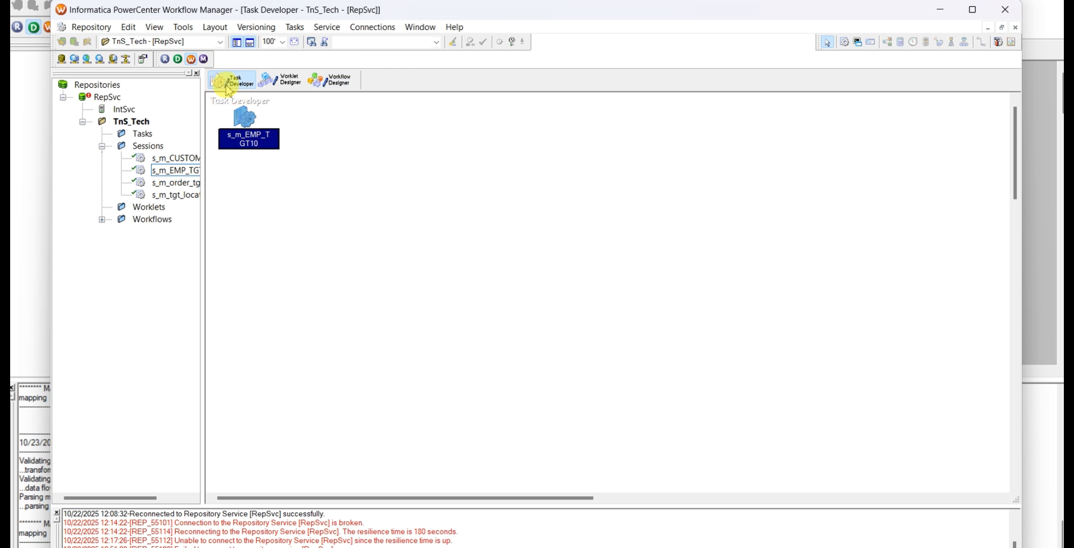
{"action": "left_click", "coordinate": [108, 98]}
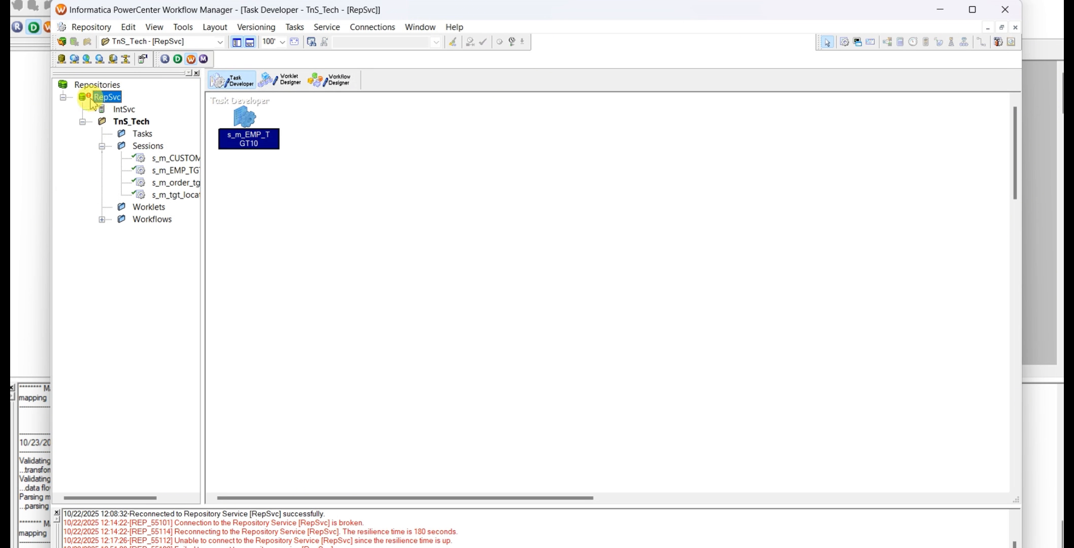
{"action": "right_click", "coordinate": [92, 101]}
{"action": "left_click", "coordinate": [166, 144]}
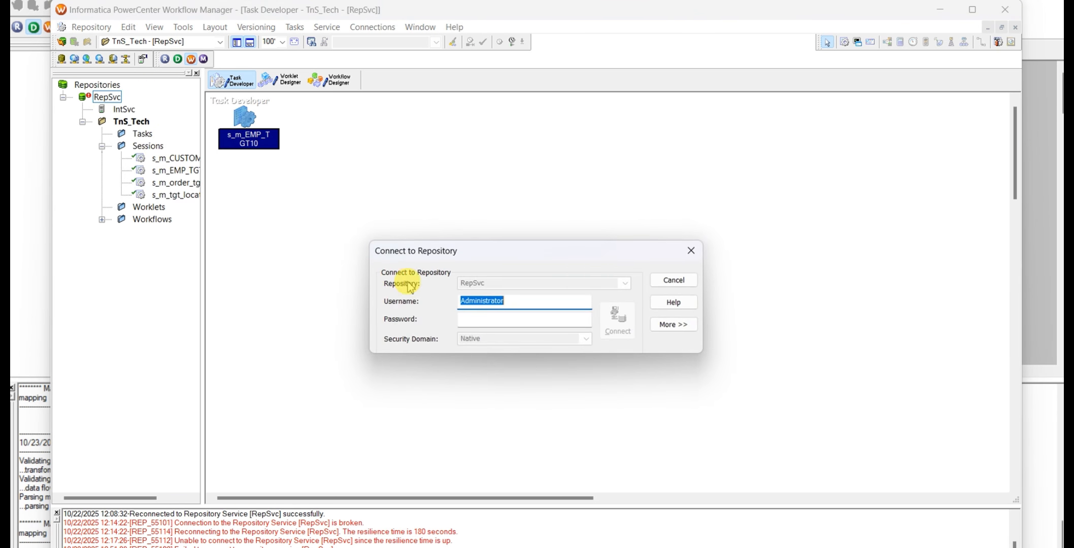
{"action": "left_click", "coordinate": [473, 318]}
{"action": "type", "text": "ad"}
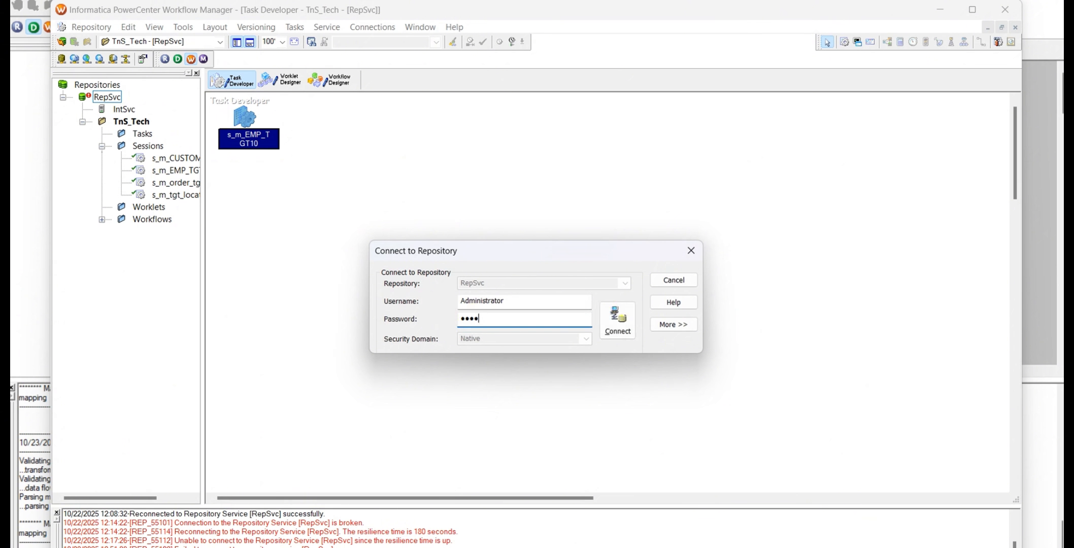
{"action": "key", "text": "Return"}
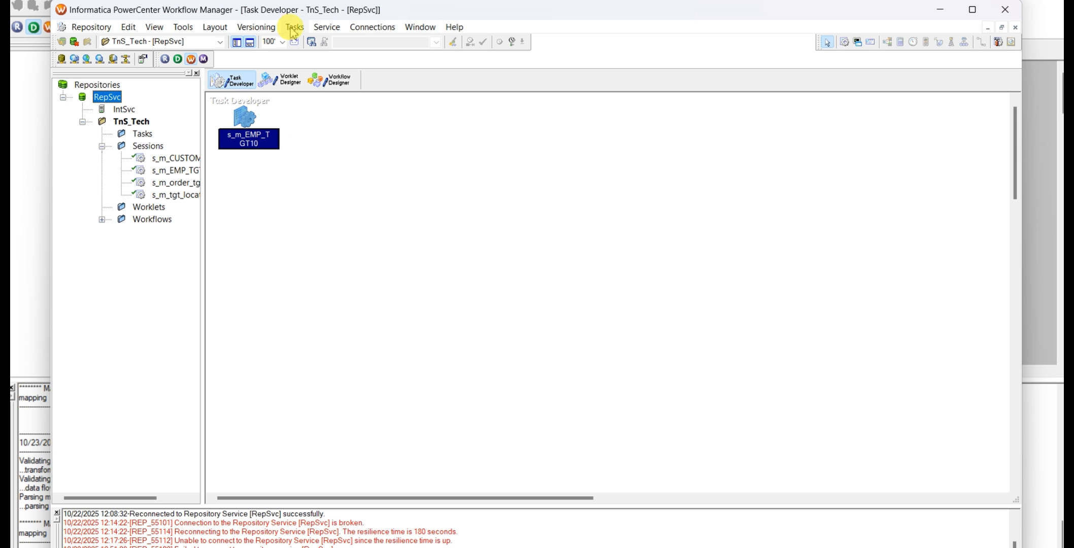
Clear the Task Developer workspace and try to create a Session task named s_m_ PRODUCT_FF_TGT
{"action": "right_click", "coordinate": [297, 131]}
{"action": "left_click", "coordinate": [335, 150]}
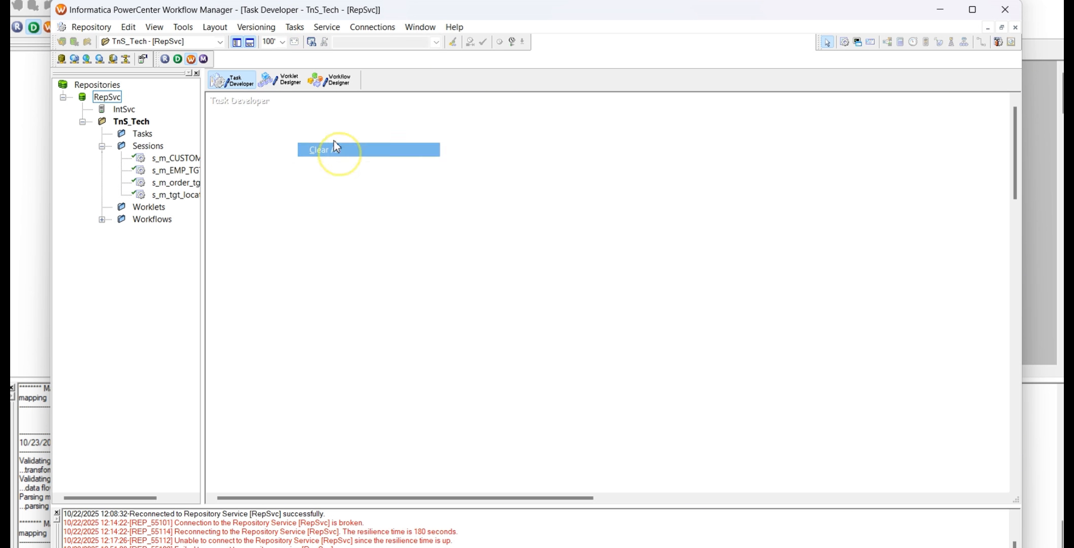
{"action": "left_click", "coordinate": [292, 30]}
{"action": "left_click", "coordinate": [304, 43]}
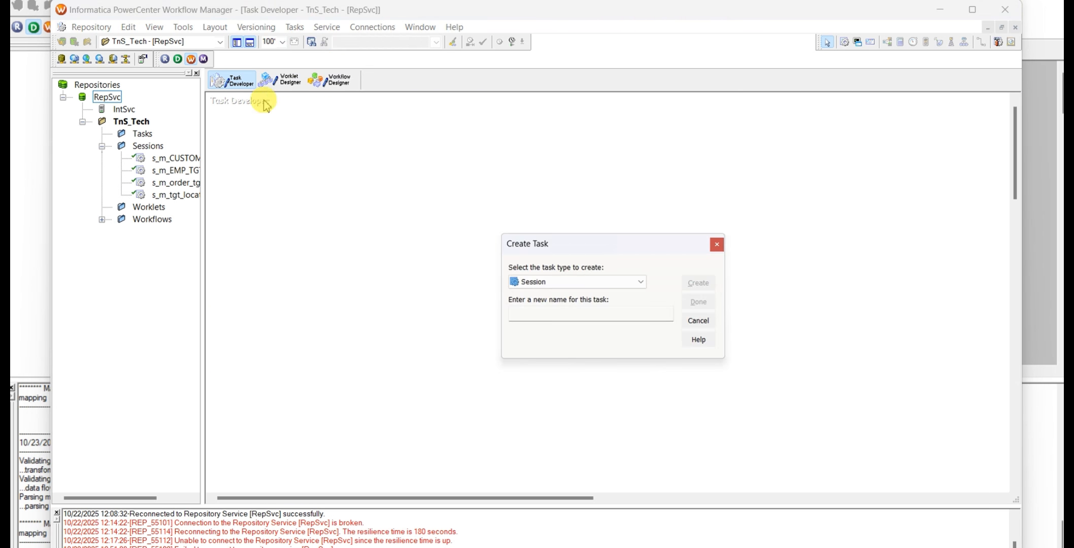
{"action": "left_click", "coordinate": [595, 285]}
{"action": "left_click", "coordinate": [570, 296]}
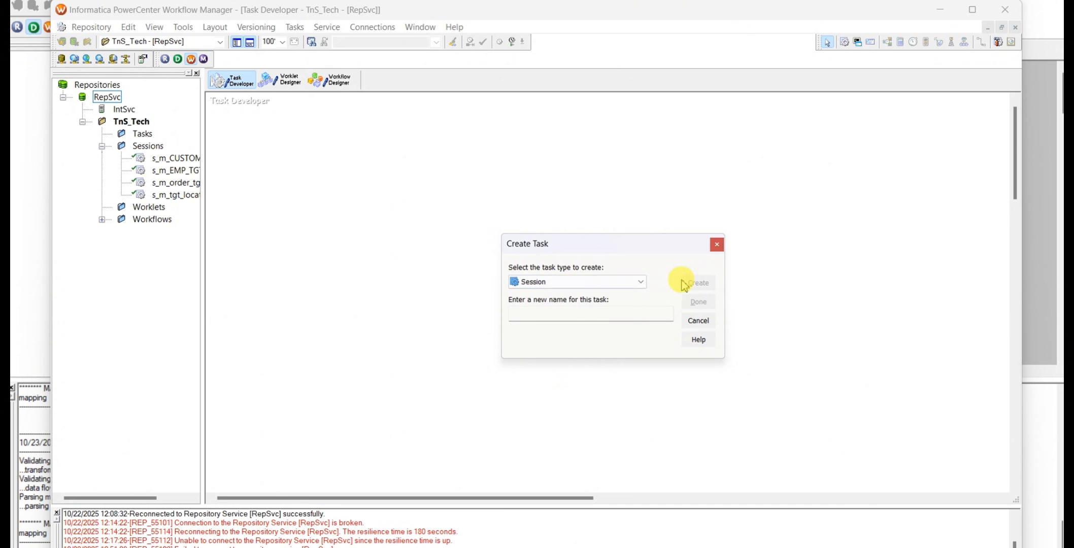
{"action": "left_click", "coordinate": [599, 319]}
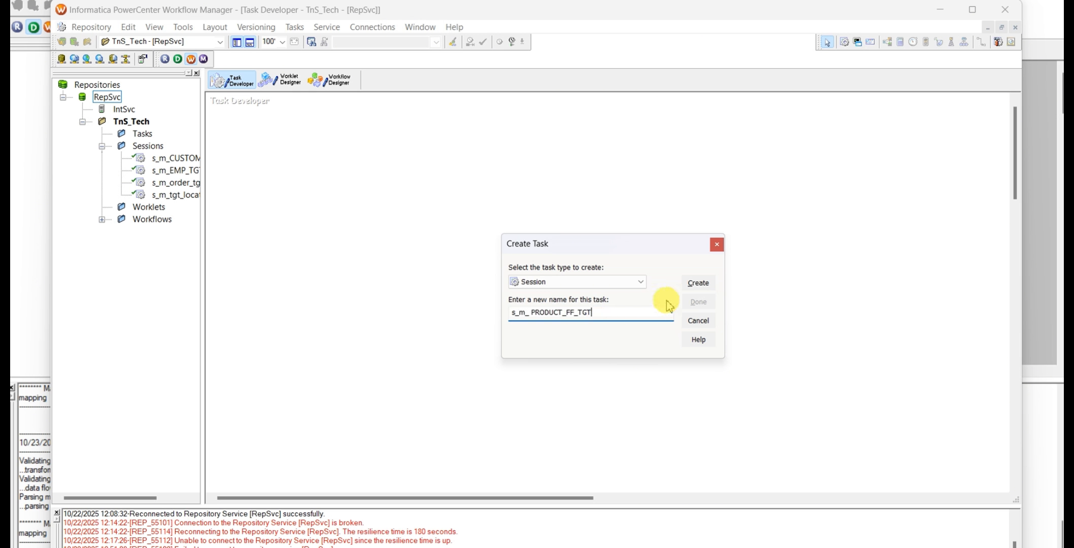
{"action": "left_click", "coordinate": [700, 283]}
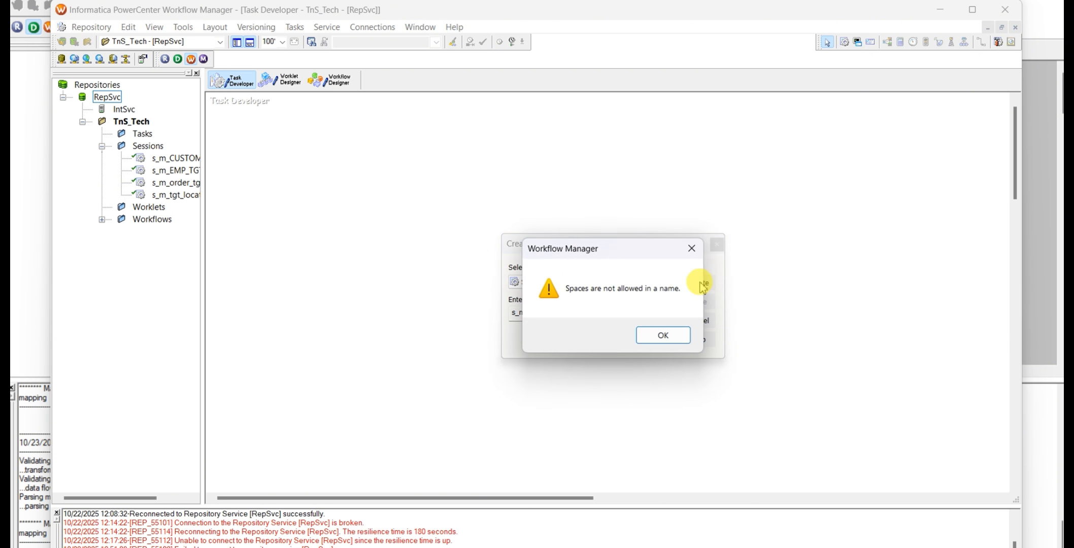
{"action": "left_click", "coordinate": [669, 336]}
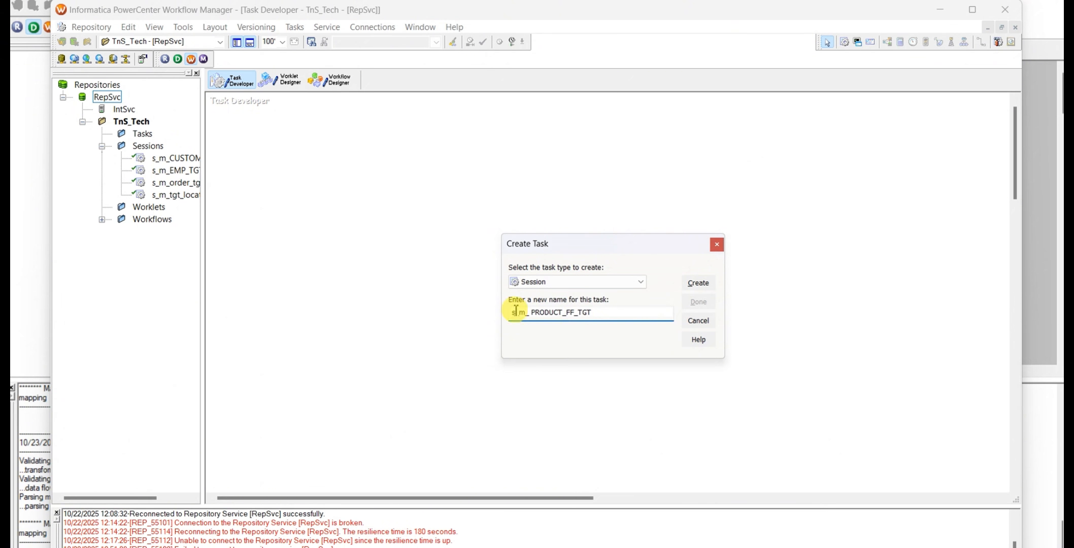
Correct the task name to s_m_PRODUCT_FF_TGT and create the session with mapping m_ PRODUCT_FF_TGT associated
{"action": "left_click", "coordinate": [532, 313]}
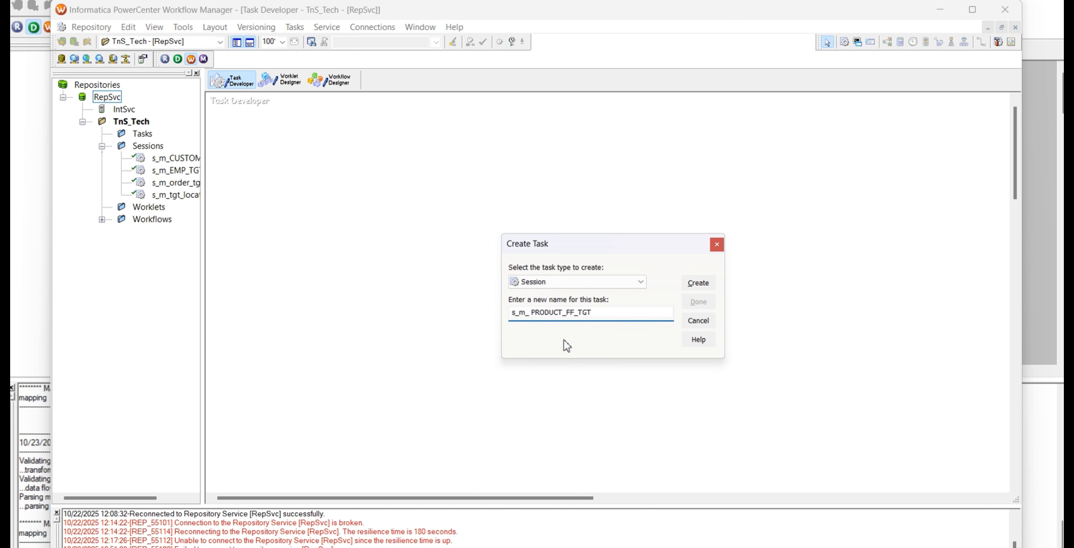
{"action": "key", "text": "BackSpace"}
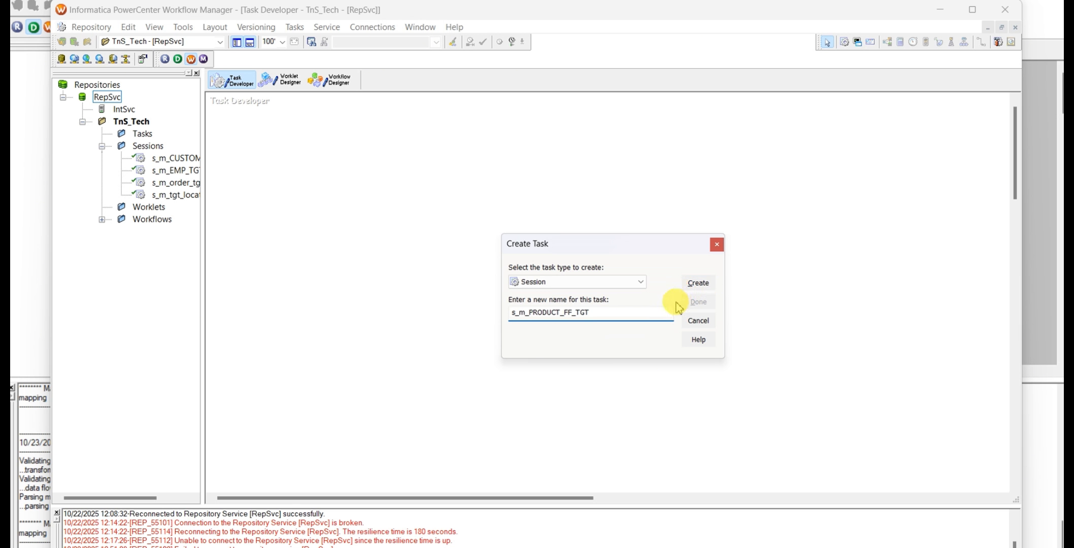
{"action": "key", "text": "ctrl+a"}
{"action": "left_click", "coordinate": [693, 287]}
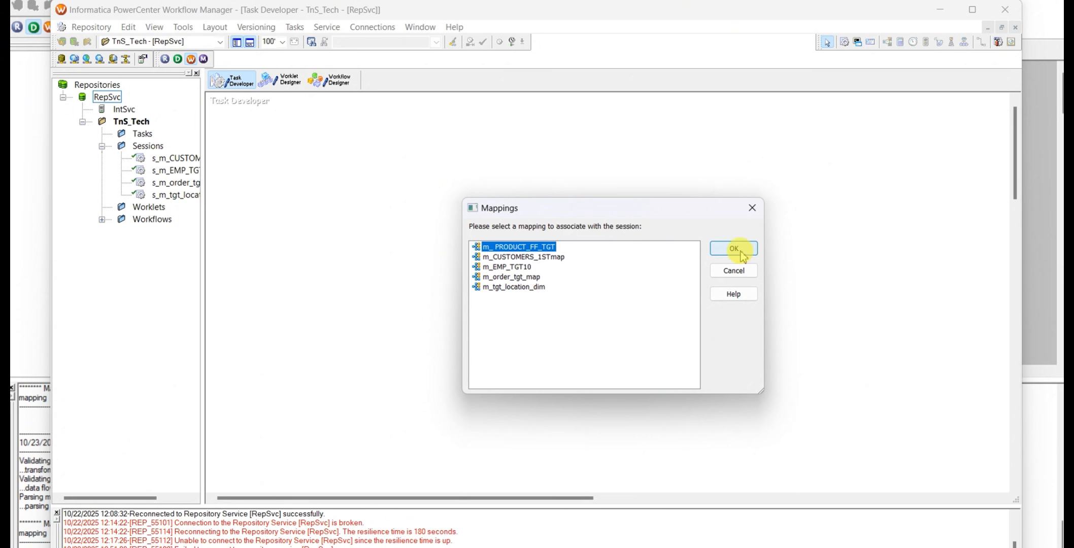
{"action": "left_click", "coordinate": [737, 252]}
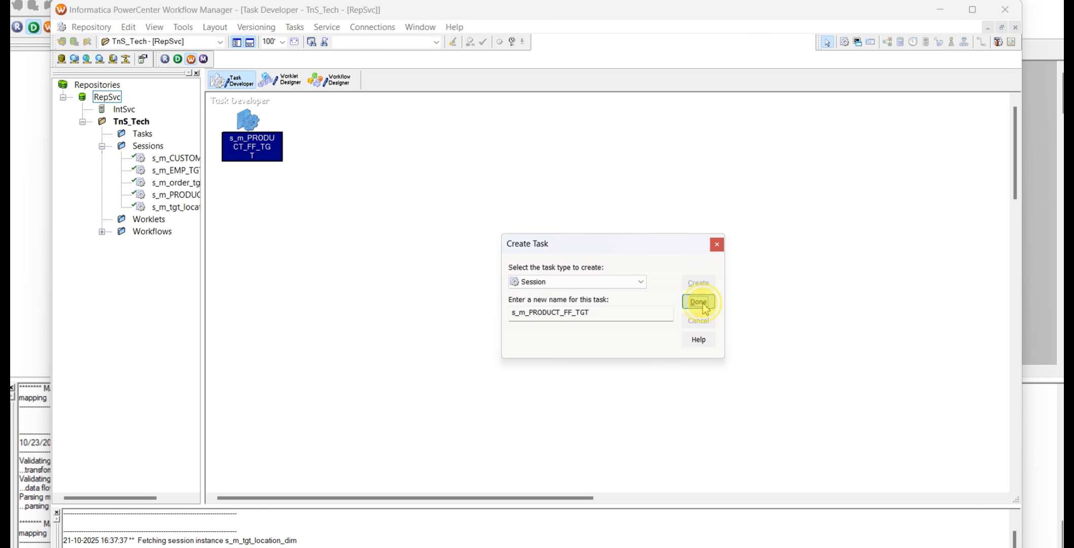
{"action": "left_click", "coordinate": [699, 303]}
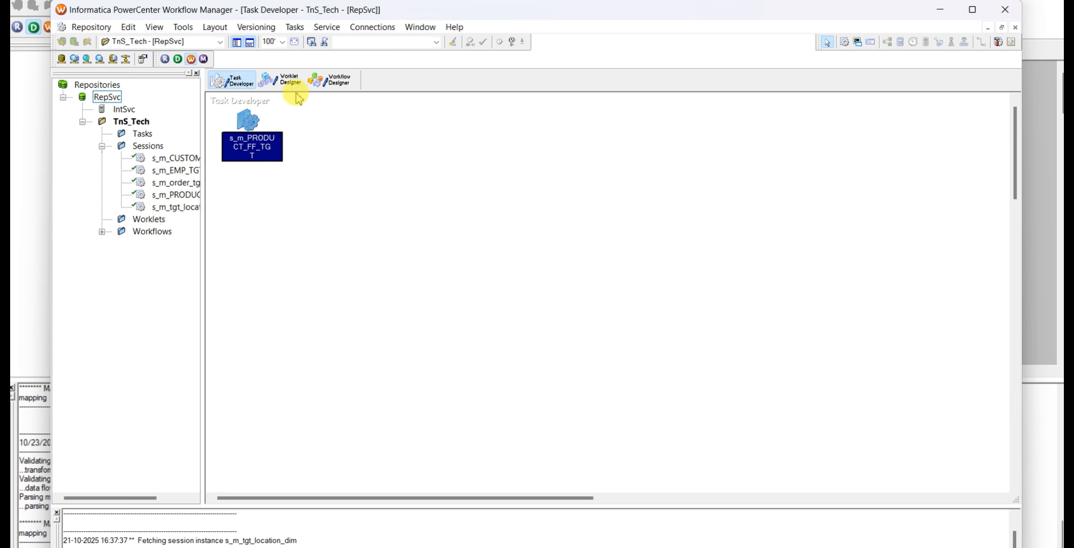
Open session s_m_PRODUCT_FF_TGT from the Task Developer for editing and check the SQ_PRODUCTS source reader and connection in its mapping settings
{"action": "left_click", "coordinate": [336, 81]}
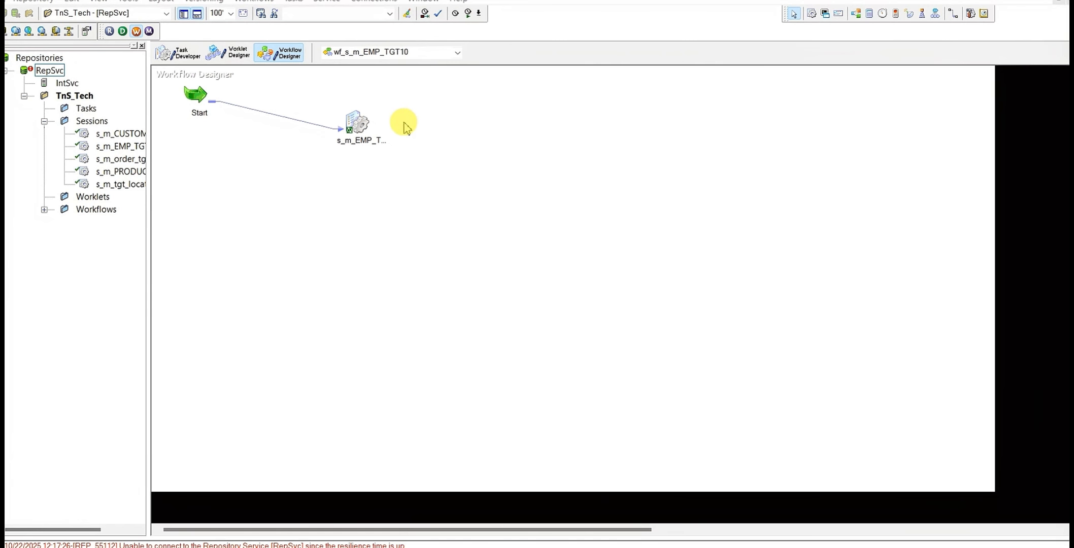
{"action": "left_click", "coordinate": [182, 56]}
{"action": "double_click", "coordinate": [195, 96]}
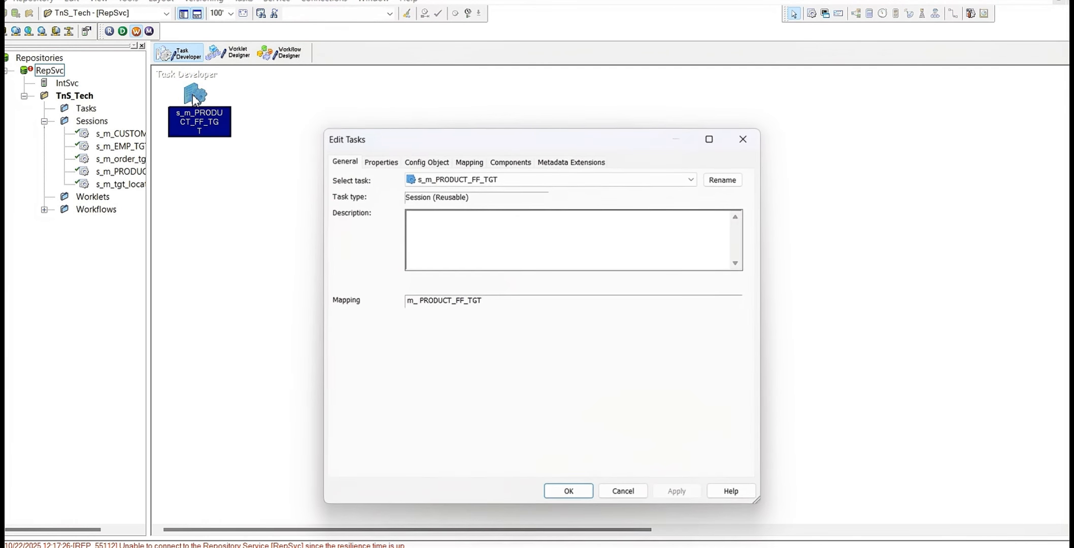
{"action": "left_click", "coordinate": [479, 168]}
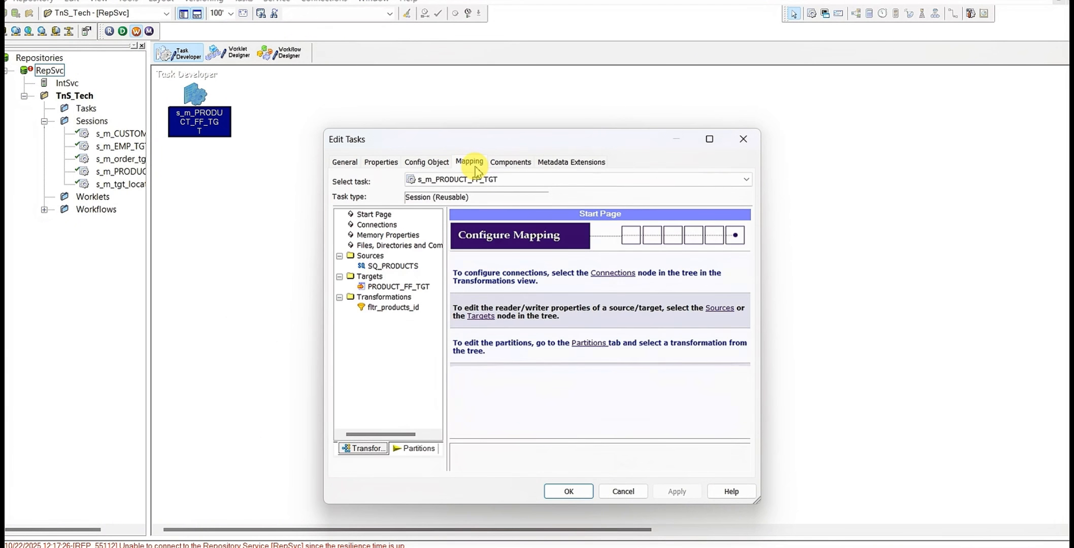
{"action": "left_click", "coordinate": [383, 266]}
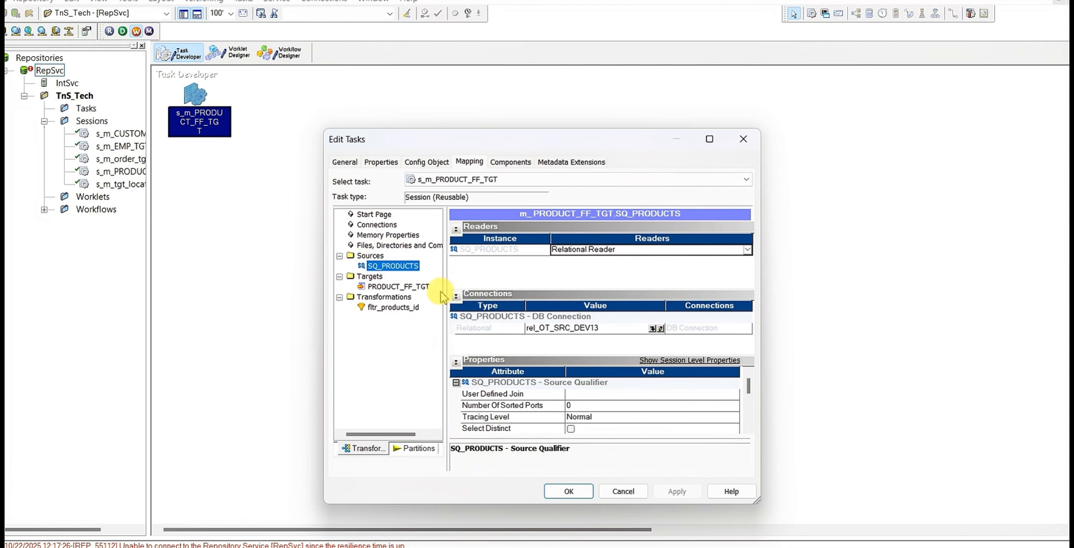
Open the PRODUCT_FF_TGT target settings in the session's mapping and set Header Options to Output Field Names
{"action": "left_click", "coordinate": [391, 287]}
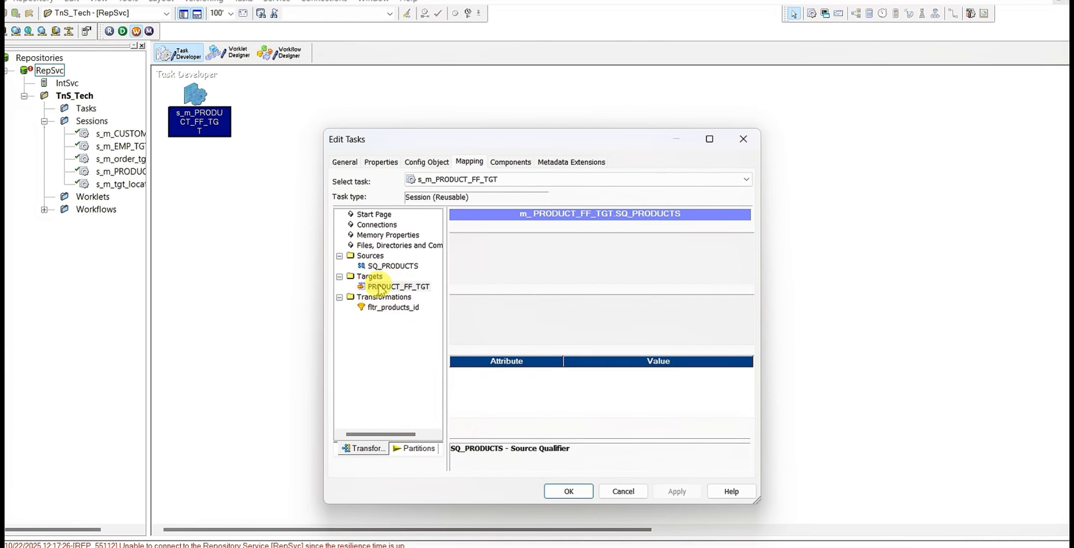
{"action": "left_click", "coordinate": [710, 139]}
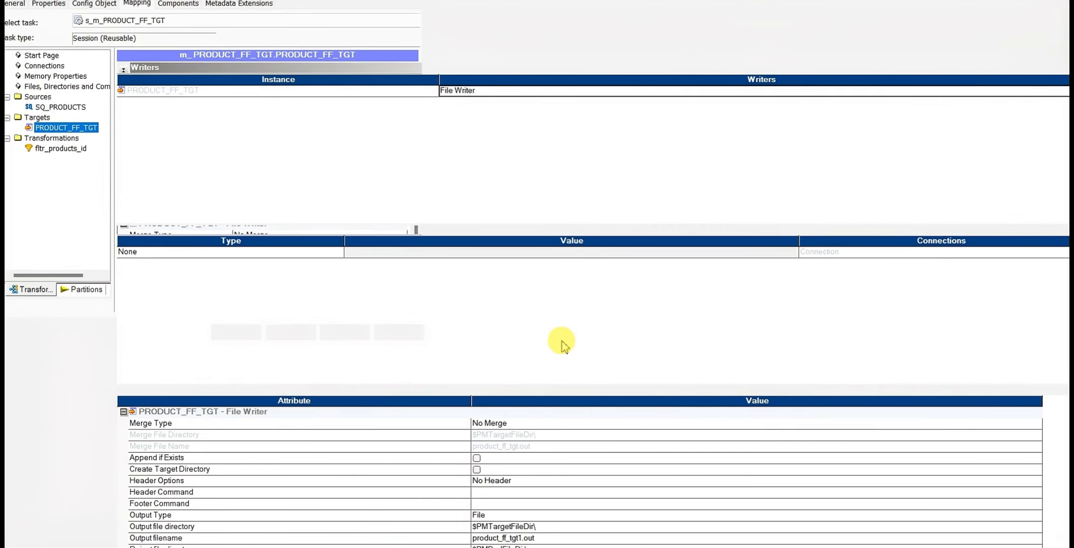
{"action": "scroll", "coordinate": [551, 508], "scroll_direction": "down", "scroll_amount": 2}
{"action": "scroll", "coordinate": [546, 487], "scroll_direction": "up", "scroll_amount": 1}
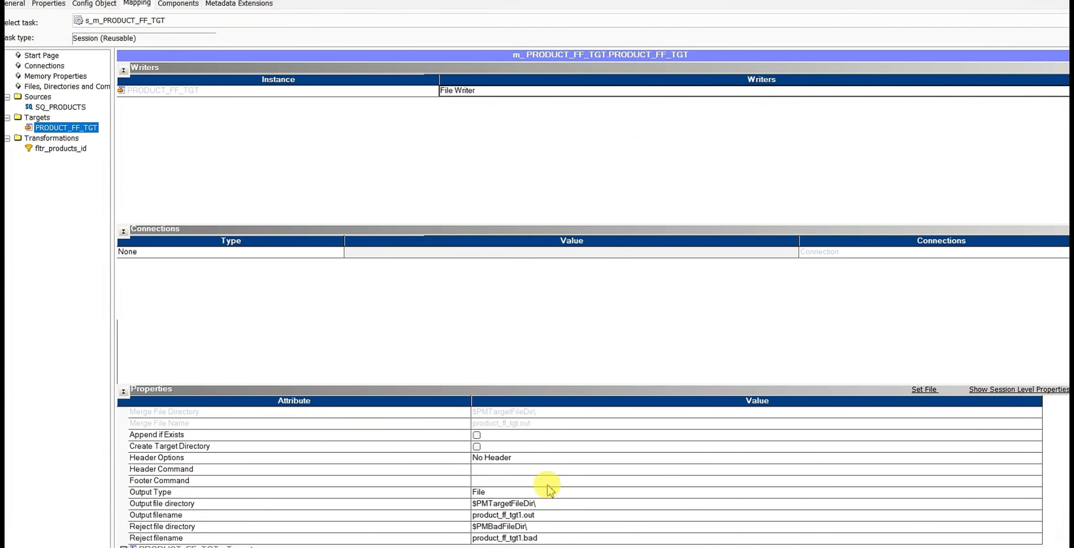
{"action": "left_click", "coordinate": [498, 459]}
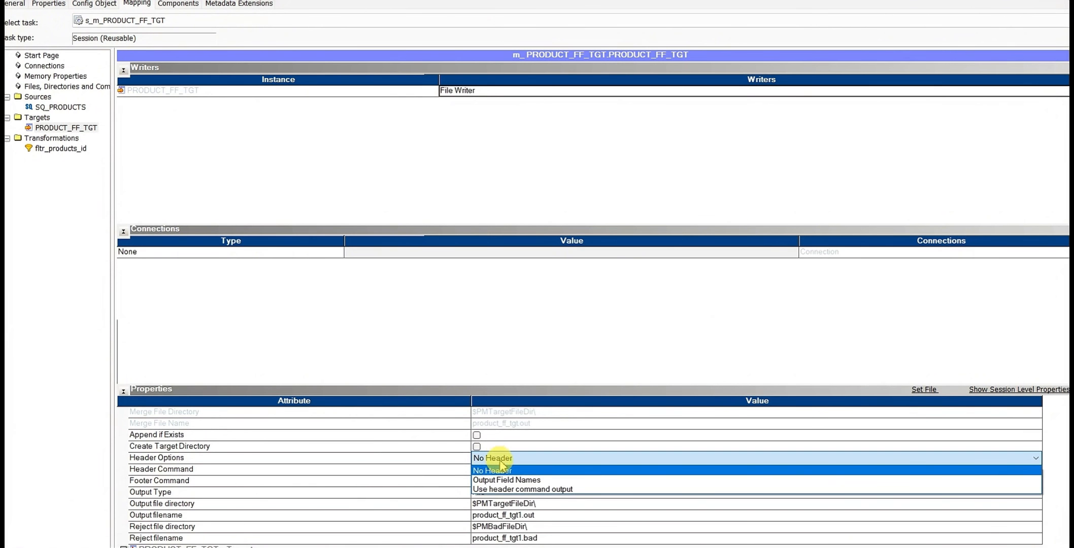
{"action": "left_click", "coordinate": [507, 481]}
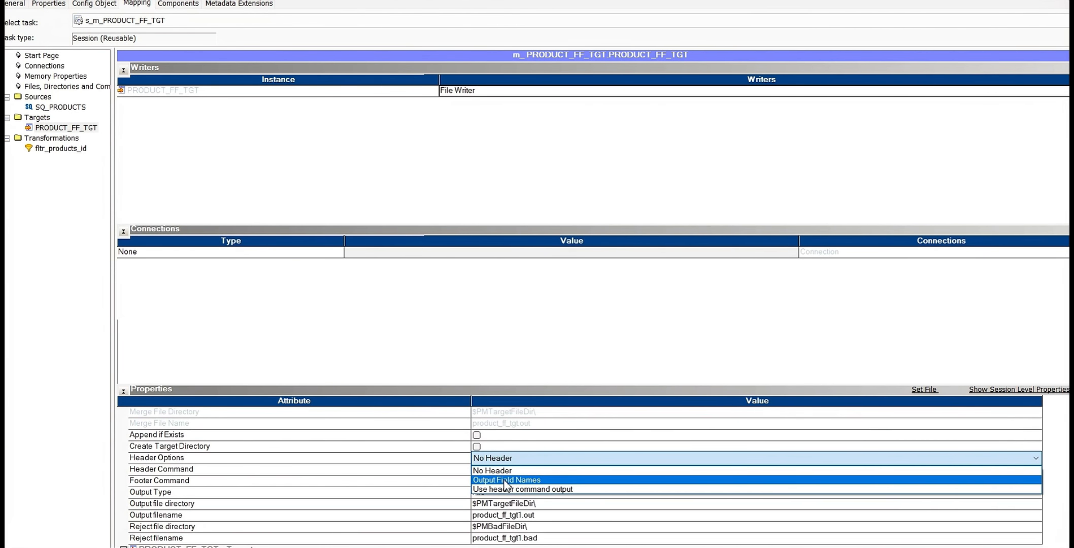
{"action": "left_click", "coordinate": [507, 481]}
{"action": "left_click", "coordinate": [528, 459]}
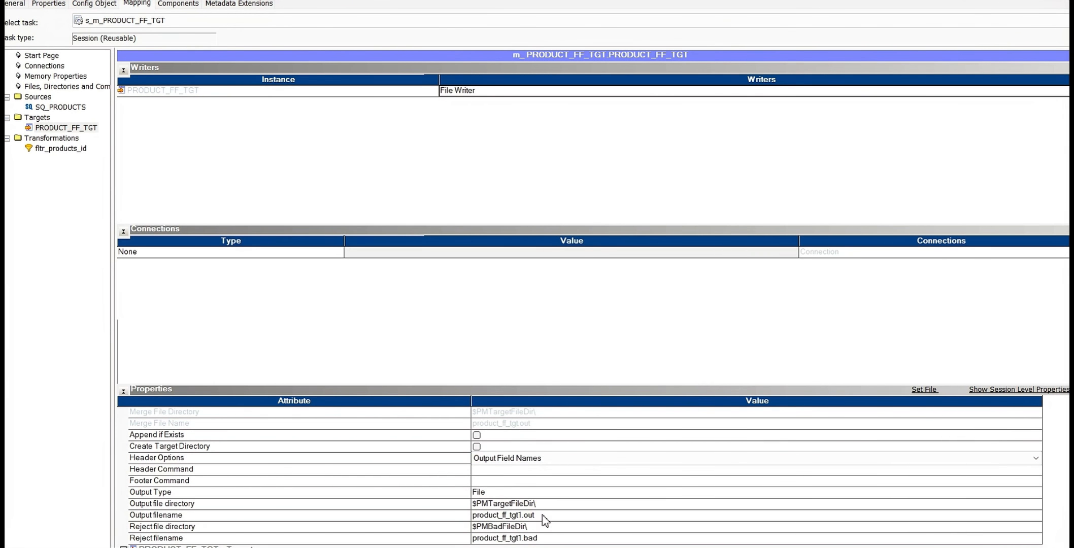
Copy the target file name PRODUCT_FF_TGT.dat from the flat file tasks workbook in Excel and return to the session settings
{"action": "scroll", "coordinate": [542, 514], "scroll_direction": "down", "scroll_amount": 1}
{"action": "key", "text": "alt+Tab"}
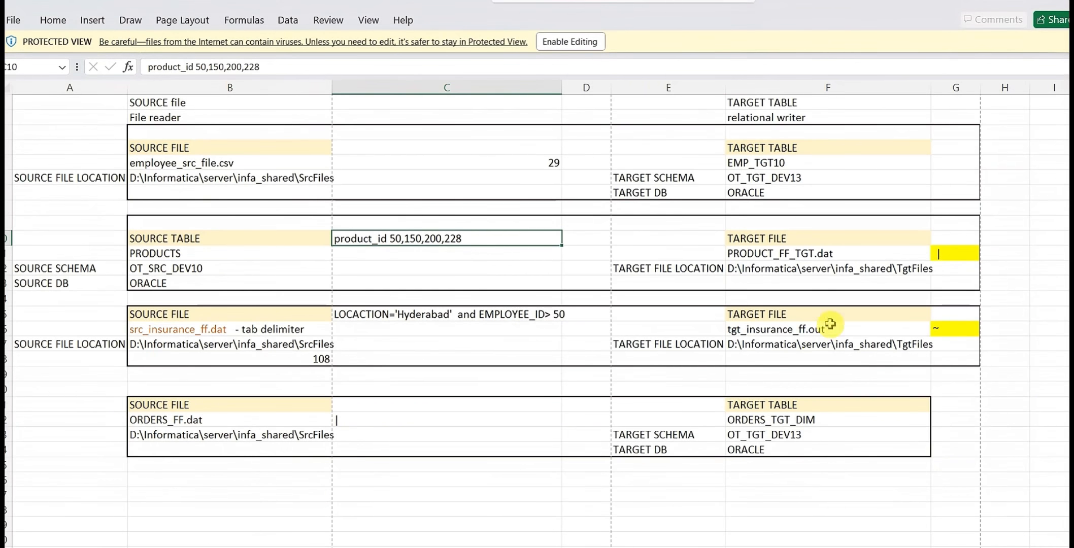
{"action": "left_click", "coordinate": [794, 268]}
{"action": "left_click", "coordinate": [795, 253]}
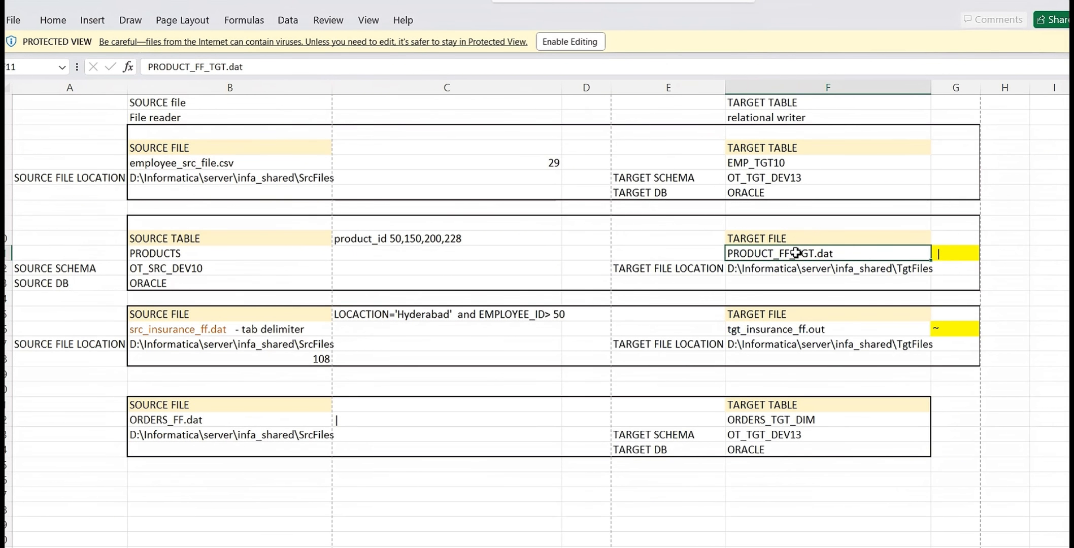
{"action": "key", "text": "ctrl+c"}
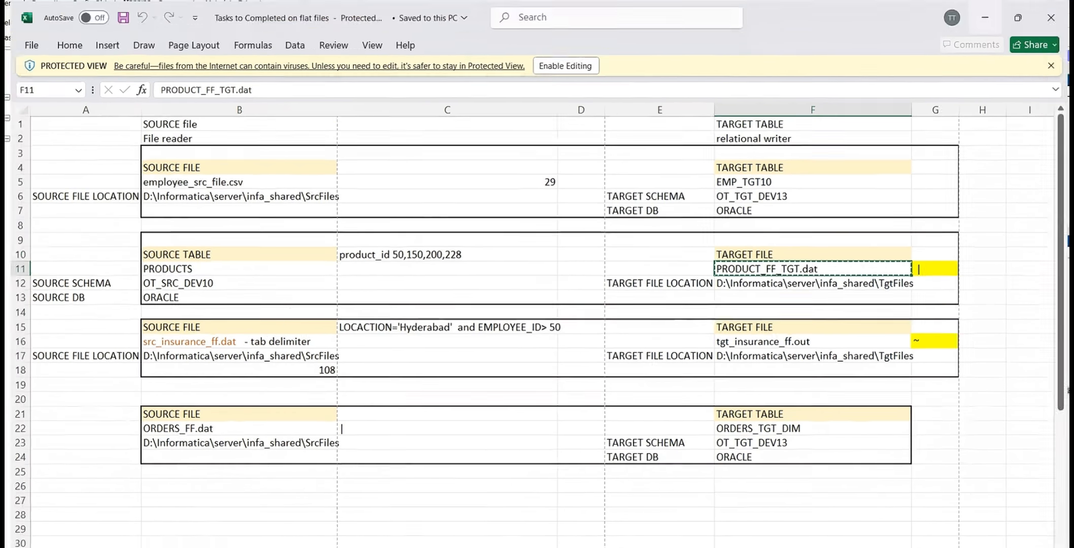
{"action": "key", "text": "alt+Tab"}
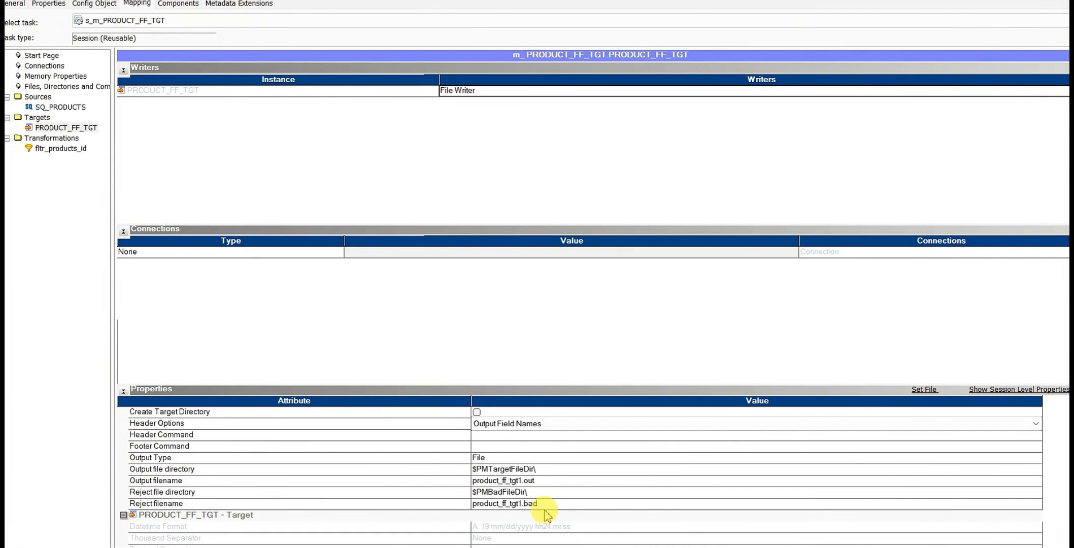
Replace the target's output filename with PRODUCT_FF_TGT.dat and review its output file directory
{"action": "left_click", "coordinate": [537, 483]}
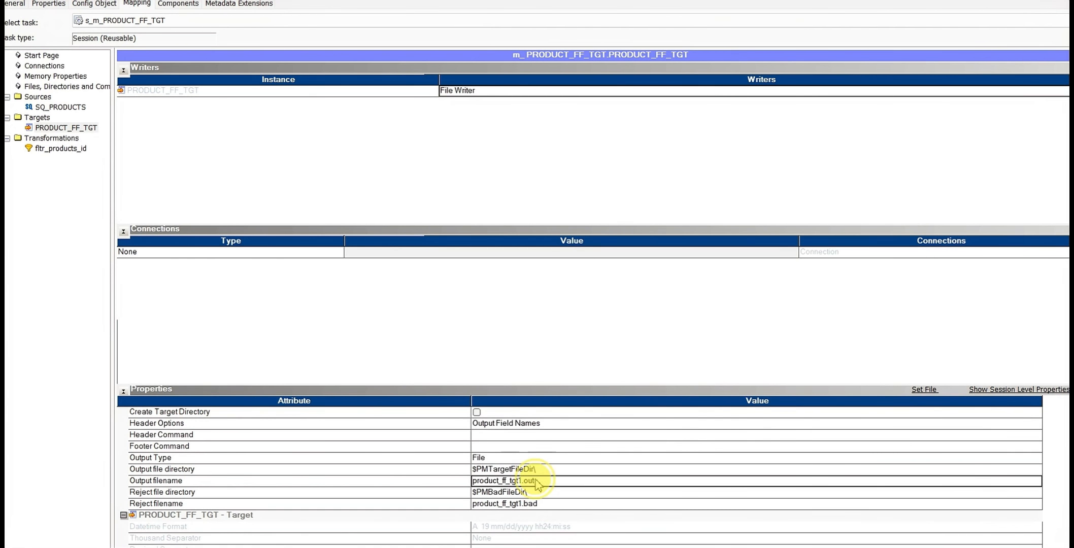
{"action": "left_click", "coordinate": [537, 482]}
{"action": "key", "text": "BackSpace"}
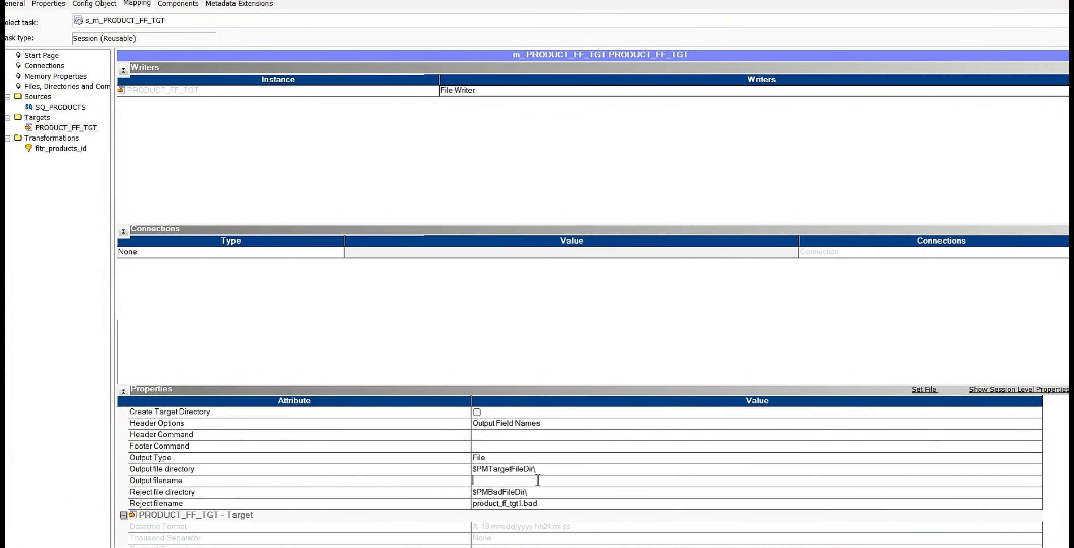
{"action": "type", "text": "PRODUCT_FF_TGT.dat"}
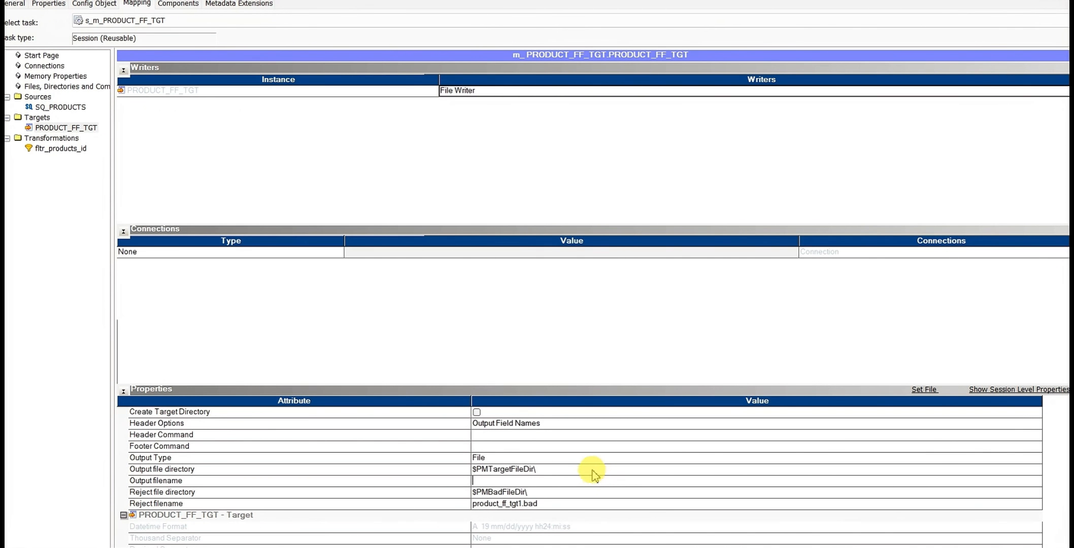
{"action": "left_click", "coordinate": [591, 470]}
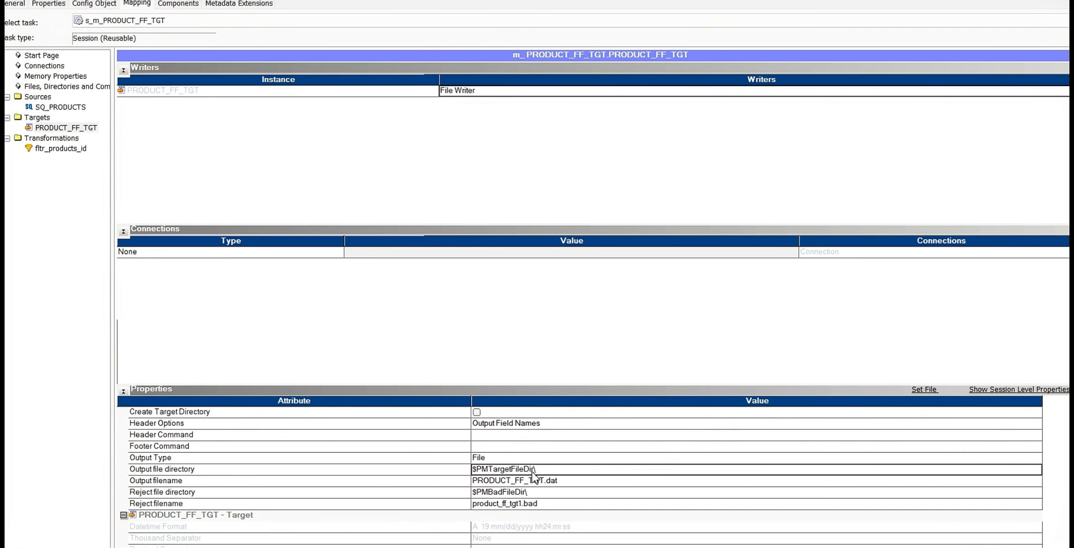
{"action": "scroll", "coordinate": [544, 492], "scroll_direction": "up", "scroll_amount": 2}
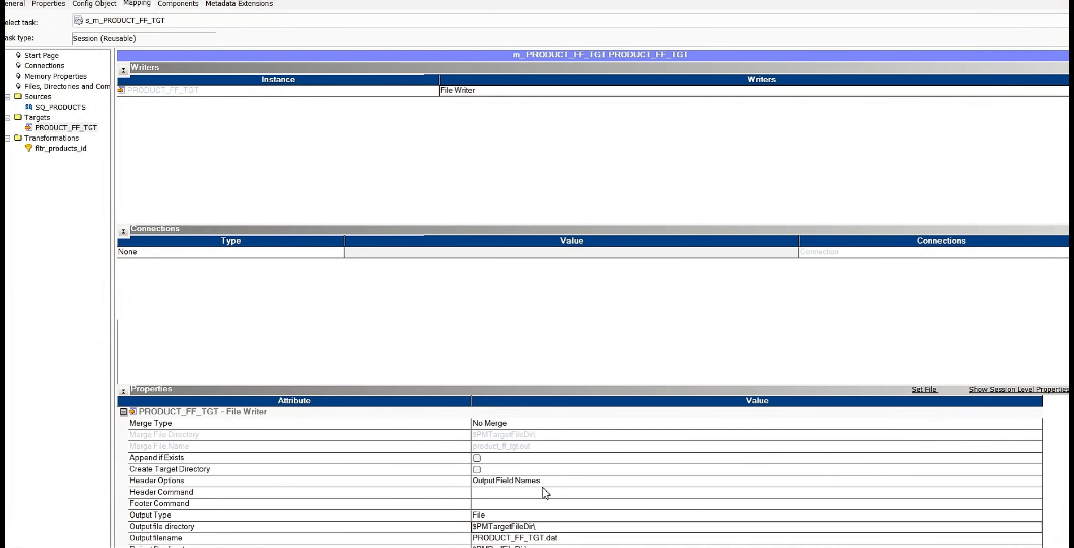
{"action": "scroll", "coordinate": [544, 492], "scroll_direction": "down", "scroll_amount": 2}
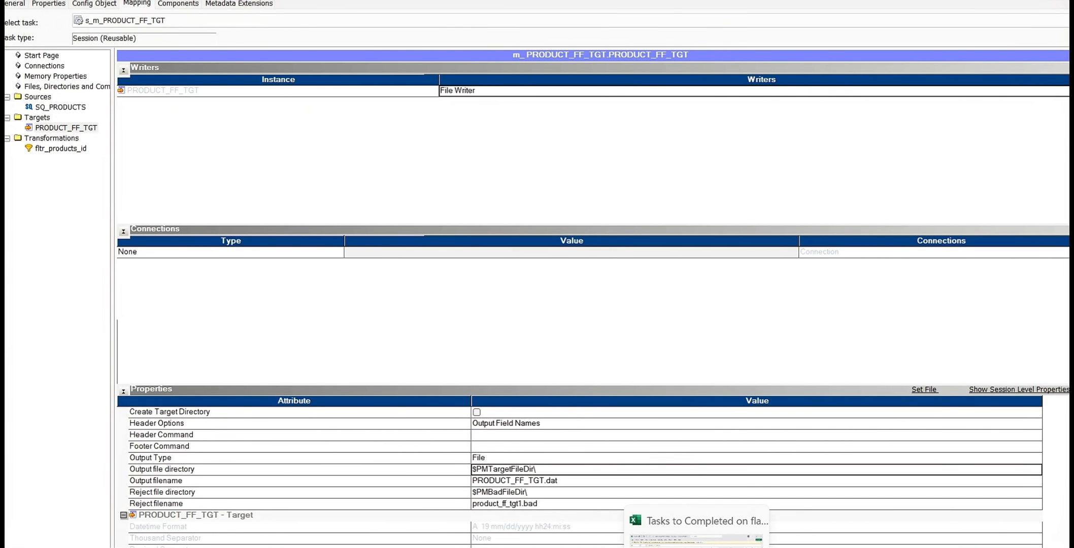
Switch to the flat file tasks workbook in Excel and check the target file location for PRODUCT_FF_TGT.dat
{"action": "left_click", "coordinate": [697, 545]}
{"action": "left_click", "coordinate": [768, 272]}
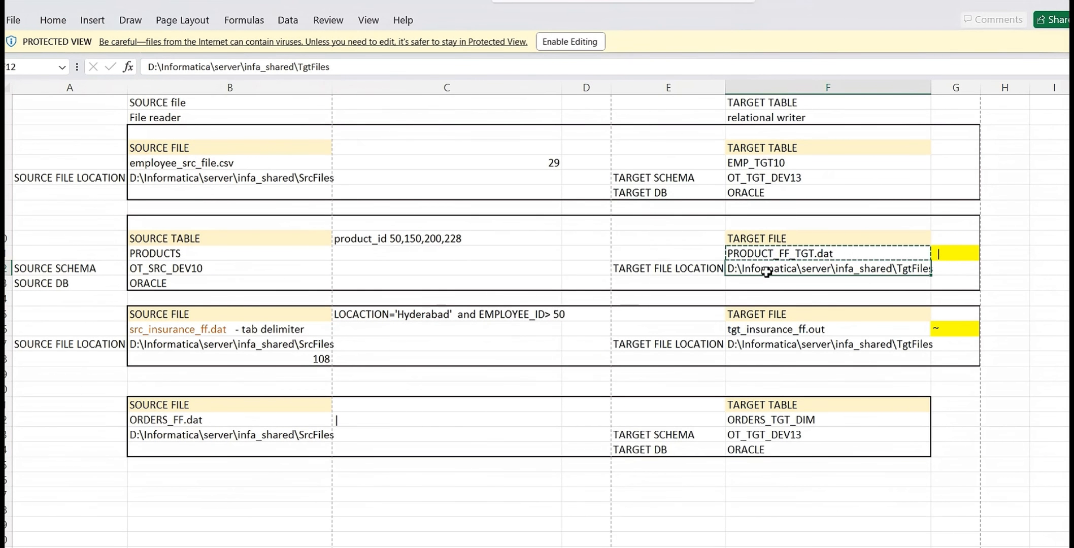
{"action": "left_click", "coordinate": [767, 272]}
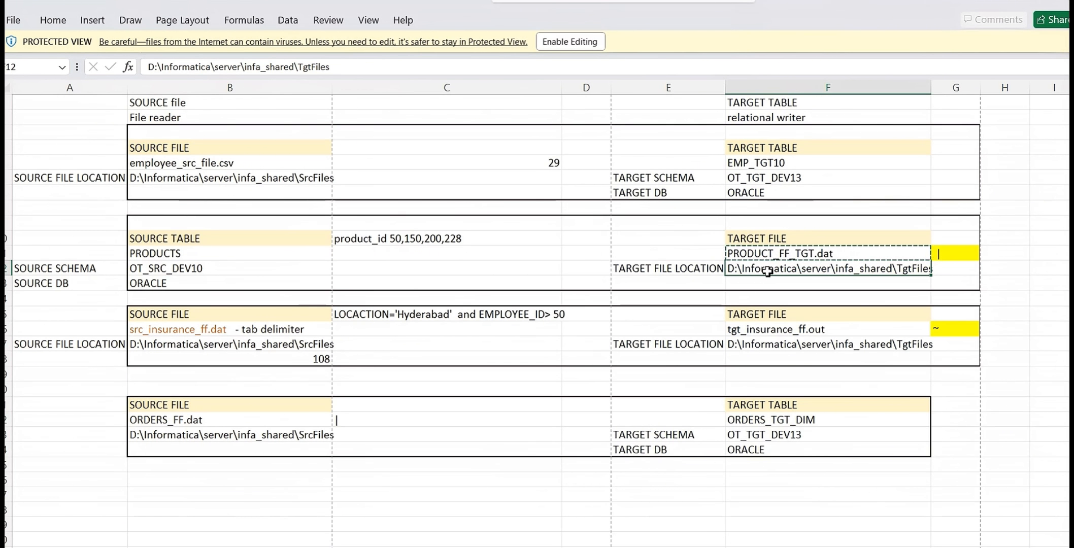
{"action": "left_click", "coordinate": [603, 402]}
Switch to File Explorer and browse to D:\IPCandOrcale\Informaticaxeinstall\server\infa_shared\TgtFiles to examine the target folder's contents
{"action": "left_click", "coordinate": [319, 547]}
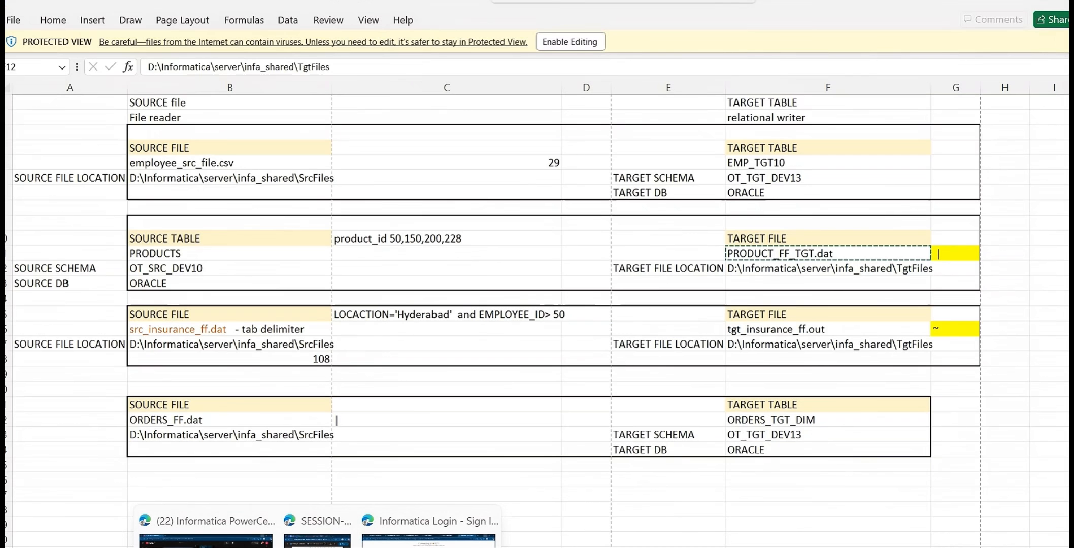
{"action": "left_click", "coordinate": [285, 547]}
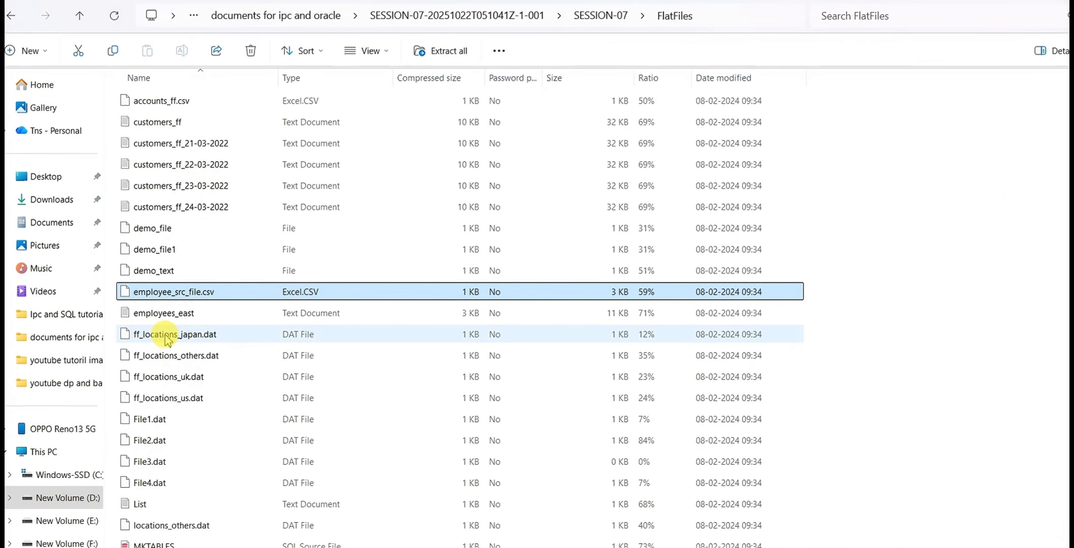
{"action": "left_click", "coordinate": [604, 17]}
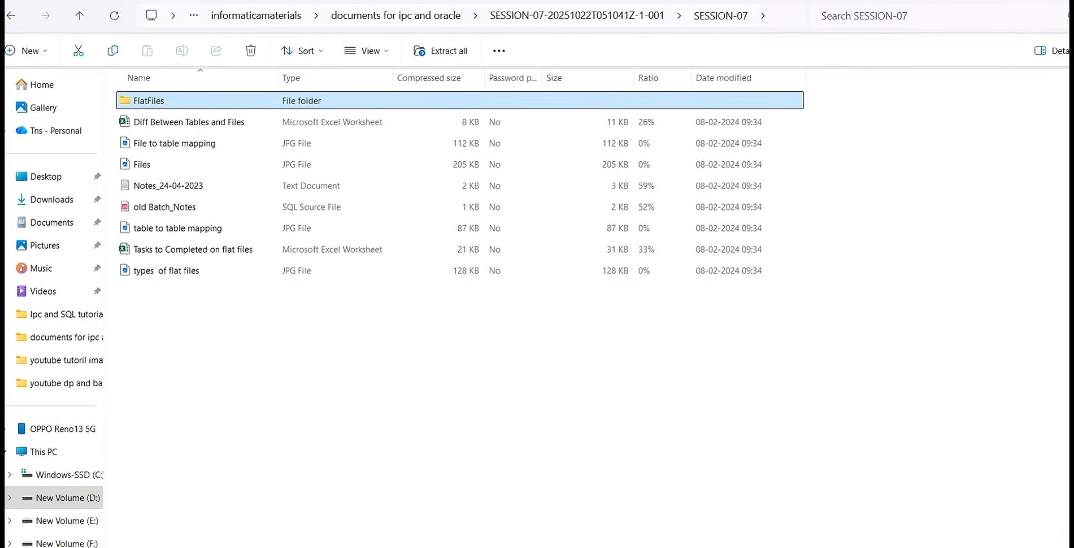
{"action": "left_click", "coordinate": [254, 16]}
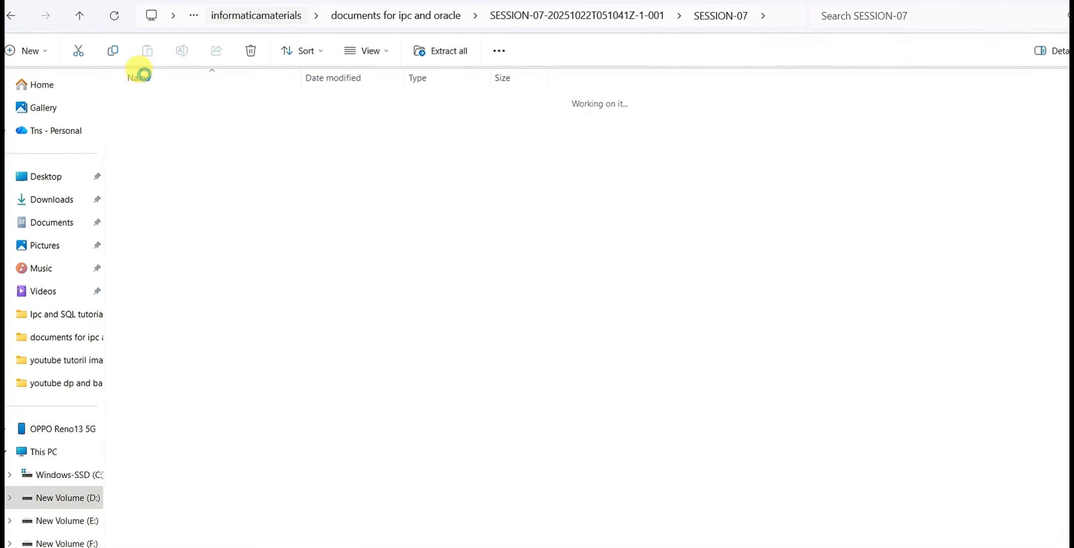
{"action": "left_click", "coordinate": [89, 497]}
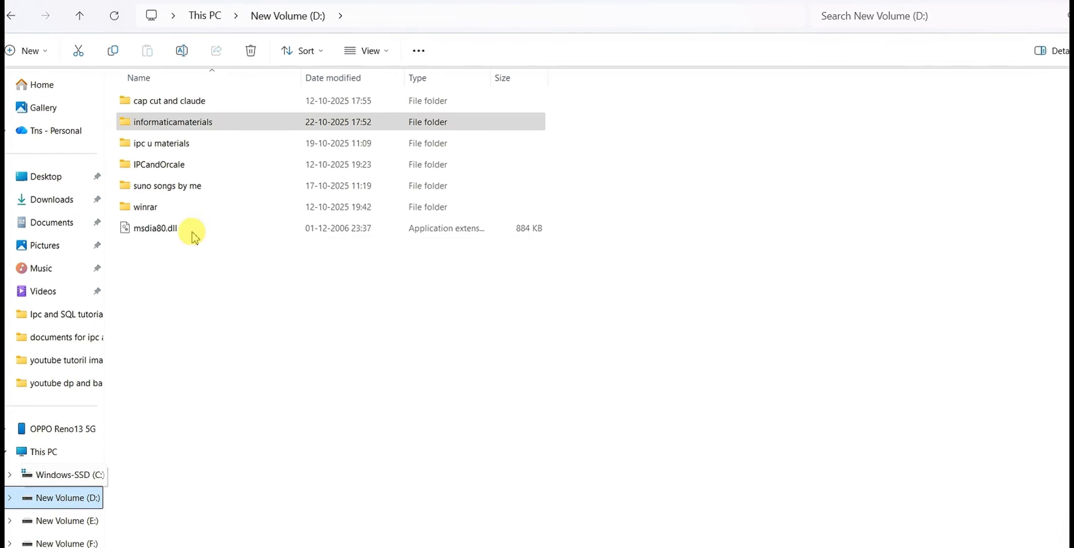
{"action": "double_click", "coordinate": [173, 164]}
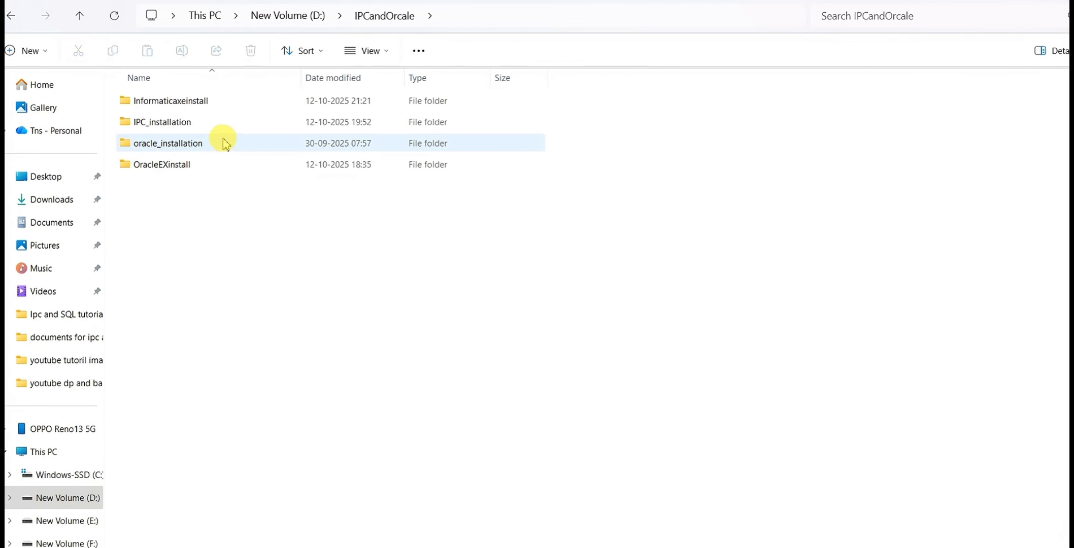
{"action": "left_click", "coordinate": [196, 103]}
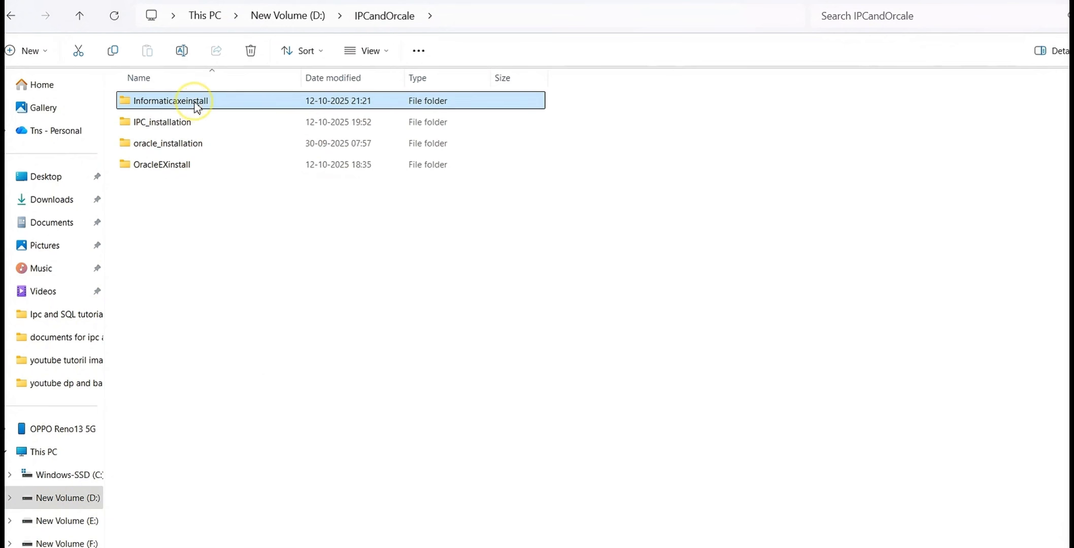
{"action": "double_click", "coordinate": [196, 103]}
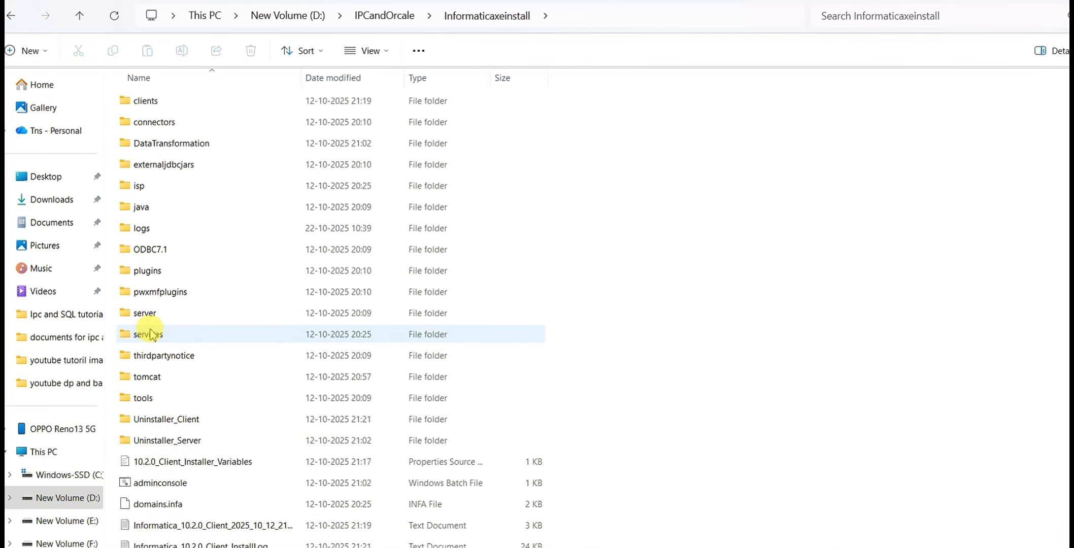
{"action": "double_click", "coordinate": [149, 313]}
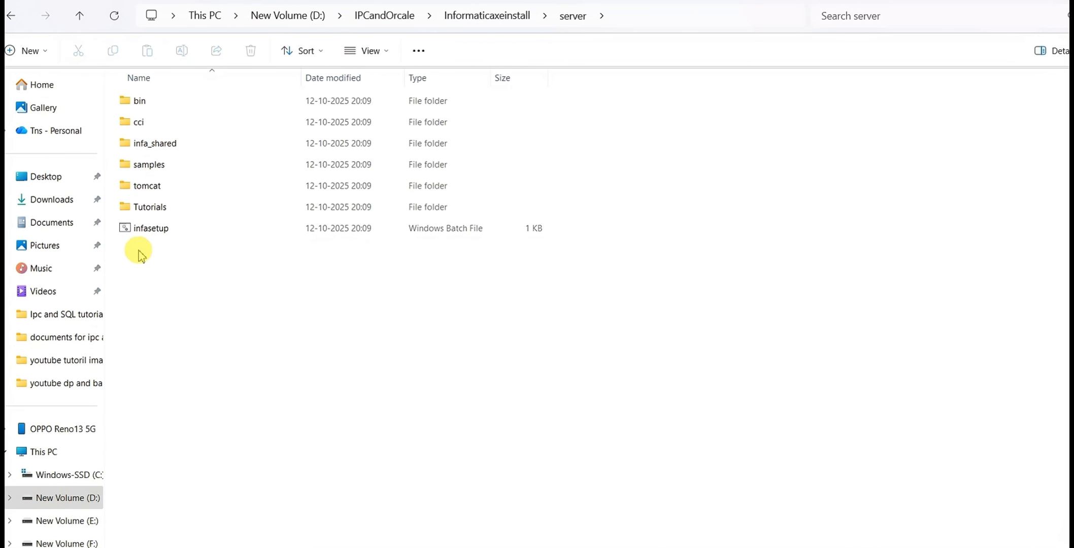
{"action": "double_click", "coordinate": [165, 144]}
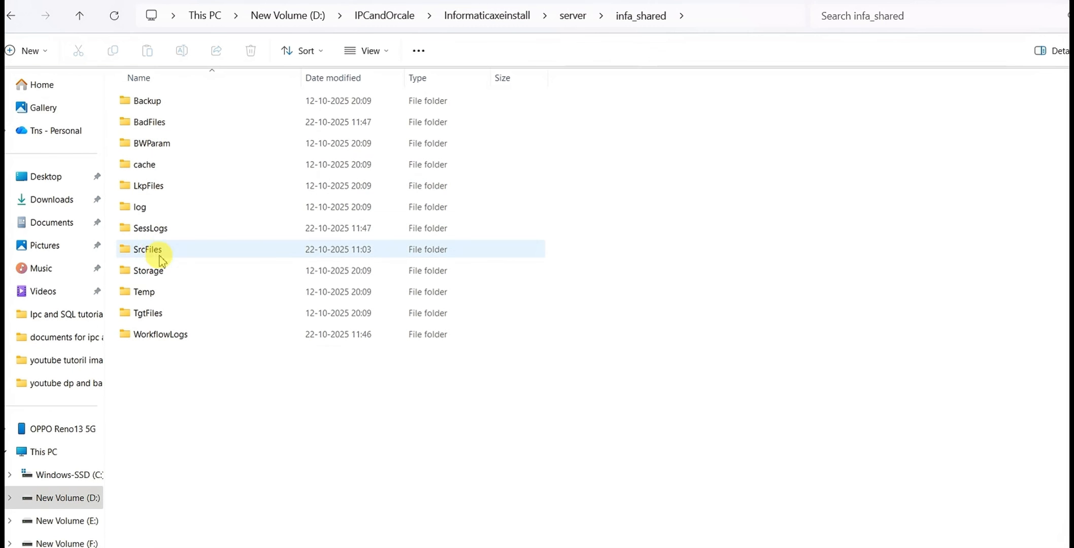
{"action": "double_click", "coordinate": [152, 314]}
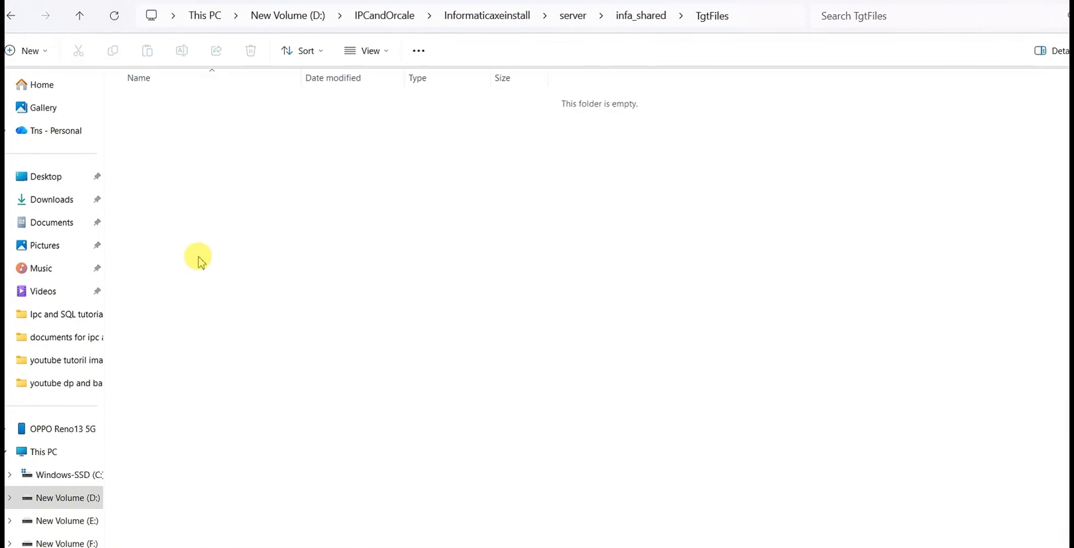
{"action": "left_click", "coordinate": [398, 170]}
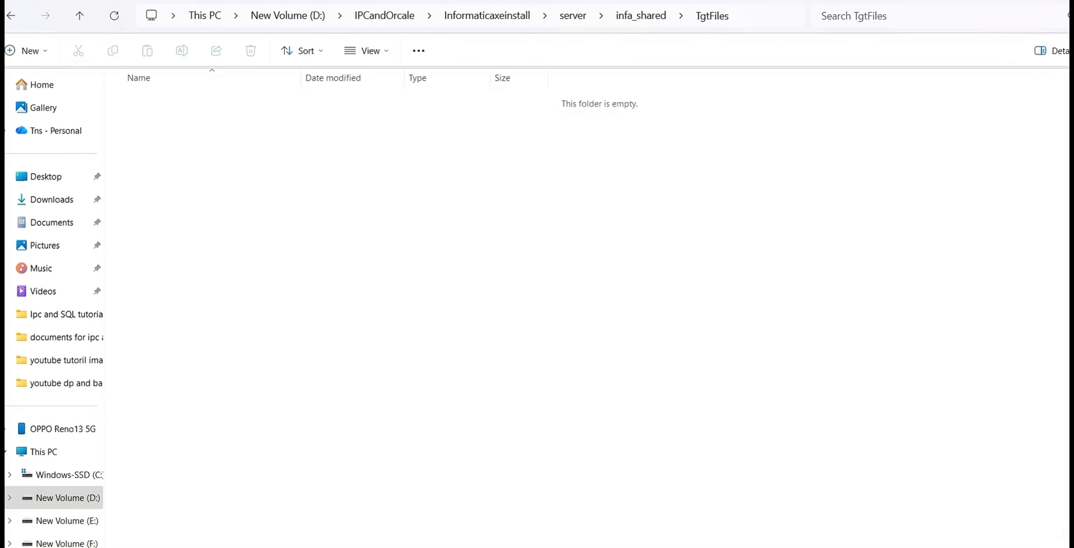
{"action": "left_click", "coordinate": [644, 16]}
Return to the session settings in Workflow Manager and check the writer types available for target PRODUCT_FF_TGT
{"action": "key", "text": "alt+Tab"}
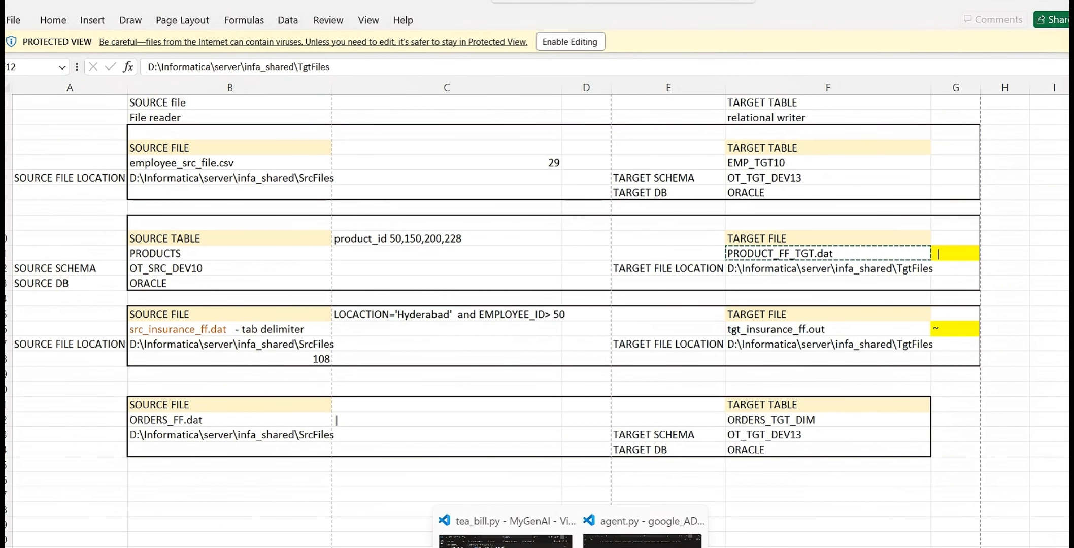
{"action": "left_click", "coordinate": [539, 547]}
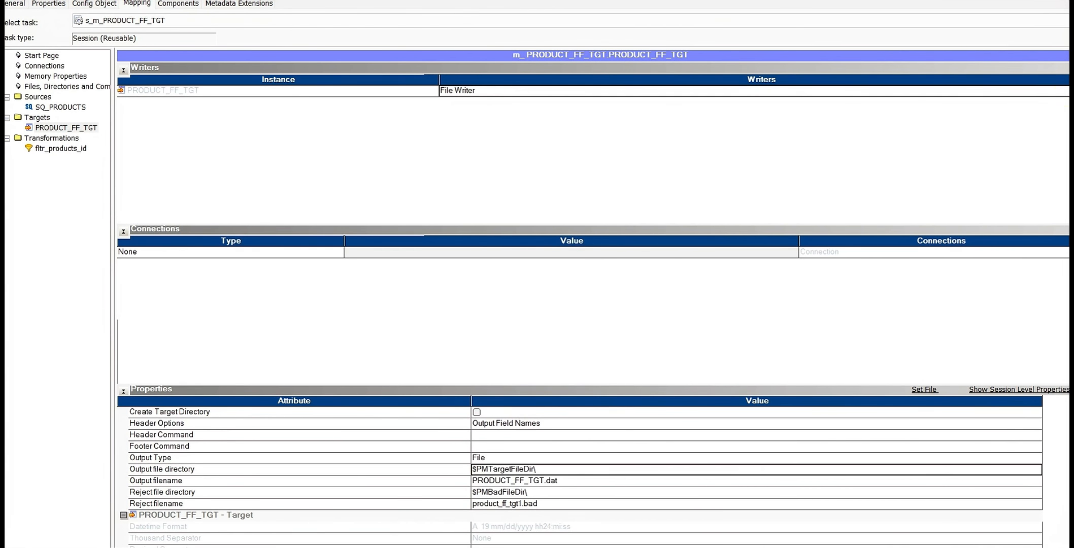
{"action": "left_click", "coordinate": [1067, 91]}
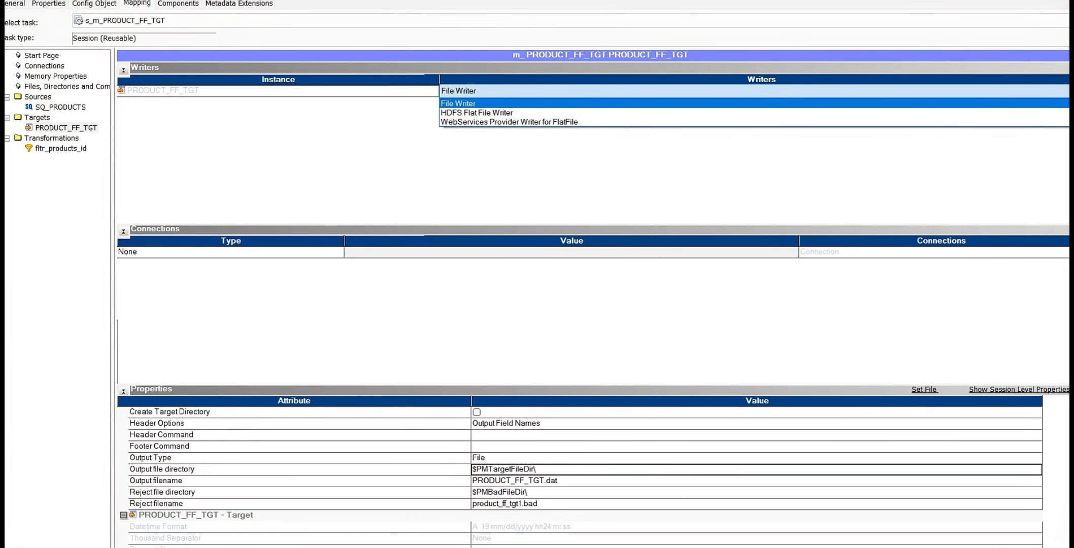
{"action": "left_click", "coordinate": [1014, 164]}
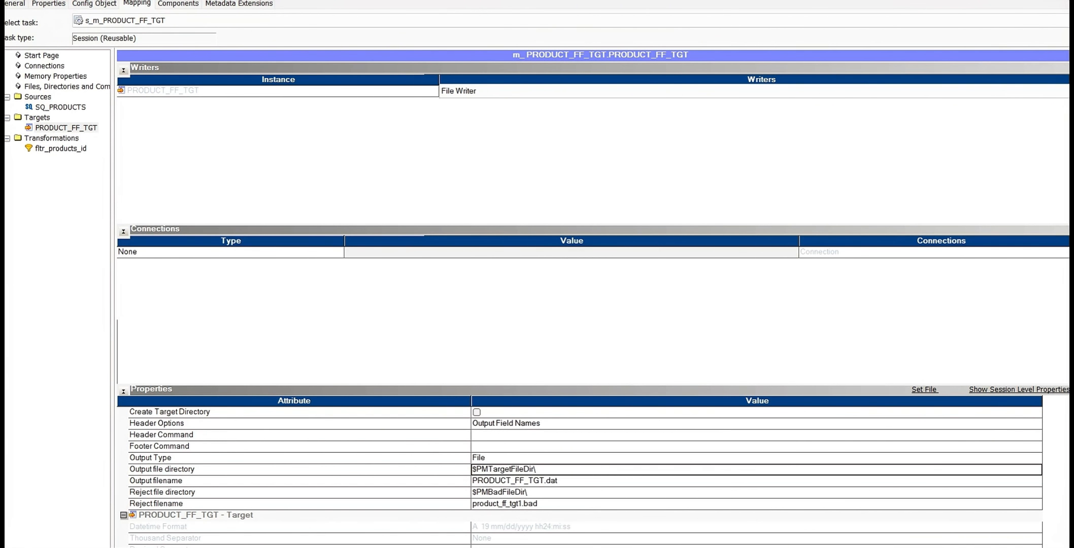
Switch to PowerCenter Designer and check the connection of the RepSvc repository
{"action": "mouse_move", "coordinate": [508, 547]}
{"action": "left_click", "coordinate": [543, 523]}
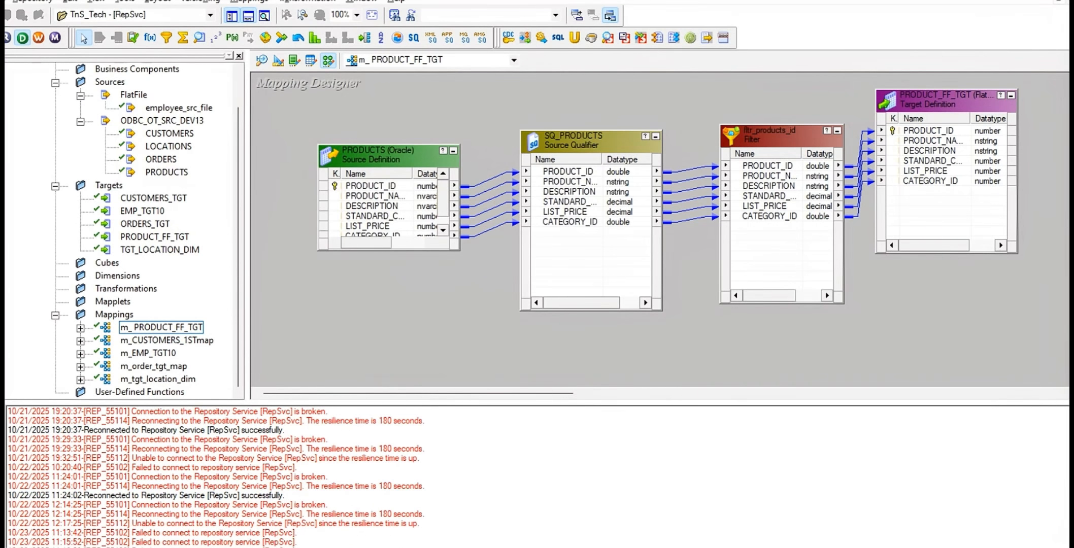
{"action": "scroll", "coordinate": [123, 237], "scroll_direction": "up", "scroll_amount": 1}
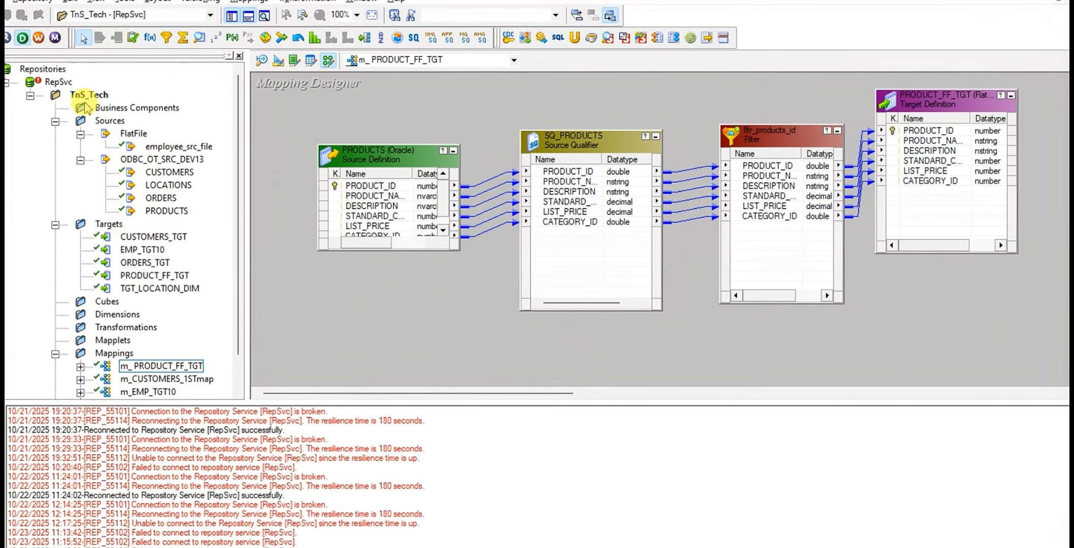
{"action": "right_click", "coordinate": [57, 82]}
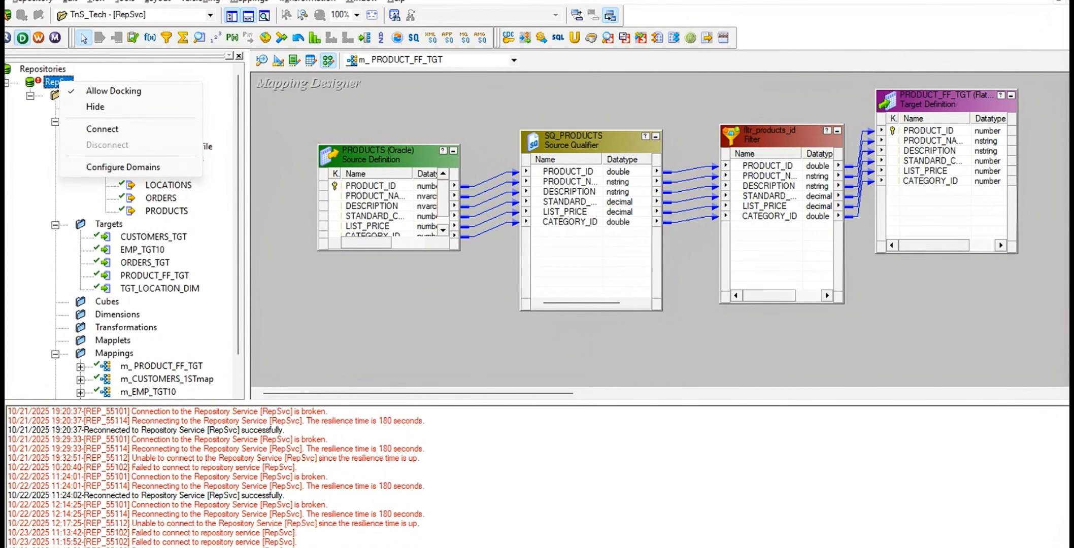
Switch to the Windows Services console and check the status of the Informatica 10.2.0 service
{"action": "left_click", "coordinate": [457, 547]}
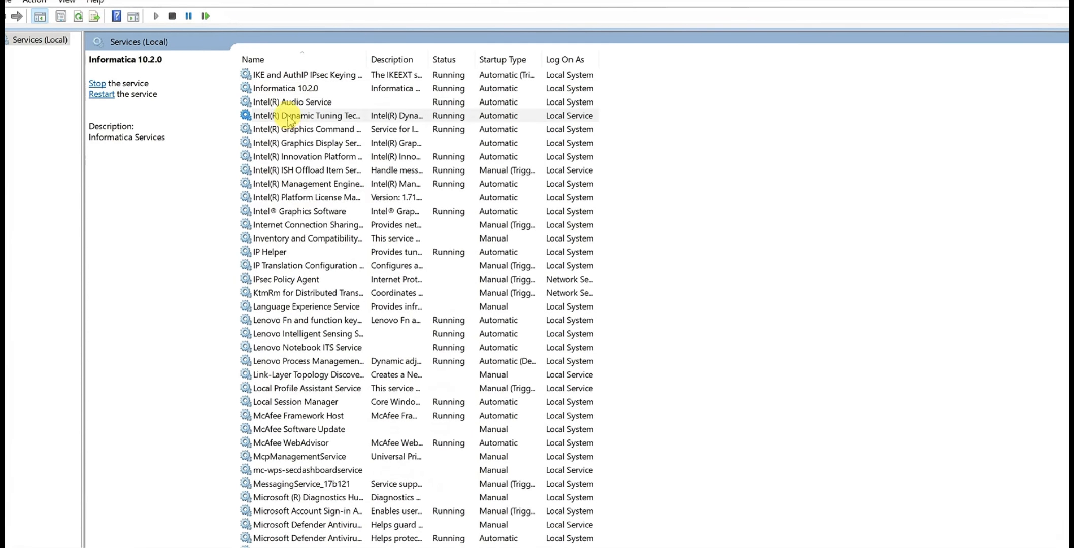
{"action": "left_click", "coordinate": [288, 117]}
{"action": "left_click", "coordinate": [287, 88]}
{"action": "key", "text": "super+Down"}
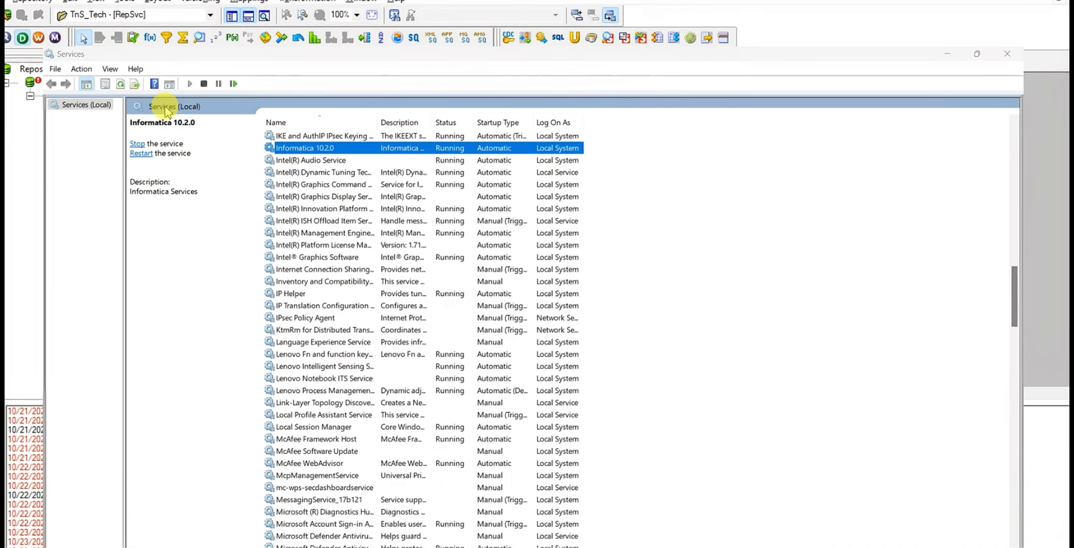
{"action": "key", "text": "super+Down"}
Reconnect Designer to the RepSvc repository as Administrator by entering the account password
{"action": "right_click", "coordinate": [70, 84]}
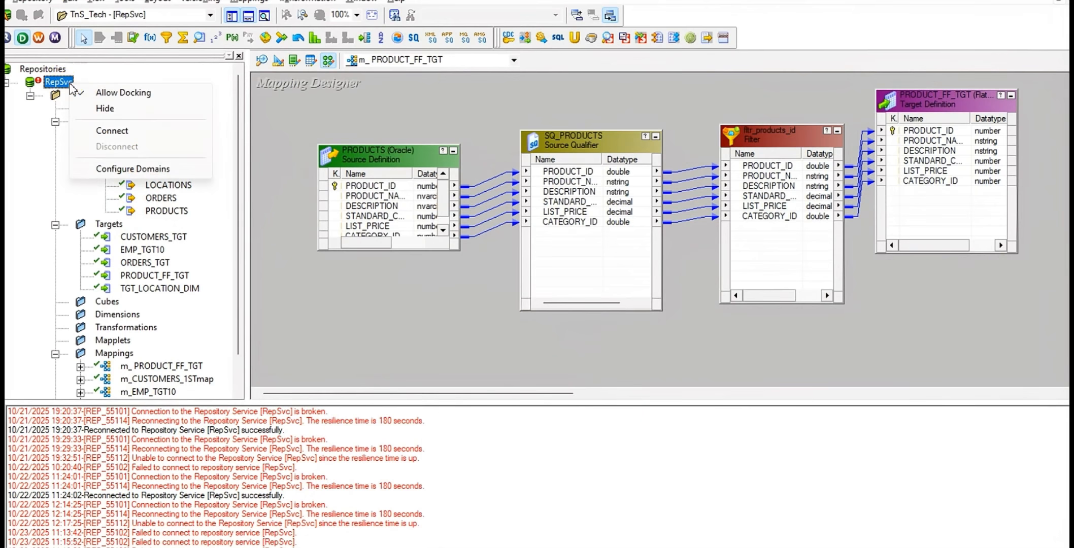
{"action": "left_click", "coordinate": [125, 134]}
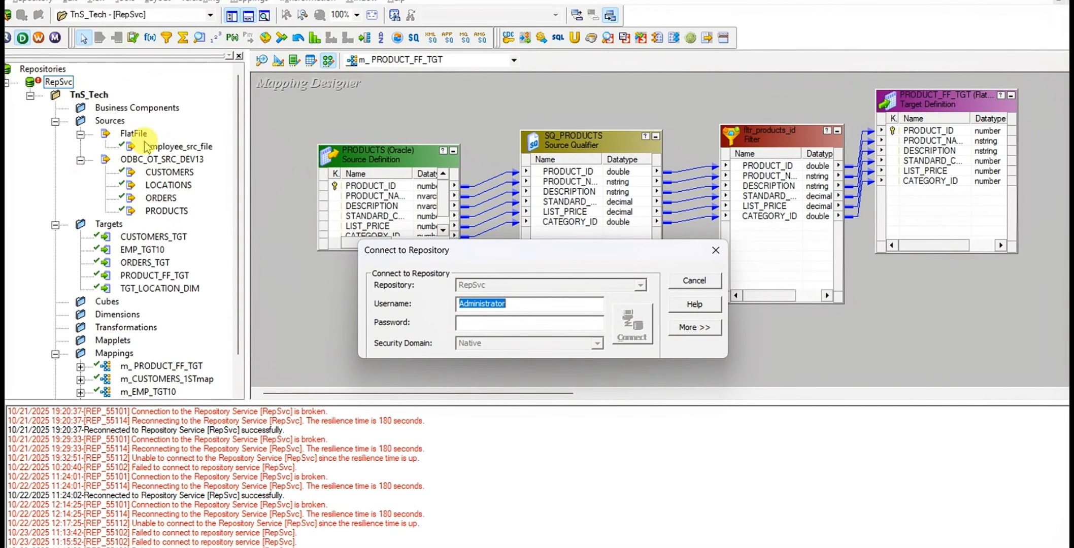
{"action": "left_click", "coordinate": [513, 324]}
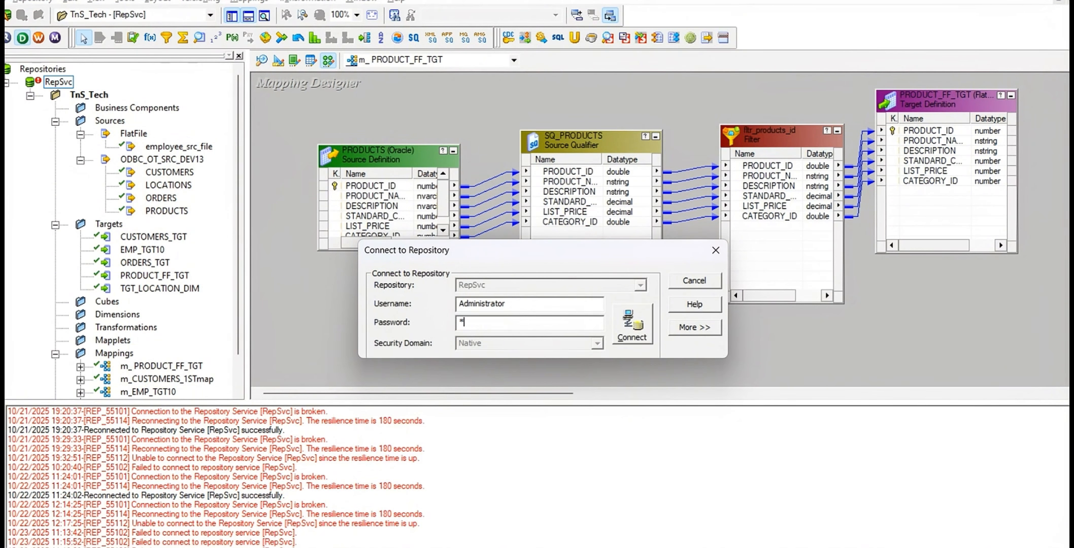
{"action": "key", "text": "Return"}
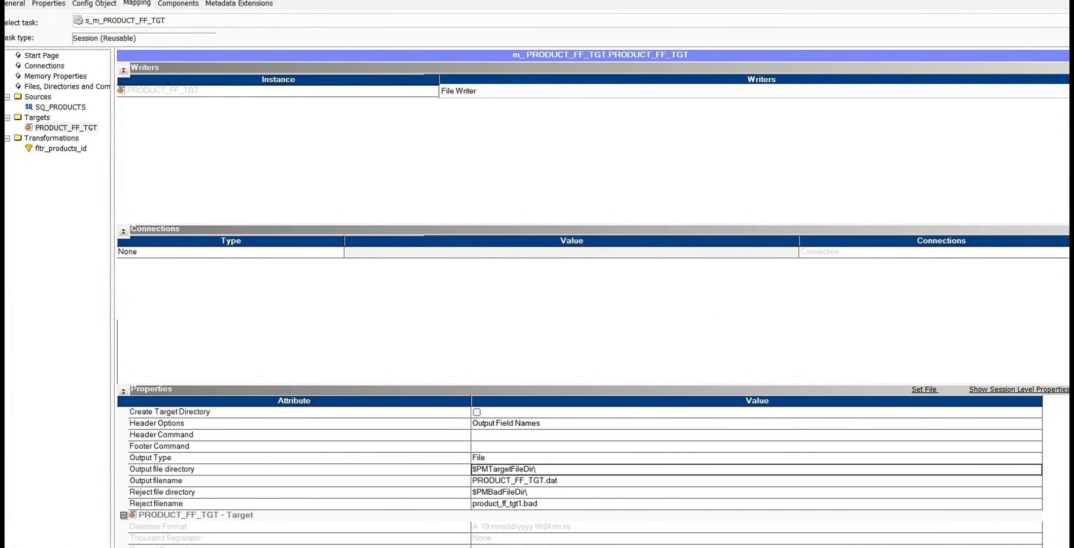
Return to Workflow Manager and bring up wf_s_m_EMP_TGT10 in the Workflow Designer
{"action": "scroll", "coordinate": [757, 477], "scroll_direction": "up", "scroll_amount": 2}
{"action": "scroll", "coordinate": [534, 490], "scroll_direction": "down", "scroll_amount": 1}
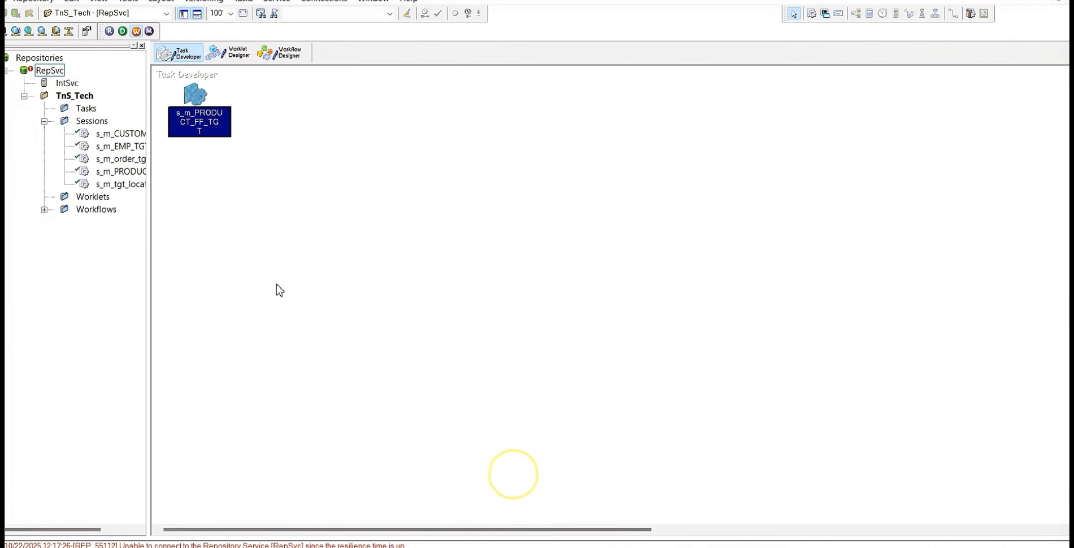
{"action": "left_click", "coordinate": [319, 148]}
{"action": "left_click", "coordinate": [284, 53]}
{"action": "right_click", "coordinate": [459, 156]}
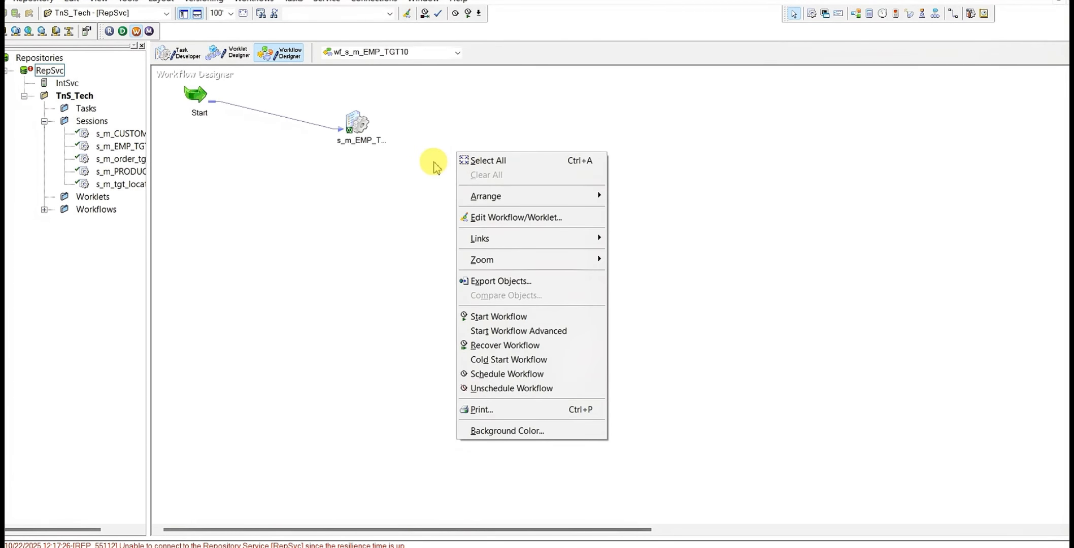
{"action": "left_click", "coordinate": [404, 183]}
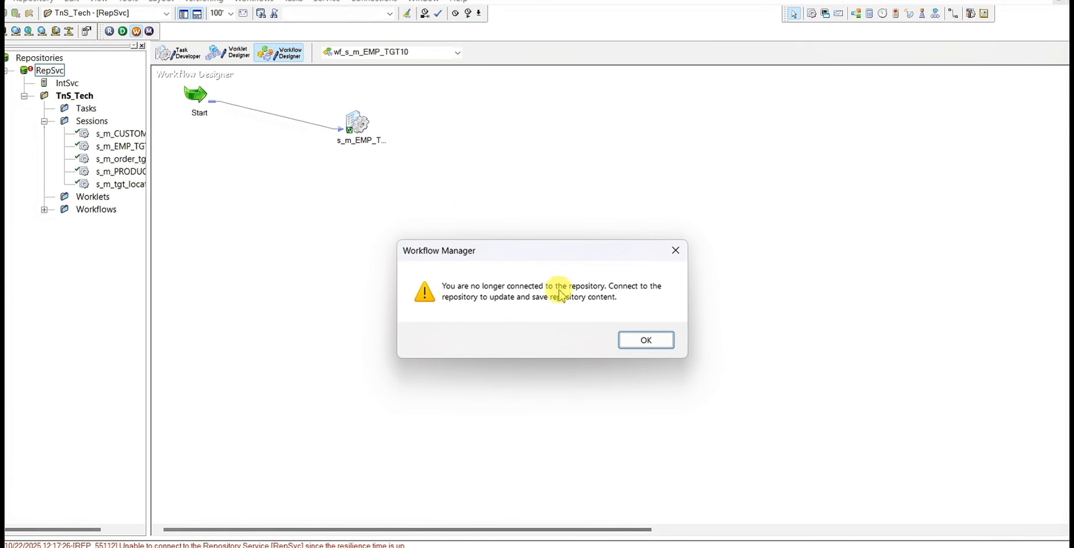
{"action": "left_click", "coordinate": [628, 334]}
Connect Workflow Manager to the RepSvc repository as Administrator by entering the account password
{"action": "left_click", "coordinate": [49, 71]}
{"action": "right_click", "coordinate": [50, 72]}
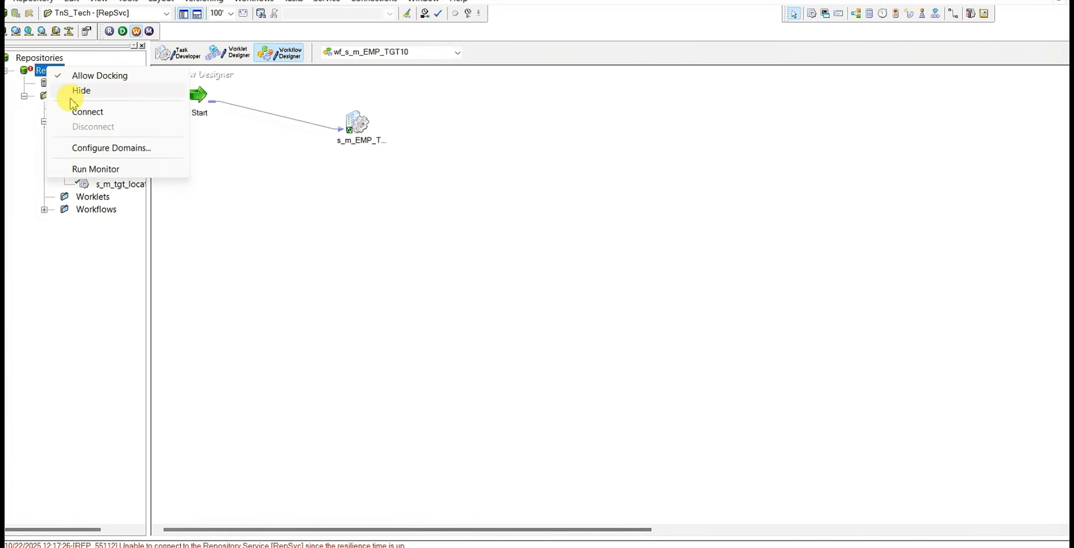
{"action": "left_click", "coordinate": [84, 110]}
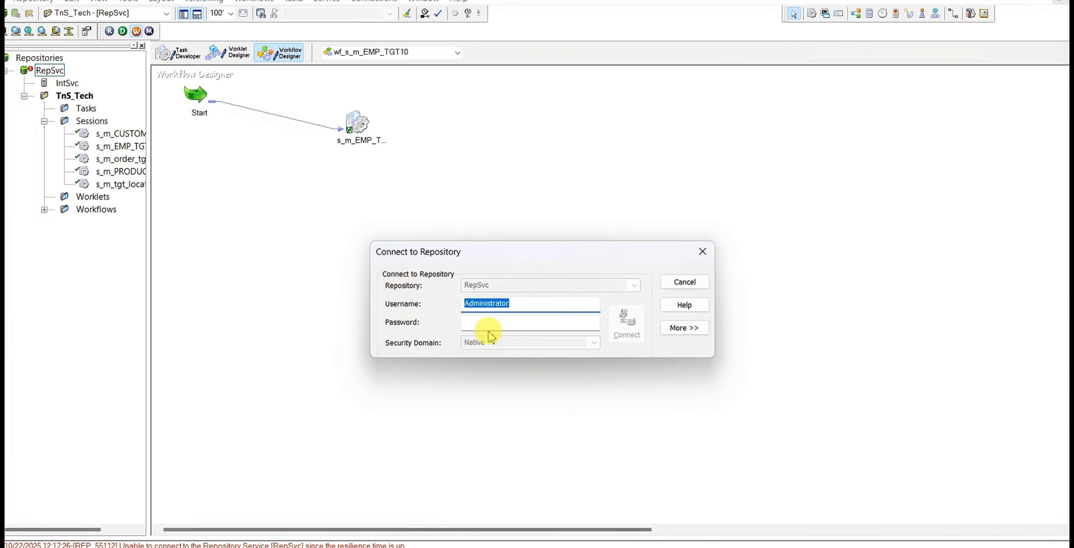
{"action": "left_click", "coordinate": [486, 322]}
{"action": "type", "text": "••"}
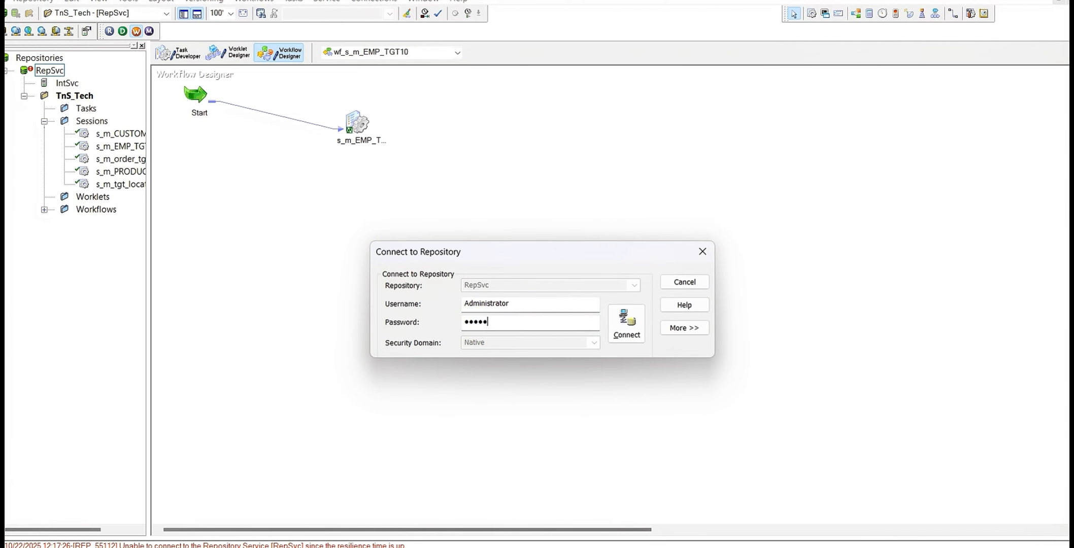
{"action": "left_click", "coordinate": [621, 310]}
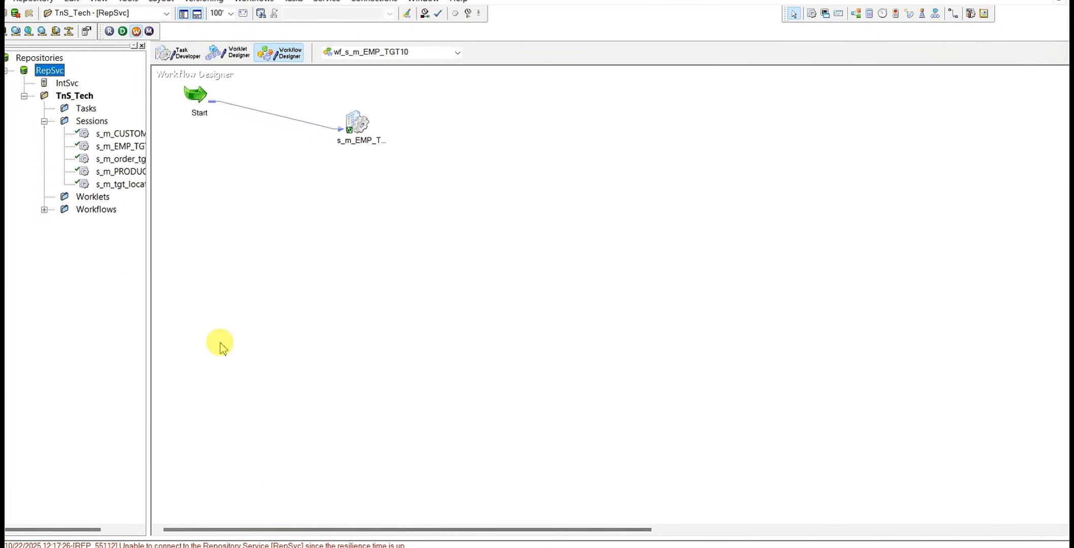
Save the TnS_Tech folder changes to RepSvc and enlarge the output area to review the save messages
{"action": "left_click", "coordinate": [278, 185]}
{"action": "key", "text": "ctrl+s"}
{"action": "scroll", "coordinate": [369, 512], "scroll_direction": "down", "scroll_amount": 1}
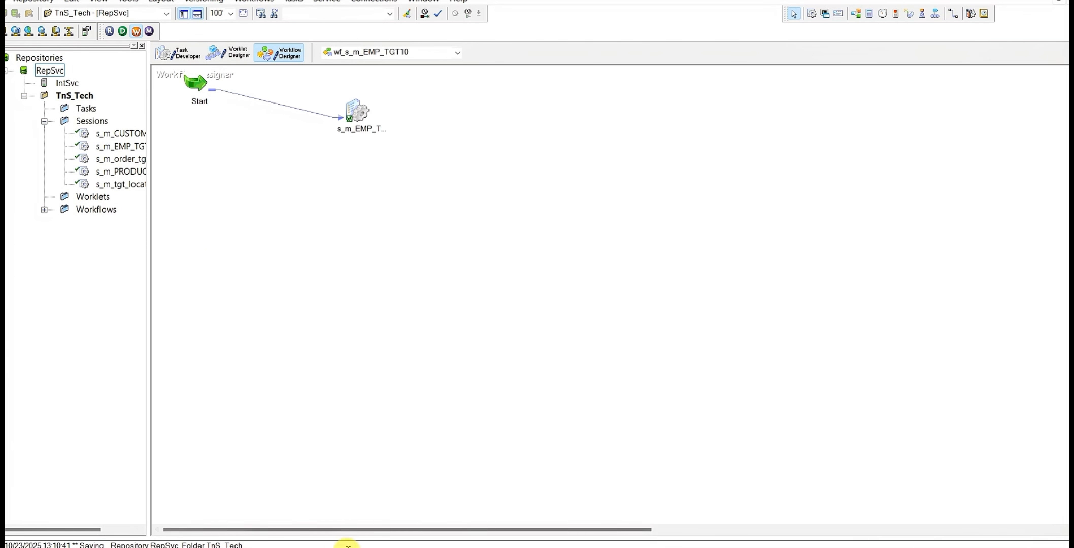
{"action": "left_click_drag", "start_coordinate": [366, 542], "coordinate": [376, 480]}
{"action": "scroll", "coordinate": [172, 516], "scroll_direction": "up", "scroll_amount": 3}
{"action": "scroll", "coordinate": [180, 510], "scroll_direction": "down", "scroll_amount": 1}
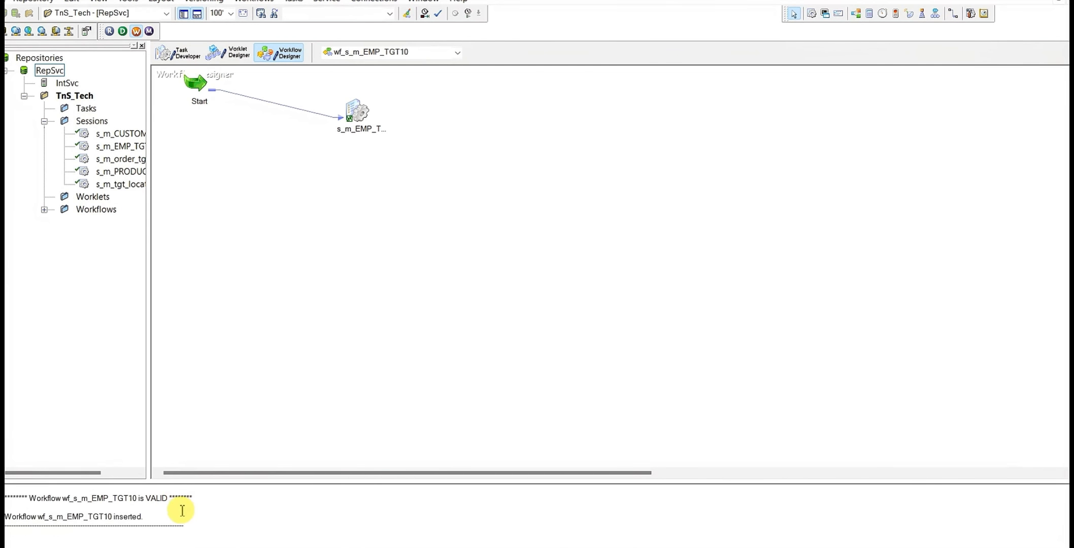
{"action": "scroll", "coordinate": [330, 379], "scroll_direction": "up", "scroll_amount": 1}
Start workflow wf_s_m_EMP_TGT10 and request the run properties of session s_m_EMP_TGT10 in Workflow Monitor
{"action": "right_click", "coordinate": [412, 151]}
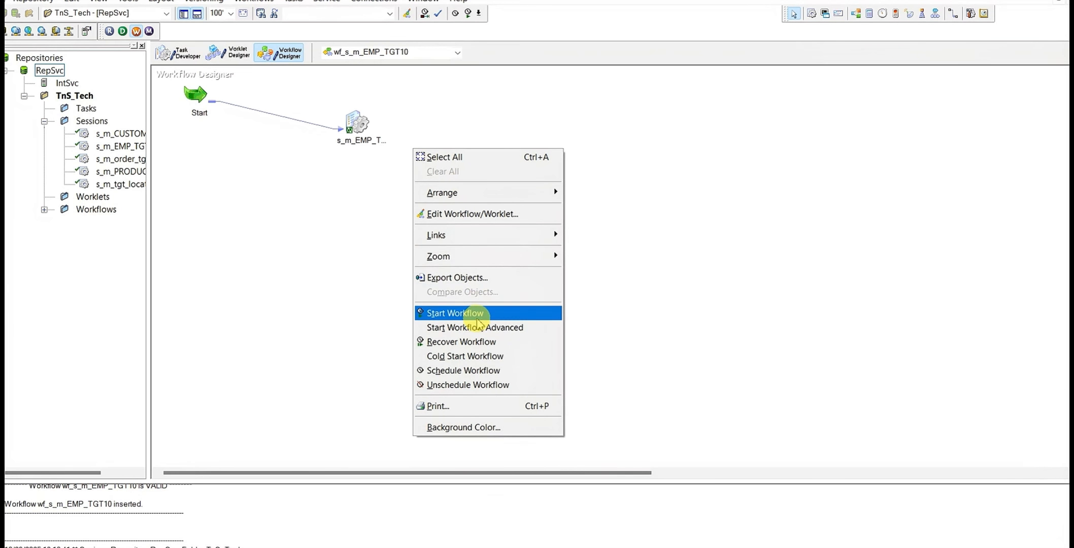
{"action": "left_click", "coordinate": [475, 314]}
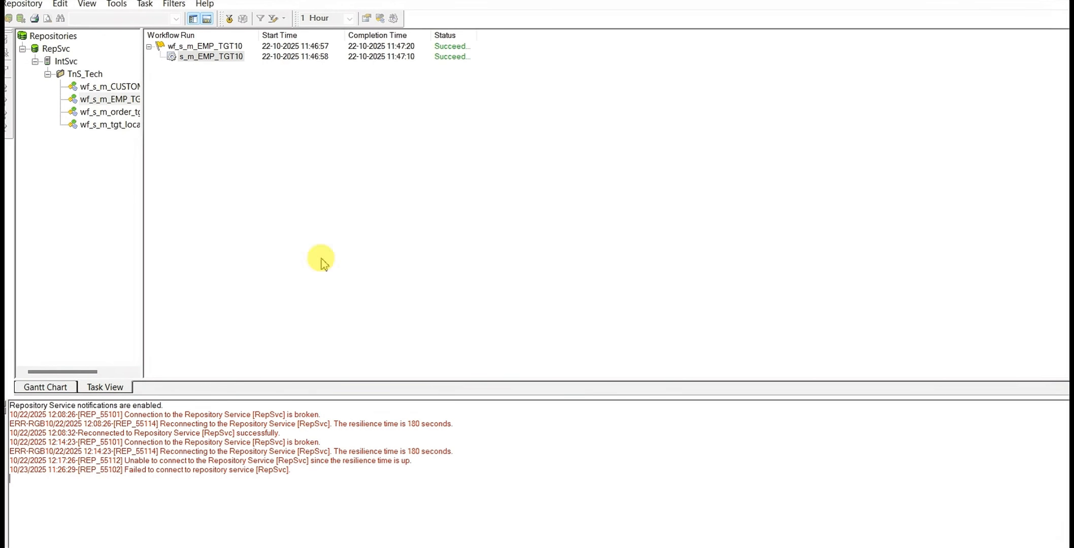
{"action": "right_click", "coordinate": [229, 57]}
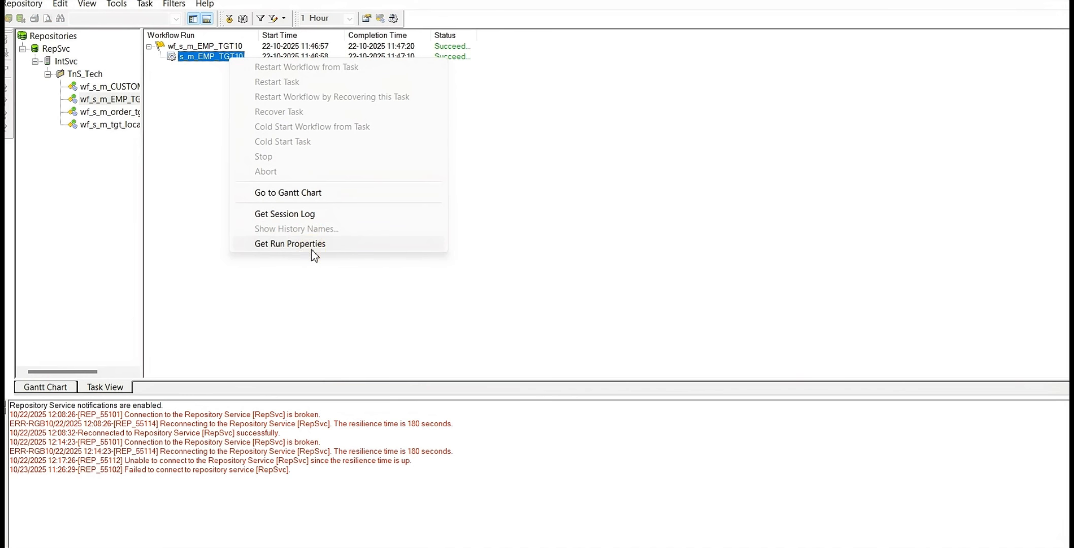
{"action": "left_click", "coordinate": [295, 245]}
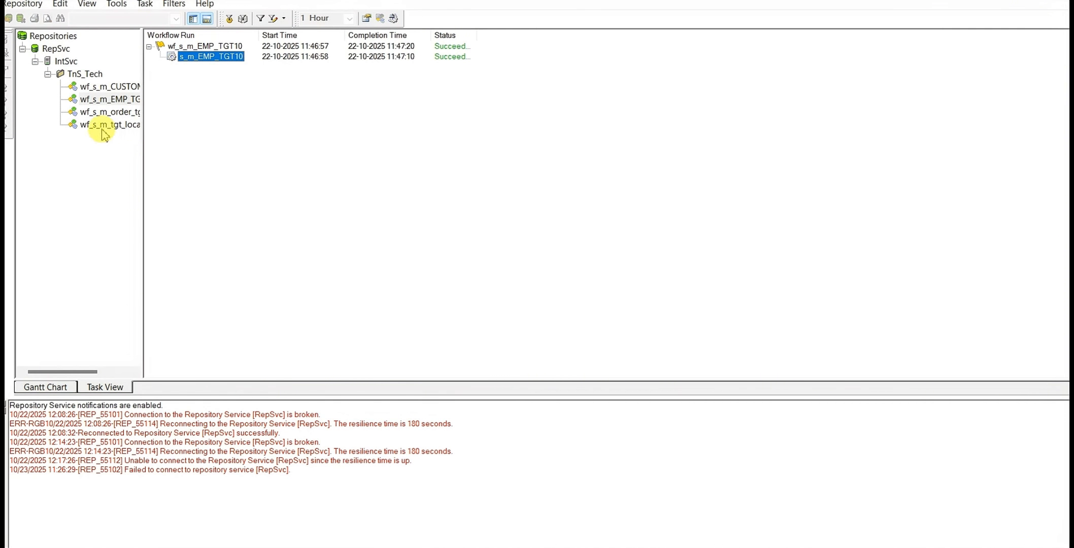
Widen the repository tree to show full workflow names and disconnect Workflow Monitor from RepSvc
{"action": "left_click_drag", "start_coordinate": [144, 127], "coordinate": [179, 133]}
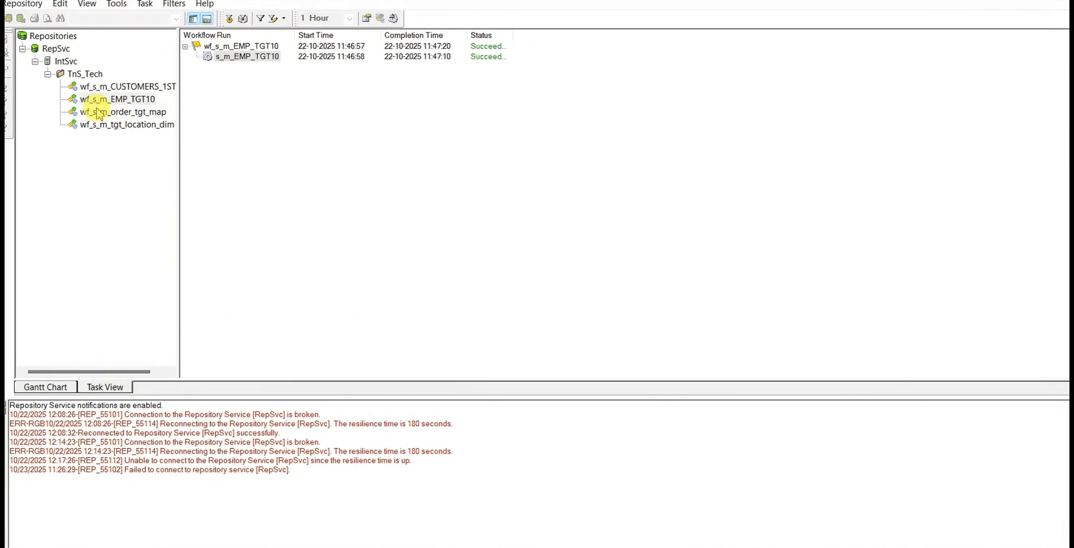
{"action": "left_click", "coordinate": [87, 74]}
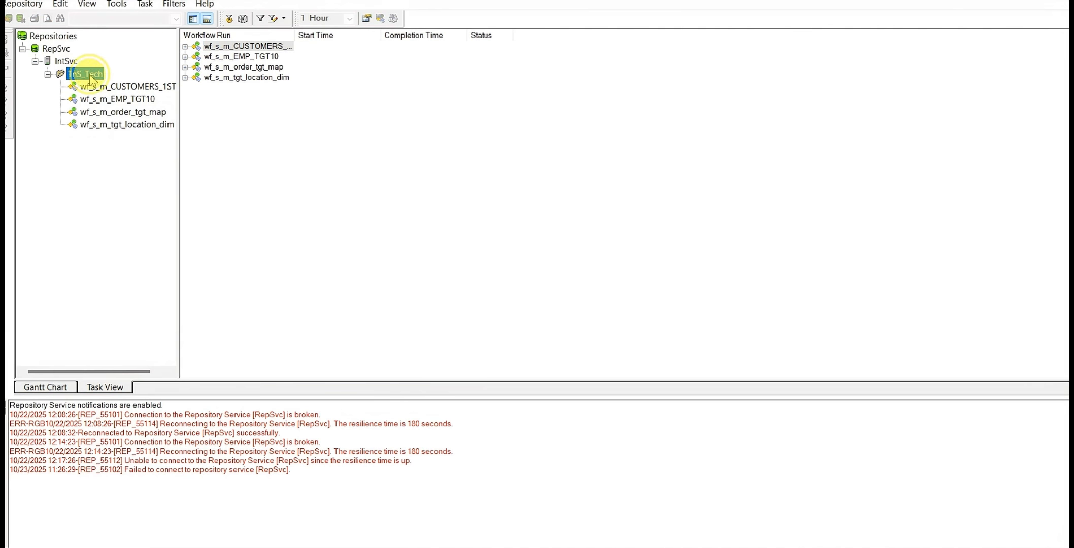
{"action": "right_click", "coordinate": [91, 77]}
{"action": "right_click", "coordinate": [61, 50]}
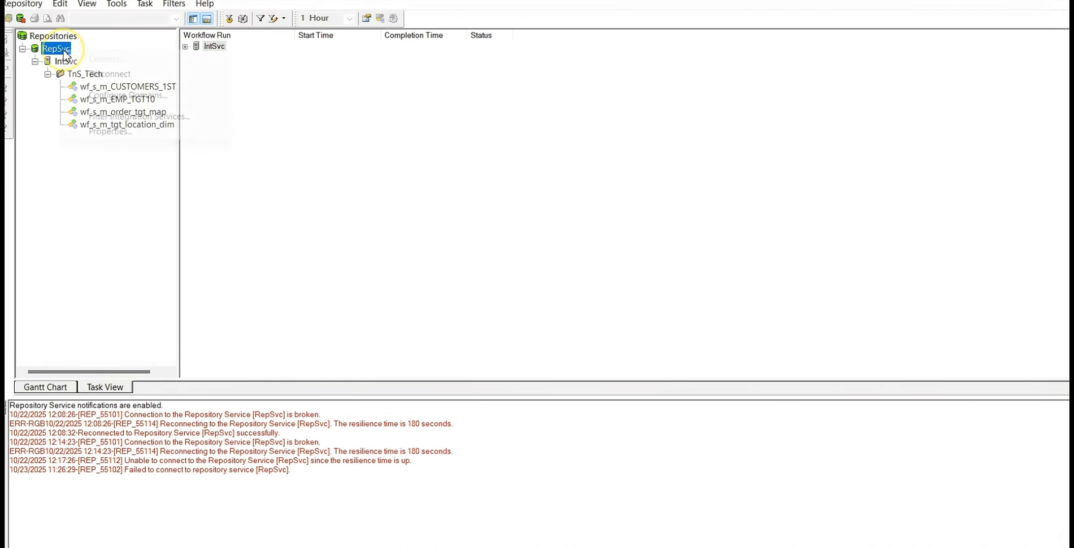
{"action": "left_click", "coordinate": [108, 75]}
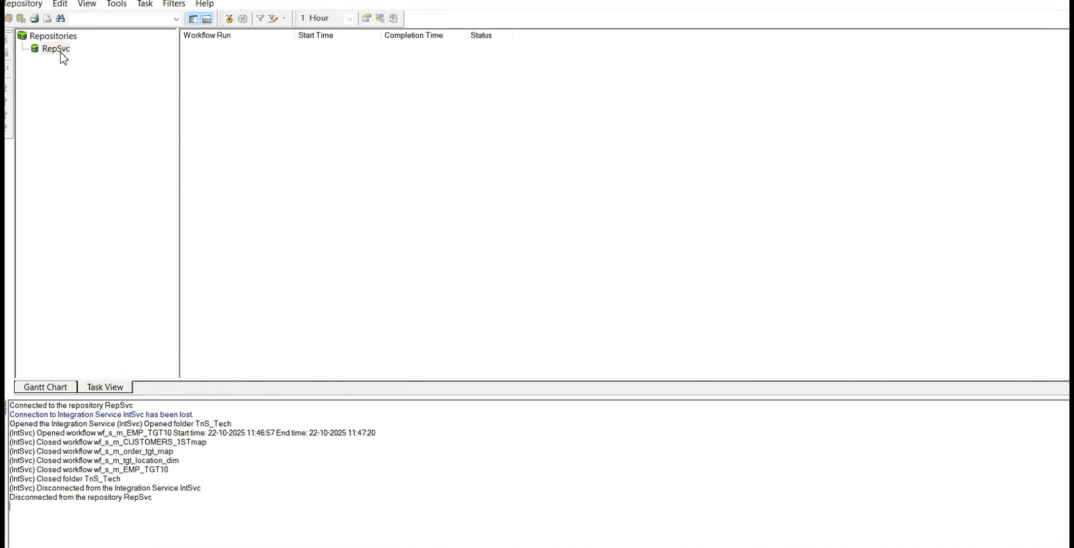
Reconnect Workflow Monitor to the RepSvc repository as Administrator by entering the account password
{"action": "right_click", "coordinate": [61, 51]}
{"action": "left_click", "coordinate": [104, 60]}
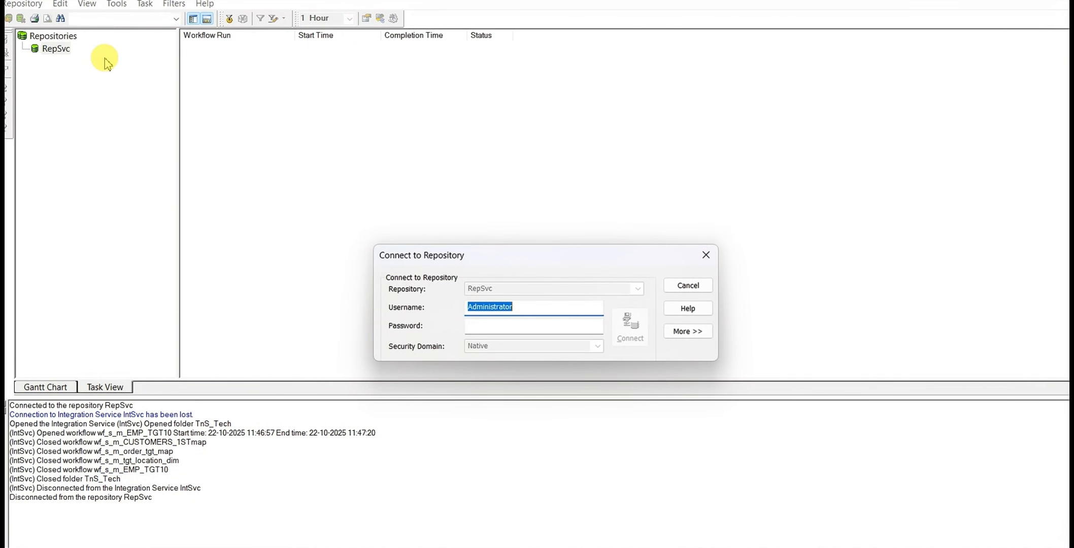
{"action": "left_click", "coordinate": [510, 326]}
{"action": "type", "text": "ad"}
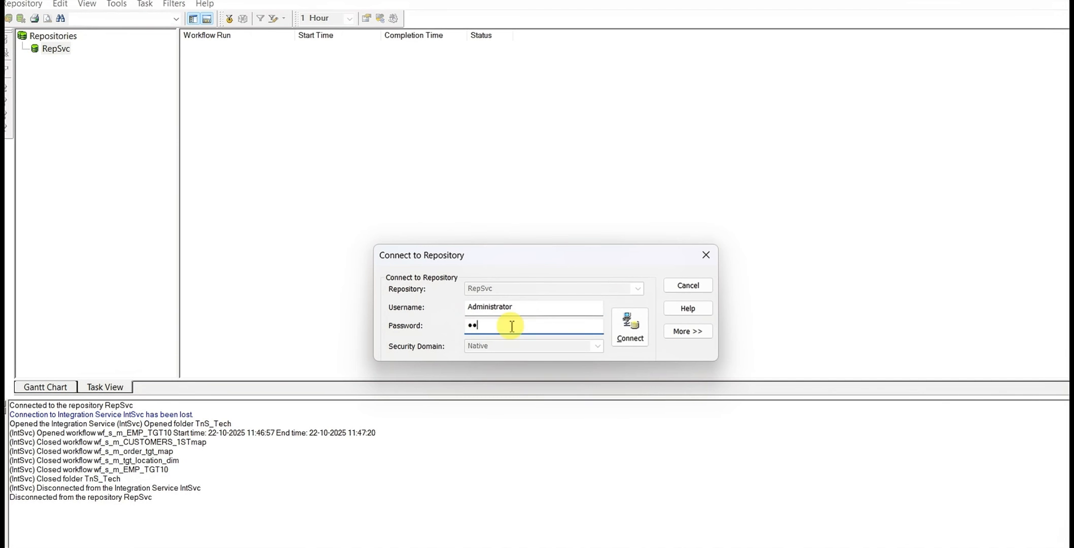
{"action": "type", "text": "min"}
{"action": "key", "text": "Return"}
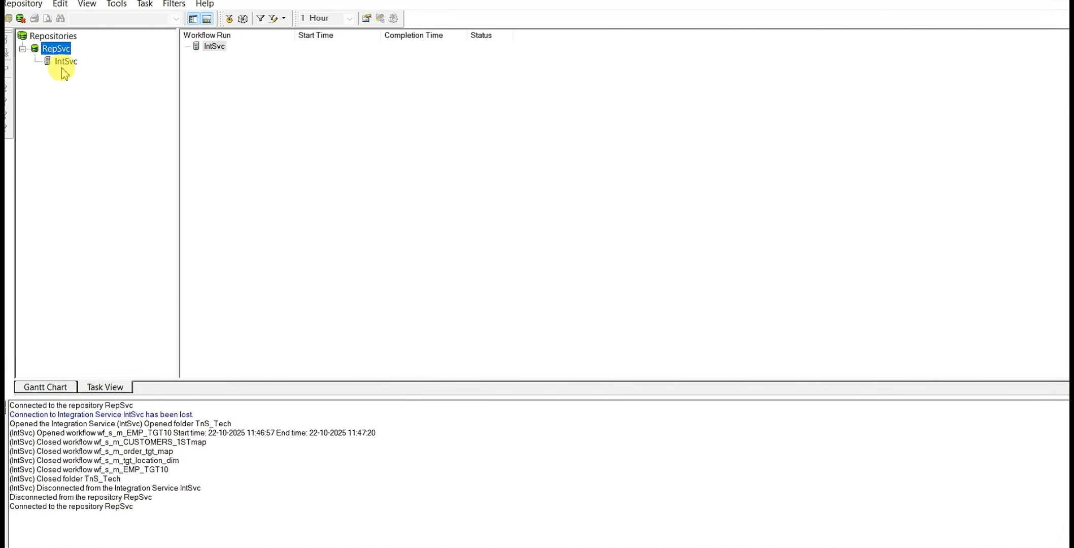
Open the IntSvc integration service and its TnS_Tech folder, and widen the tree to list the workflows
{"action": "left_click", "coordinate": [63, 65]}
{"action": "right_click", "coordinate": [65, 63]}
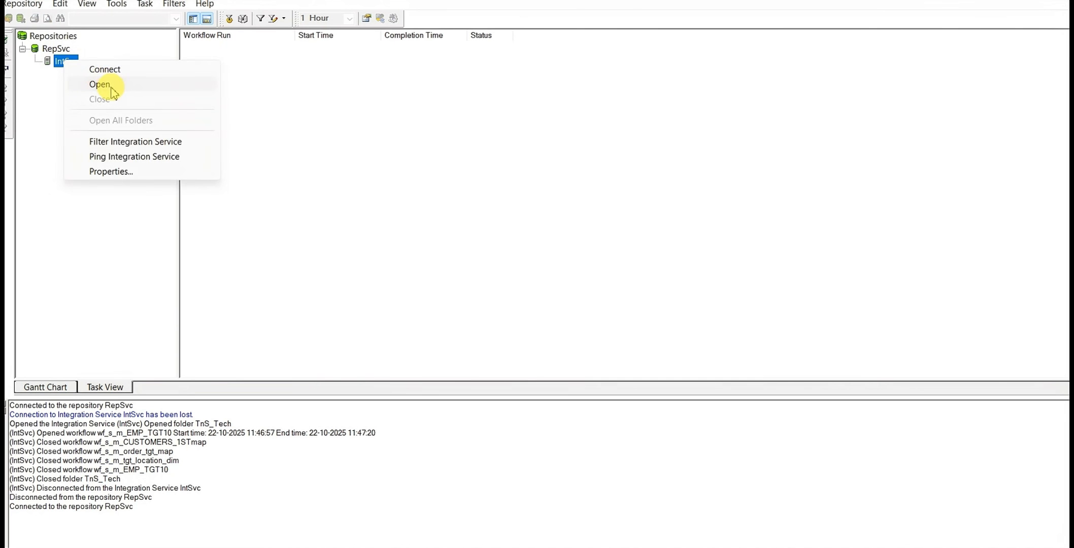
{"action": "left_click", "coordinate": [74, 84]}
{"action": "left_click", "coordinate": [87, 74]}
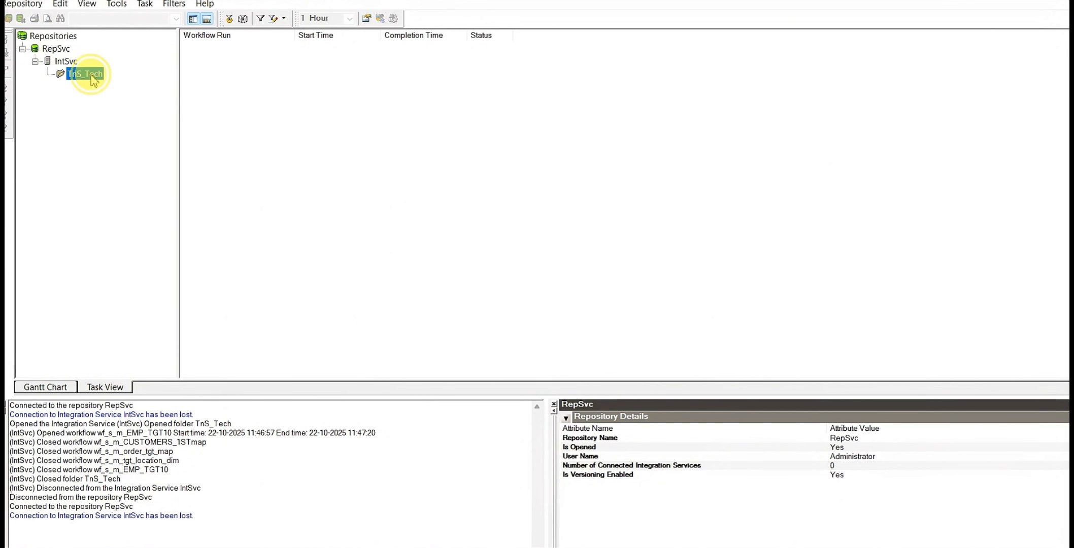
{"action": "right_click", "coordinate": [87, 74]}
{"action": "left_click", "coordinate": [128, 84]}
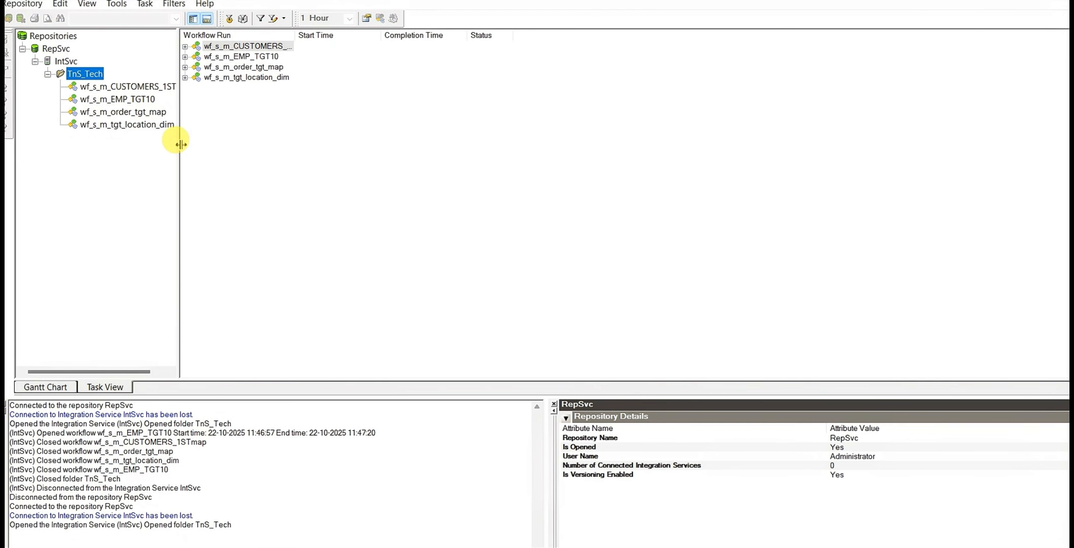
{"action": "left_click_drag", "start_coordinate": [180, 144], "coordinate": [227, 160]}
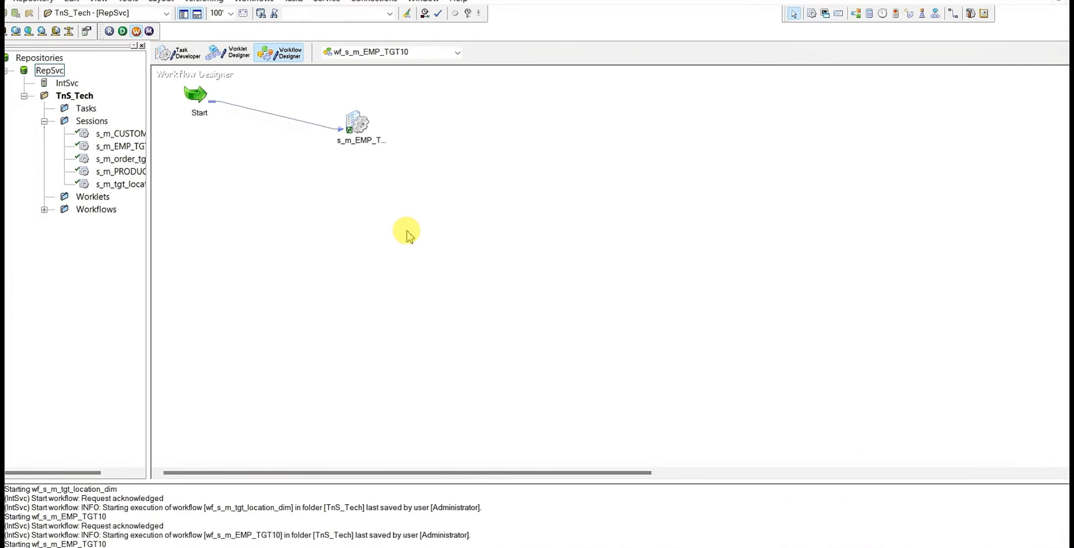
{"action": "right_click", "coordinate": [406, 145]}
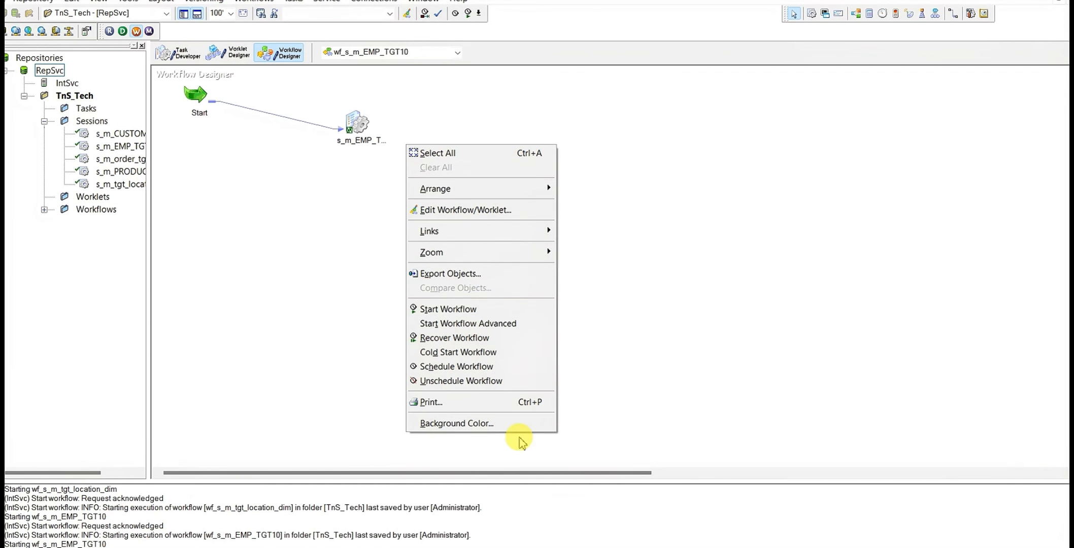
{"action": "key", "text": "Escape"}
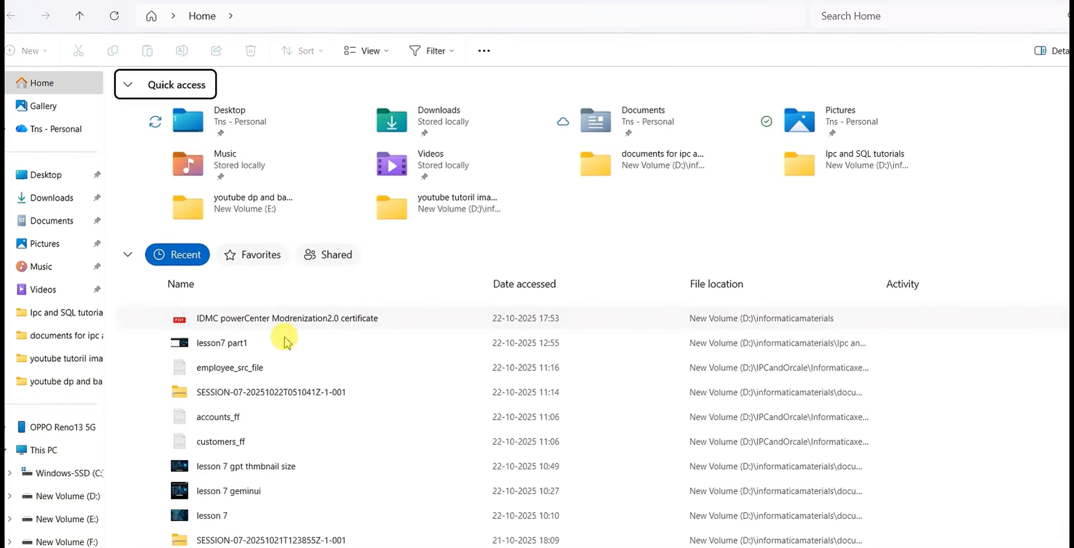
Browse File Explorer to the TgtFiles folder in D:\IPCandOrcale\Informaticaxeinstall\server\infa_shared to check for target files
{"action": "left_click", "coordinate": [83, 496]}
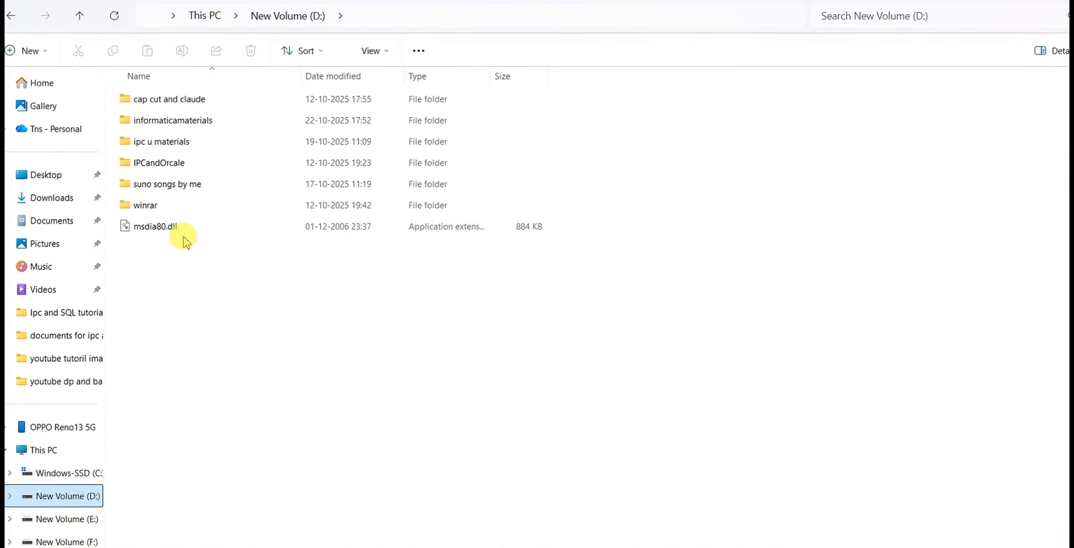
{"action": "double_click", "coordinate": [177, 163]}
{"action": "double_click", "coordinate": [193, 100]}
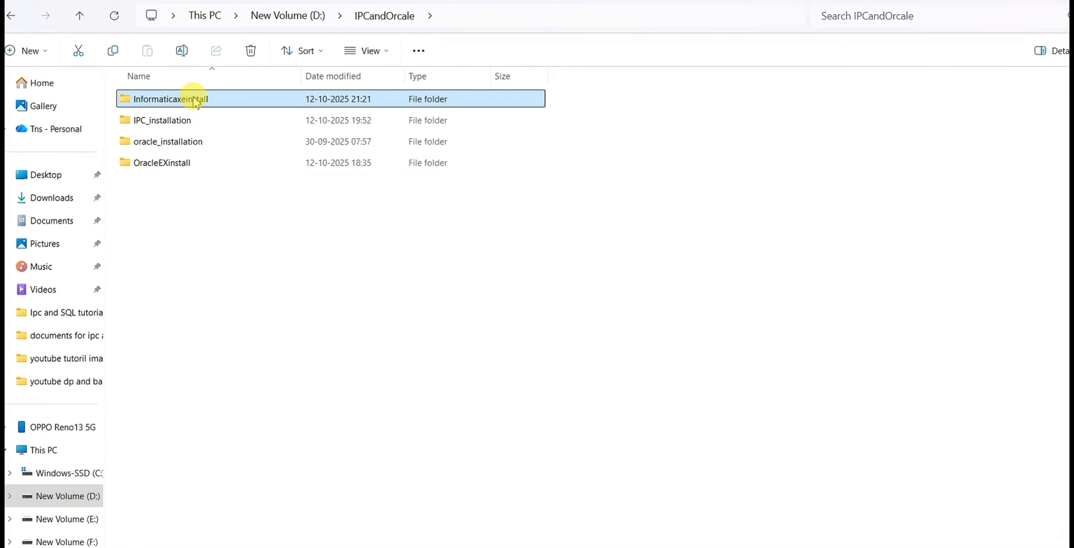
{"action": "double_click", "coordinate": [144, 311]}
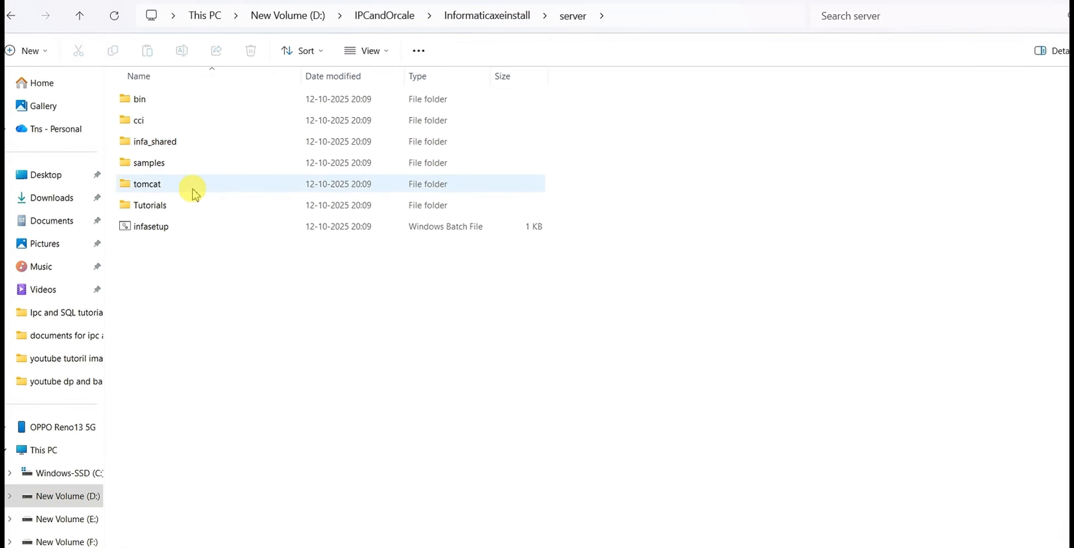
{"action": "left_click", "coordinate": [174, 147]}
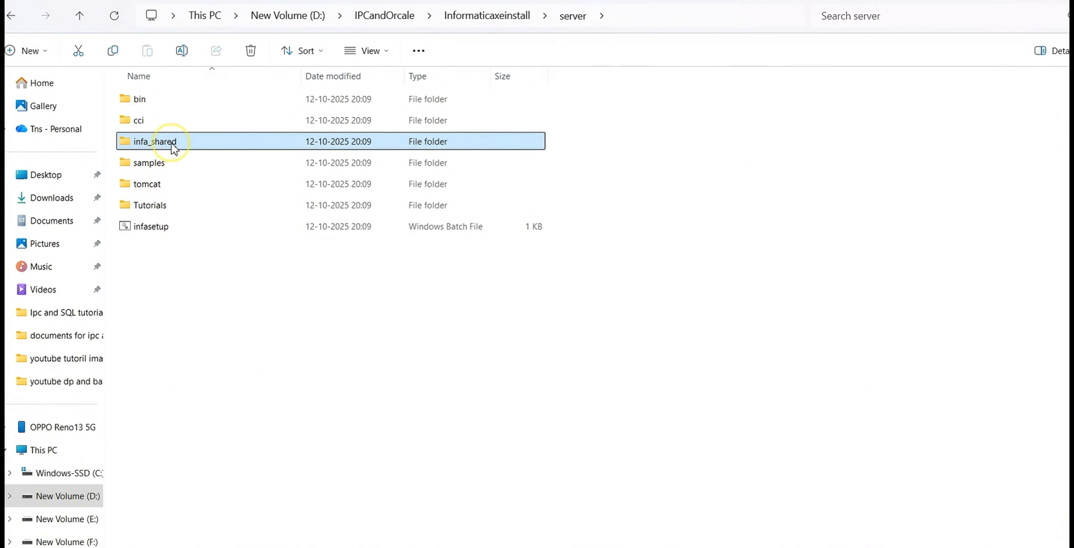
{"action": "double_click", "coordinate": [174, 147]}
{"action": "double_click", "coordinate": [181, 314]}
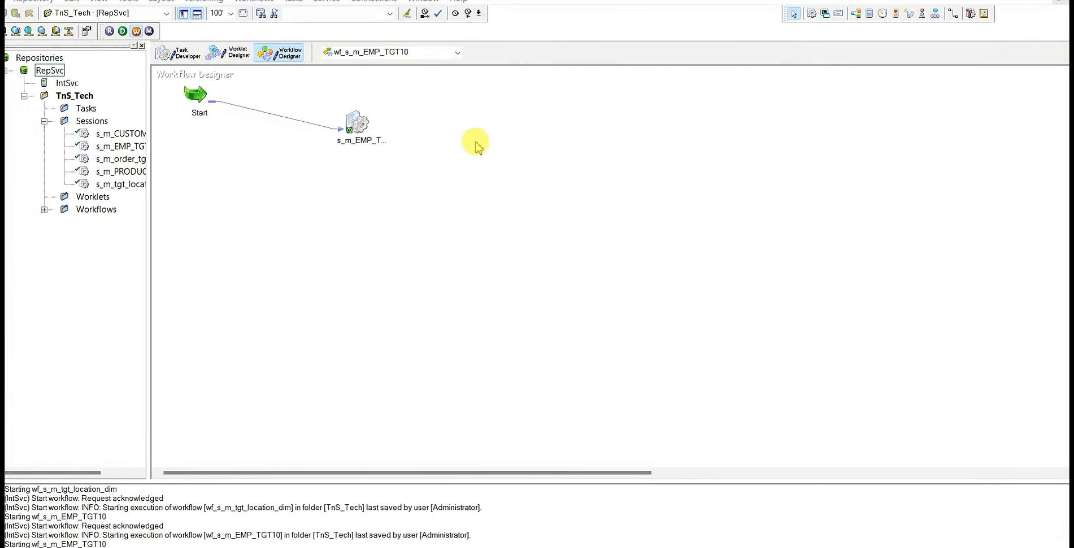
Switch to Workflow Manager, start workflow wf_s_m_EMP_TGT10, and look for its run in Workflow Monitor
{"action": "right_click", "coordinate": [461, 134]}
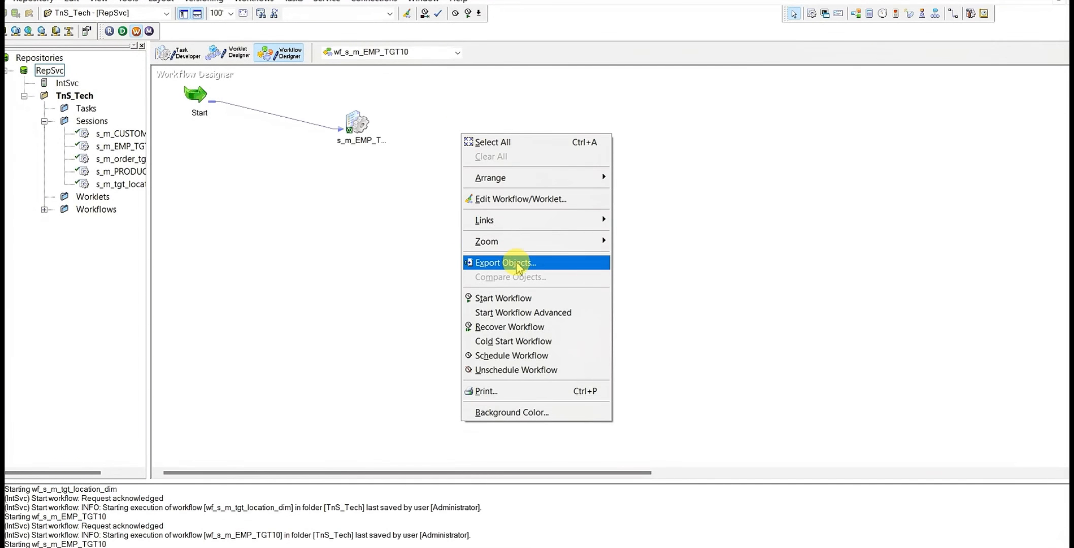
{"action": "left_click", "coordinate": [503, 298]}
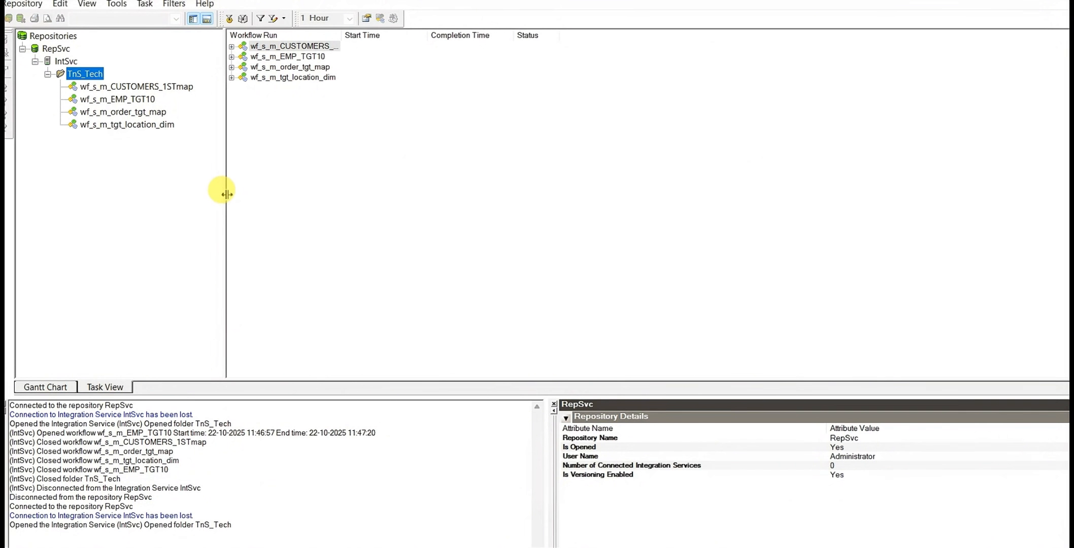
{"action": "left_click", "coordinate": [134, 174]}
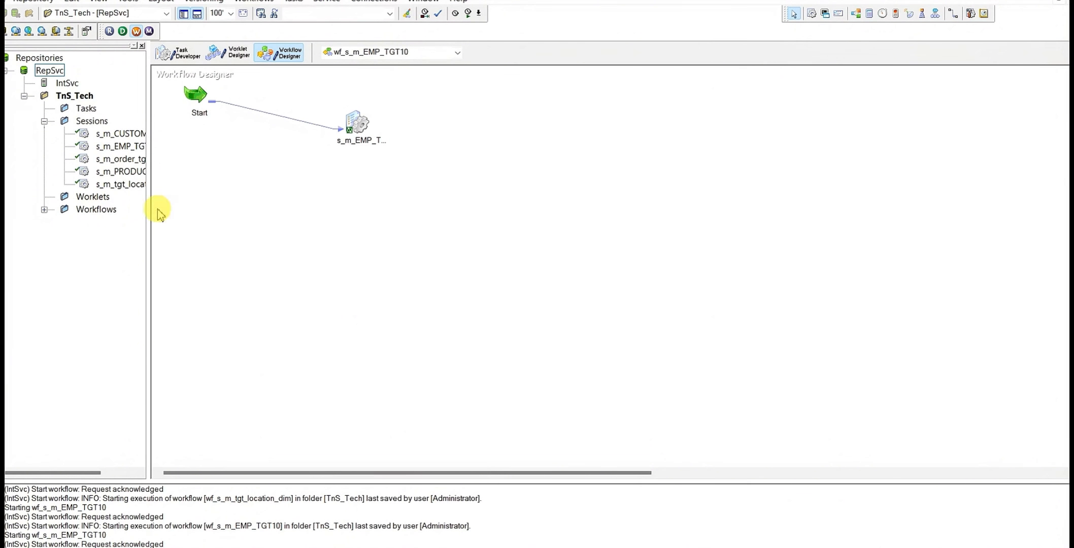
Widen the Workflow Manager repository tree to show full session names and check which session is open in Task Developer
{"action": "left_click_drag", "start_coordinate": [151, 211], "coordinate": [231, 213]}
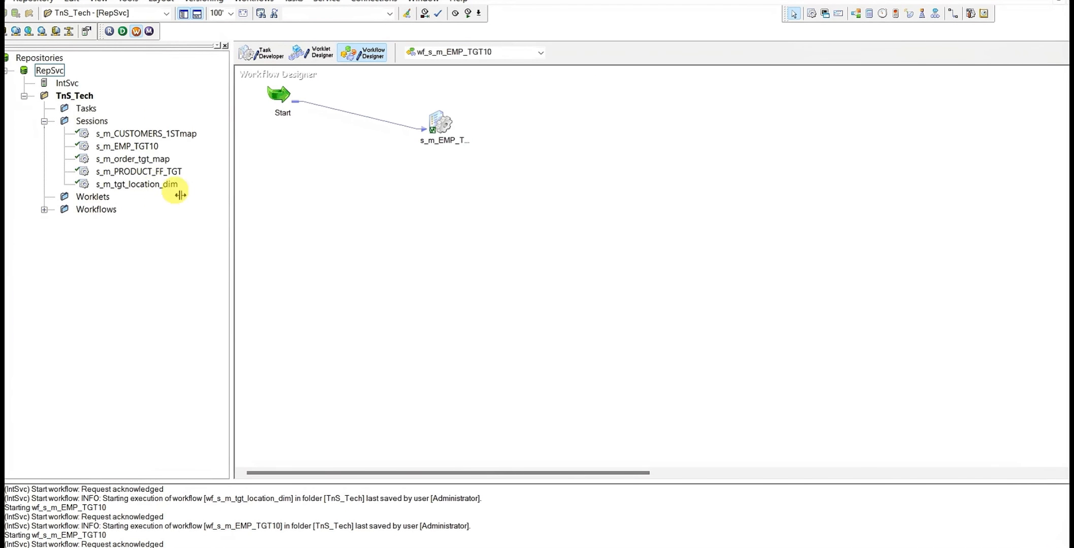
{"action": "mouse_move", "coordinate": [433, 124]}
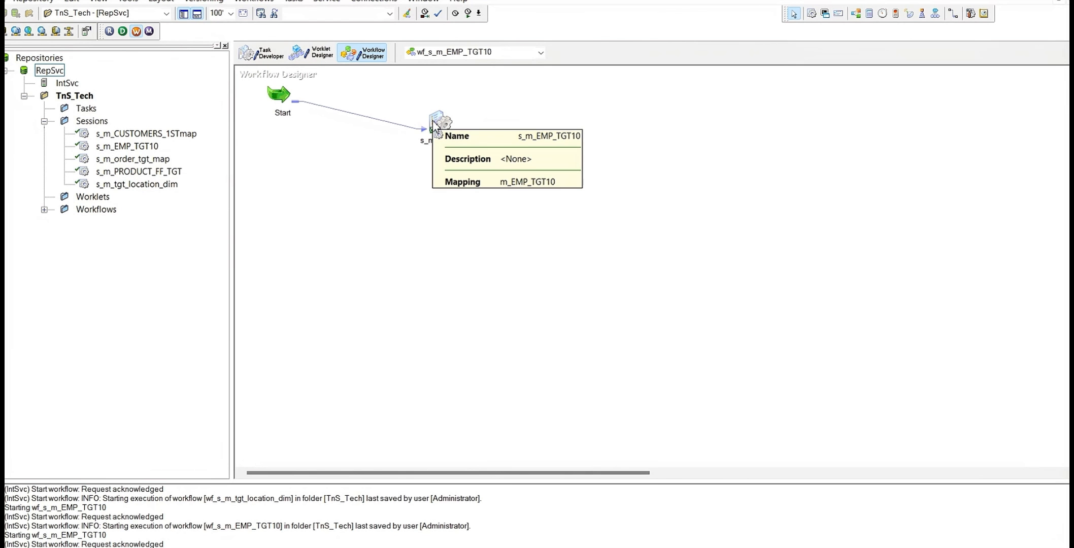
{"action": "left_click", "coordinate": [260, 52]}
{"action": "mouse_move", "coordinate": [283, 108]}
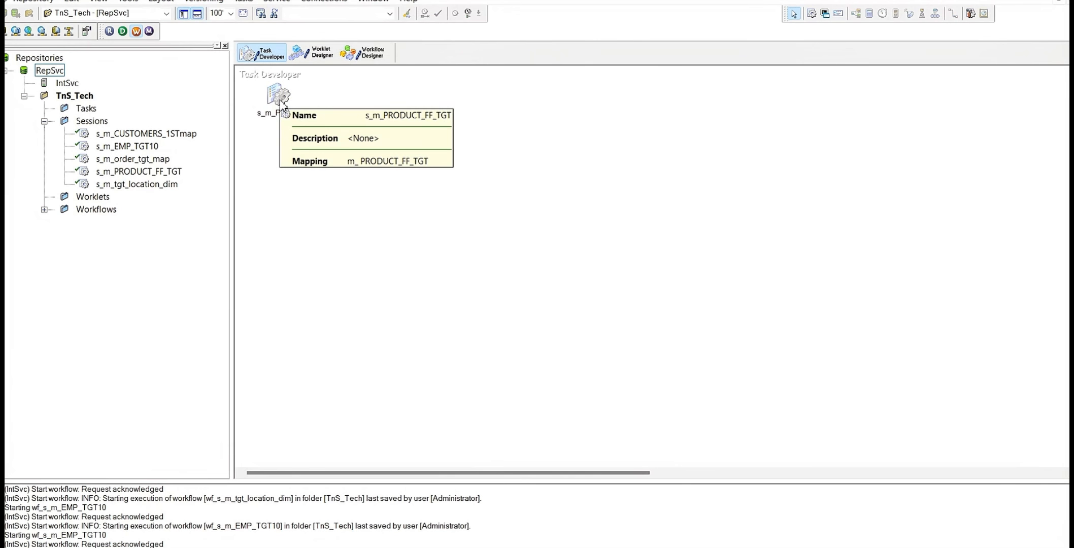
{"action": "left_click", "coordinate": [363, 52]}
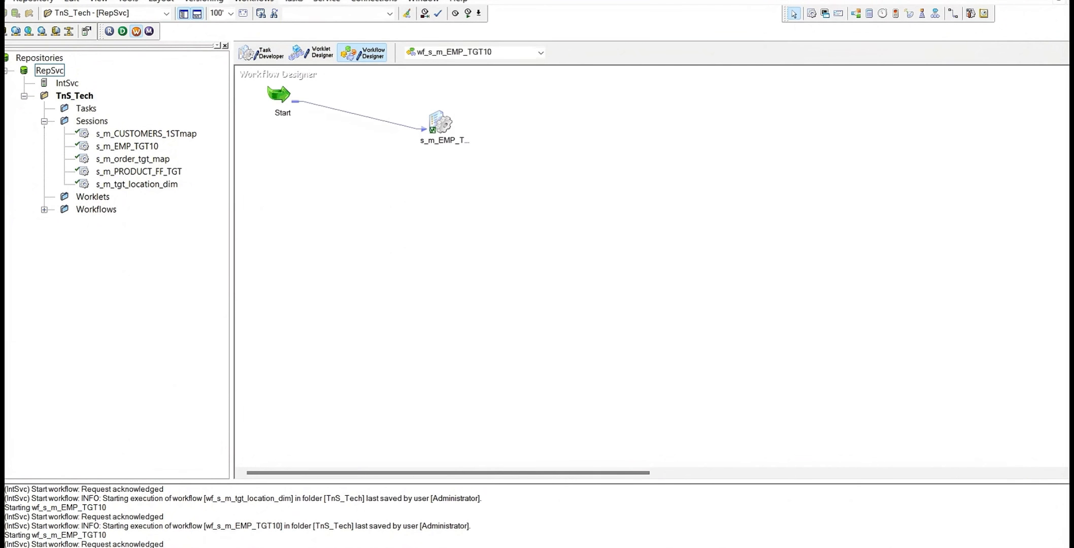
Create a new workflow named wf_s_m_PRODUCT_FF_TGT on the IntSvc integration service
{"action": "left_click", "coordinate": [254, 1]}
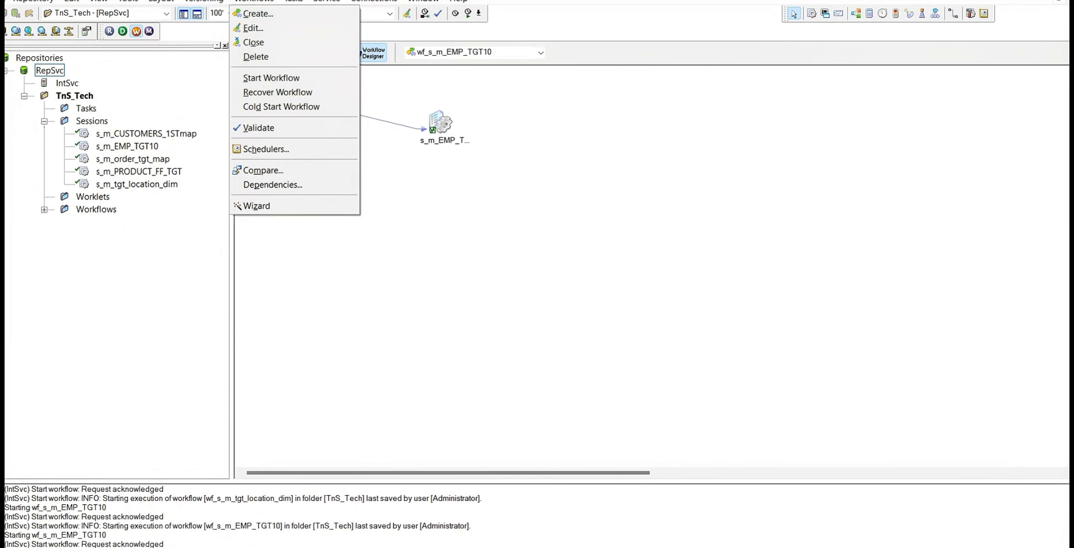
{"action": "left_click", "coordinate": [277, 15]}
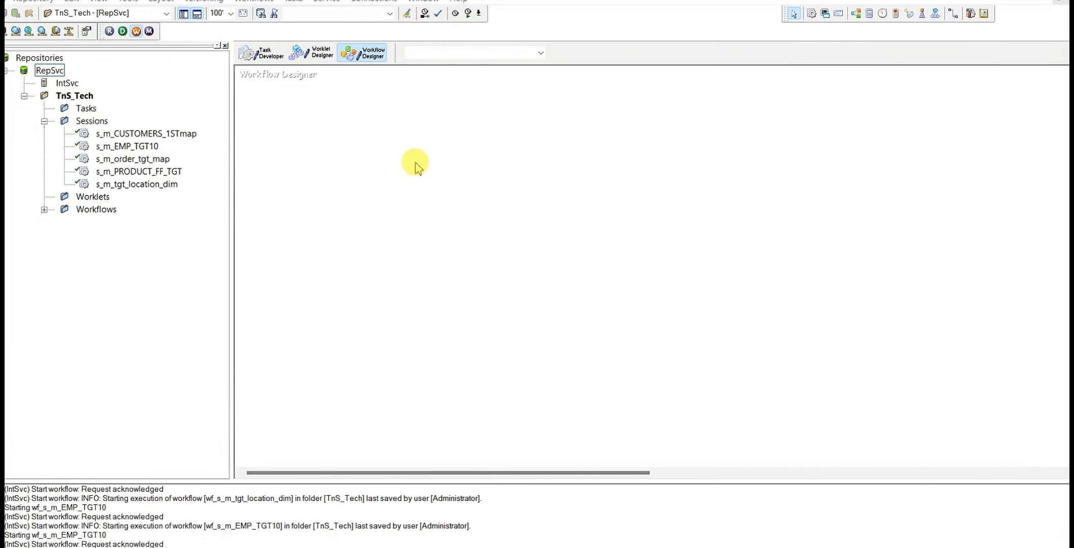
{"action": "type", "text": "wf_PRODUCT_FF_TGT.dat"}
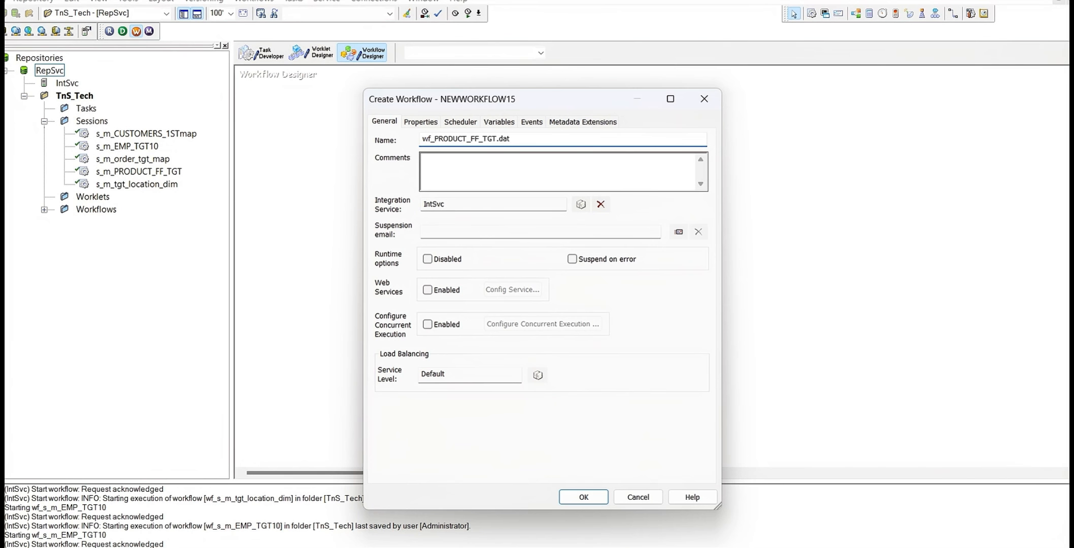
{"action": "key", "text": "ctrl+z"}
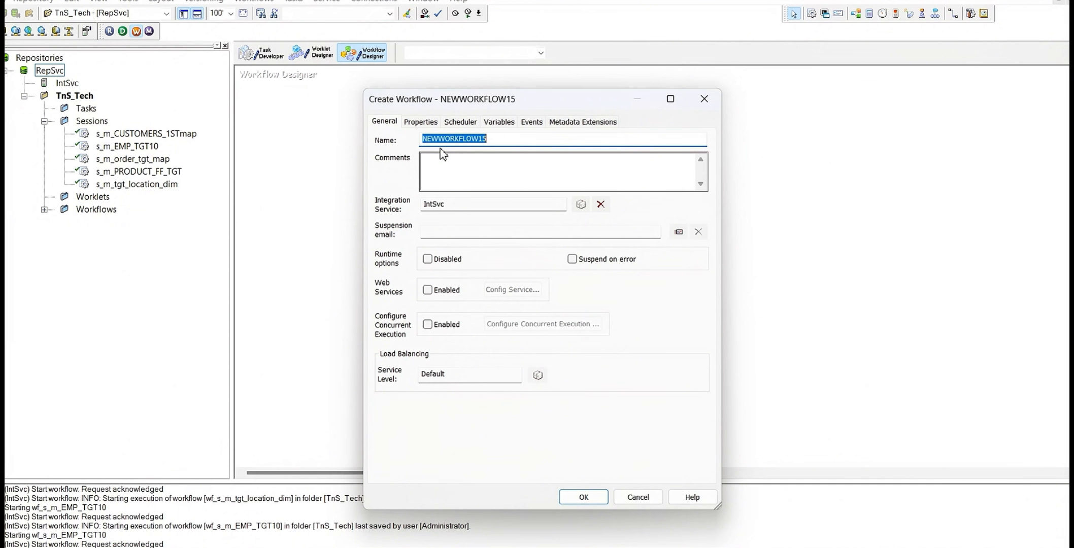
{"action": "type", "text": "wf_s_mPRODUCT_FF_TGT.dat"}
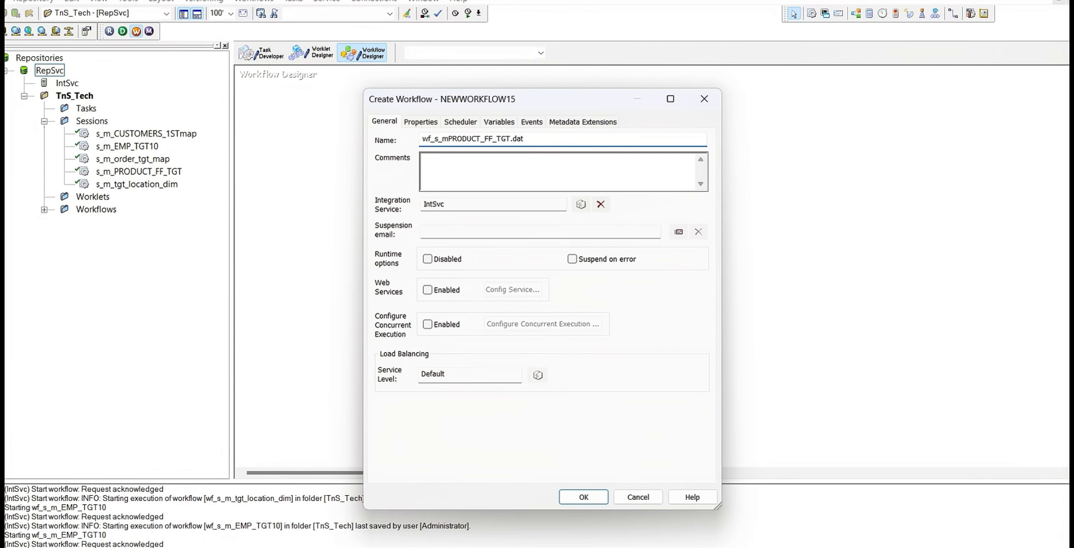
{"action": "key", "text": "ctrl+z"}
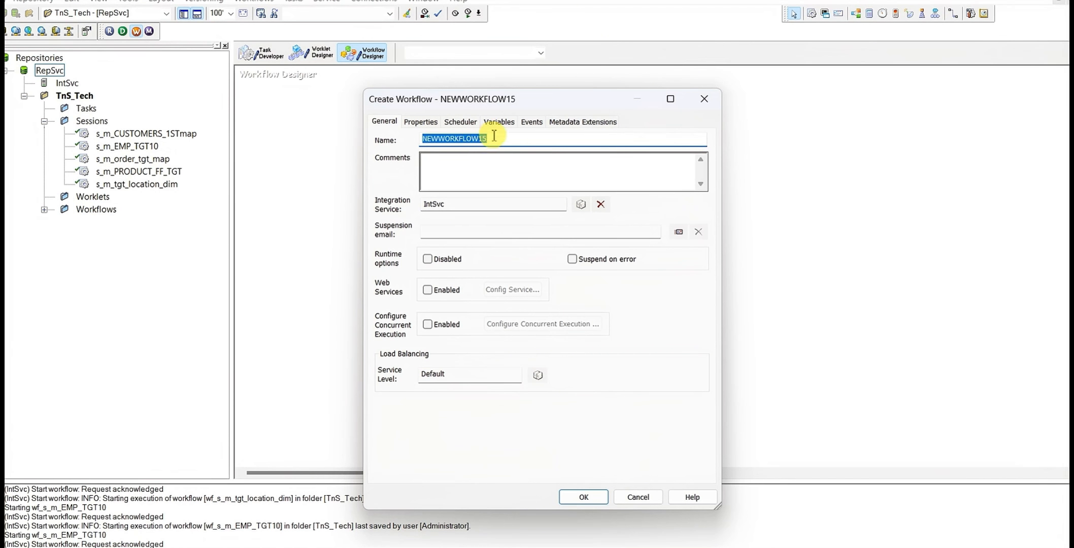
{"action": "type", "text": "wf_s_m_PRODUCT_FF_TGT"}
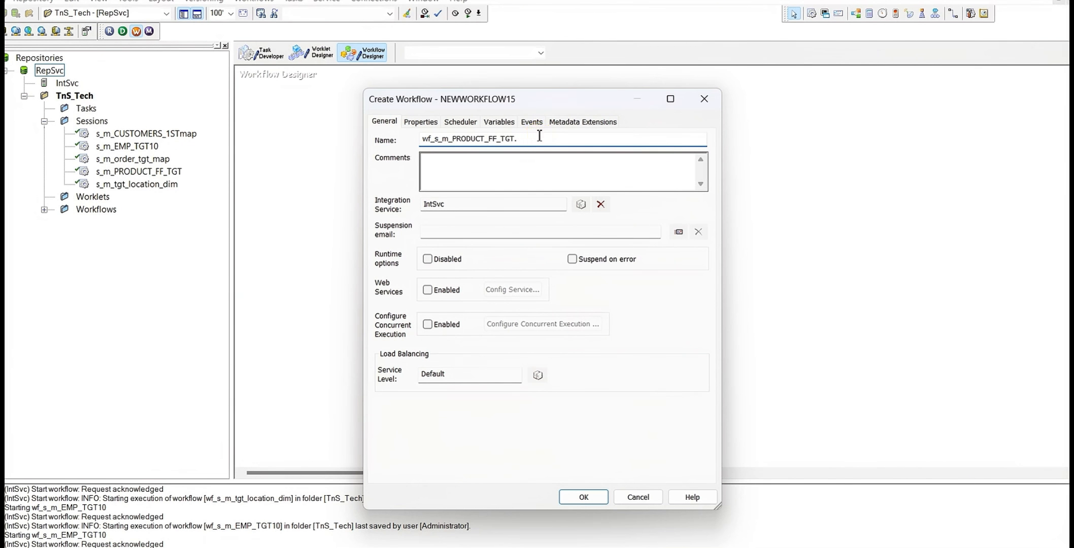
{"action": "left_click", "coordinate": [581, 496]}
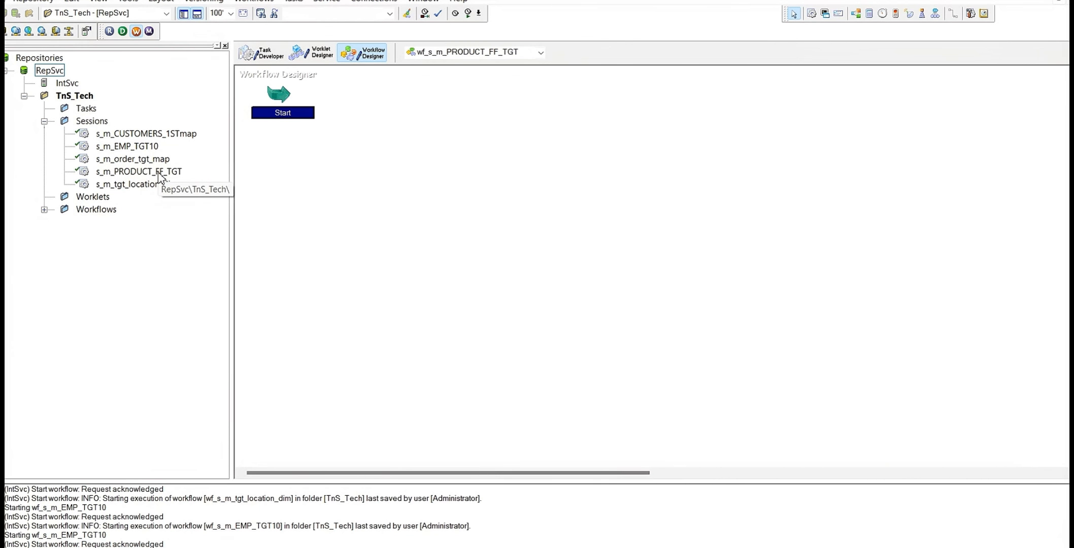
Review session s_m_PRODUCT_FF_TGT's mapping settings, checking the SQ_PRODUCTS connection and the PRODUCT_FF_TGT output file properties
{"action": "left_click", "coordinate": [262, 53]}
{"action": "double_click", "coordinate": [286, 100]}
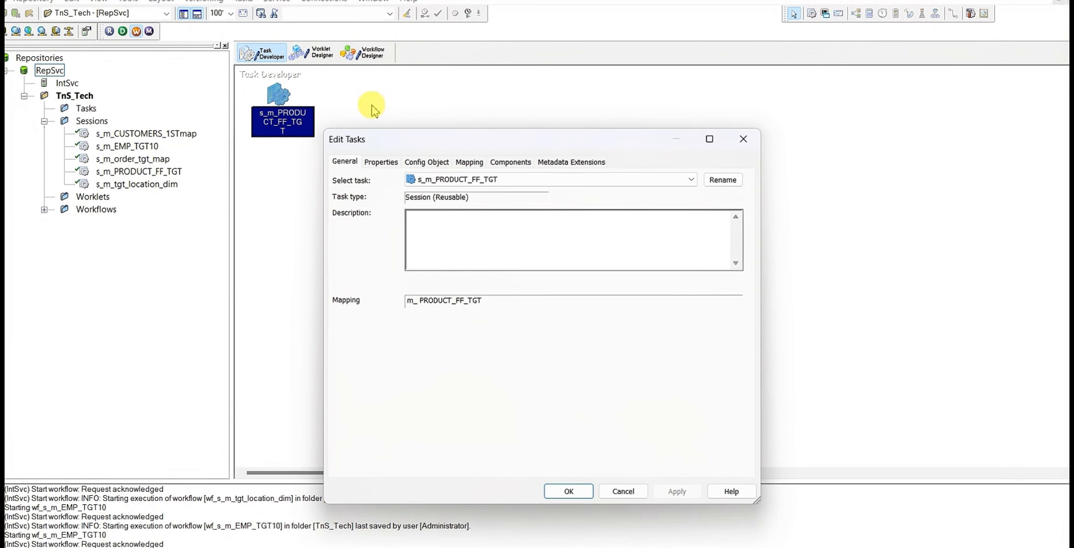
{"action": "left_click", "coordinate": [470, 161]}
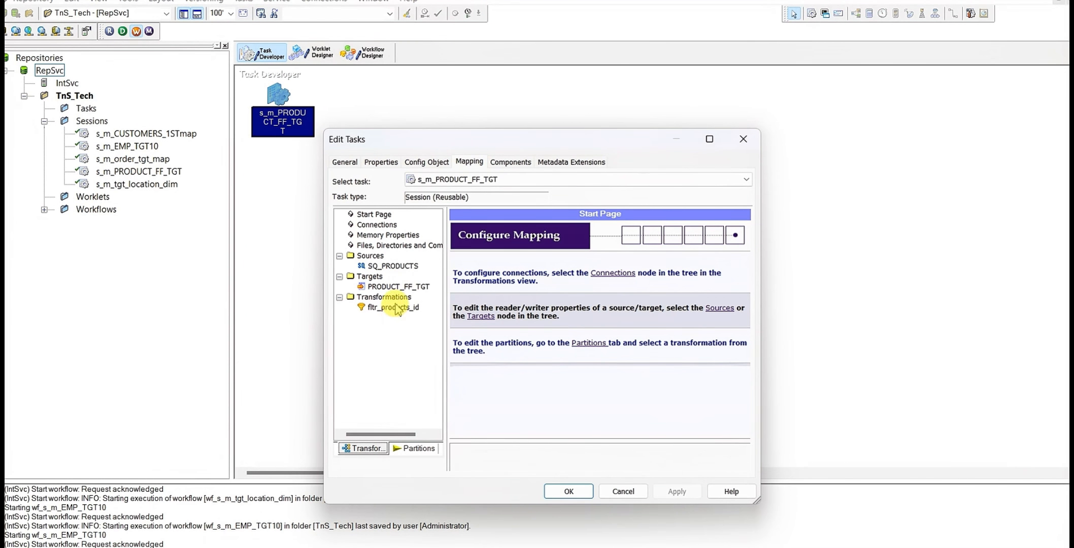
{"action": "left_click", "coordinate": [390, 266]}
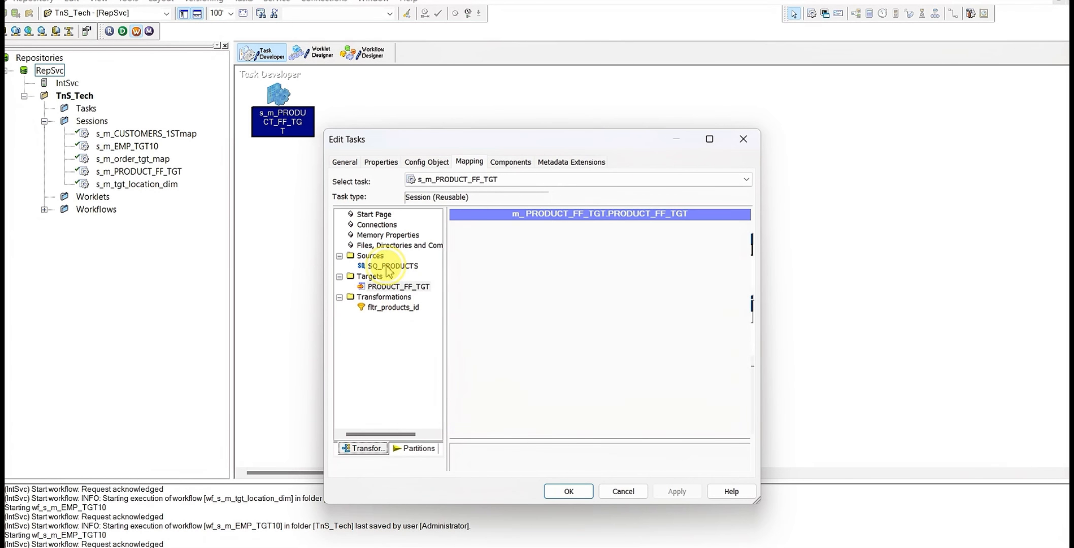
{"action": "left_click", "coordinate": [400, 288]}
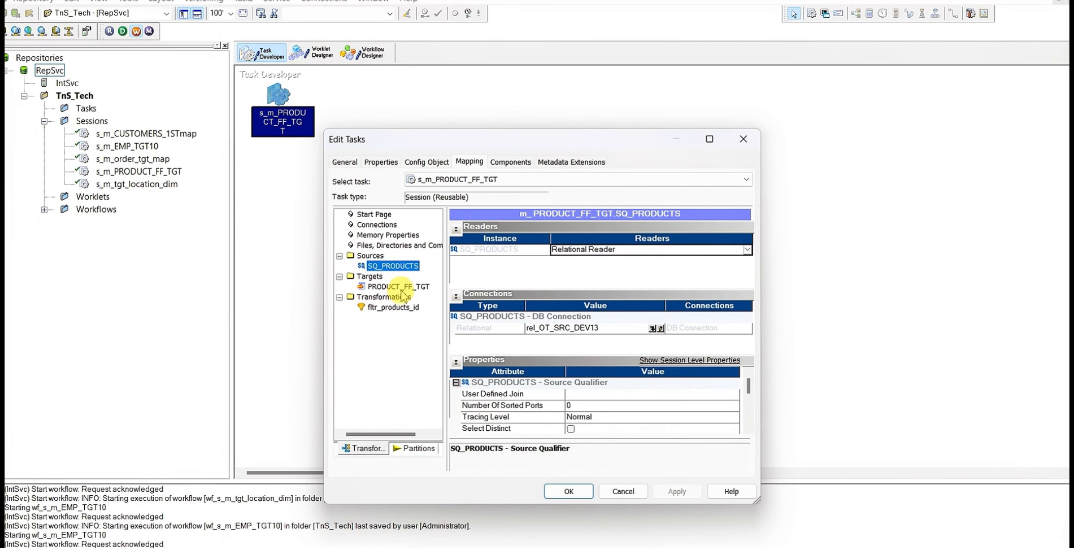
{"action": "left_click", "coordinate": [709, 138]}
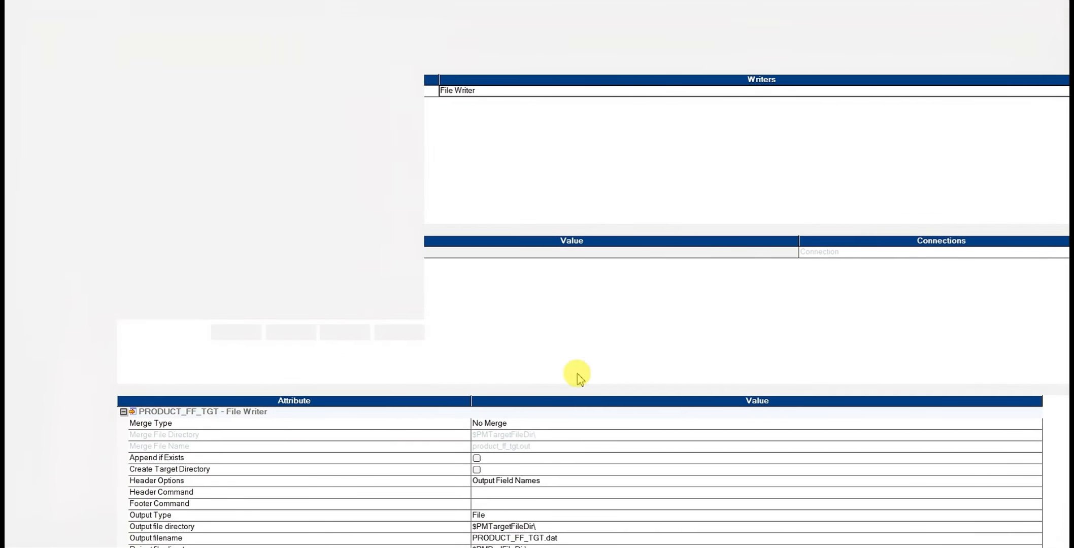
{"action": "scroll", "coordinate": [587, 442], "scroll_direction": "down", "scroll_amount": 2}
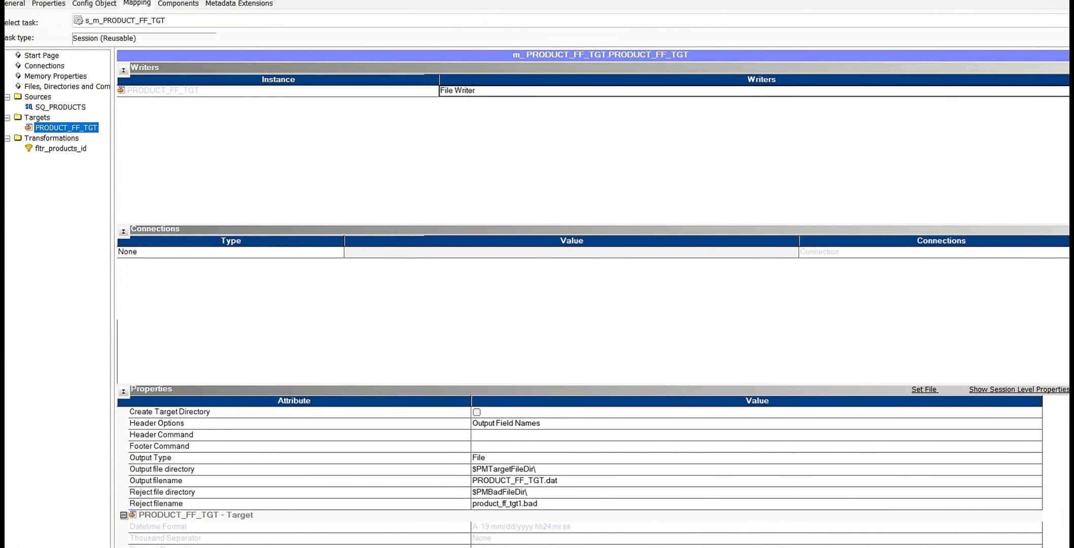
{"action": "key", "text": "Return"}
Add session s_m_PRODUCT_FF_TGT to the wf_s_m_PRODUCT_FF_TGT workflow and link the Start task to it
{"action": "left_click", "coordinate": [364, 60]}
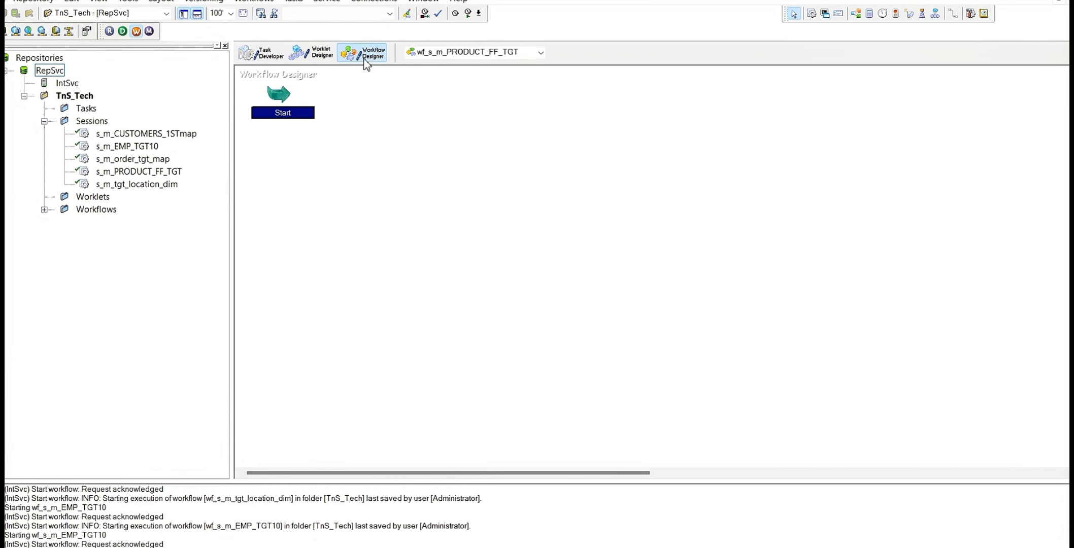
{"action": "left_click_drag", "start_coordinate": [138, 172], "coordinate": [462, 150]}
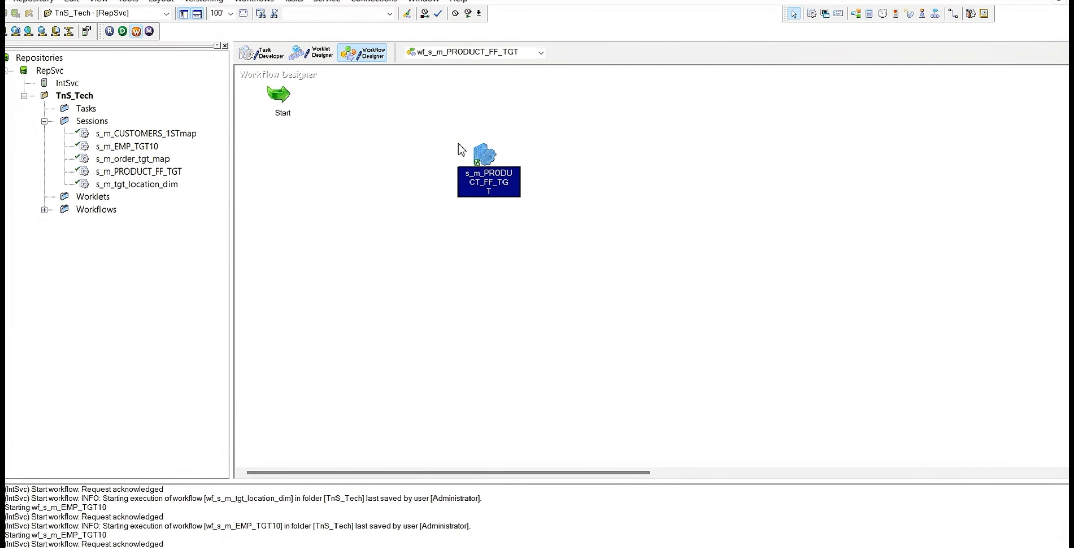
{"action": "left_click", "coordinate": [953, 14]}
{"action": "left_click_drag", "start_coordinate": [283, 92], "coordinate": [482, 165]}
Save workflow wf_s_m_PRODUCT_FF_TGT to the repository and review its validation messages
{"action": "key", "text": "ctrl+s"}
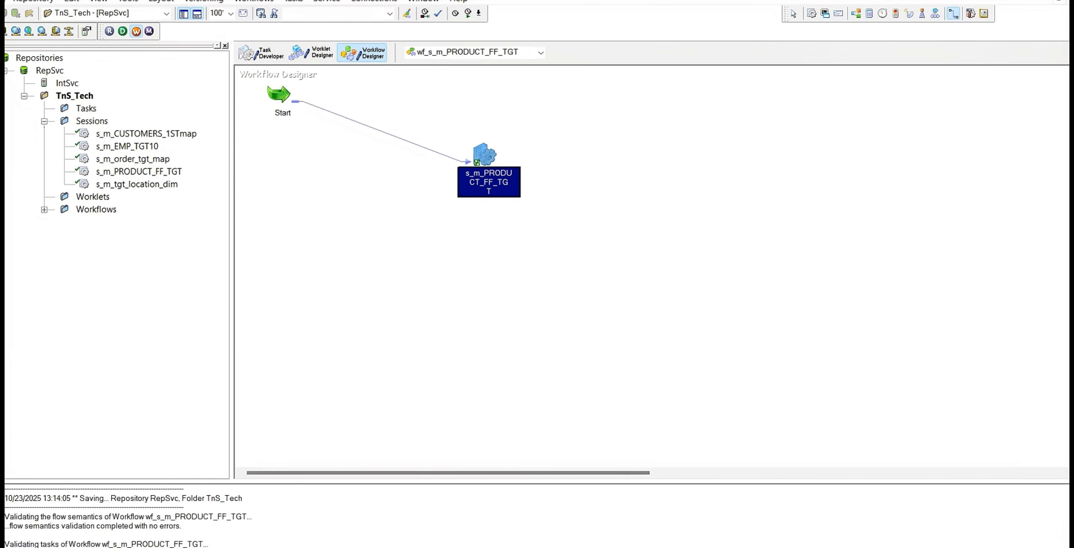
{"action": "left_click", "coordinate": [278, 532]}
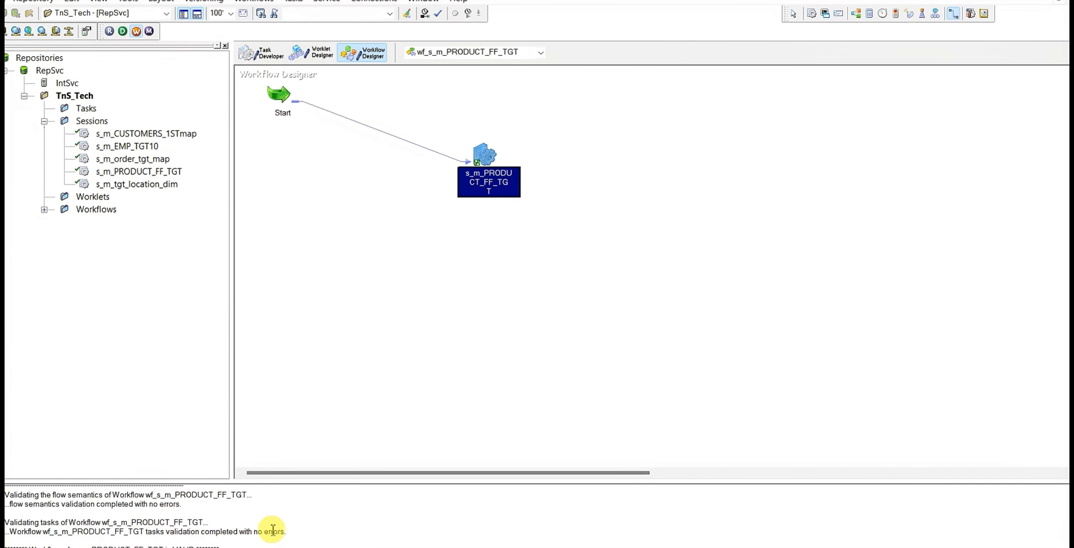
{"action": "scroll", "coordinate": [264, 525], "scroll_direction": "up", "scroll_amount": 1}
{"action": "scroll", "coordinate": [263, 525], "scroll_direction": "down", "scroll_amount": 1}
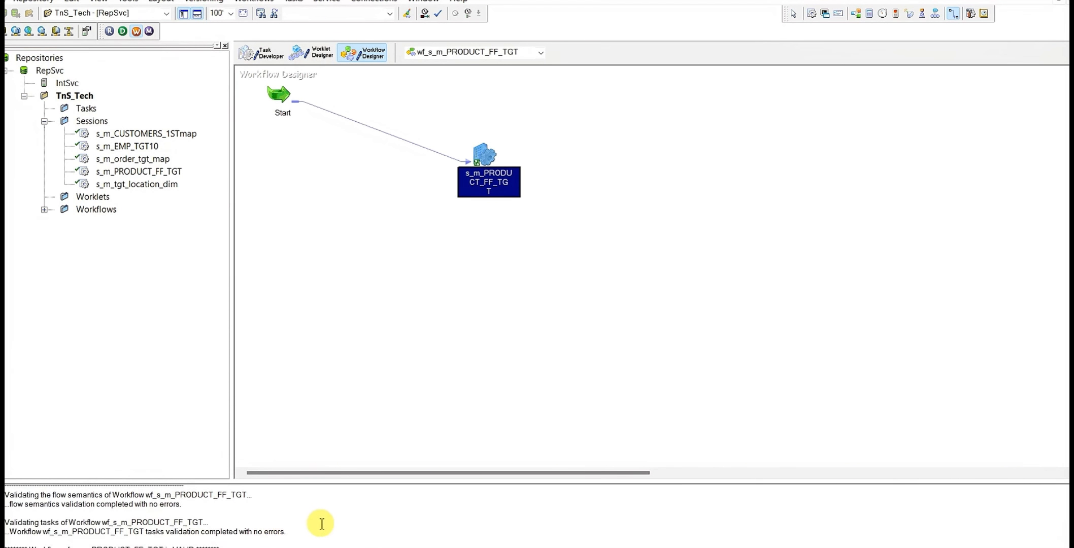
Deselect the session and start workflow wf_s_m_PRODUCT_FF_TGT
{"action": "left_click", "coordinate": [568, 141]}
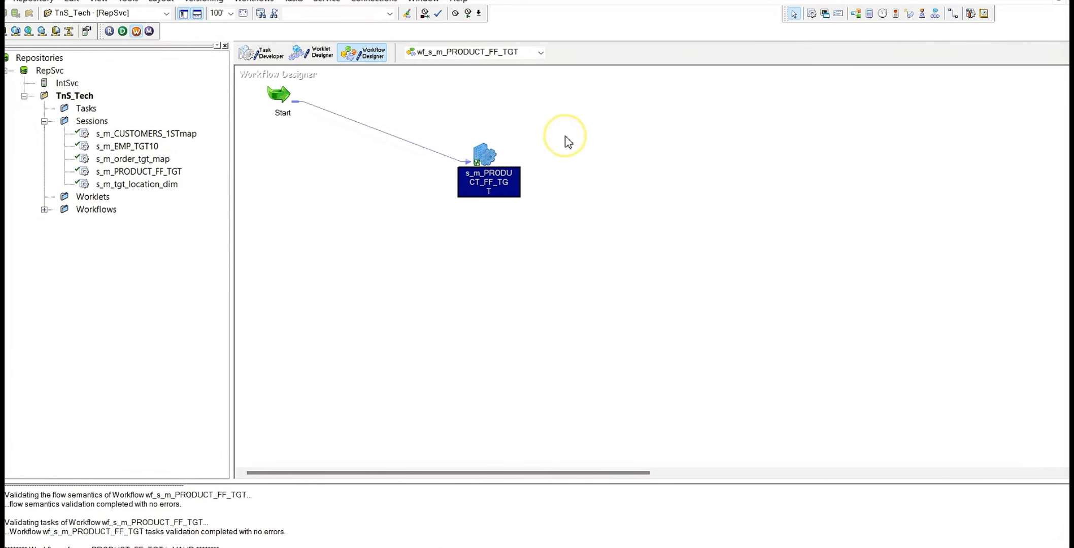
{"action": "left_click", "coordinate": [512, 110]}
{"action": "right_click", "coordinate": [513, 110]}
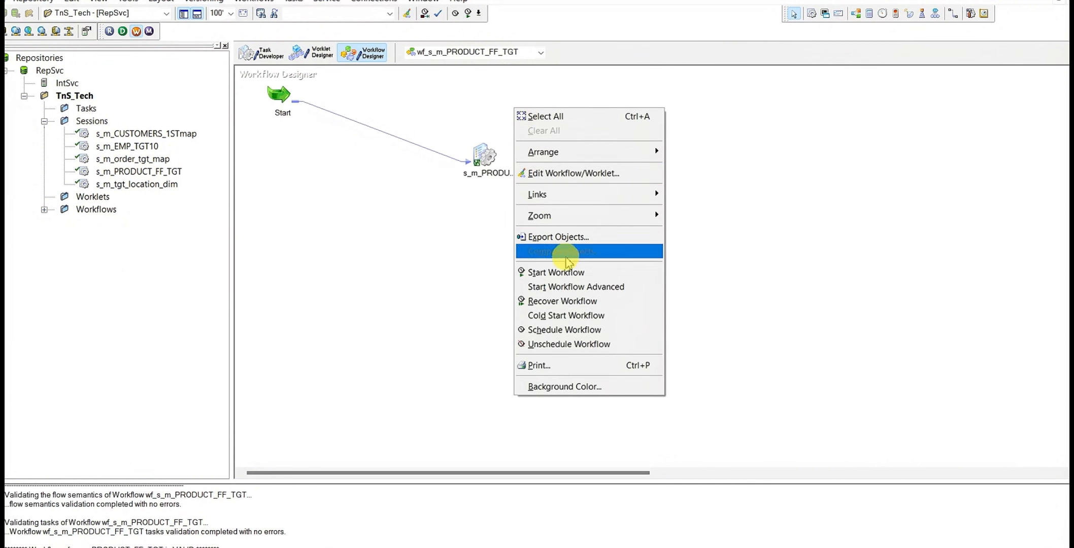
{"action": "left_click", "coordinate": [565, 269]}
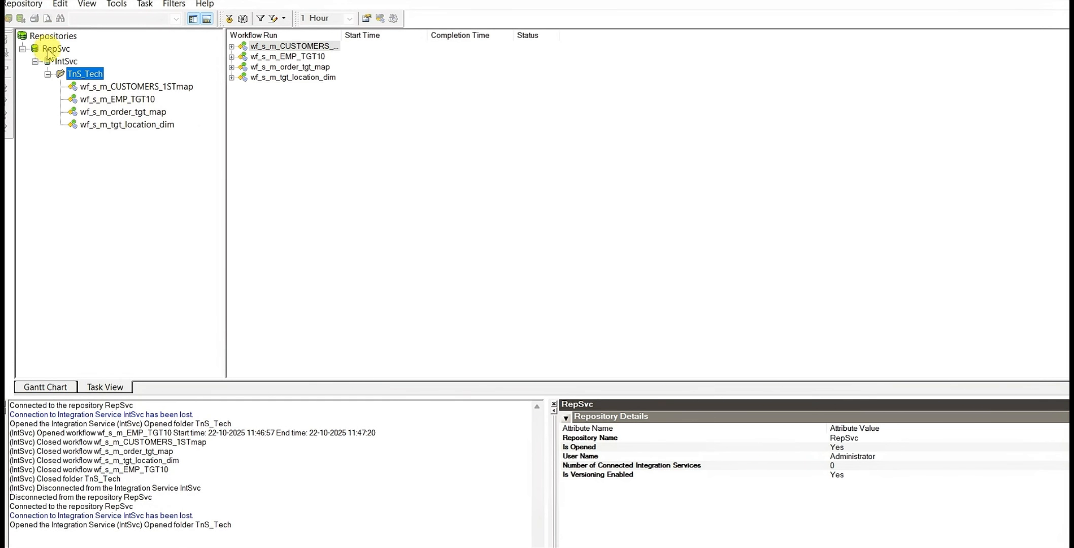
Connect Workflow Monitor to the IntSvc integration service under RepSvc
{"action": "right_click", "coordinate": [60, 51]}
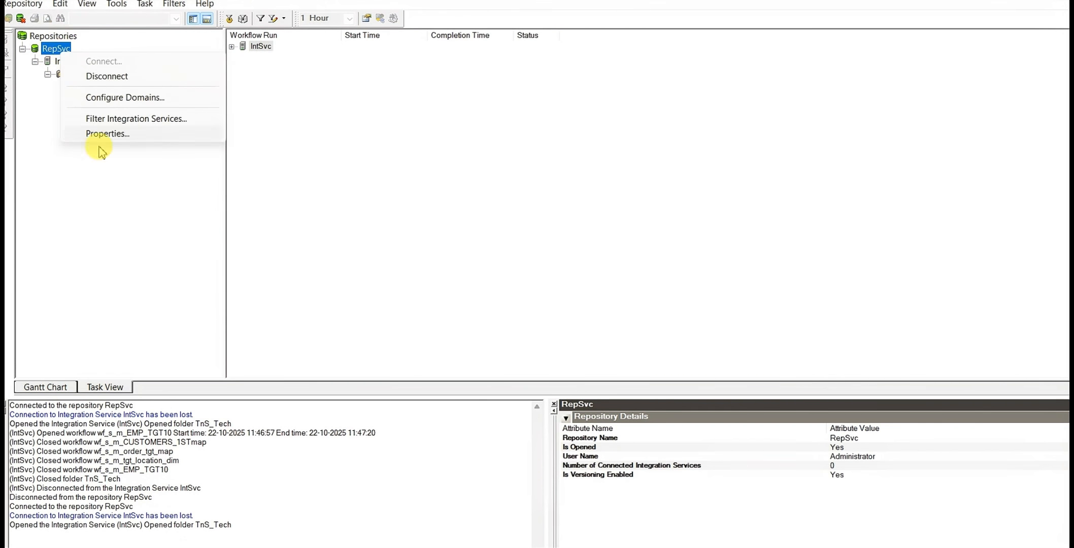
{"action": "left_click", "coordinate": [66, 61]}
{"action": "left_click", "coordinate": [66, 62]}
{"action": "right_click", "coordinate": [66, 66]}
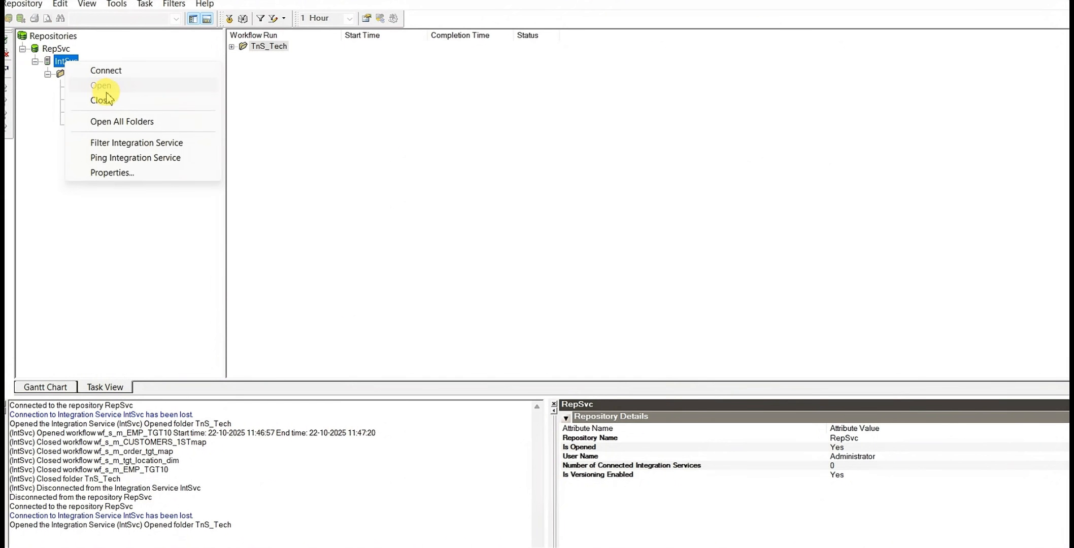
{"action": "left_click", "coordinate": [108, 71]}
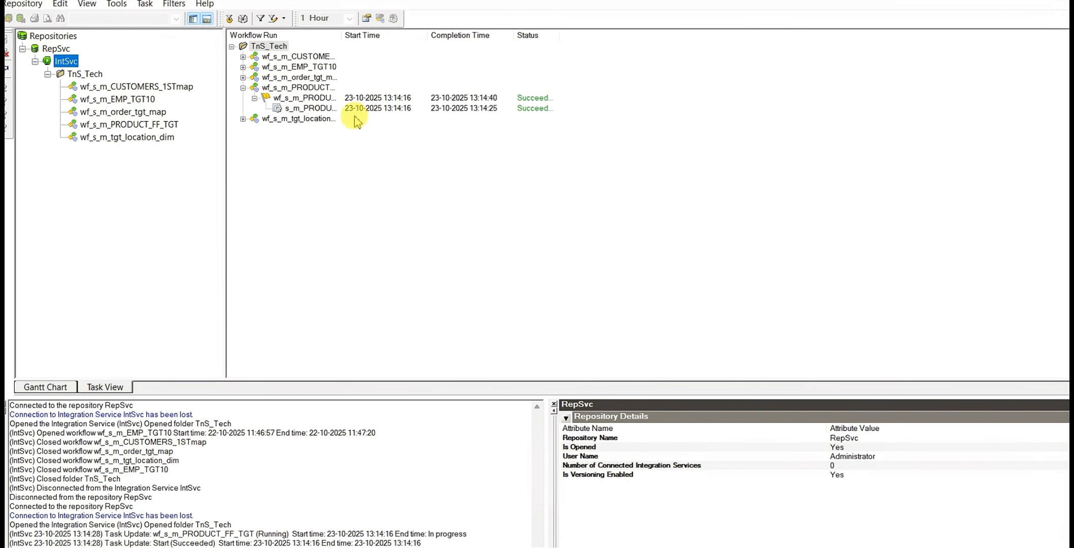
Get the run properties of session s_m_PRODUCT_FF_TGT and close the output log to view its source/target statistics at full width
{"action": "right_click", "coordinate": [333, 108]}
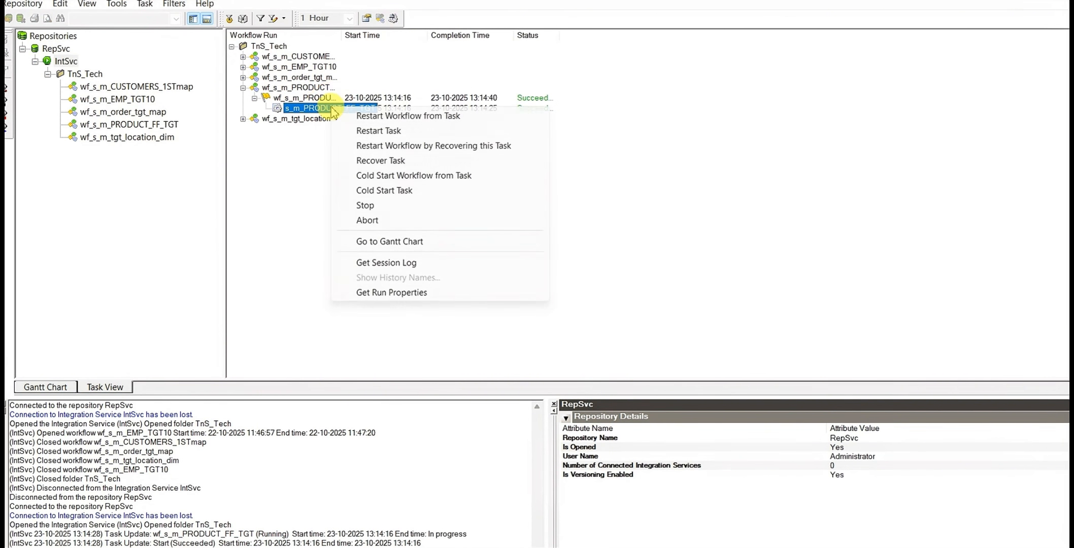
{"action": "left_click", "coordinate": [386, 293]}
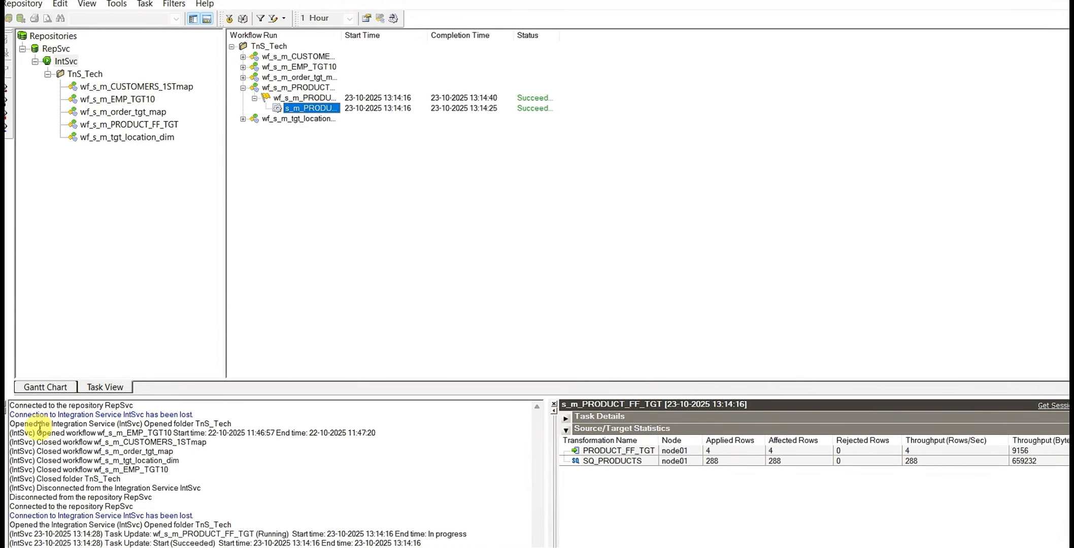
{"action": "left_click", "coordinate": [3, 404]}
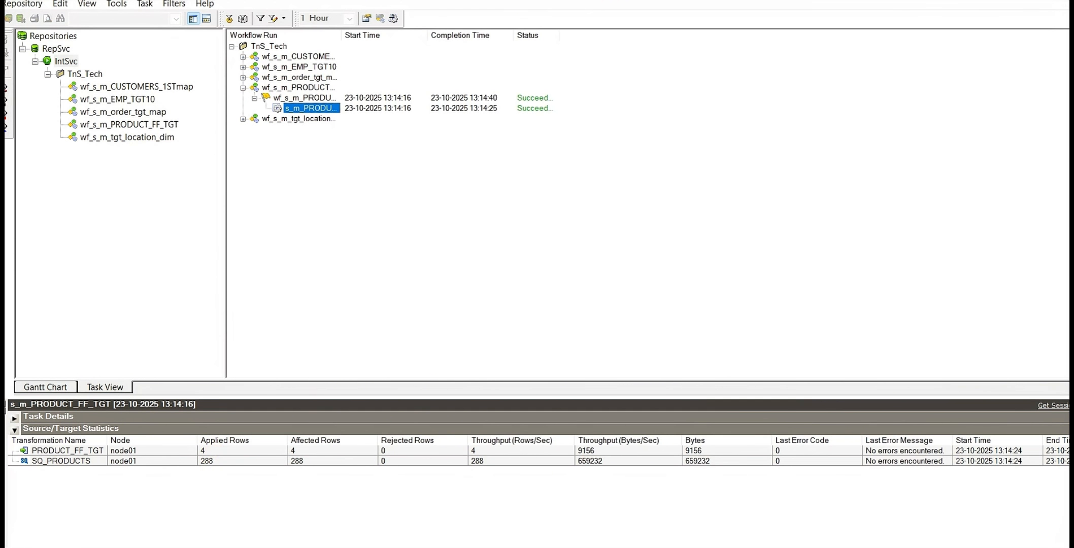
Switch to File Explorer and open the target folder D:\IPCandOrcale\Informaticaxeinstall\server\infa_shared\TgtFiles
{"action": "left_click", "coordinate": [178, 547]}
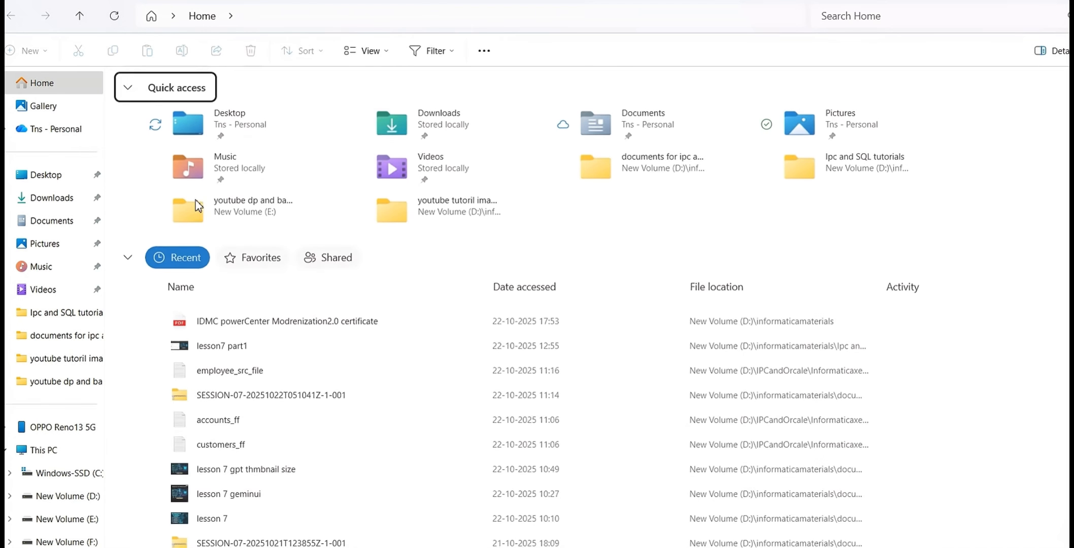
{"action": "left_click", "coordinate": [64, 496]}
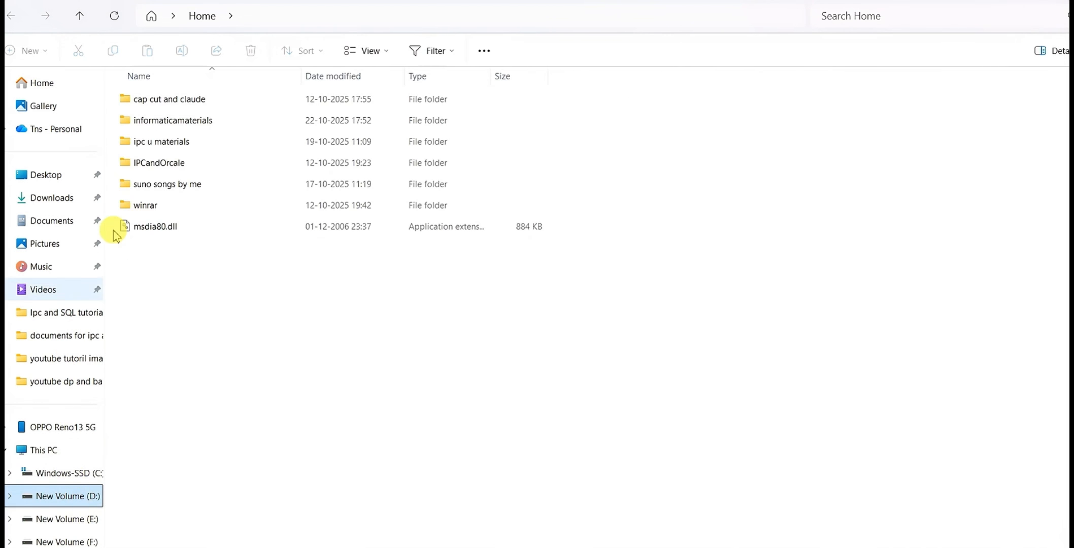
{"action": "double_click", "coordinate": [198, 164]}
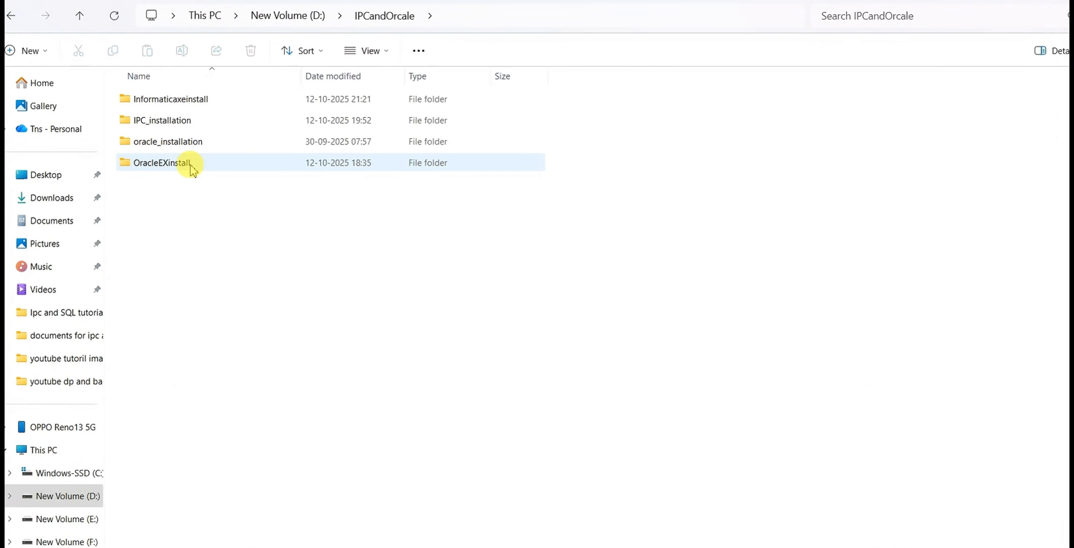
{"action": "double_click", "coordinate": [202, 106]}
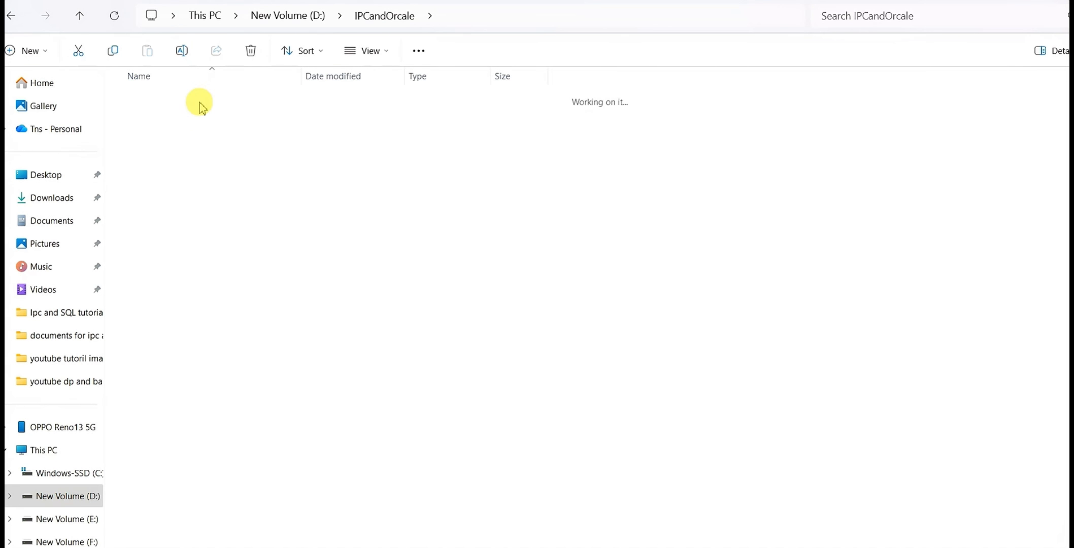
{"action": "left_click", "coordinate": [152, 309]}
{"action": "double_click", "coordinate": [152, 310]}
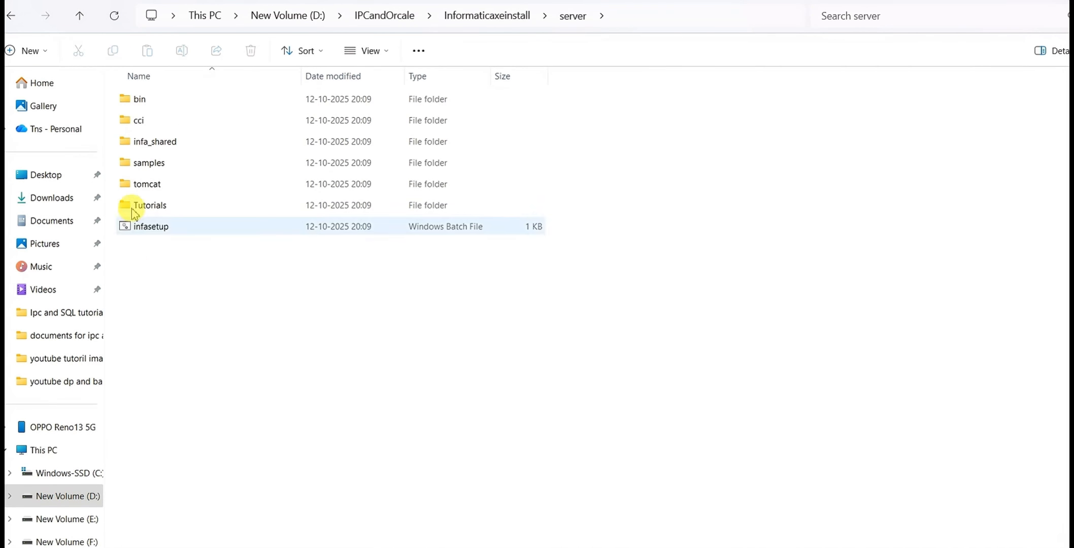
{"action": "left_click", "coordinate": [166, 148]}
{"action": "double_click", "coordinate": [166, 148]}
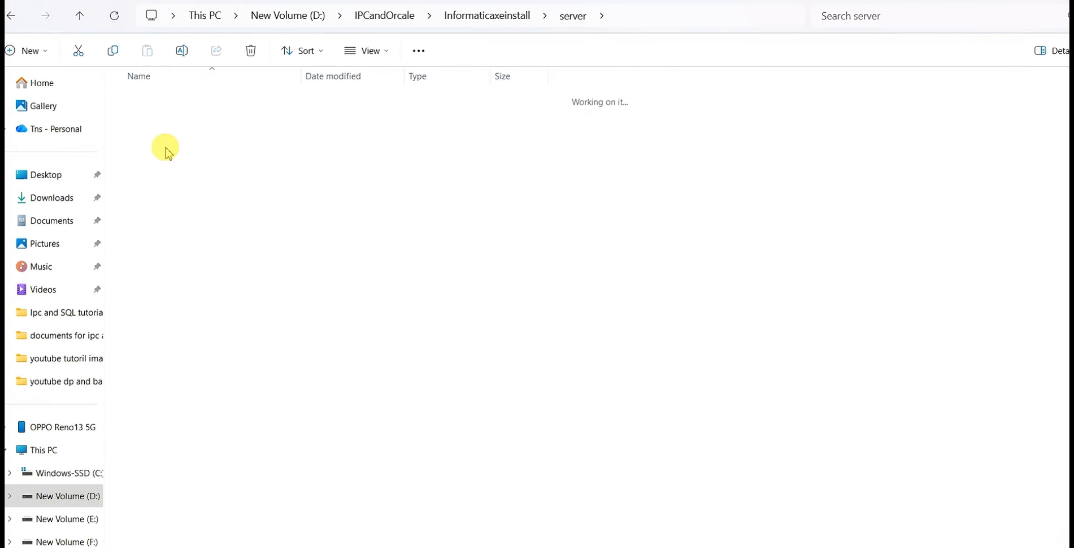
{"action": "double_click", "coordinate": [161, 312]}
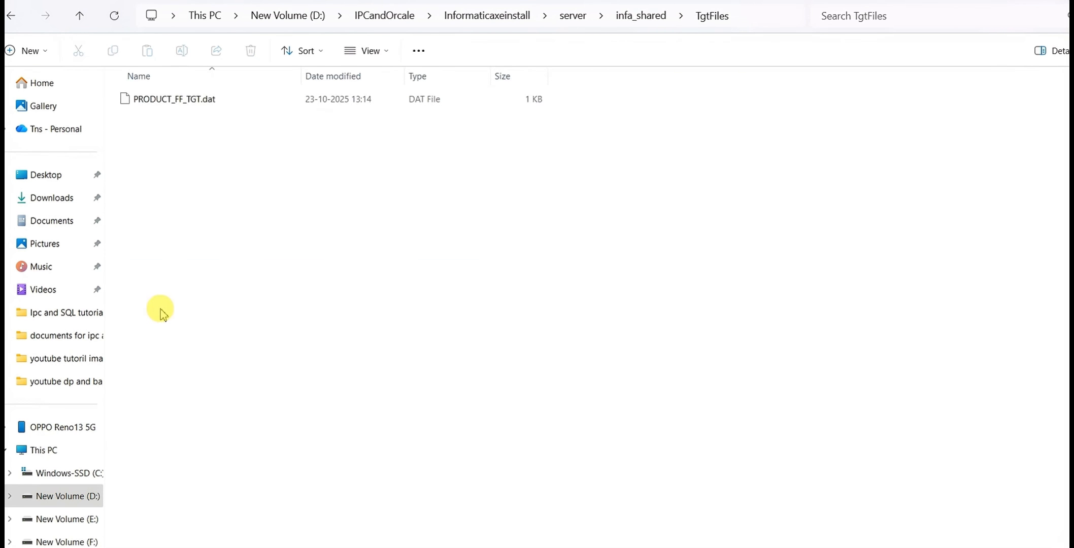
Open PRODUCT_FF_TGT.dat in Notepad just once, examine its header and pipe-delimited product rows at full window size, and close it
{"action": "left_click", "coordinate": [204, 103]}
{"action": "double_click", "coordinate": [203, 102]}
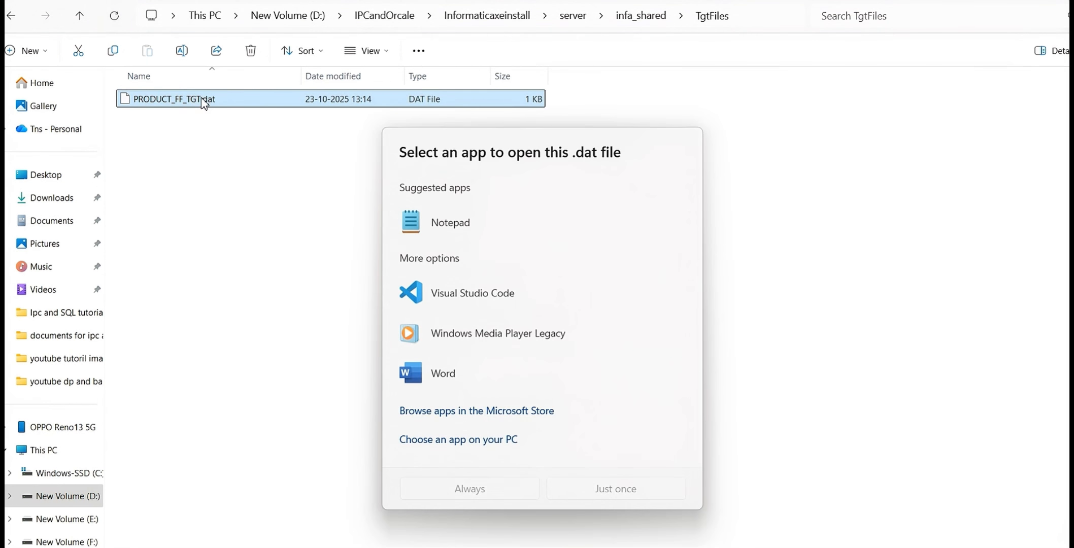
{"action": "left_click", "coordinate": [486, 227]}
{"action": "left_click", "coordinate": [644, 487]}
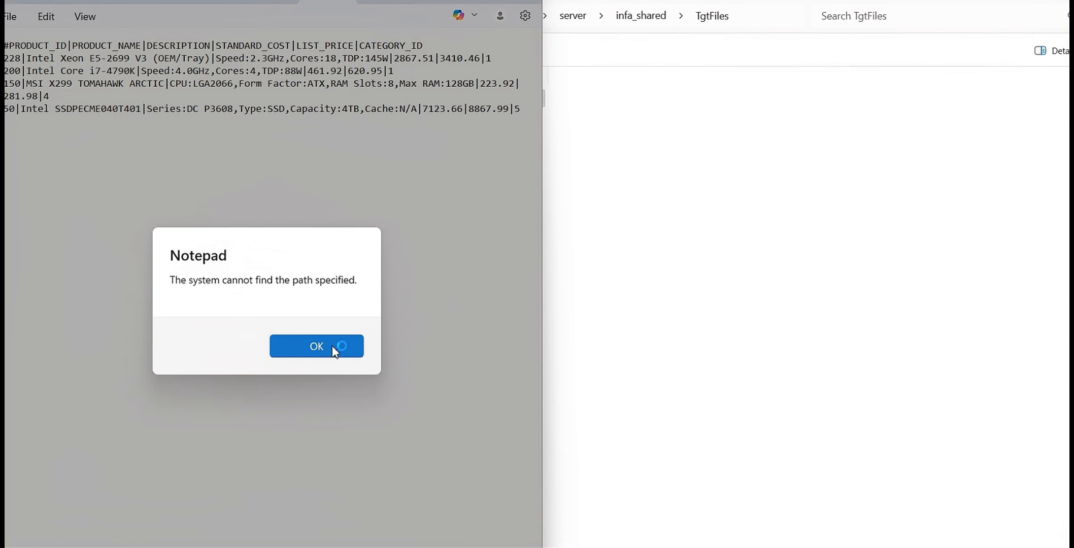
{"action": "left_click", "coordinate": [334, 348]}
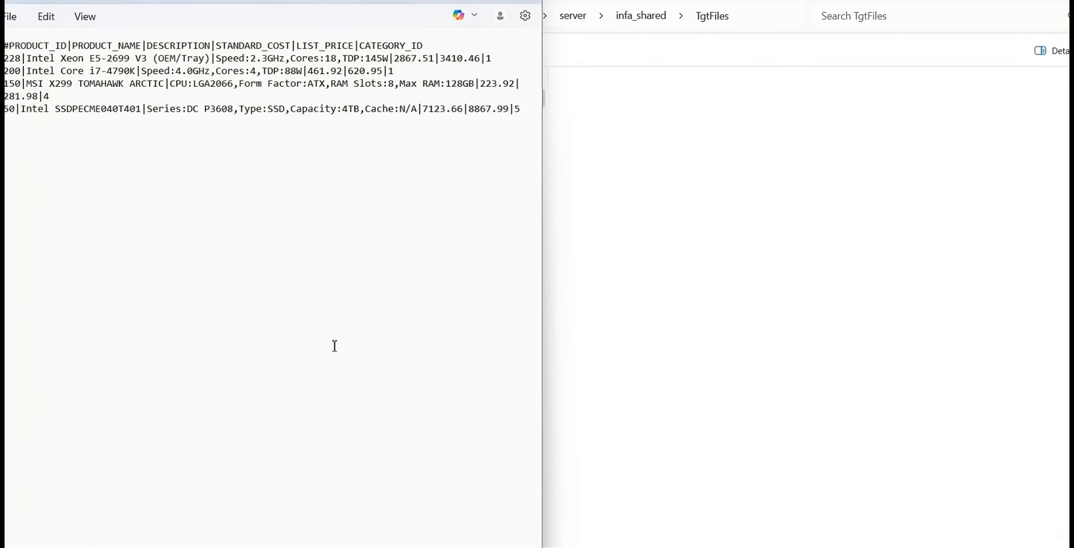
{"action": "left_click", "coordinate": [336, 327]}
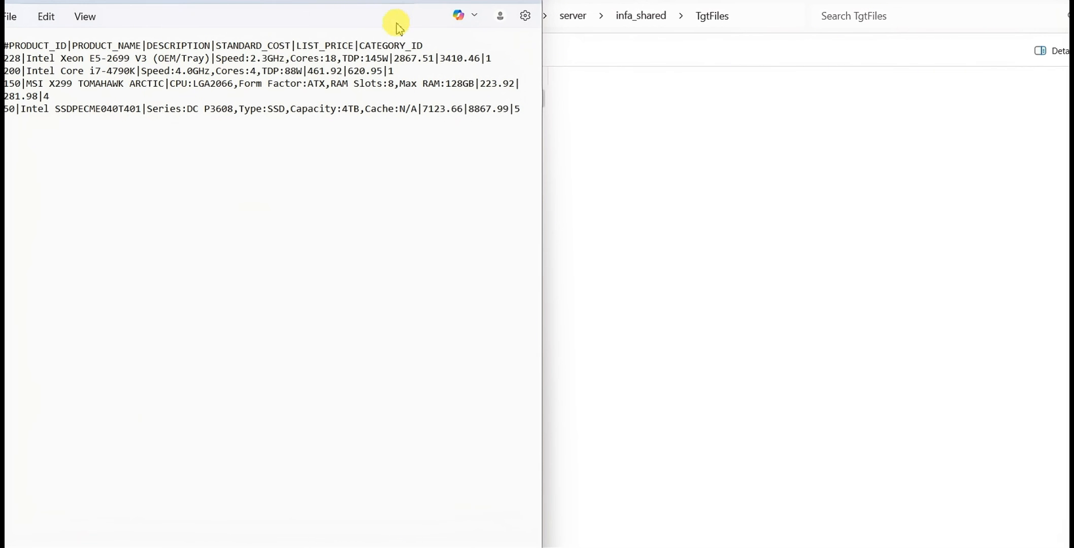
{"action": "left_click", "coordinate": [498, 2]}
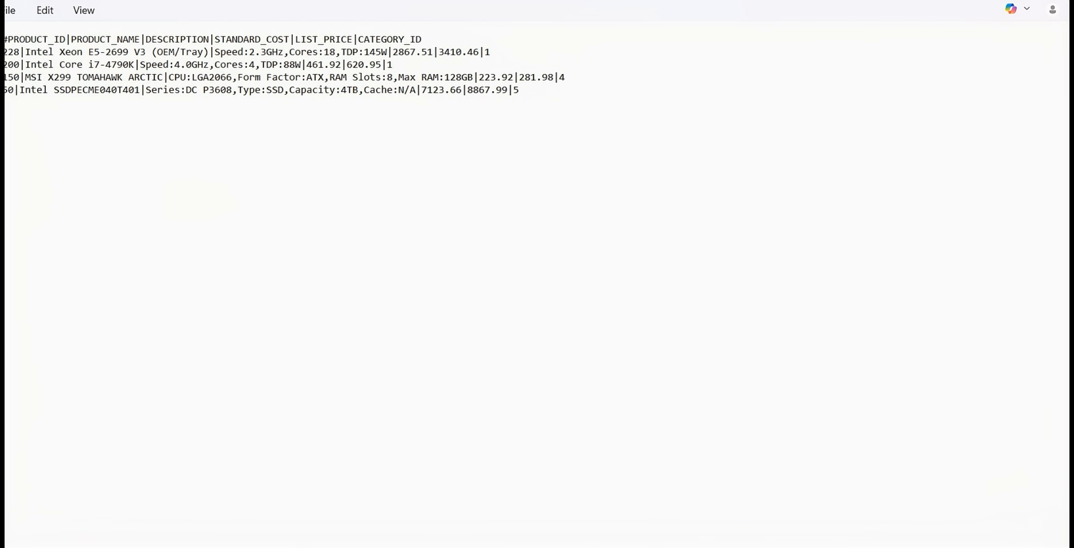
{"action": "key", "text": "alt+F4"}
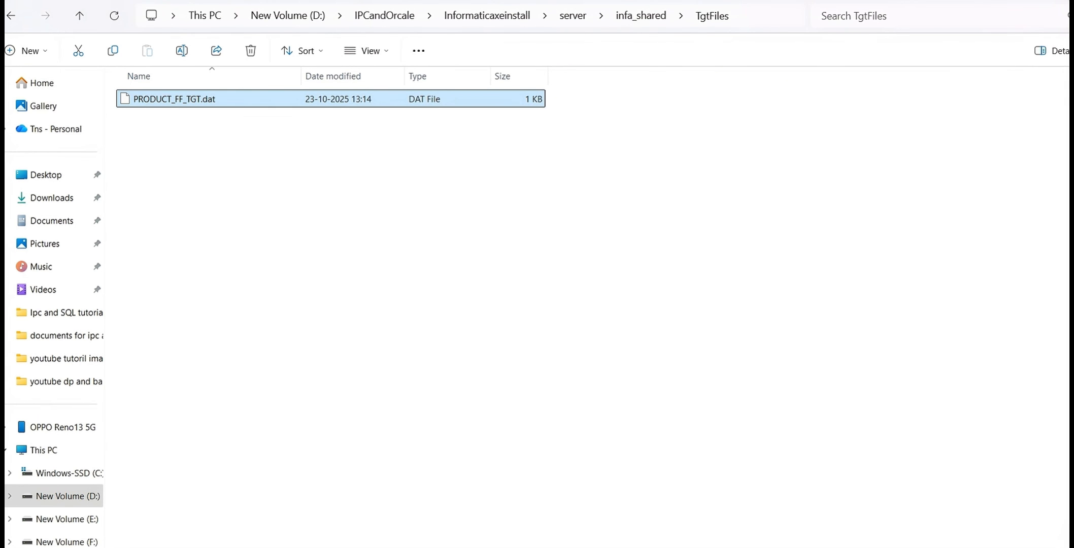
Review the source and target rules in the Google Drive notes and the src_insurance_ff.dat to tgt_insurance_ff.out task in the Excel sheet
{"action": "key", "text": "alt+Tab"}
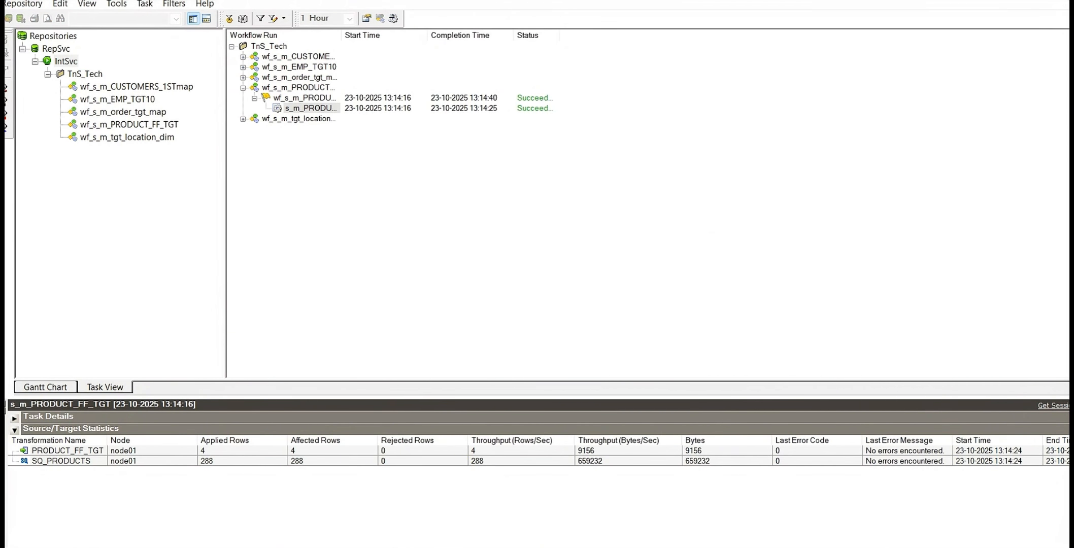
{"action": "mouse_move", "coordinate": [318, 547]}
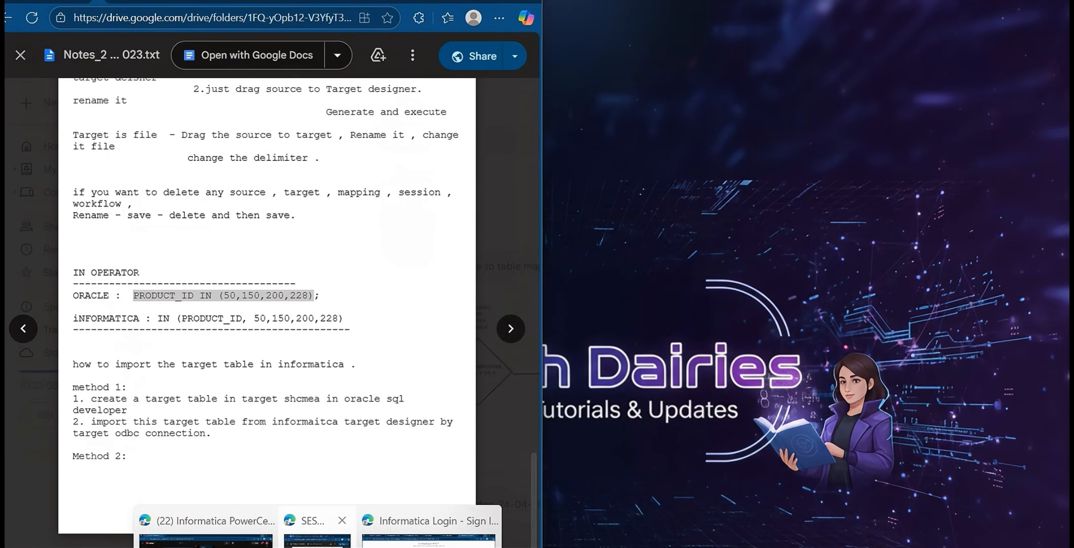
{"action": "left_click", "coordinate": [317, 531]}
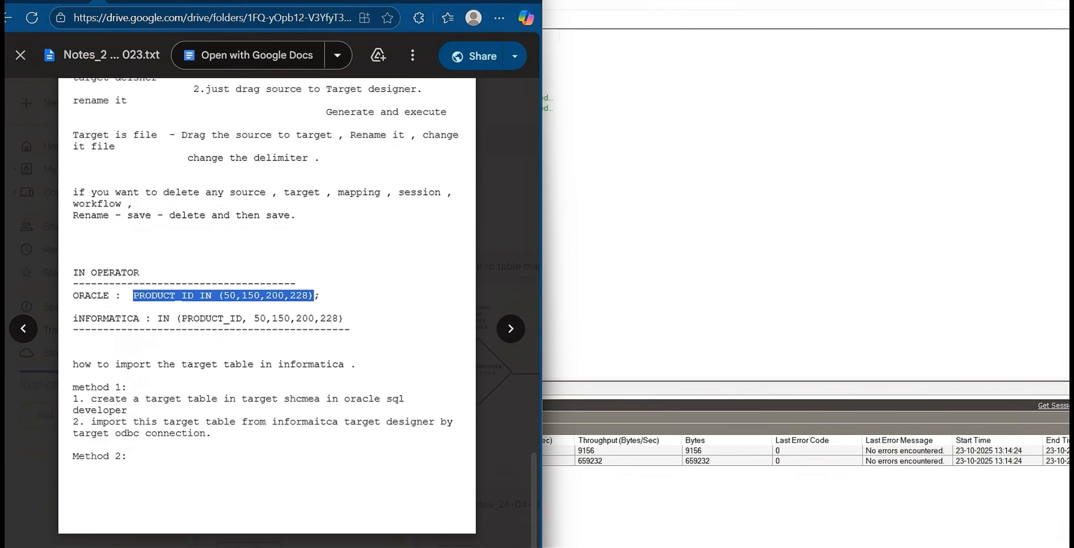
{"action": "left_click", "coordinate": [302, 547]}
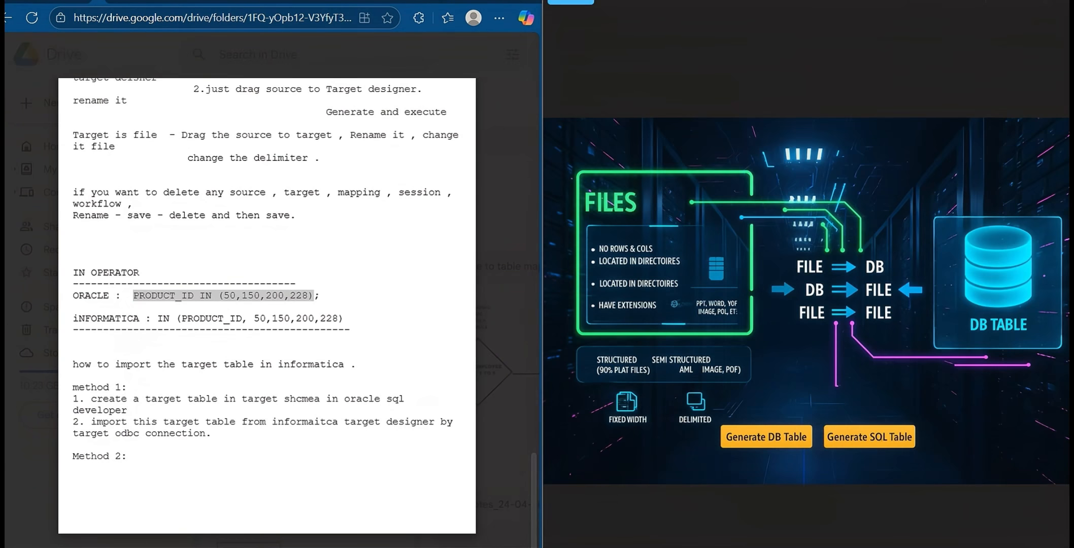
{"action": "scroll", "coordinate": [295, 408], "scroll_direction": "up", "scroll_amount": 1}
{"action": "scroll", "coordinate": [149, 353], "scroll_direction": "up", "scroll_amount": 5}
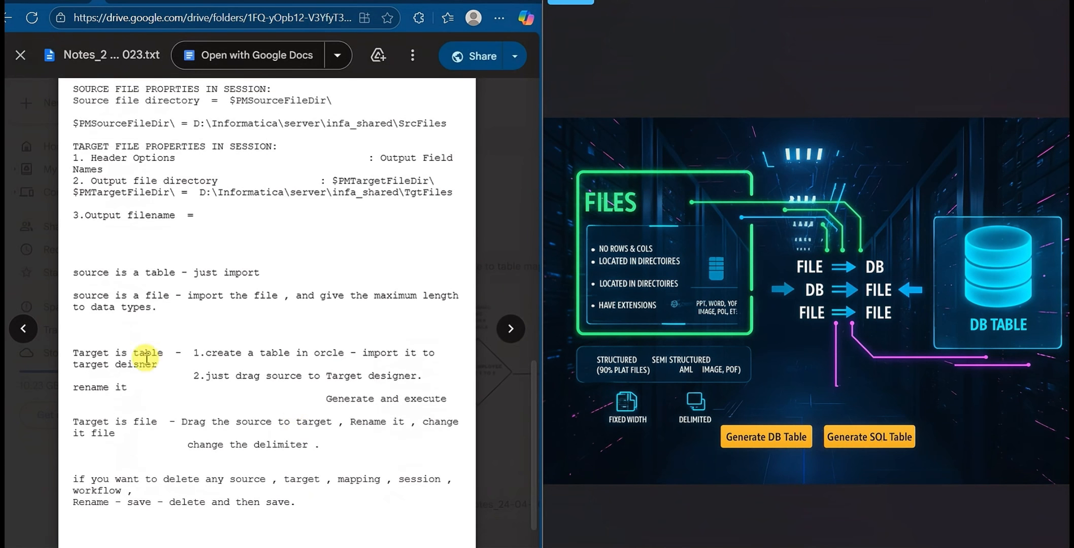
{"action": "scroll", "coordinate": [90, 343], "scroll_direction": "down", "scroll_amount": 1}
{"action": "scroll", "coordinate": [91, 343], "scroll_direction": "down", "scroll_amount": 2}
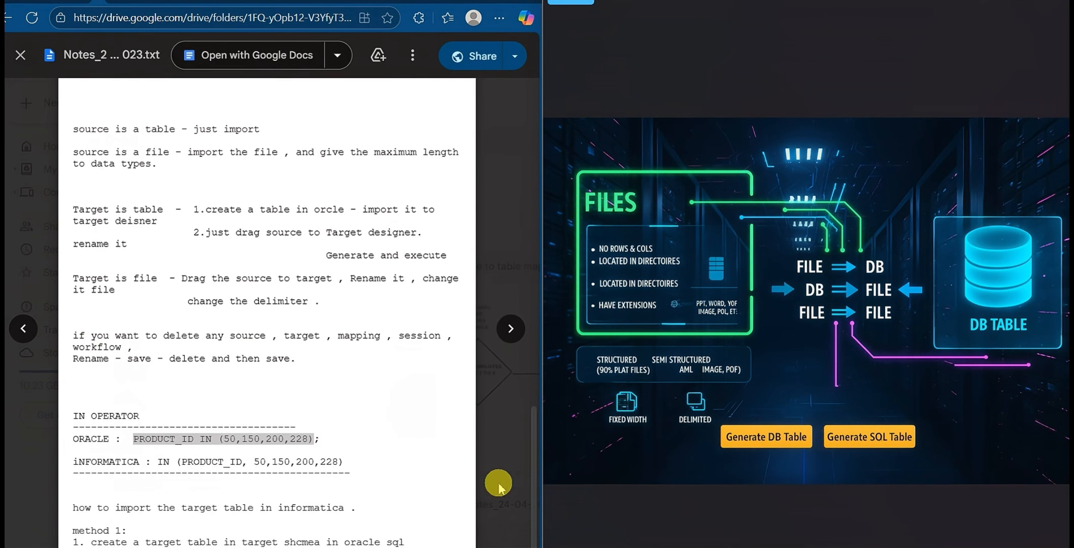
{"action": "left_click", "coordinate": [304, 547]}
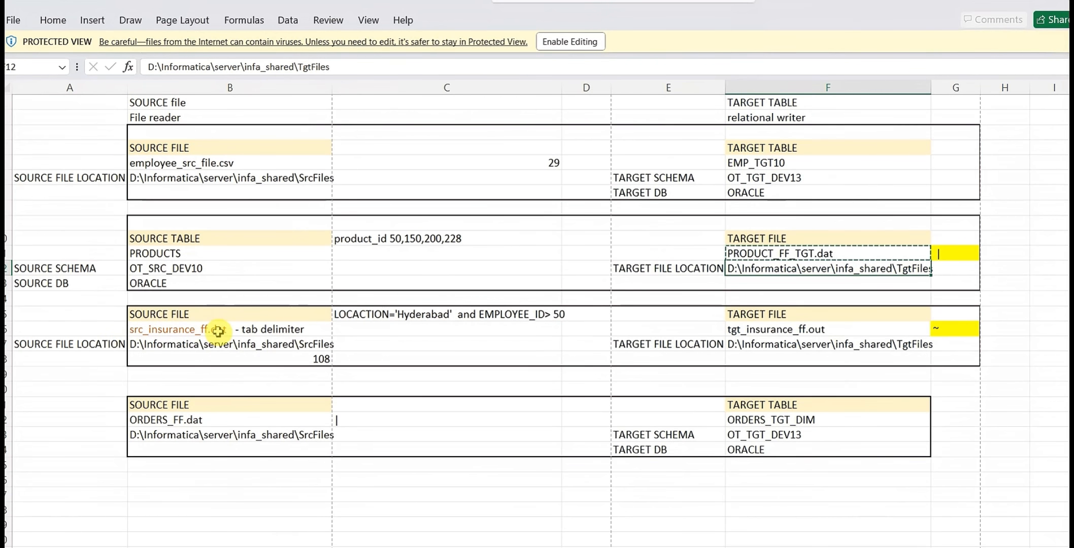
{"action": "left_click", "coordinate": [812, 329]}
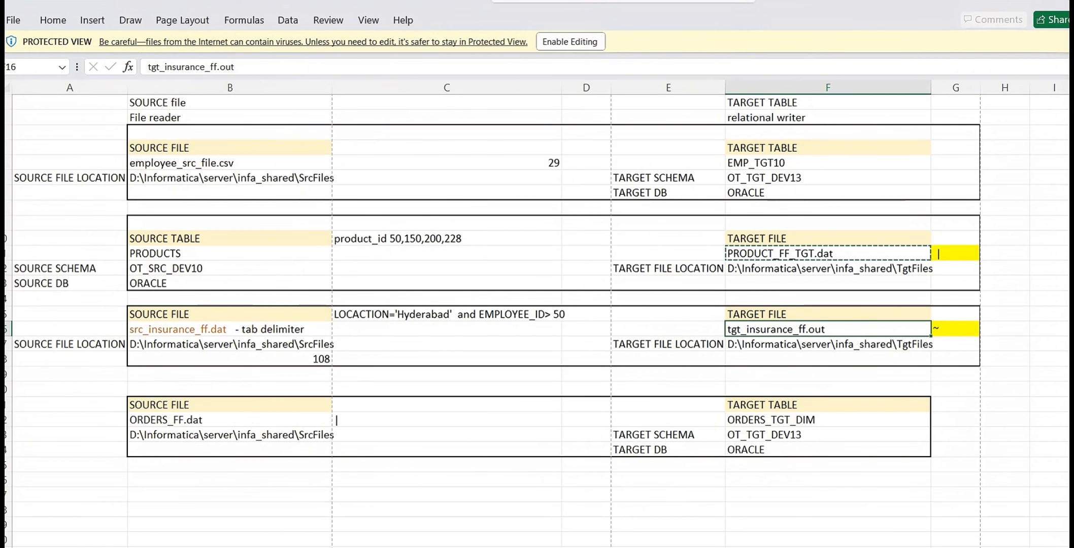
Switch to PowerCenter Designer, dismissing its pending dialog, and clear the PRODUCTS source from the Source Analyzer workspace
{"action": "left_click", "coordinate": [508, 547]}
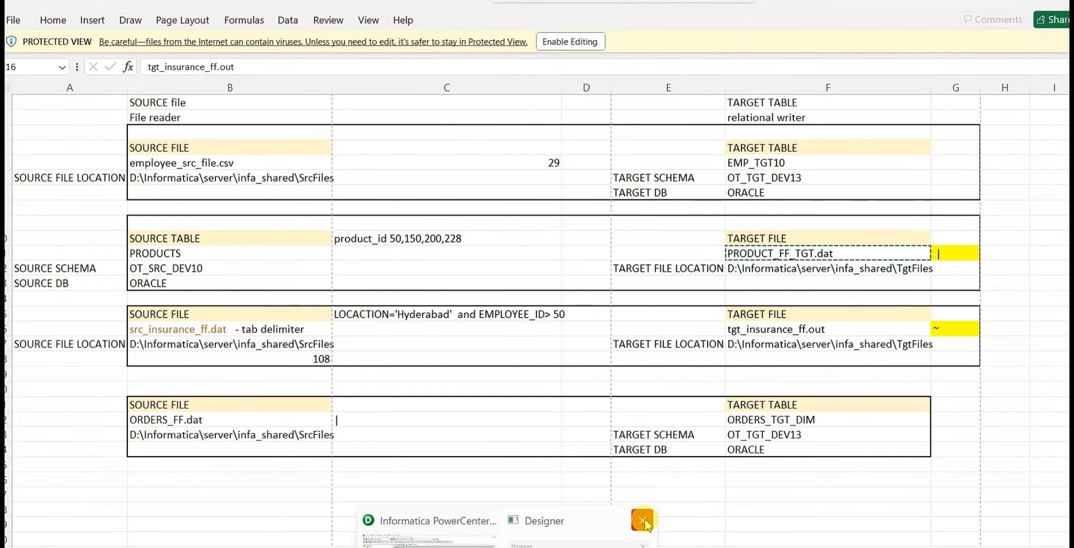
{"action": "left_click", "coordinate": [619, 534]}
{"action": "left_click", "coordinate": [621, 358]}
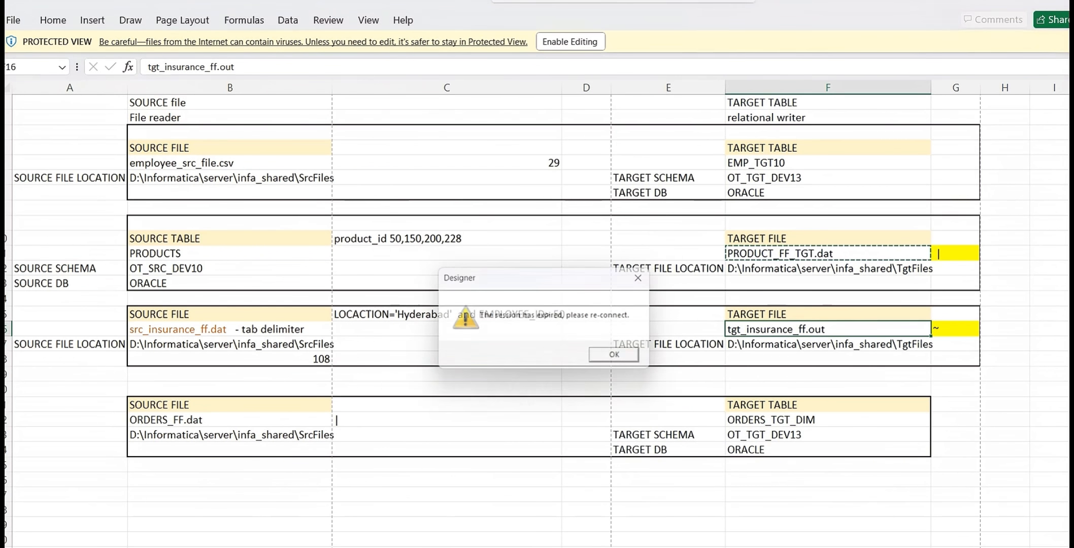
{"action": "left_click", "coordinate": [623, 359]}
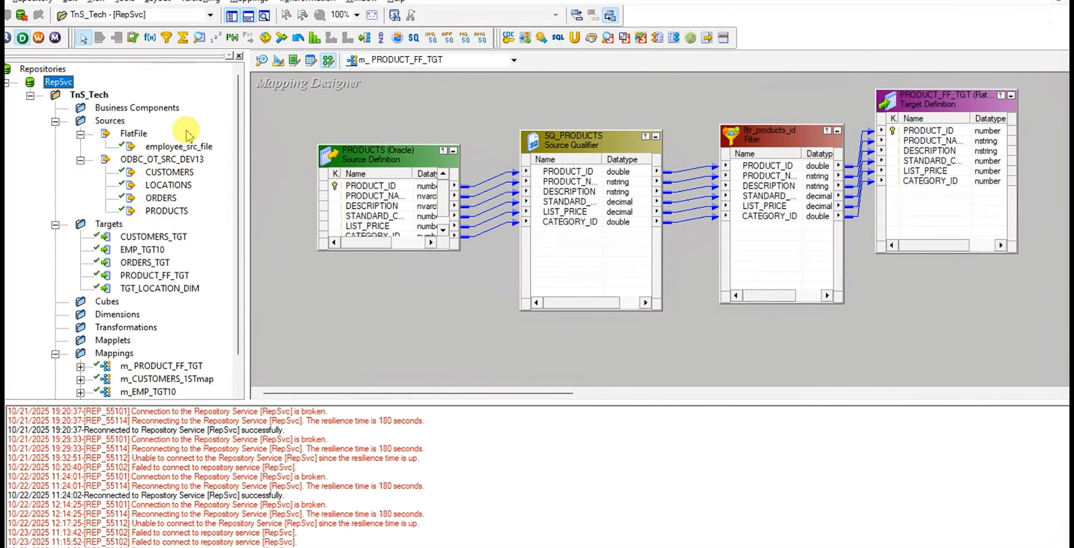
{"action": "left_click", "coordinate": [262, 61]}
{"action": "right_click", "coordinate": [433, 108]}
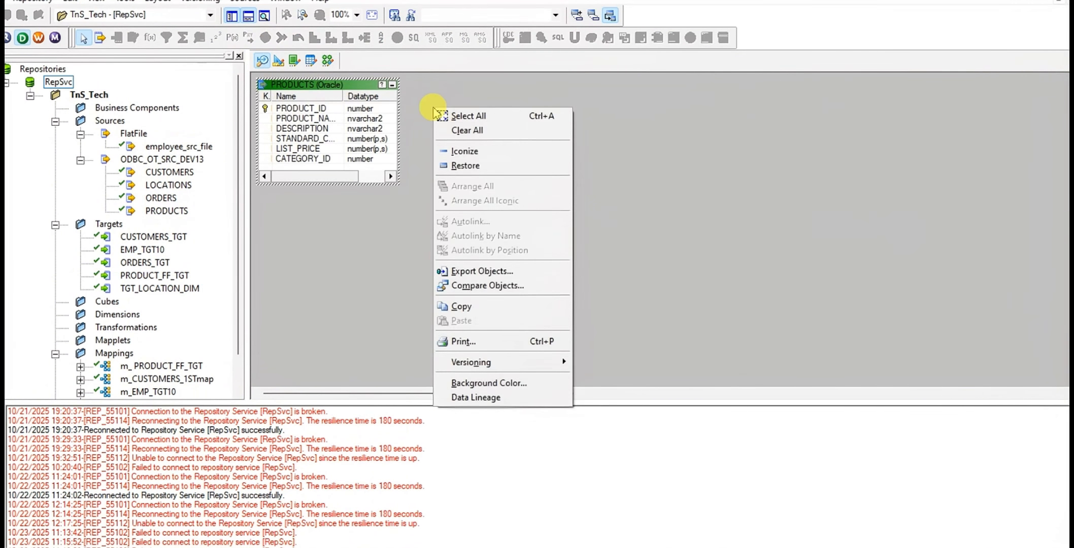
{"action": "left_click", "coordinate": [465, 131]}
Start a source import from file in Source Analyzer and load src_insurance_ff.dat from SrcFiles into the Flat File Import Wizard
{"action": "left_click", "coordinate": [249, 2]}
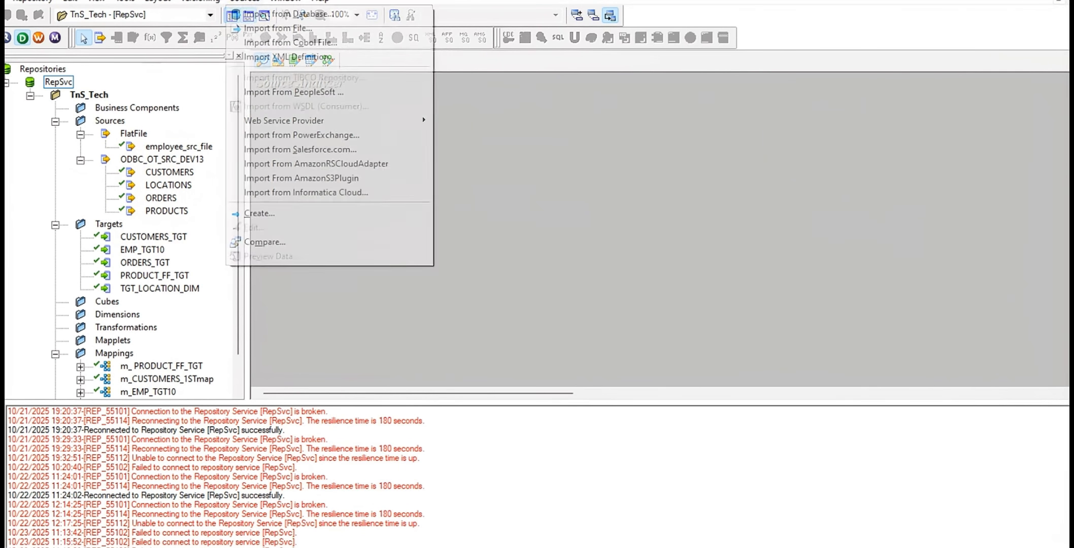
{"action": "left_click", "coordinate": [265, 6]}
{"action": "left_click", "coordinate": [272, 2]}
{"action": "mouse_move", "coordinate": [249, 2]}
{"action": "left_click", "coordinate": [258, 29]}
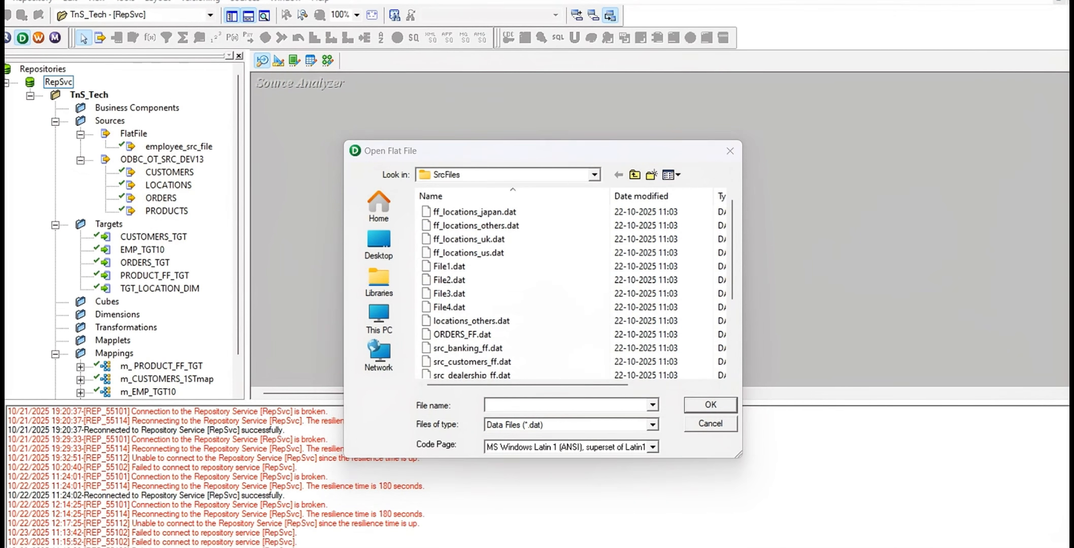
{"action": "key", "text": "alt+Tab"}
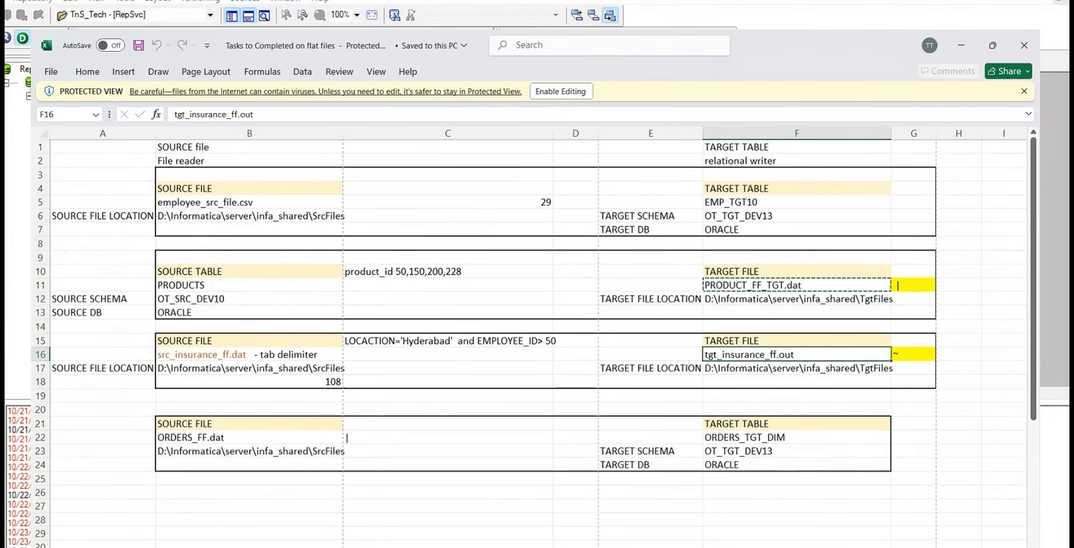
{"action": "key", "text": "alt+Tab"}
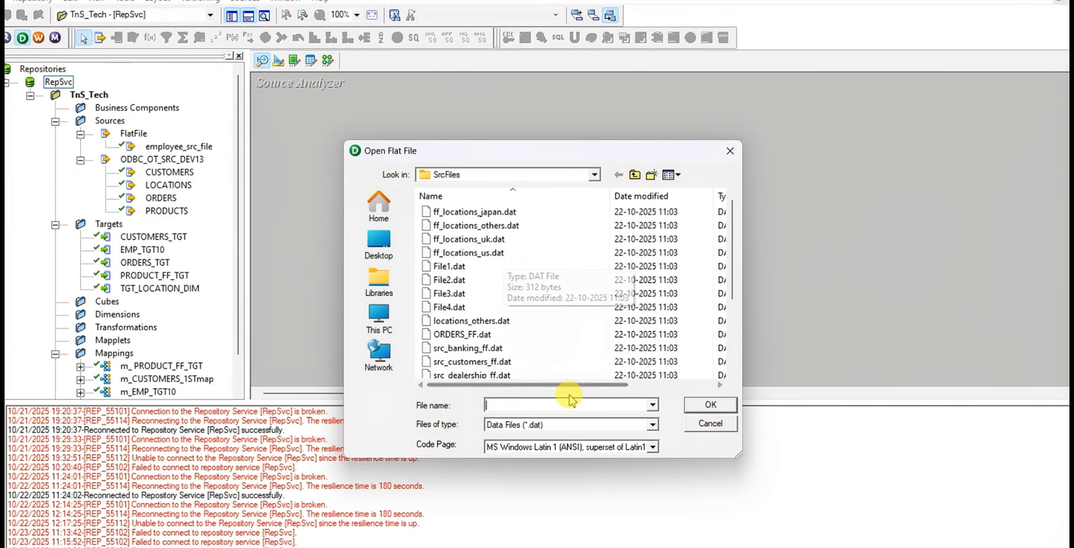
{"action": "scroll", "coordinate": [511, 324], "scroll_direction": "down", "scroll_amount": 3}
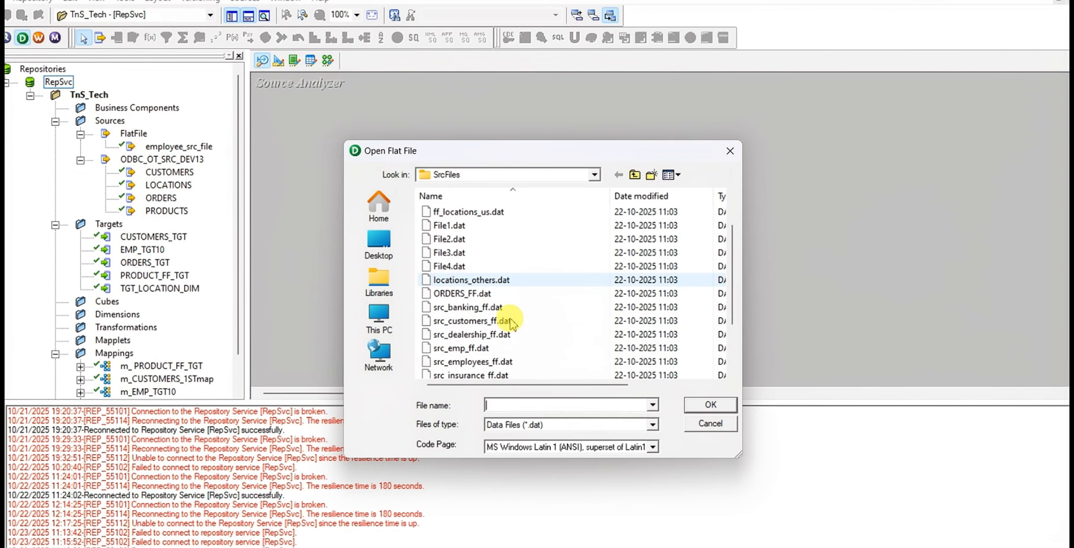
{"action": "left_click", "coordinate": [476, 309]}
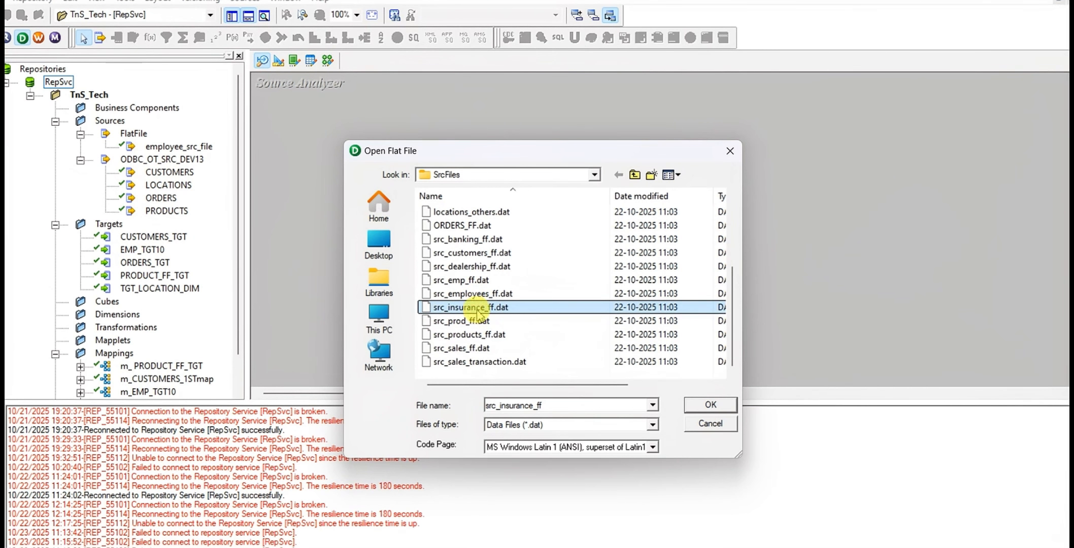
{"action": "left_click", "coordinate": [725, 409]}
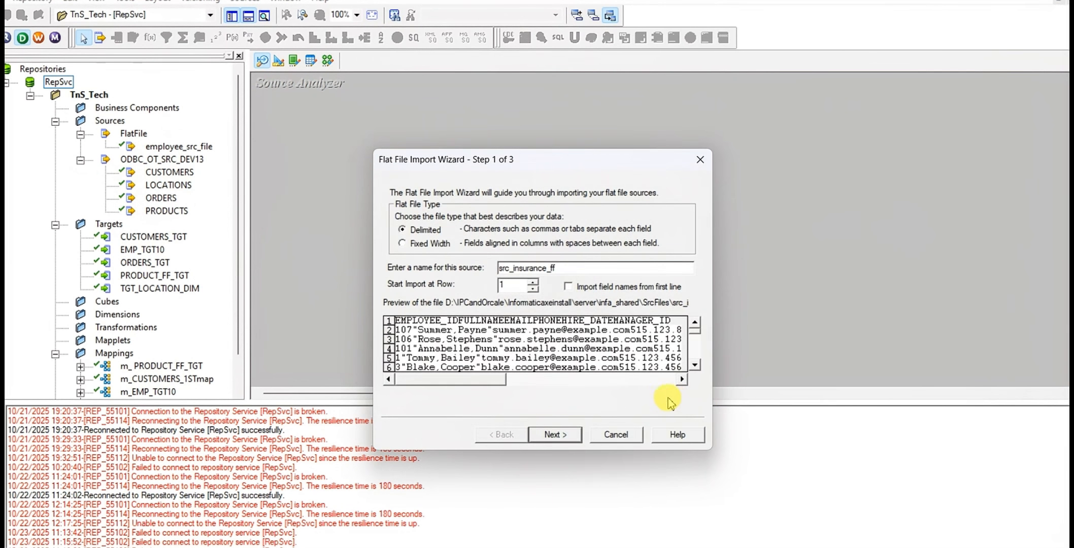
Switch to File Explorer, go to the SrcFiles folder under infa_shared, and open src_insurance_ff.dat in Notepad just once
{"action": "left_click", "coordinate": [244, 544]}
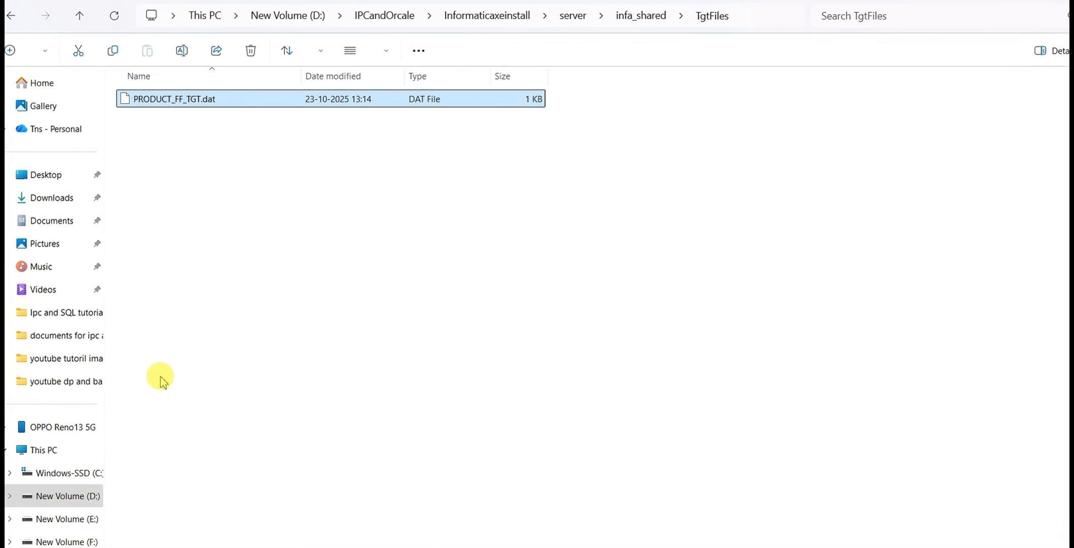
{"action": "left_click", "coordinate": [647, 16]}
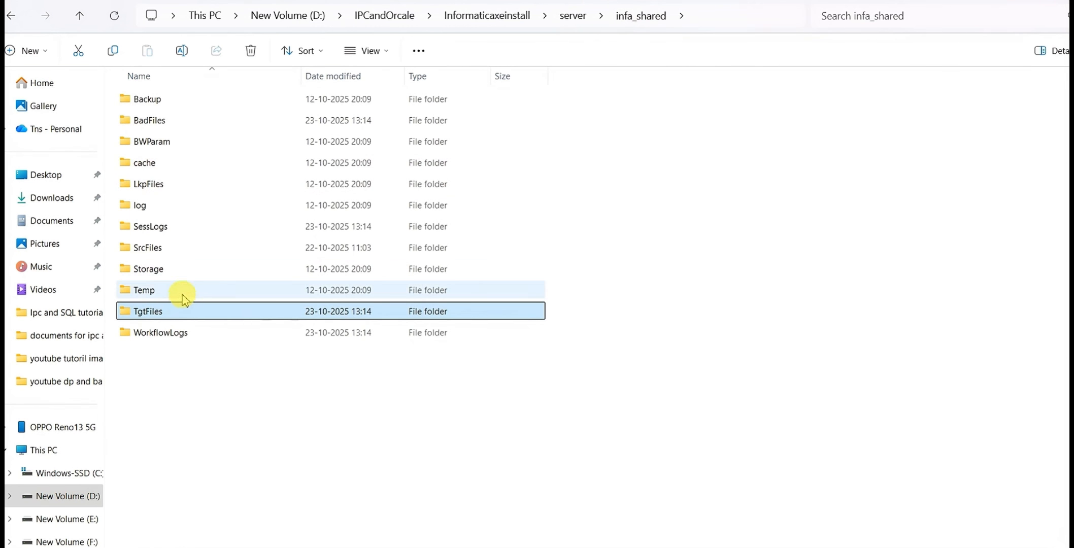
{"action": "double_click", "coordinate": [179, 250]}
{"action": "scroll", "coordinate": [354, 394], "scroll_direction": "down", "scroll_amount": 4}
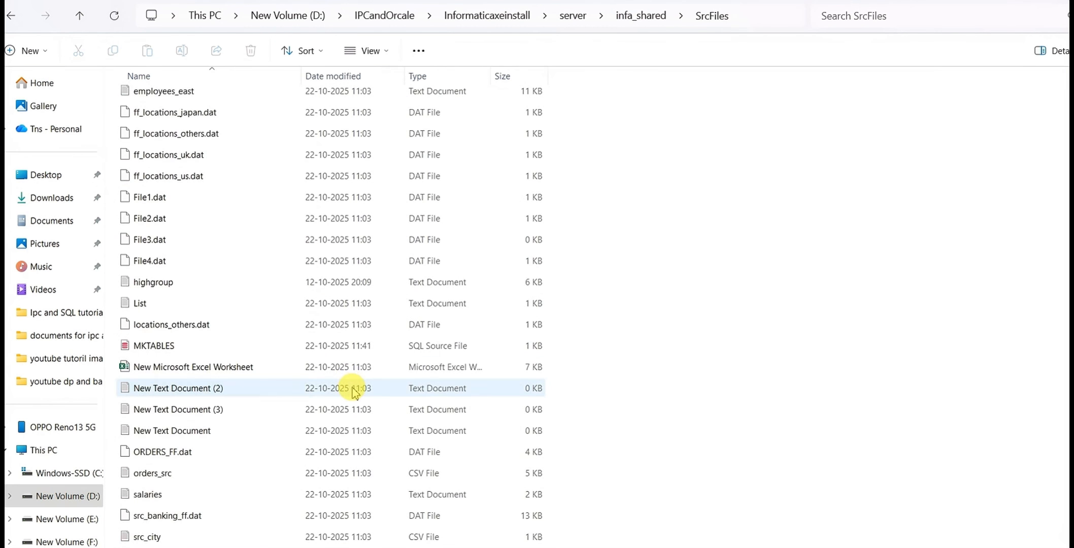
{"action": "scroll", "coordinate": [254, 350], "scroll_direction": "down", "scroll_amount": 3}
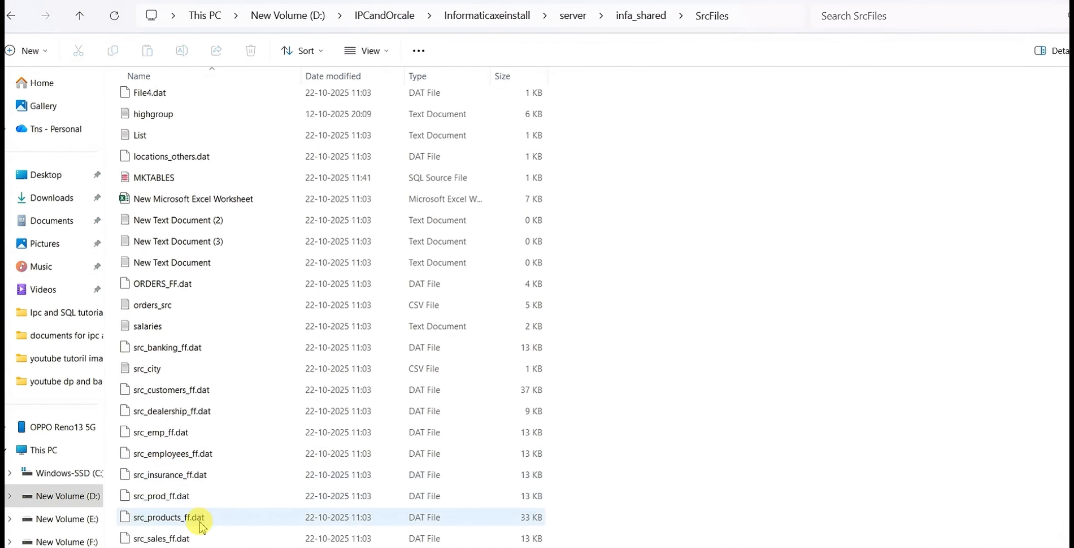
{"action": "double_click", "coordinate": [165, 477]}
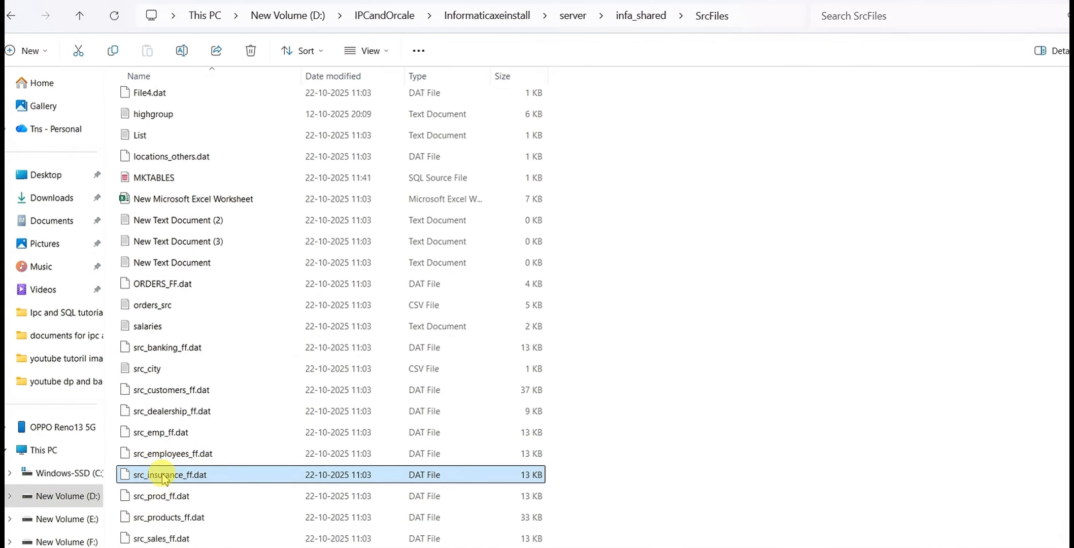
{"action": "left_click", "coordinate": [453, 212]}
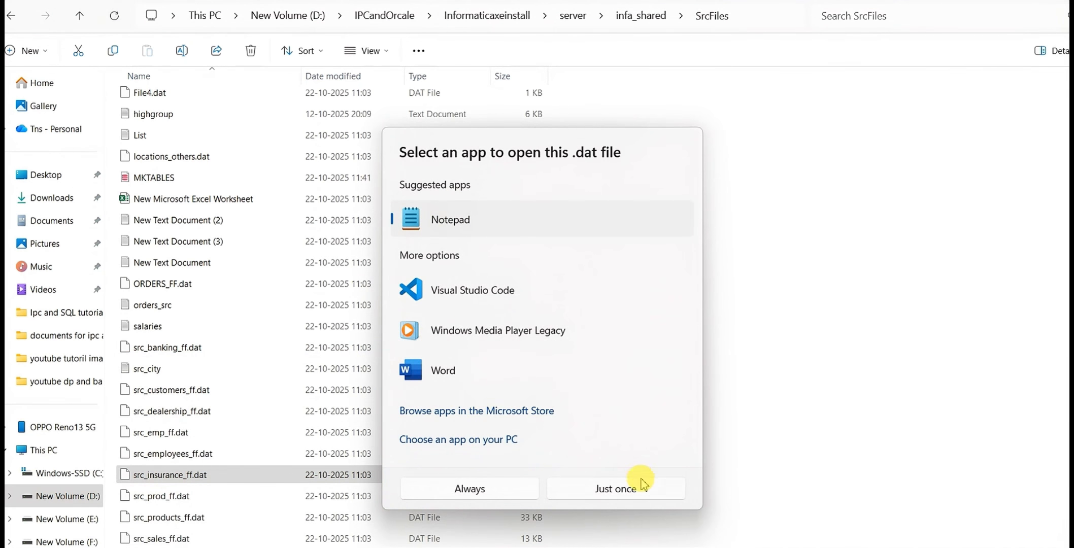
{"action": "left_click", "coordinate": [624, 490]}
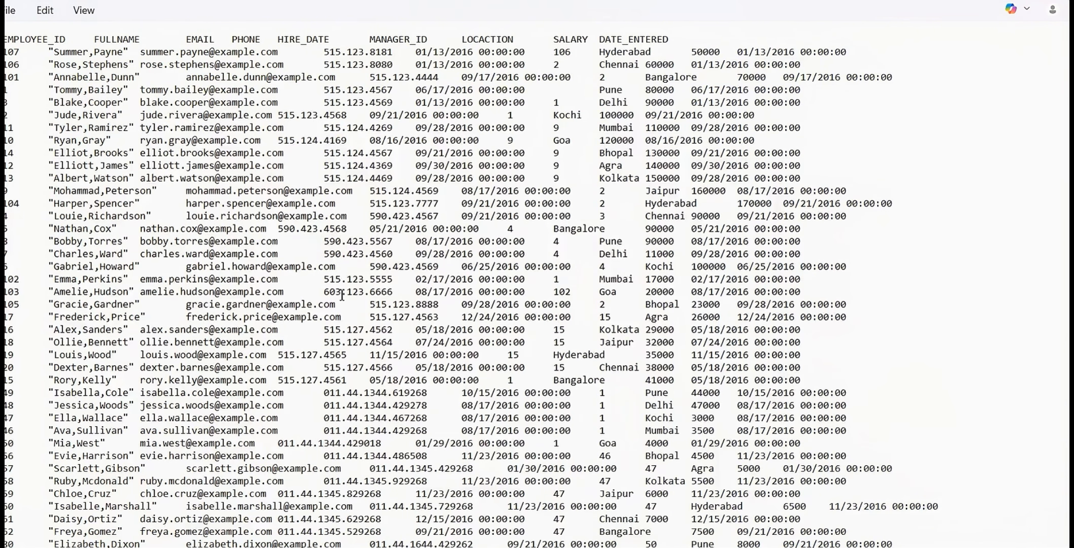
Examine the header and column delimiter of src_insurance_ff.dat against the product file, and return to the import wizard in PowerCenter Designer
{"action": "left_click", "coordinate": [373, 272]}
{"action": "key", "text": "alt+Tab"}
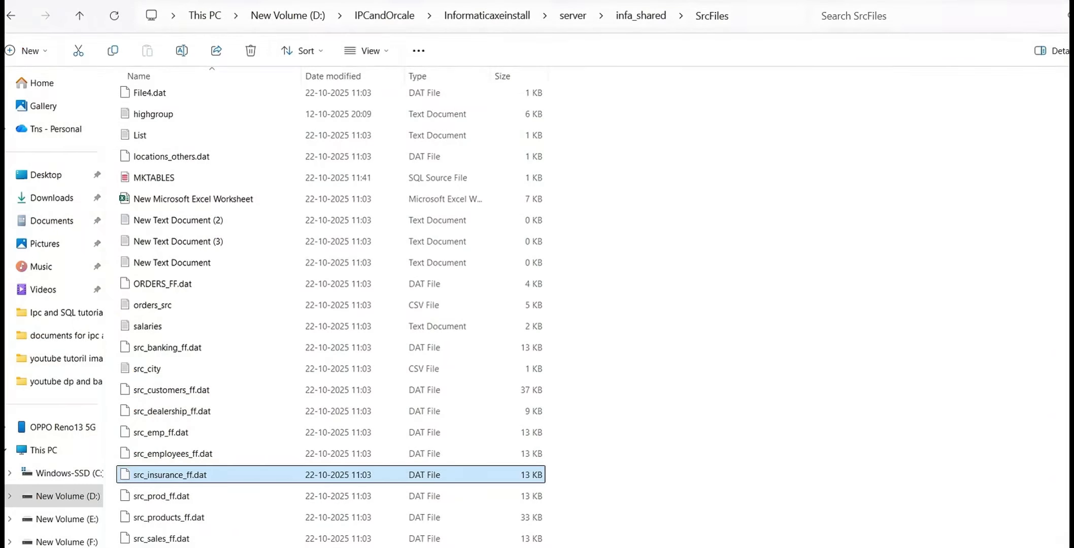
{"action": "key", "text": "alt+Tab"}
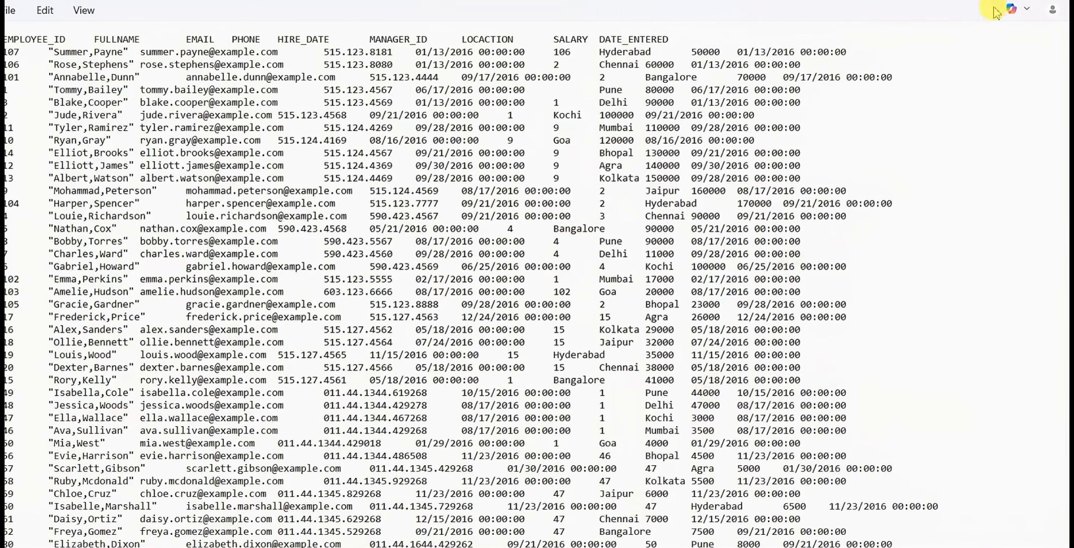
{"action": "key", "text": "ctrl+Tab"}
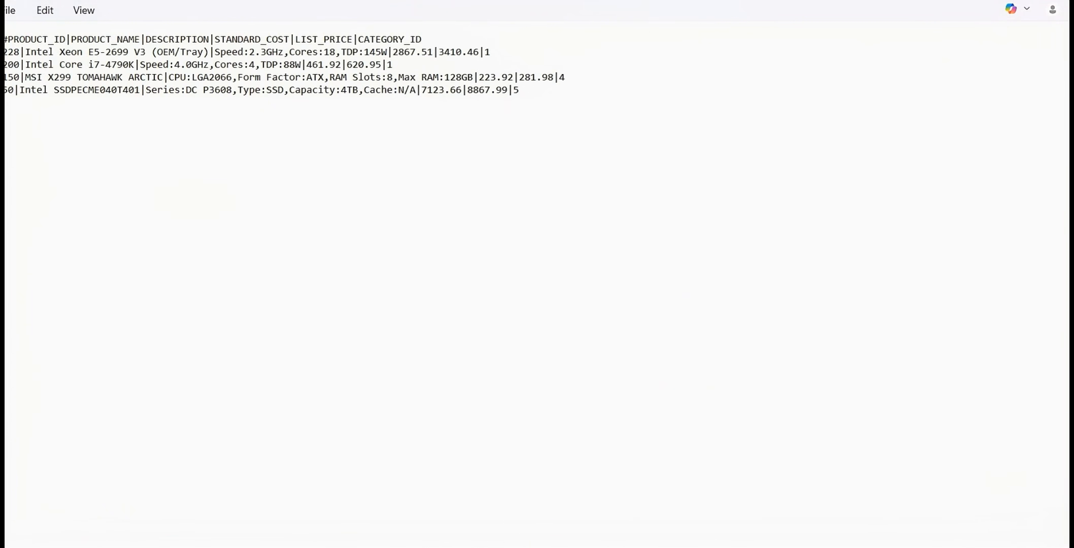
{"action": "key", "text": "ctrl+Tab"}
{"action": "left_click", "coordinate": [605, 346]}
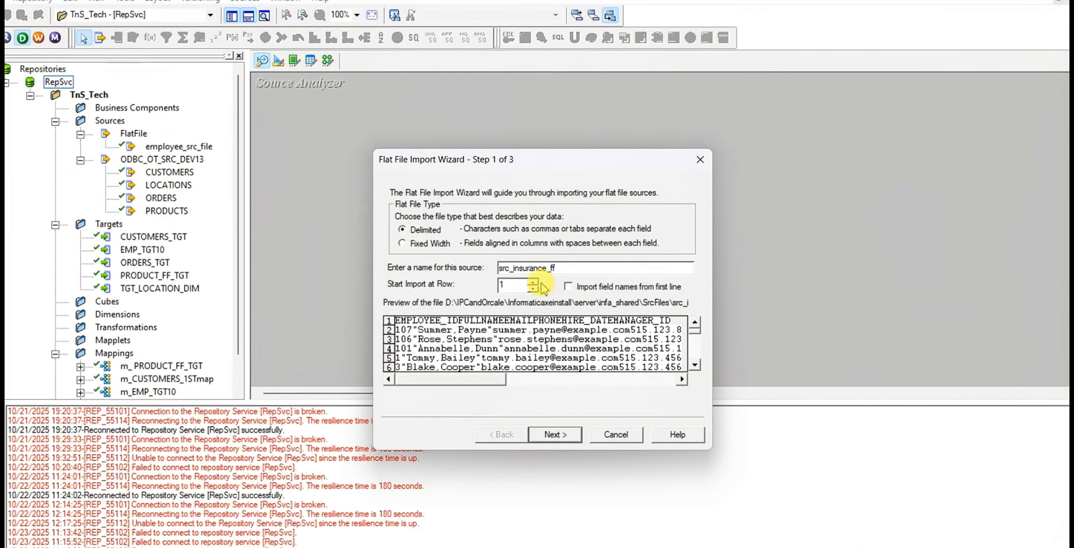
Import the field names from the first line and set Tab instead of Comma as the delimiter for src_insurance_ff
{"action": "left_click", "coordinate": [568, 287]}
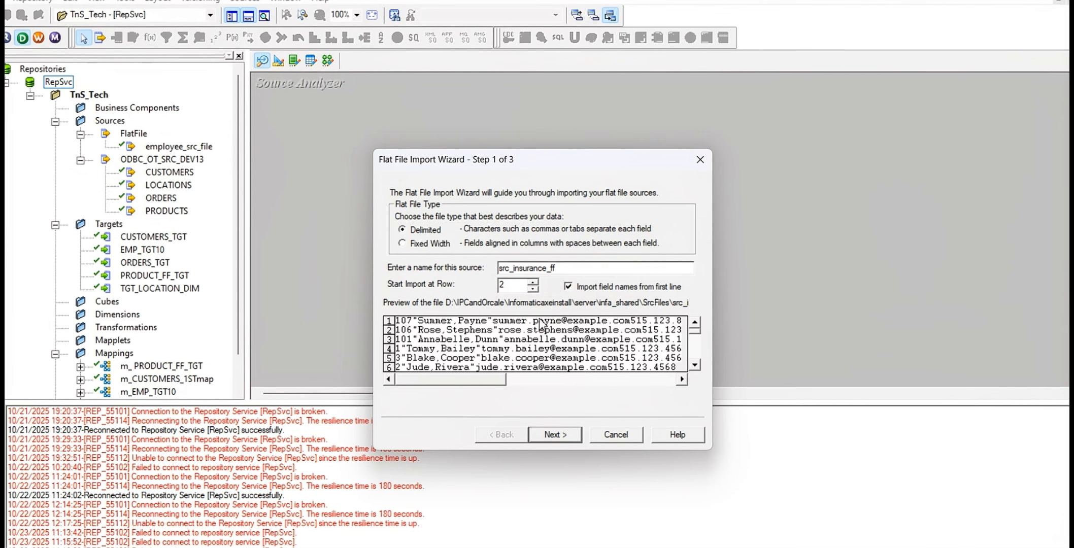
{"action": "left_click", "coordinate": [551, 438]}
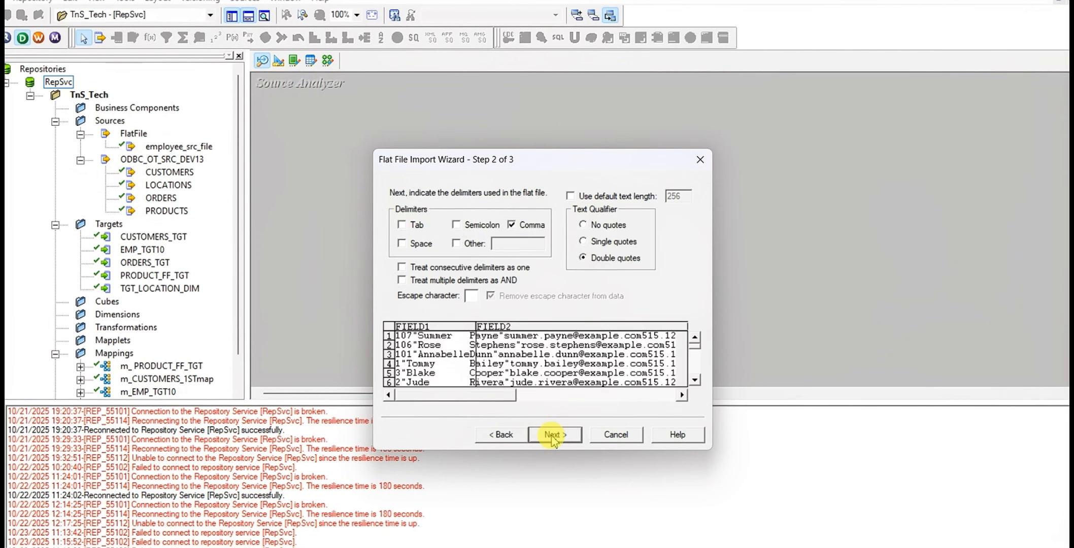
{"action": "left_click", "coordinate": [402, 225]}
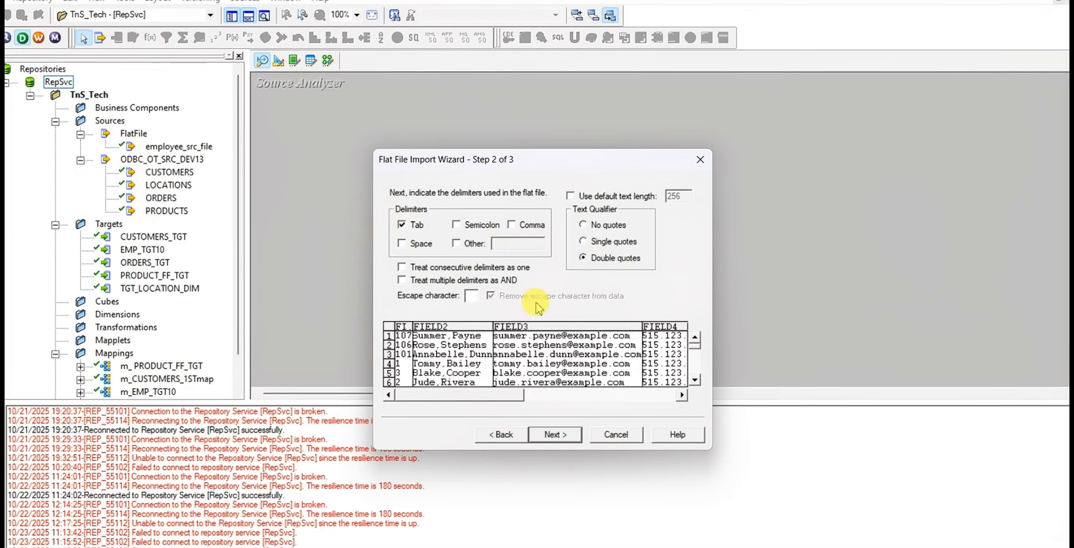
{"action": "left_click", "coordinate": [553, 435]}
Review the column names and datatypes from FULLNAME through DATE_ENTERED and finish importing the src_insurance_ff source
{"action": "left_click", "coordinate": [570, 224]}
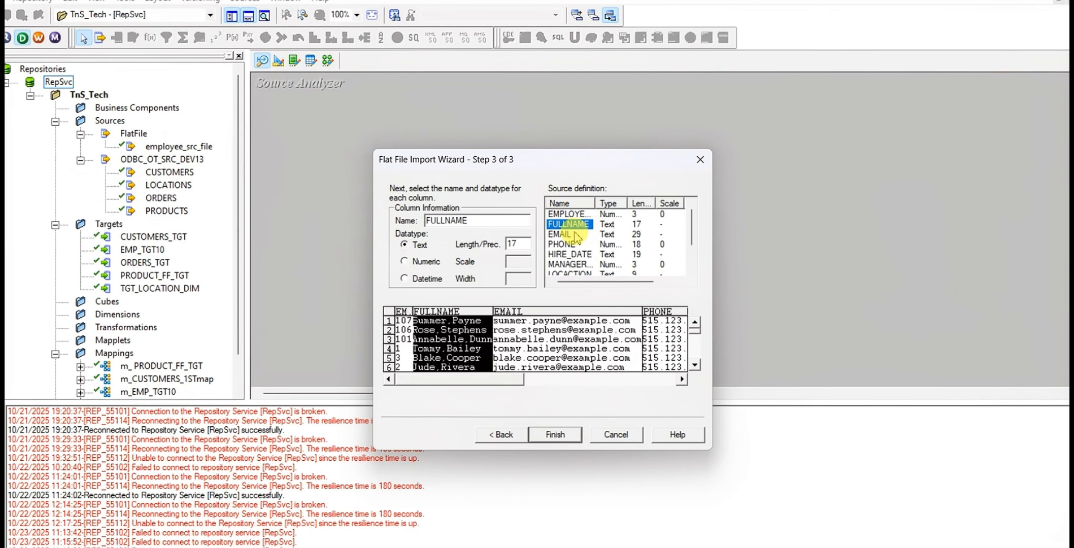
{"action": "left_click", "coordinate": [574, 244]}
{"action": "left_click", "coordinate": [575, 255]}
{"action": "left_click", "coordinate": [573, 265]}
{"action": "scroll", "coordinate": [571, 275], "scroll_direction": "down", "scroll_amount": 1}
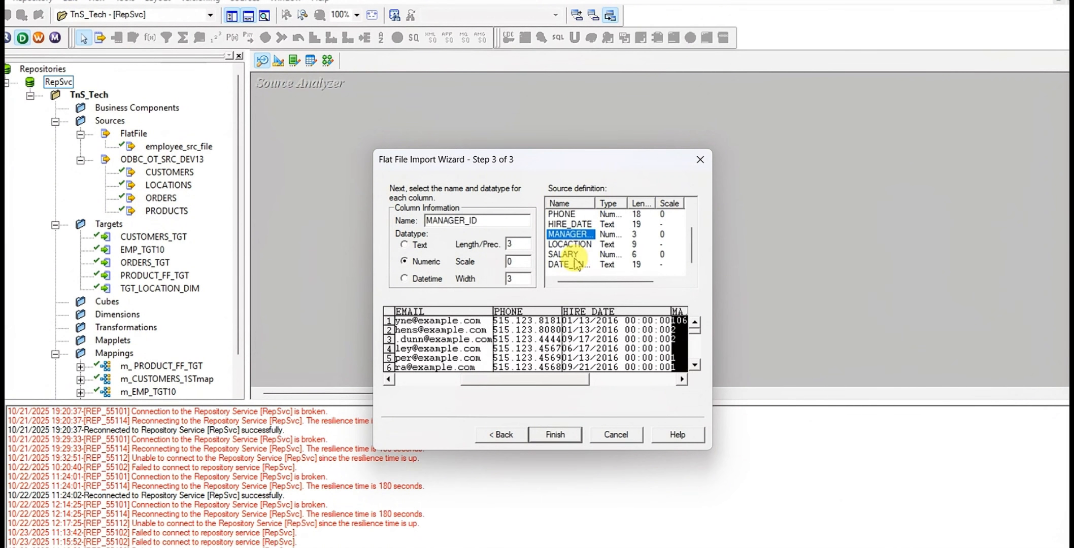
{"action": "left_click", "coordinate": [573, 265]}
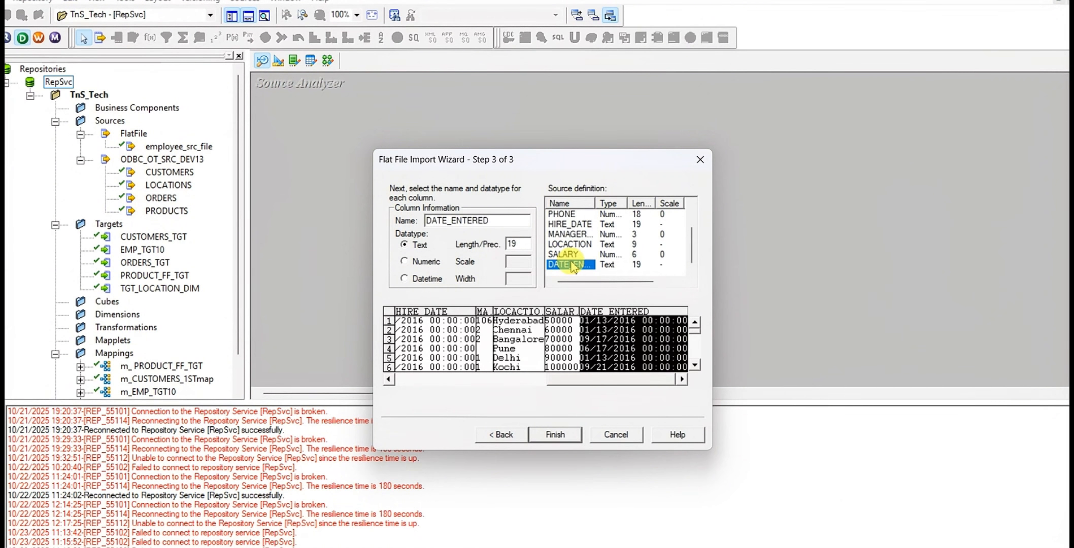
{"action": "left_click", "coordinate": [555, 435]}
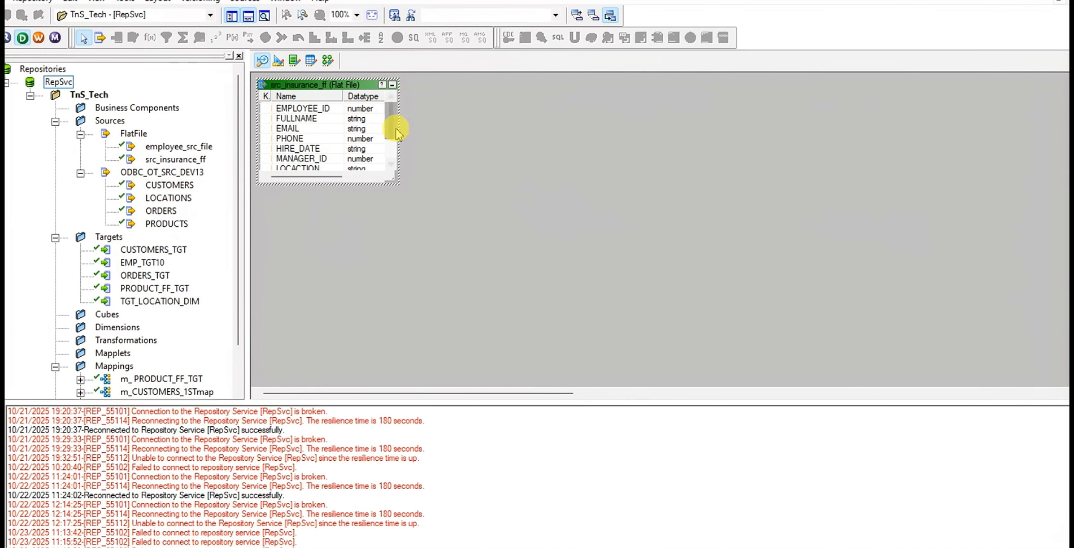
Enlarge the src_insurance_ff source definition in the workspace and open its column list for editing at the EMPLOYEE_ID precision
{"action": "left_click_drag", "start_coordinate": [398, 132], "coordinate": [604, 211]}
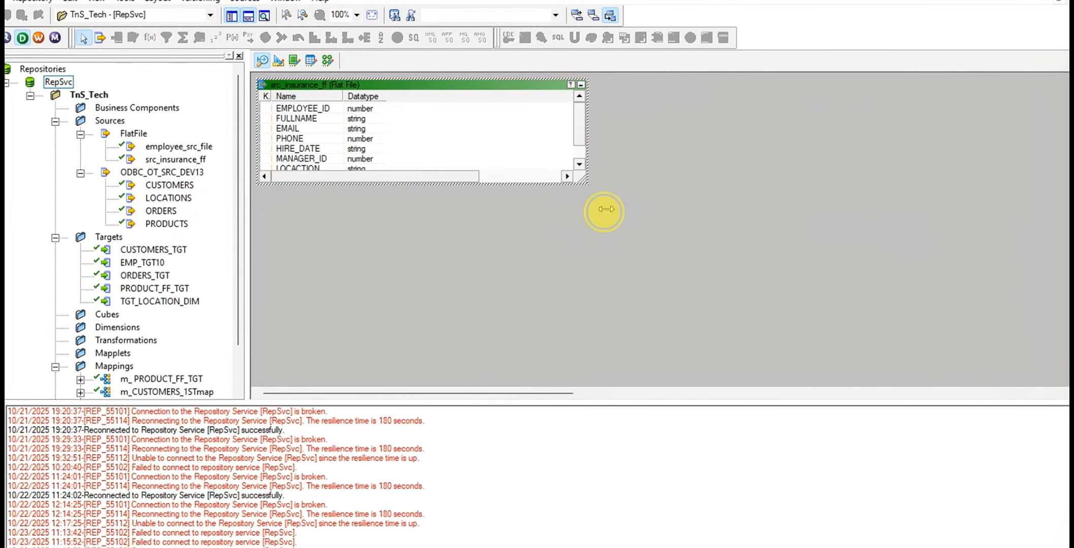
{"action": "double_click", "coordinate": [363, 122]}
{"action": "double_click", "coordinate": [380, 85]}
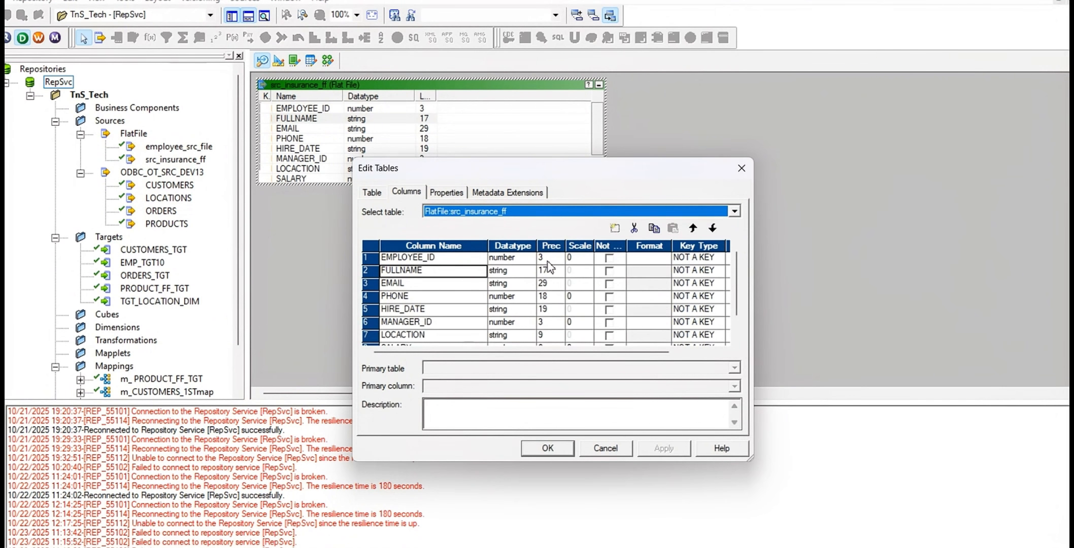
{"action": "left_click", "coordinate": [547, 260]}
Reopen src_insurance_ff.dat in Notepad just once to check the column data, close it, and return to the column editor in PowerCenter Designer
{"action": "left_click", "coordinate": [703, 454]}
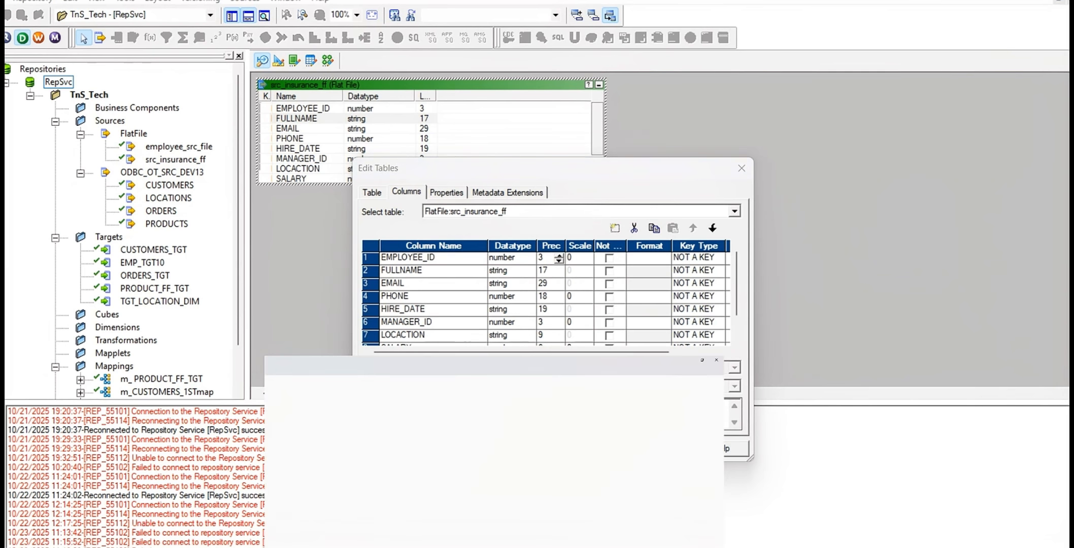
{"action": "key", "text": "alt+F4"}
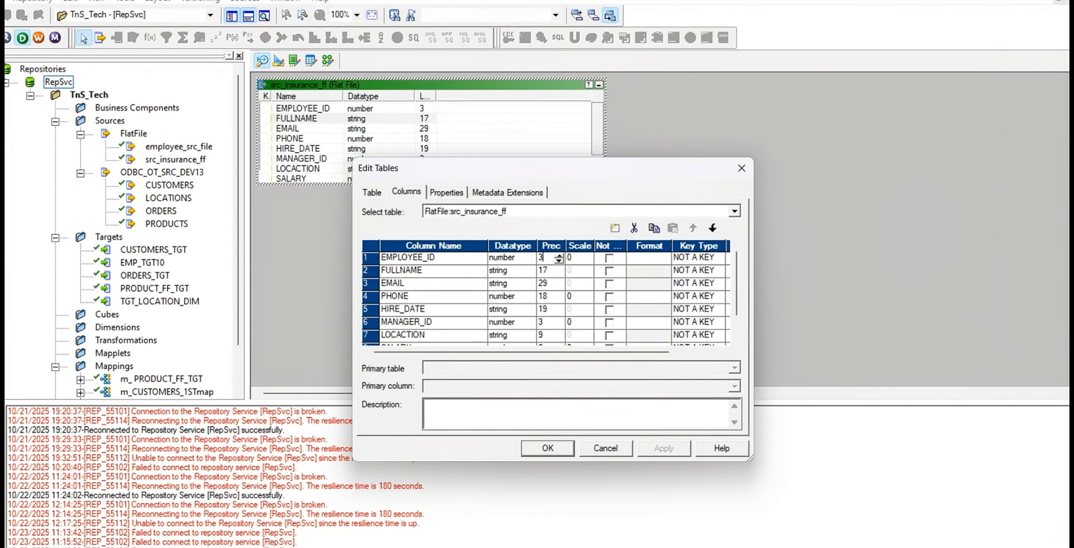
{"action": "key", "text": "alt+Tab"}
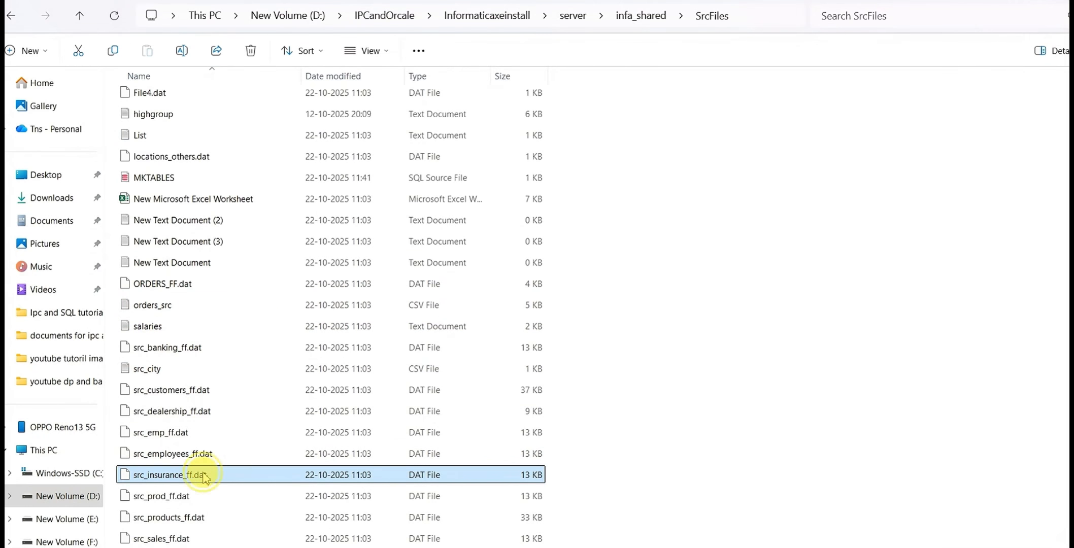
{"action": "double_click", "coordinate": [205, 475]}
{"action": "left_click", "coordinate": [499, 218]}
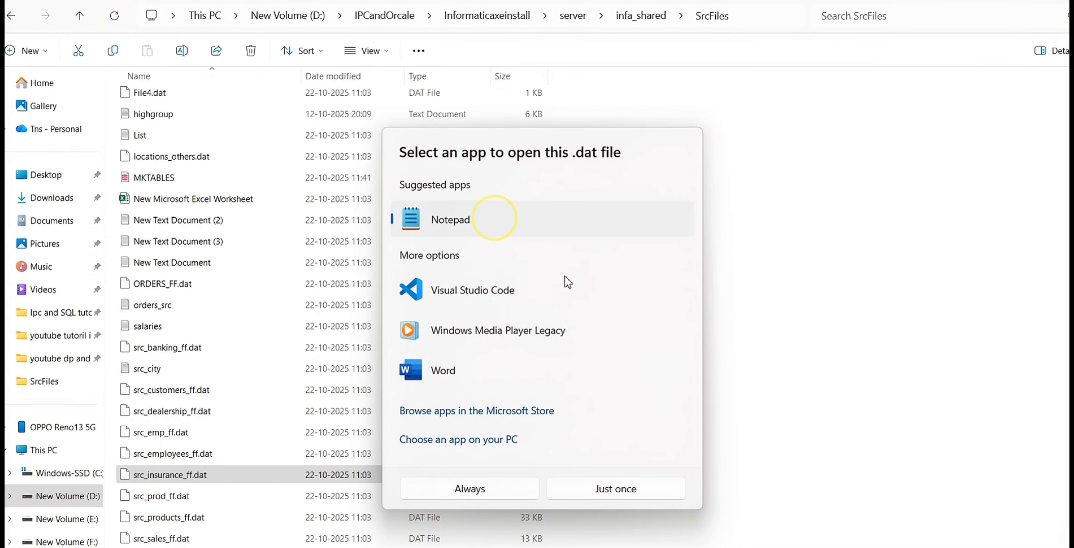
{"action": "left_click", "coordinate": [632, 492]}
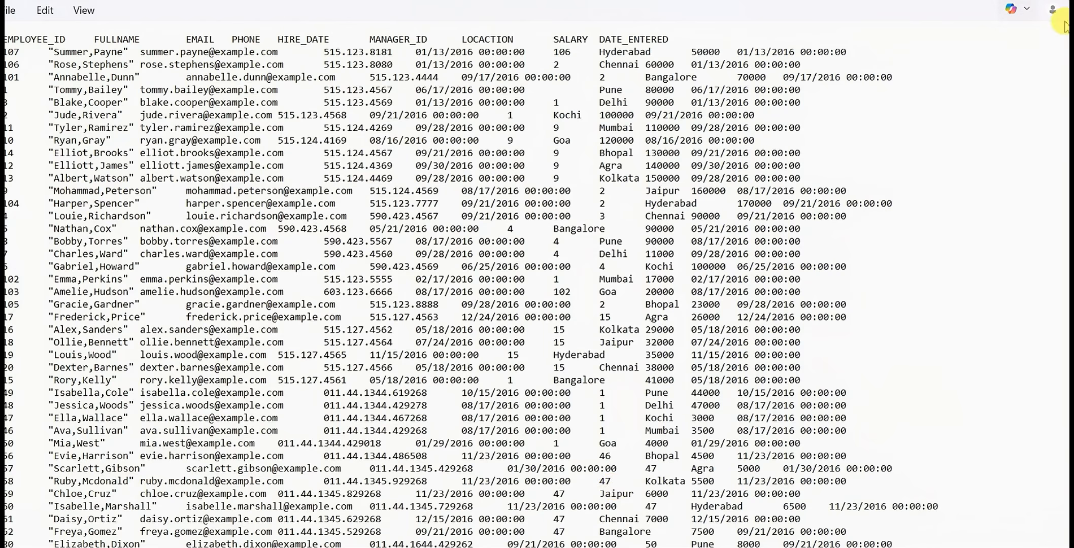
{"action": "left_click", "coordinate": [1014, 1]}
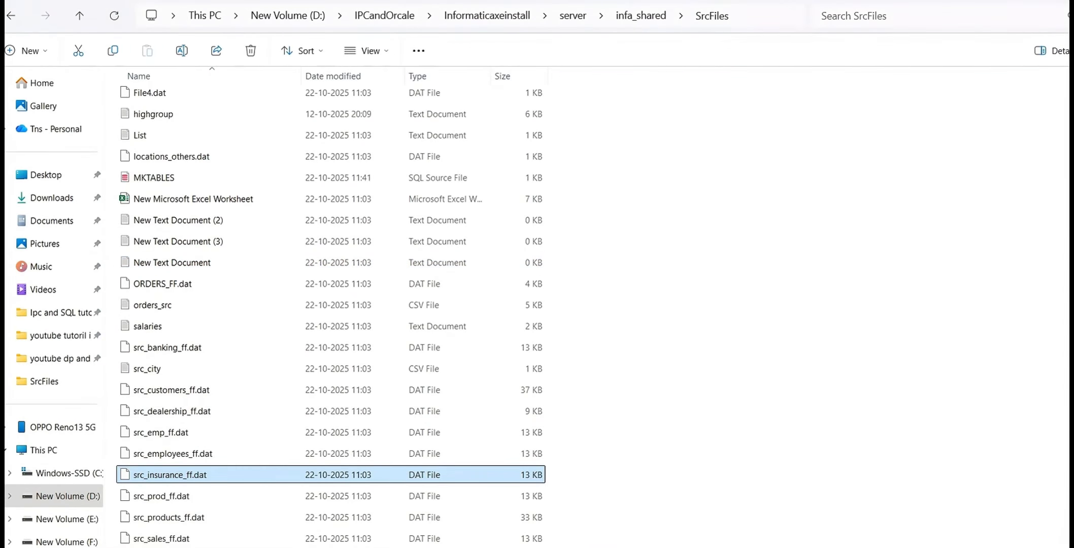
{"action": "left_click", "coordinate": [545, 542]}
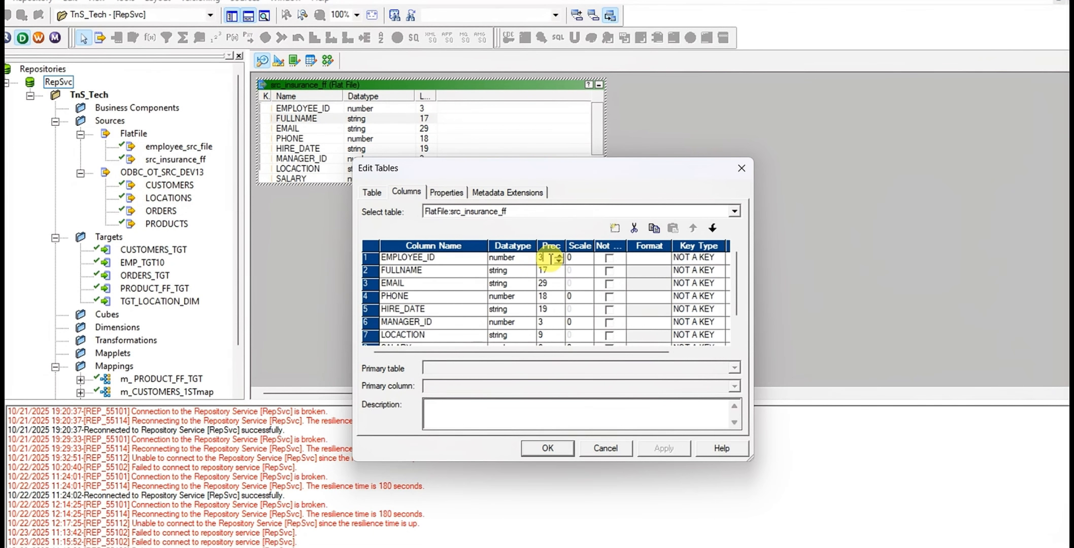
Set the precision of EMPLOYEE_ID to 200 and of FULLNAME and EMAIL to 255
{"action": "key", "text": "BackSpace"}
{"action": "type", "text": "200"}
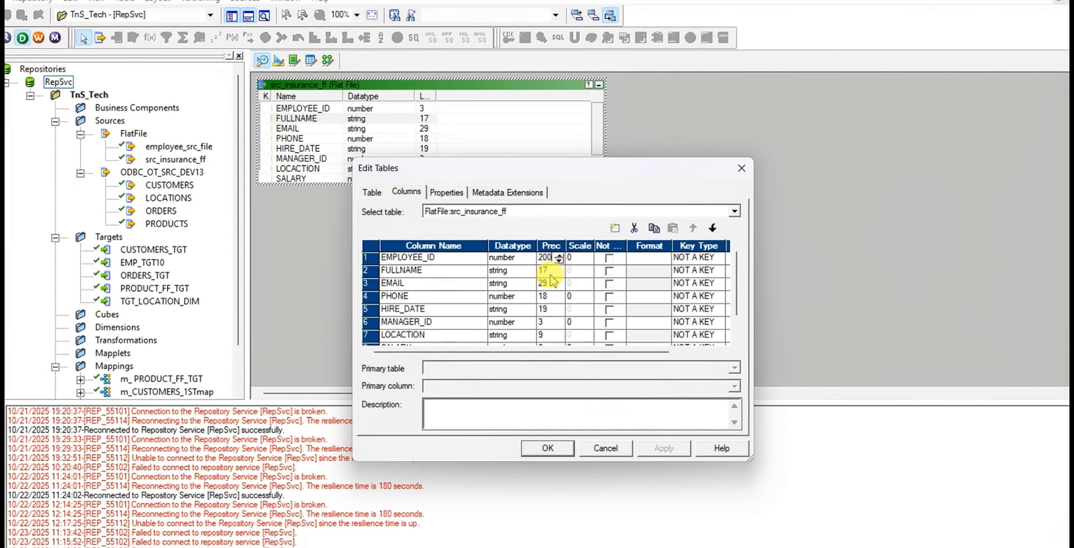
{"action": "left_click", "coordinate": [552, 273]}
{"action": "left_click", "coordinate": [509, 271]}
{"action": "left_click", "coordinate": [549, 271]}
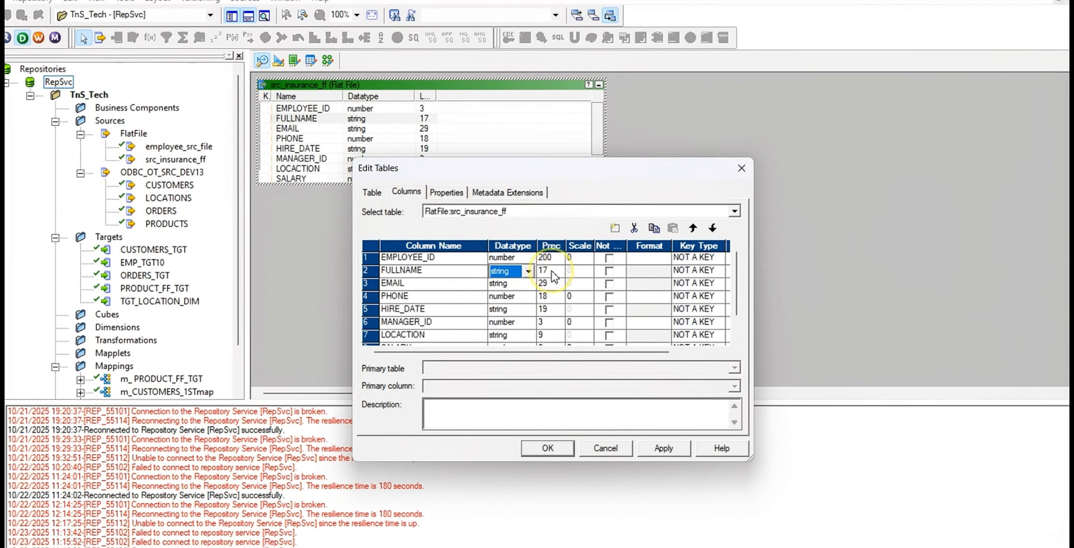
{"action": "left_click", "coordinate": [551, 271]}
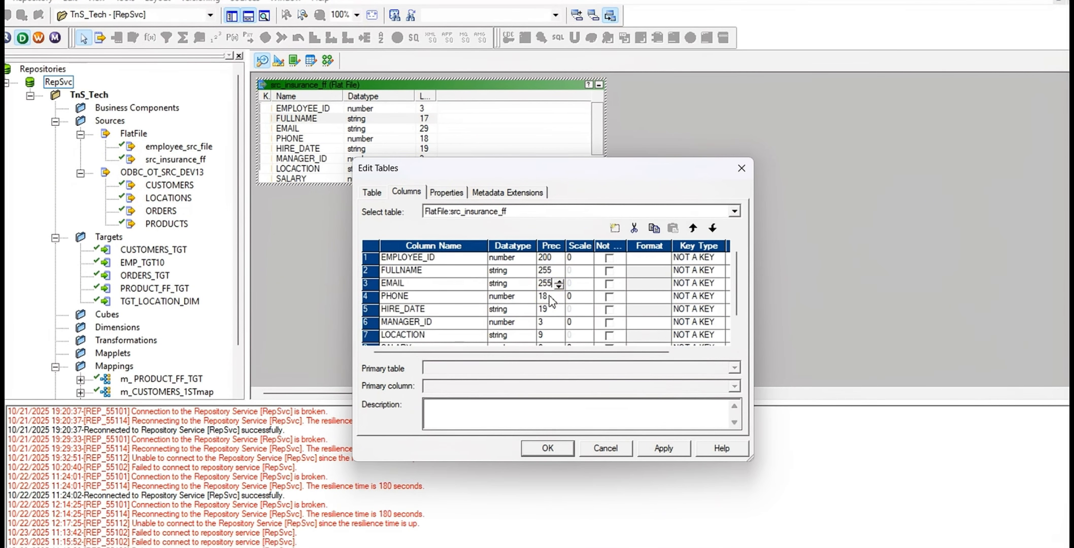
Set the PHONE column's precision to 20 and its datatype to string
{"action": "left_click", "coordinate": [551, 298]}
{"action": "left_click", "coordinate": [551, 298]}
{"action": "left_click", "coordinate": [551, 299]}
{"action": "type", "text": "20"}
{"action": "left_click", "coordinate": [503, 297]}
{"action": "left_click", "coordinate": [527, 298]}
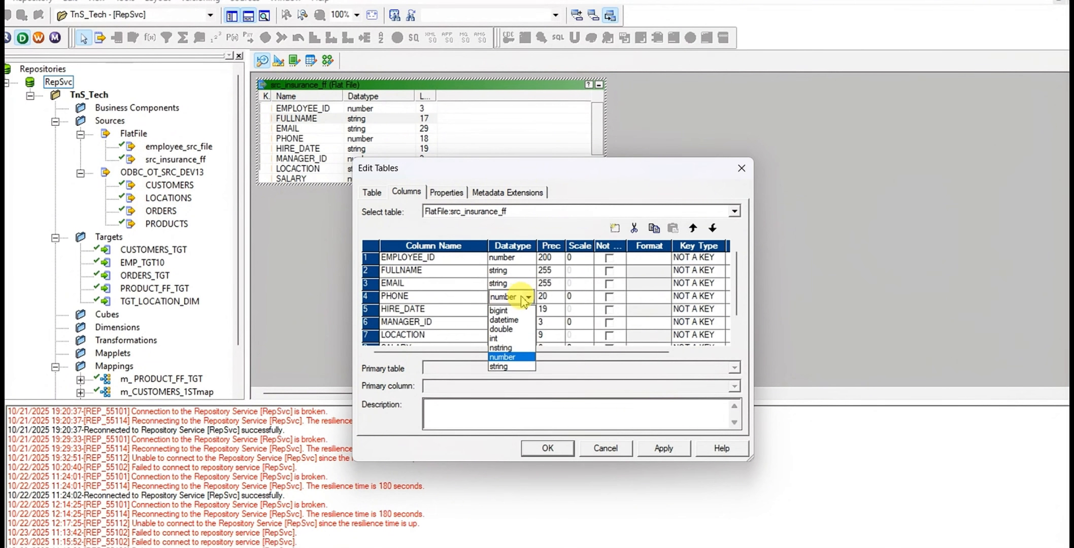
{"action": "left_click", "coordinate": [508, 366]}
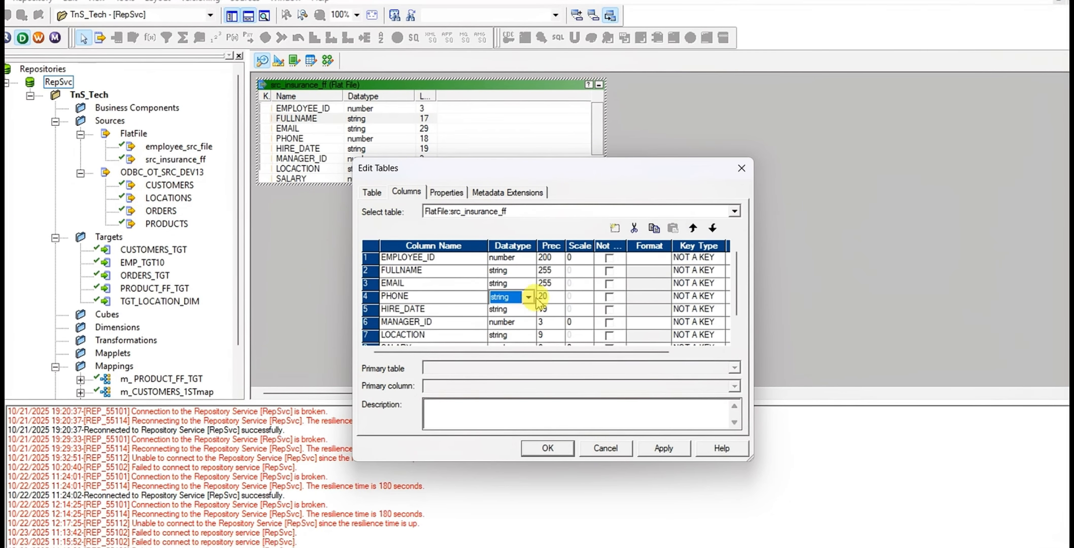
Change the HIRE_DATE column's datatype to datetime
{"action": "left_click", "coordinate": [505, 313]}
{"action": "left_click", "coordinate": [506, 313]}
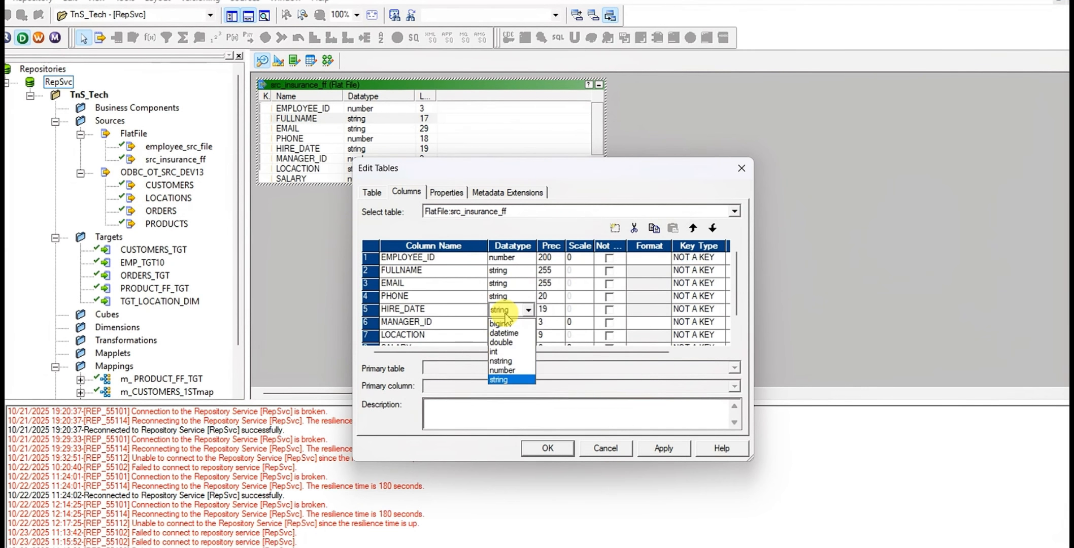
{"action": "left_click", "coordinate": [512, 334]}
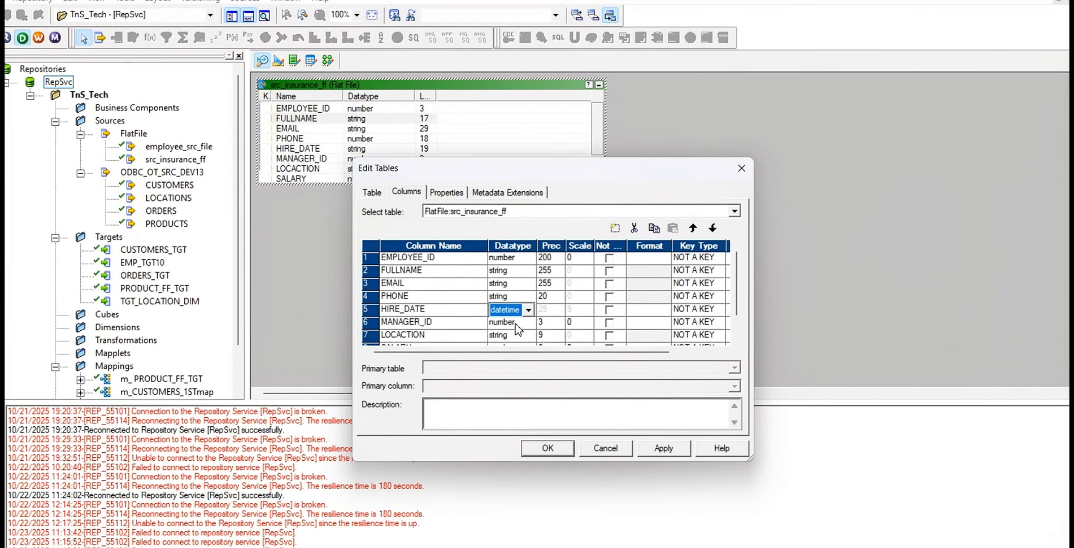
{"action": "scroll", "coordinate": [515, 328], "scroll_direction": "down", "scroll_amount": 1}
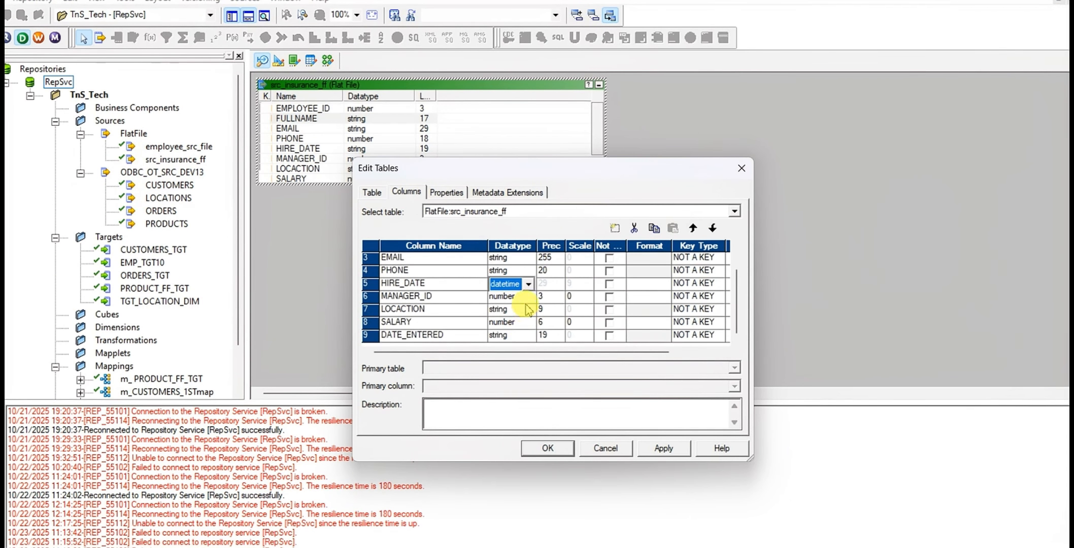
Switch to Notepad to check the HIRE_DATE and MANAGER_ID values in the first data row, and return to PowerCenter Designer
{"action": "key", "text": "alt+Tab"}
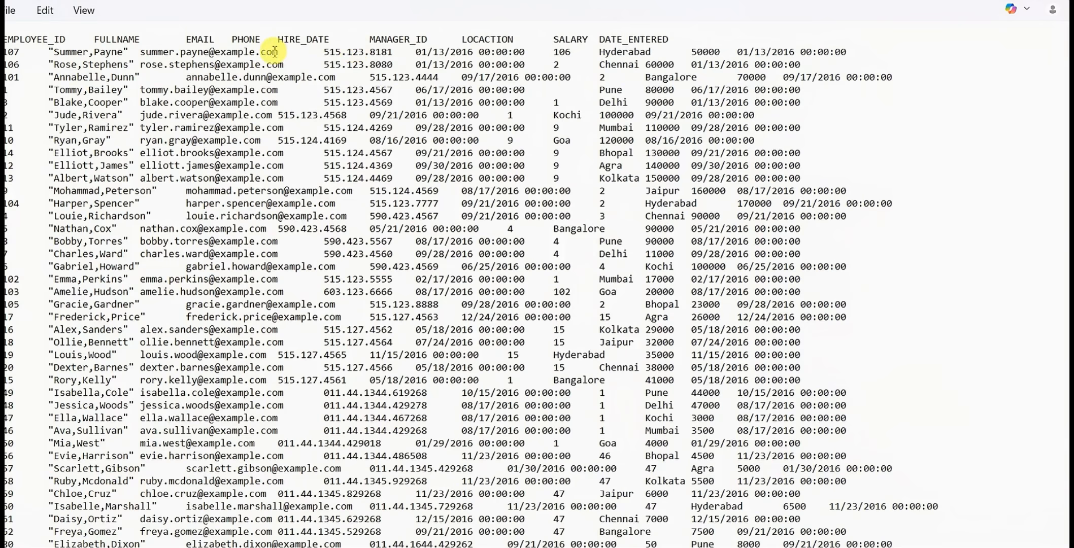
{"action": "double_click", "coordinate": [435, 52]}
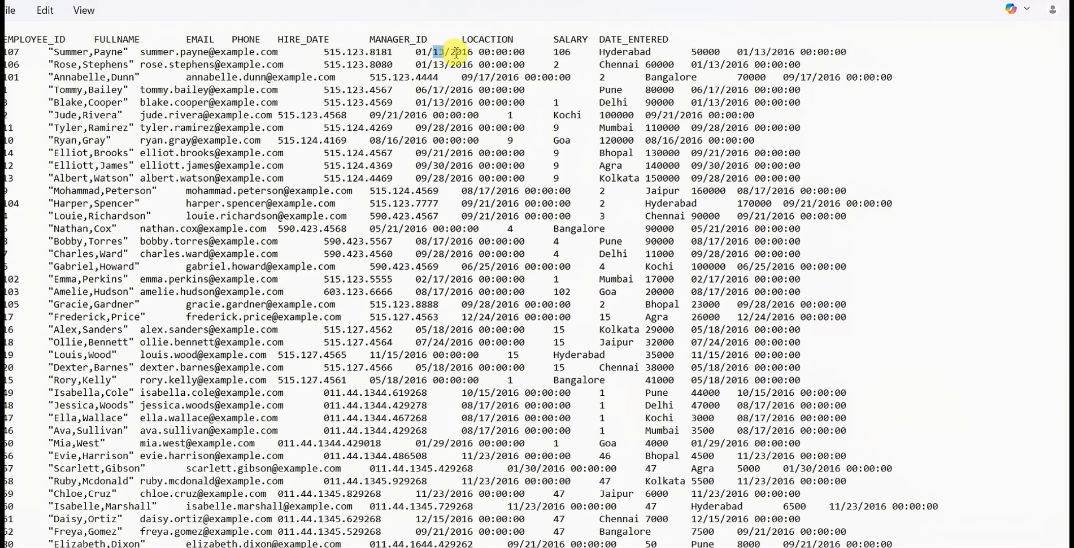
{"action": "double_click", "coordinate": [563, 52]}
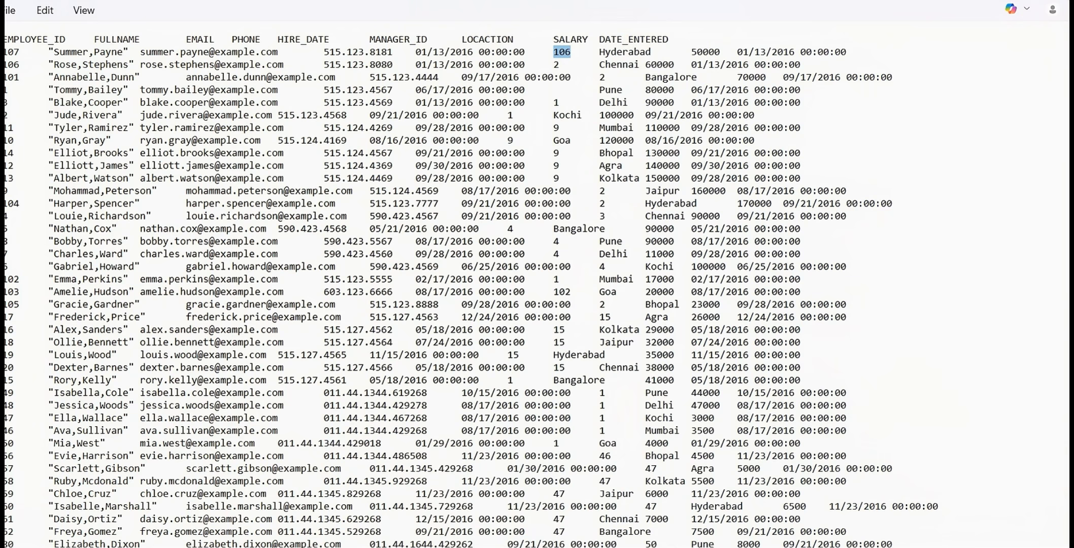
{"action": "key", "text": "alt+Tab"}
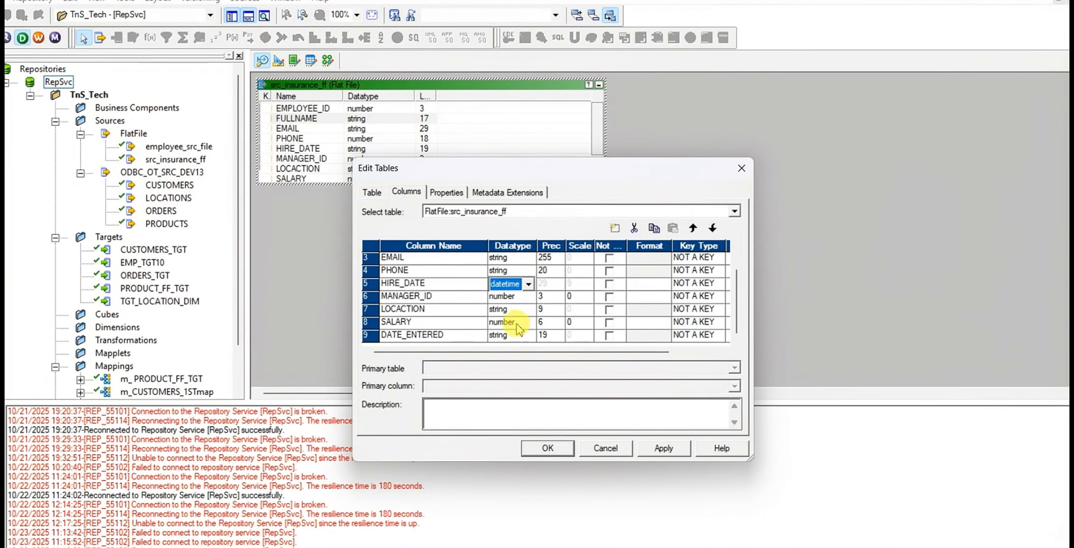
Set the precision of the MANAGER_ID column to 20
{"action": "left_click", "coordinate": [547, 297]}
{"action": "double_click", "coordinate": [547, 297]}
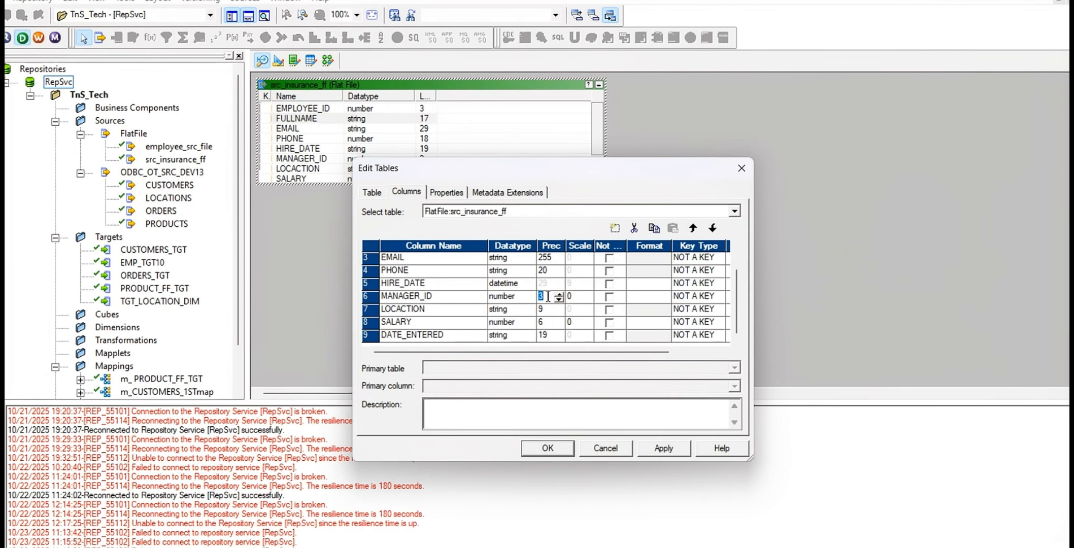
{"action": "left_click", "coordinate": [549, 296]}
{"action": "type", "text": "20"}
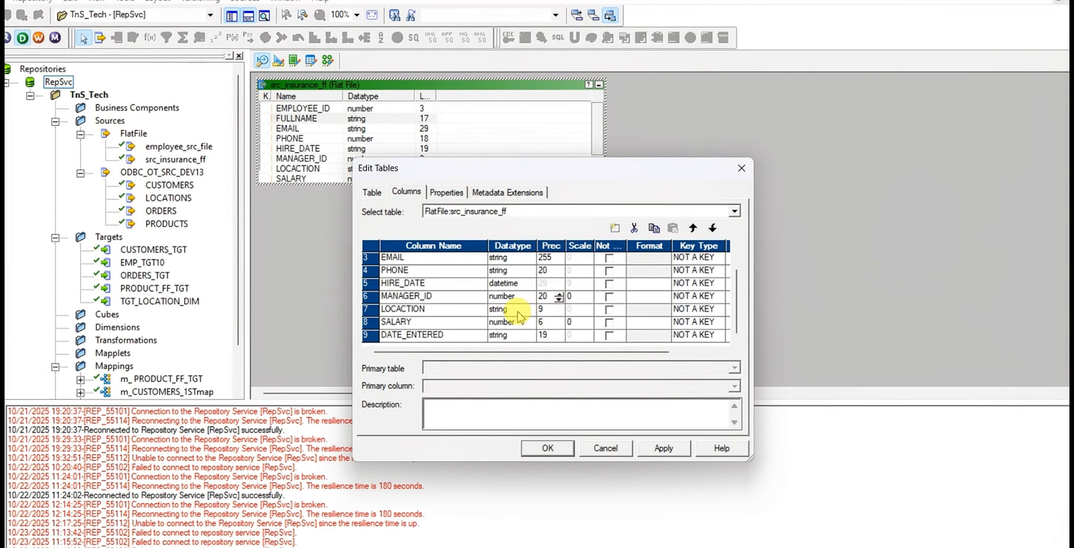
Set the precision of LOCACTION to 255 and of SALARY to 20
{"action": "left_click", "coordinate": [547, 310]}
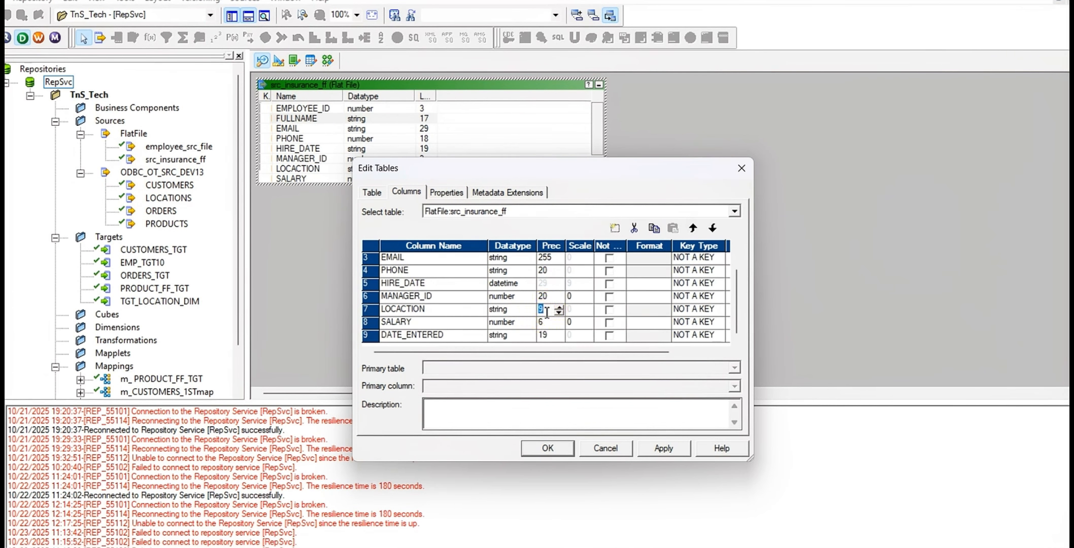
{"action": "type", "text": "55"}
{"action": "left_click", "coordinate": [543, 329]}
{"action": "left_click", "coordinate": [545, 324]}
{"action": "type", "text": "20"}
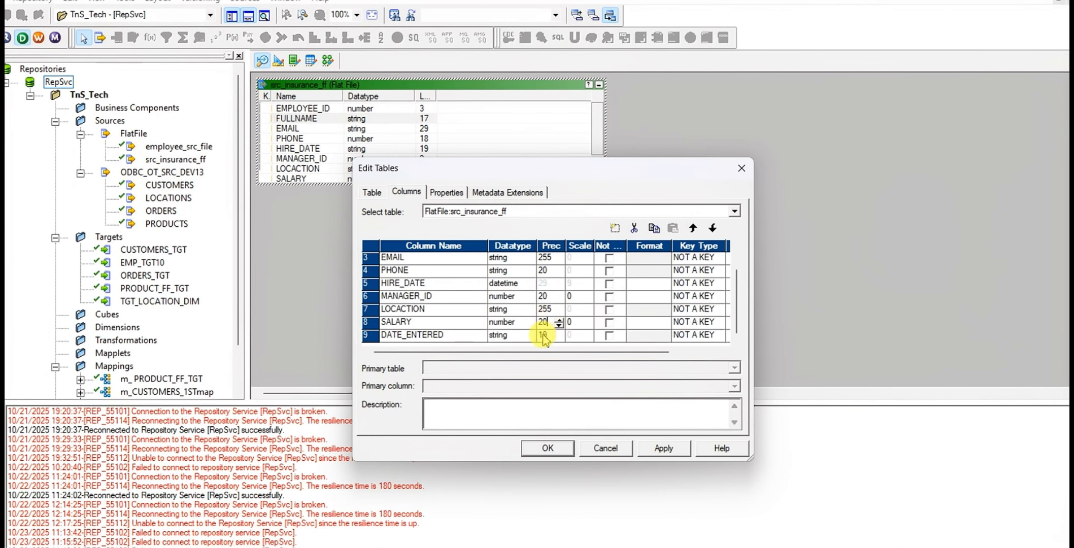
Change the DATE_ENTERED column's datatype to datetime, save the source column edits, and narrow the src_insurance_ff table in the workspace
{"action": "left_click", "coordinate": [518, 339]}
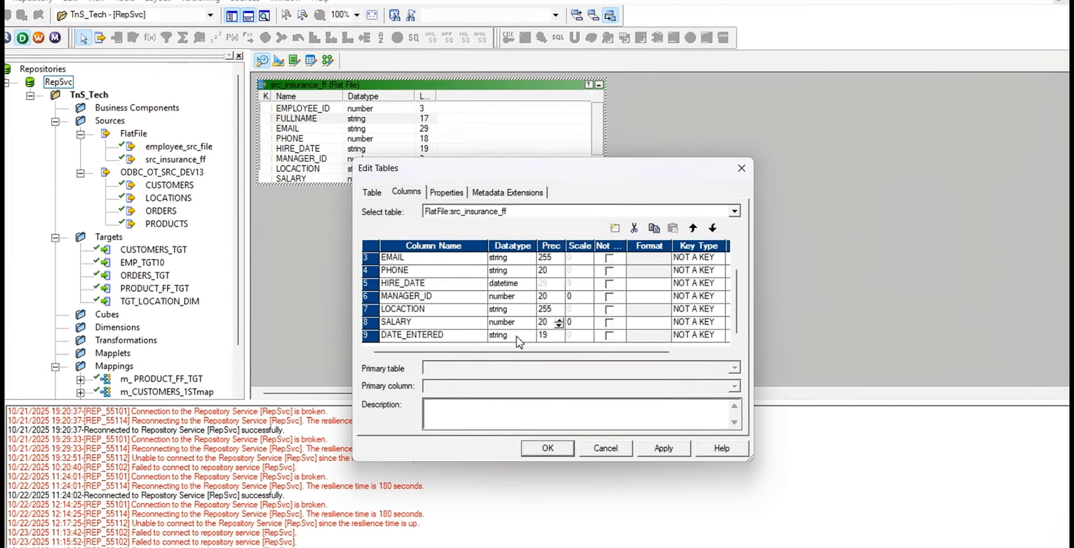
{"action": "left_click", "coordinate": [525, 335]}
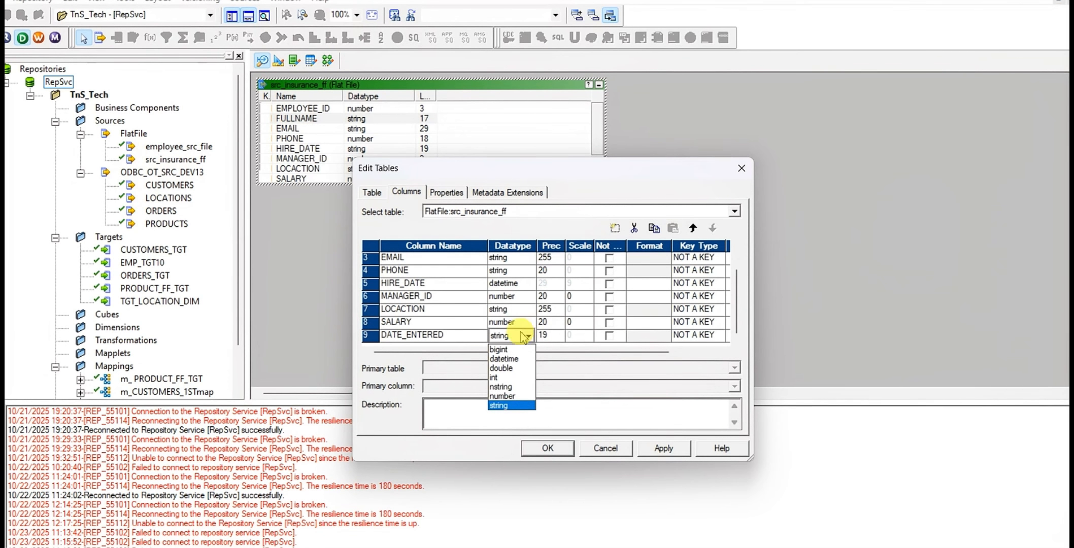
{"action": "left_click", "coordinate": [517, 359]}
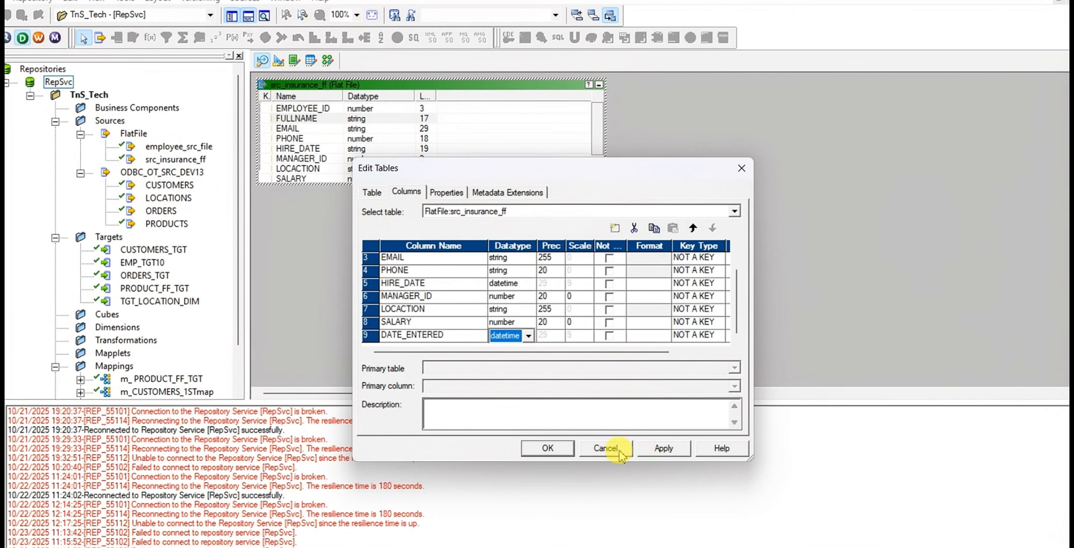
{"action": "left_click", "coordinate": [666, 449]}
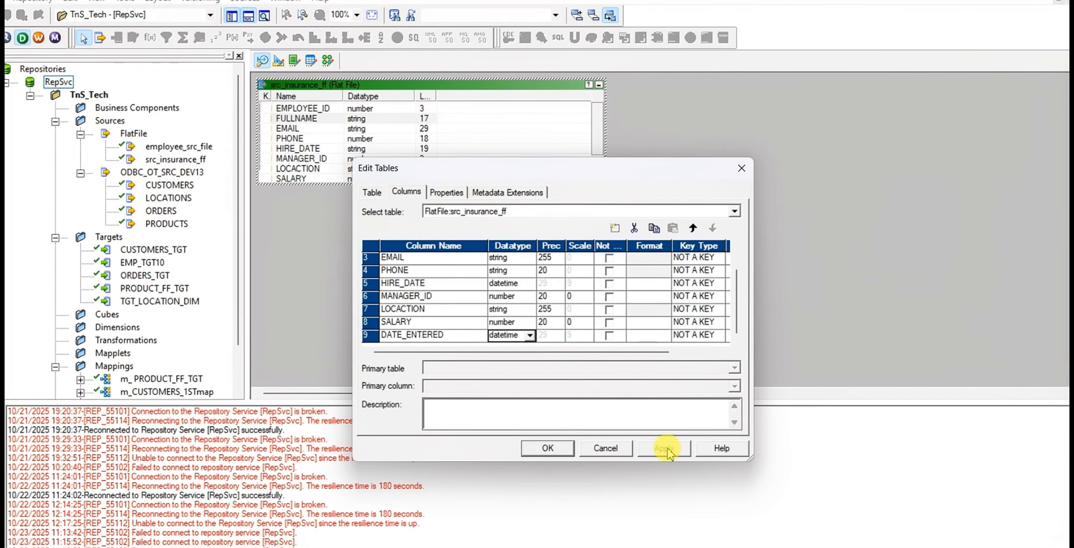
{"action": "left_click", "coordinate": [548, 449]}
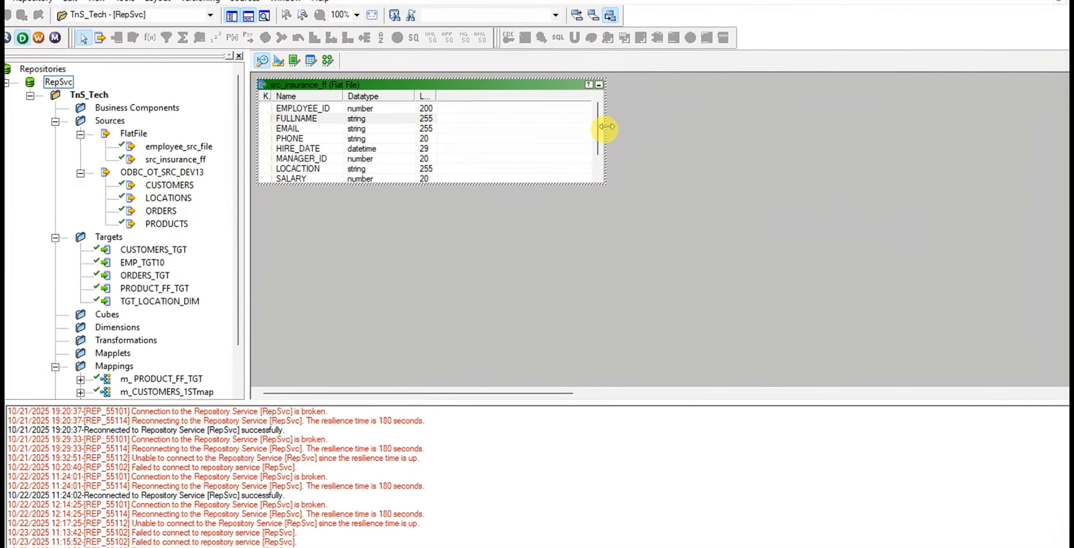
{"action": "left_click_drag", "start_coordinate": [606, 126], "coordinate": [465, 148]}
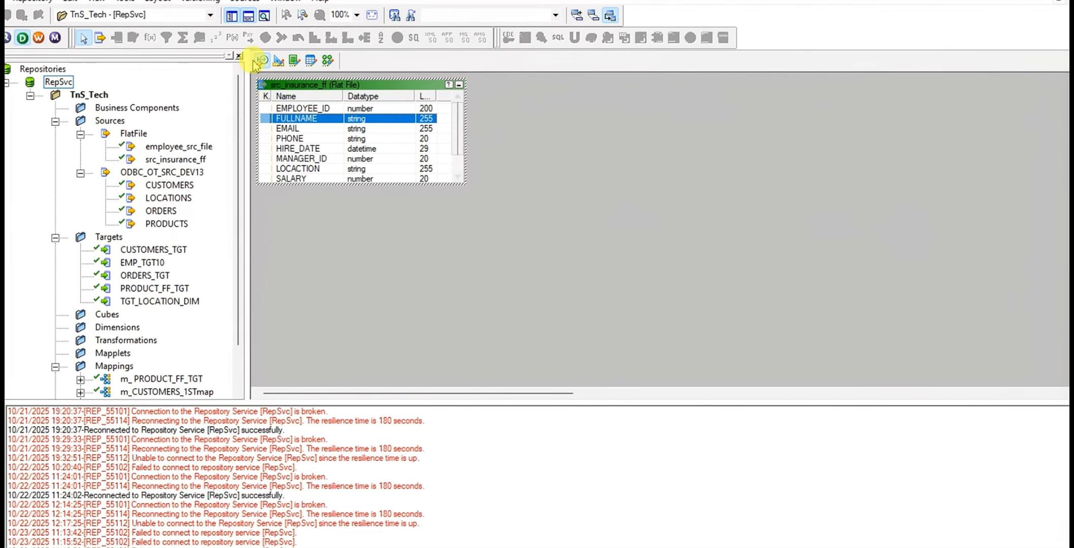
Clear the Target Designer workspace and create a target definition there from the src_insurance_ff flat file source
{"action": "left_click", "coordinate": [280, 60]}
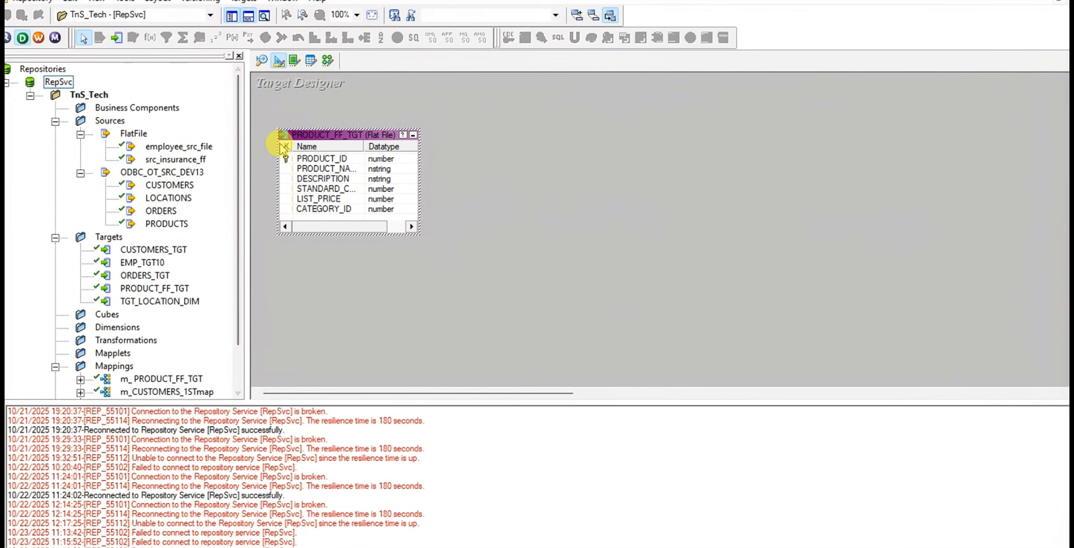
{"action": "right_click", "coordinate": [509, 134]}
{"action": "left_click", "coordinate": [538, 159]}
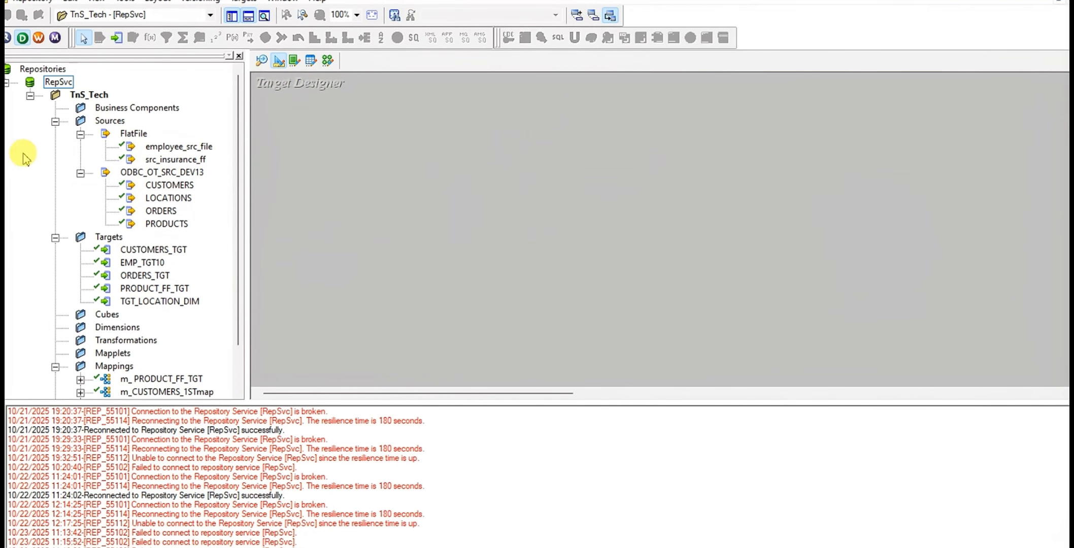
{"action": "left_click_drag", "start_coordinate": [179, 159], "coordinate": [355, 159]}
Open the new target for editing, copy the name tgt_insurance_ff.out from the task sheet in Excel, and return to PowerCenter Designer
{"action": "double_click", "coordinate": [405, 188]}
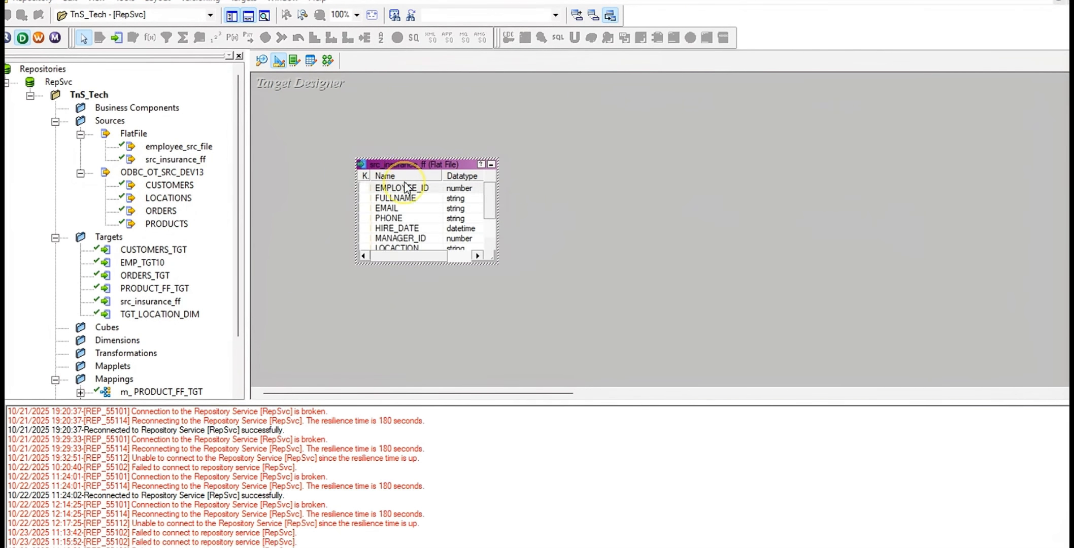
{"action": "key", "text": "alt+Tab"}
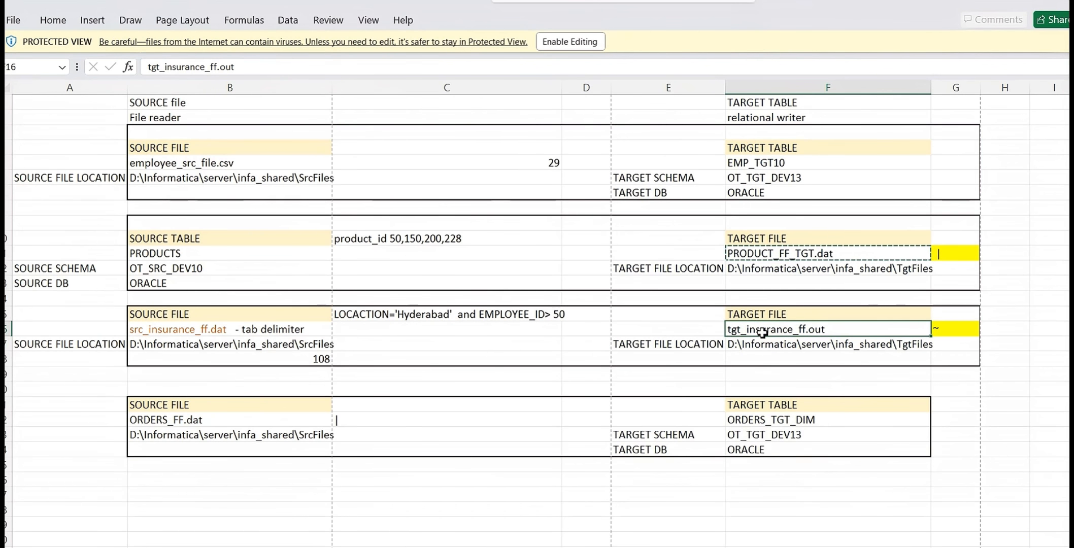
{"action": "key", "text": "ctrl+c"}
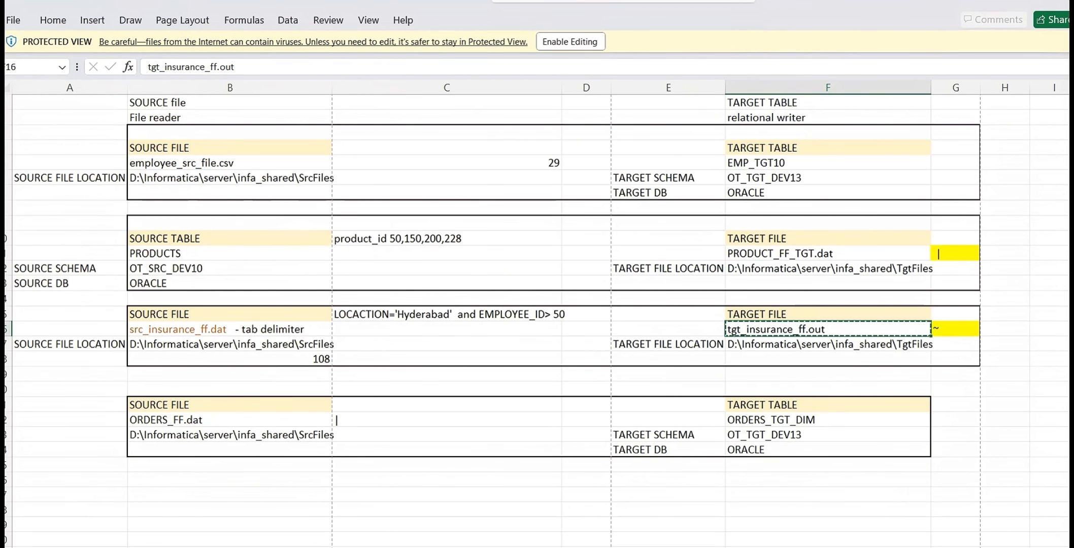
{"action": "mouse_move", "coordinate": [507, 547]}
{"action": "left_click", "coordinate": [506, 528]}
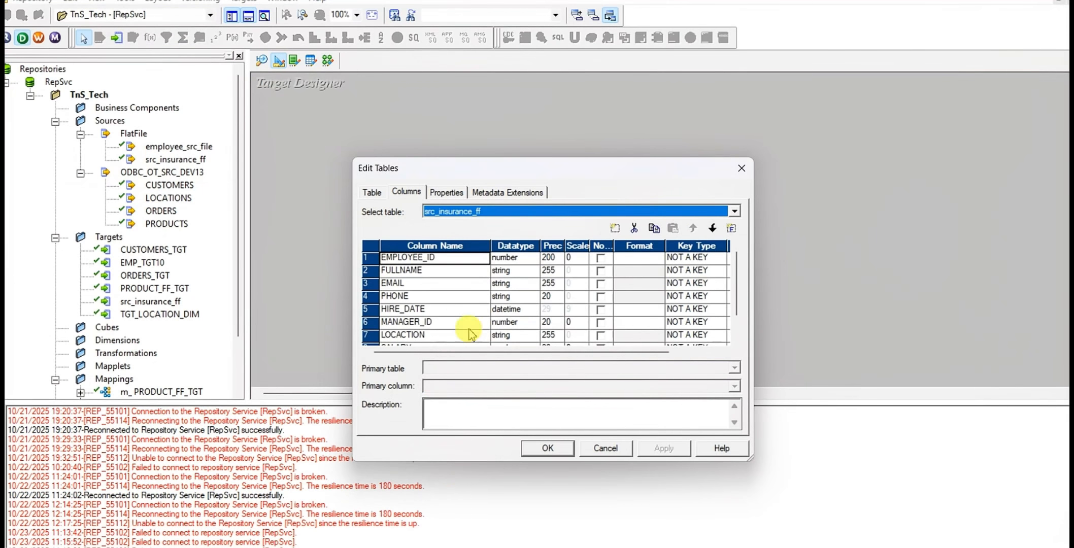
Rename the target table to tgt_insurance_ff, leaving out the .out extension
{"action": "left_click", "coordinate": [372, 192]}
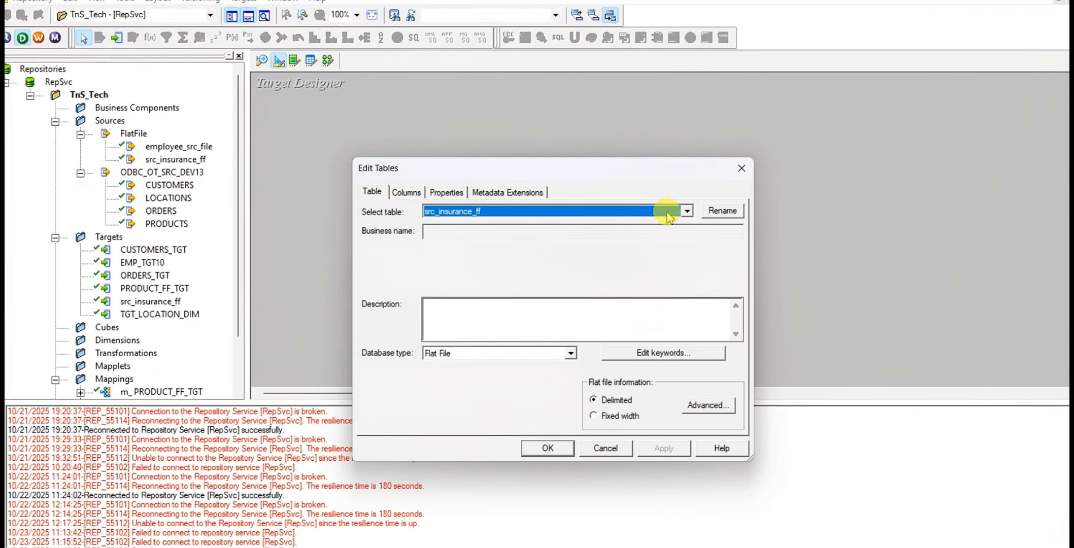
{"action": "left_click", "coordinate": [722, 211]}
{"action": "key", "text": "ctrl+v"}
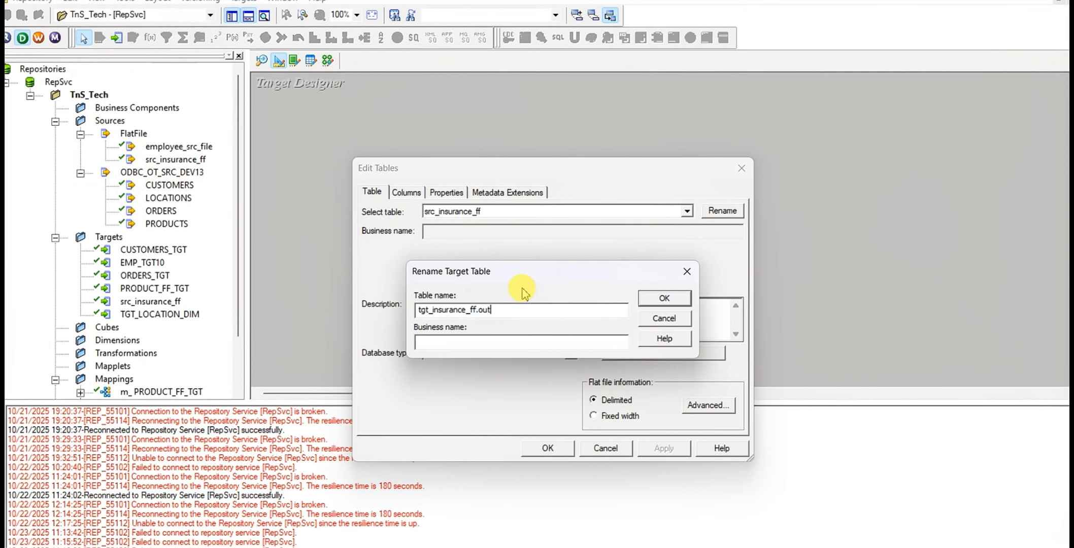
{"action": "left_click", "coordinate": [667, 297]}
{"action": "left_click", "coordinate": [615, 351]}
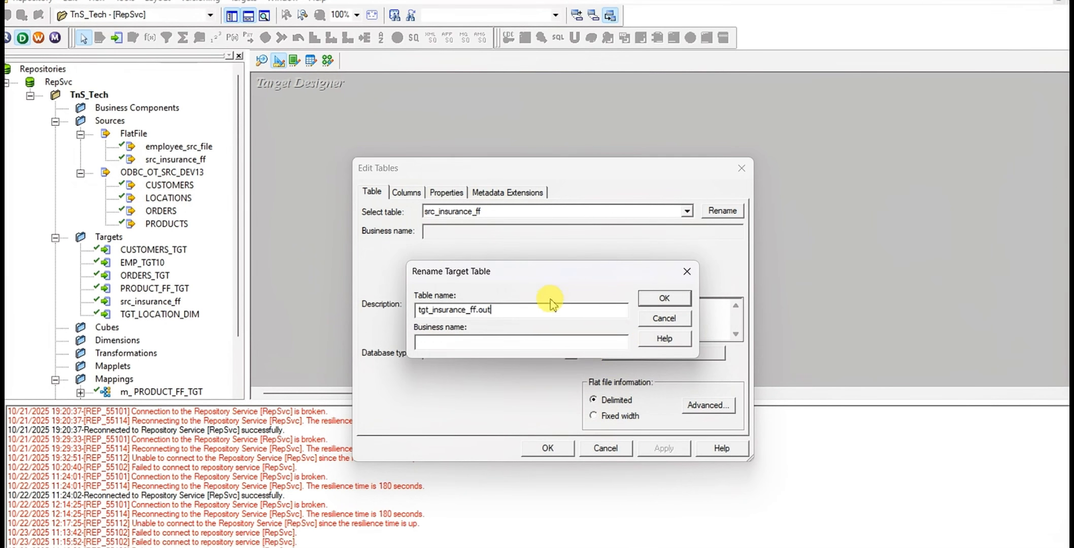
{"action": "key", "text": "BackSpace"}
{"action": "key", "text": "BackSpace"}
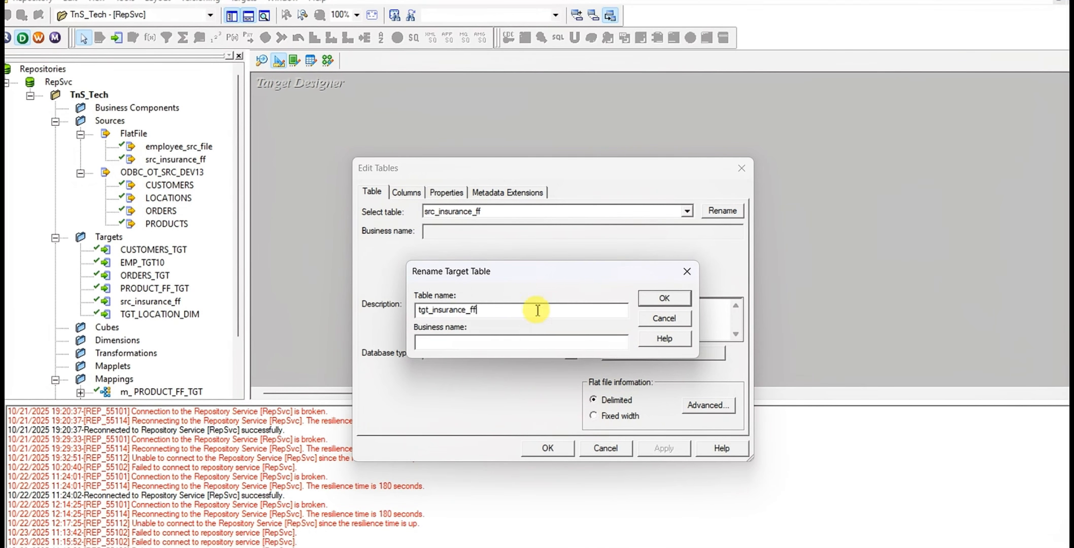
{"action": "left_click", "coordinate": [662, 298]}
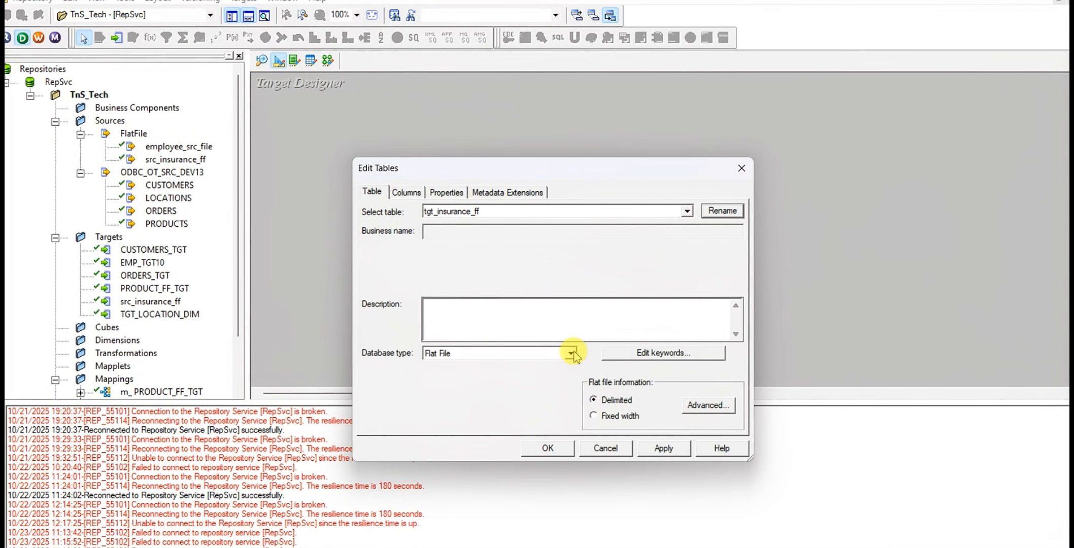
Set the target's column delimiter to ~ as given in the Excel task sheet, save the table edits, and enlarge the table to show all columns
{"action": "left_click", "coordinate": [705, 406]}
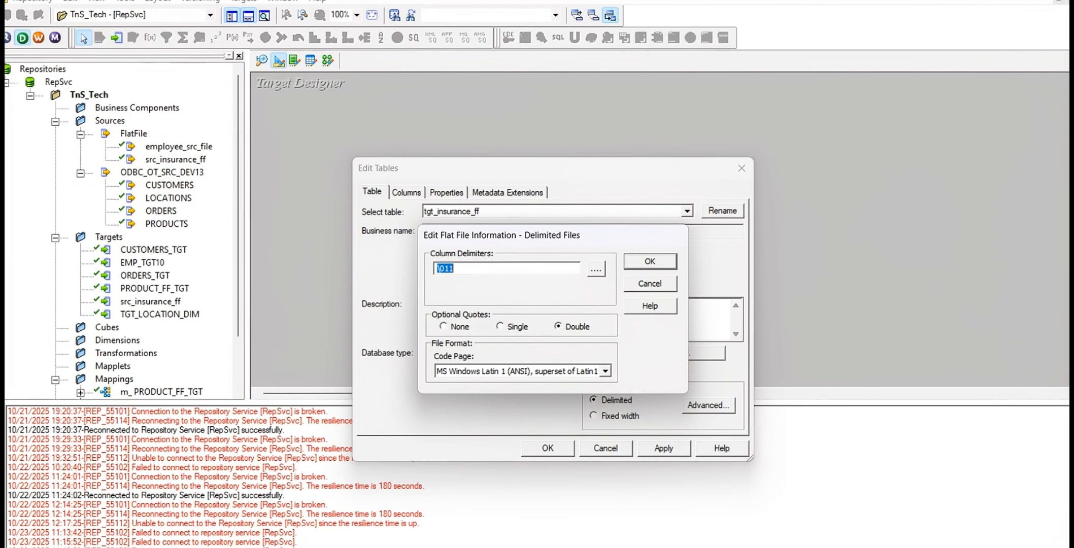
{"action": "left_click", "coordinate": [707, 545]}
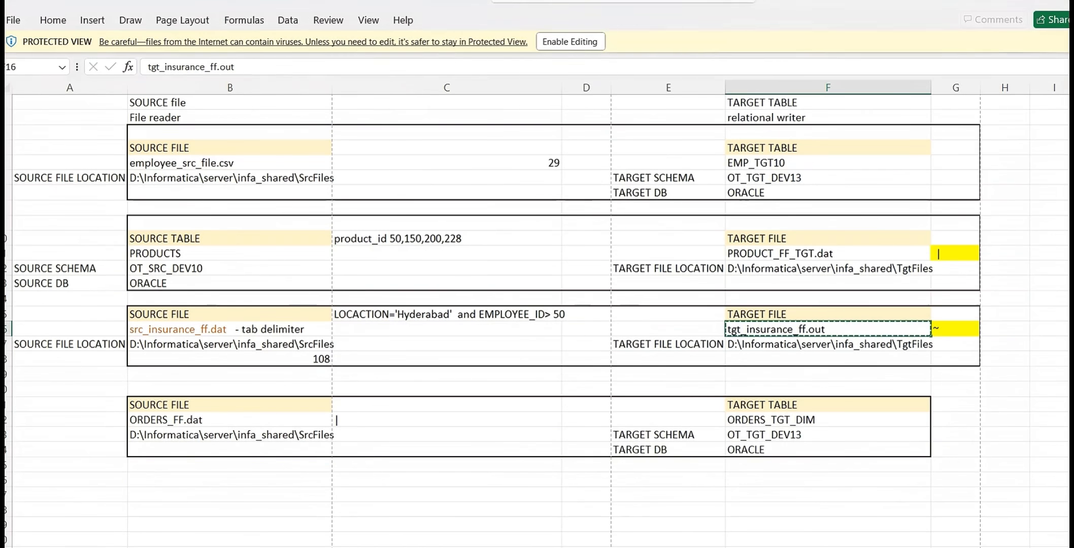
{"action": "left_click", "coordinate": [944, 333]}
{"action": "key", "text": "ctrl+c"}
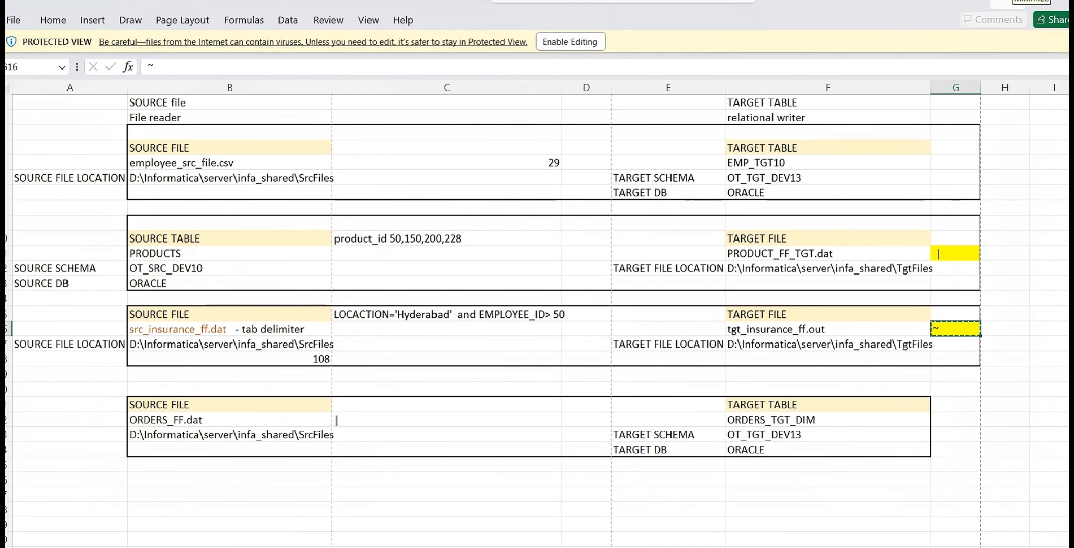
{"action": "left_click", "coordinate": [1007, 1]}
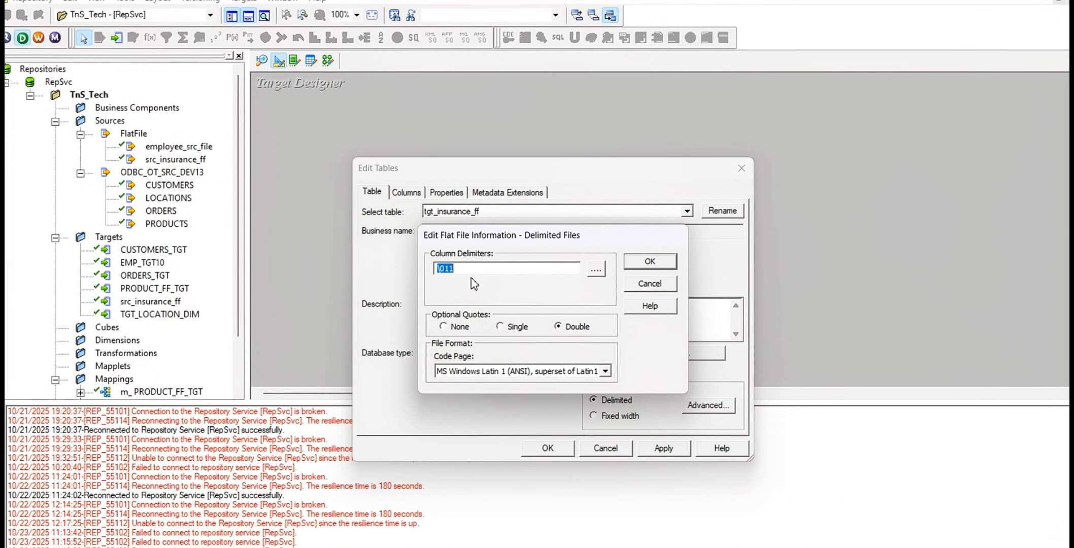
{"action": "type", "text": "~"}
{"action": "left_click", "coordinate": [649, 263]}
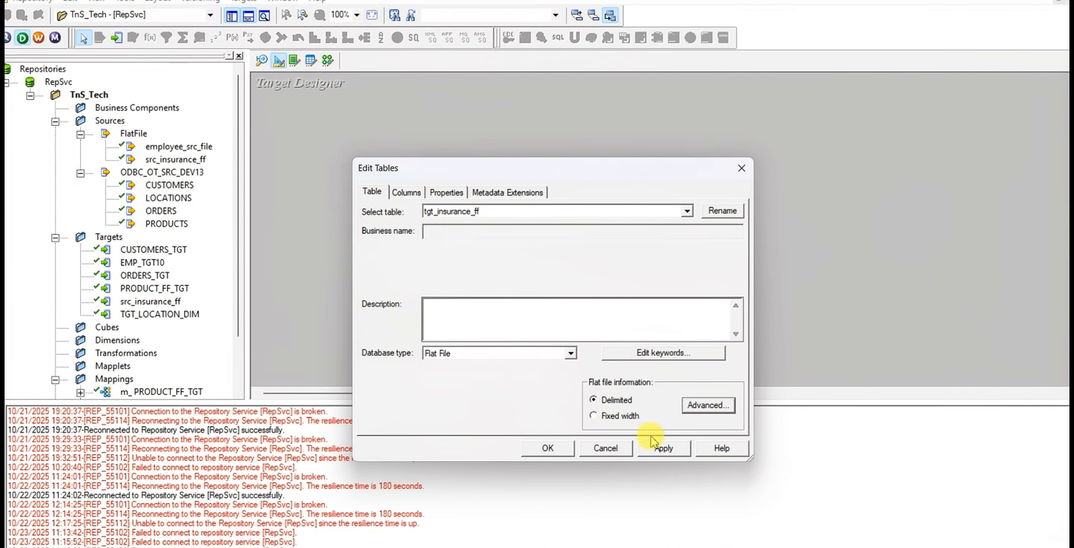
{"action": "left_click", "coordinate": [666, 449]}
{"action": "left_click", "coordinate": [561, 450]}
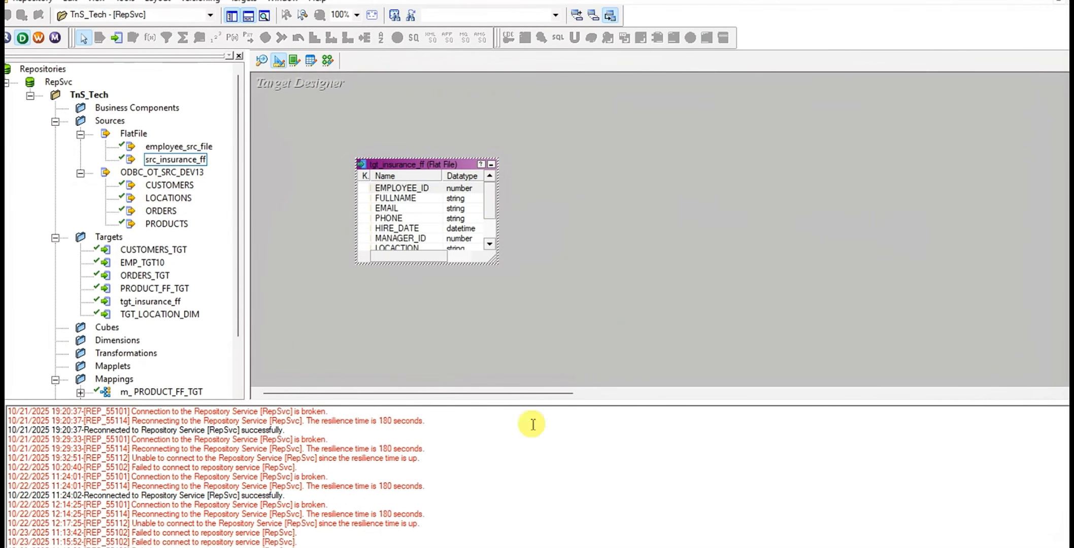
{"action": "left_click_drag", "start_coordinate": [439, 153], "coordinate": [448, 132]}
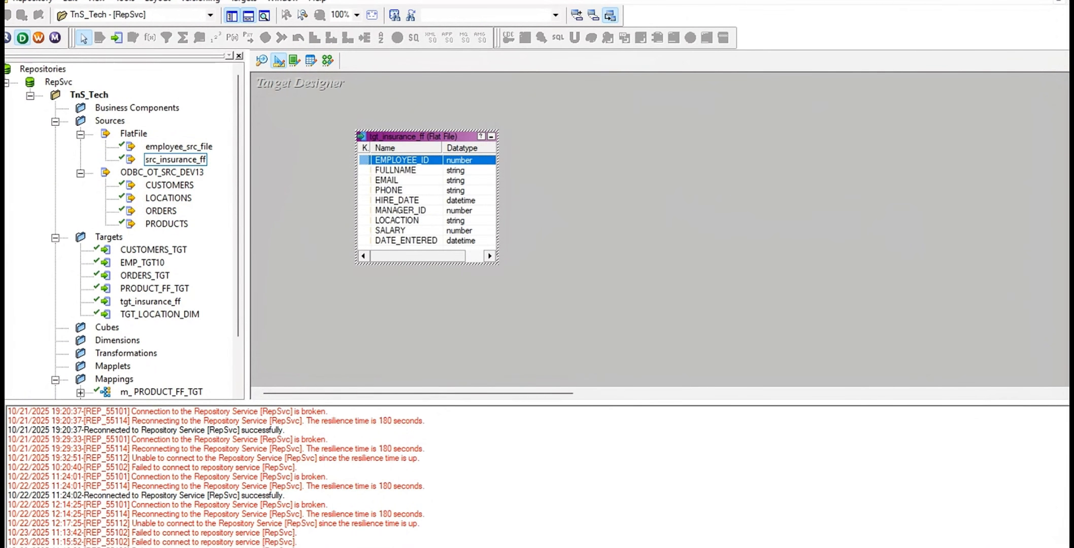
Switch to the Excel task sheet and copy the filter condition LOCACTION='Hyderabad' and EMPLOYEE_ID> 50
{"action": "left_click", "coordinate": [382, 547]}
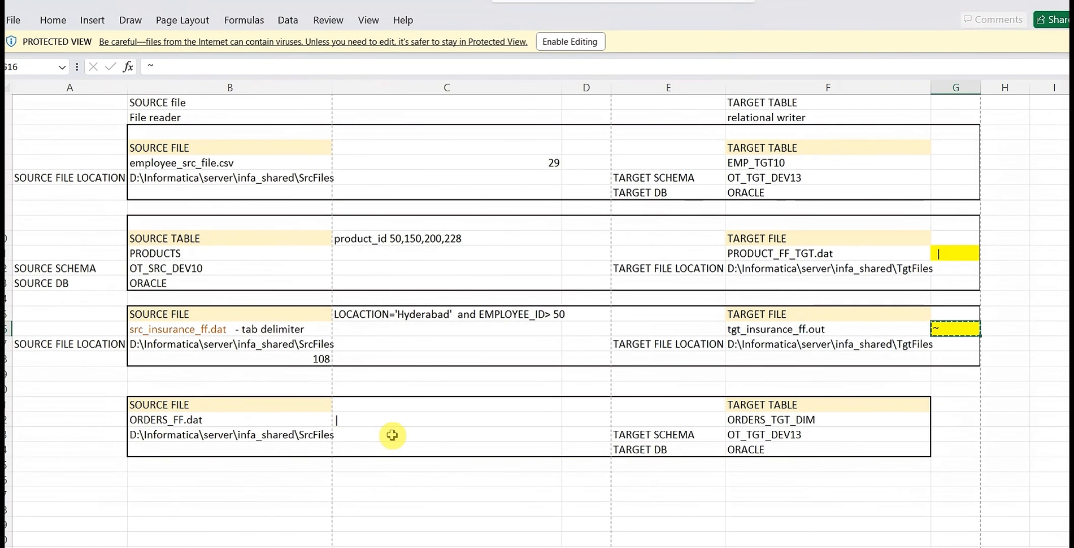
{"action": "left_click", "coordinate": [370, 319]}
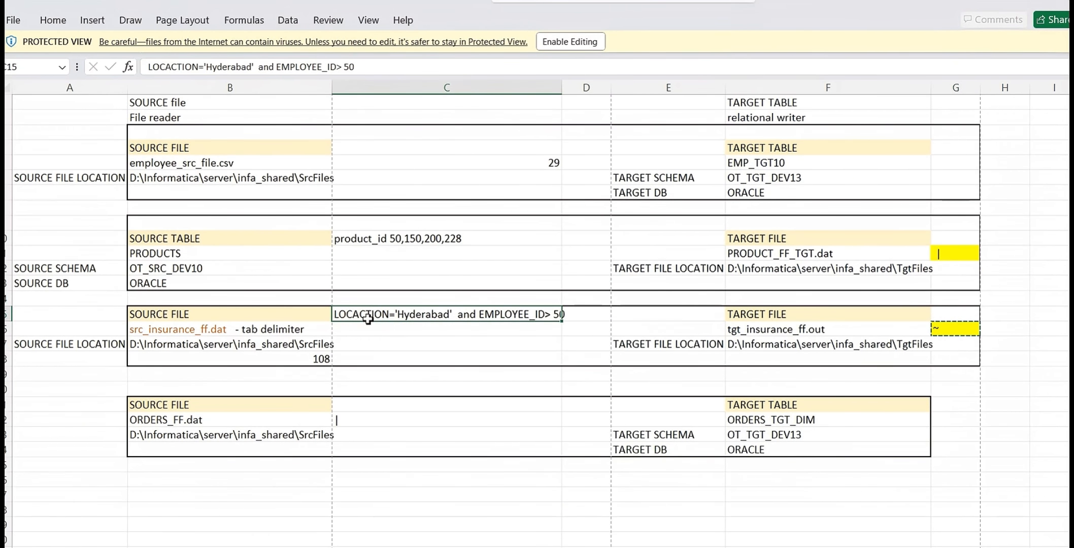
{"action": "key", "text": "ctrl+c"}
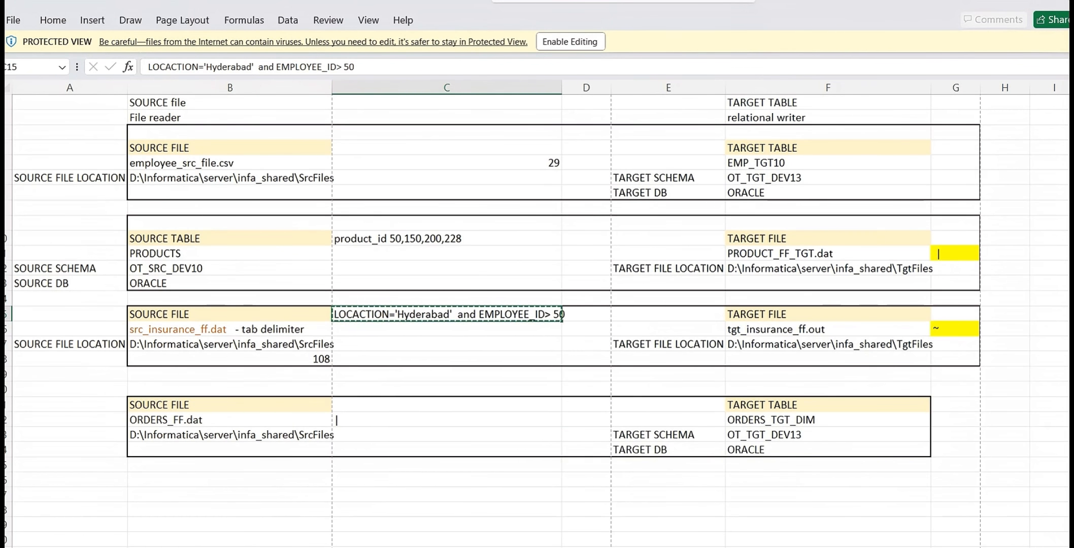
Switch to the Mapping Designer in PowerCenter Designer and create a new mapping named m_src_insurance_file
{"action": "left_click", "coordinate": [507, 539]}
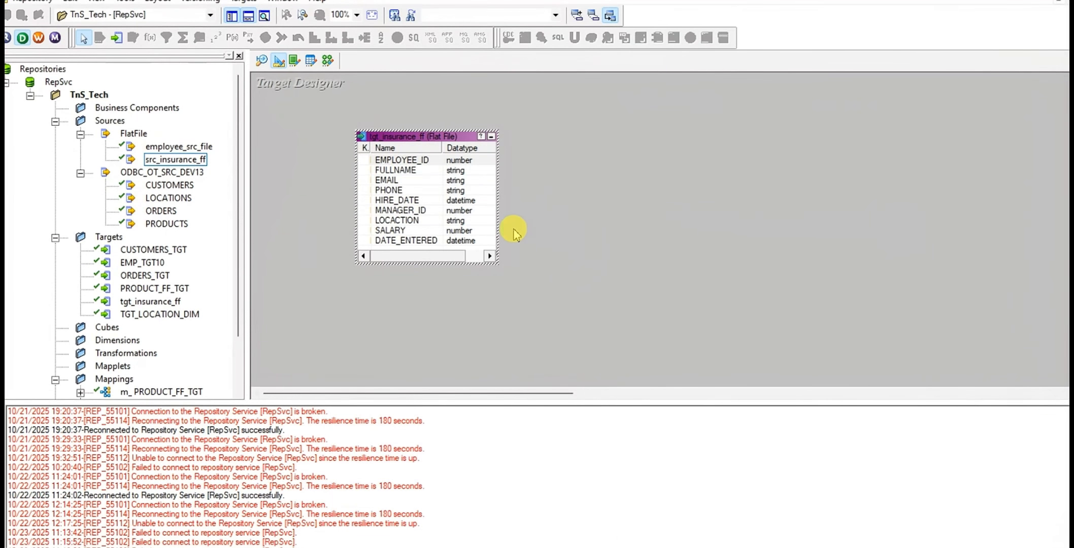
{"action": "left_click", "coordinate": [328, 62]}
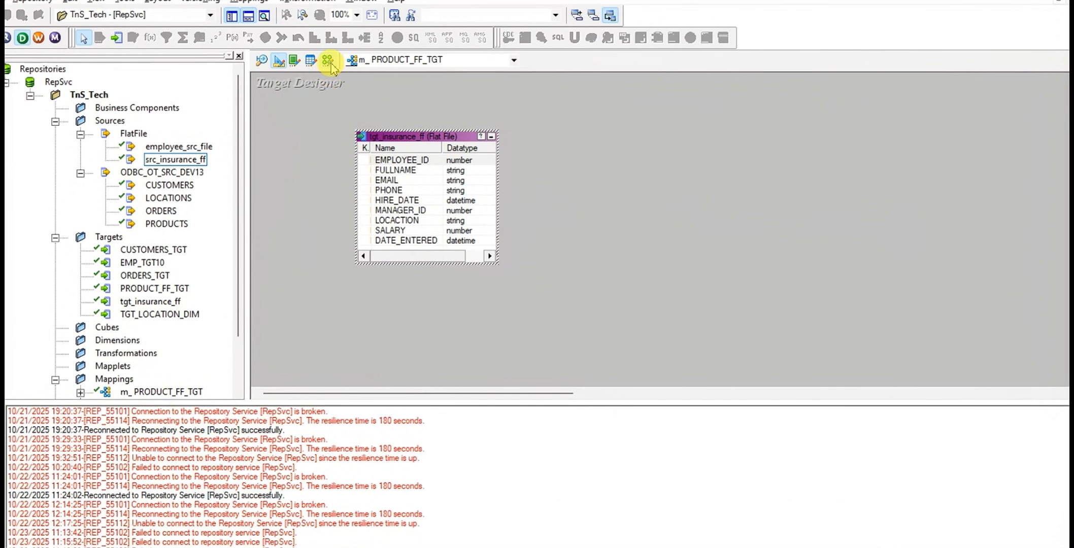
{"action": "left_click", "coordinate": [263, 3]}
{"action": "left_click", "coordinate": [268, 13]}
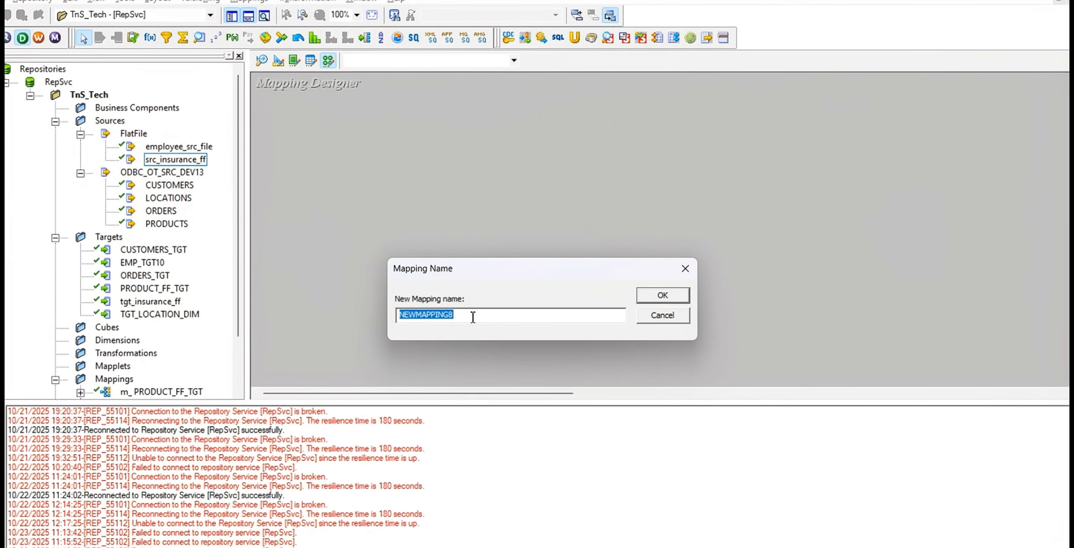
{"action": "type", "text": "m_src_insurance_file"}
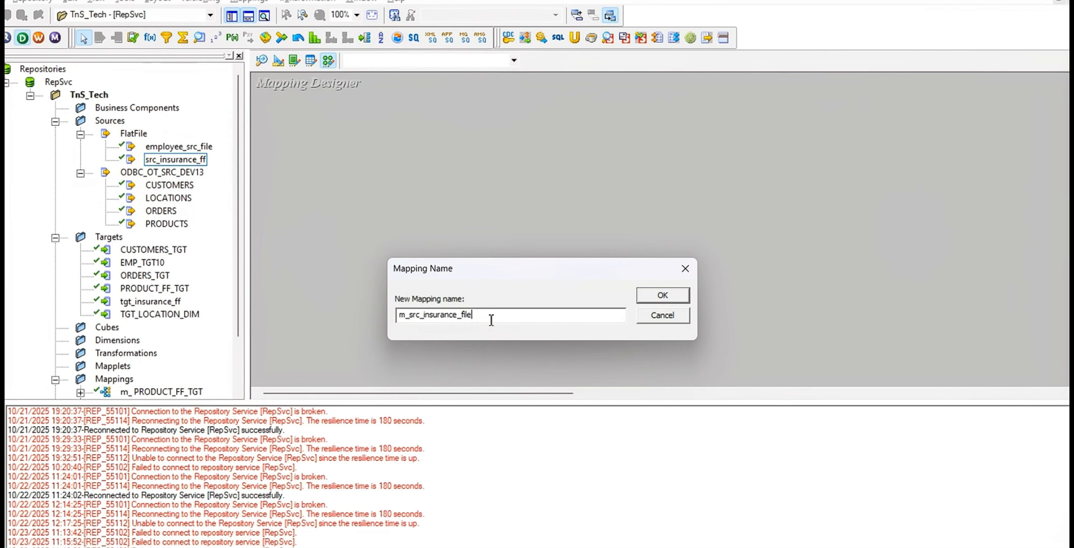
{"action": "left_click_drag", "start_coordinate": [472, 315], "coordinate": [325, 312]}
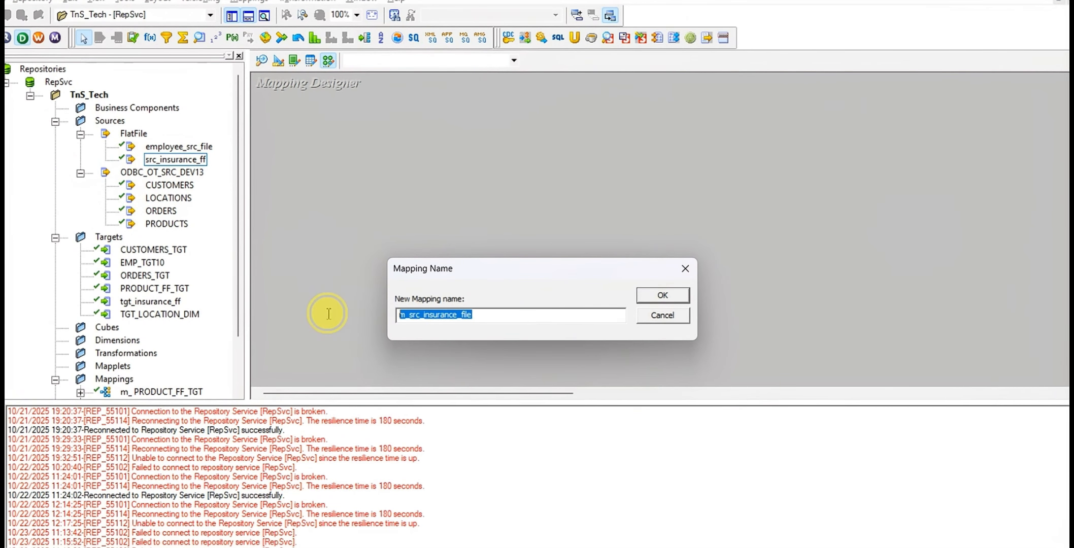
{"action": "left_click", "coordinate": [661, 295]}
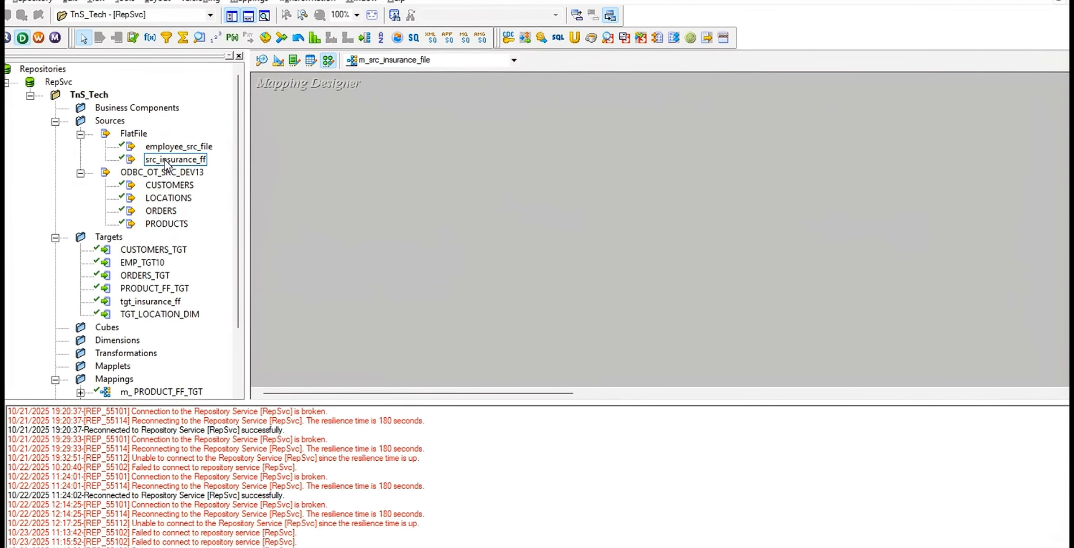
Add the src_insurance_ff source and the tgt_insurance_ff target to the mapping, and place the source qualifier between them
{"action": "left_click_drag", "start_coordinate": [165, 162], "coordinate": [314, 128]}
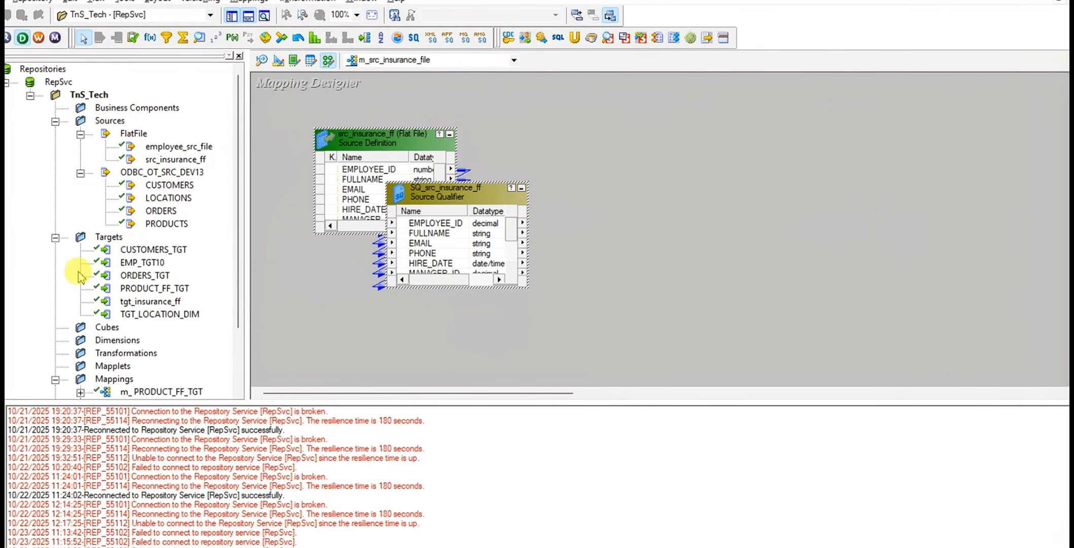
{"action": "scroll", "coordinate": [137, 264], "scroll_direction": "down", "scroll_amount": 1}
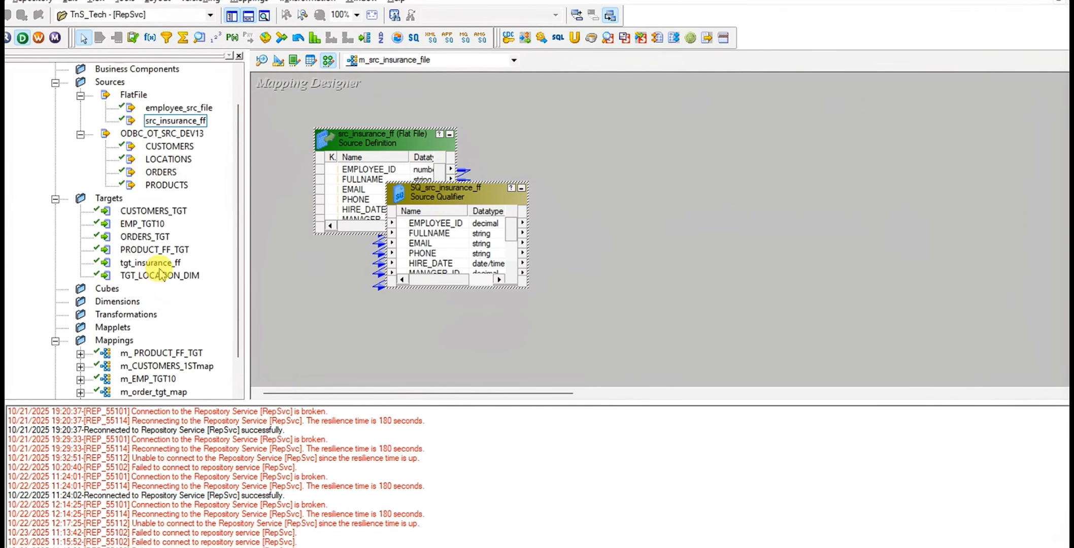
{"action": "left_click_drag", "start_coordinate": [150, 262], "coordinate": [892, 163]}
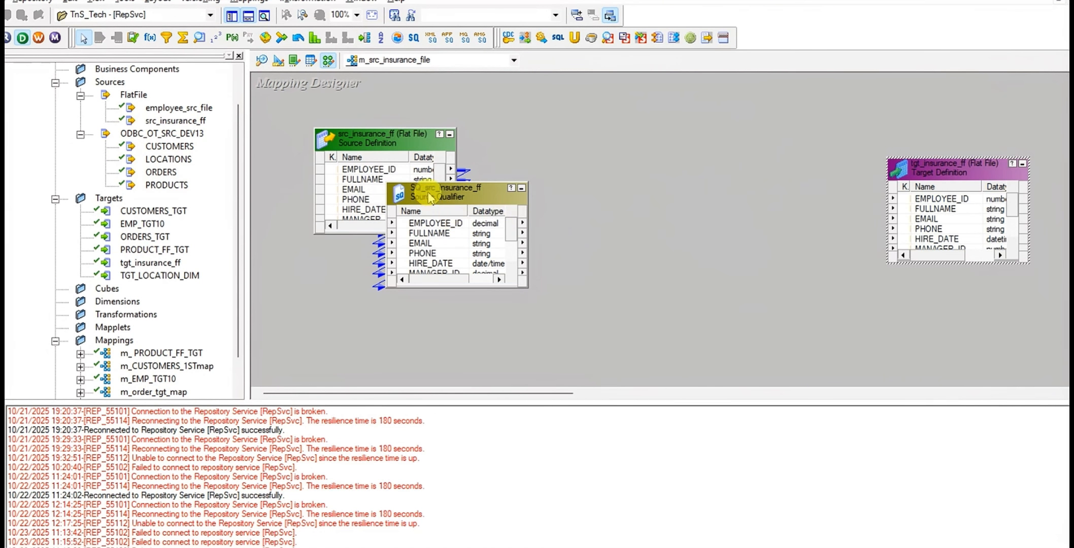
{"action": "left_click_drag", "start_coordinate": [428, 195], "coordinate": [607, 201]}
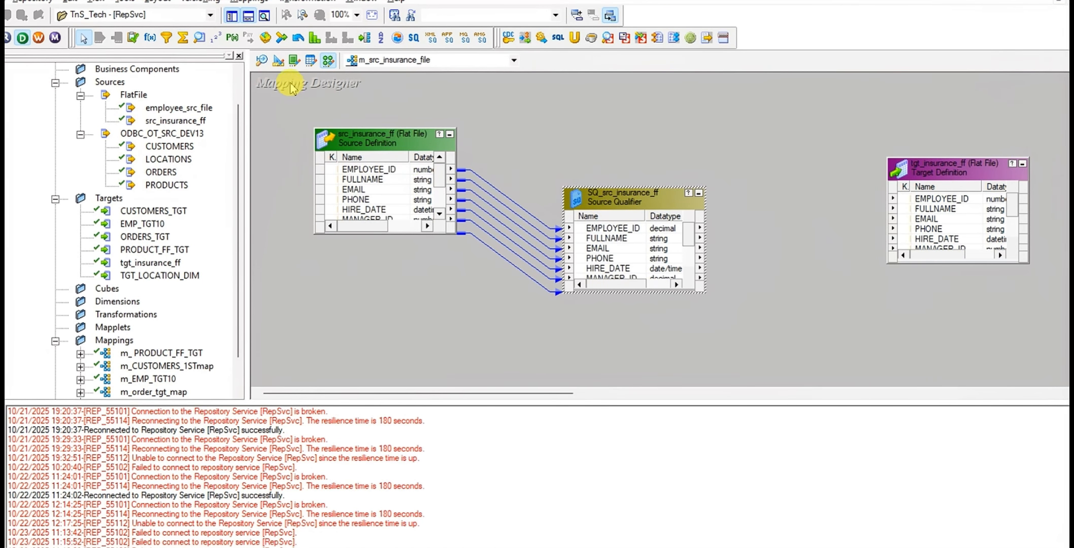
Add a Filter transformation between the source qualifier and the target, and link all source qualifier ports into it
{"action": "left_click", "coordinate": [168, 43]}
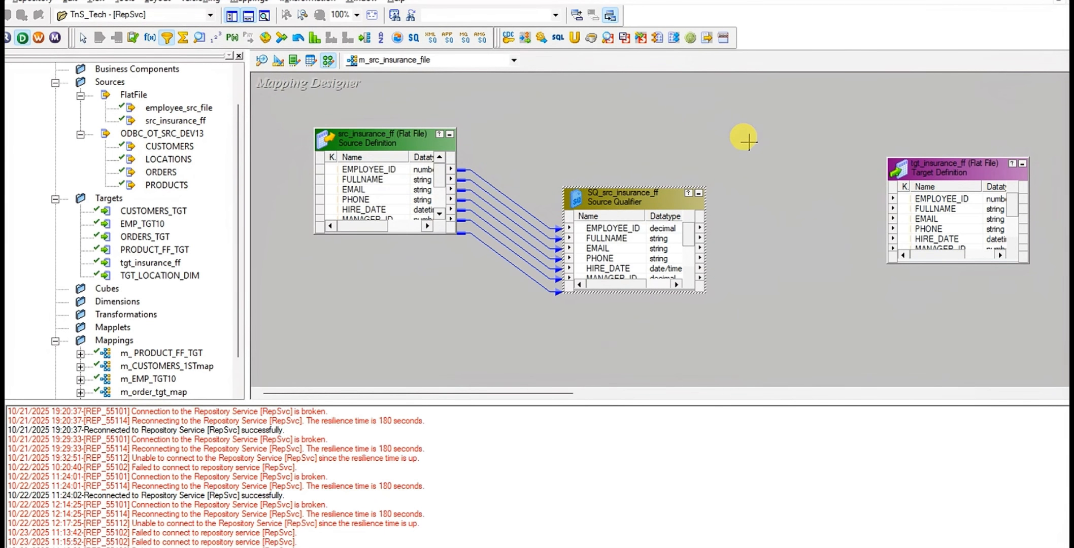
{"action": "left_click_drag", "start_coordinate": [738, 134], "coordinate": [858, 283]}
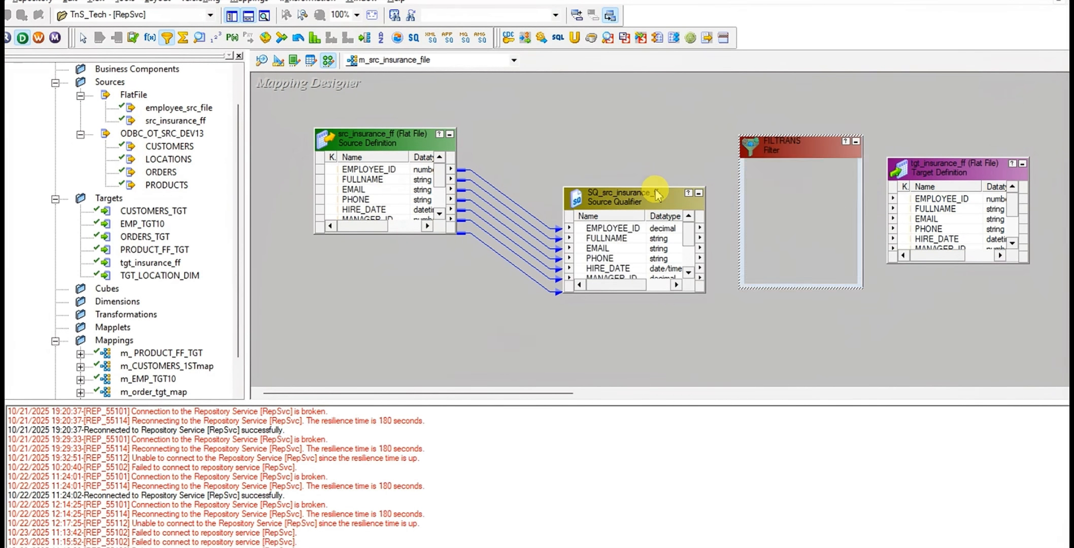
{"action": "mouse_move", "coordinate": [628, 197]}
{"action": "left_mouse_down"}
{"action": "mouse_move", "coordinate": [620, 183]}
{"action": "mouse_move", "coordinate": [667, 137]}
{"action": "mouse_move", "coordinate": [669, 115]}
{"action": "left_mouse_up"}
{"action": "right_click", "coordinate": [613, 178]}
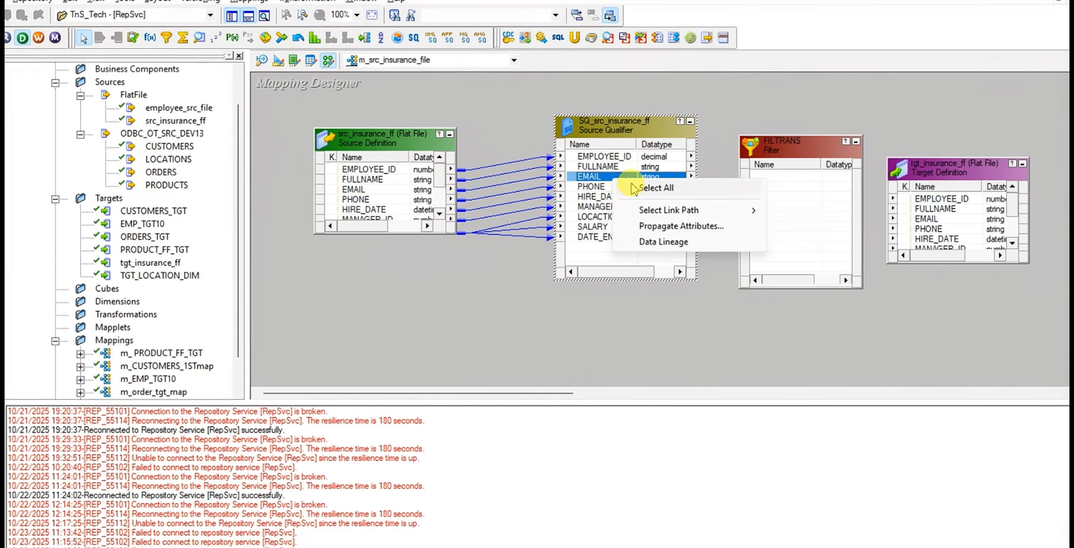
{"action": "left_click", "coordinate": [656, 188]}
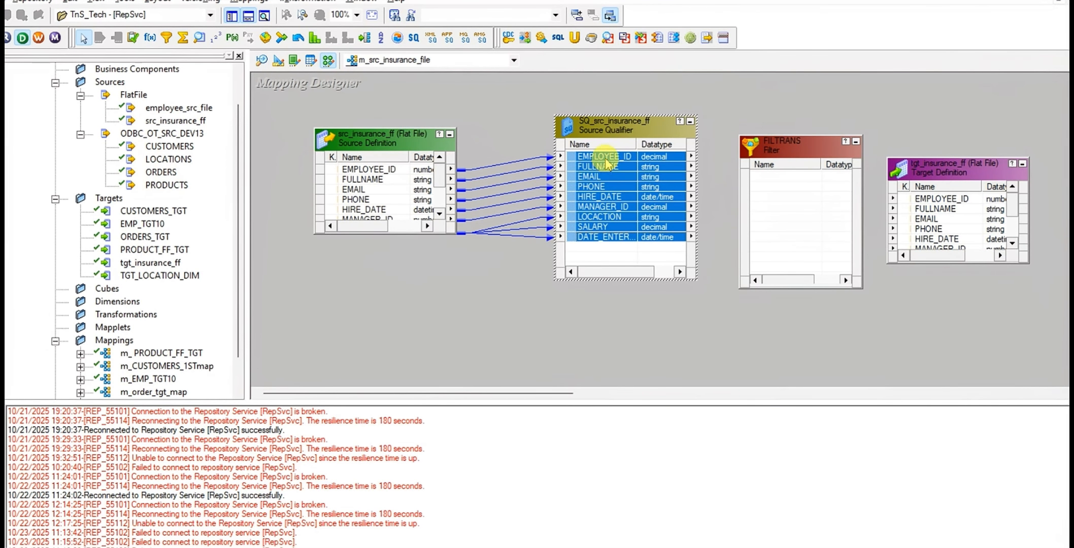
{"action": "left_click_drag", "start_coordinate": [611, 160], "coordinate": [792, 189]}
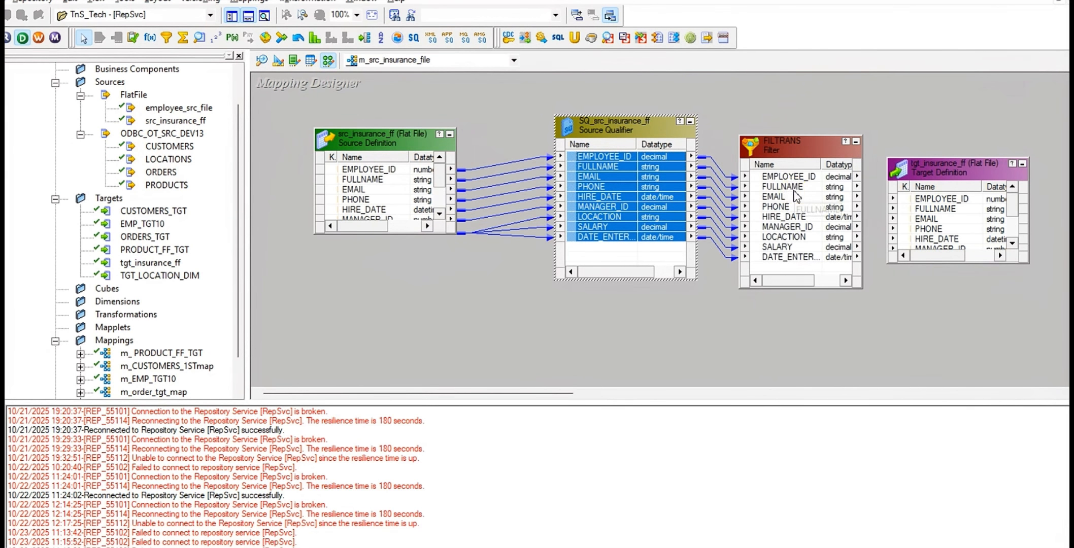
{"action": "left_click", "coordinate": [795, 195]}
Open the Filter transformation for editing and rename it fltr_location_id
{"action": "double_click", "coordinate": [784, 145]}
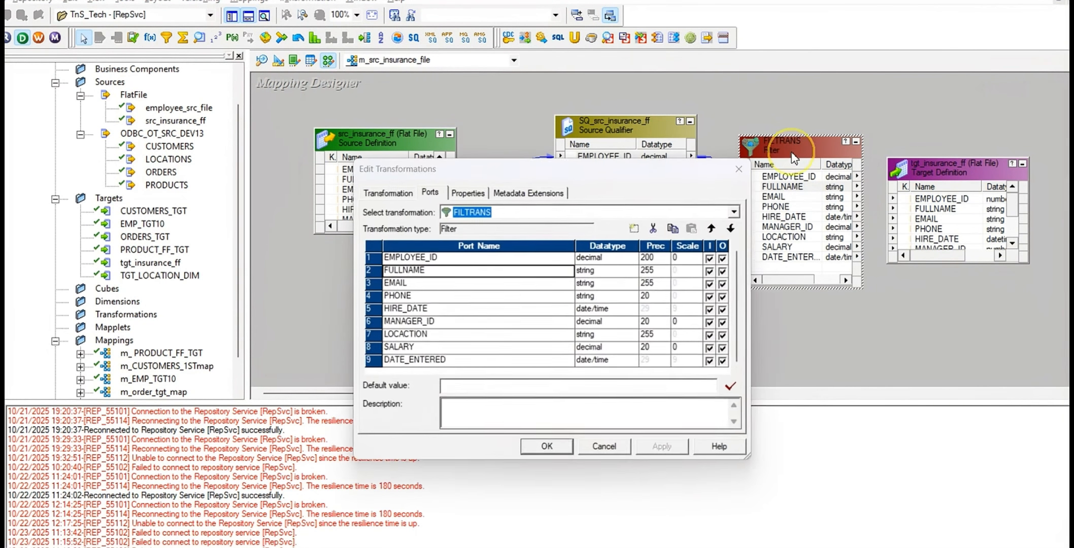
{"action": "left_click", "coordinate": [374, 192]}
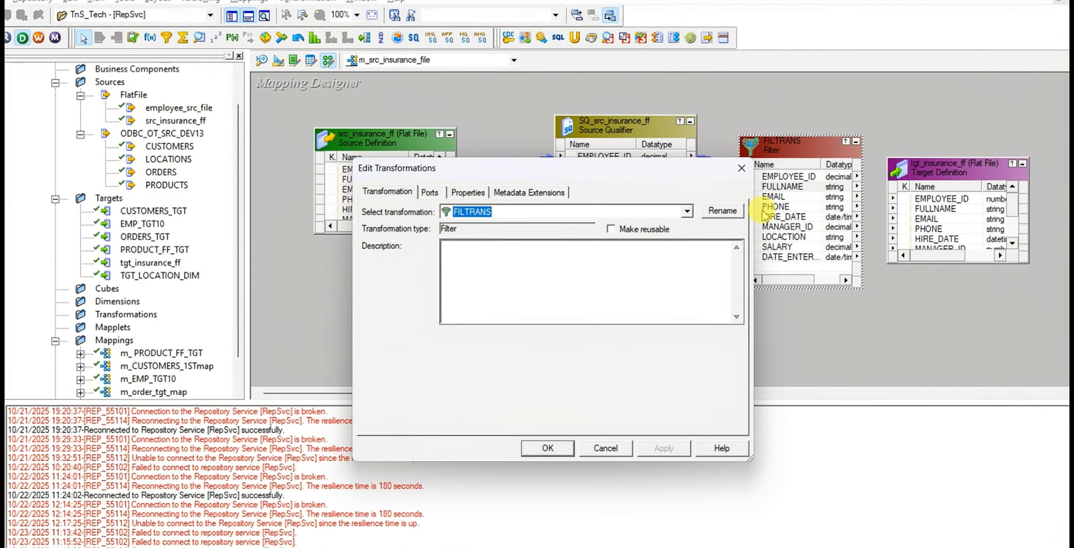
{"action": "left_click", "coordinate": [723, 210]}
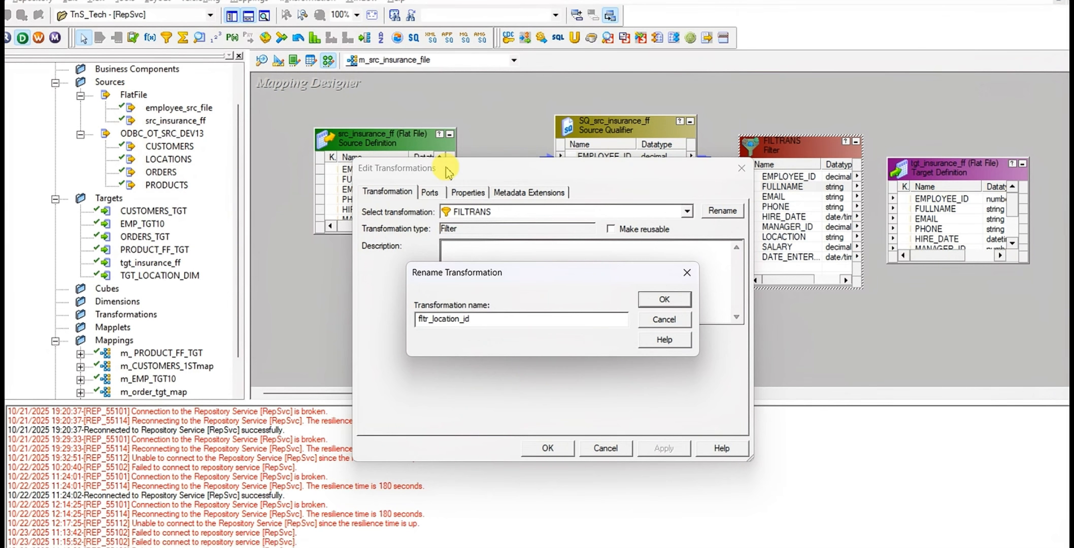
{"action": "left_click", "coordinate": [665, 300]}
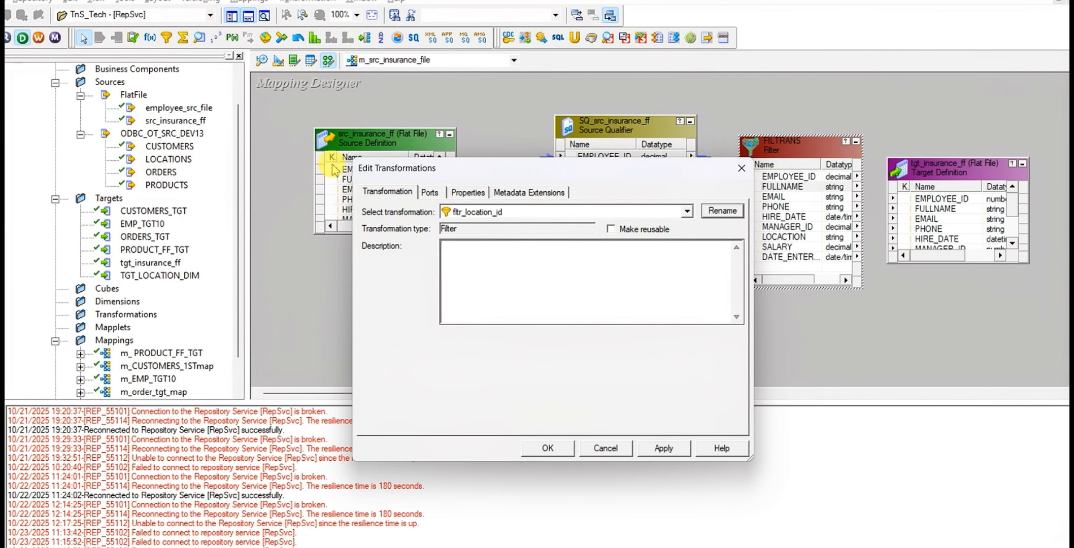
Open the expression editor for the filter condition and replace TRUE with the LOCACTION port
{"action": "left_click", "coordinate": [463, 192]}
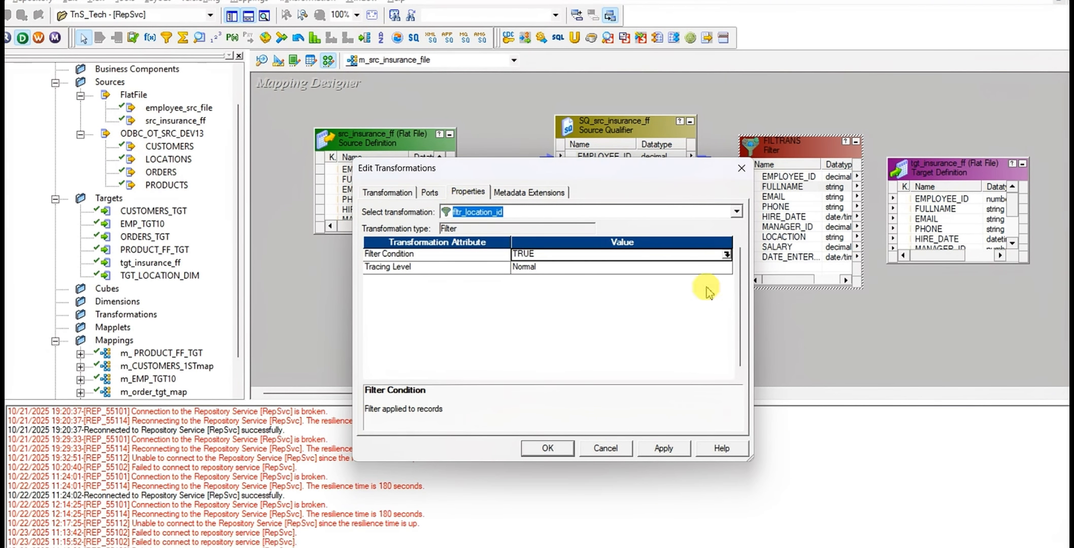
{"action": "left_click", "coordinate": [729, 255]}
{"action": "left_click", "coordinate": [728, 255]}
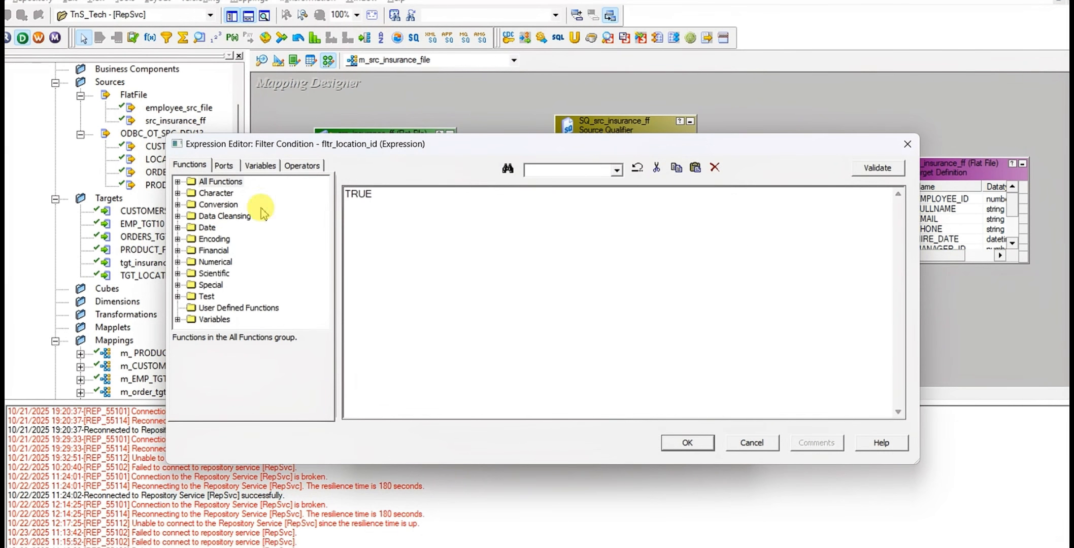
{"action": "left_click_drag", "start_coordinate": [374, 193], "coordinate": [314, 184]}
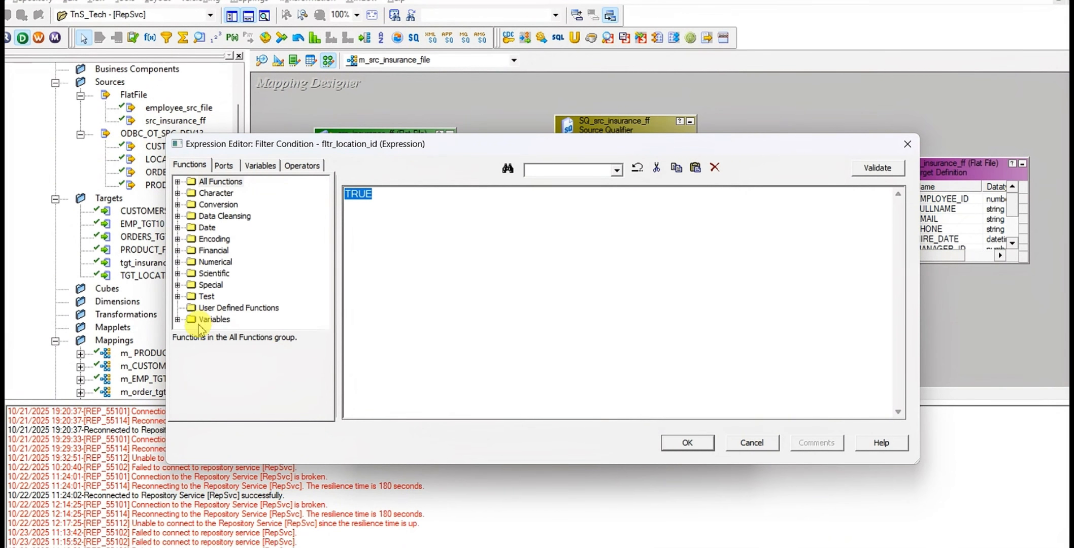
{"action": "left_click", "coordinate": [223, 165]}
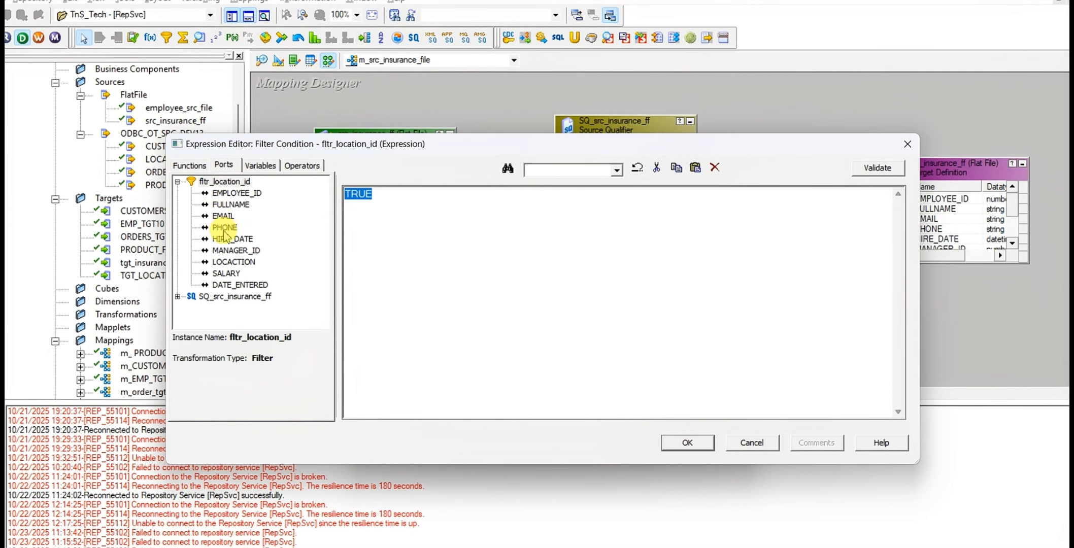
{"action": "double_click", "coordinate": [241, 268]}
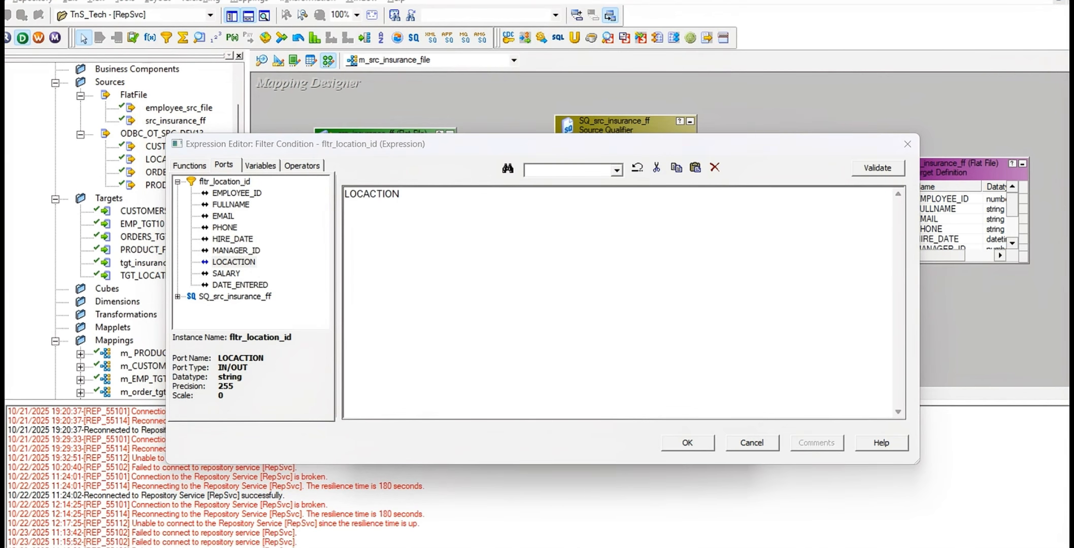
Compare LOCACTION with the quoted city name in capitals, HYDERABAD, checking the spelling against the Excel task sheet
{"action": "key", "text": "alt+Tab"}
{"action": "key", "text": "alt+Tab"}
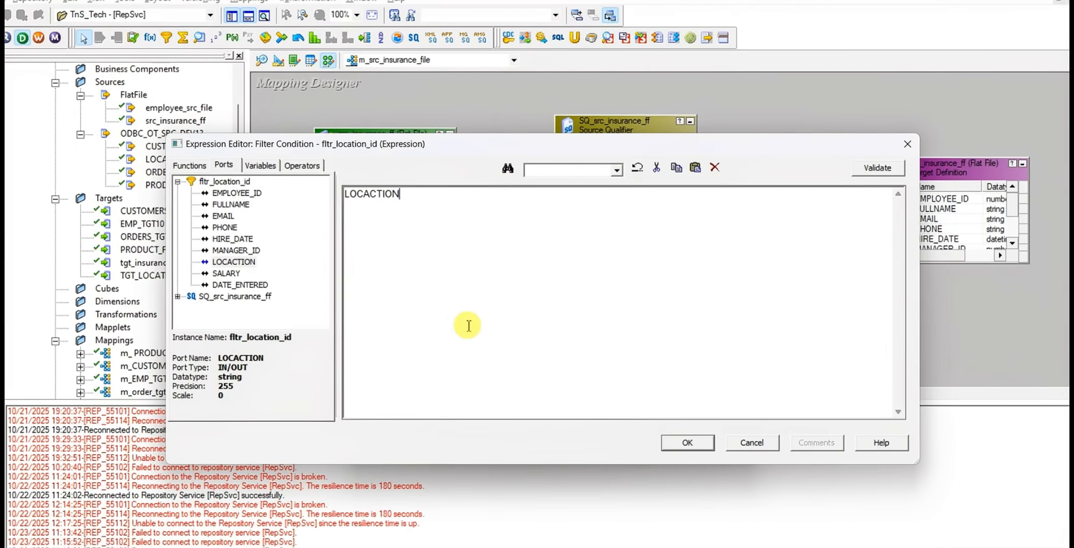
{"action": "type", "text": "='"}
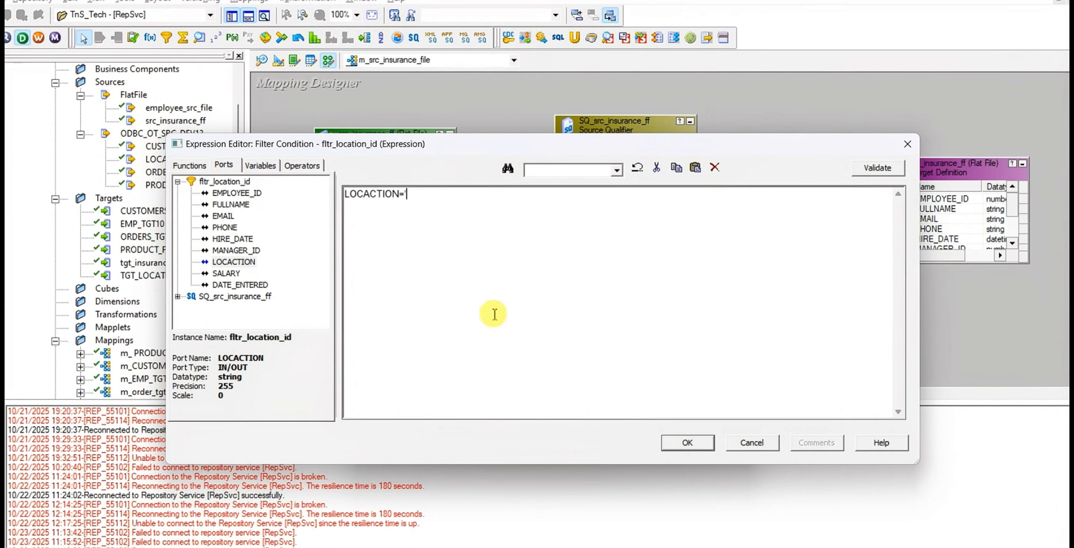
{"action": "key", "text": "Caps_Lock"}
{"action": "left_click", "coordinate": [494, 314]}
{"action": "type", "text": "HYDREBAD"}
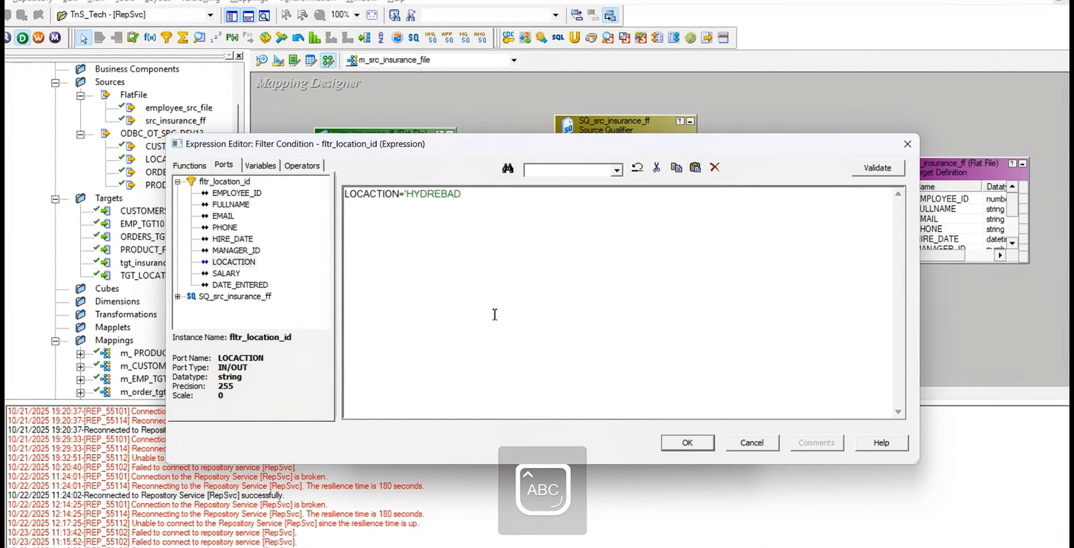
{"action": "key", "text": "alt+Tab"}
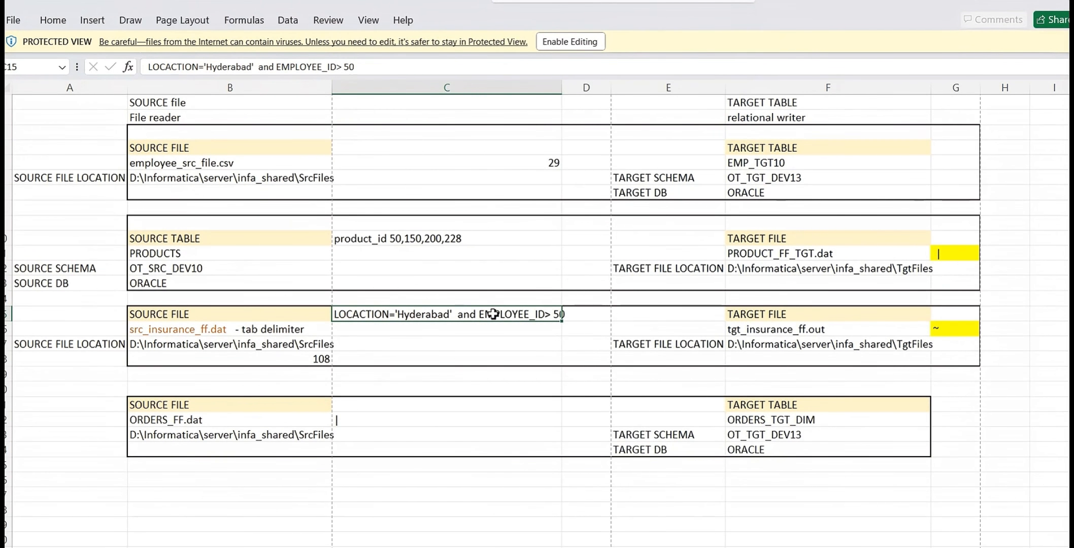
{"action": "key", "text": "alt+Tab"}
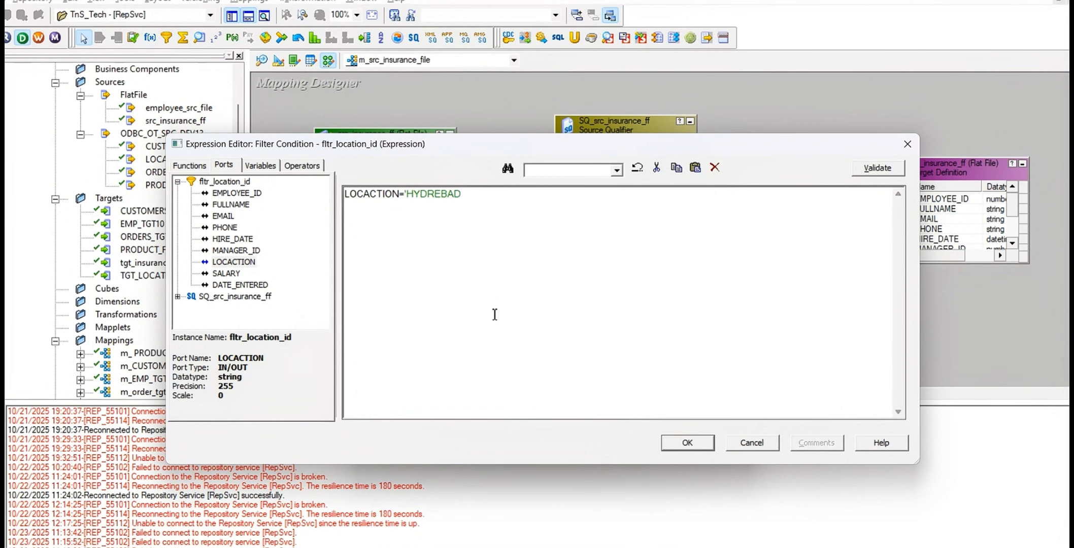
{"action": "left_click", "coordinate": [494, 314]}
{"action": "type", "text": "ER"}
{"action": "left_click", "coordinate": [494, 314]}
{"action": "type", "text": "ABAD"}
Change the city name in the filter condition to 'Hyderabad', matching the case in the Excel task sheet, and close the quote
{"action": "key", "text": "alt+Tab"}
{"action": "key", "text": "alt+Tab"}
{"action": "key", "text": "BackSpace"}
{"action": "key", "text": "BackSpace"}
{"action": "key", "text": "Caps_Lock"}
{"action": "left_click", "coordinate": [494, 315]}
{"action": "type", "text": "yder"}
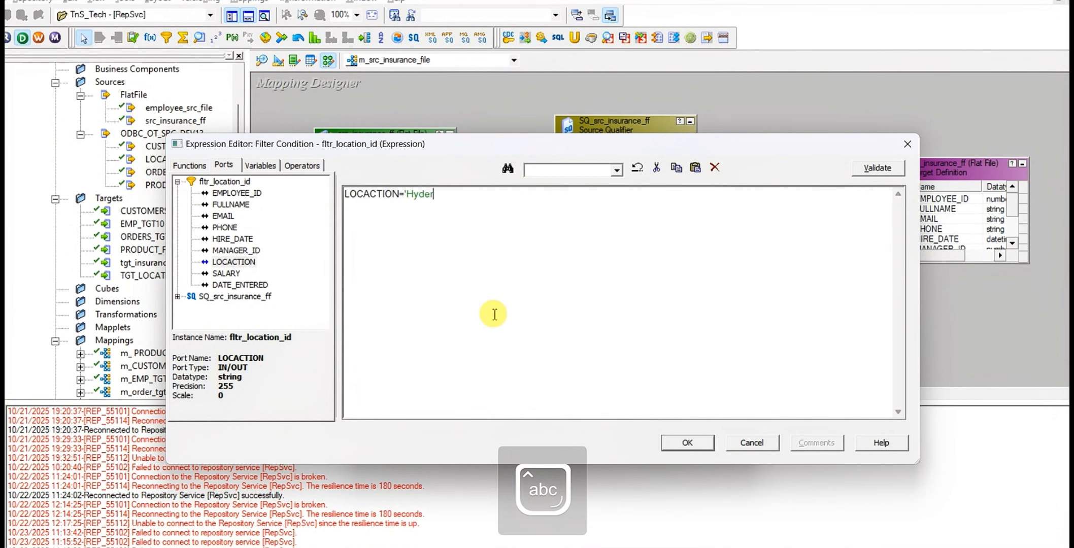
{"action": "type", "text": "abad"}
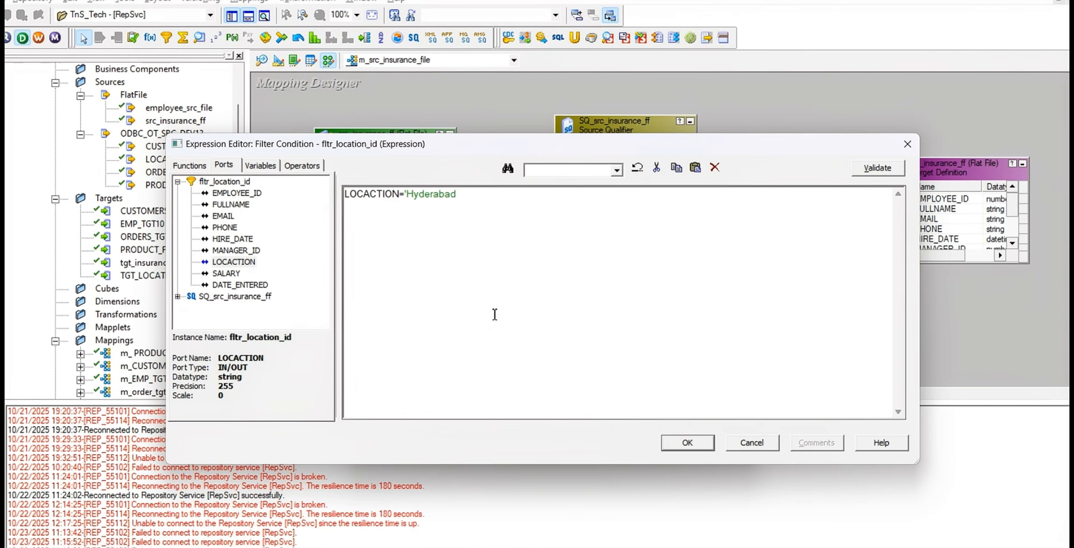
{"action": "left_click", "coordinate": [495, 315]}
{"action": "type", "text": "'"}
Extend the filter condition with and EMPLOYEE_ID>50, using the EMPLOYEE_ID port as given in the Excel task sheet
{"action": "left_click", "coordinate": [494, 314]}
{"action": "type", "text": "and"}
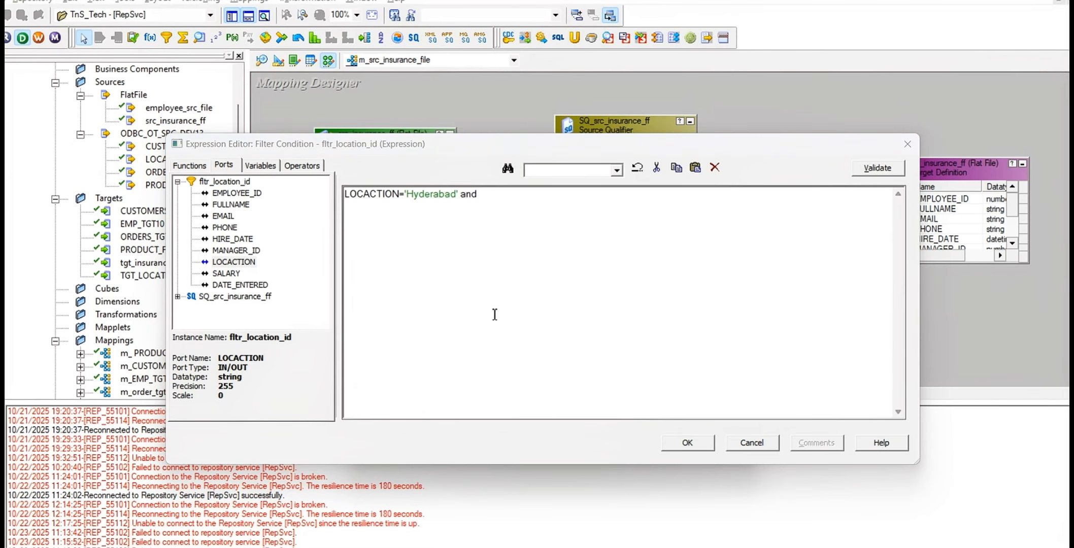
{"action": "key", "text": "alt+Tab"}
{"action": "key", "text": "alt+Tab"}
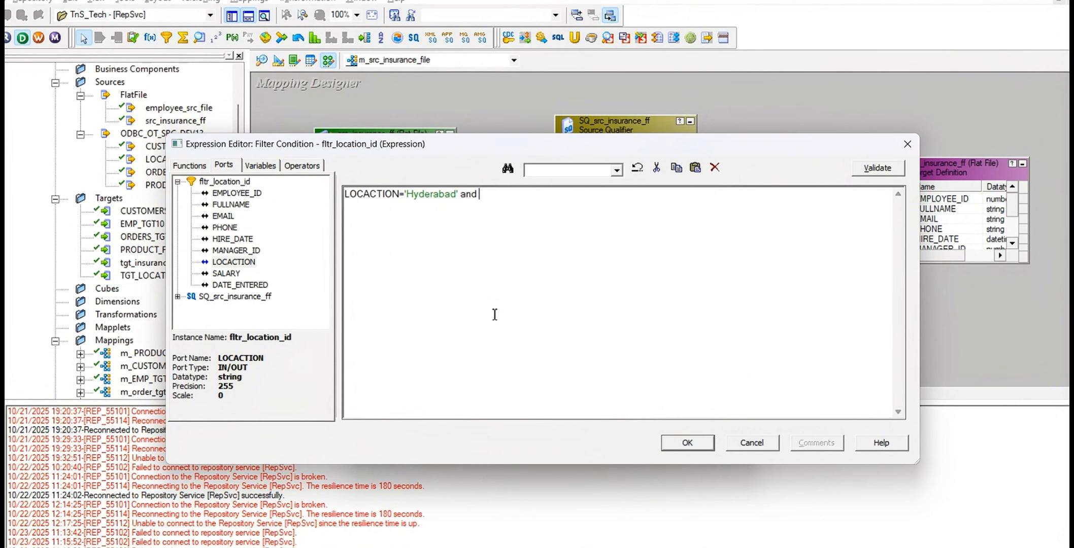
{"action": "double_click", "coordinate": [237, 193]}
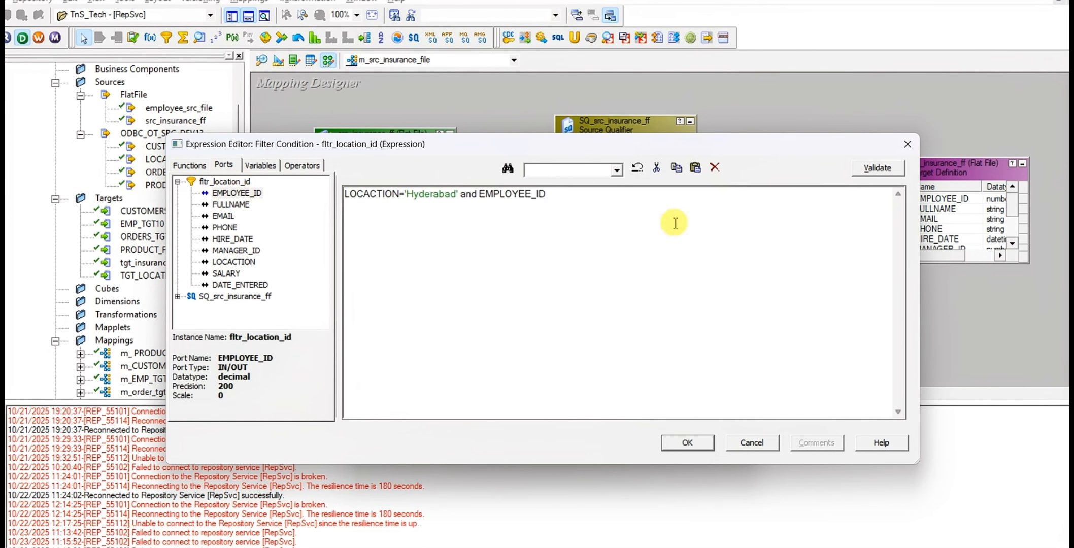
{"action": "type", "text": ">50"}
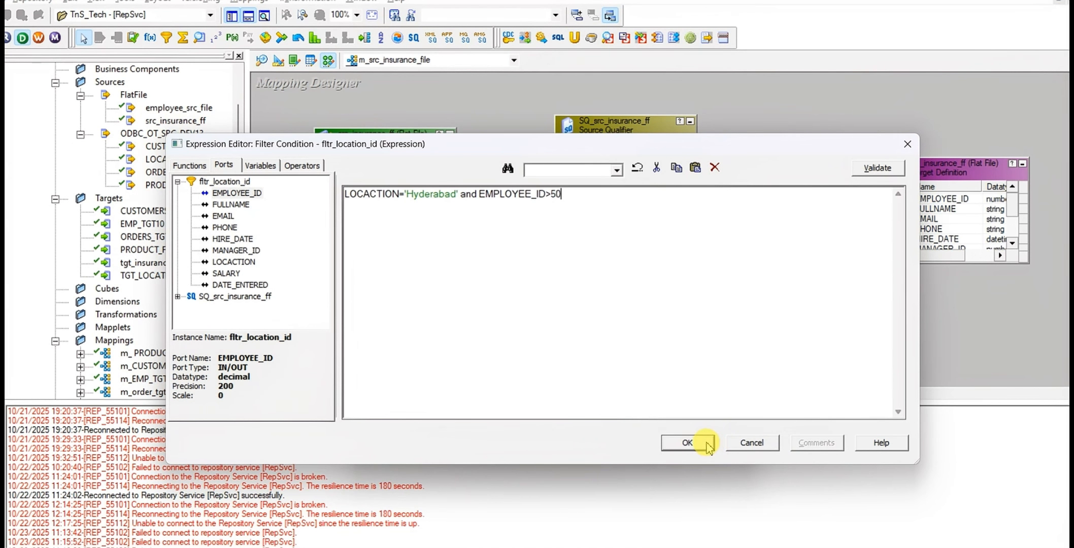
Validate the filter condition of fltr_location_id and apply it to the transformation
{"action": "left_click", "coordinate": [888, 171]}
{"action": "left_click", "coordinate": [593, 339]}
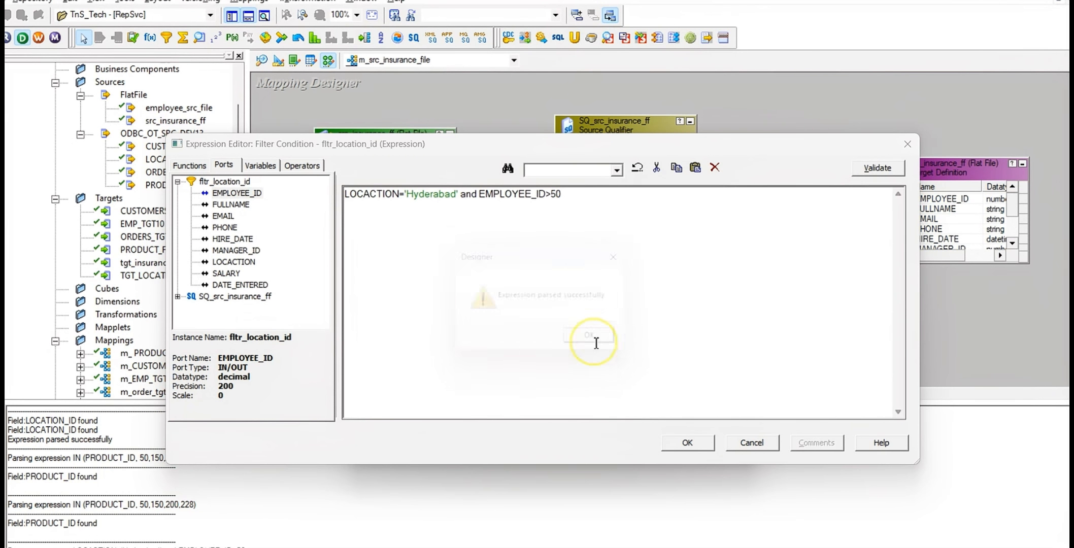
{"action": "left_click", "coordinate": [687, 445]}
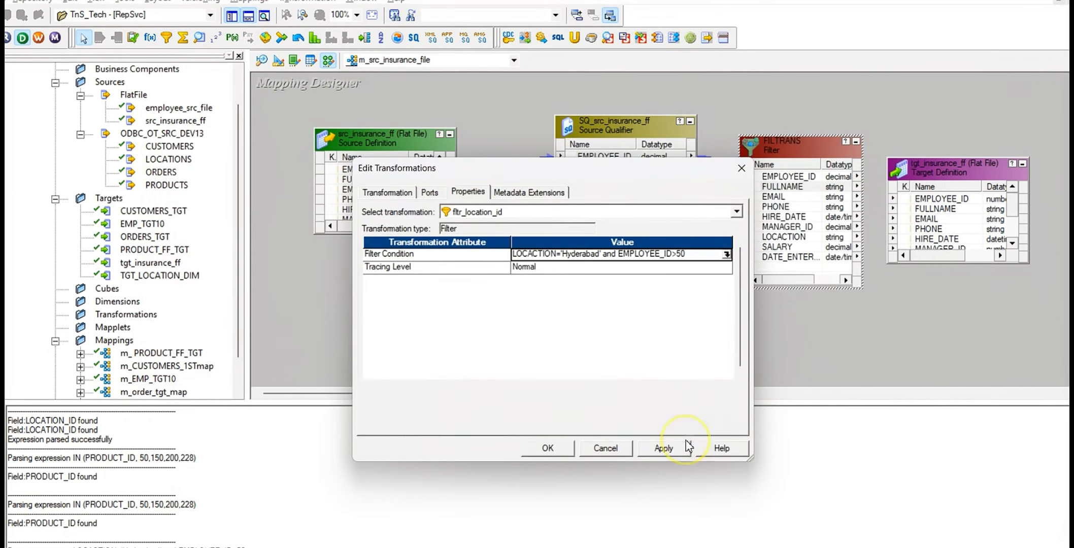
{"action": "left_click", "coordinate": [665, 449]}
{"action": "left_click", "coordinate": [548, 448]}
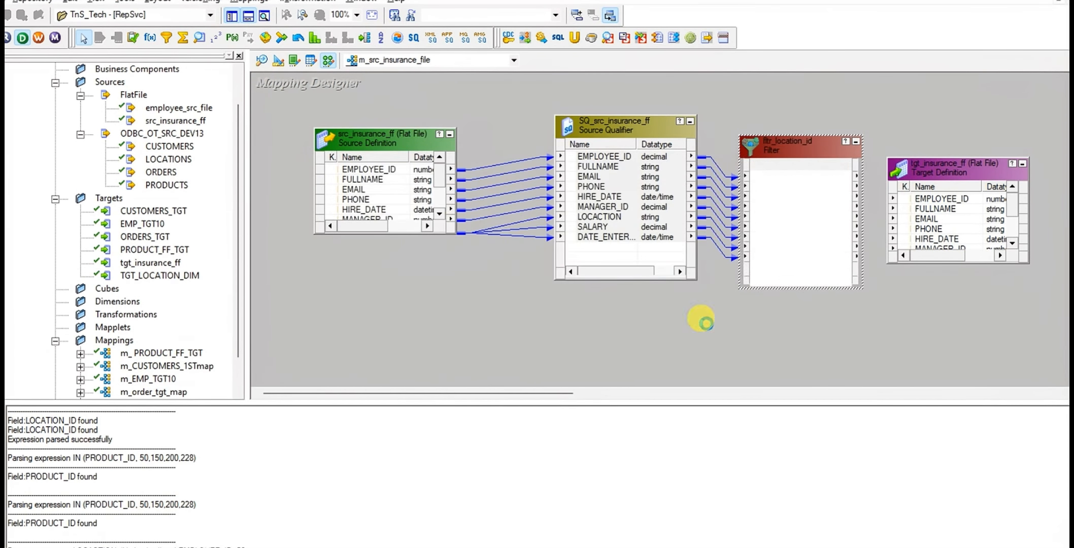
Move the tgt_insurance_ff target higher, link all fltr_location_id ports to its matching columns, and save the mapping
{"action": "left_click_drag", "start_coordinate": [947, 157], "coordinate": [954, 96]}
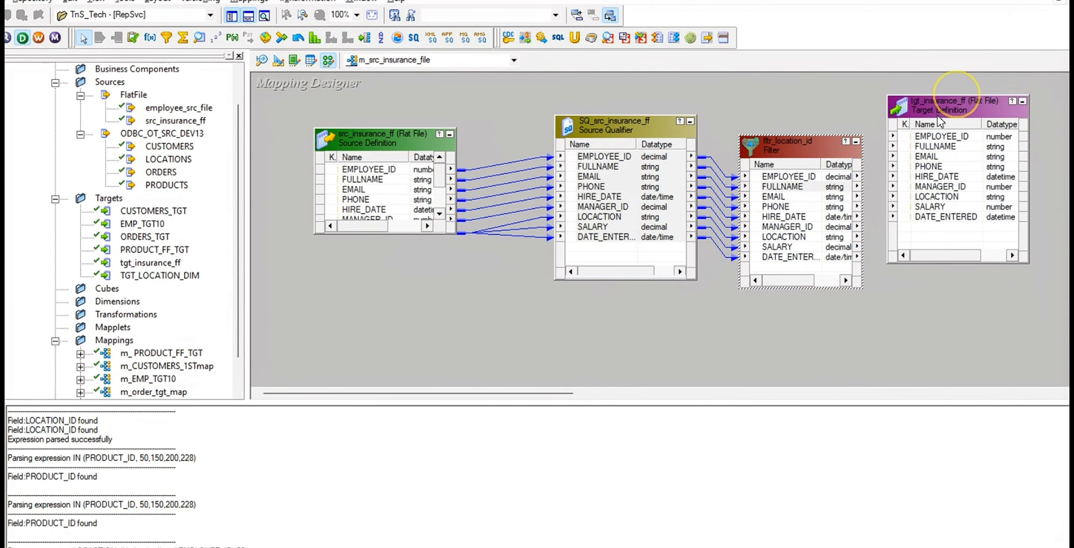
{"action": "right_click", "coordinate": [801, 178]}
{"action": "left_click", "coordinate": [835, 191]}
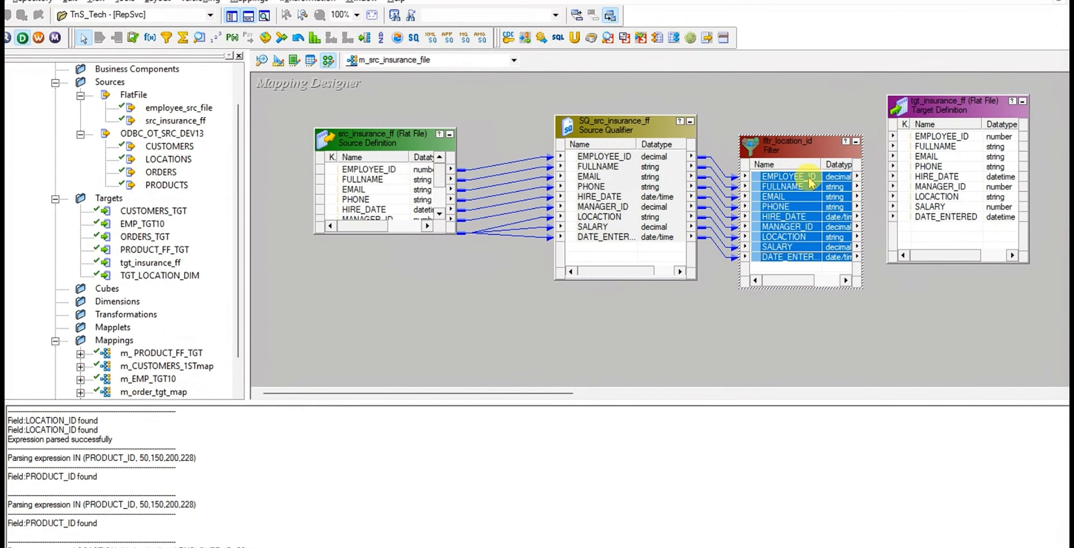
{"action": "left_click_drag", "start_coordinate": [789, 177], "coordinate": [935, 144]}
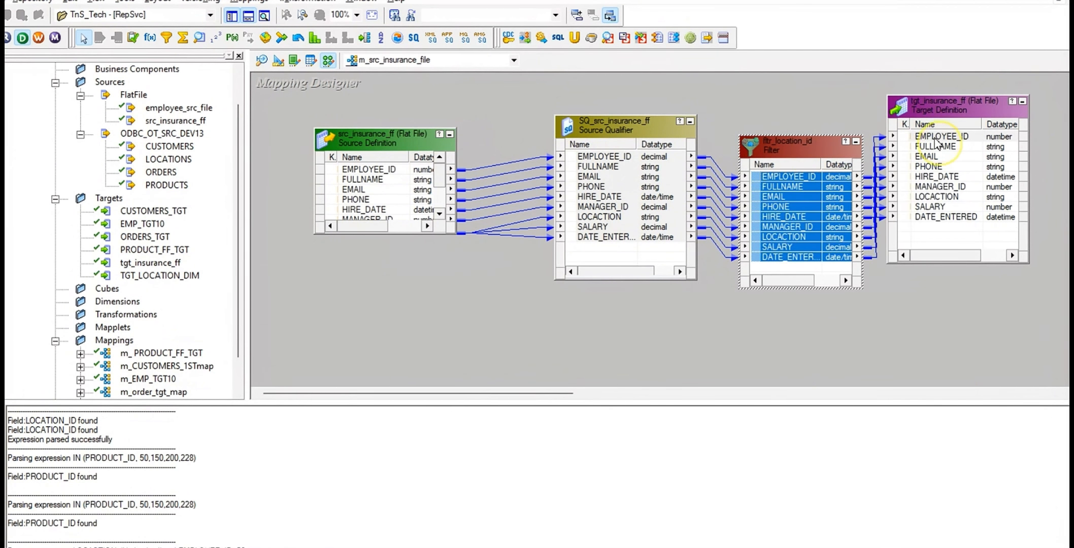
{"action": "left_click", "coordinate": [641, 328]}
{"action": "key", "text": "ctrl+s"}
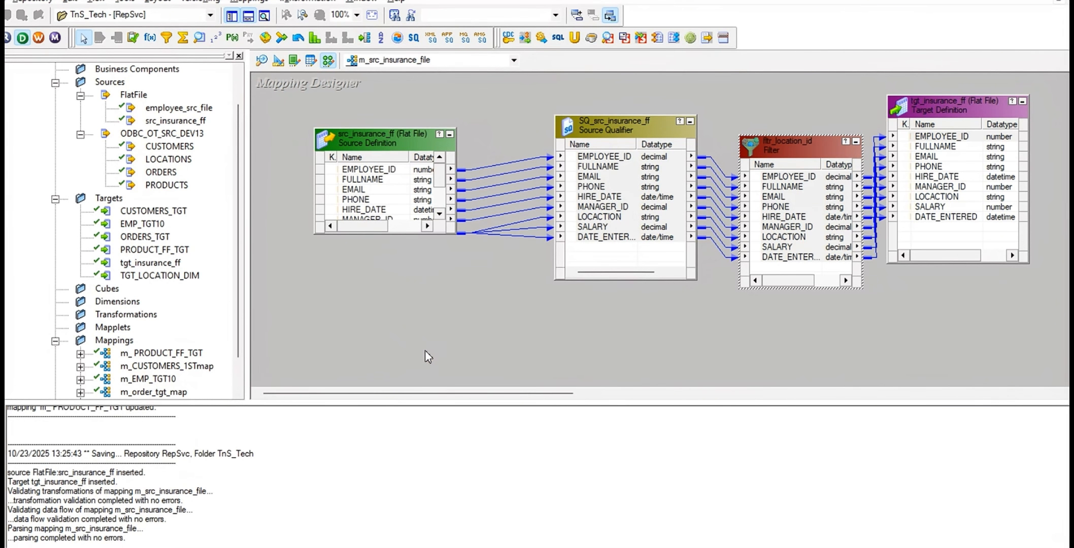
Switch to the Workflow Manager and clear the old session from the Task Developer workspace
{"action": "key", "text": "alt+Tab"}
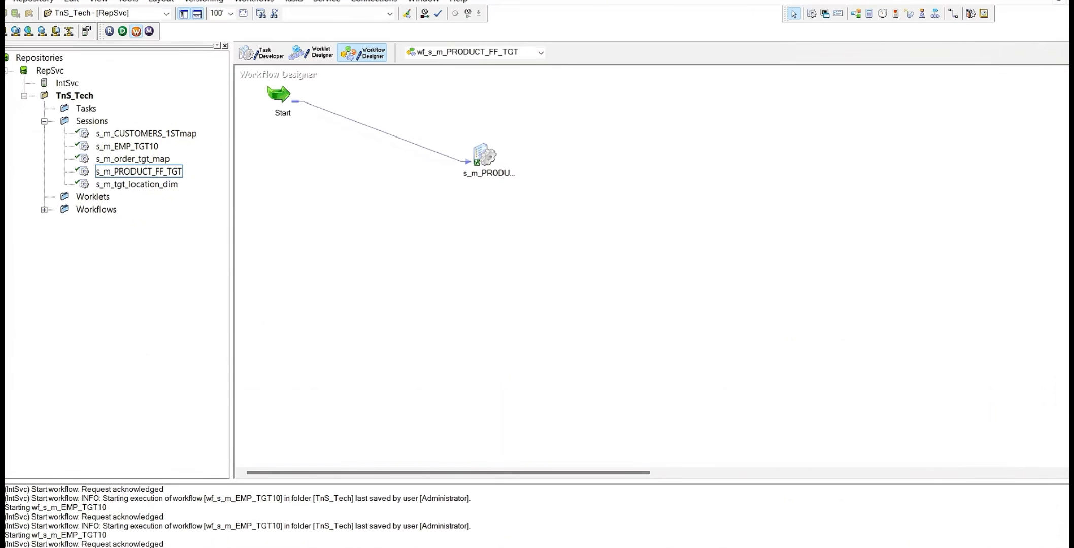
{"action": "left_click", "coordinate": [261, 58]}
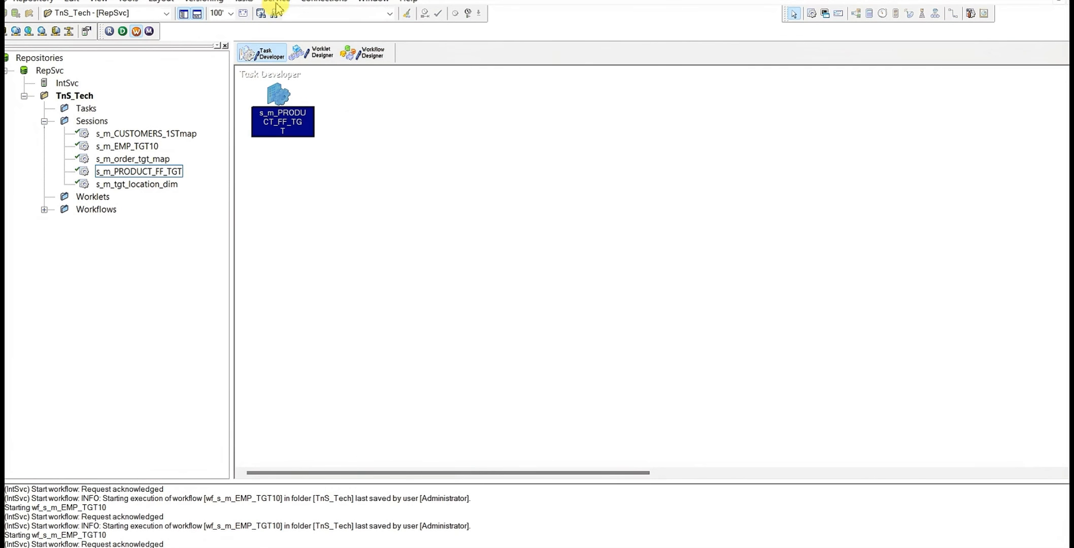
{"action": "right_click", "coordinate": [358, 94]}
{"action": "left_click", "coordinate": [419, 127]}
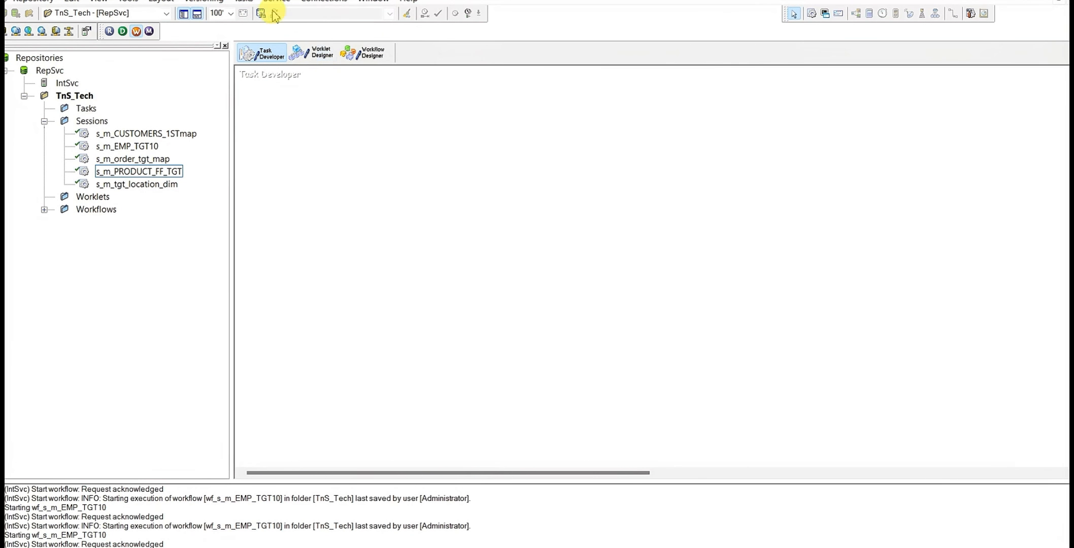
Create a Session task named s_m_src_insurance_file and associate it with the mapping m_src_insurance_file
{"action": "left_click", "coordinate": [243, 1]}
{"action": "left_click", "coordinate": [277, 12]}
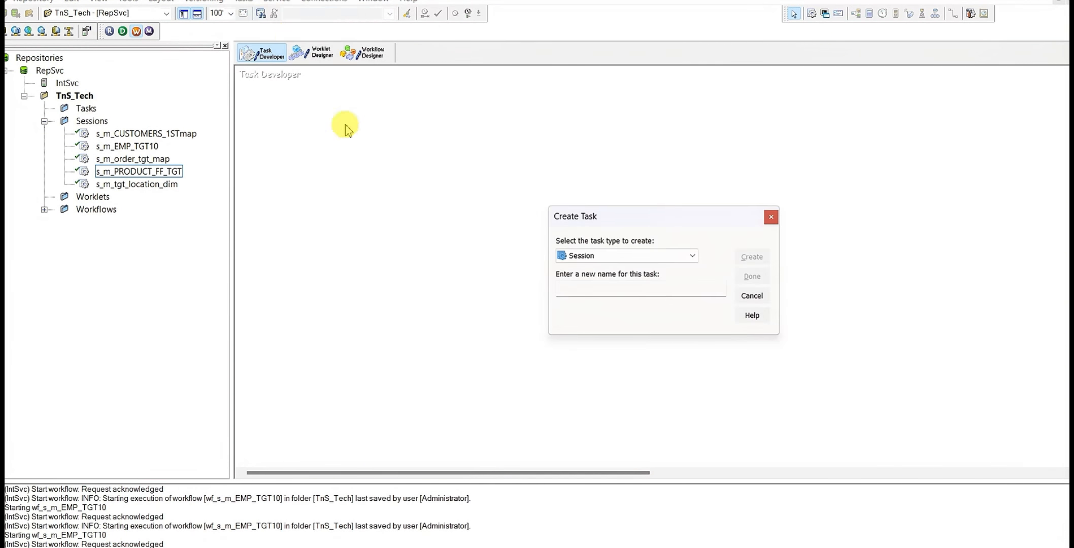
{"action": "left_click", "coordinate": [618, 256]}
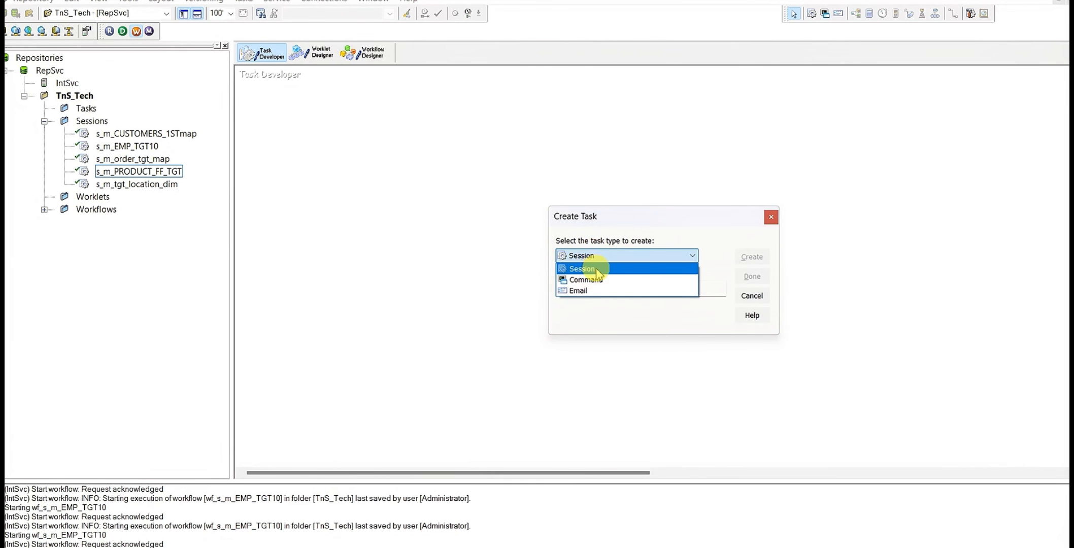
{"action": "left_click", "coordinate": [600, 269]}
{"action": "left_click", "coordinate": [599, 289]}
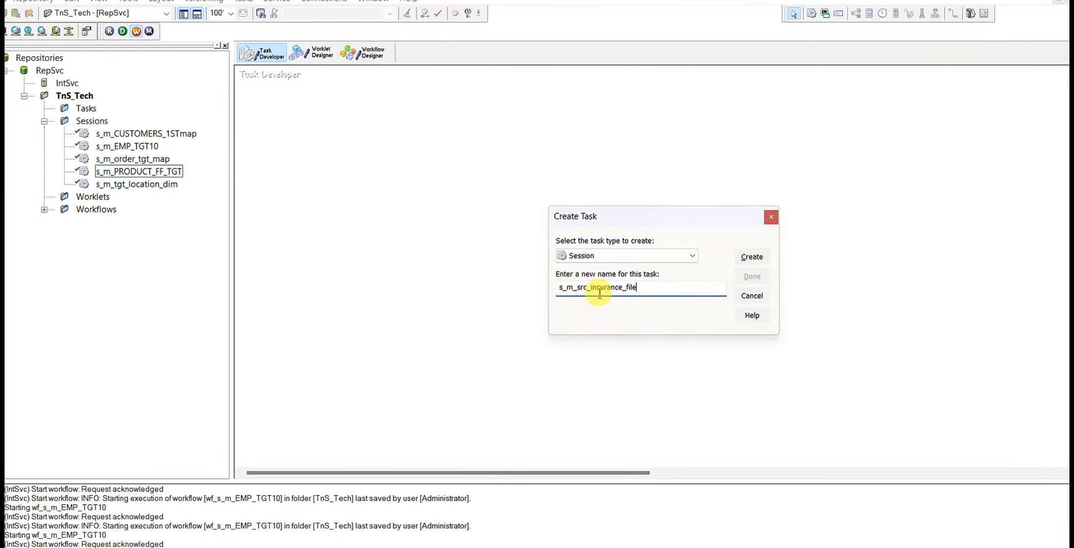
{"action": "double_click", "coordinate": [655, 285]}
{"action": "left_click", "coordinate": [751, 257]}
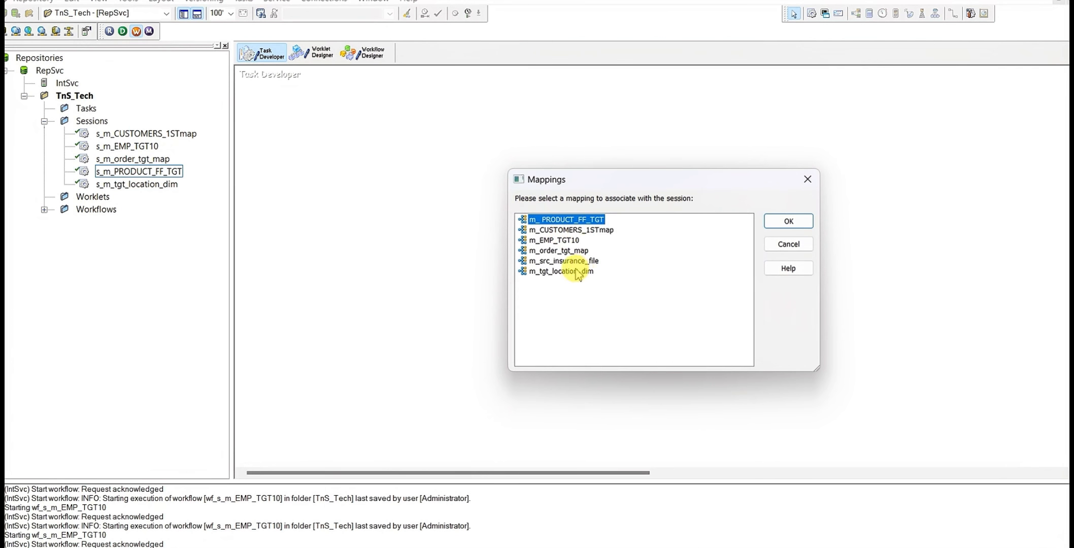
{"action": "left_click", "coordinate": [563, 261]}
{"action": "left_click", "coordinate": [788, 221]}
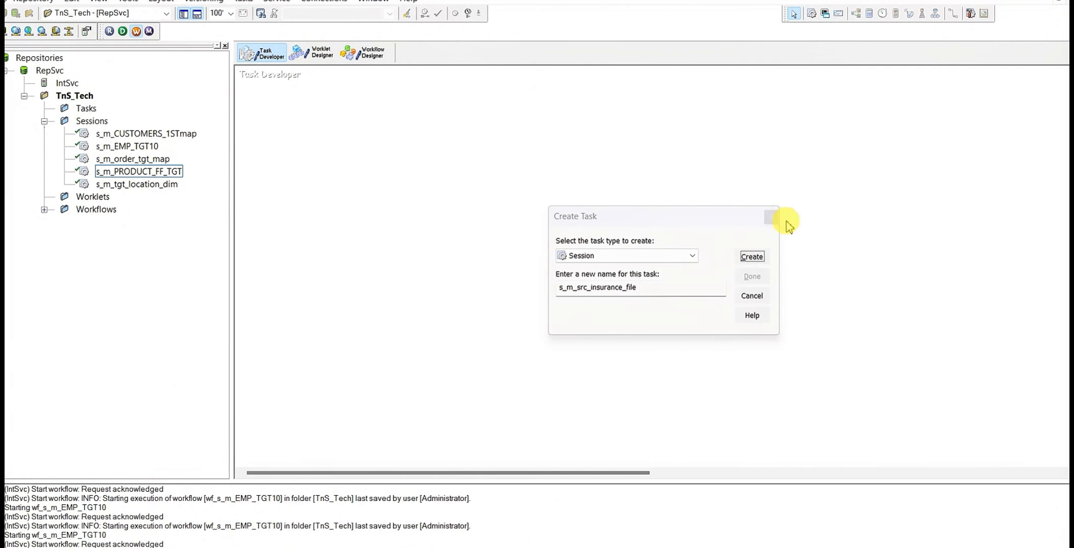
{"action": "left_click", "coordinate": [752, 277]}
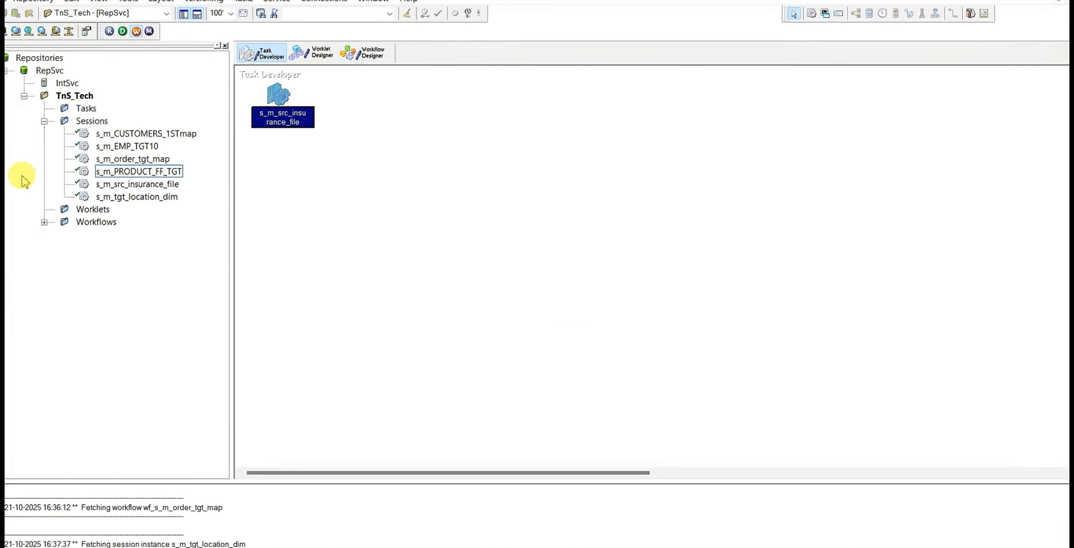
Create a new workflow named wf_s_m_src_insurance_file in the Workflow Designer
{"action": "left_click", "coordinate": [369, 58]}
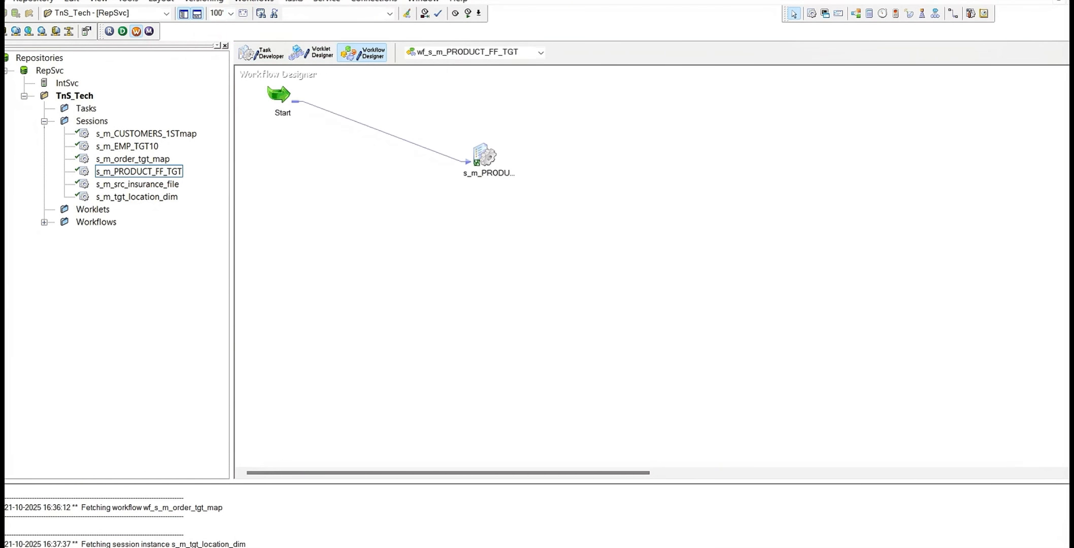
{"action": "left_click", "coordinate": [254, 1]}
{"action": "left_click", "coordinate": [264, 12]}
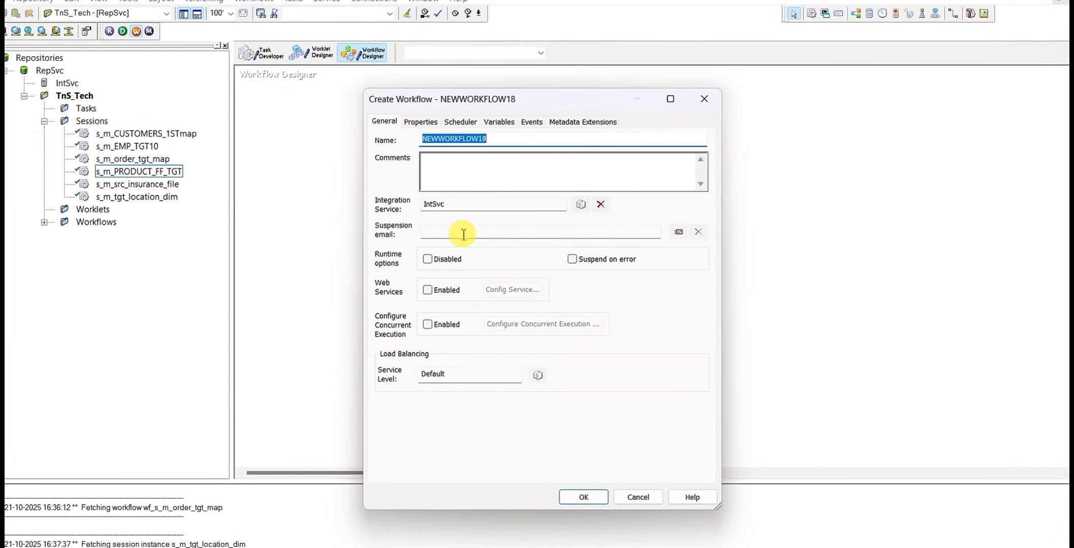
{"action": "type", "text": "wf_s_m_src_insurance_file"}
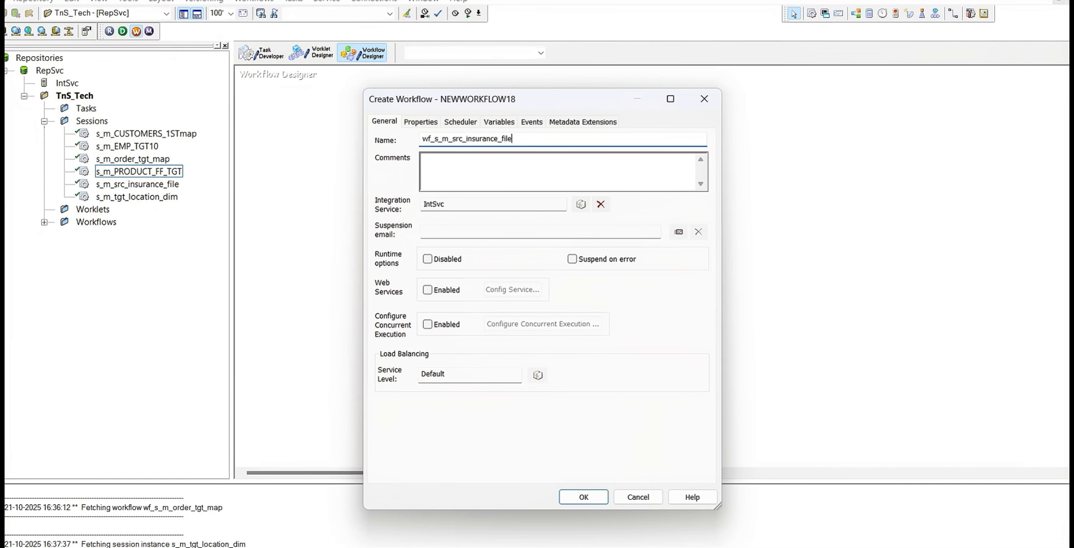
{"action": "left_click", "coordinate": [579, 497]}
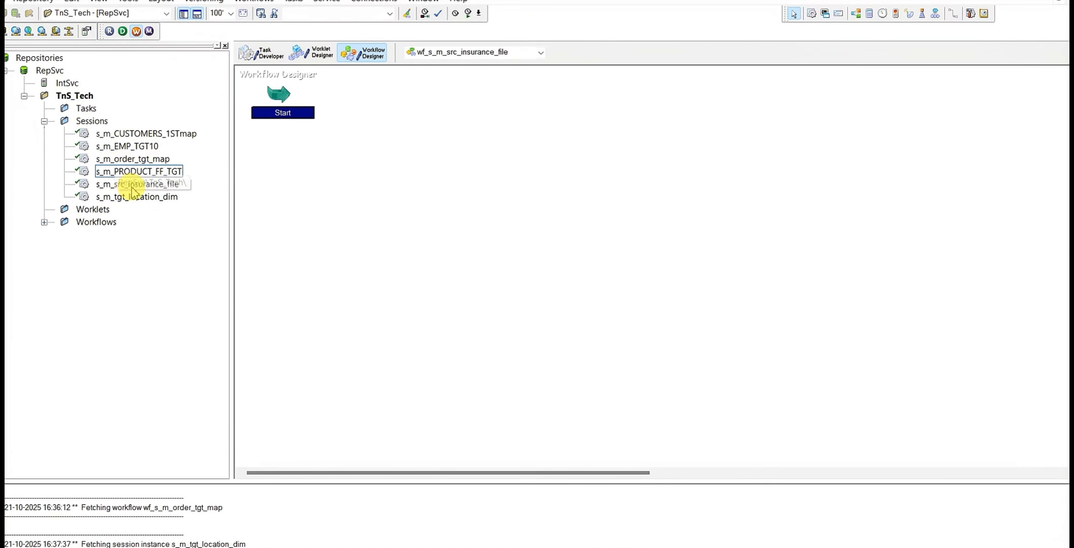
Add the s_m_src_insurance_file session to the workflow and link the Start task to it
{"action": "left_click_drag", "start_coordinate": [172, 185], "coordinate": [521, 142]}
{"action": "left_click", "coordinate": [954, 14]}
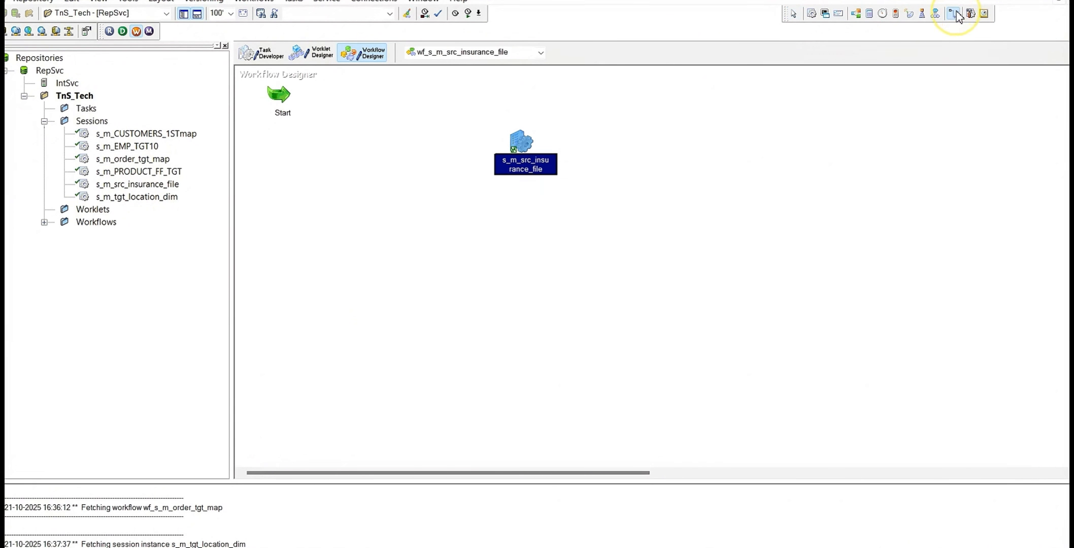
{"action": "left_click_drag", "start_coordinate": [284, 99], "coordinate": [527, 141]}
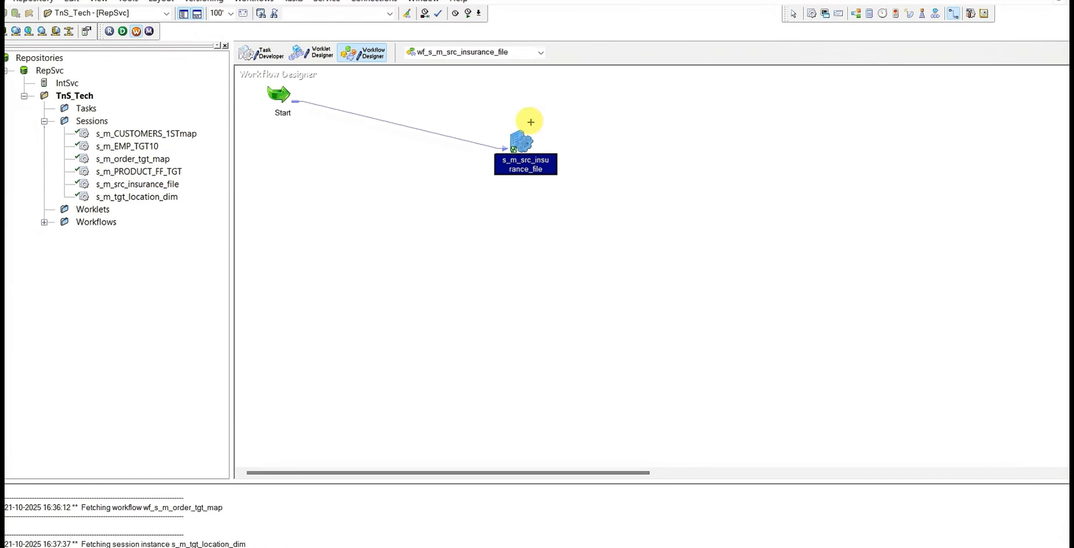
Open the s_m_src_insurance_file session from the Task Developer, maximize its mapping settings, and open the source filename of SQ_src_insurance_ff for editing
{"action": "left_click", "coordinate": [273, 65]}
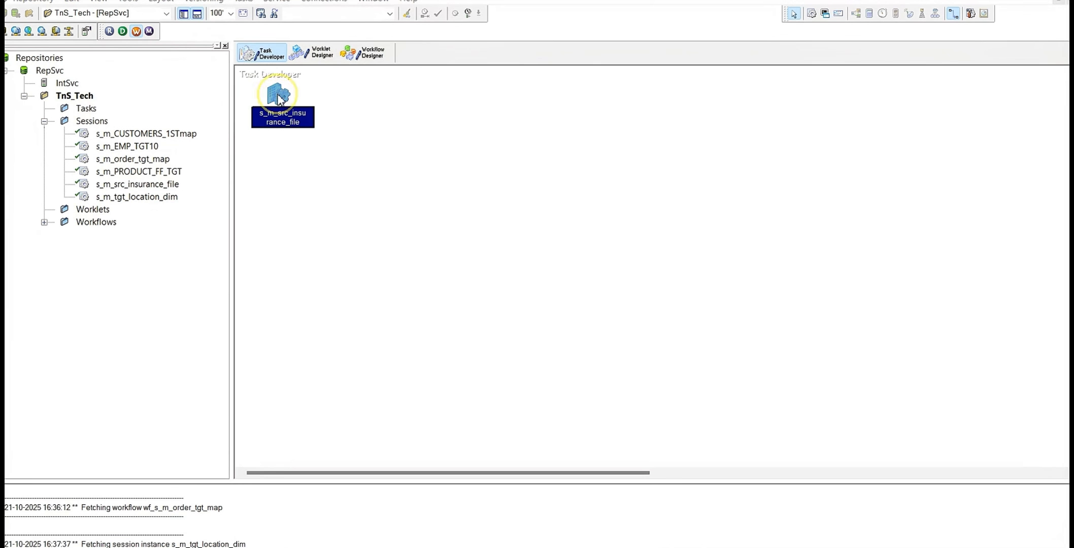
{"action": "double_click", "coordinate": [279, 98]}
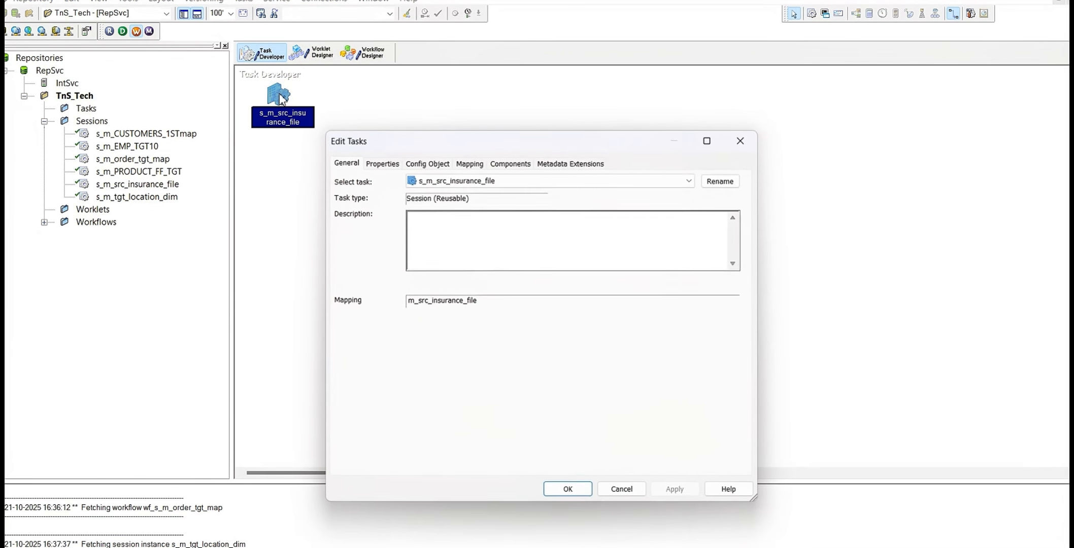
{"action": "left_click", "coordinate": [470, 162]}
{"action": "left_click", "coordinate": [709, 139]}
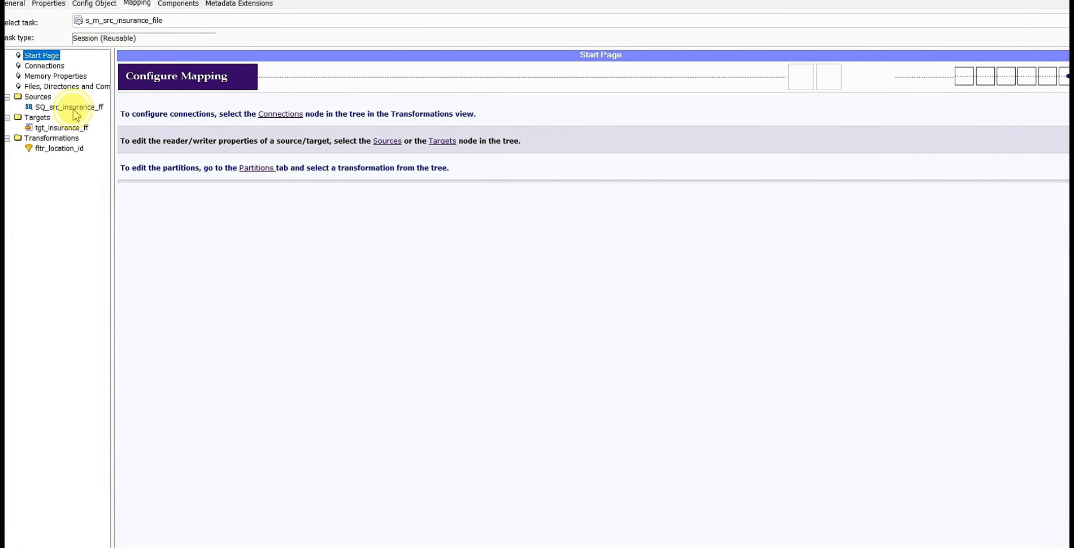
{"action": "left_click", "coordinate": [74, 108]}
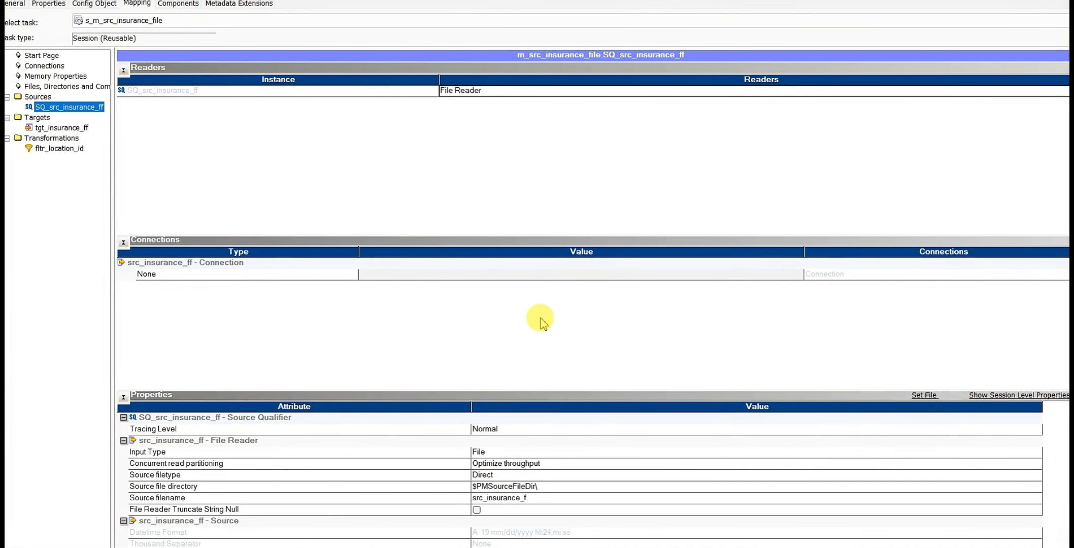
{"action": "scroll", "coordinate": [721, 467], "scroll_direction": "down", "scroll_amount": 1}
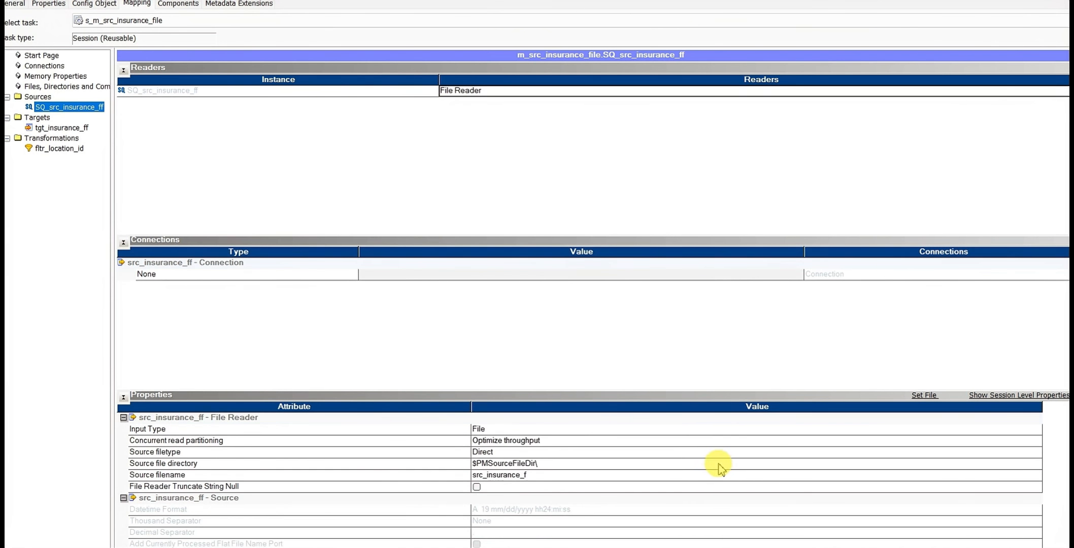
{"action": "scroll", "coordinate": [724, 468], "scroll_direction": "up", "scroll_amount": 1}
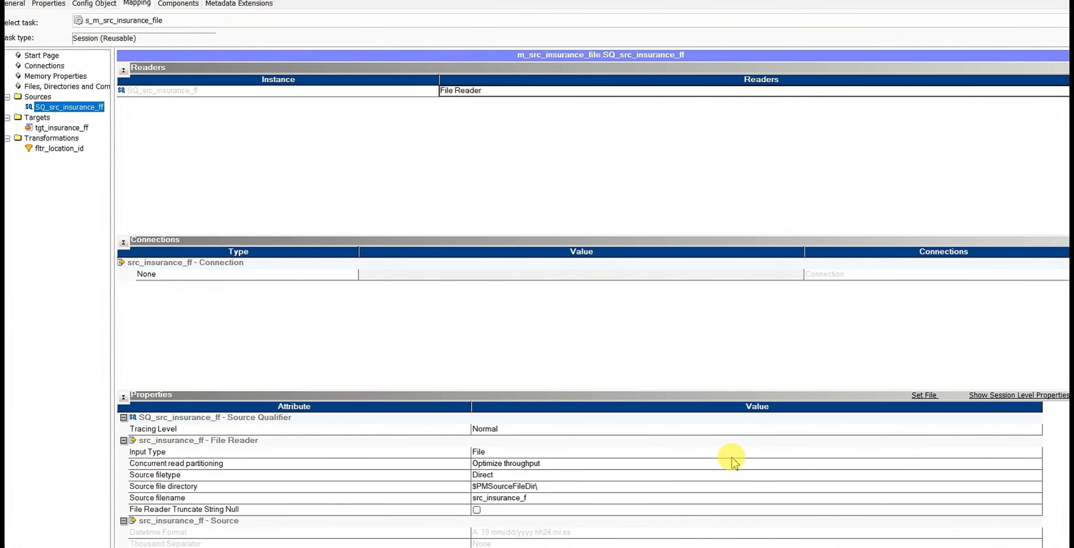
{"action": "scroll", "coordinate": [732, 462], "scroll_direction": "down", "scroll_amount": 1}
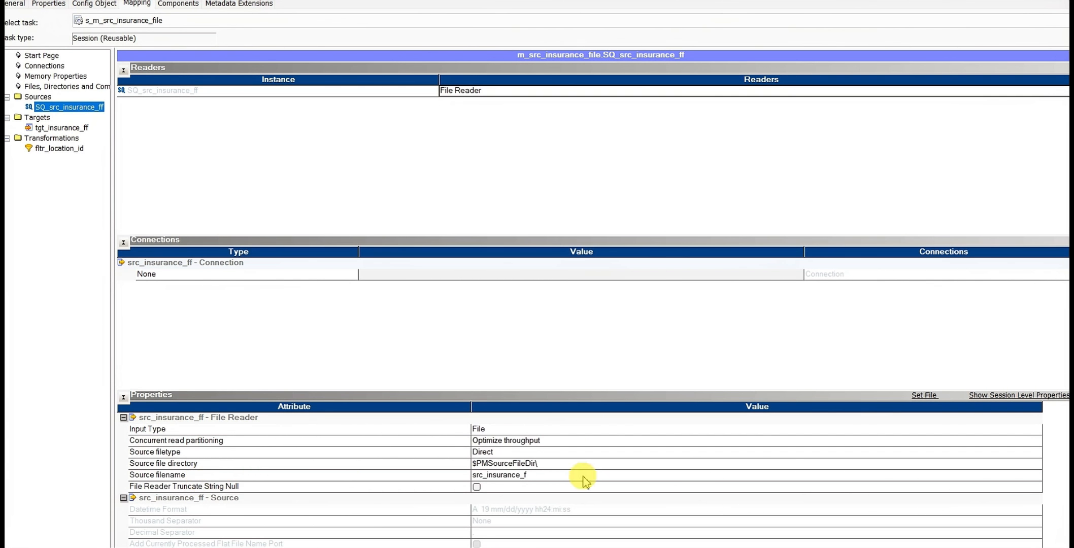
{"action": "left_click", "coordinate": [522, 476]}
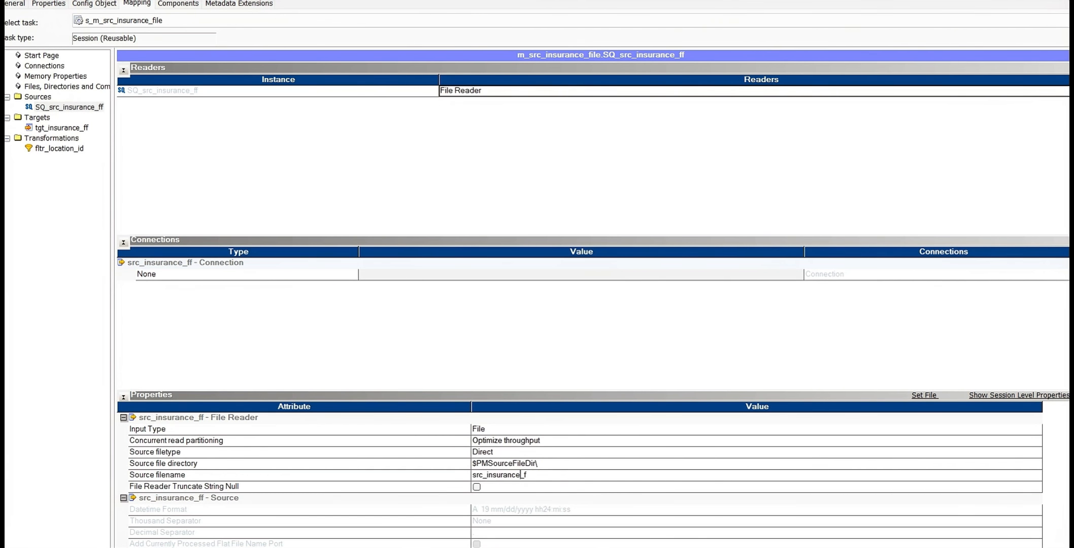
Switch to the Excel task sheet, select the cell with src_insurance_ff.dat, and enable editing of the protected workbook
{"action": "key", "text": "alt+Tab"}
{"action": "left_click", "coordinate": [169, 331]}
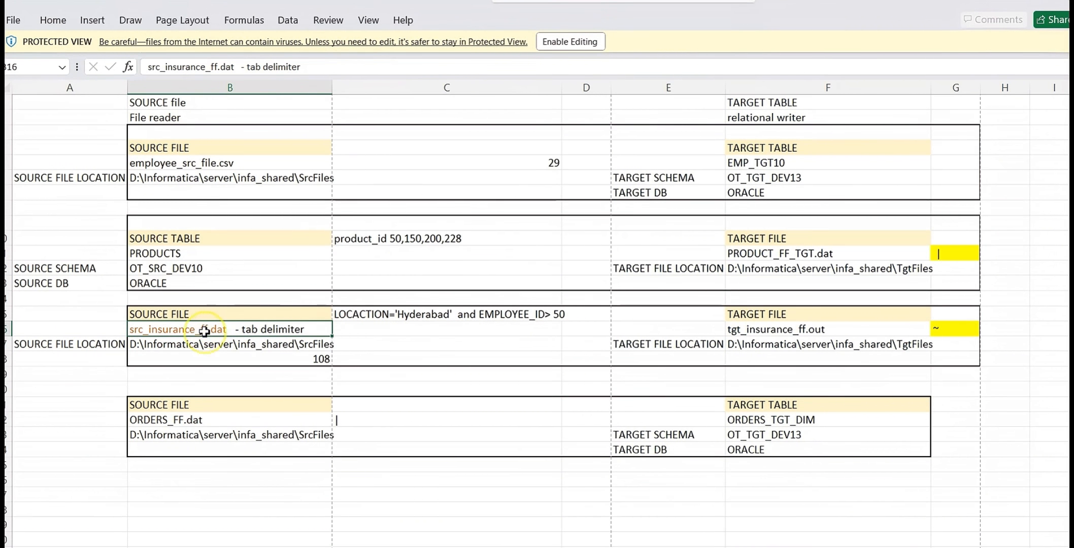
{"action": "left_click", "coordinate": [110, 67]}
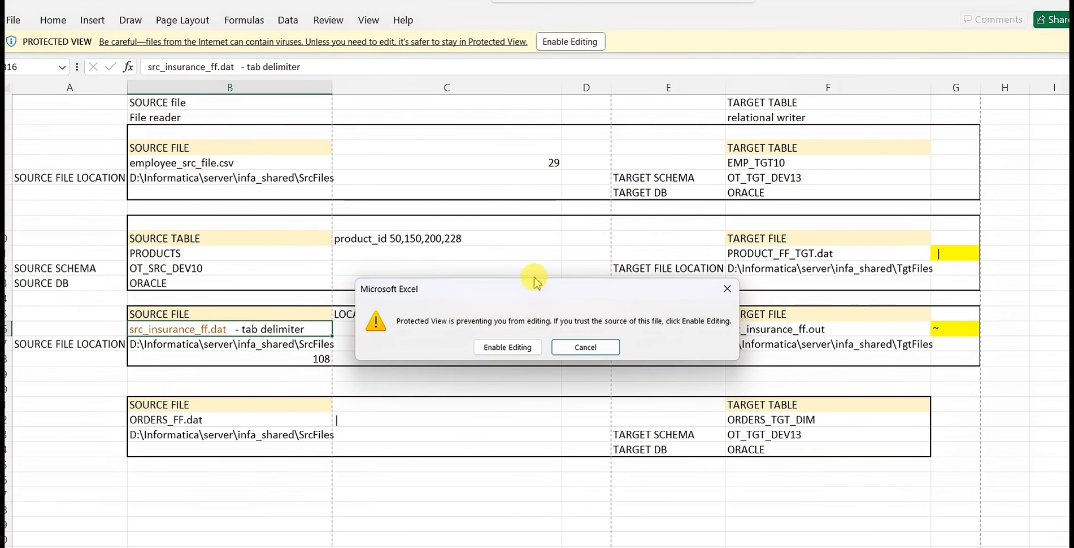
{"action": "left_click", "coordinate": [607, 347]}
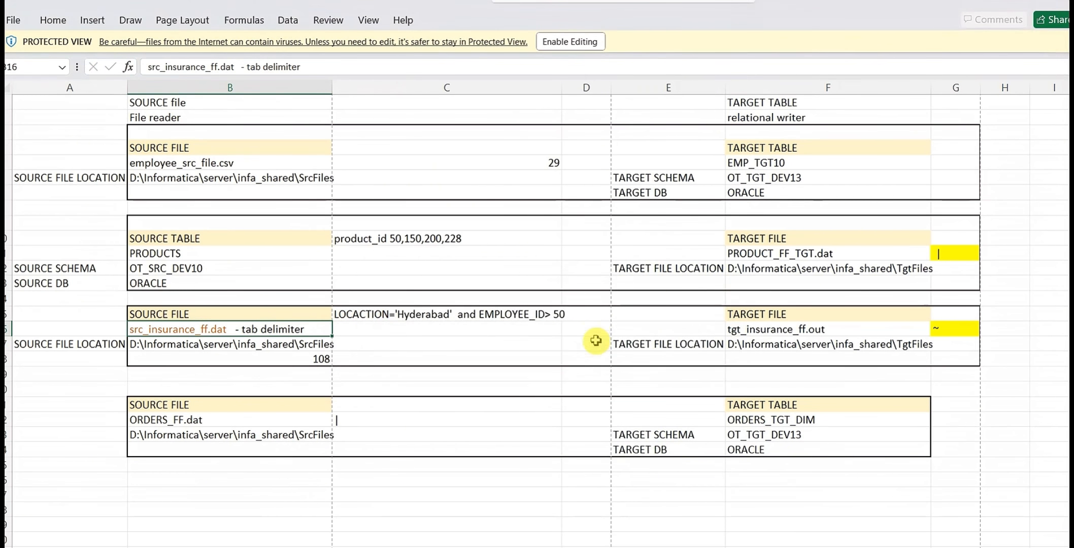
{"action": "left_click", "coordinate": [588, 43]}
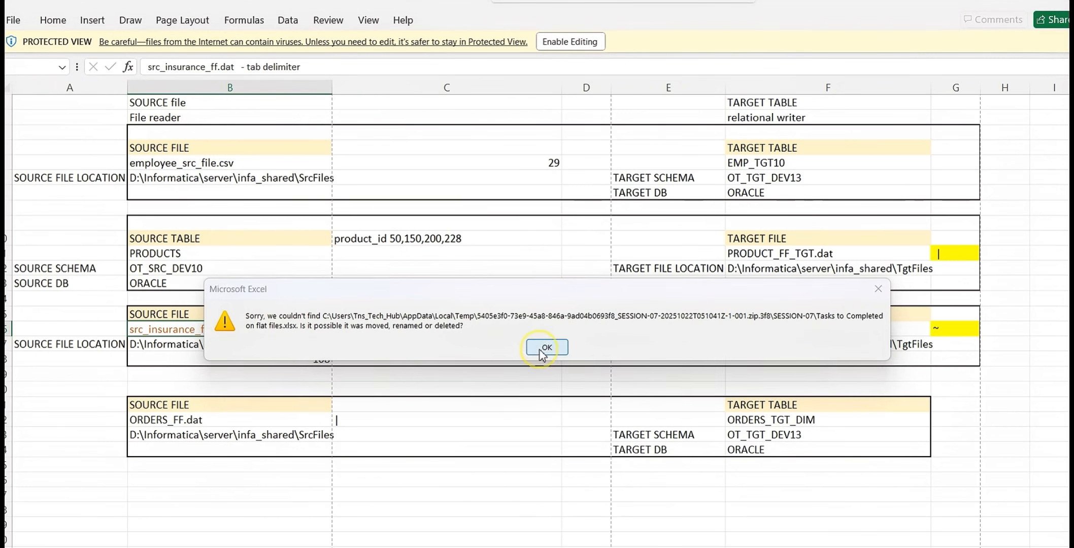
{"action": "left_click", "coordinate": [541, 350]}
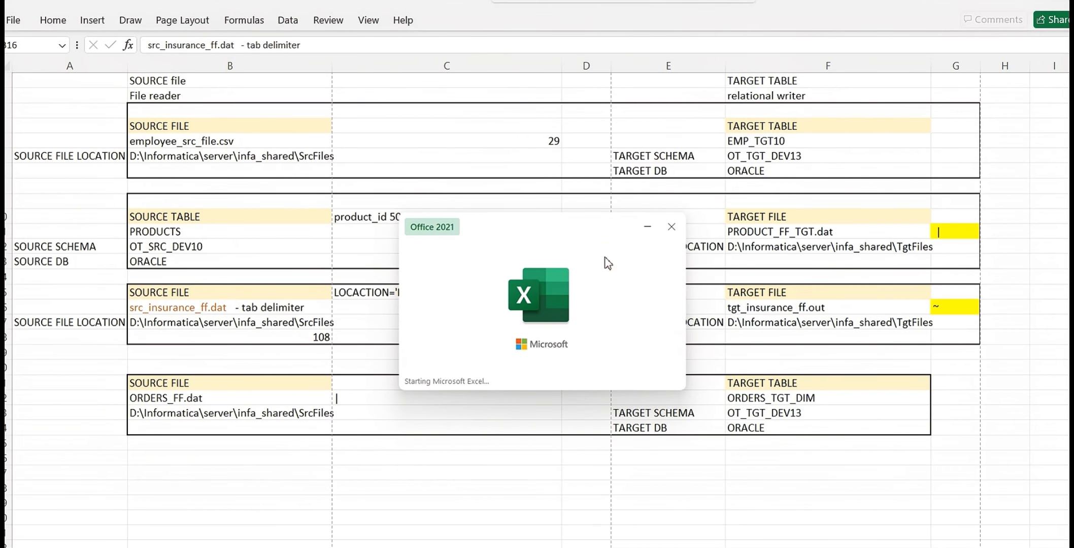
Switch back to the Informatica session settings and set the source filename of SQ_src_insurance_ff to src_insurance_ff.dat
{"action": "left_click", "coordinate": [605, 256]}
{"action": "left_click", "coordinate": [673, 228]}
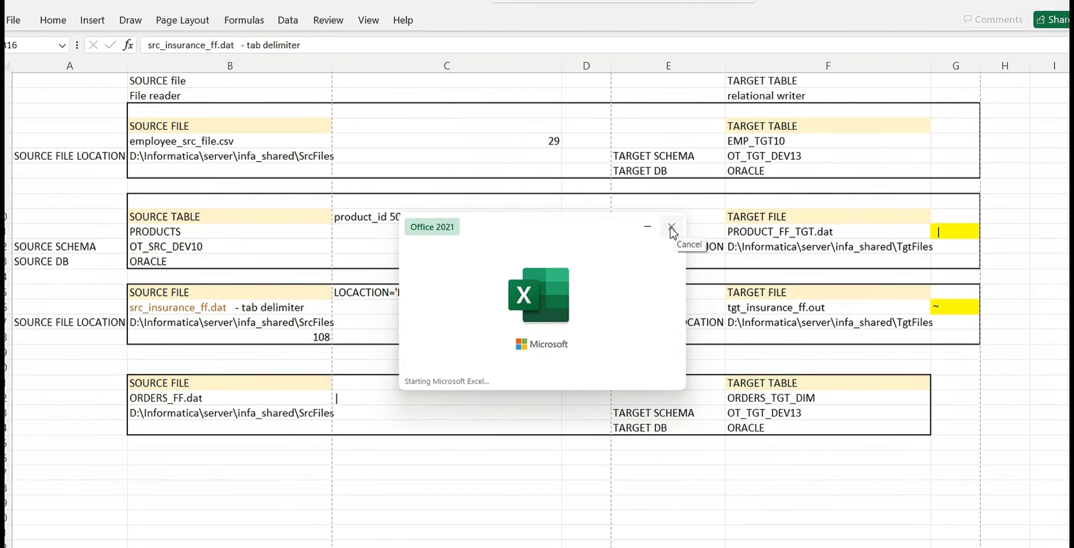
{"action": "left_click", "coordinate": [672, 301]}
{"action": "mouse_move", "coordinate": [507, 547]}
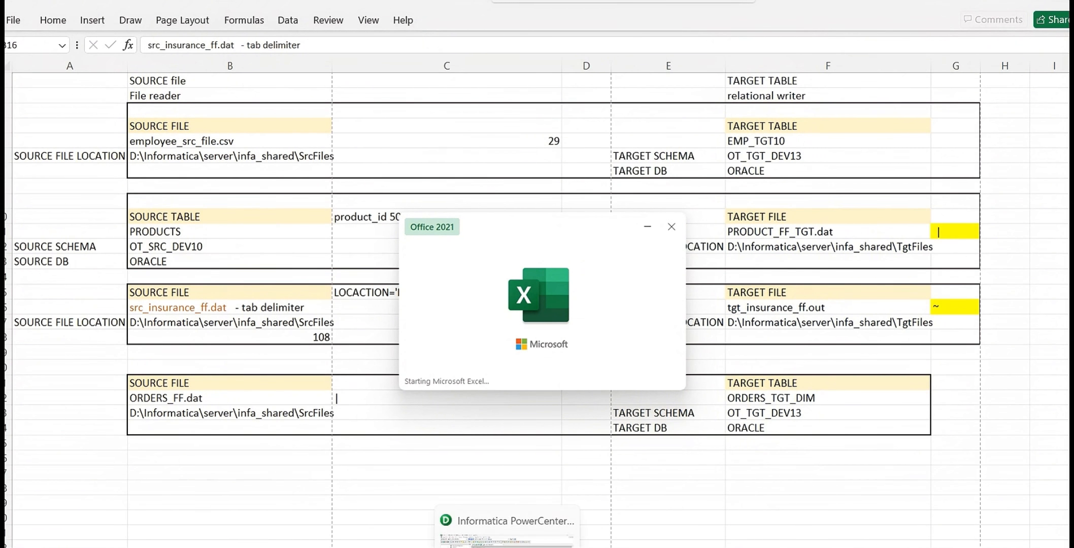
{"action": "left_click", "coordinate": [508, 528]}
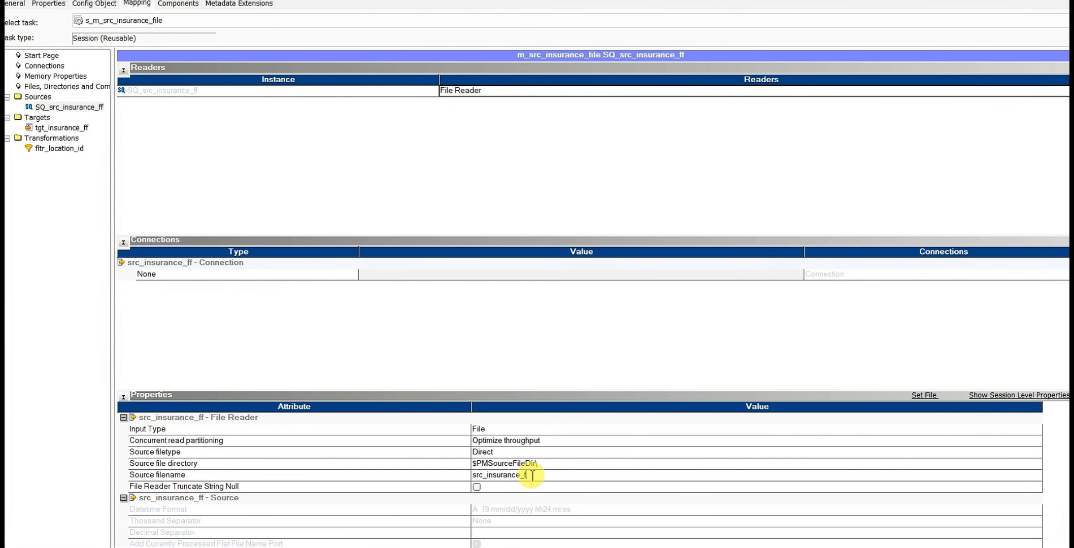
{"action": "type", "text": "f.dat"}
{"action": "scroll", "coordinate": [562, 473], "scroll_direction": "up", "scroll_amount": 1}
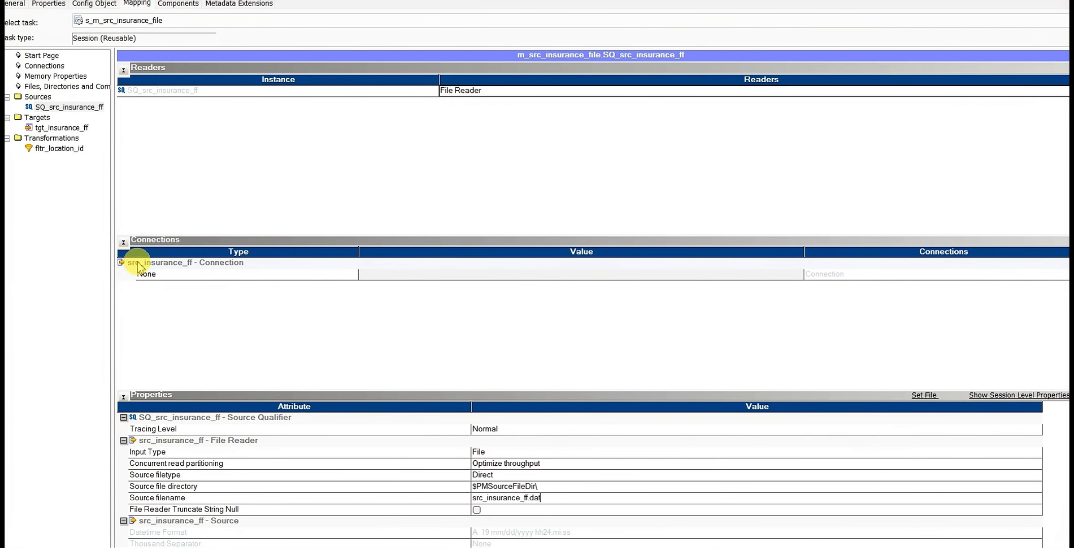
Set the header options of the tgt_insurance_ff target to Output Field Names
{"action": "left_click", "coordinate": [81, 127]}
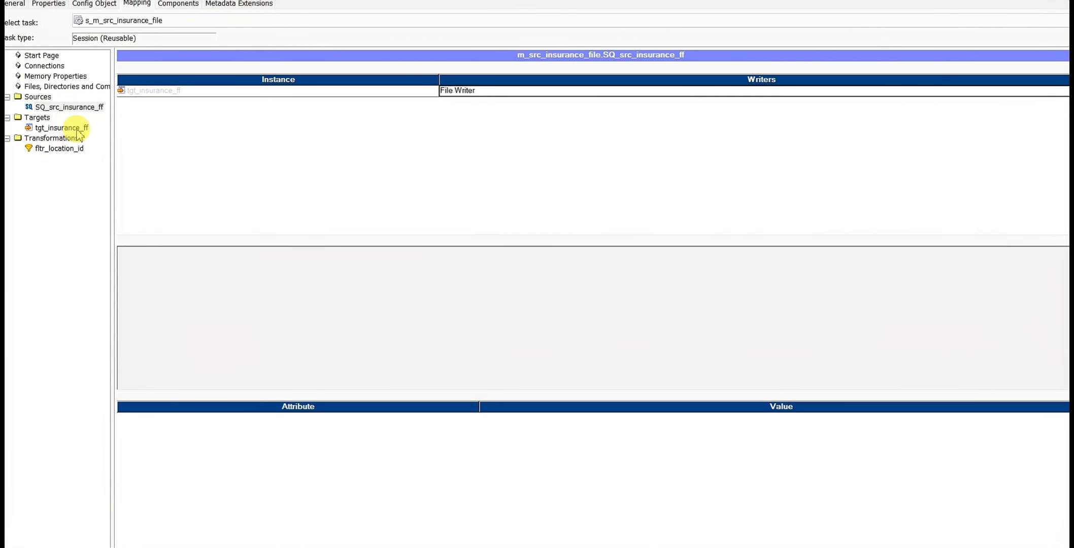
{"action": "scroll", "coordinate": [511, 508], "scroll_direction": "down", "scroll_amount": 2}
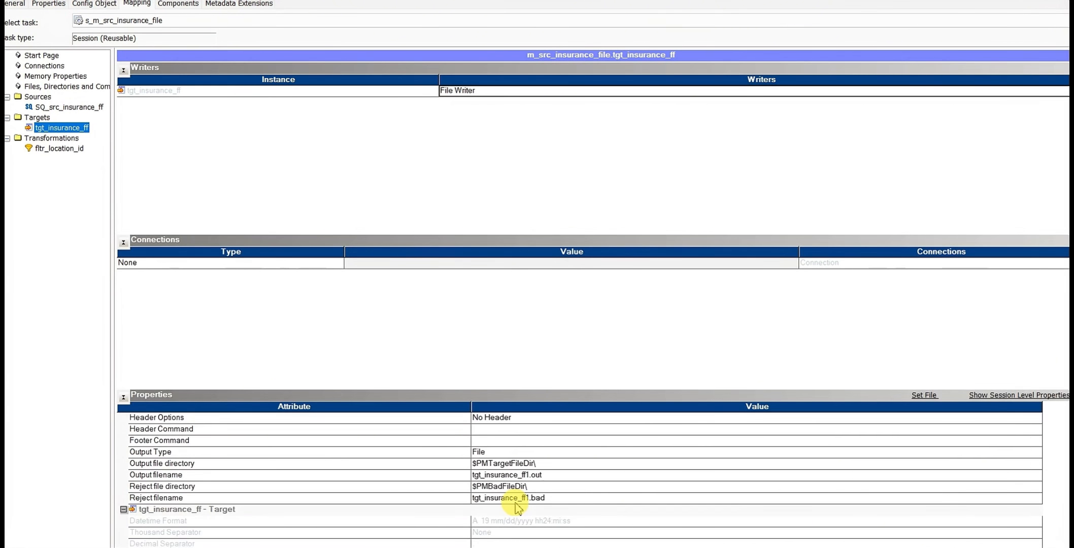
{"action": "left_click", "coordinate": [522, 422]}
{"action": "left_click", "coordinate": [517, 440]}
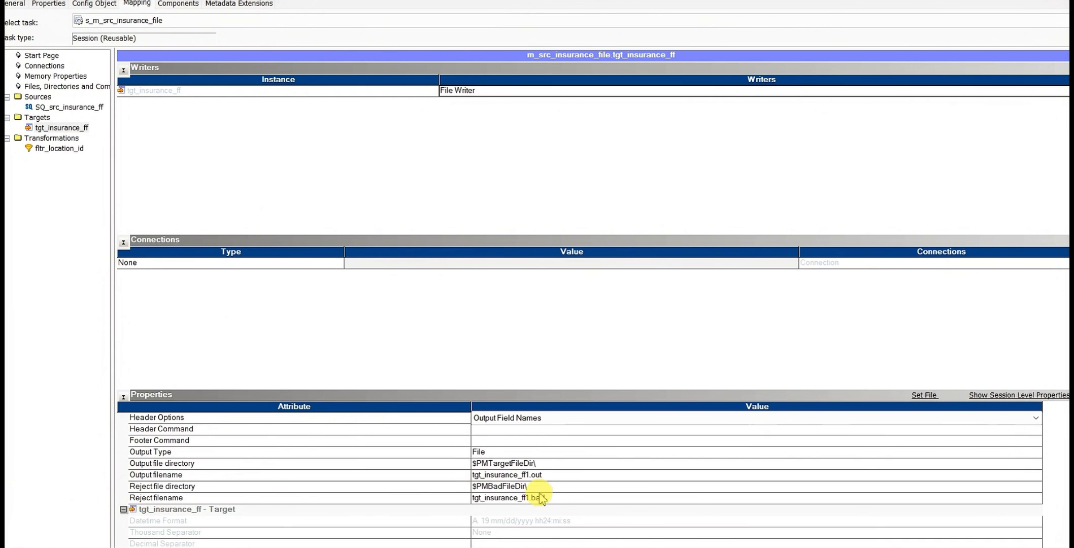
Check the target file name in the Excel task sheet and set the output filename of tgt_insurance_ff to tgt_insurance_ff.out
{"action": "left_click", "coordinate": [509, 476]}
{"action": "left_click", "coordinate": [532, 475]}
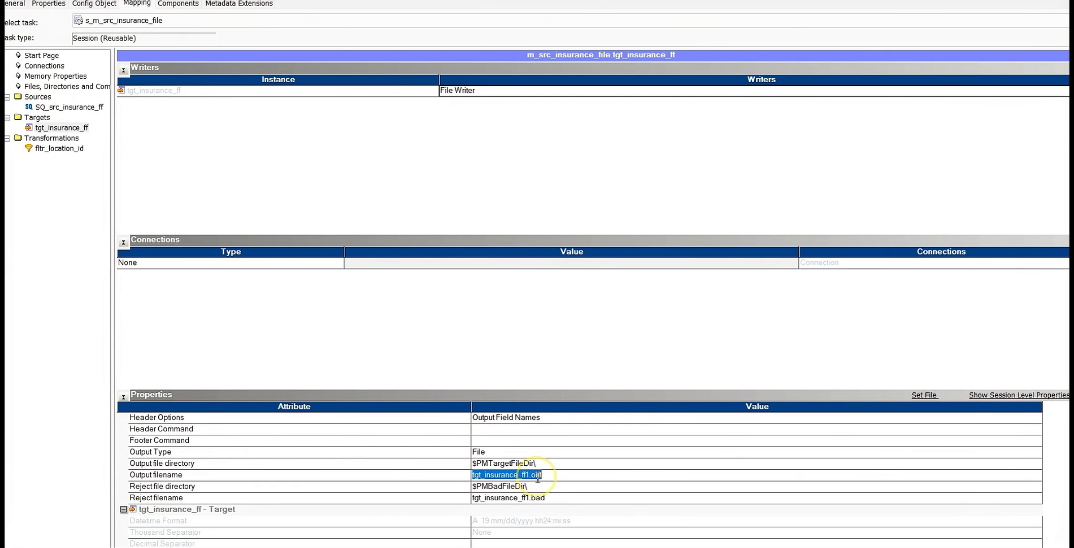
{"action": "left_click", "coordinate": [544, 476]}
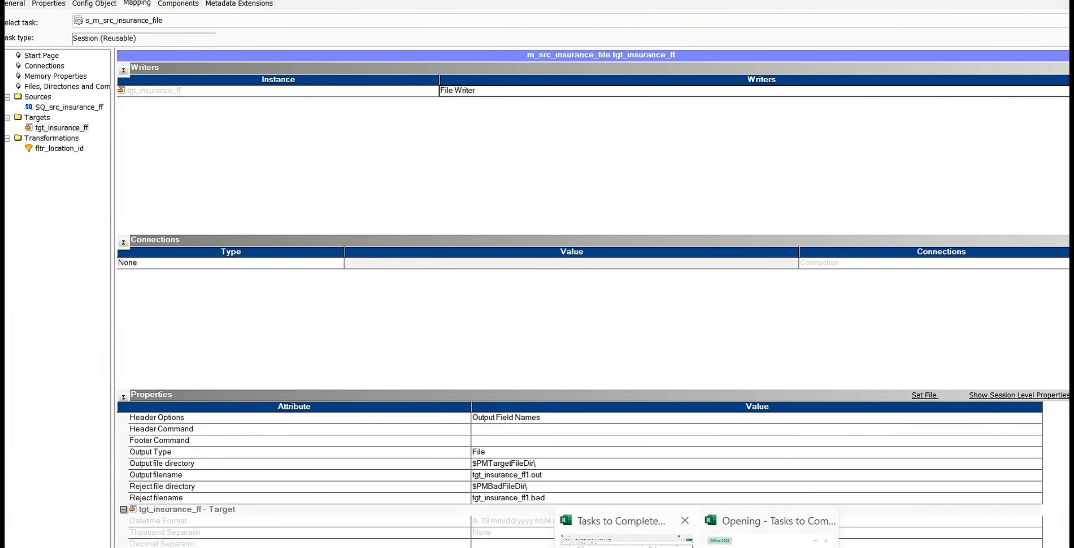
{"action": "left_click", "coordinate": [609, 523]}
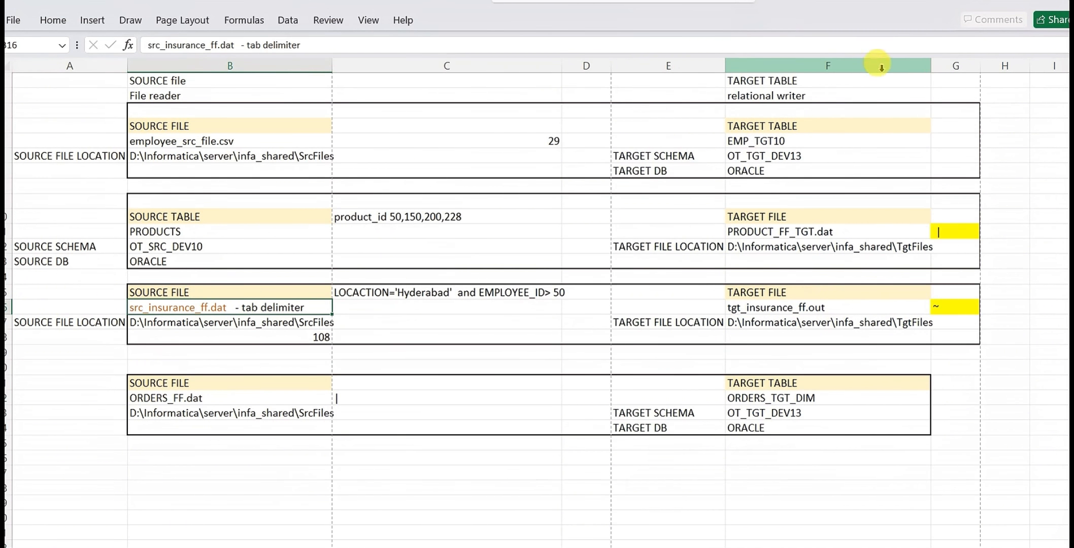
{"action": "left_click", "coordinate": [1008, 2]}
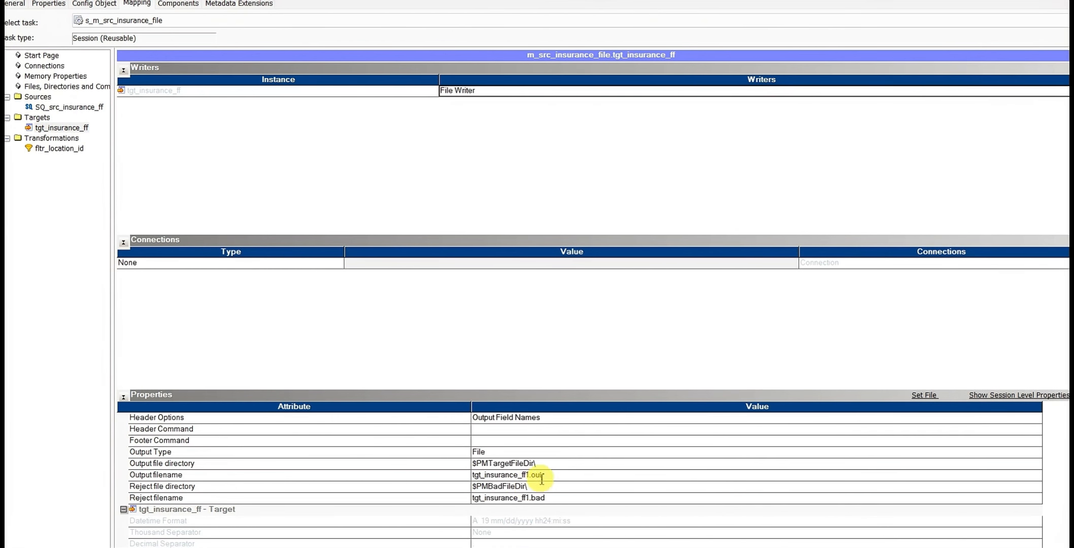
{"action": "left_click", "coordinate": [541, 478]}
{"action": "left_click_drag", "start_coordinate": [530, 475], "coordinate": [525, 476]}
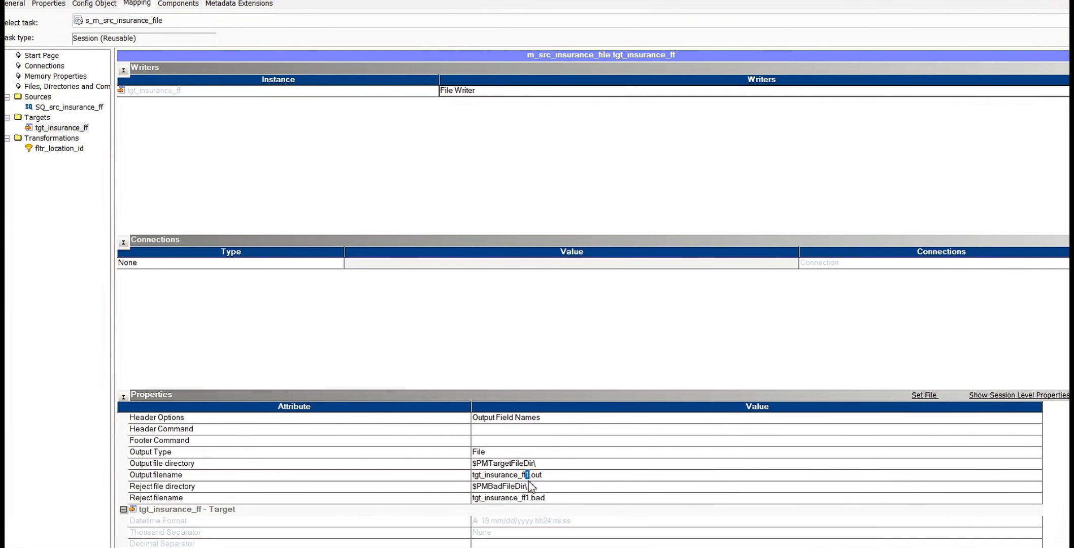
{"action": "key", "text": "BackSpace"}
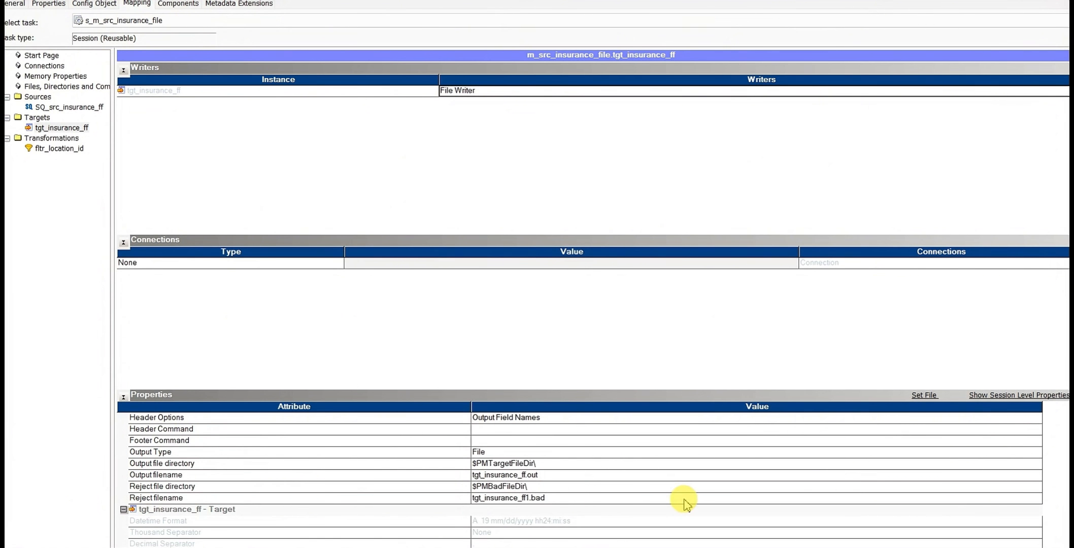
Review the target file writer properties, accept the session settings and save the changes to the repository
{"action": "scroll", "coordinate": [570, 472], "scroll_direction": "up", "scroll_amount": 2}
{"action": "scroll", "coordinate": [570, 471], "scroll_direction": "down", "scroll_amount": 2}
{"action": "scroll", "coordinate": [570, 471], "scroll_direction": "up", "scroll_amount": 2}
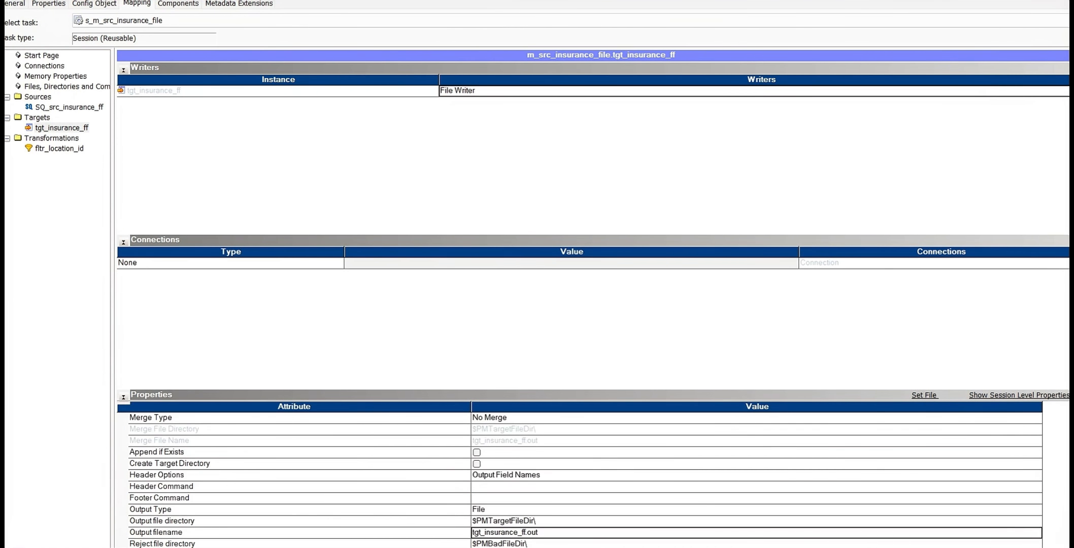
{"action": "left_click", "coordinate": [770, 546]}
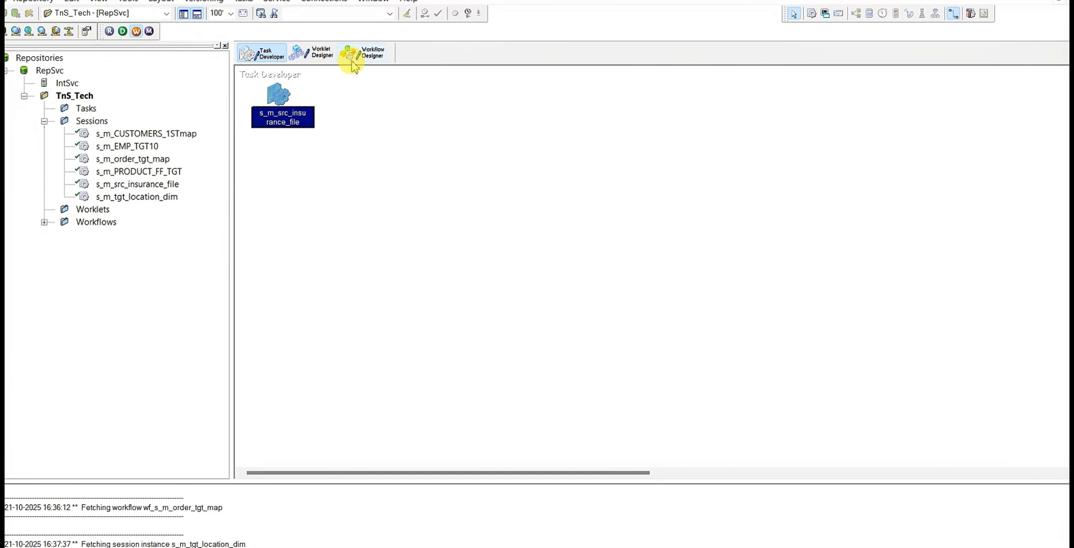
{"action": "key", "text": "ctrl+s"}
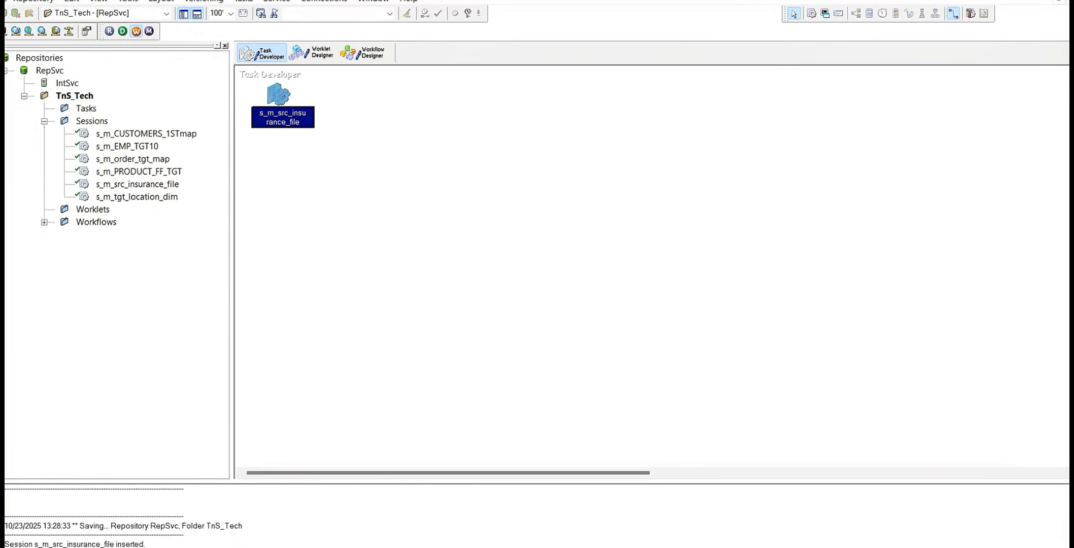
{"action": "scroll", "coordinate": [216, 523], "scroll_direction": "up", "scroll_amount": 1}
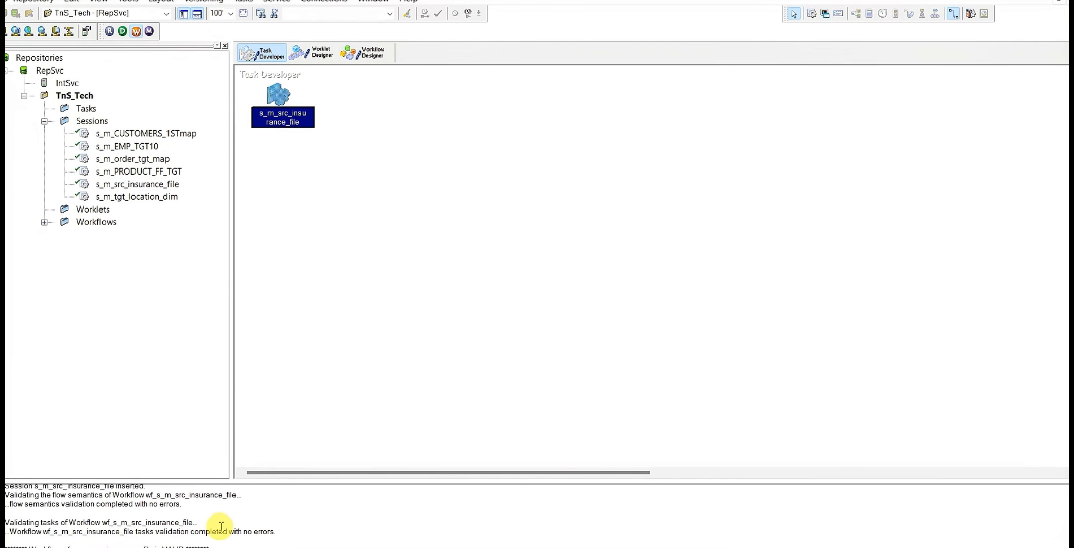
Validate the s_m_src_insurance_file session in the Workflow Designer and start the wf_s_m_src_insurance_file workflow
{"action": "left_click", "coordinate": [378, 54]}
{"action": "right_click", "coordinate": [521, 146]}
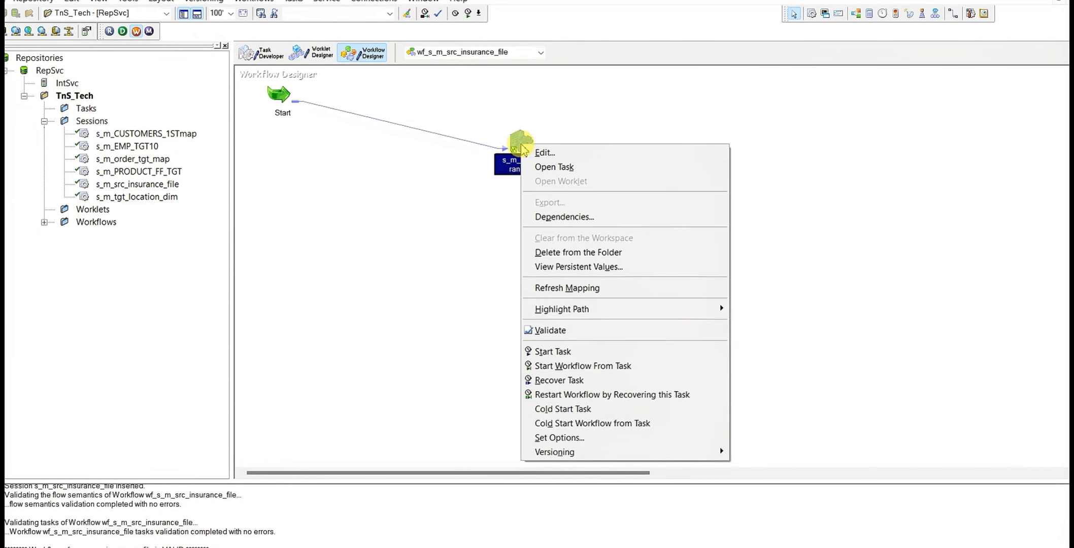
{"action": "left_click", "coordinate": [565, 336]}
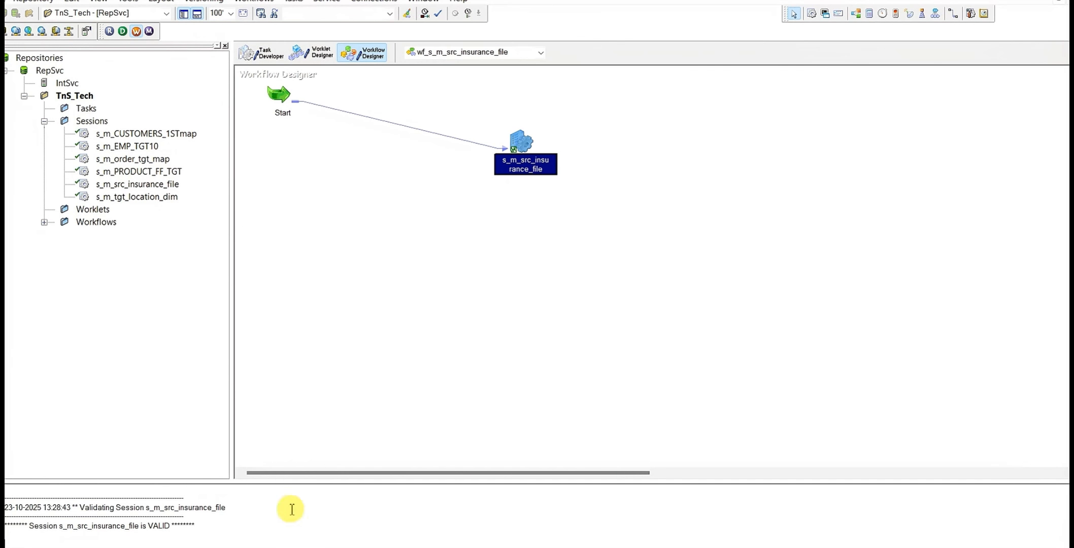
{"action": "left_click", "coordinate": [425, 166]}
{"action": "right_click", "coordinate": [427, 166]}
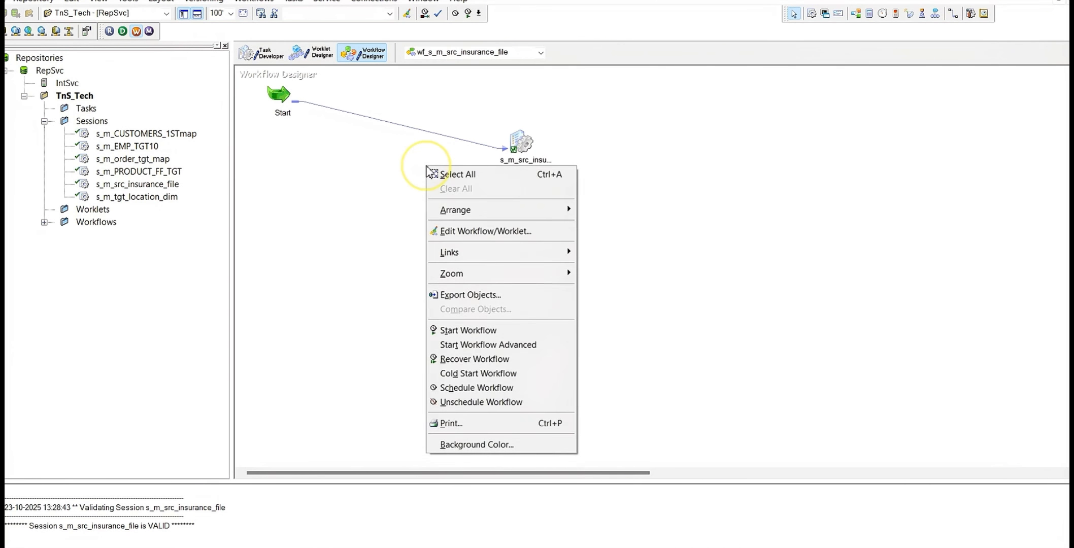
{"action": "left_click", "coordinate": [478, 331]}
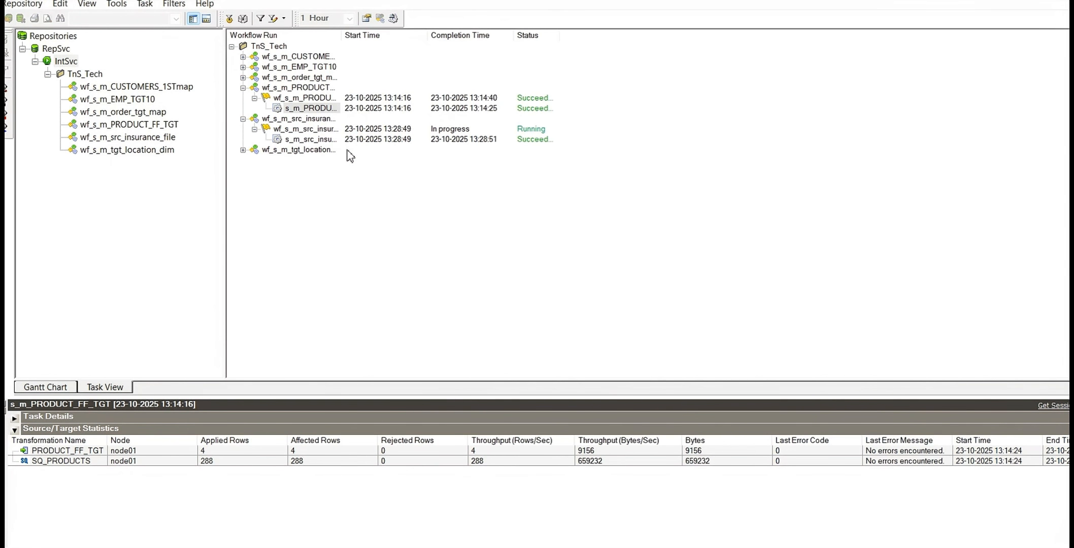
Switch to File Explorer and open the TgtFiles folder under infa_shared to look for the generated target file
{"action": "left_click", "coordinate": [244, 547]}
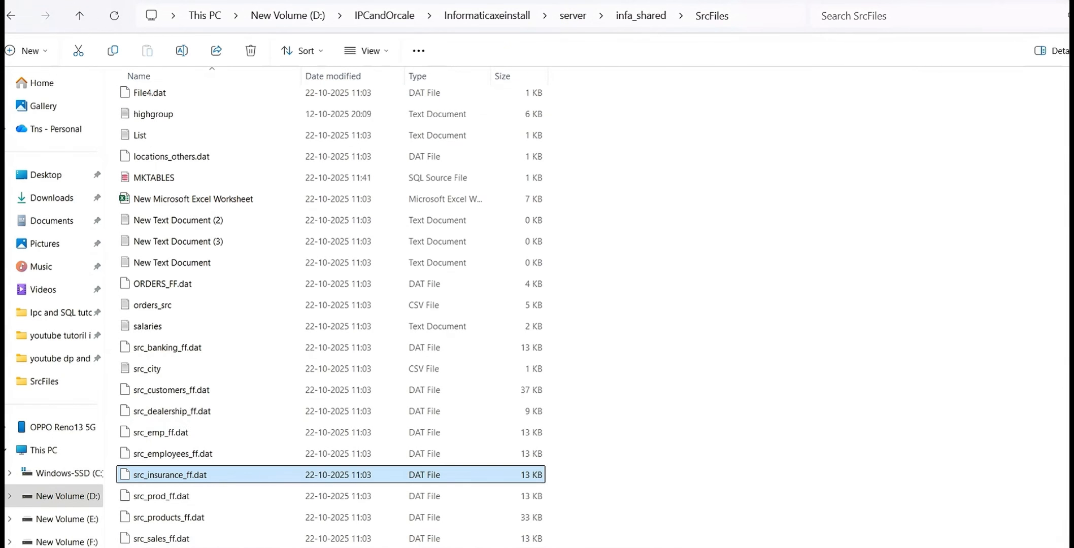
{"action": "left_click", "coordinate": [635, 16]}
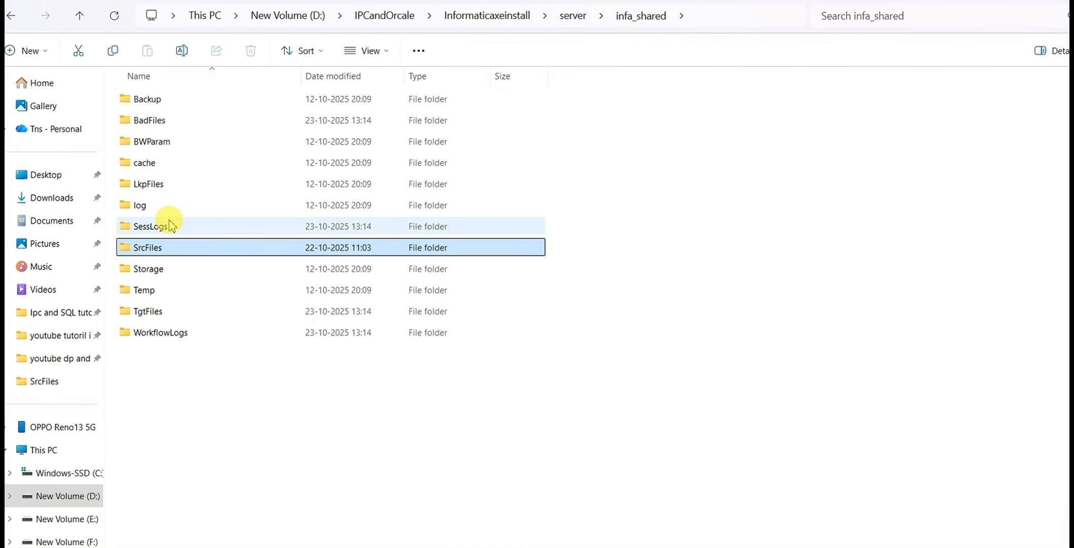
{"action": "double_click", "coordinate": [148, 311]}
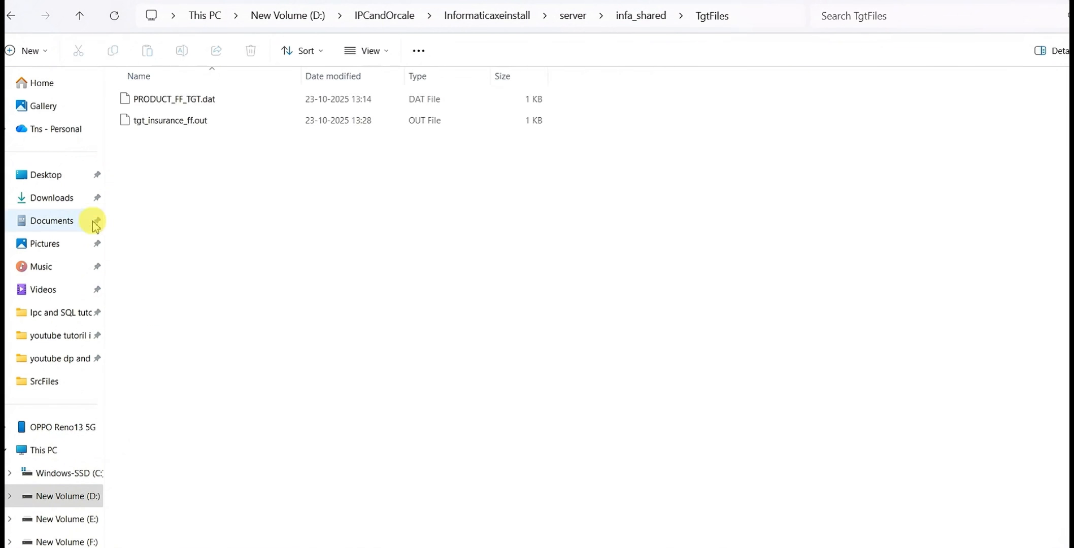
{"action": "key", "text": "alt+Tab"}
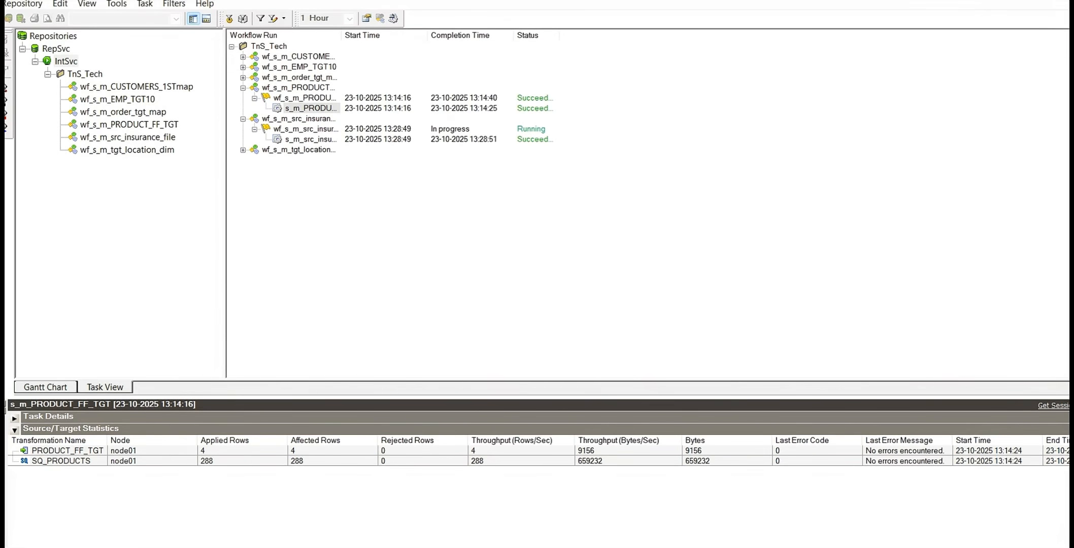
{"action": "key", "text": "alt+Tab"}
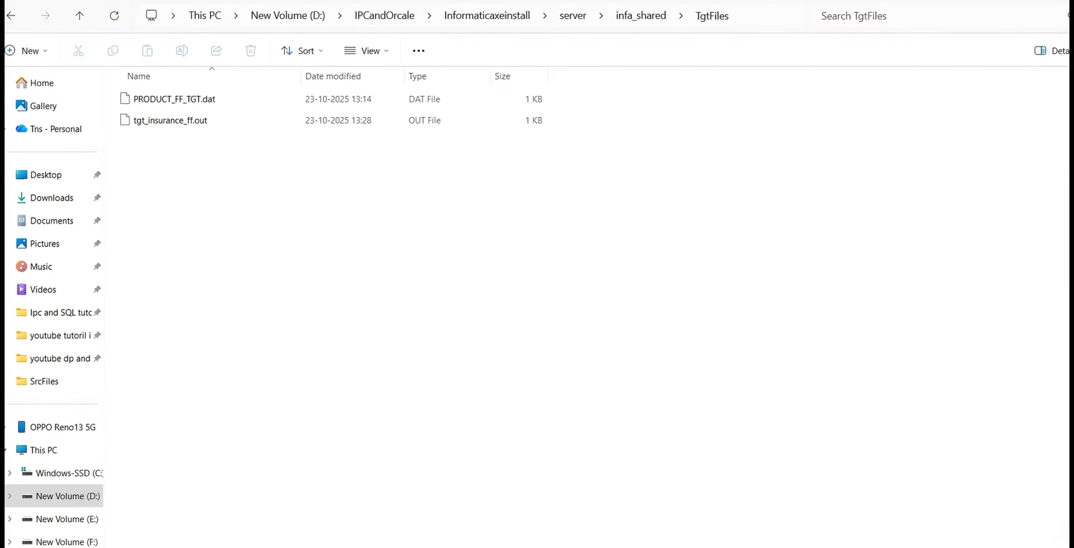
Return to the Workflow Monitor and show the run properties with source/target statistics for the s_m_src_insurance_file session
{"action": "key", "text": "alt+Tab"}
{"action": "left_click", "coordinate": [315, 142]}
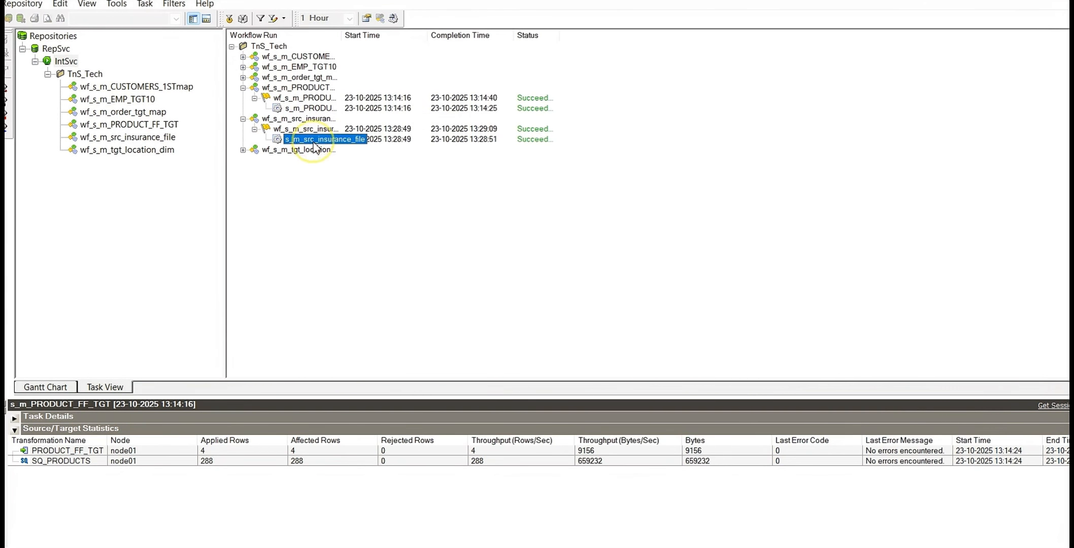
{"action": "right_click", "coordinate": [315, 148]}
{"action": "left_click", "coordinate": [393, 330]}
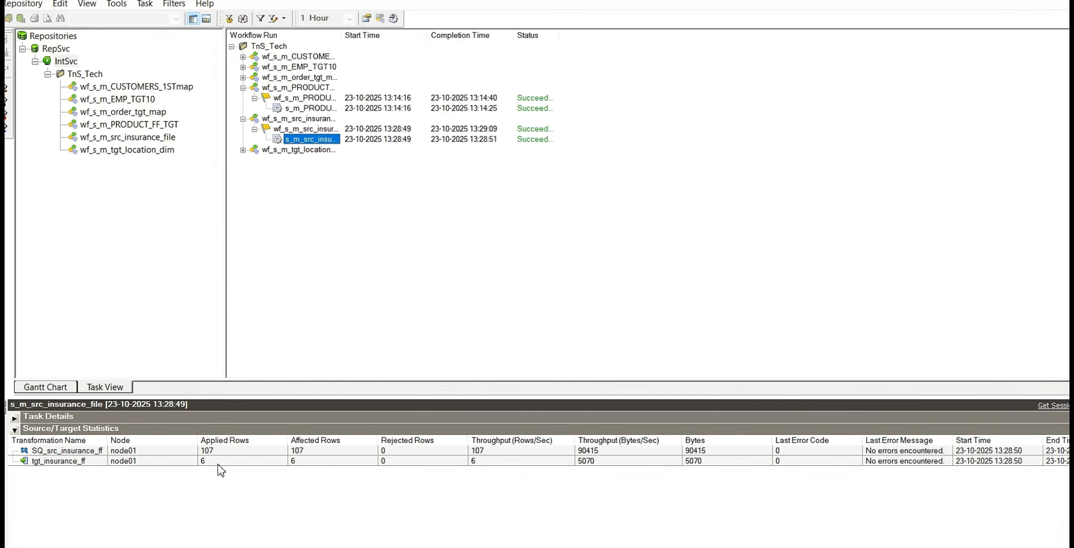
Open tgt_insurance_ff.out from the TgtFiles folder in Notepad just once and examine its location values and ~ delimiters
{"action": "left_click", "coordinate": [284, 544]}
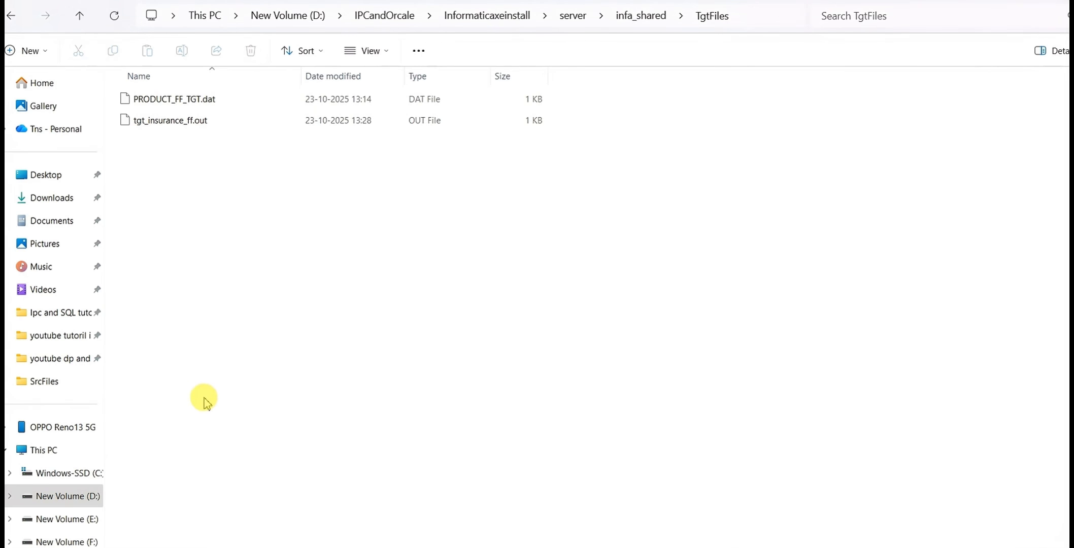
{"action": "double_click", "coordinate": [165, 127]}
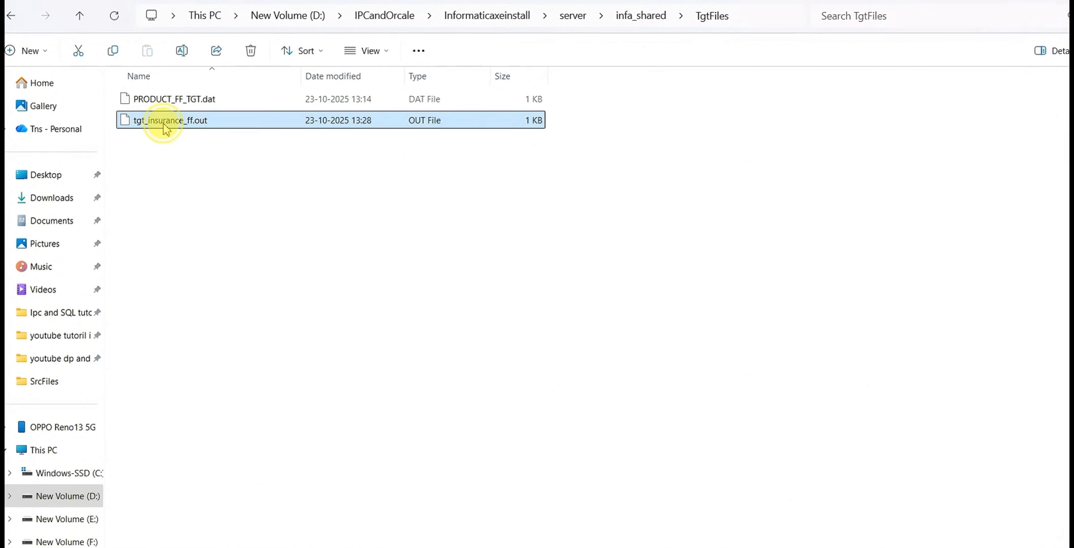
{"action": "left_click", "coordinate": [432, 222]}
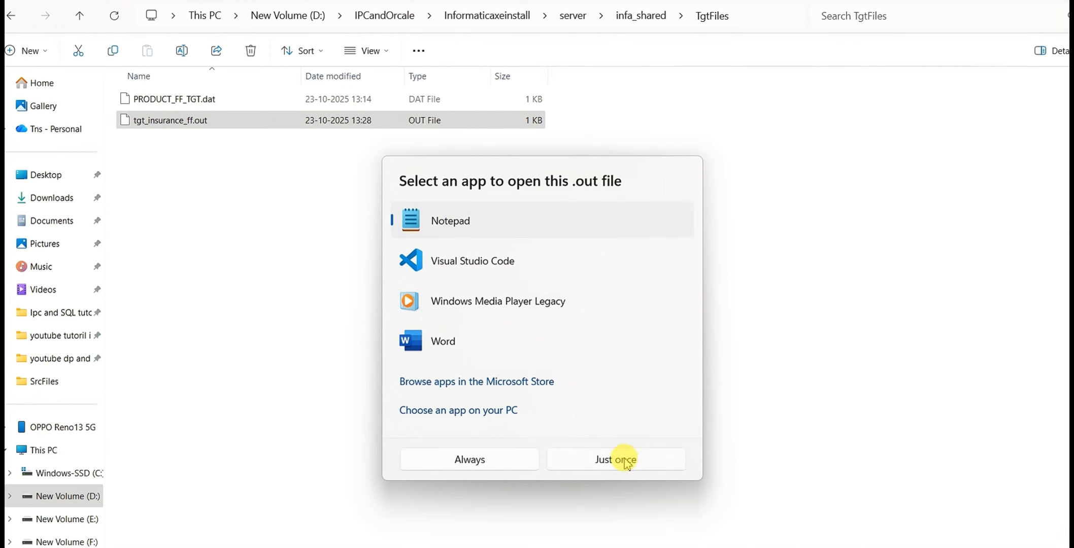
{"action": "left_click", "coordinate": [622, 459]}
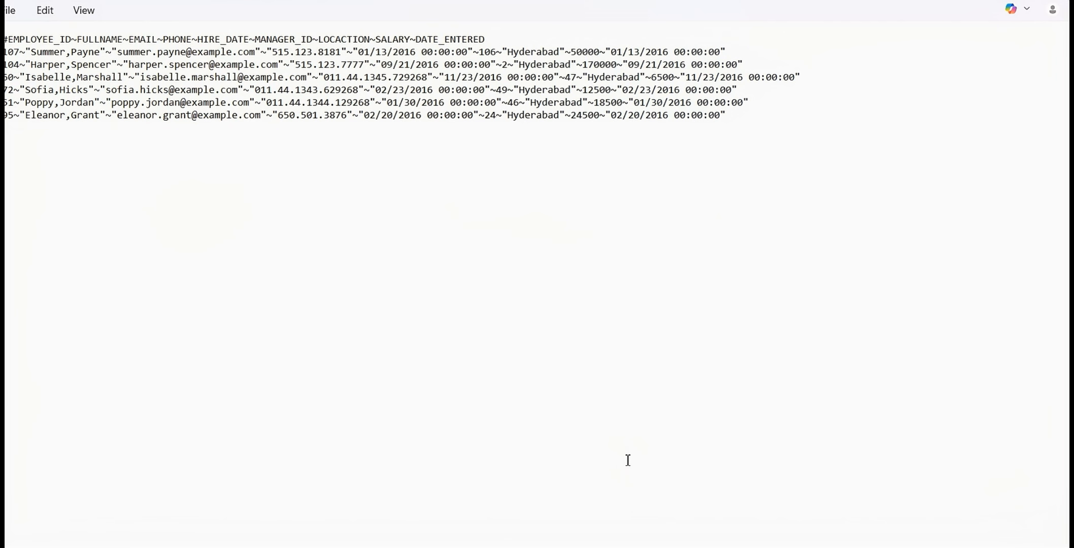
{"action": "left_click_drag", "start_coordinate": [564, 116], "coordinate": [518, 48]}
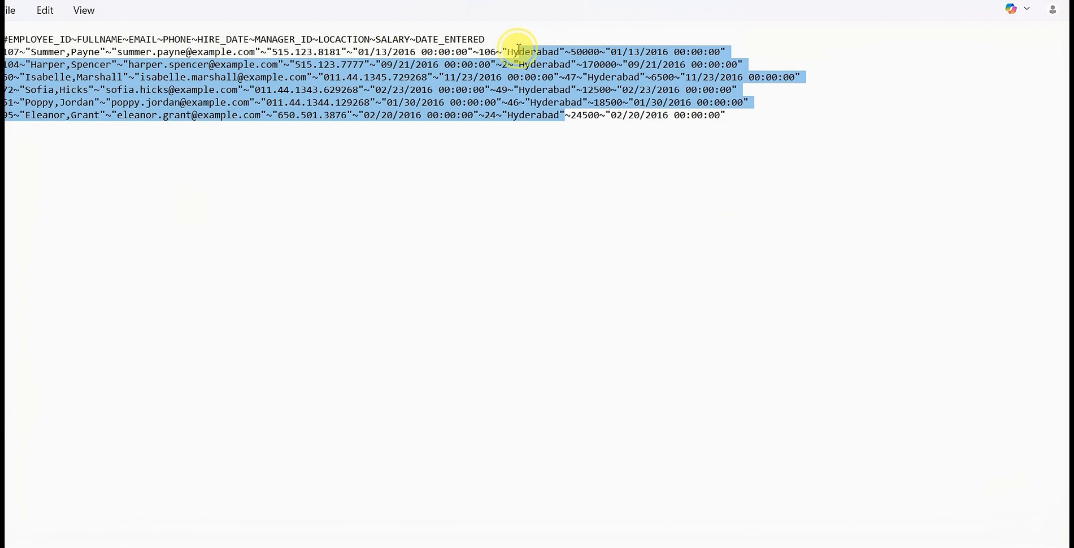
{"action": "left_click_drag", "start_coordinate": [502, 116], "coordinate": [496, 112]}
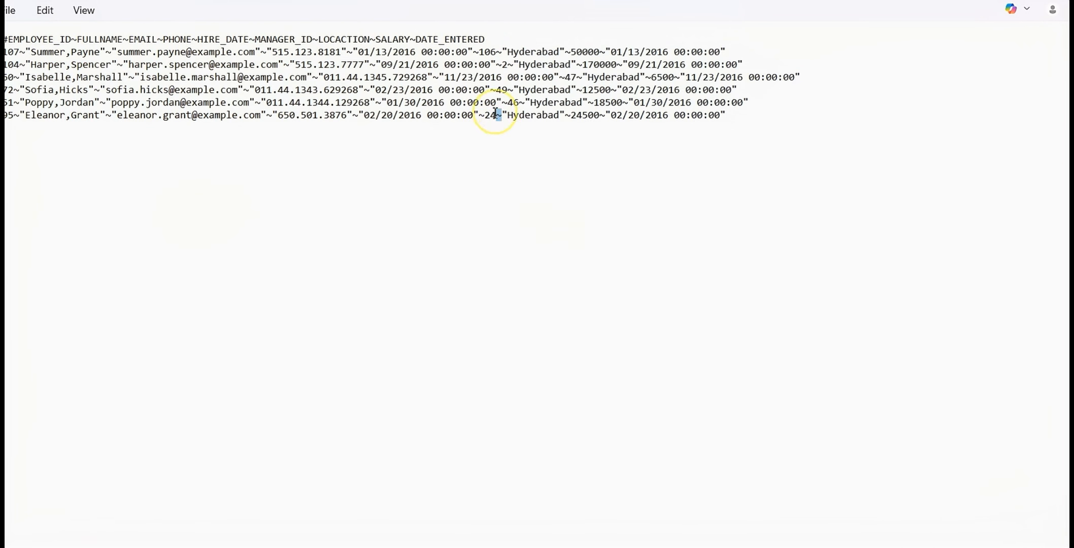